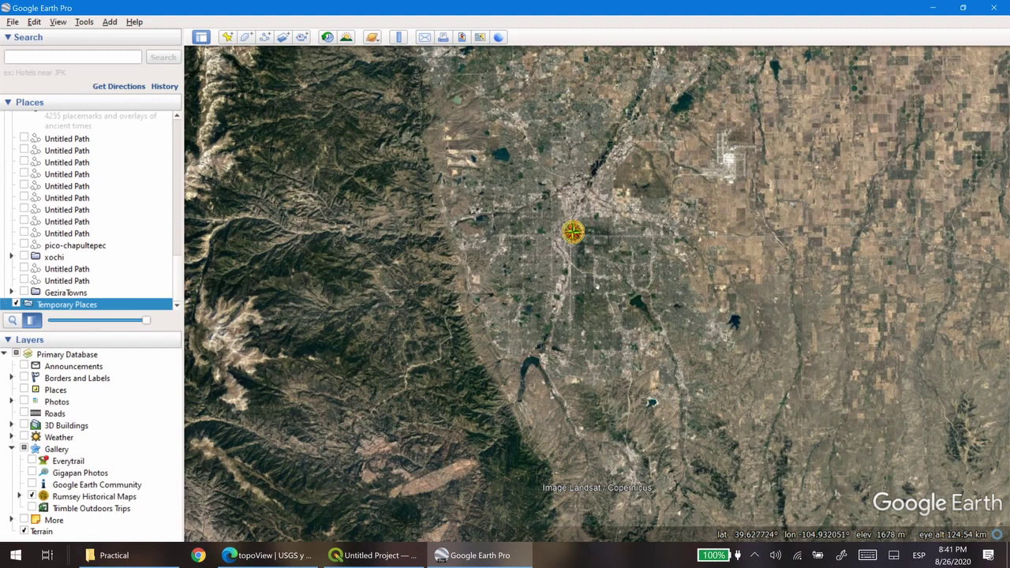
- Toggle the Rumsey Historical Maps layer and overlay the Denver 1879 map on Denver
mouse_move(573, 231)
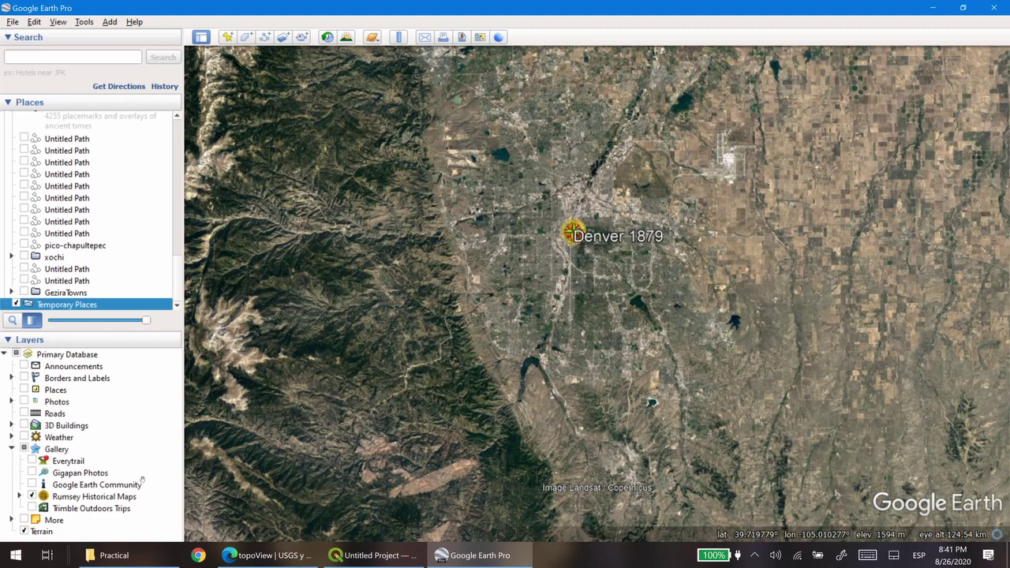
click(32, 497)
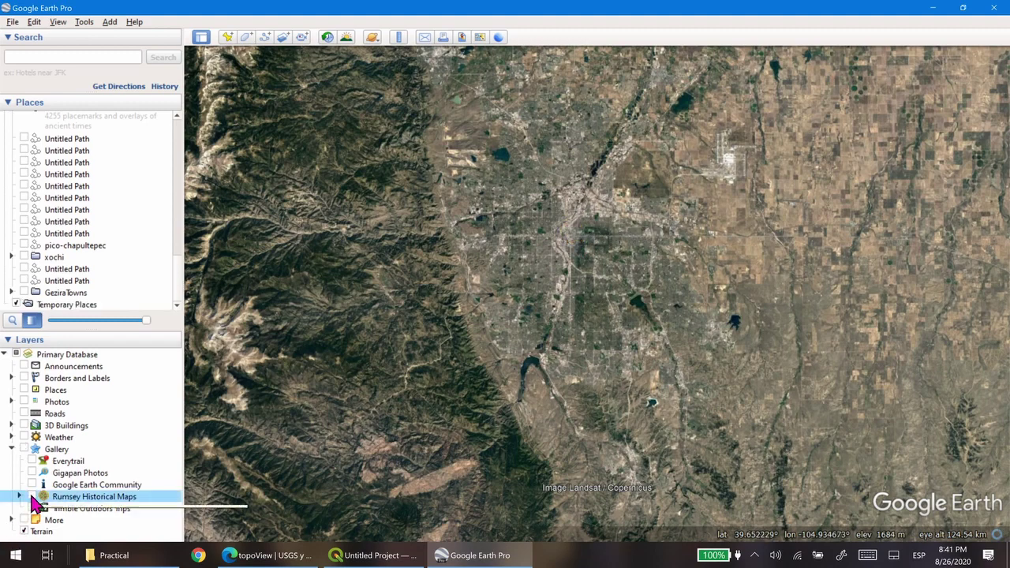
click(32, 497)
click(574, 237)
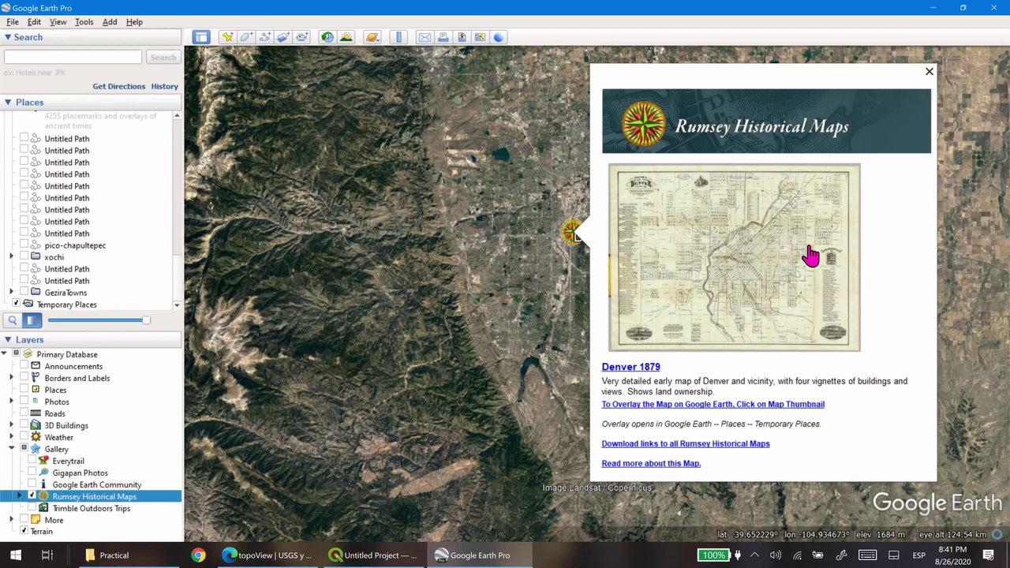
click(727, 261)
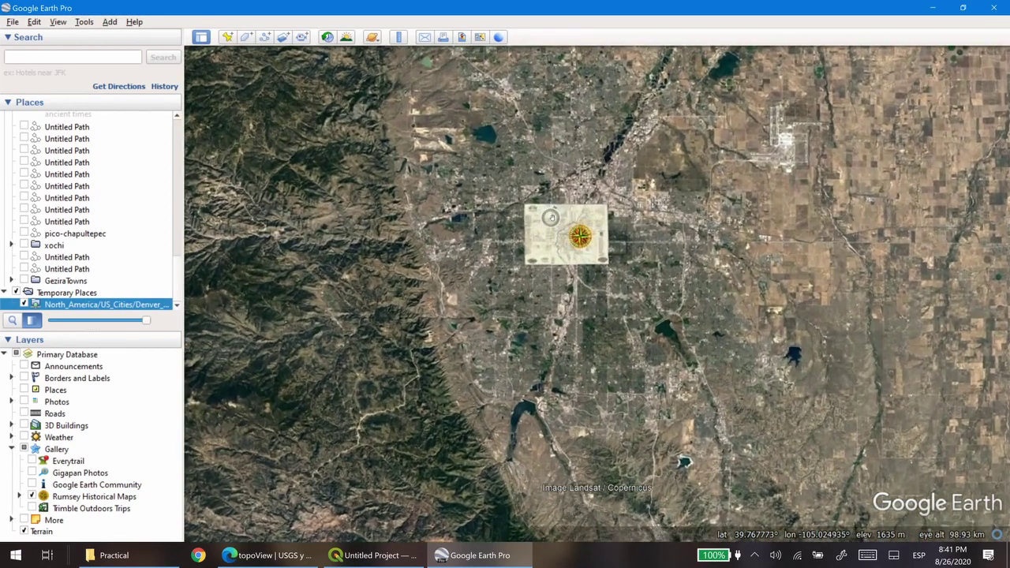
- Explore the Denver 1879 overlay, fading it to reveal imagery, then bring up the topoView page
scroll(560, 220, up, 2)
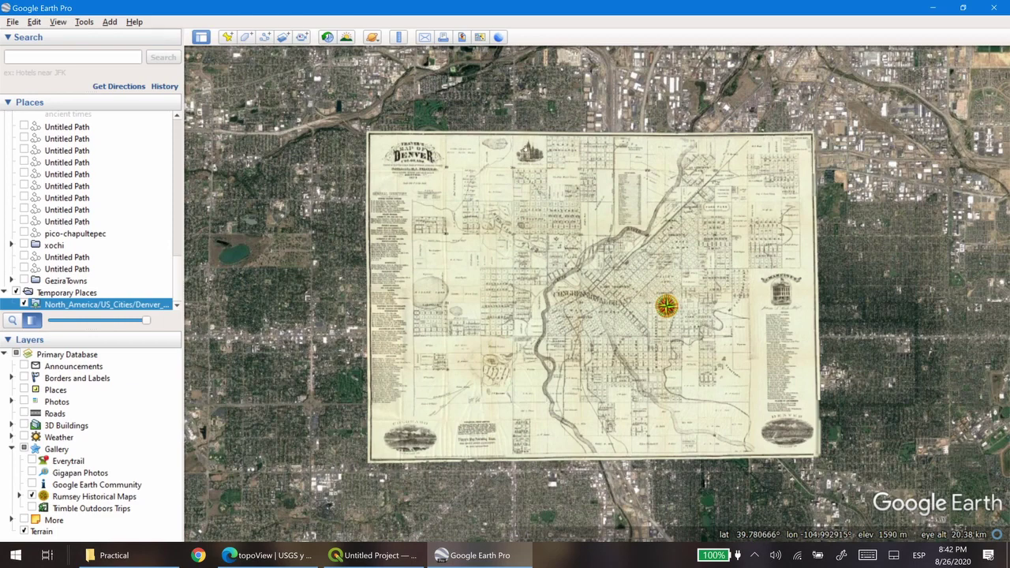
scroll(700, 267, down, 3)
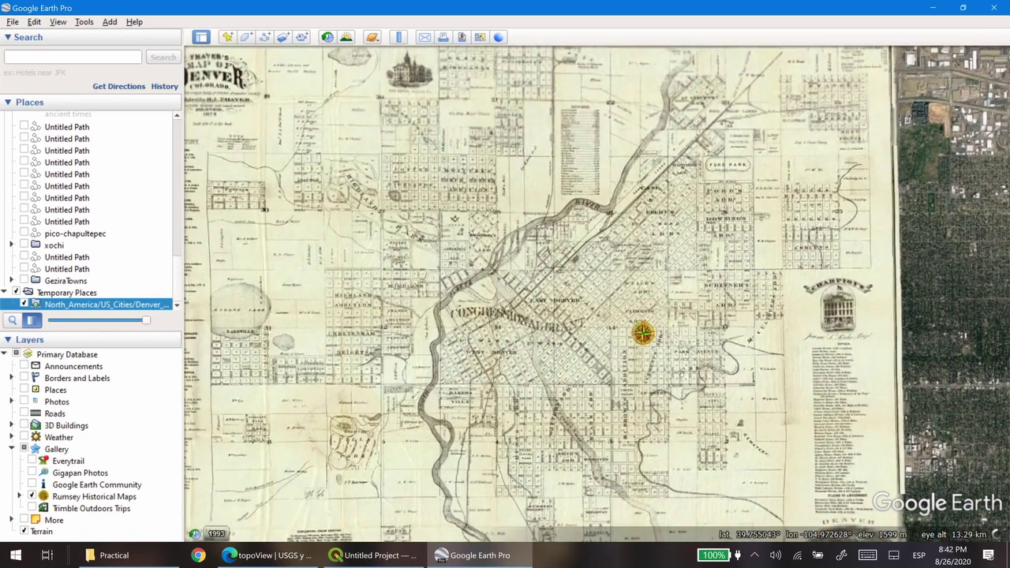
drag(665, 416, 622, 352)
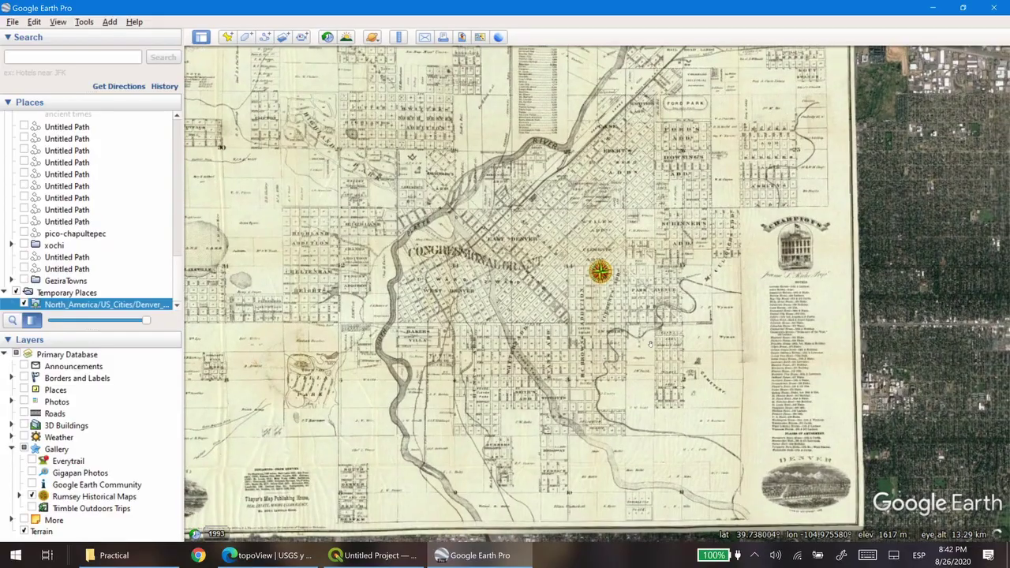
scroll(644, 349, down, 2)
drag(146, 320, 109, 319)
scroll(620, 327, up, 3)
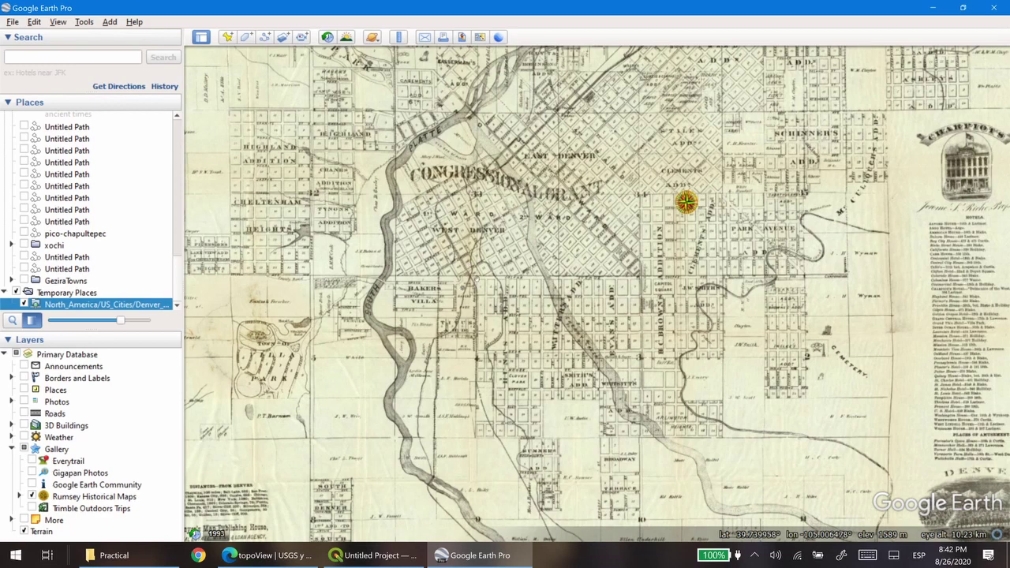
drag(380, 292, 575, 320)
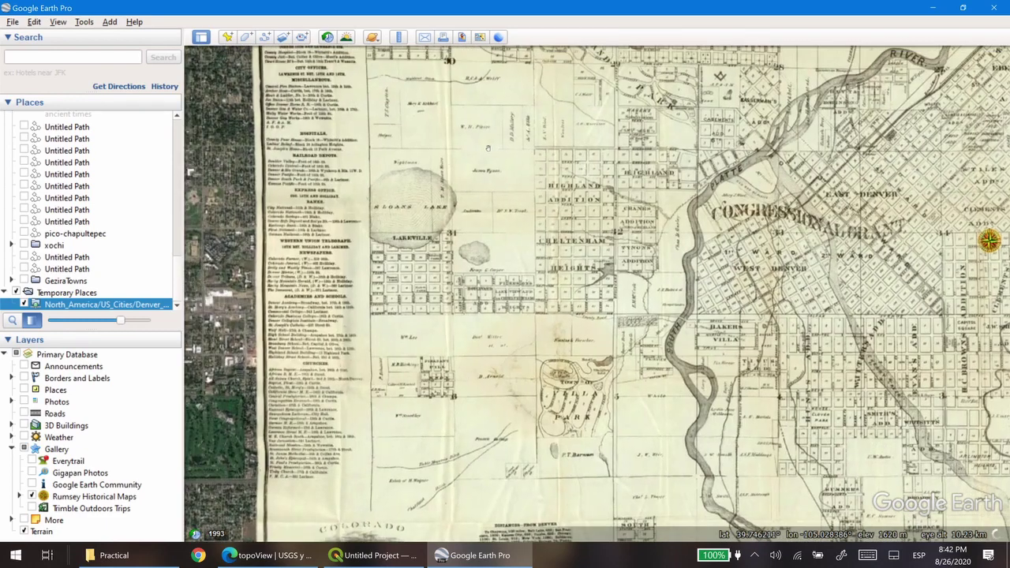
drag(531, 448, 501, 375)
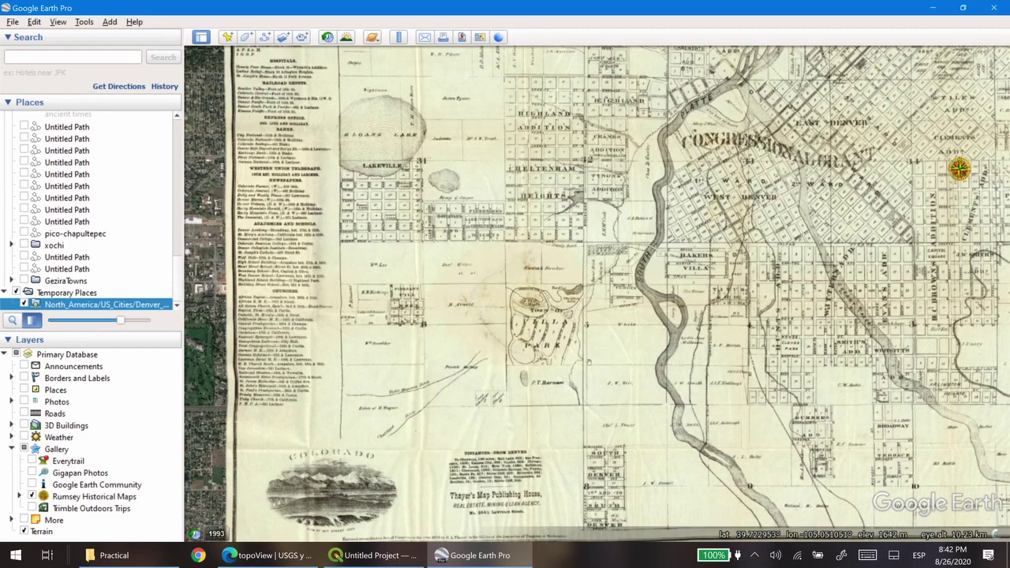
scroll(597, 294, down, 5)
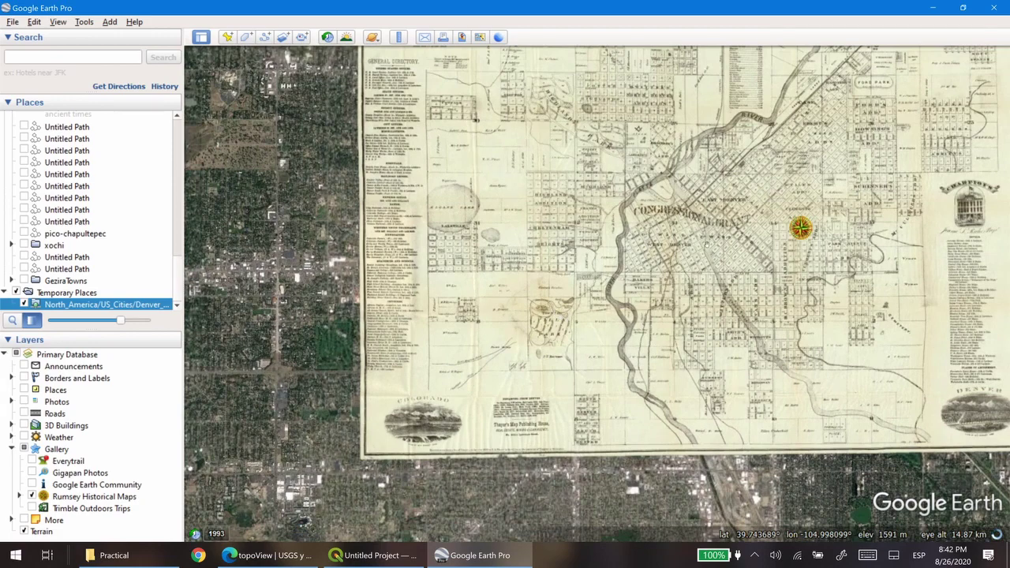
scroll(597, 293, up, 3)
scroll(561, 291, down, 2)
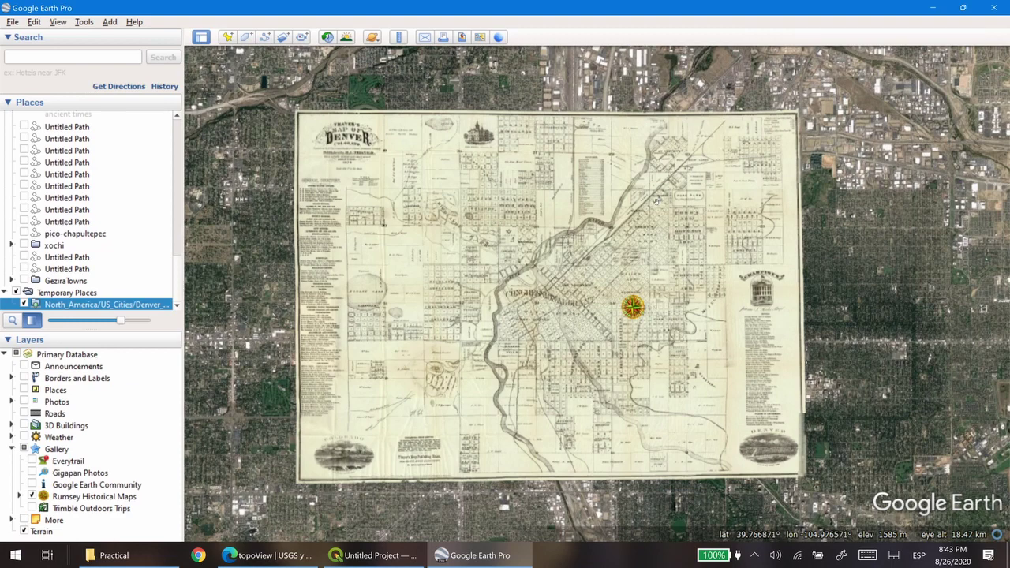
click(293, 557)
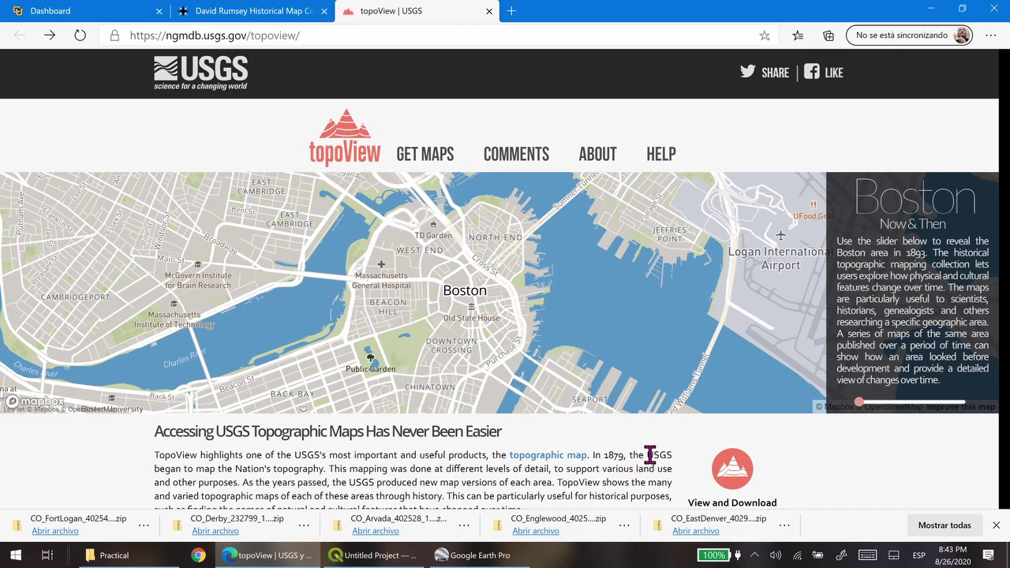
- Dismiss the topoView welcome message to view the Denver area with 48 maps listed
scroll(650, 455, down, 1)
scroll(654, 430, up, 1)
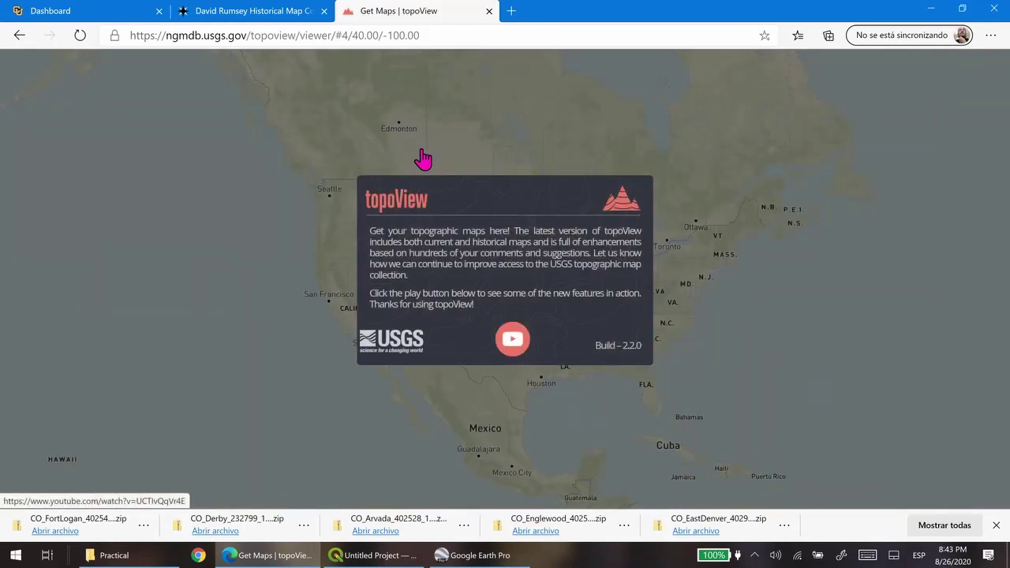
click(422, 158)
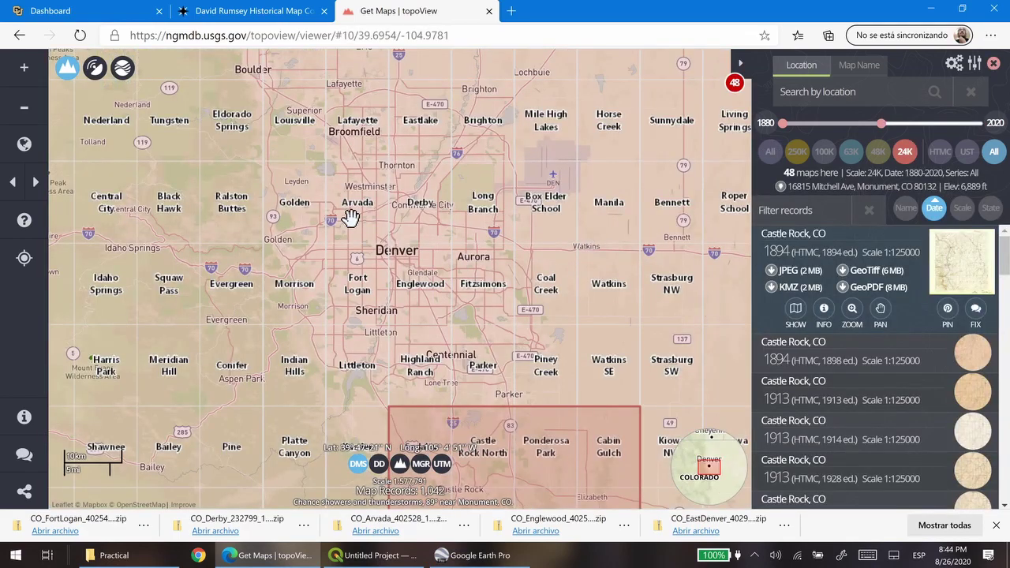
- List maps for the Arvada and Englewood quads, then filter to 100K scale maps
scroll(394, 234, up, 1)
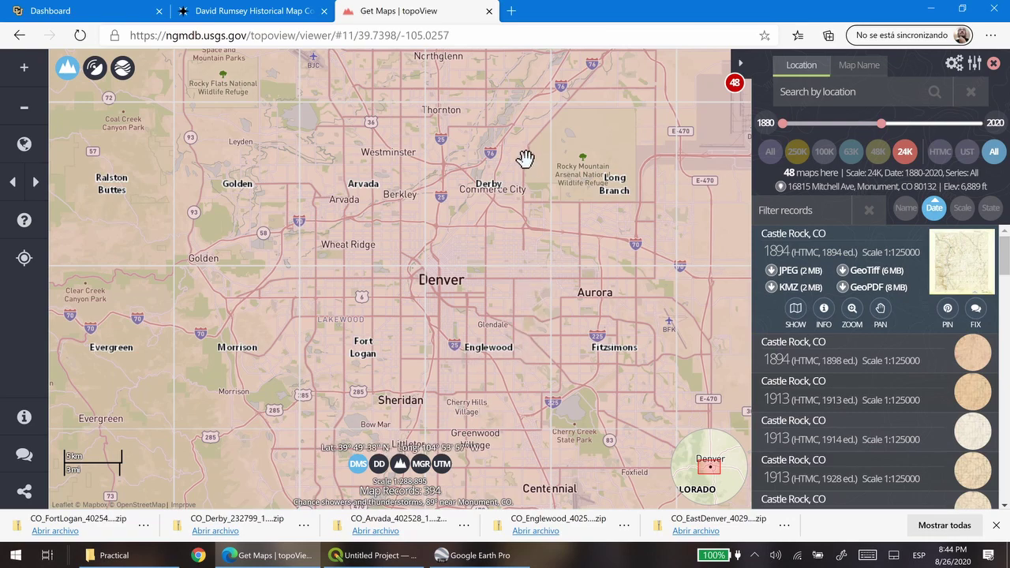
click(379, 208)
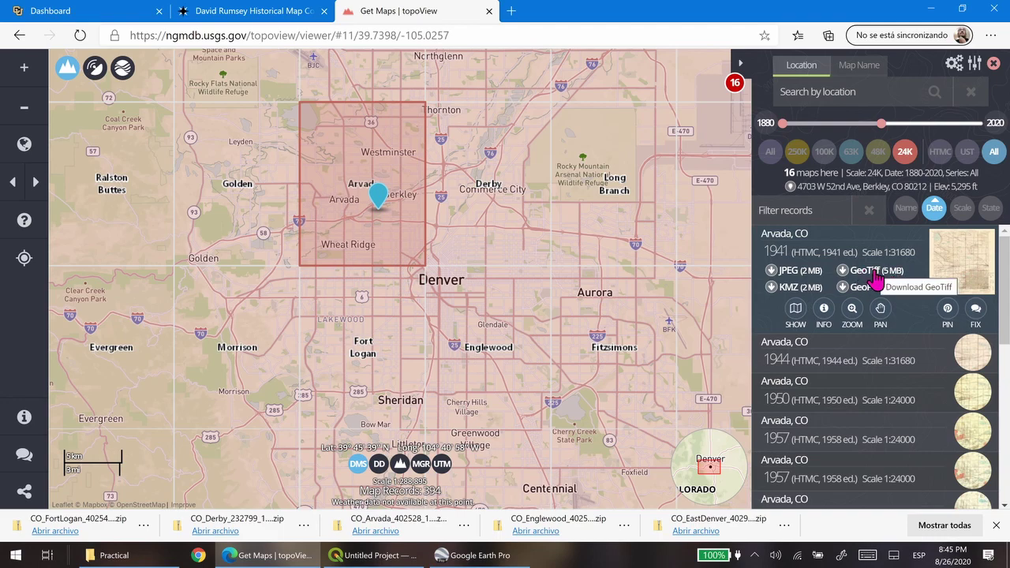
click(481, 335)
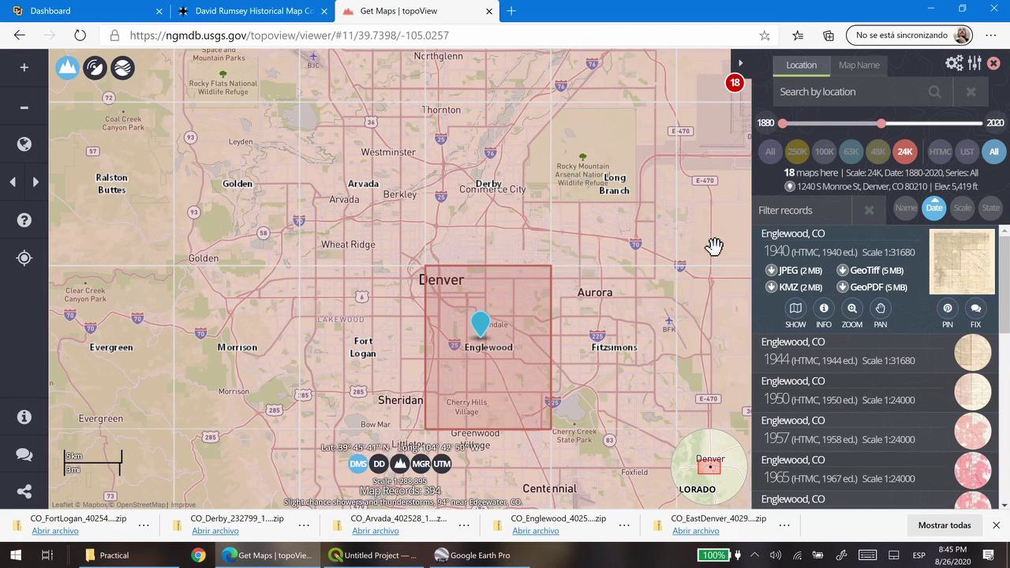
click(824, 150)
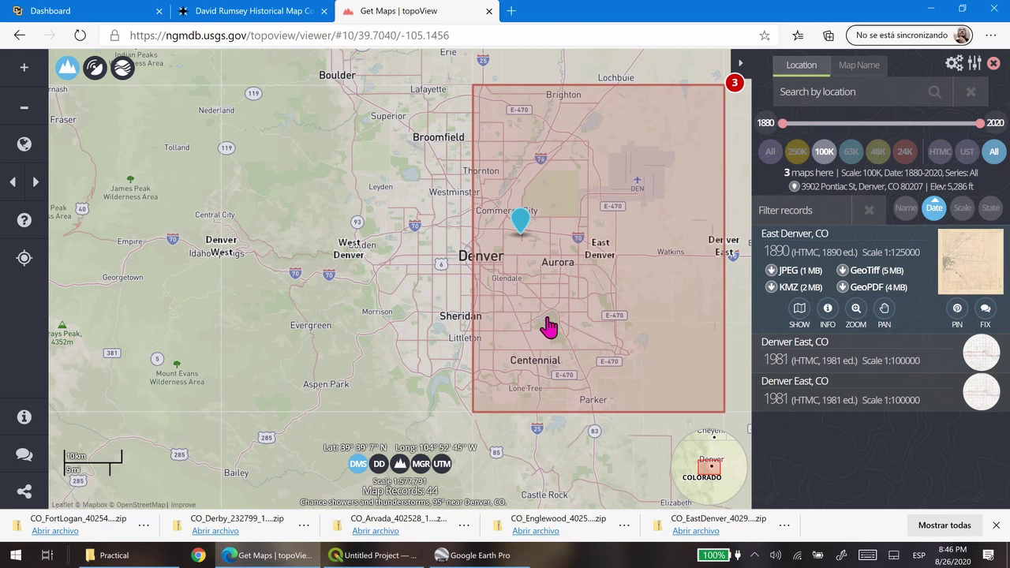
- Select the West Denver quad, close the downloads bar, and go to the David Rumsey tab
click(439, 249)
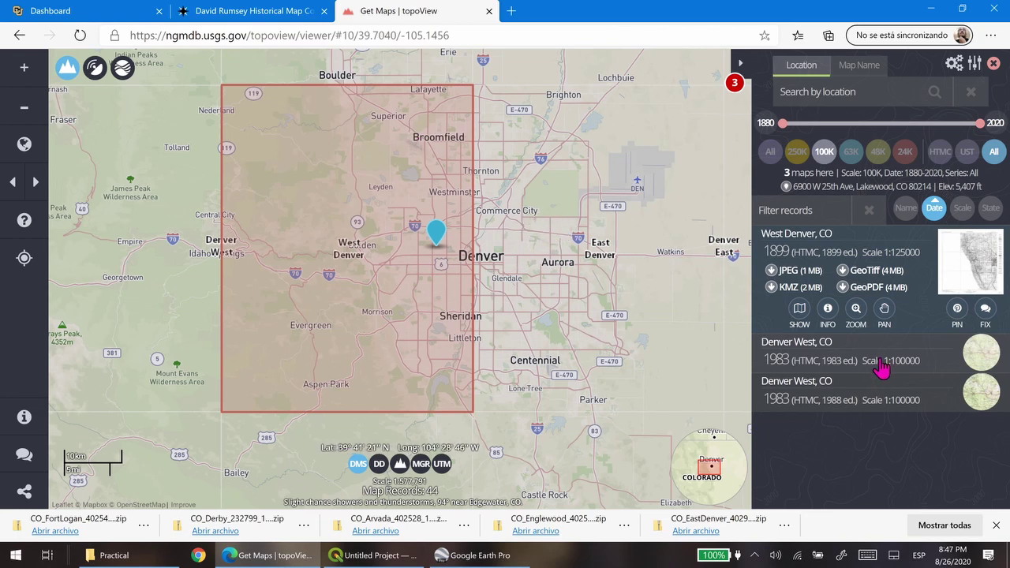
click(997, 526)
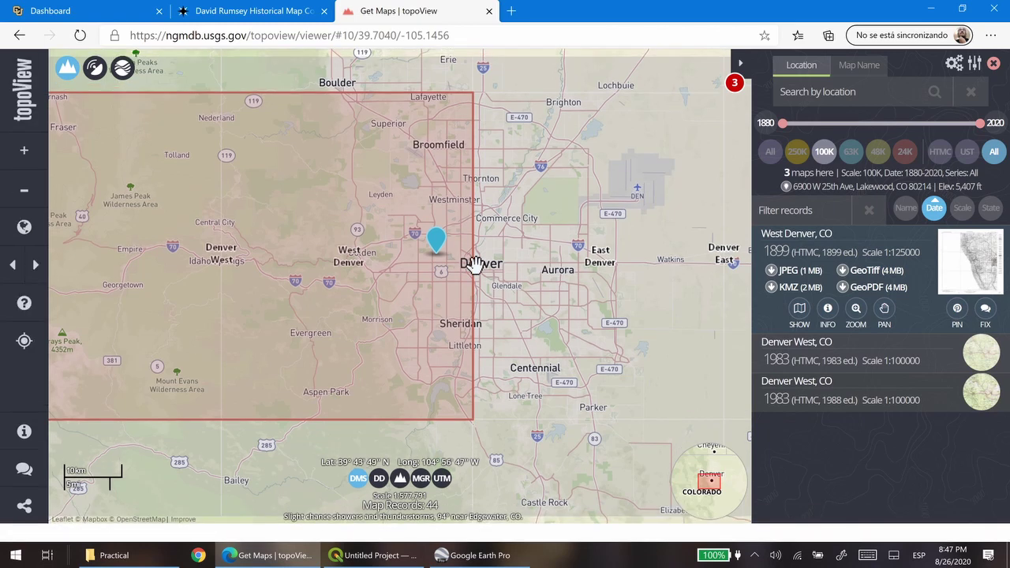
click(251, 15)
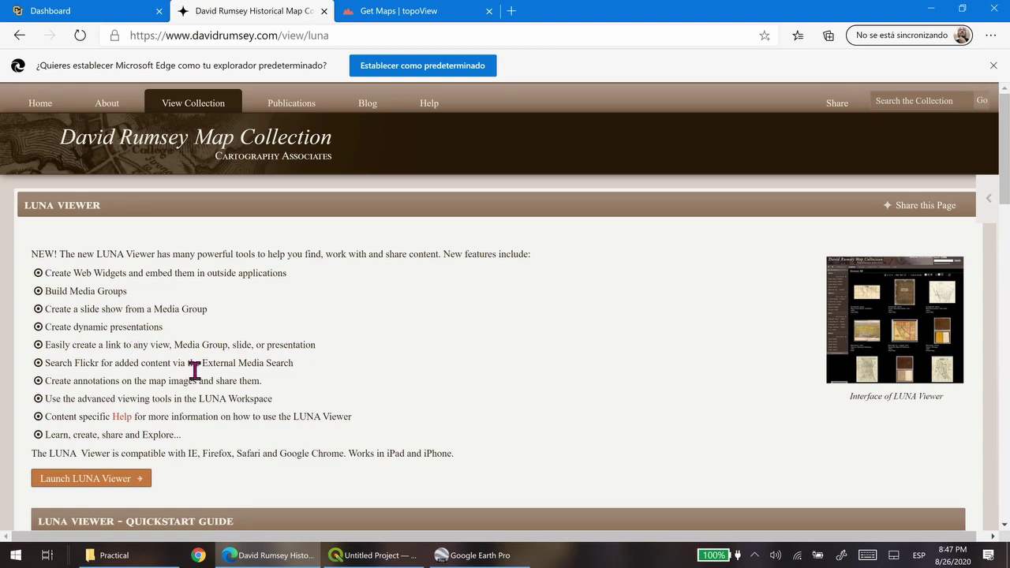
- Launch the LUNA Viewer, search 'denver', and narrow results to Where Denver (Colo.)
click(99, 479)
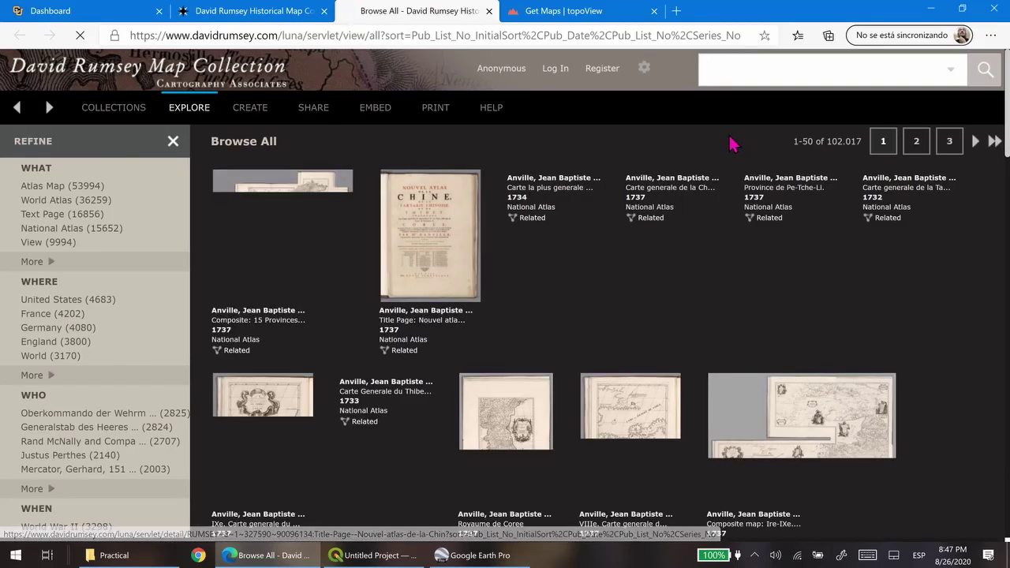
click(739, 67)
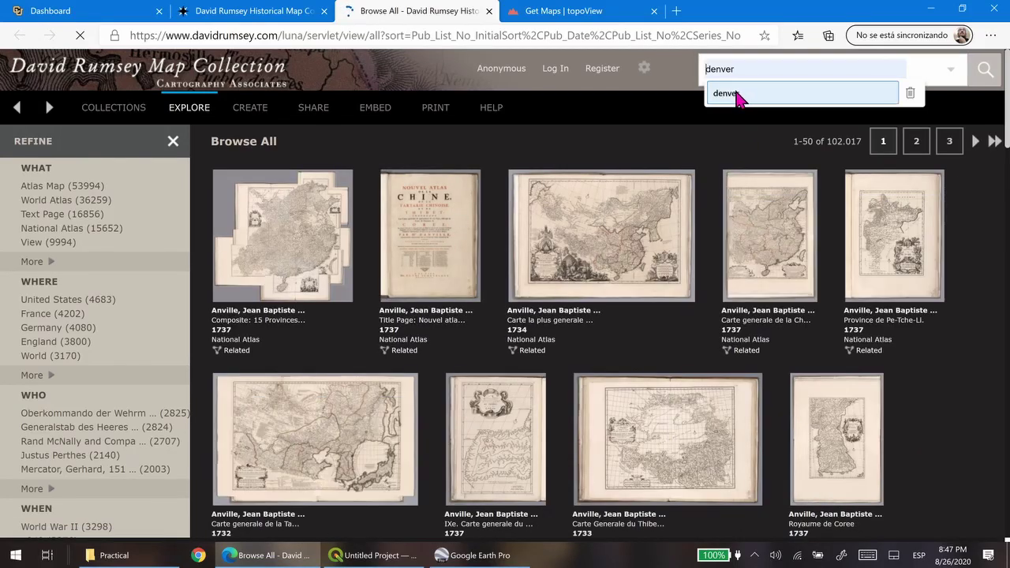
click(738, 93)
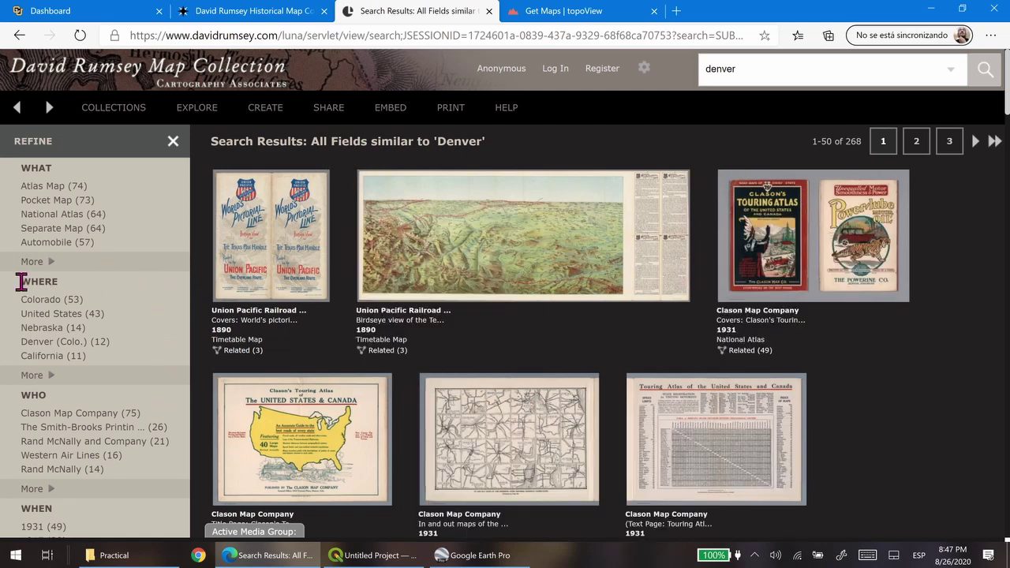
drag(21, 282, 61, 284)
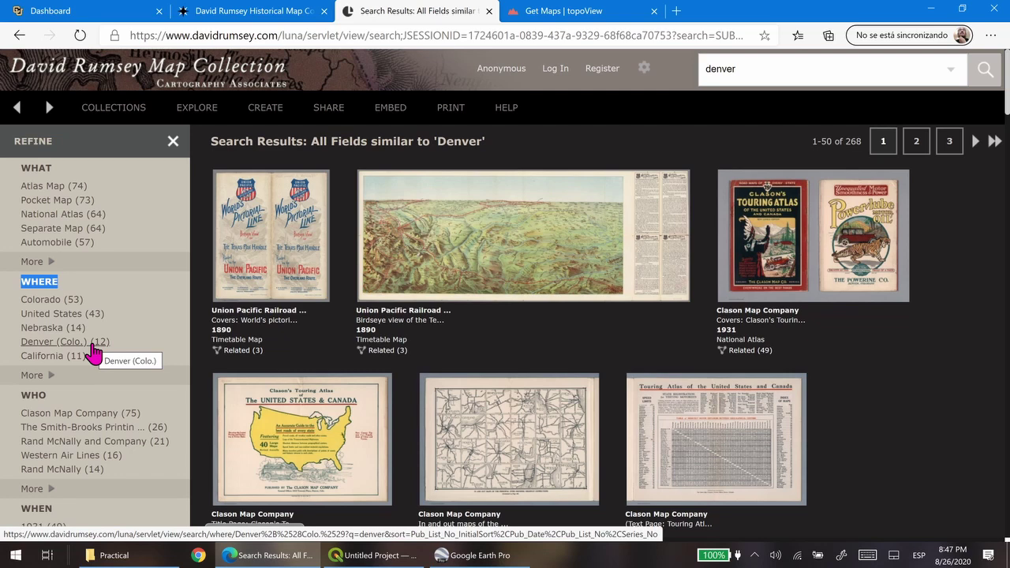
click(90, 346)
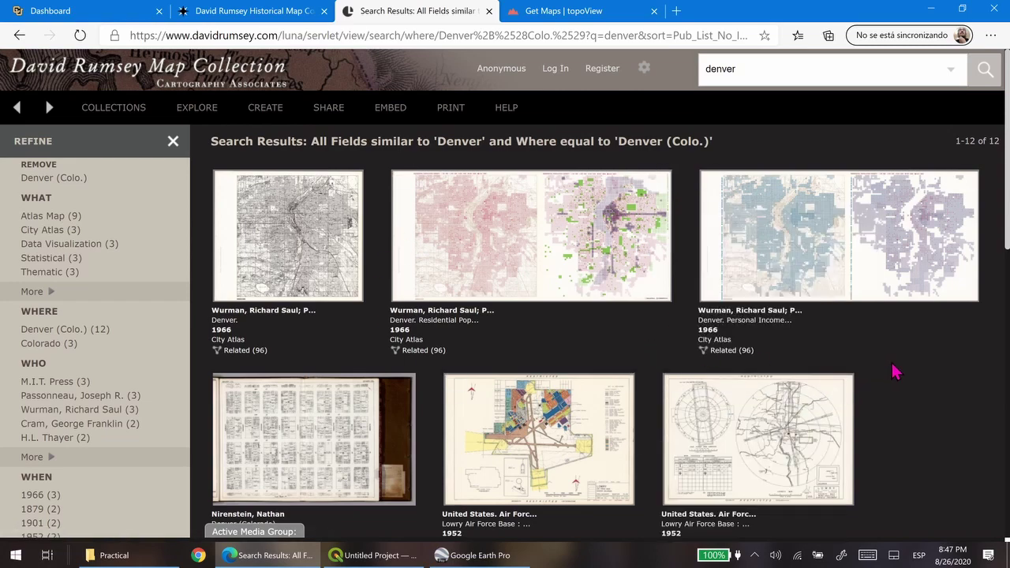
scroll(876, 367, down, 5)
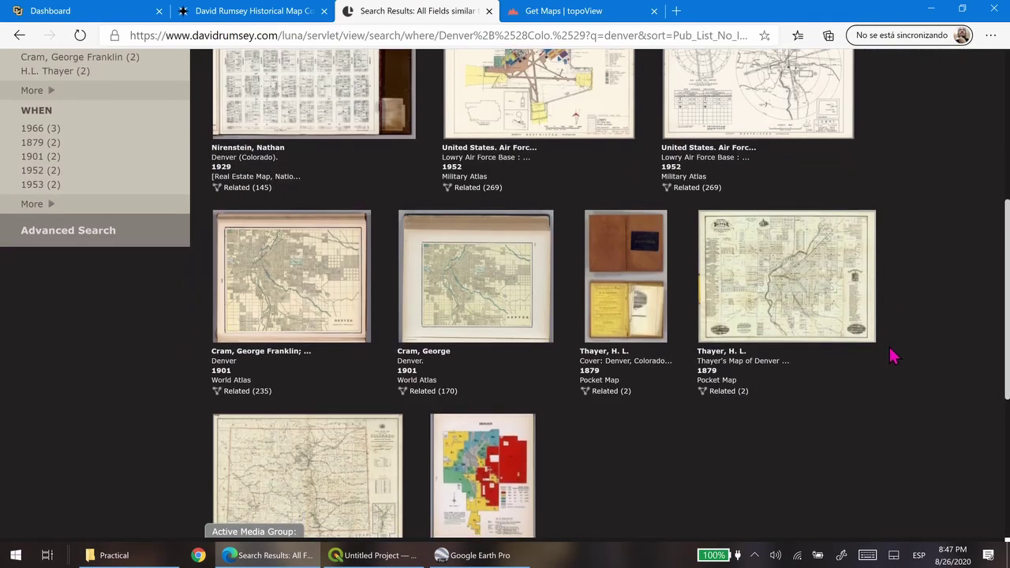
mouse_move(722, 273)
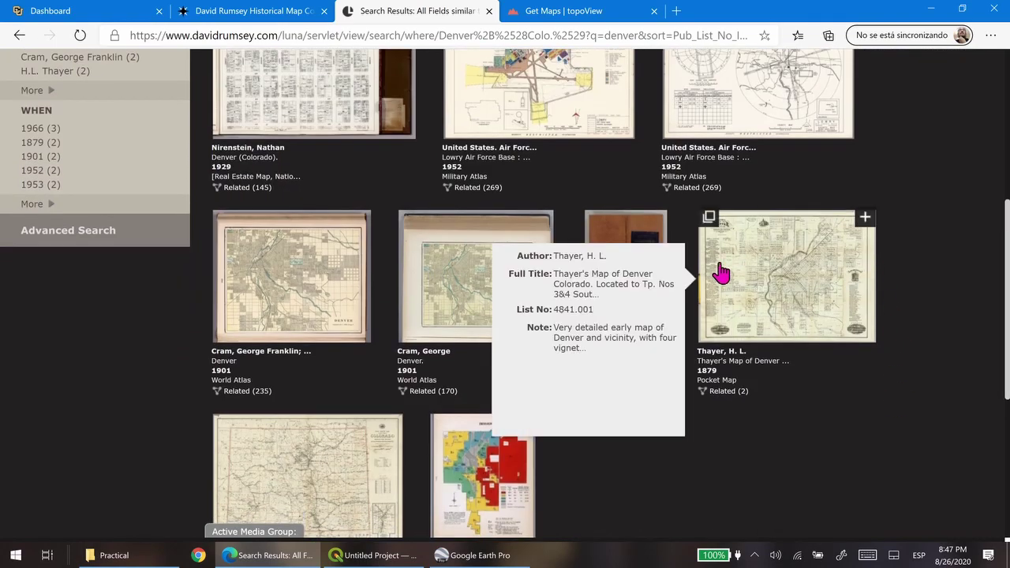
- Open the Thayer's Map of Denver record and scroll to its Download 1 and Download 2 links
click(784, 287)
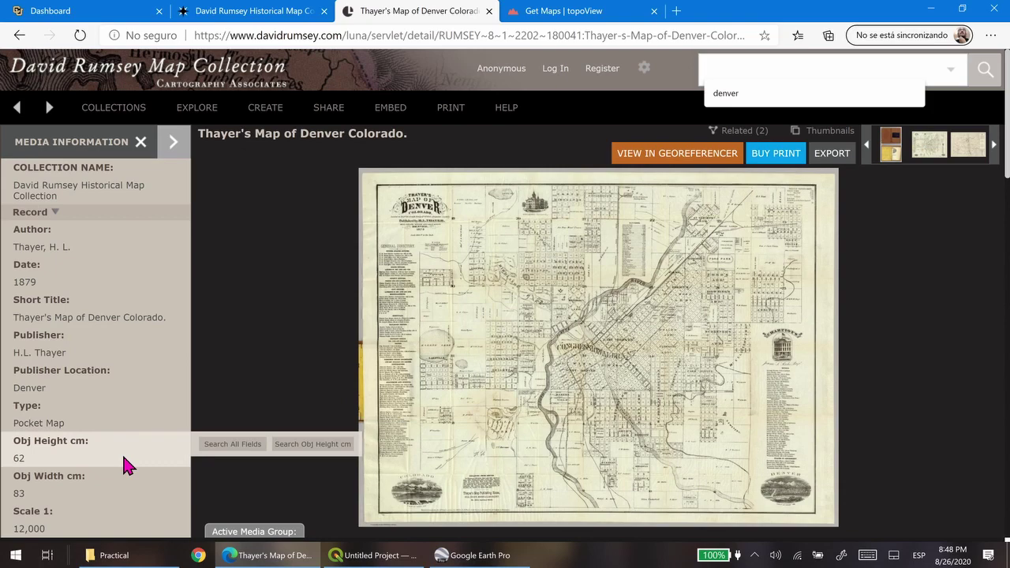
scroll(132, 399, down, 5)
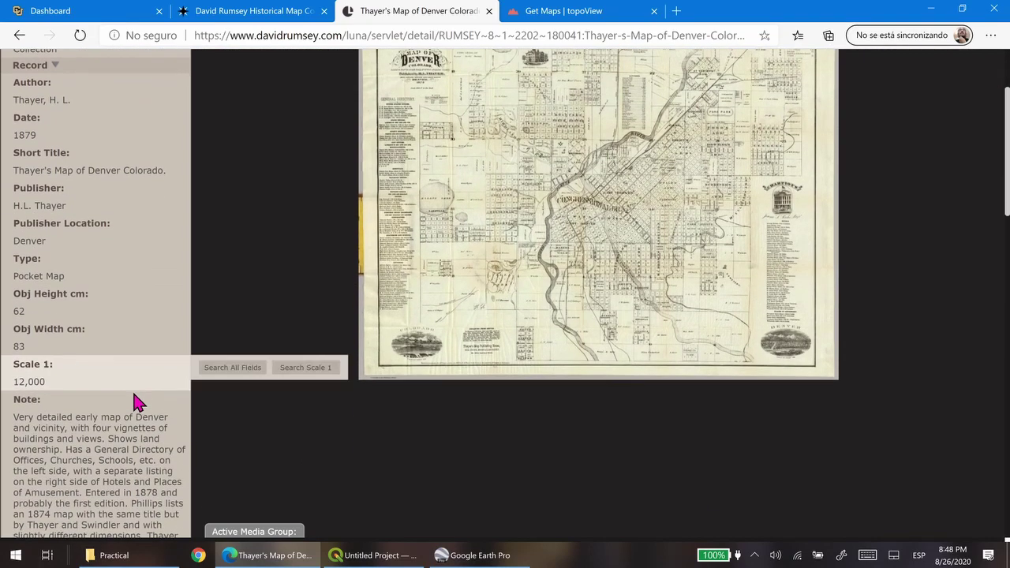
scroll(133, 395, down, 6)
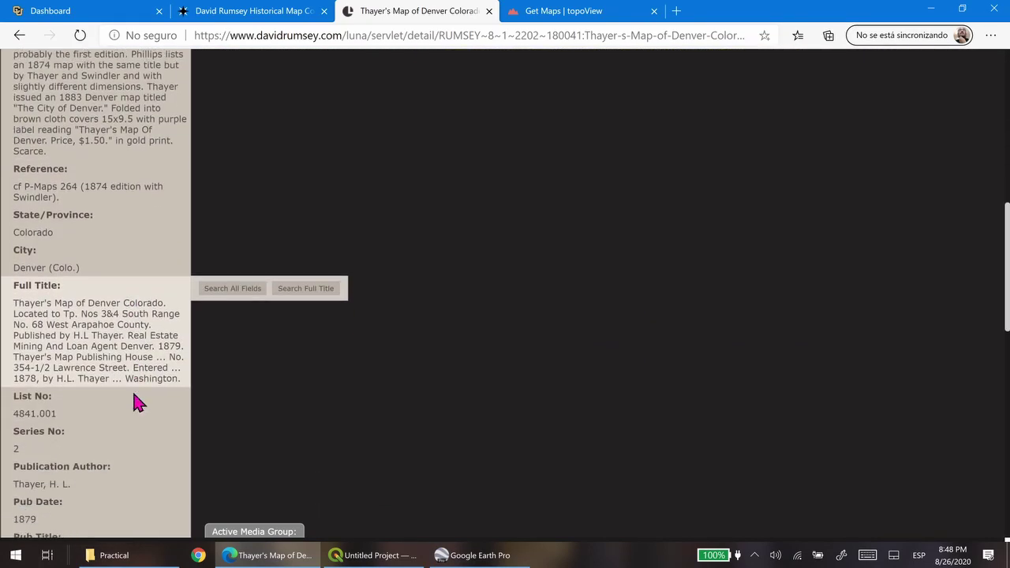
scroll(133, 393, down, 6)
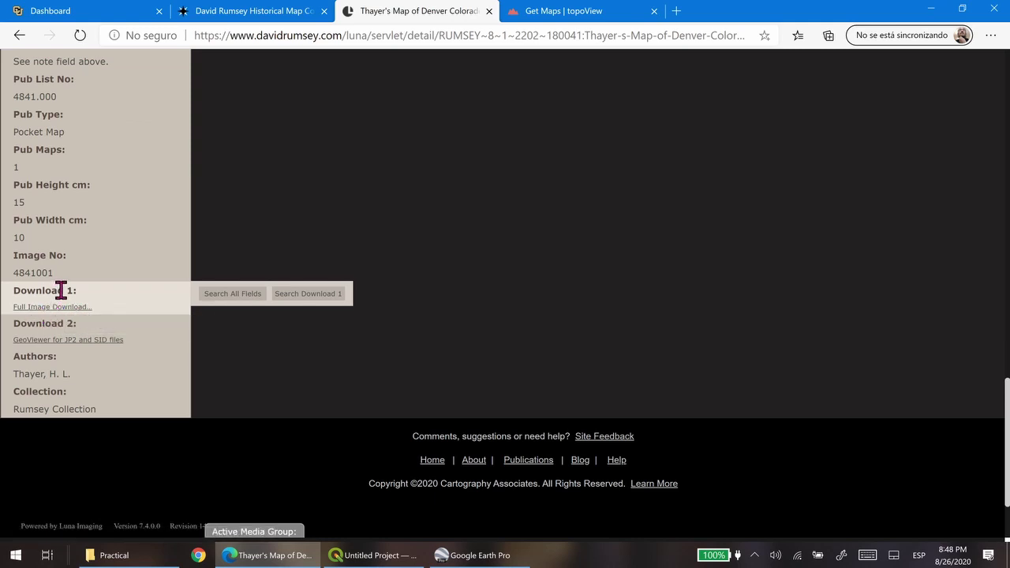
drag(13, 292, 75, 290)
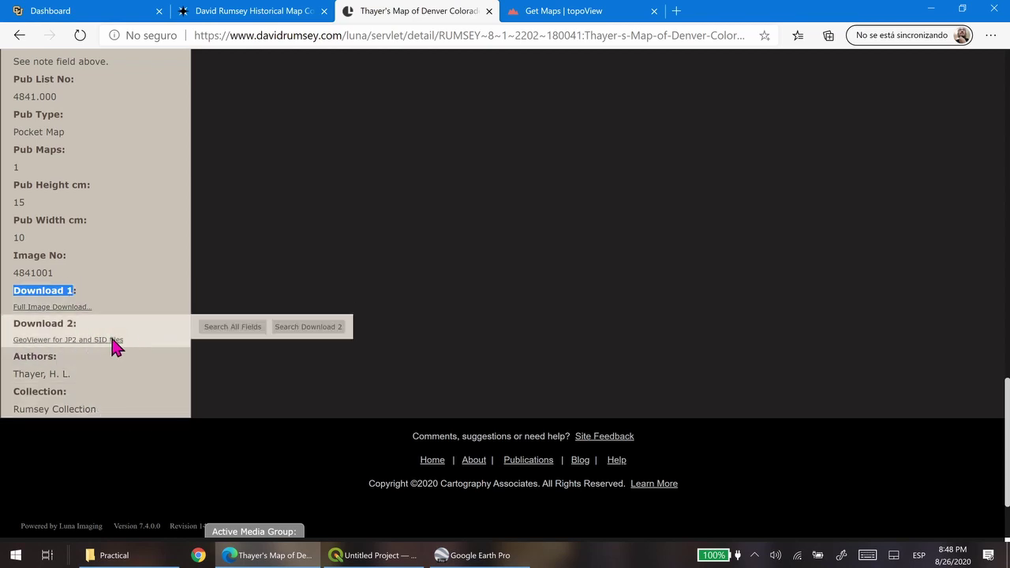
- Select 4841001.sid in the Practical folder, then bring the empty QGIS project forward
key(alt+Tab)
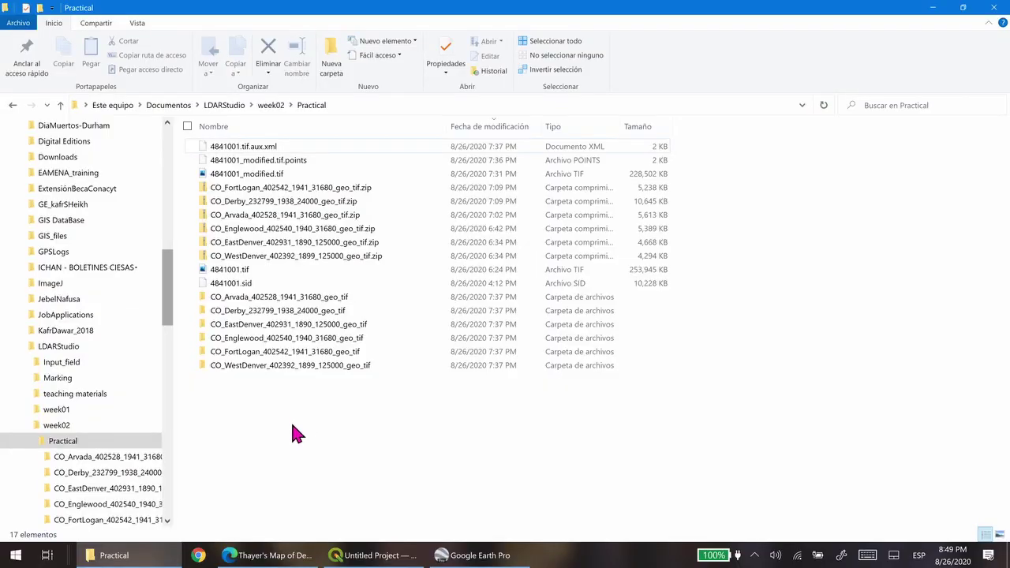
click(251, 283)
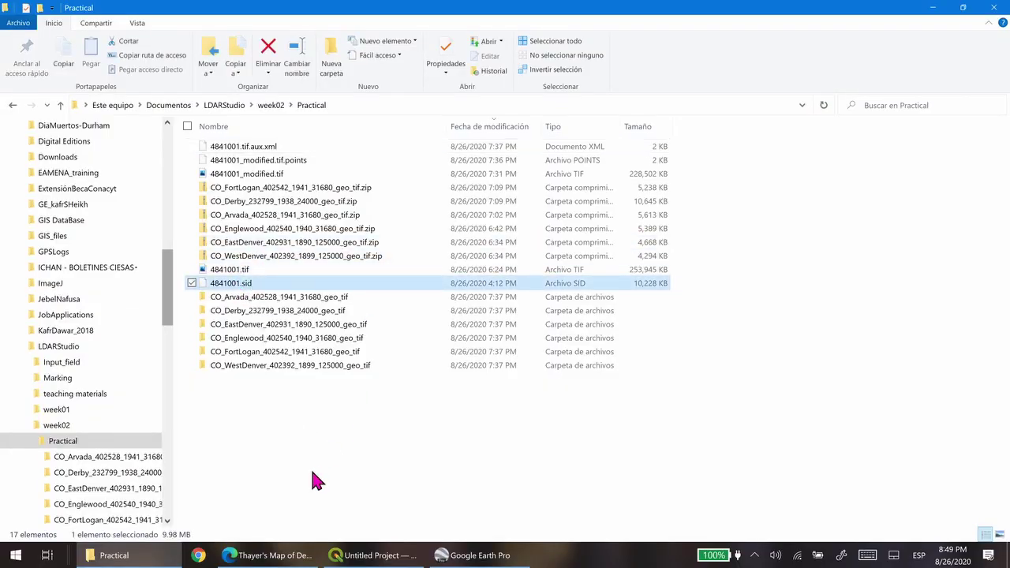
mouse_move(244, 286)
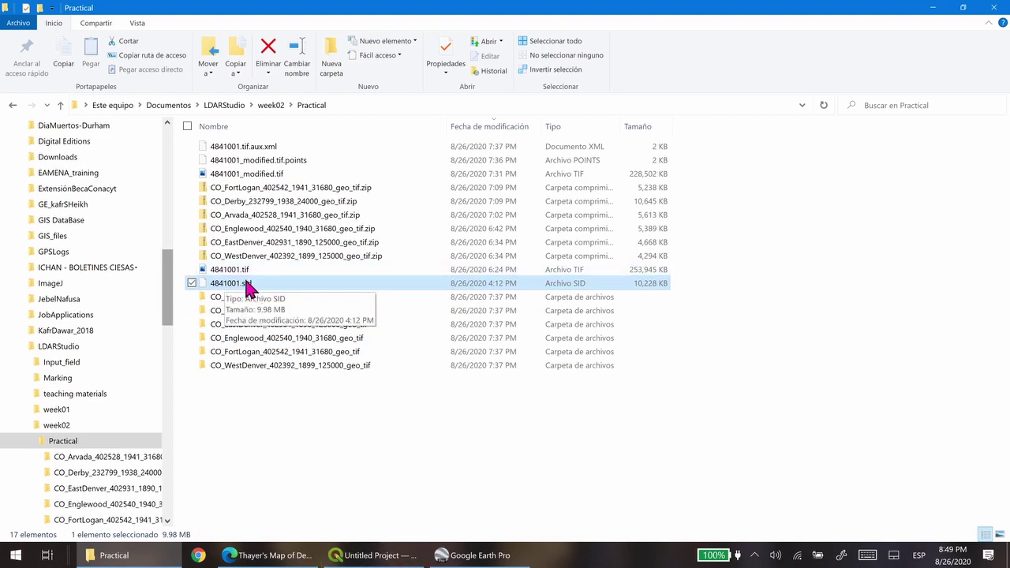
click(377, 554)
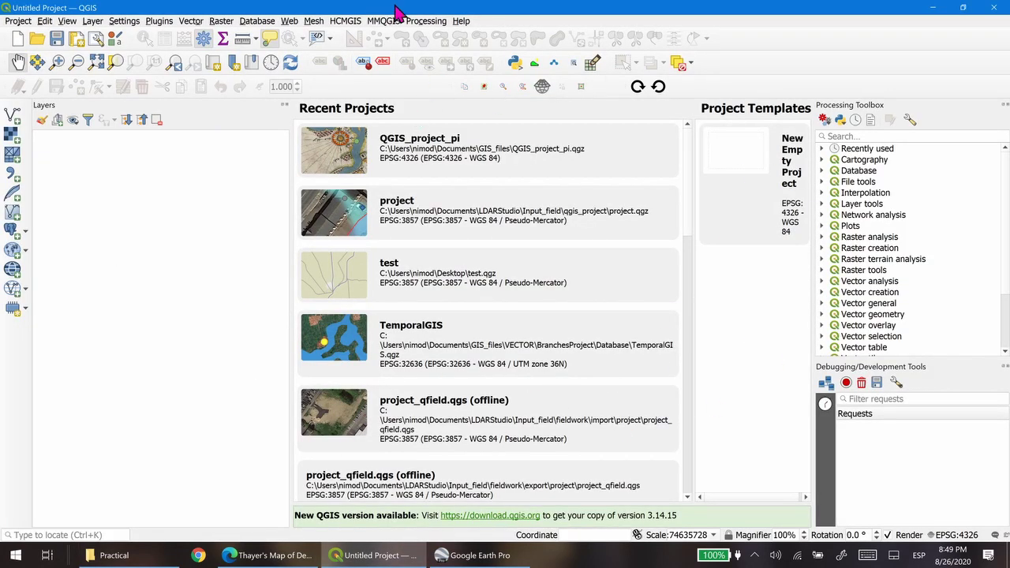
- Drag 4841001.sid into QGIS as a layer and pan around Thayer's Denver map full-screen
drag(399, 11, 678, 92)
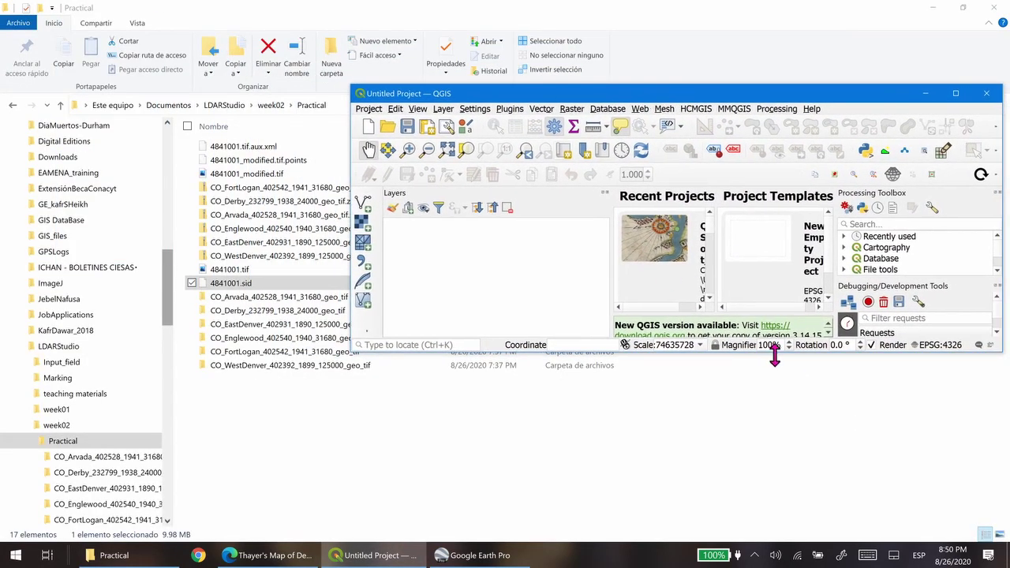
drag(996, 351, 982, 459)
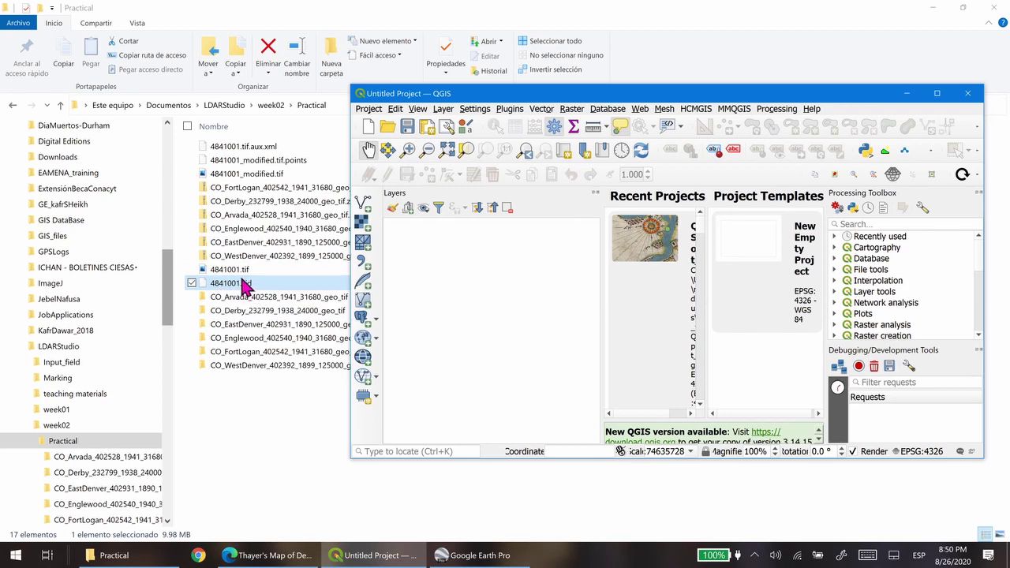
drag(241, 284, 463, 283)
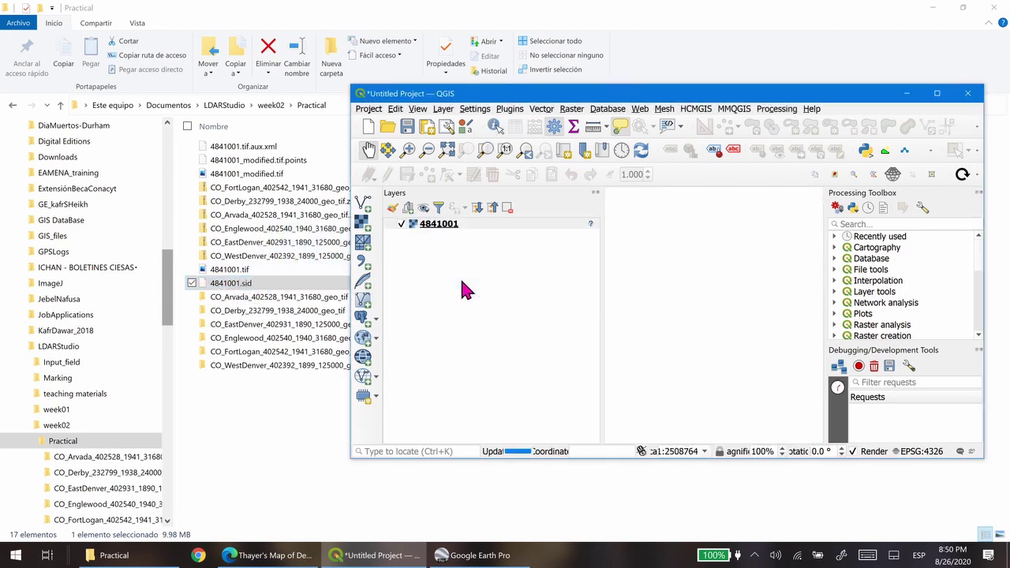
click(937, 94)
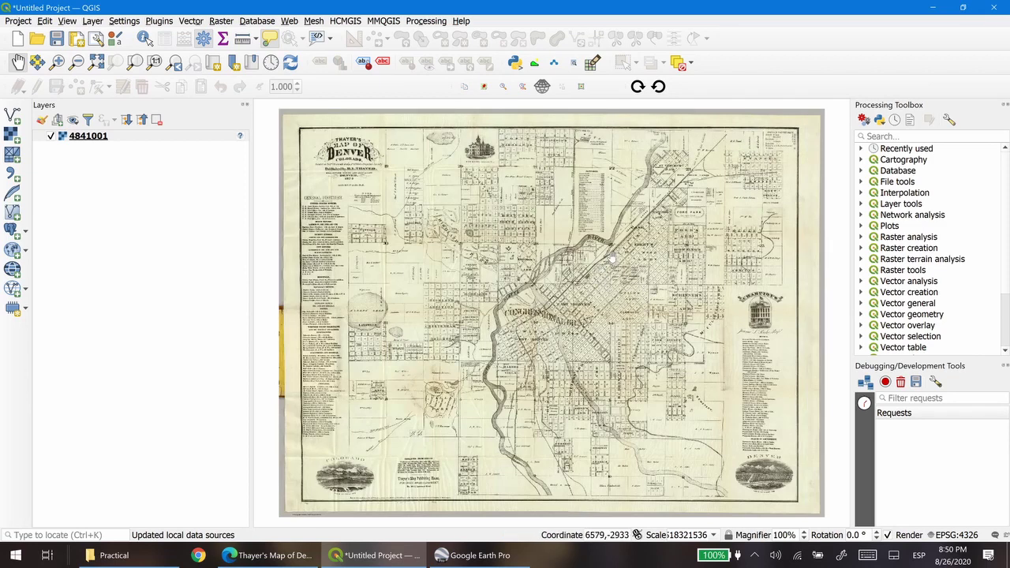
drag(612, 258, 443, 399)
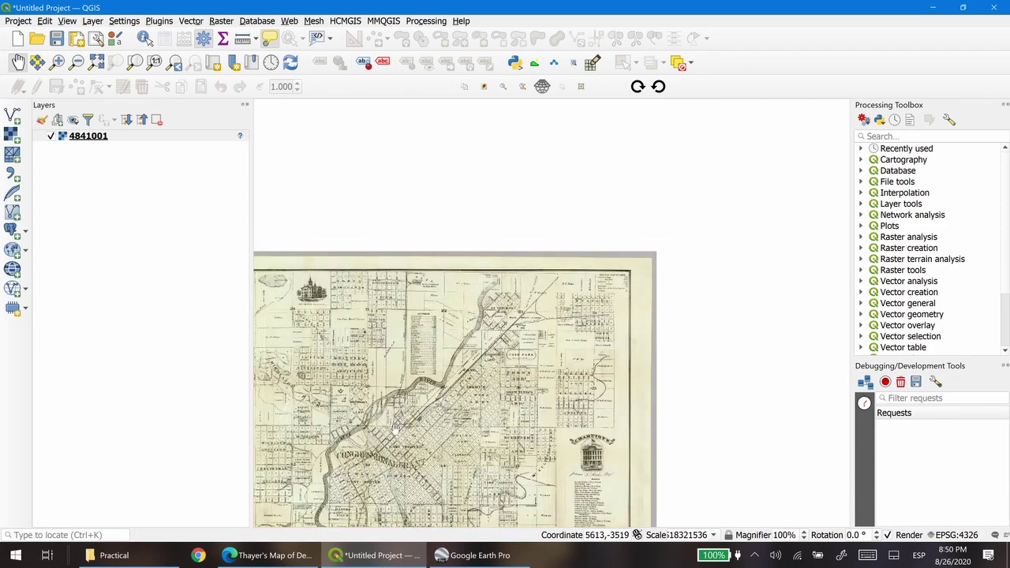
drag(346, 475, 586, 299)
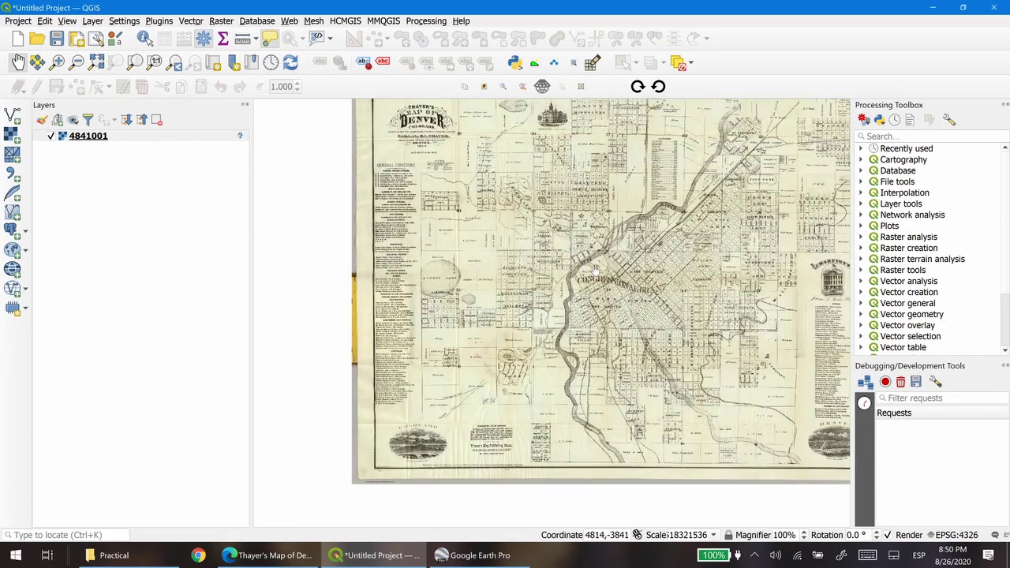
scroll(593, 272, up, 4)
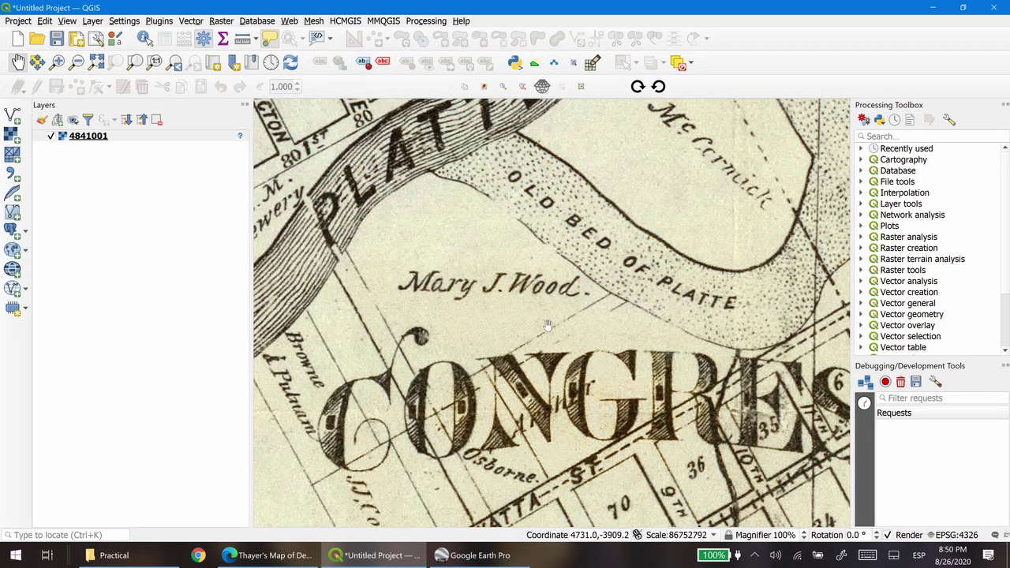
scroll(467, 291, down, 1)
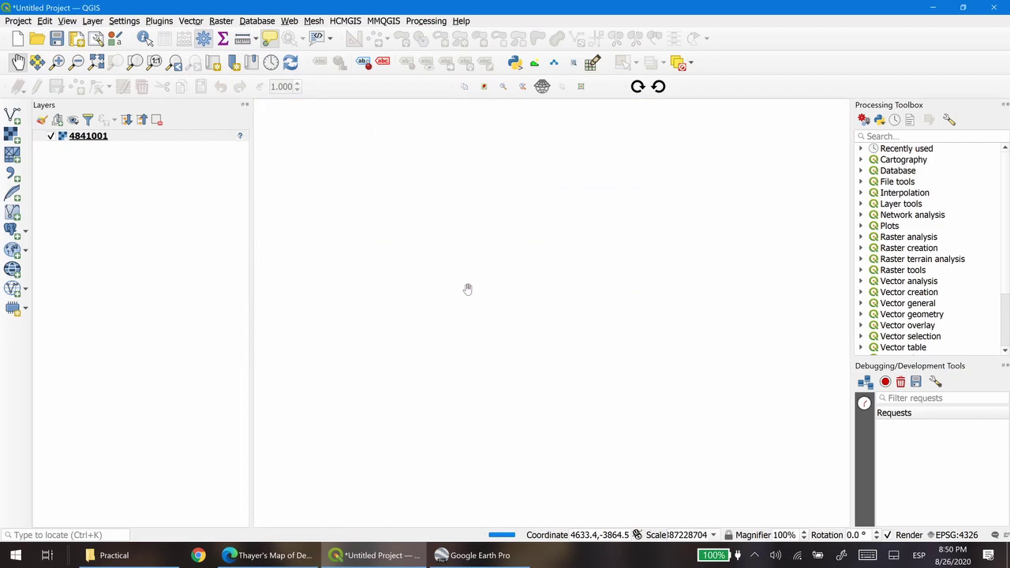
scroll(467, 291, down, 3)
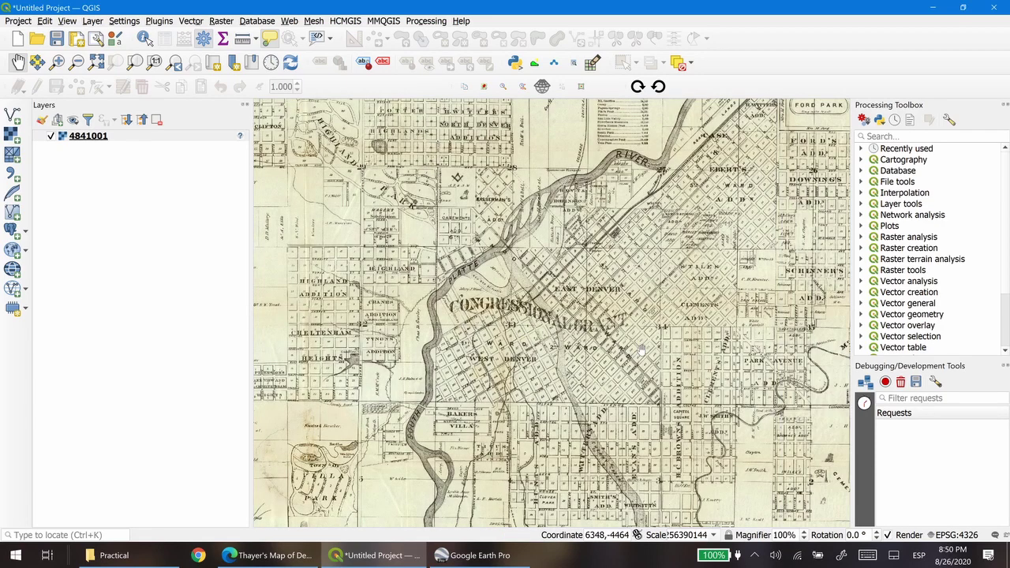
click(158, 556)
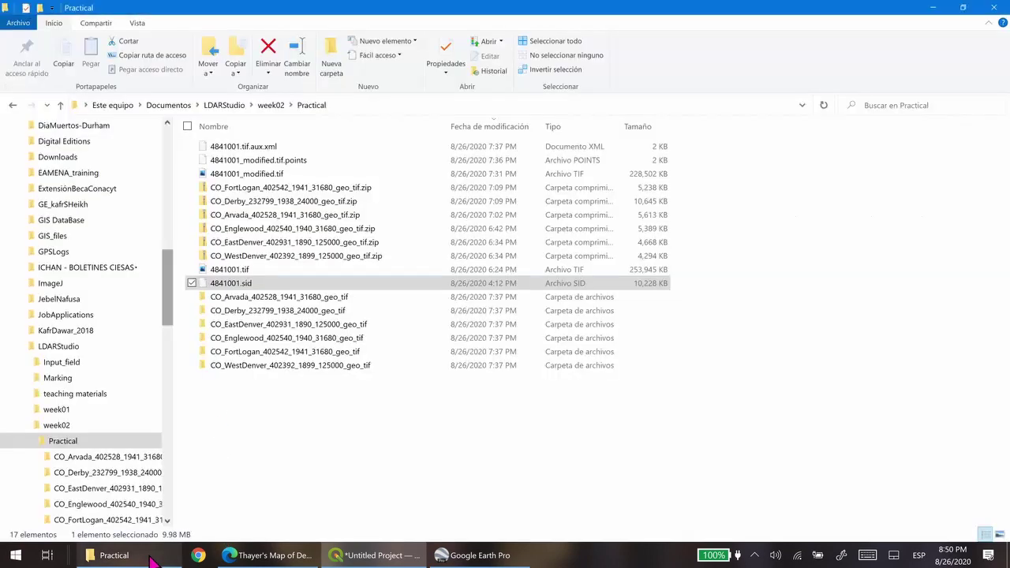
click(297, 269)
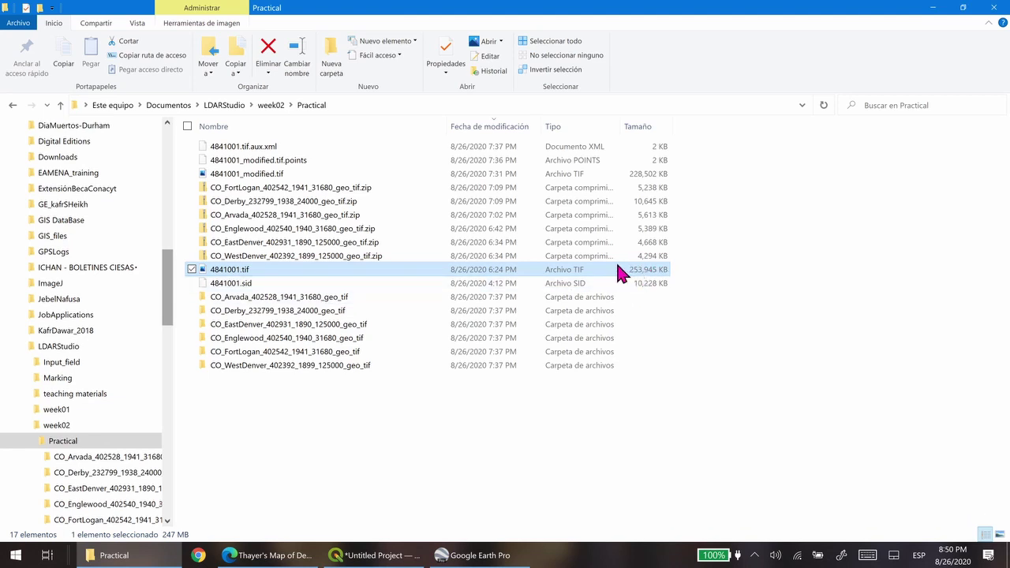
click(403, 559)
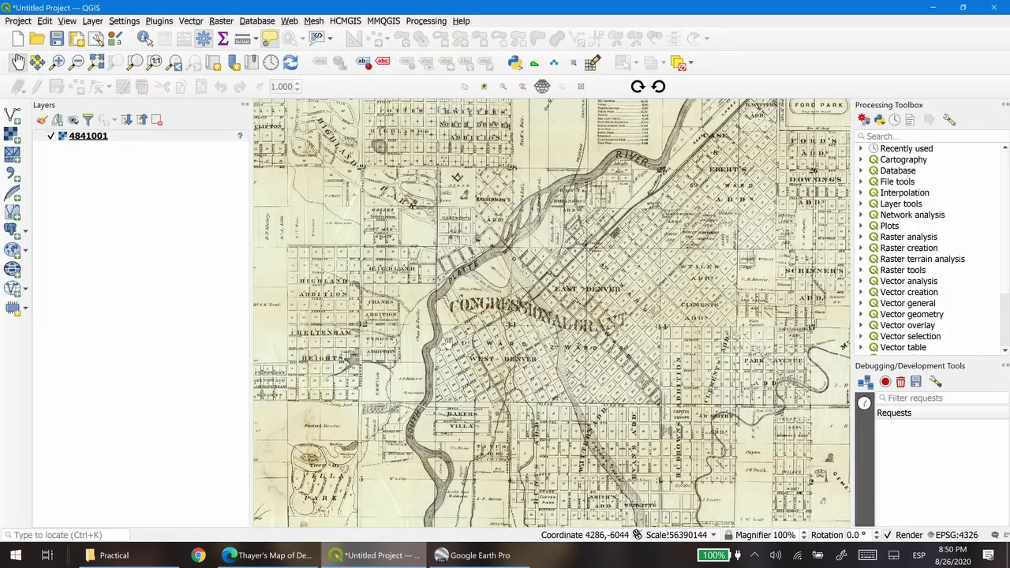
right_click(111, 135)
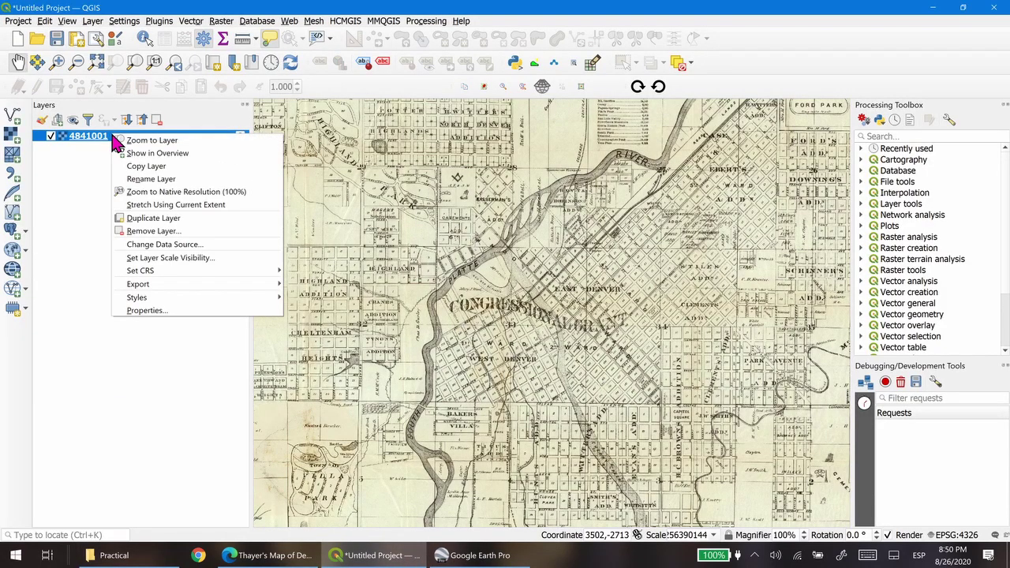
mouse_move(169, 286)
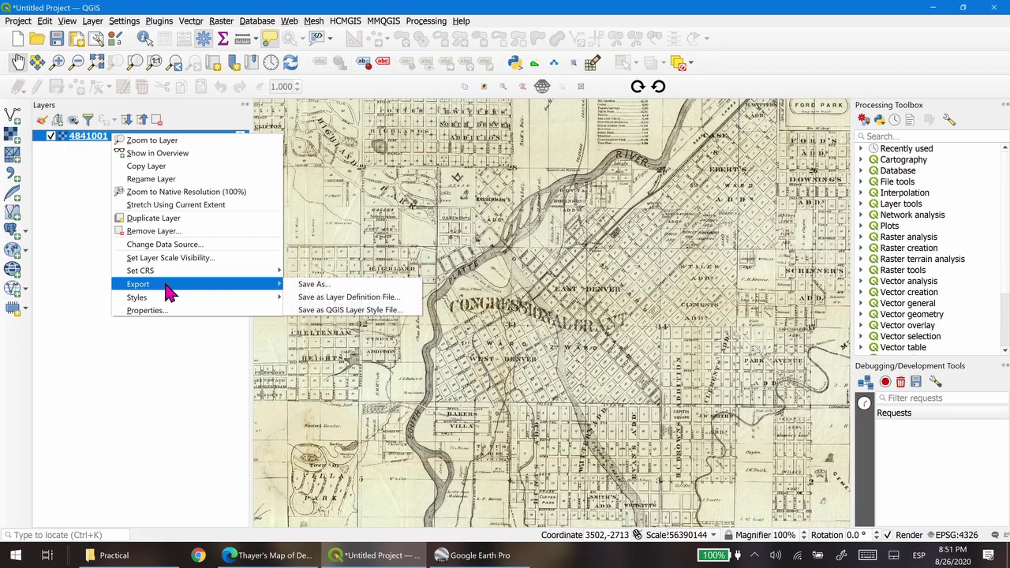
click(320, 285)
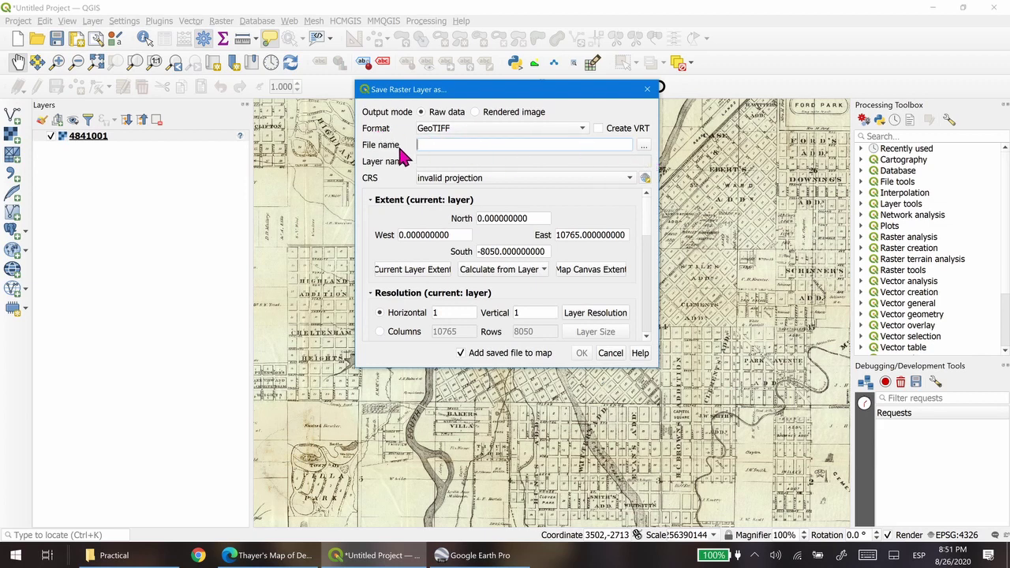
click(643, 146)
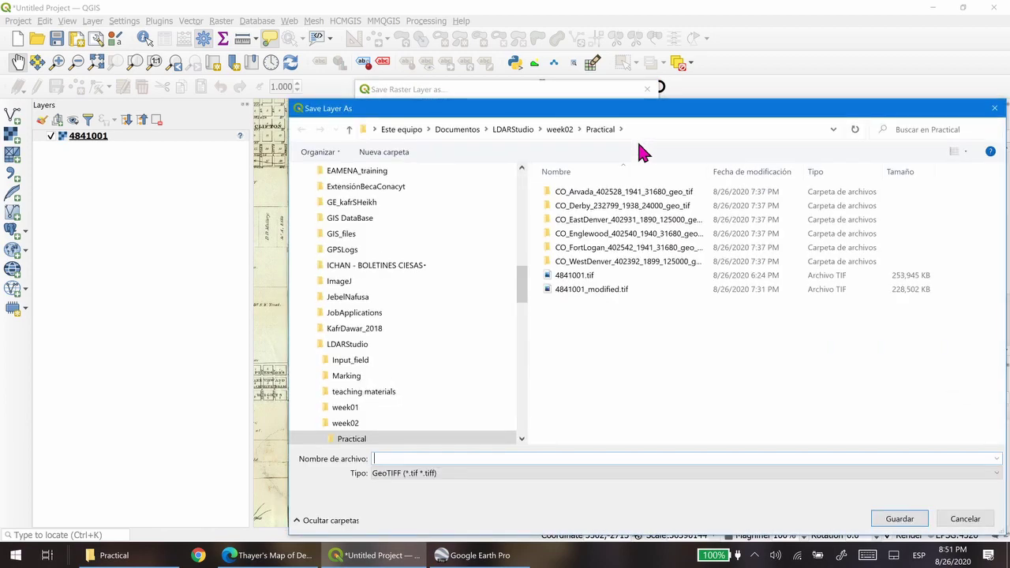
drag(663, 116, 507, 91)
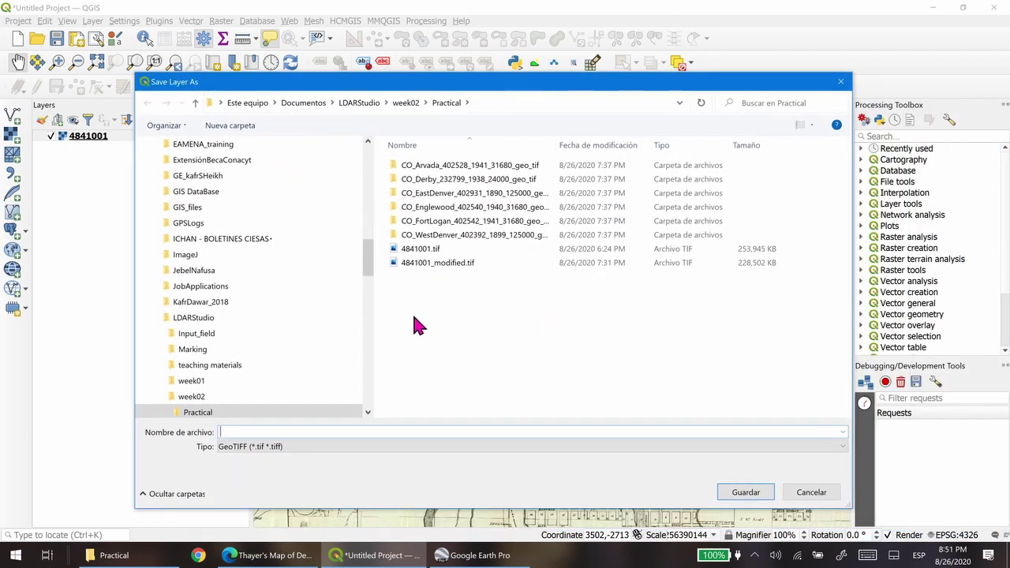
click(427, 251)
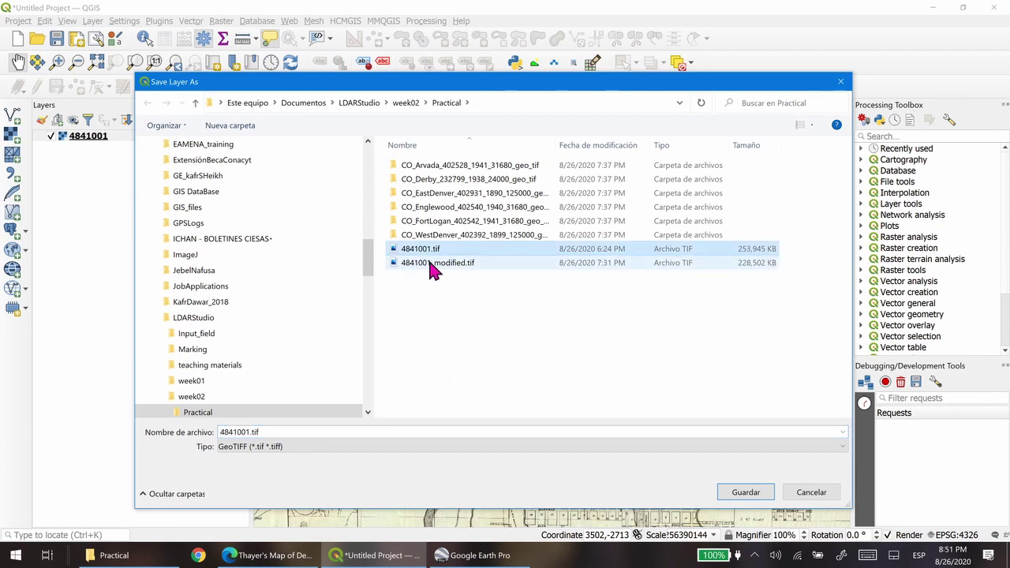
click(261, 431)
click(313, 432)
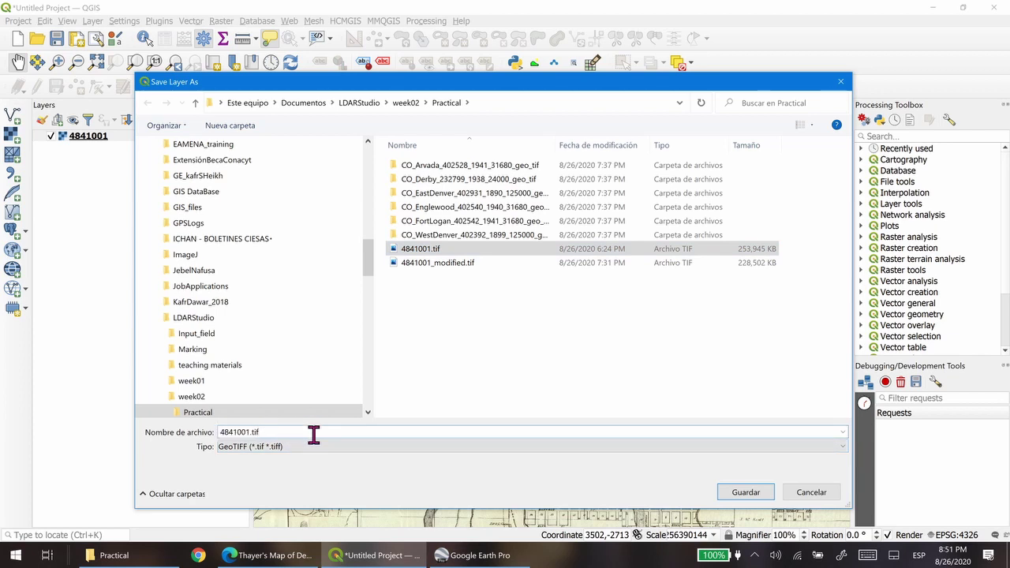
click(738, 496)
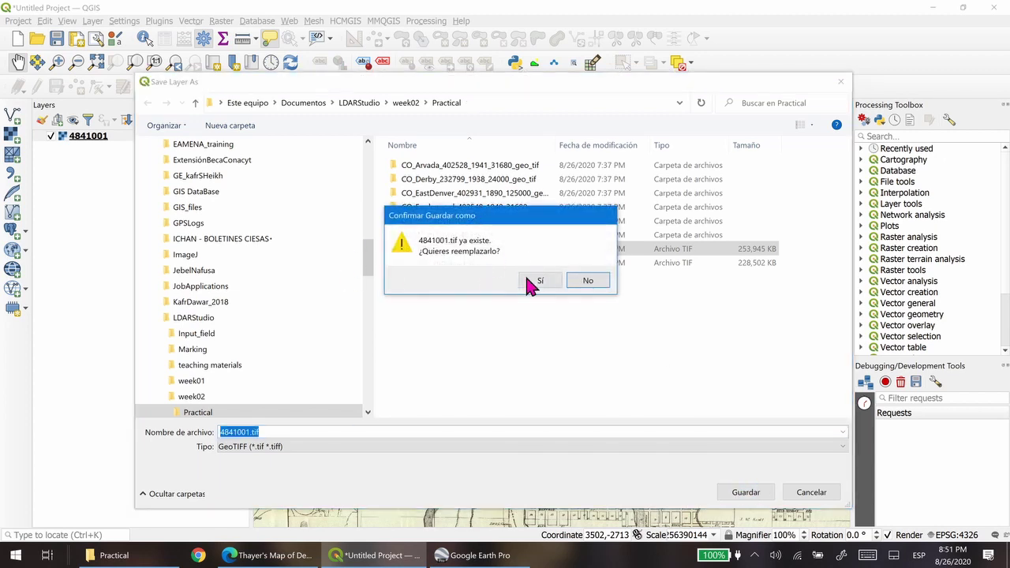
click(589, 282)
click(816, 496)
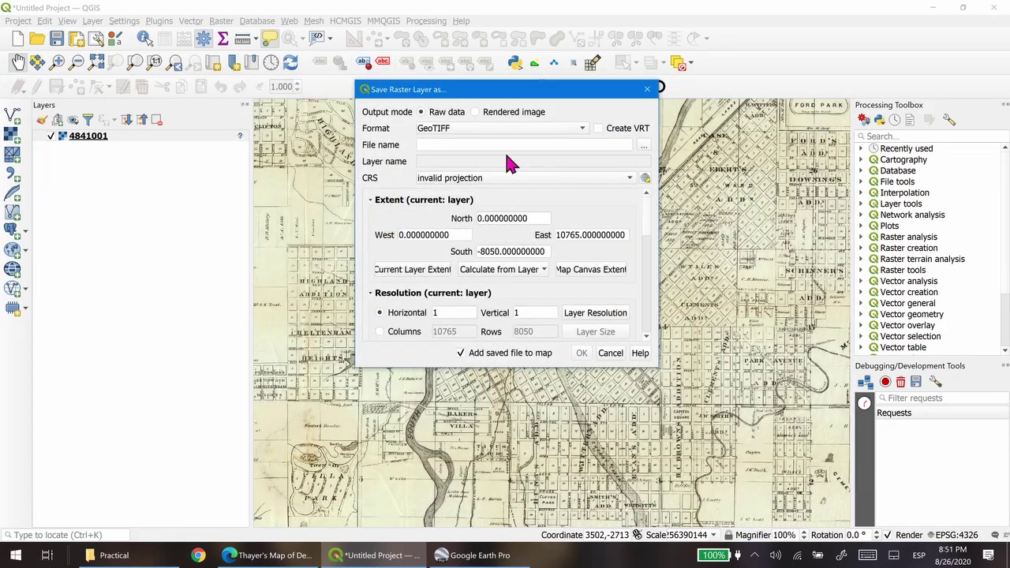
click(611, 355)
- Add 4841001.tif as a second layer and maximize the QGIS window
drag(544, 9, 667, 60)
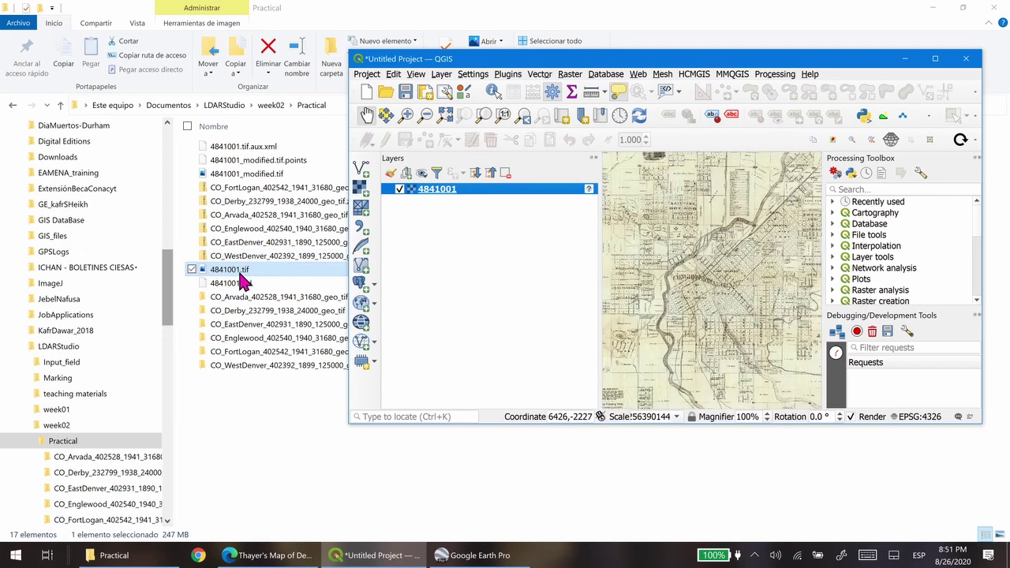
drag(241, 278, 478, 286)
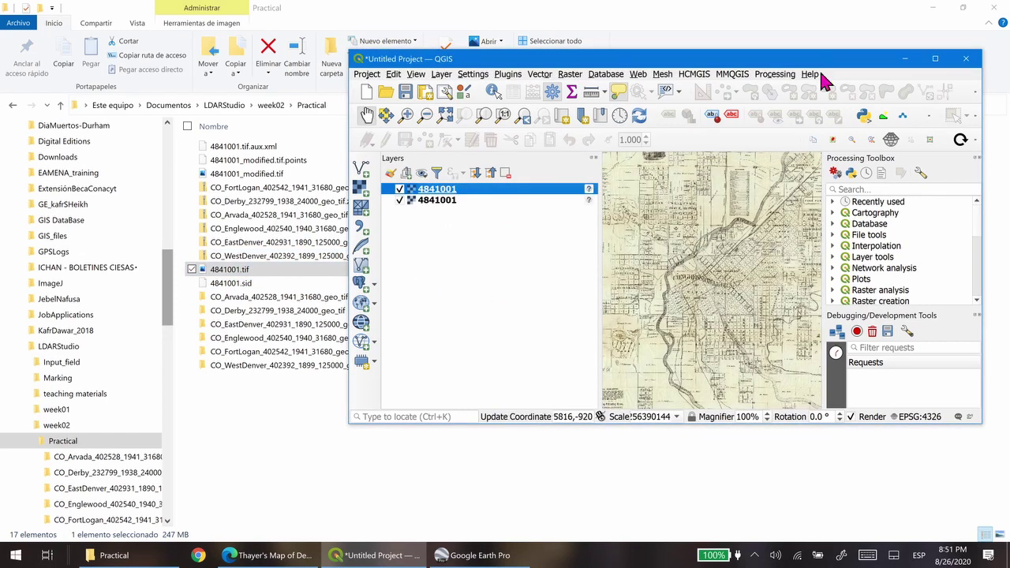
click(936, 58)
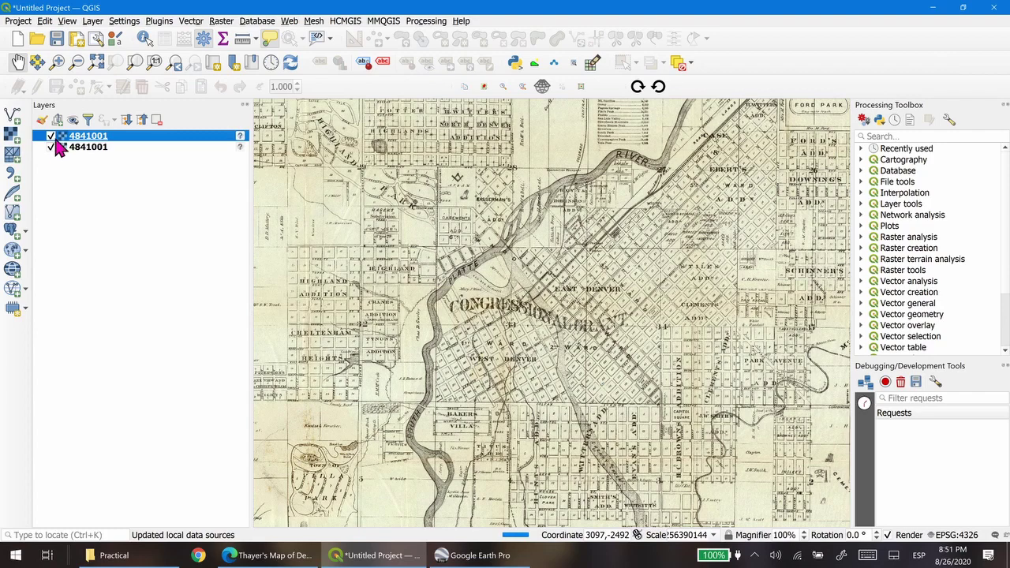
- Compare the two 4841001 layers by toggling visibility, then move the hidden one to the top
click(51, 136)
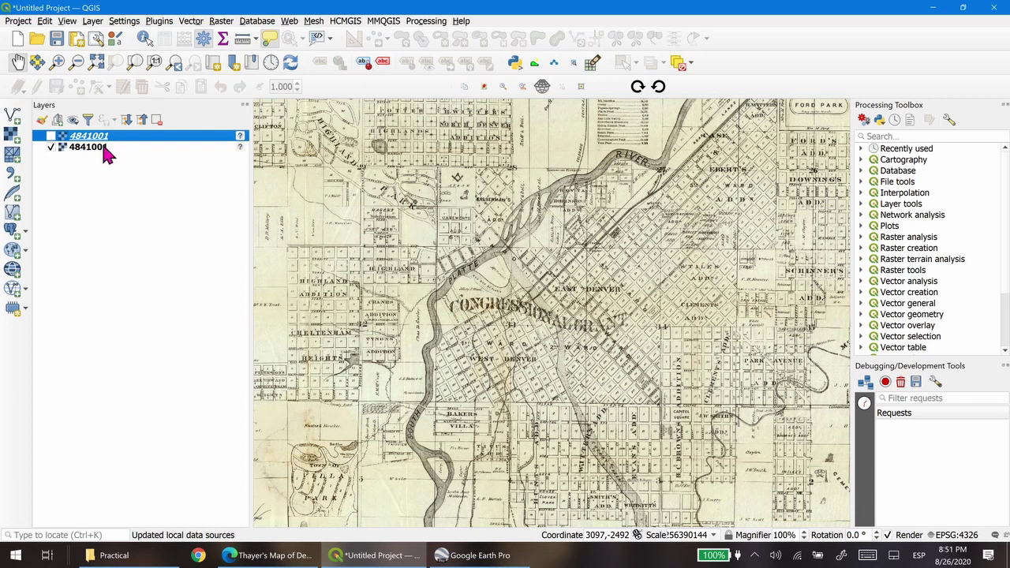
click(51, 147)
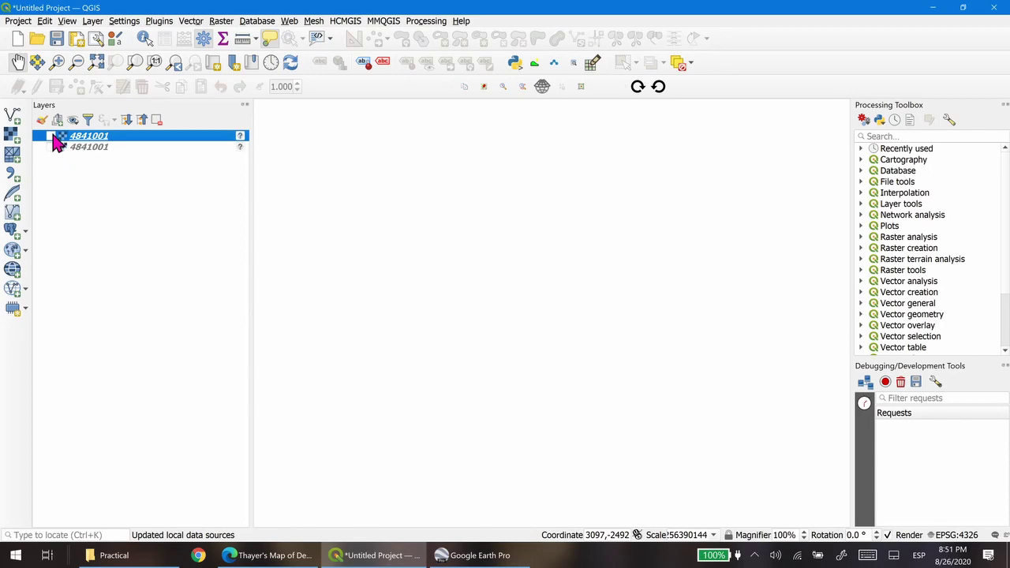
click(50, 136)
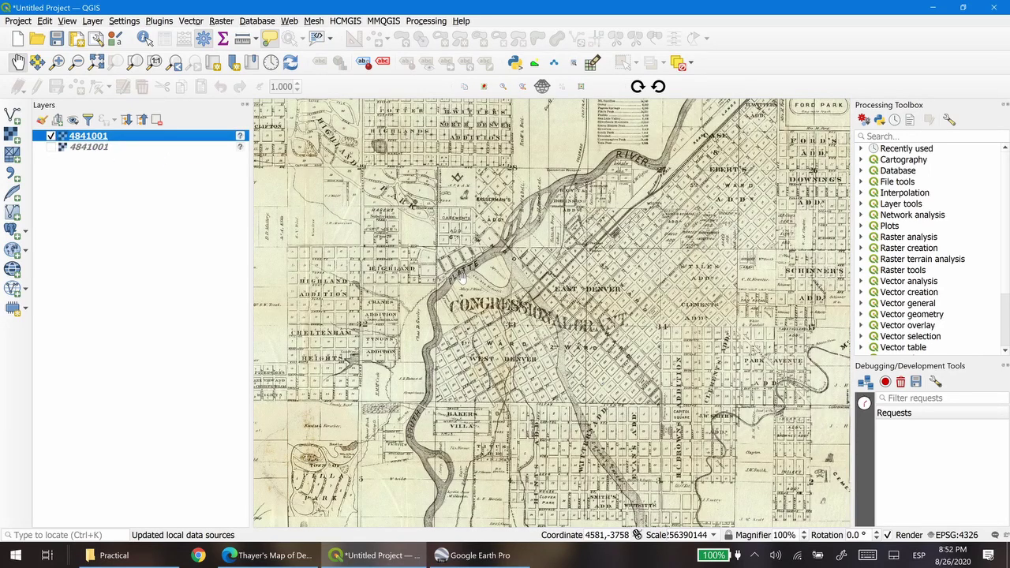
scroll(442, 278, down, 1)
drag(467, 260, 598, 231)
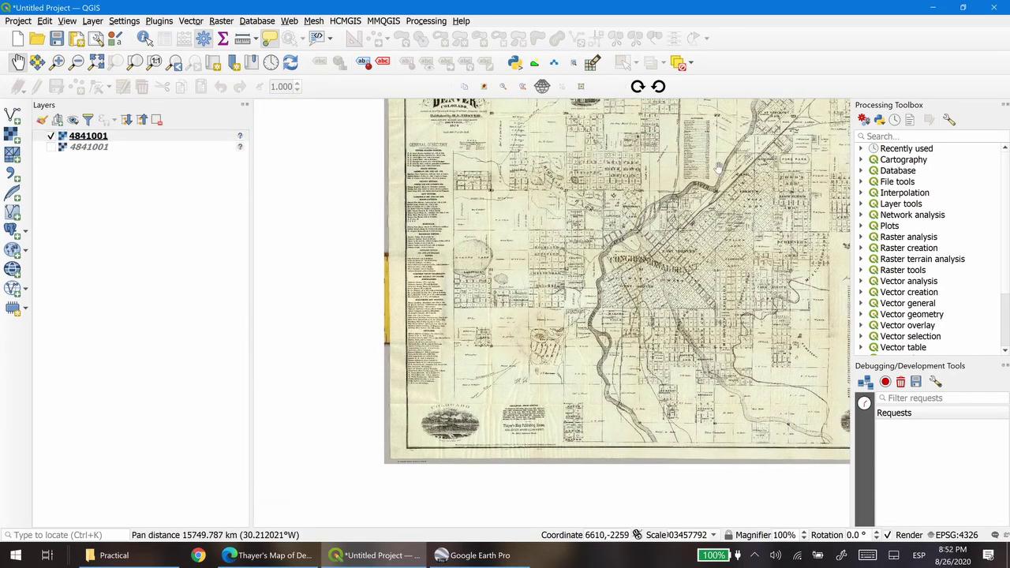
drag(760, 298, 552, 286)
scroll(553, 285, down, 1)
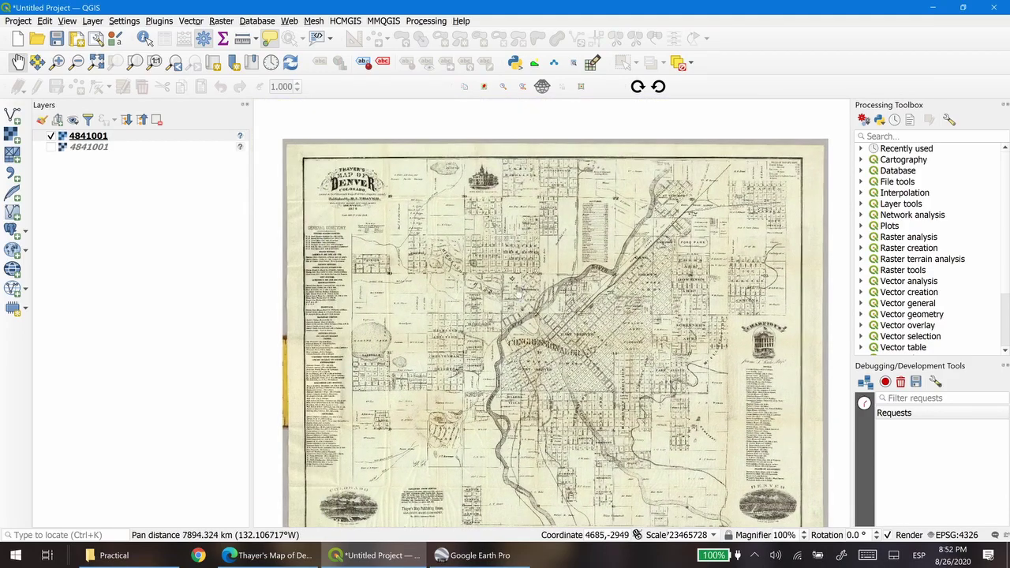
scroll(523, 331, up, 2)
scroll(524, 332, up, 1)
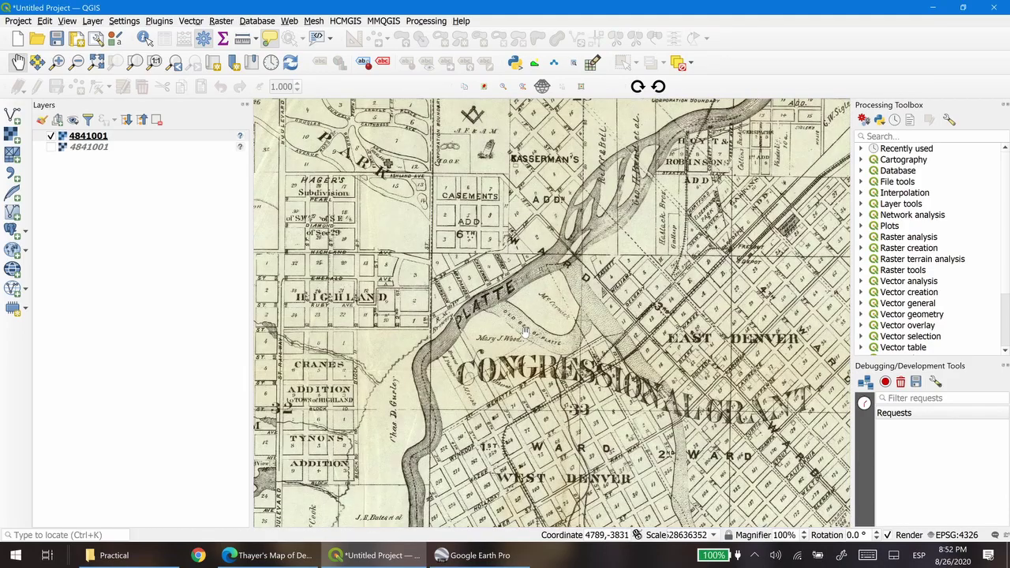
drag(56, 150, 54, 137)
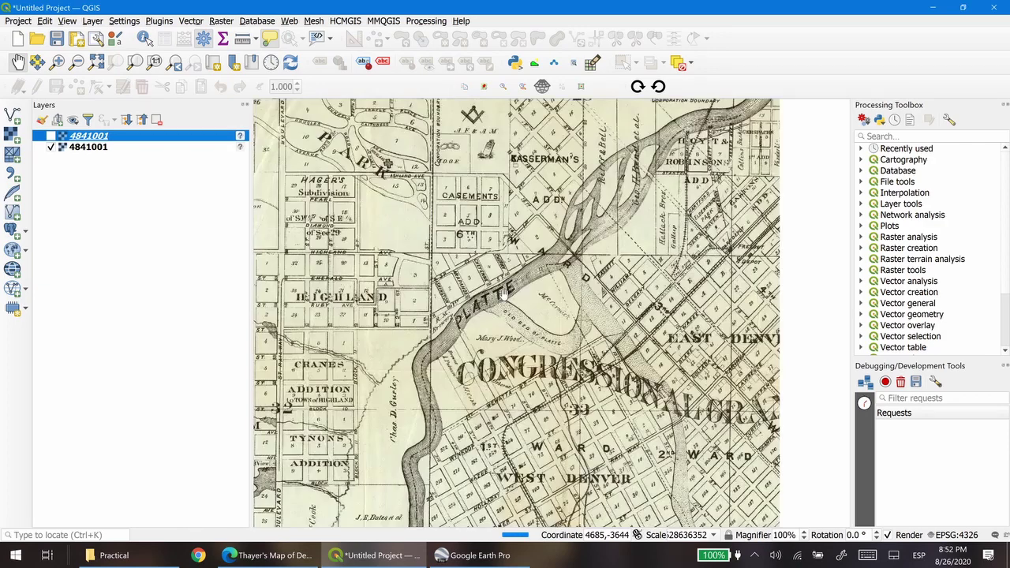
click(95, 147)
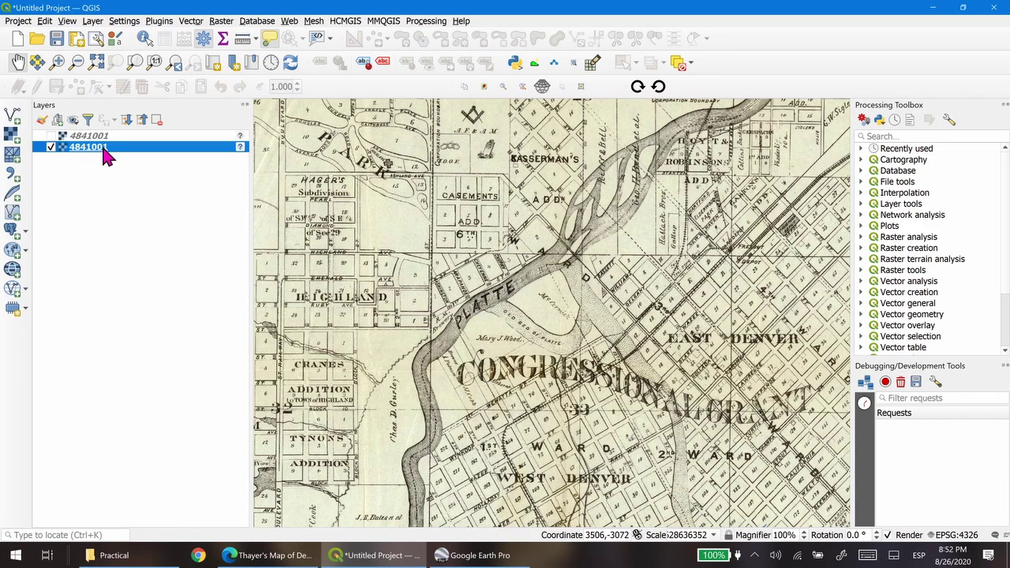
- Remove the visible duplicate 4841001 layer with Remove Layer and confirm
right_click(107, 155)
click(152, 241)
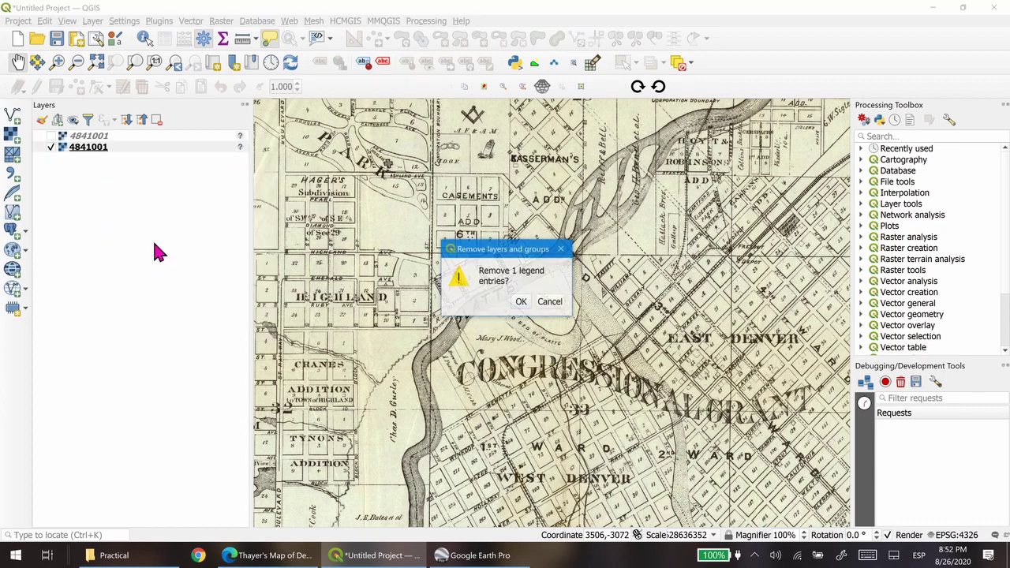
click(521, 302)
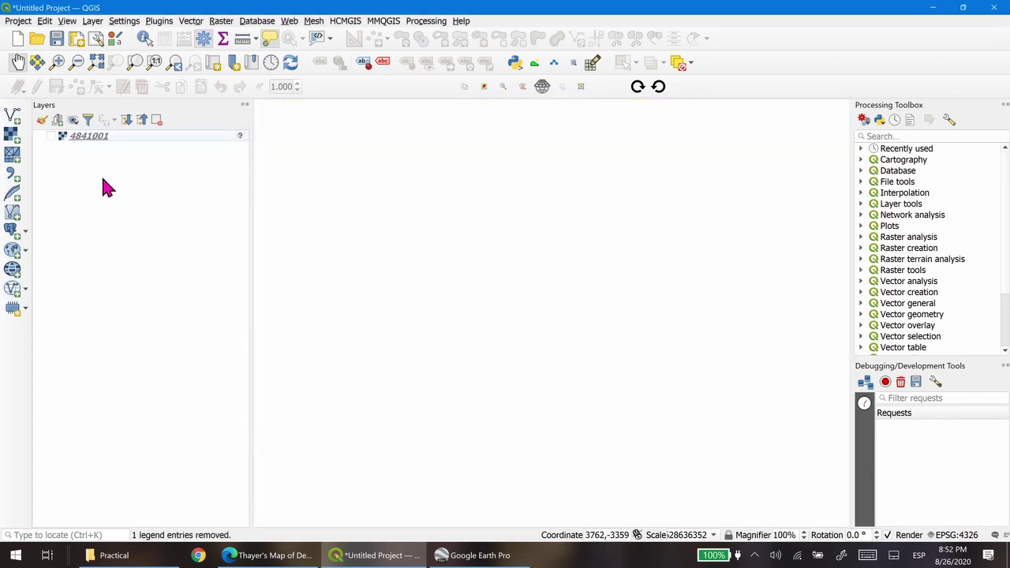
- Show the remaining 4841001 layer at full extent, then return to File Explorer's Practical folder
click(53, 135)
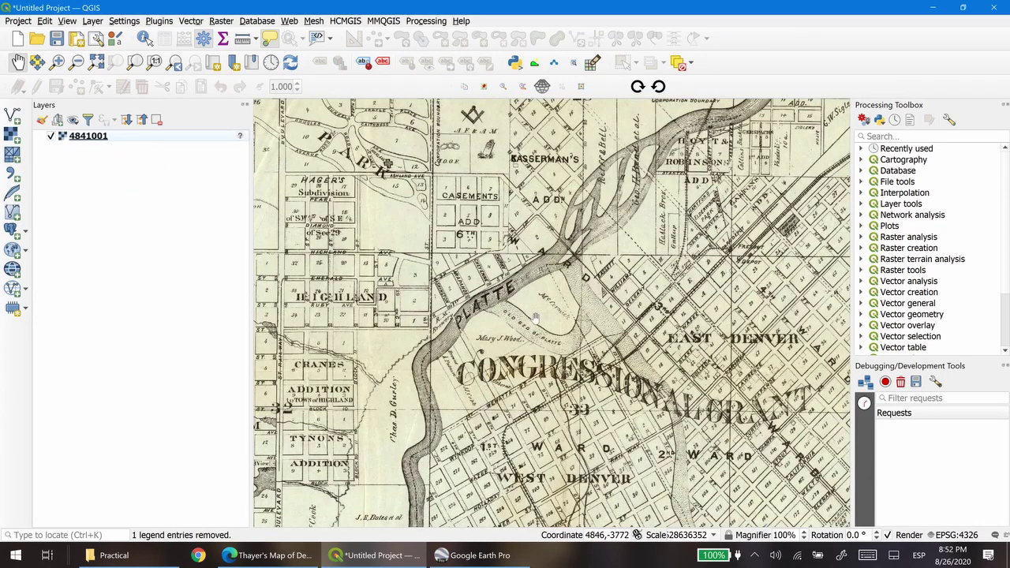
scroll(515, 302, down, 1)
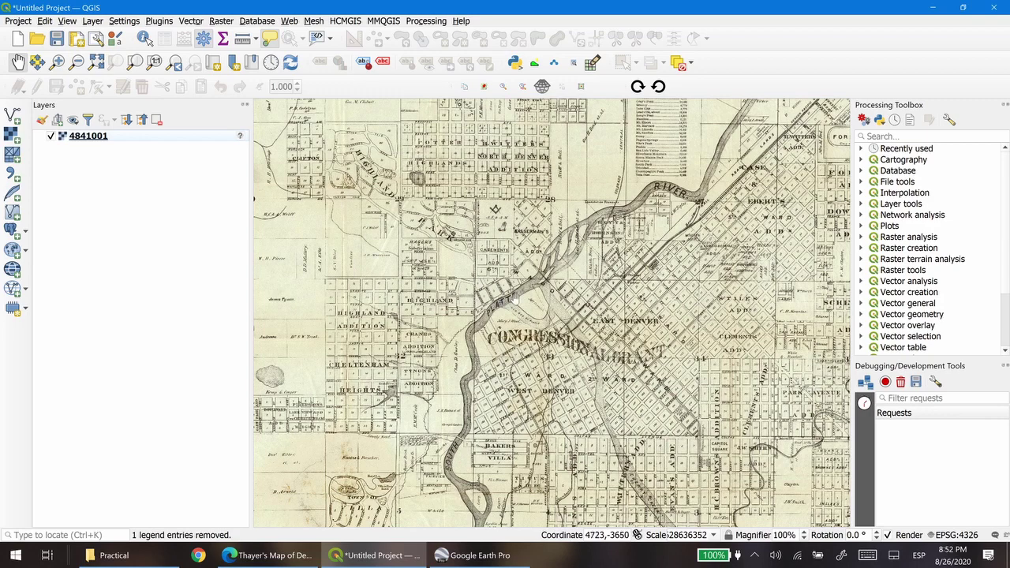
key(ctrl+shift+f)
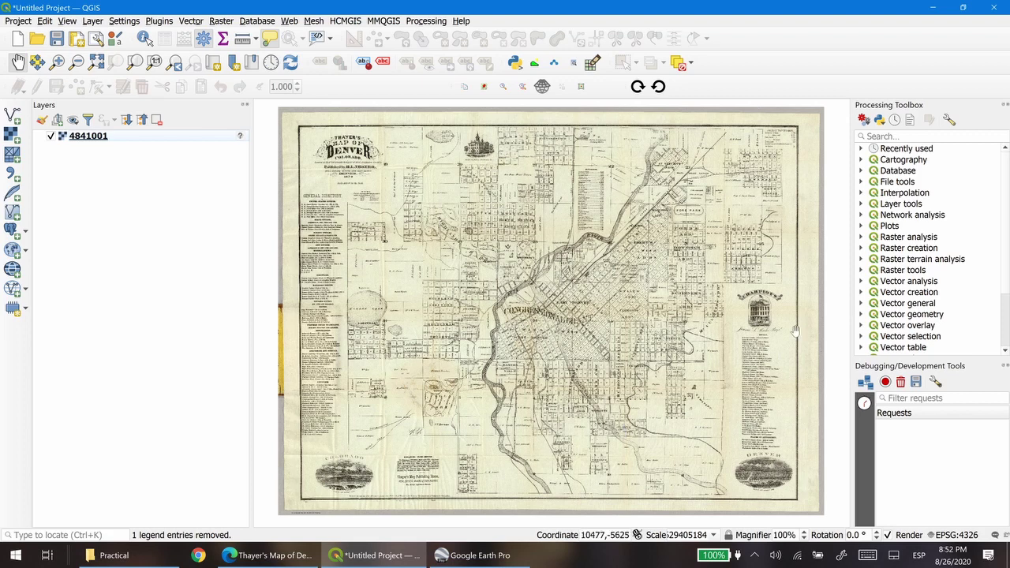
drag(509, 295, 519, 301)
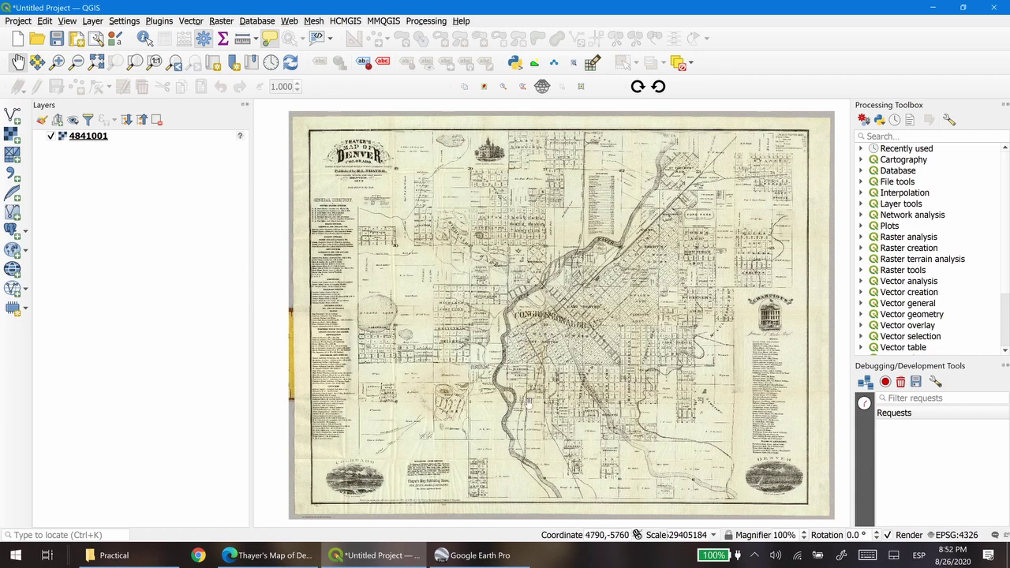
click(109, 556)
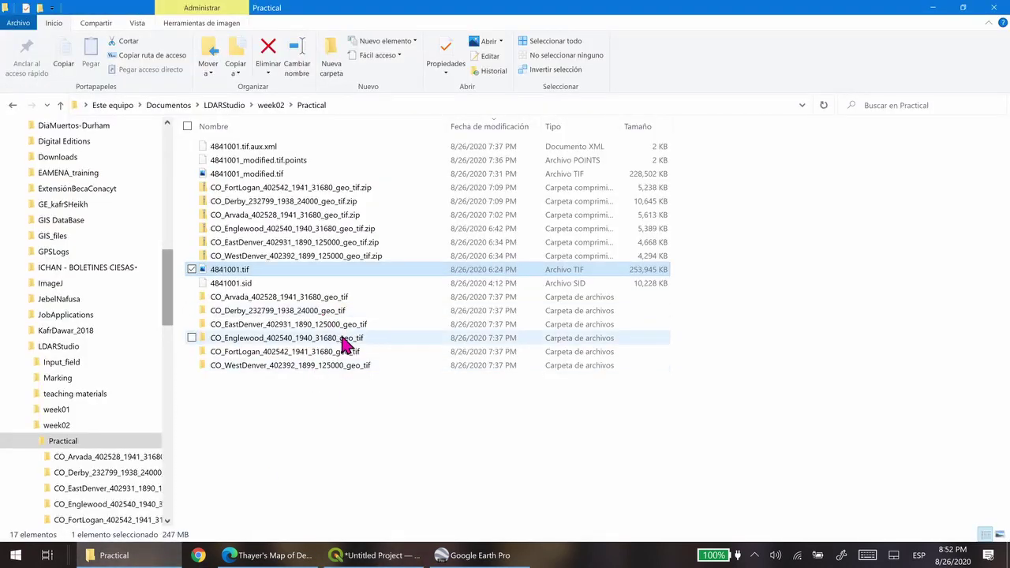
- Open the CO_Arvada_402528_1941_31680_geo_tif folder from the extracted quad folders
click(322, 192)
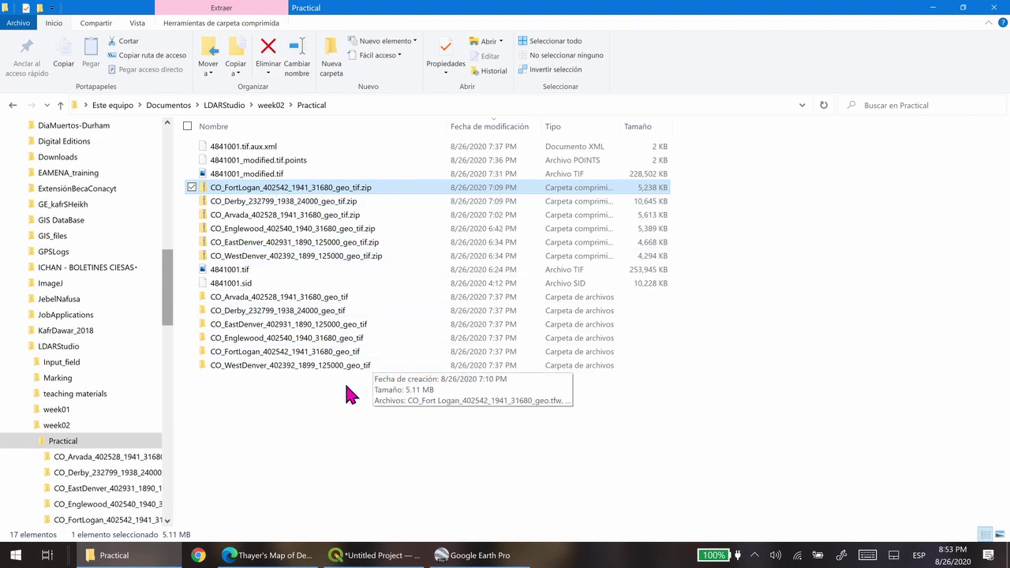
click(296, 300)
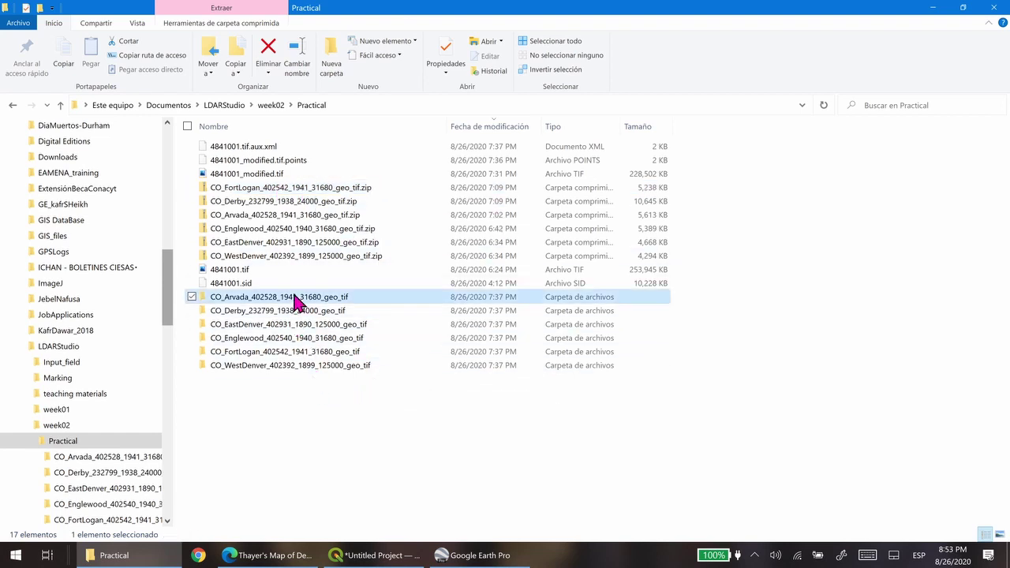
shift+click(297, 363)
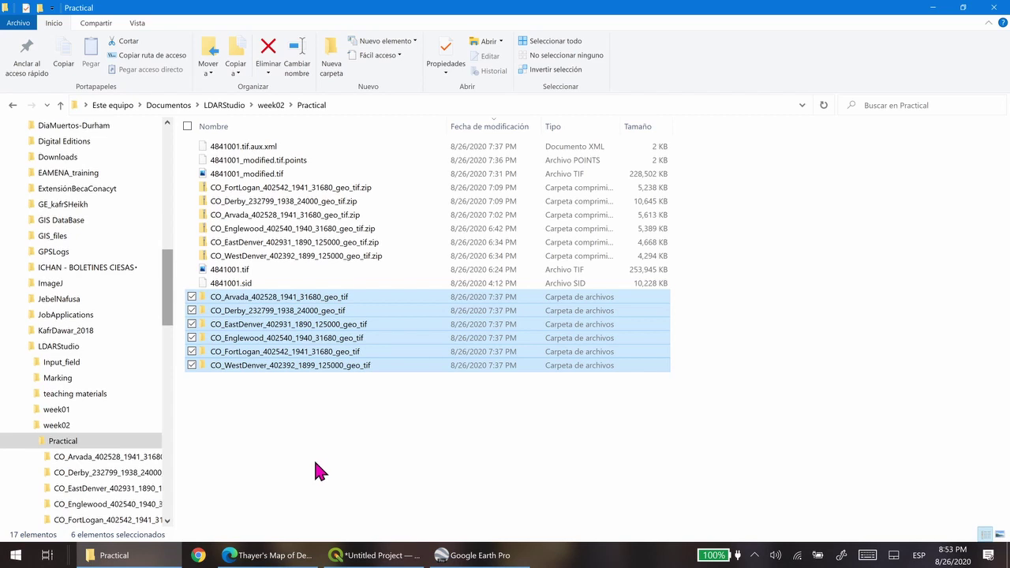
click(315, 464)
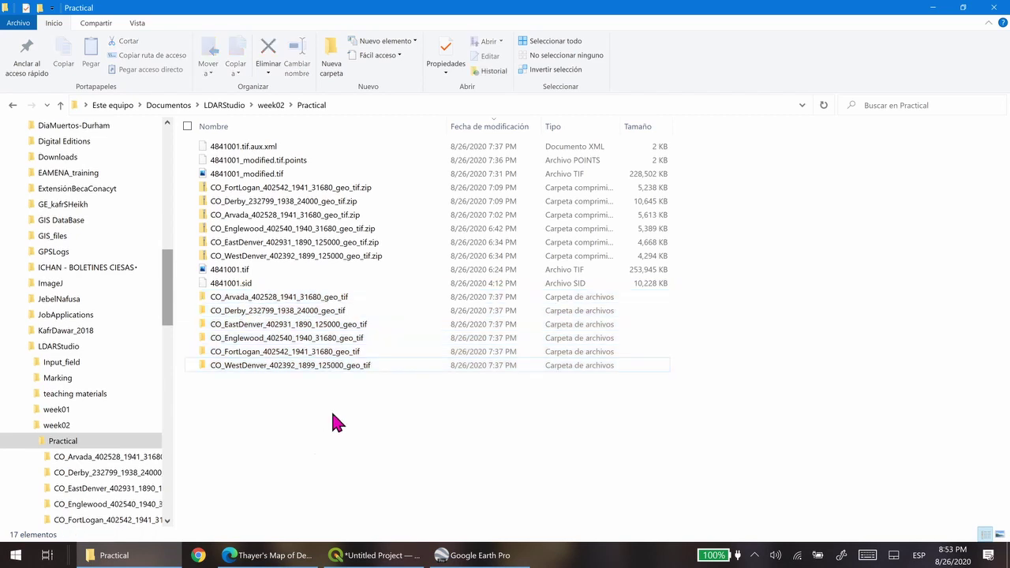
double_click(301, 299)
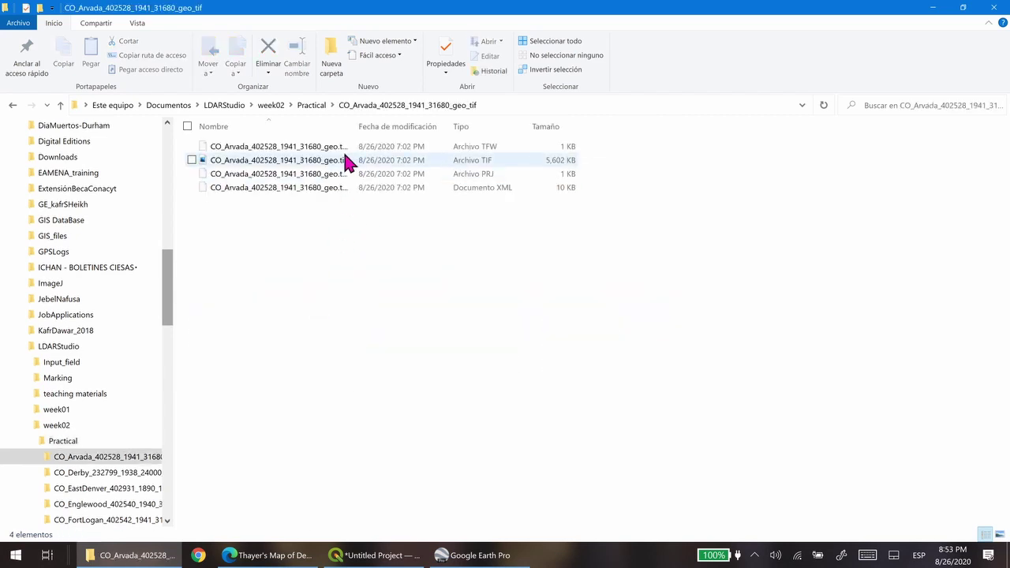
- Autofit the Name column, review the Arvada .tfw, .tif, .tif.prj and .tif.xml files, and open Start
double_click(353, 126)
click(293, 161)
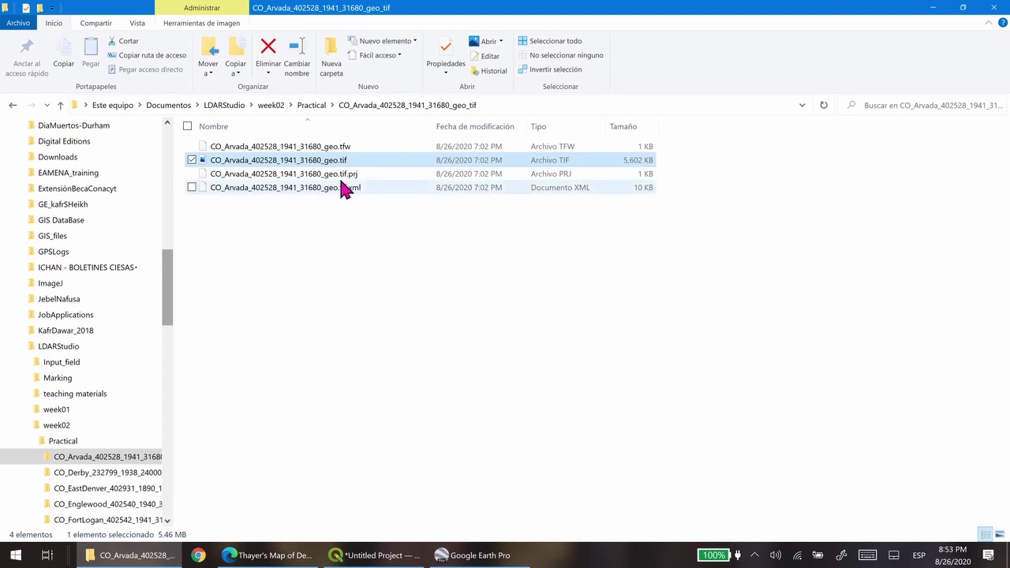
click(335, 147)
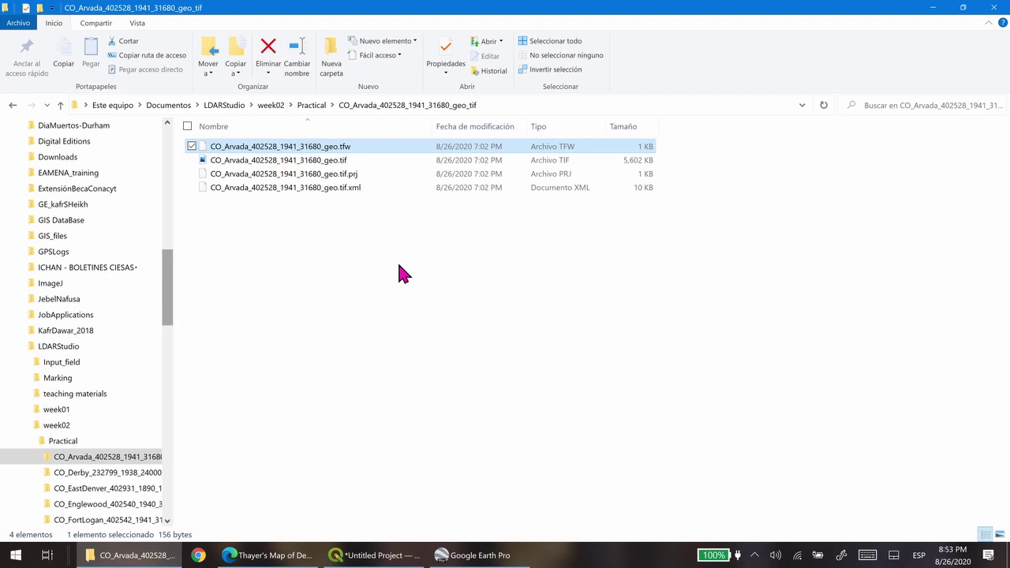
click(340, 175)
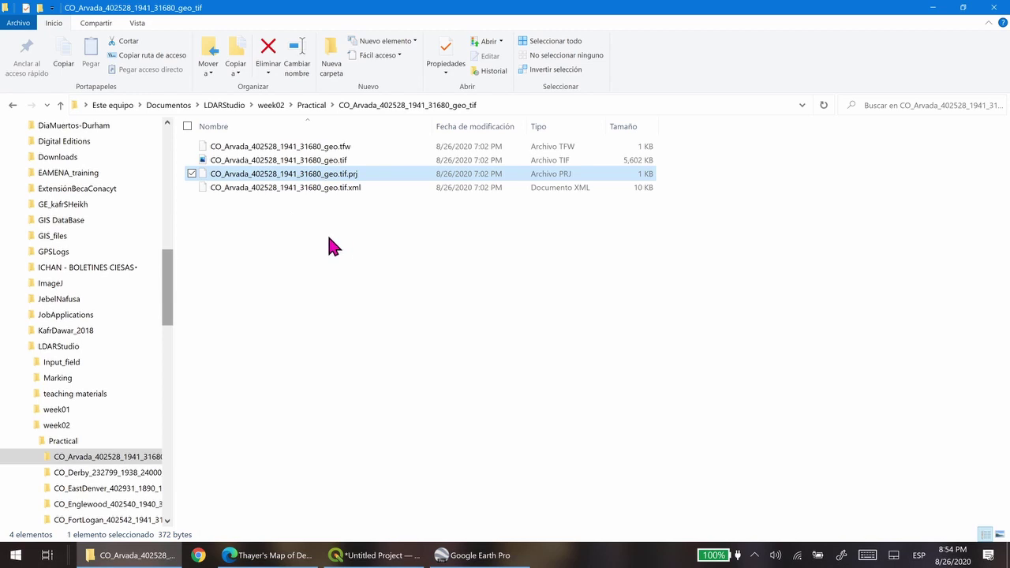
click(337, 162)
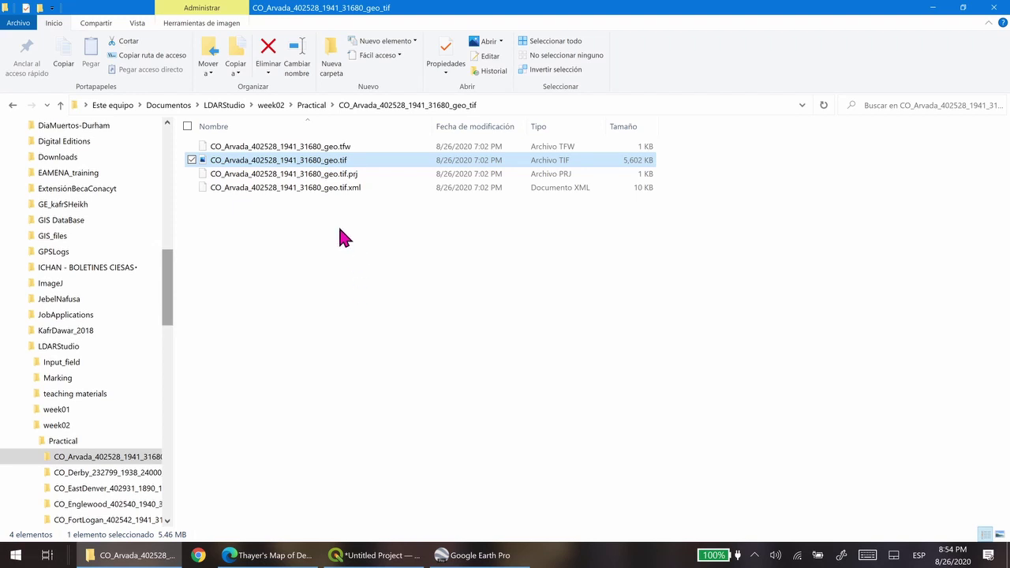
click(320, 188)
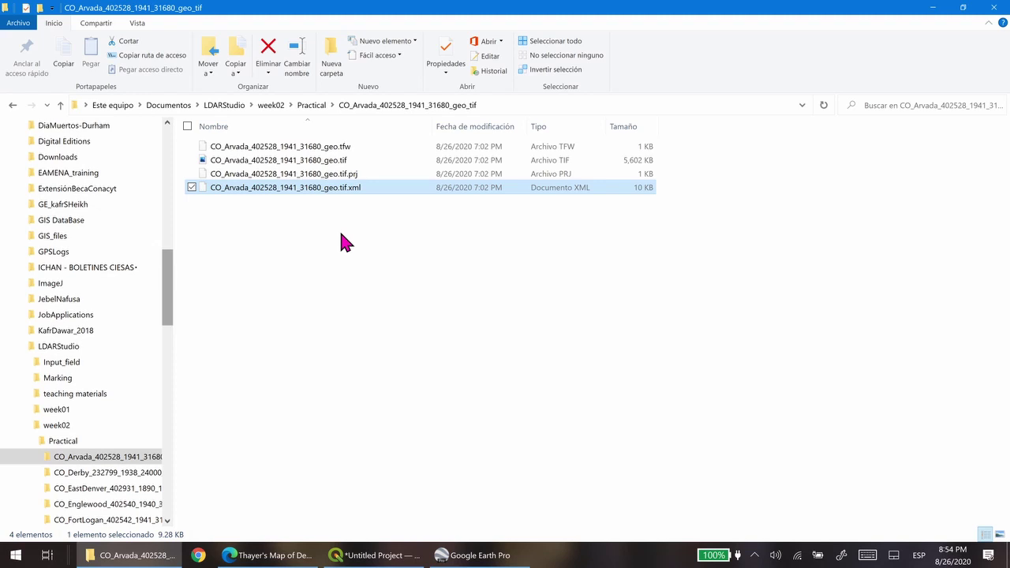
key(super)
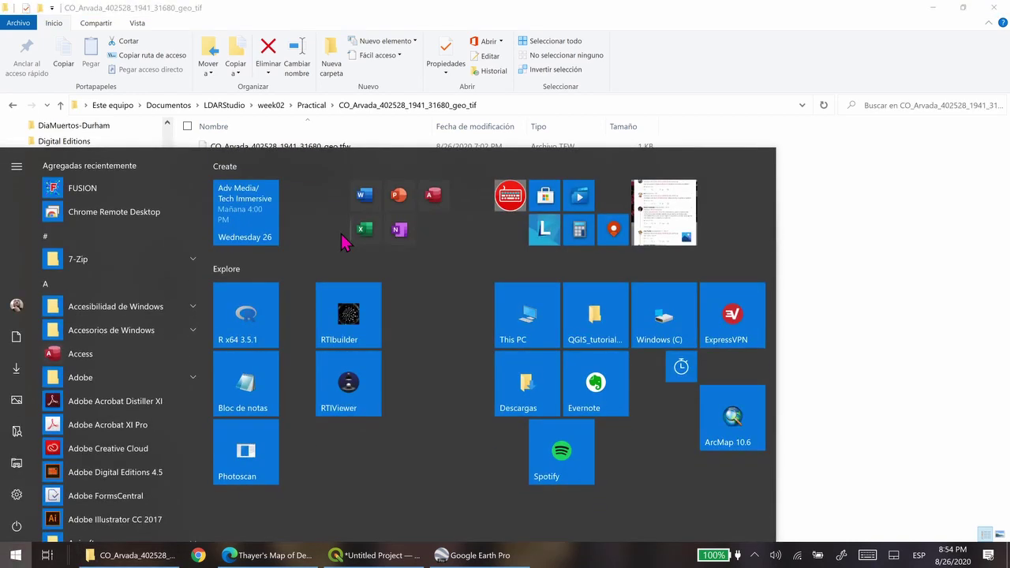
- Launch Notepad++ with 'not', start a new empty document and reposition the window
text(not)
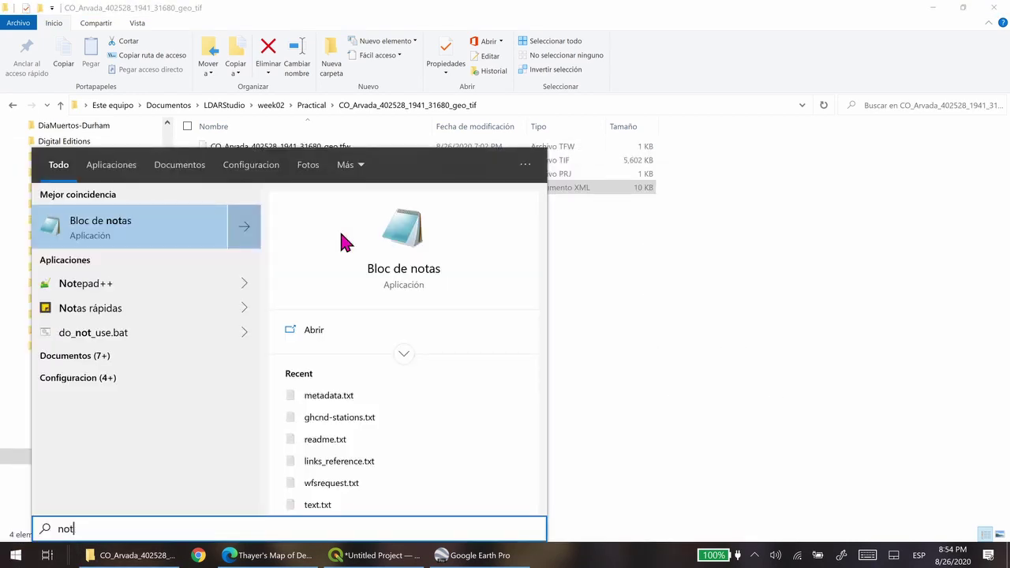
click(118, 291)
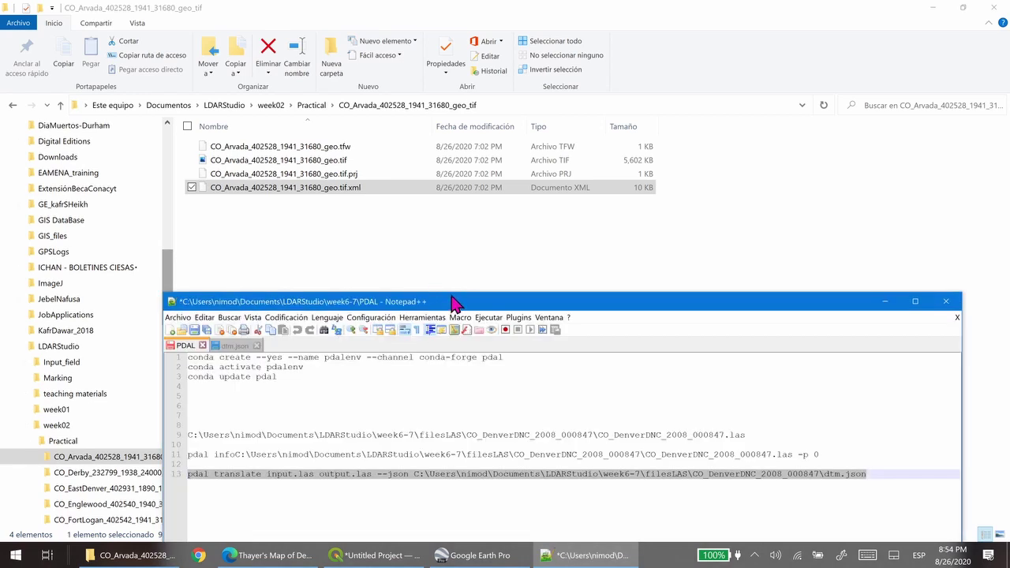
click(172, 330)
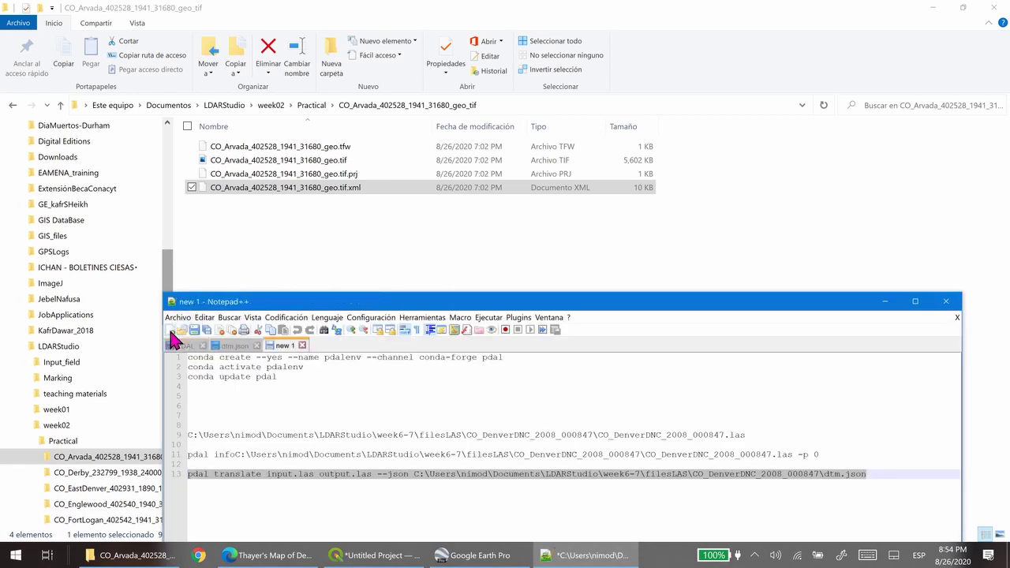
drag(456, 306, 513, 291)
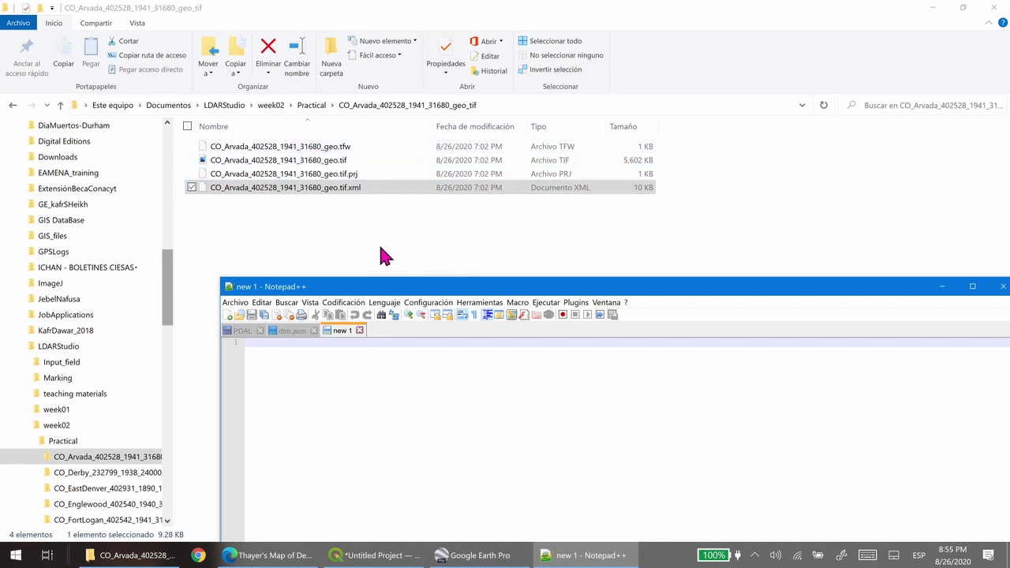
- Drop the Arvada .tfw, .prj and .tif.xml files into Notepad++, closing the .prj tab
drag(282, 153, 429, 417)
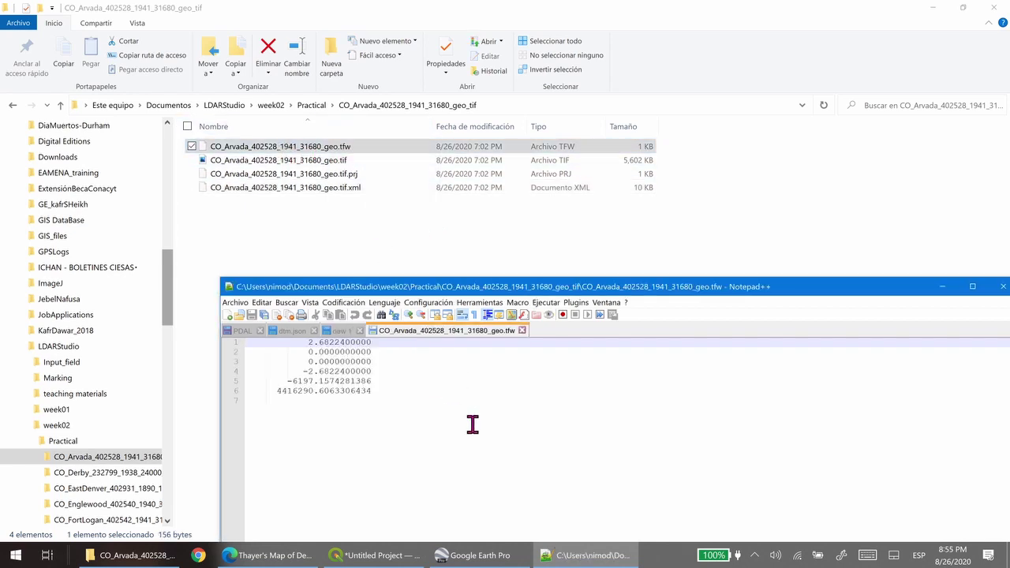
drag(282, 174, 384, 410)
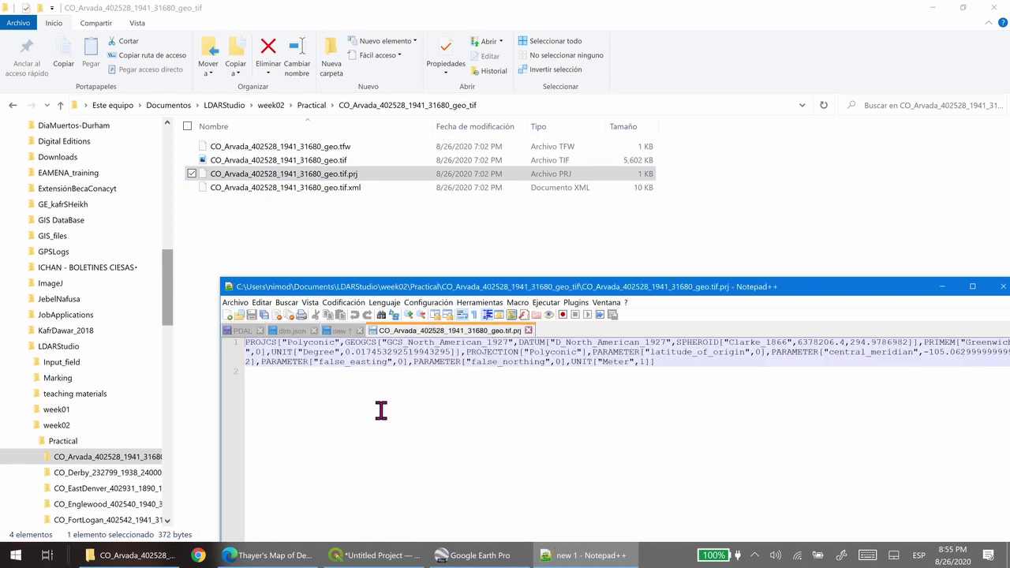
click(528, 330)
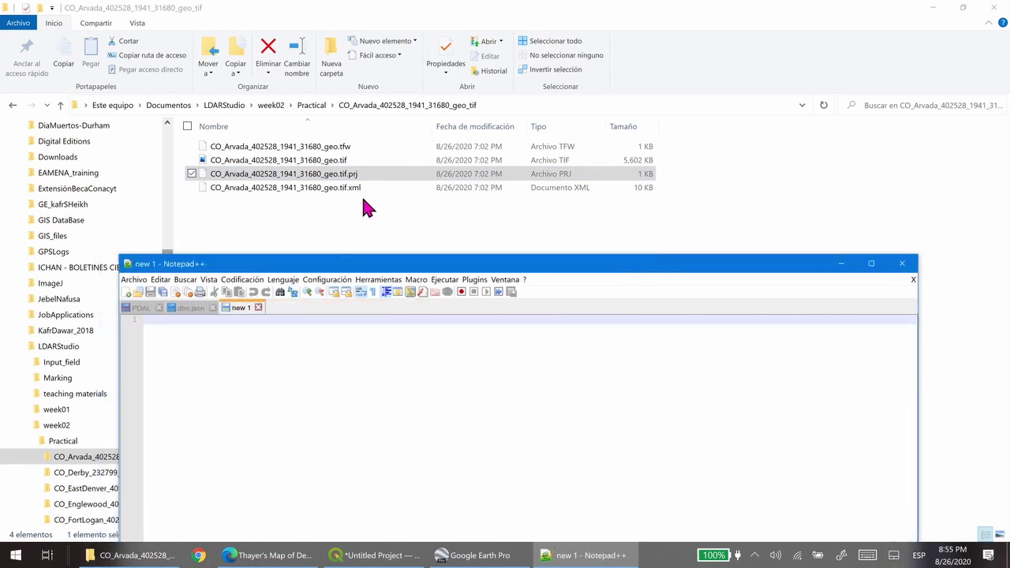
drag(299, 191, 422, 395)
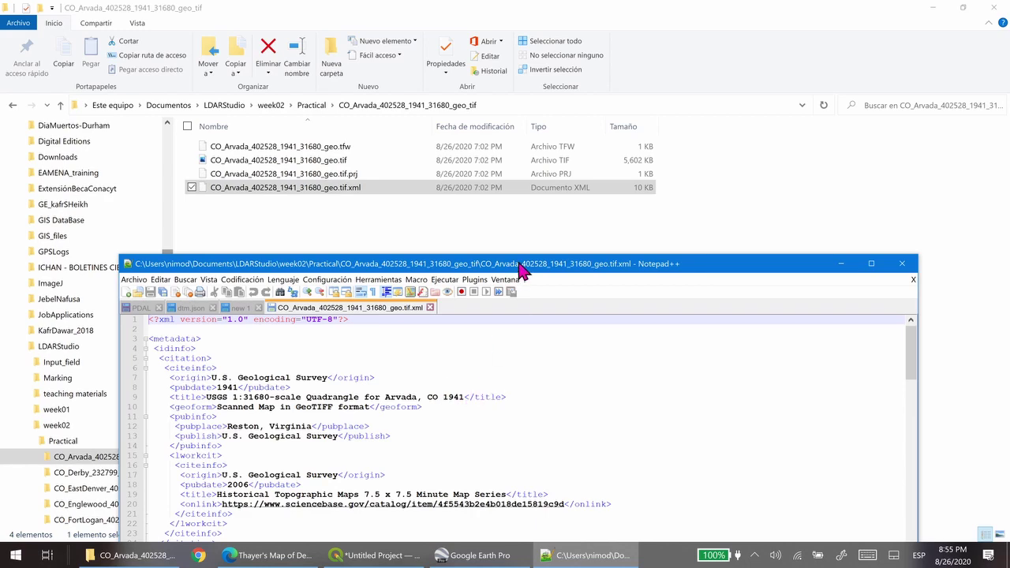
- Highlight the XML origin 'U.S. Geological Survey' and the abstract text, then close Notepad++
drag(519, 265, 524, 73)
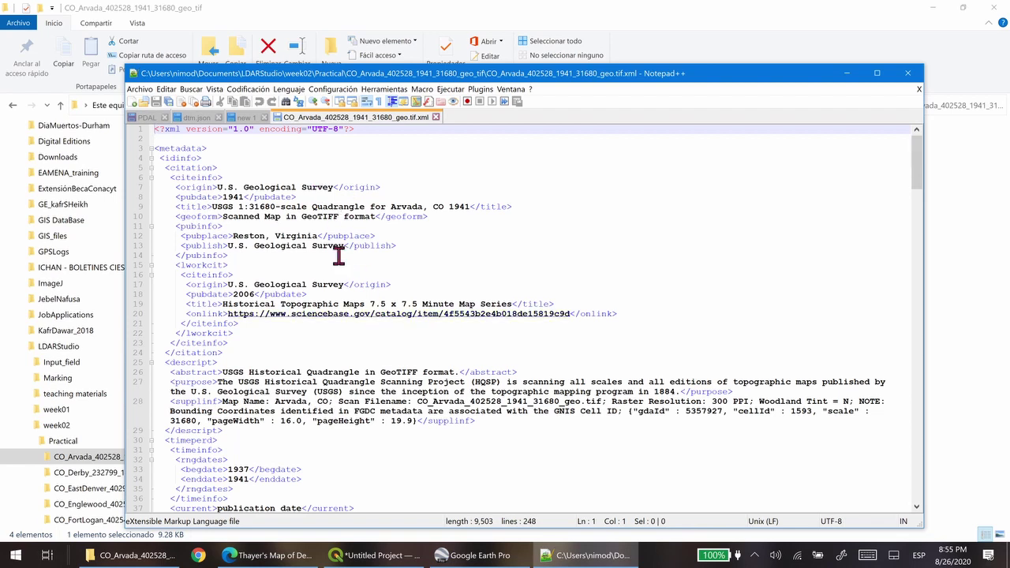
drag(218, 187, 338, 187)
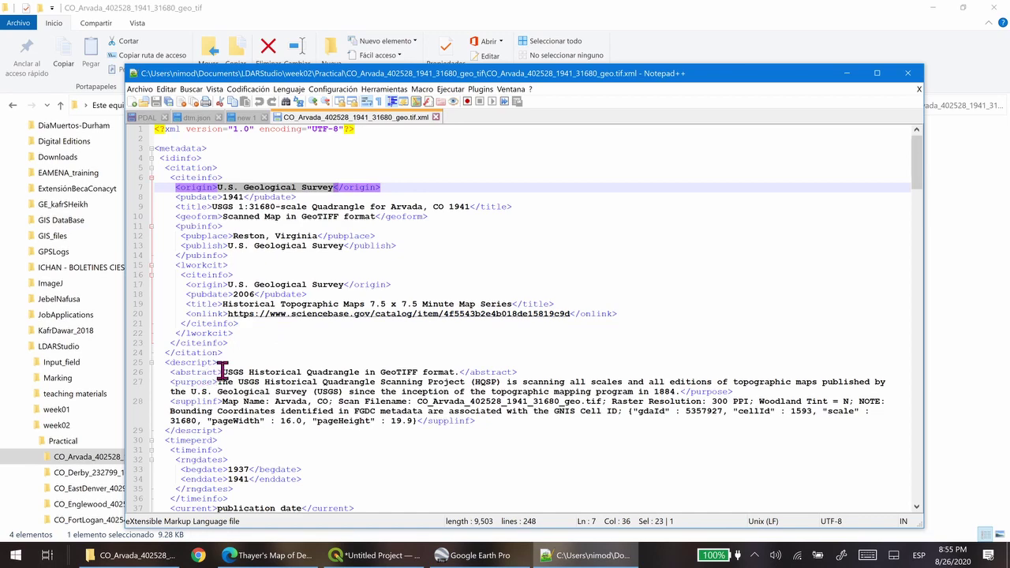
drag(222, 372, 443, 374)
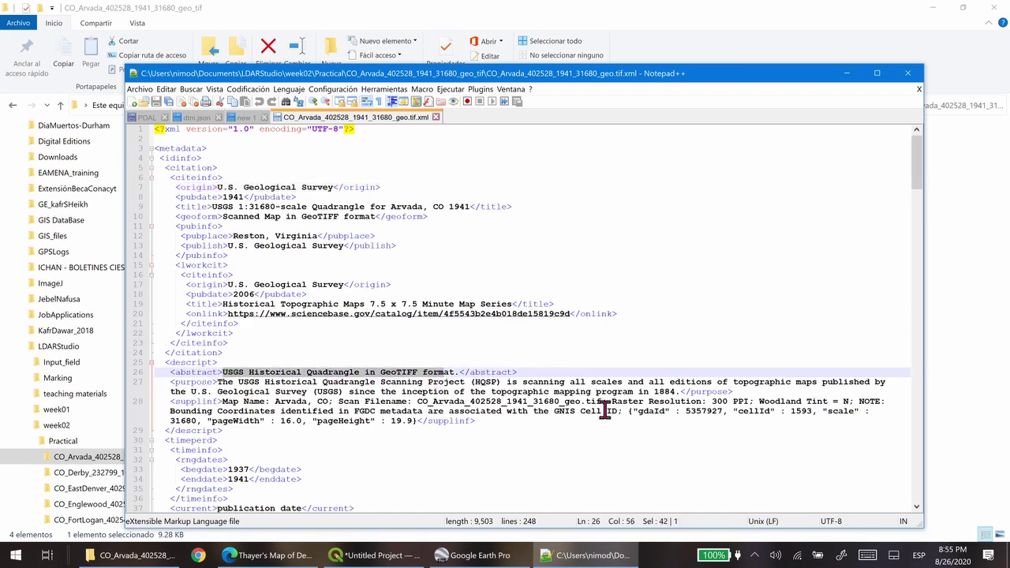
click(436, 117)
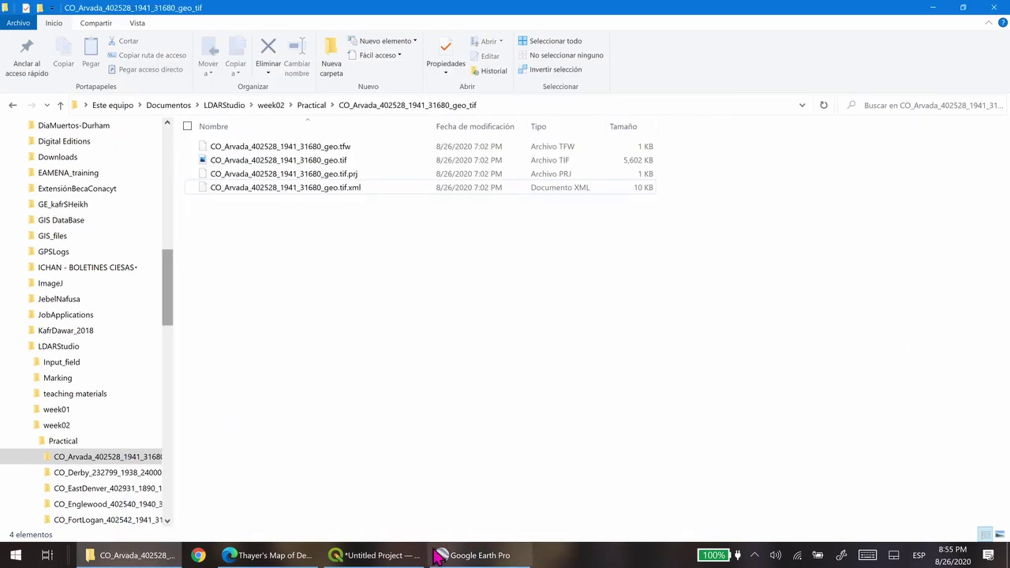
- Return Explorer to the Practical folder and restore QGIS as a smaller window beside it
click(310, 107)
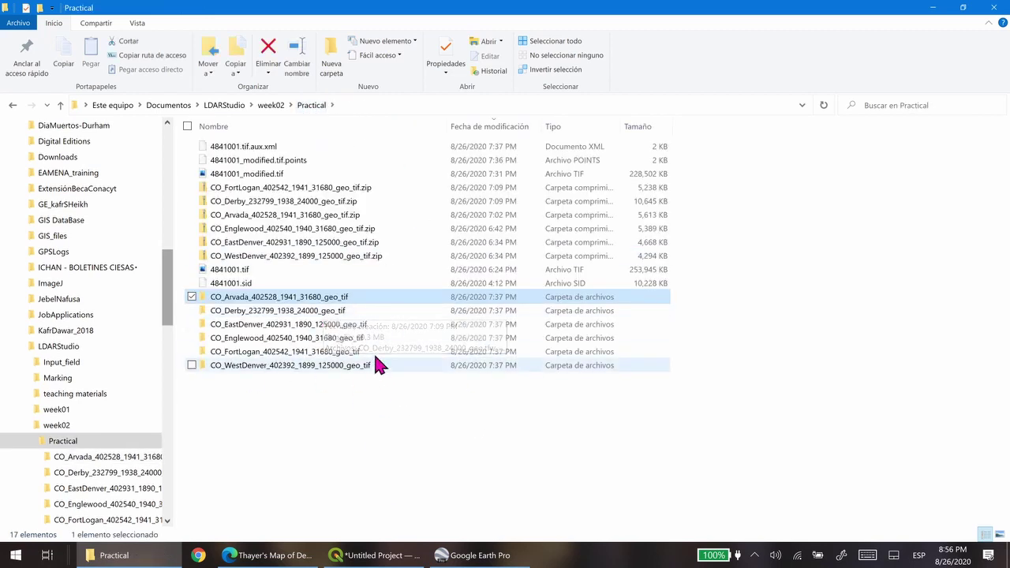
click(395, 556)
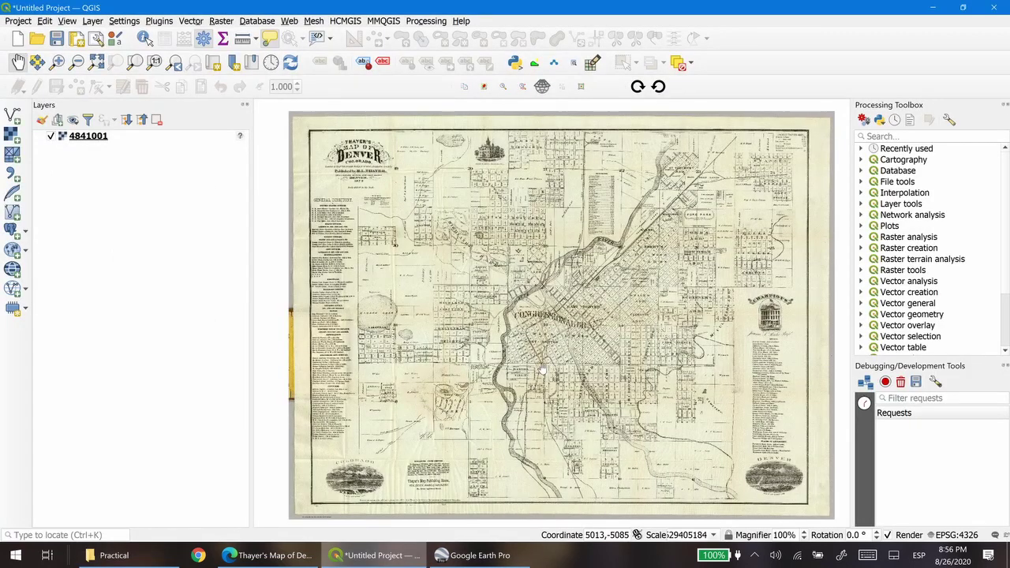
drag(480, 16, 729, 101)
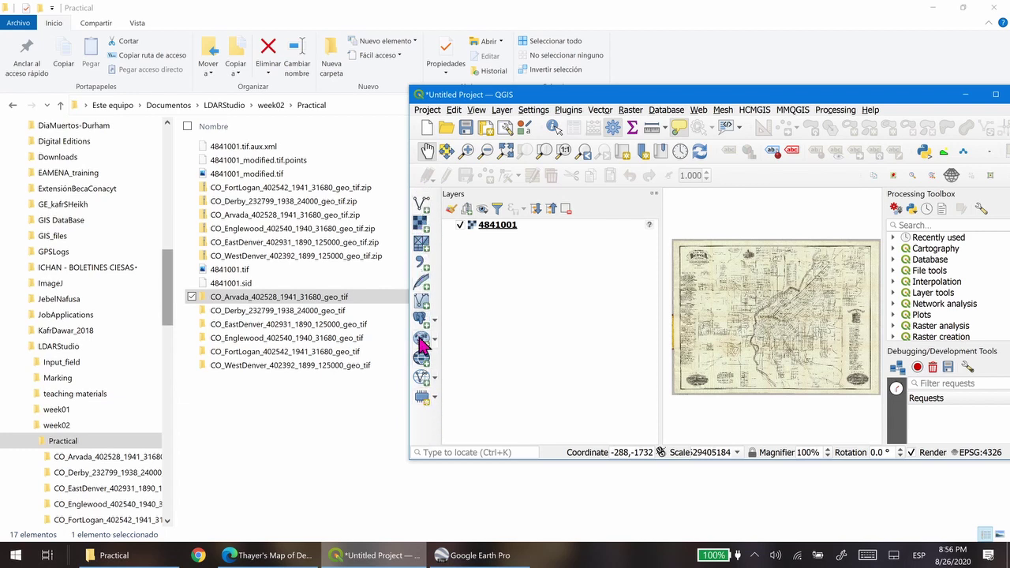
- In Add Raster Layer, browse into the Arvada quad folder and pick its TIF
click(424, 233)
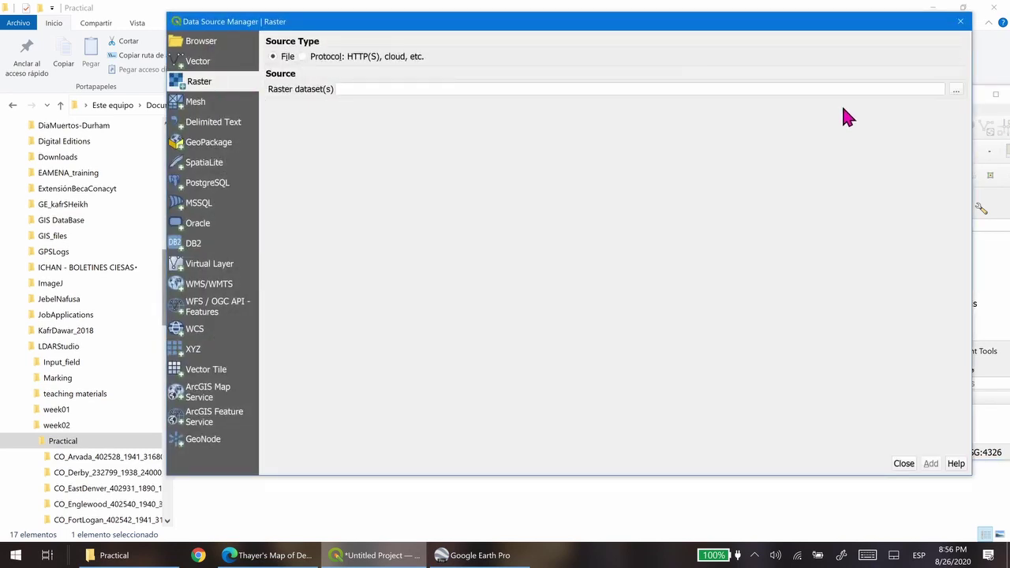
click(956, 91)
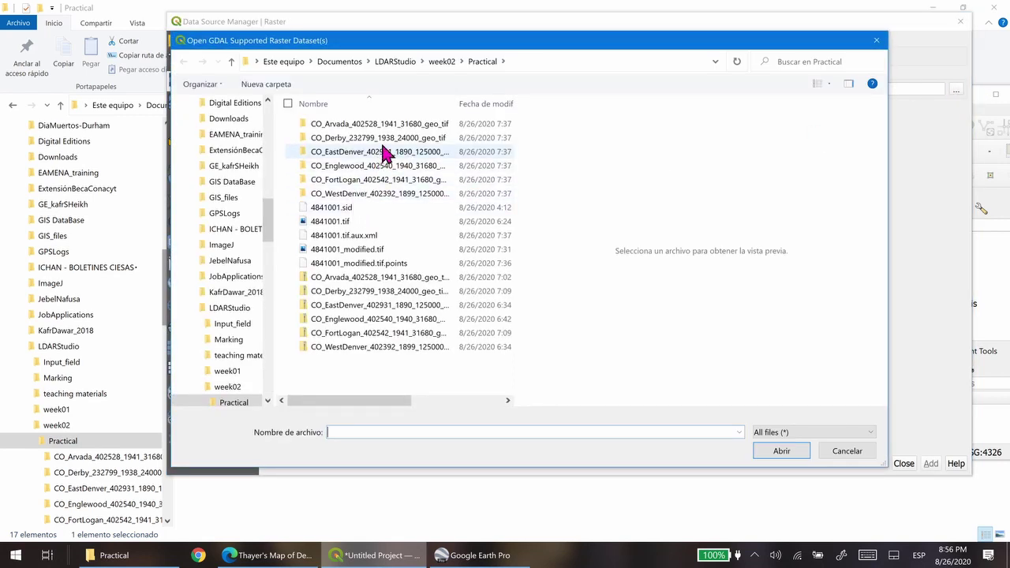
drag(458, 104, 505, 103)
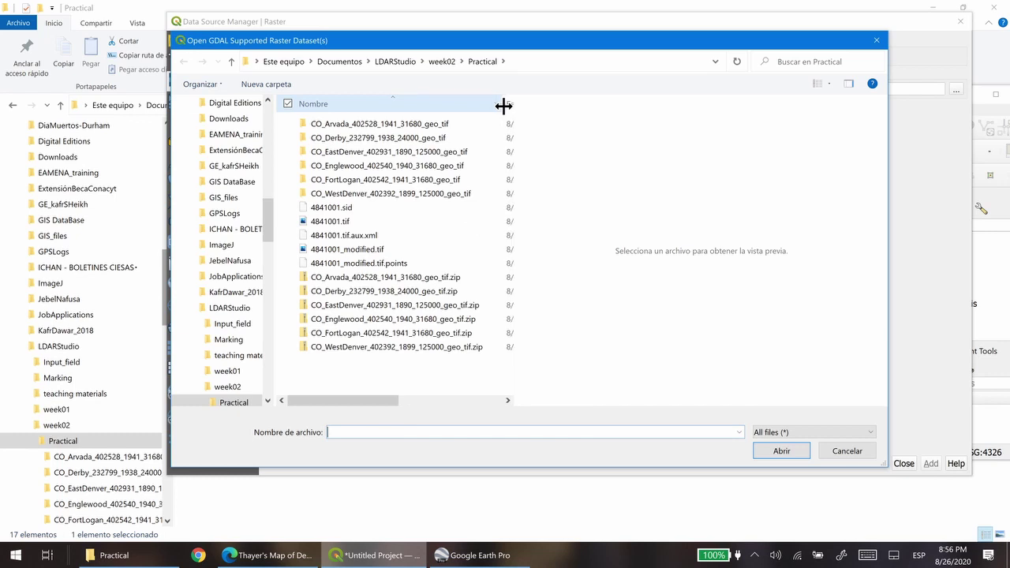
click(387, 127)
double_click(387, 127)
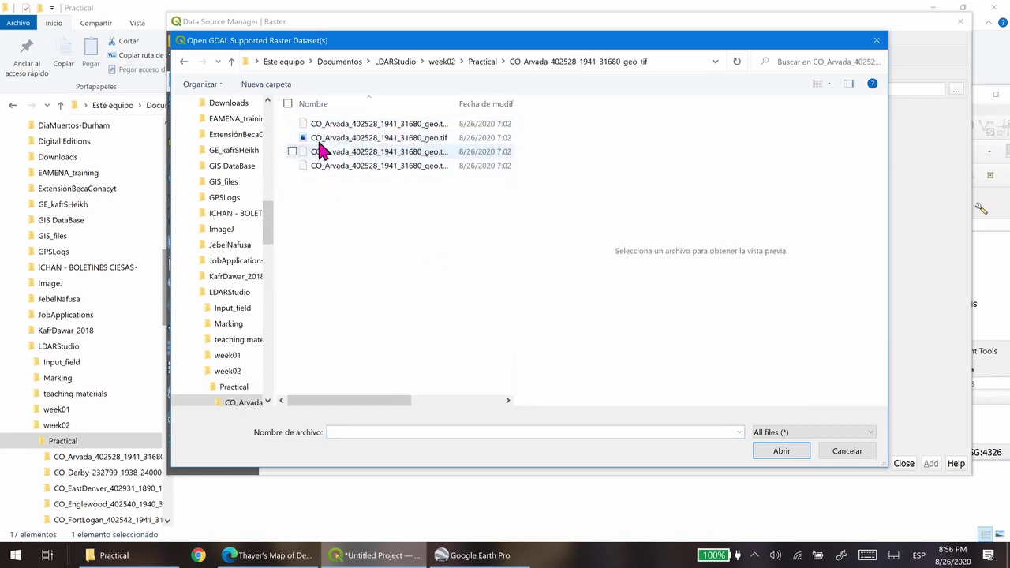
click(348, 139)
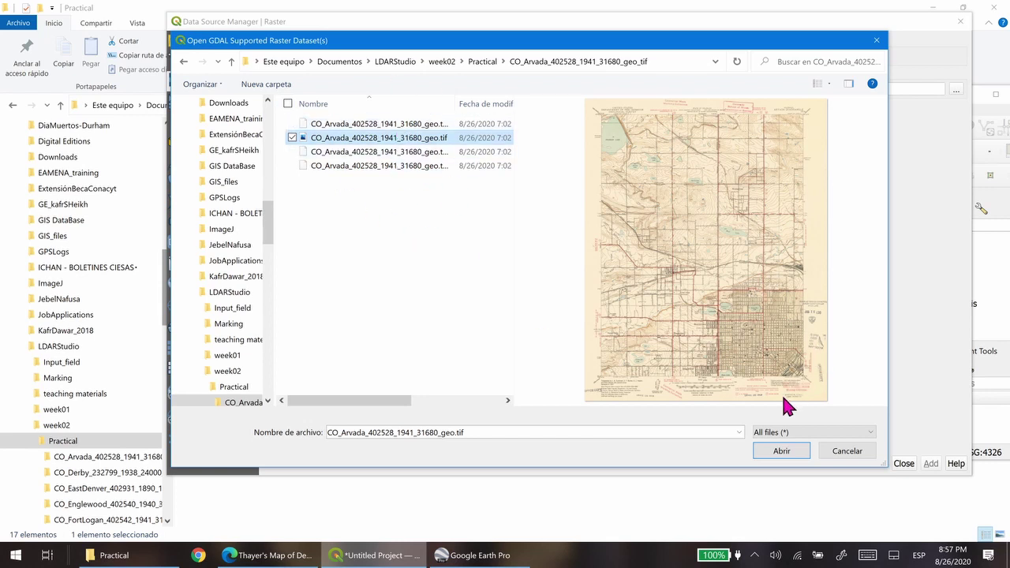
- Filter the file types to GeoTIFF and confirm the Arvada GeoTIFF as the raster source
click(871, 434)
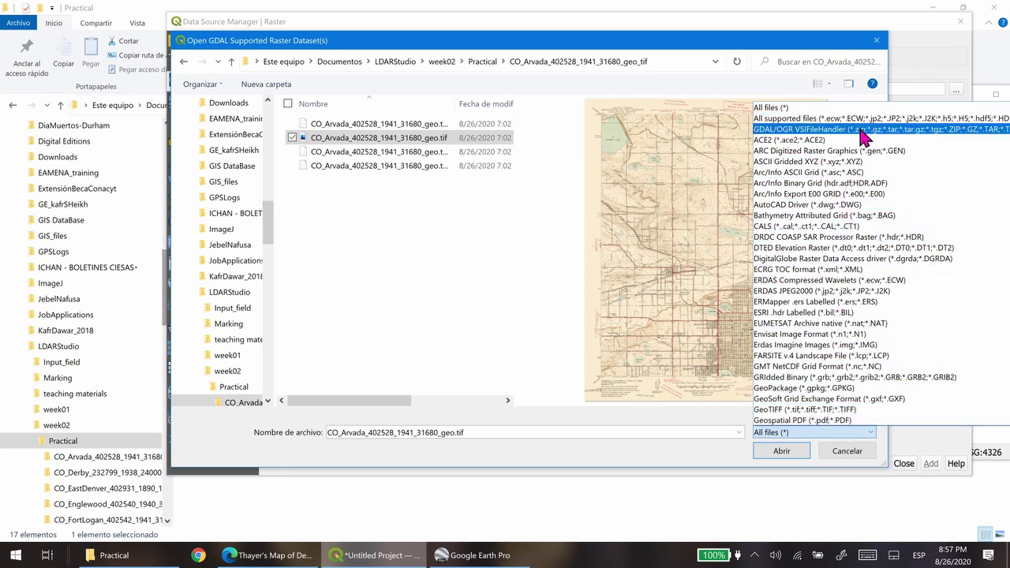
click(789, 409)
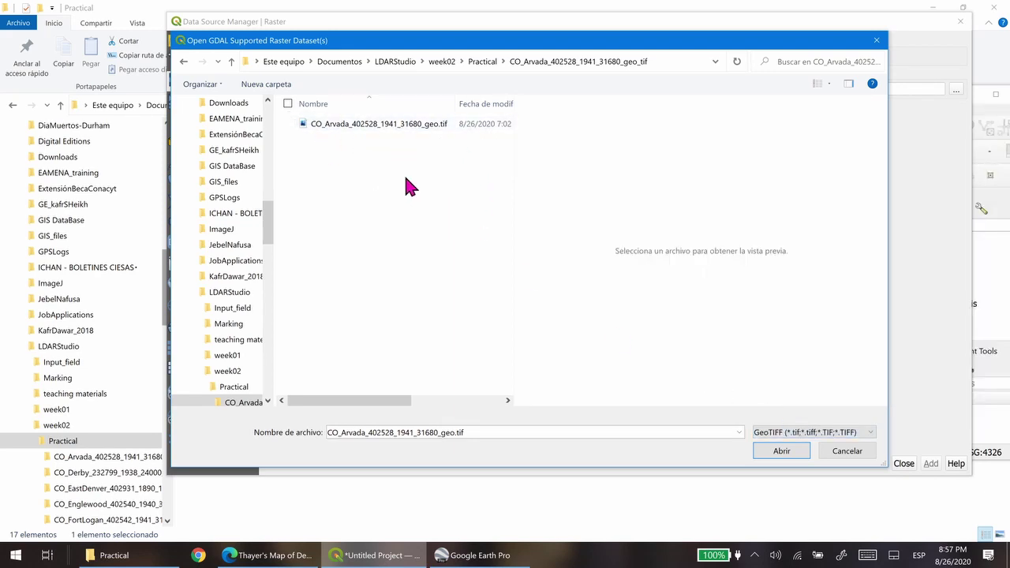
click(382, 126)
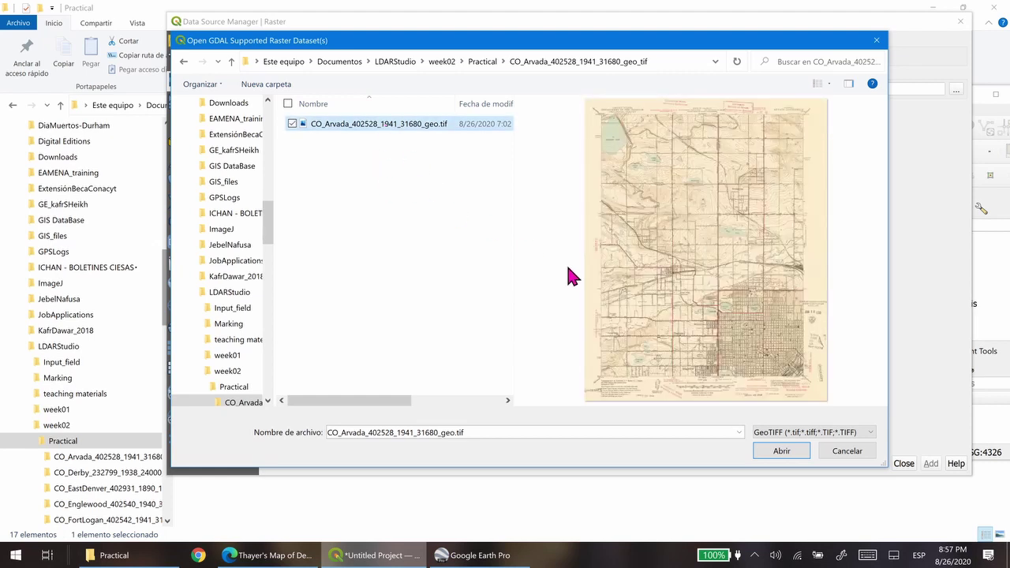
click(776, 450)
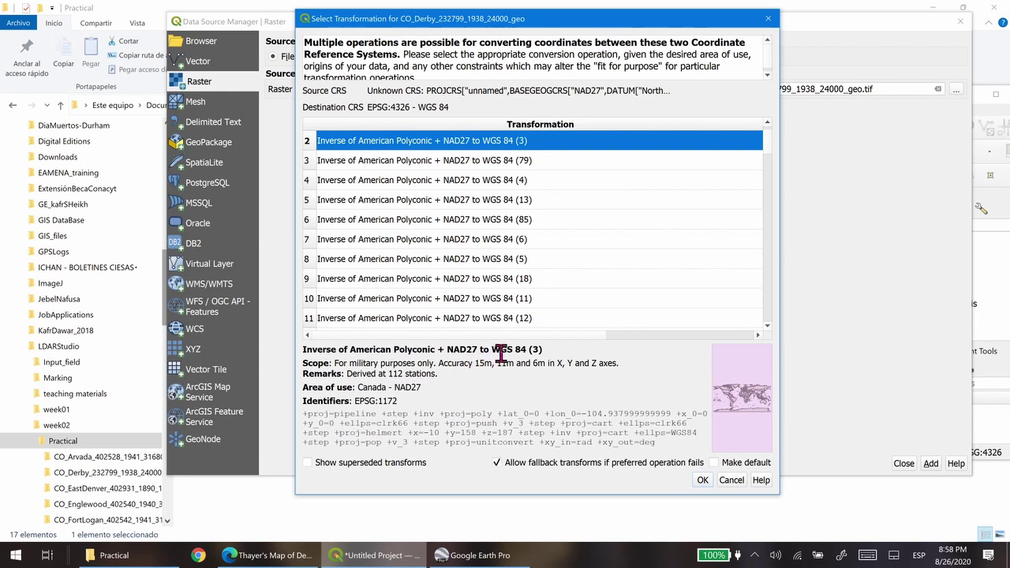
- Accept the suggested NAD27 to WGS 84 transformation, then reselect the Arvada GeoTIFF
drag(493, 349, 535, 350)
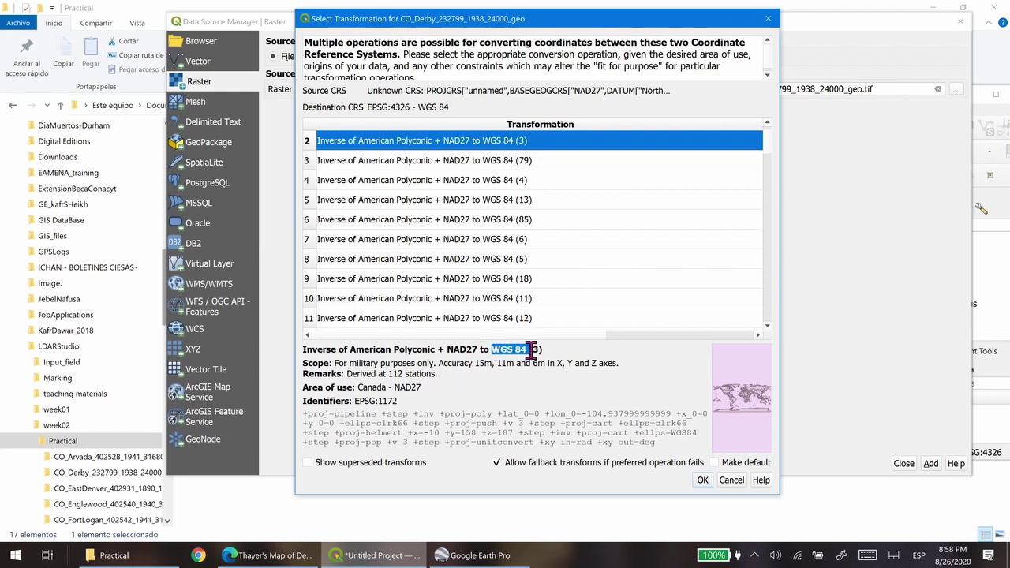
click(508, 392)
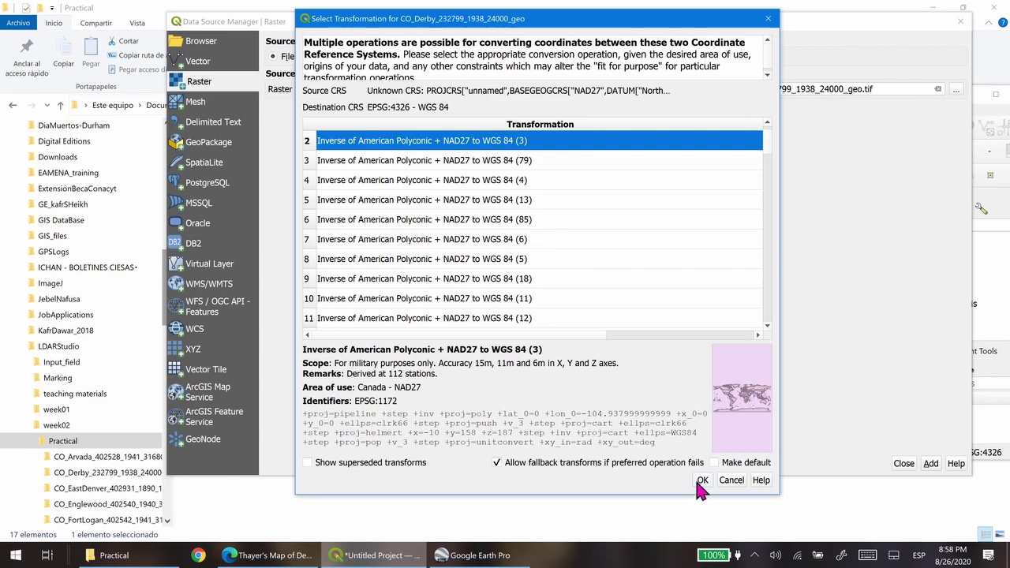
click(703, 481)
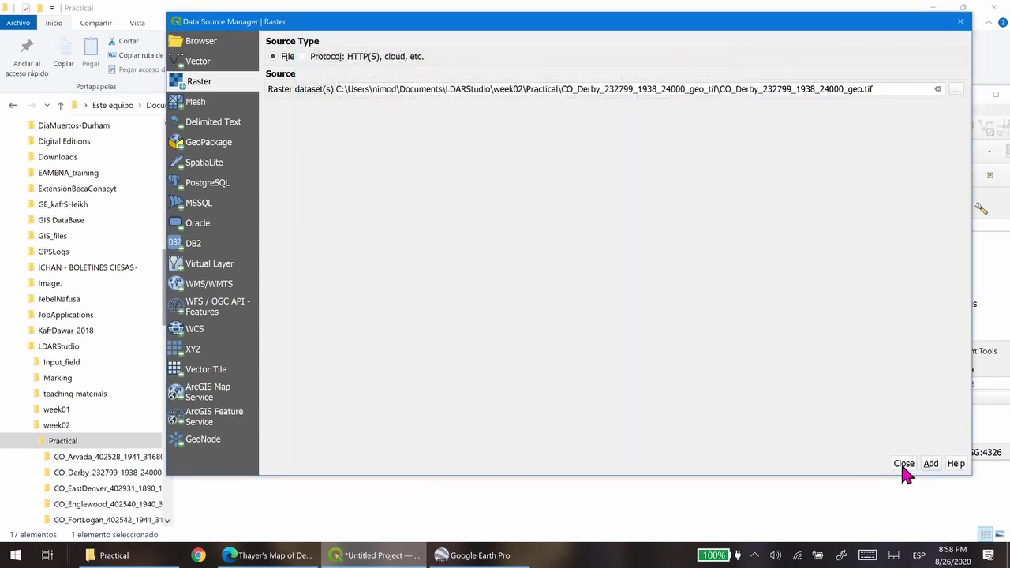
click(956, 89)
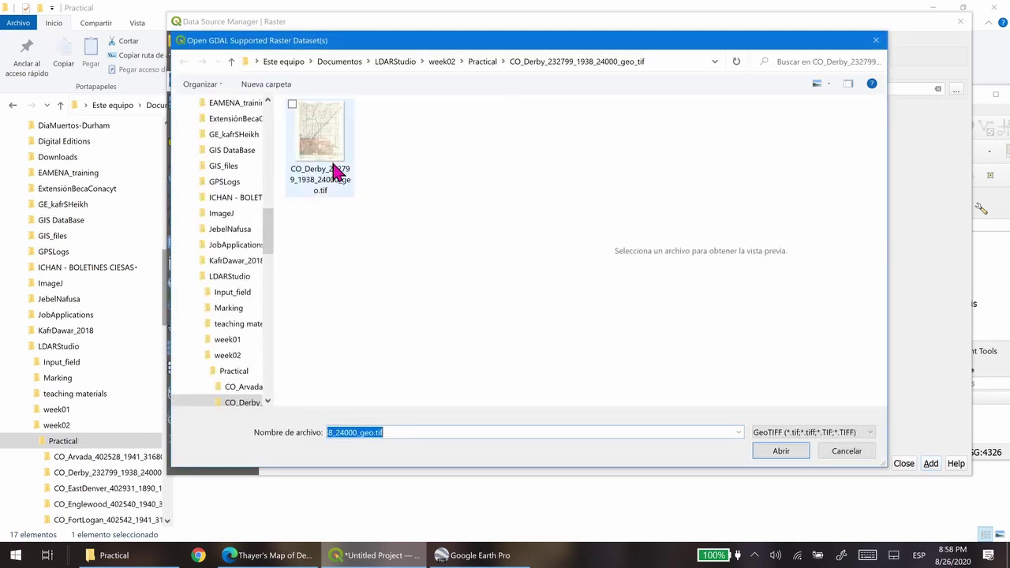
click(483, 62)
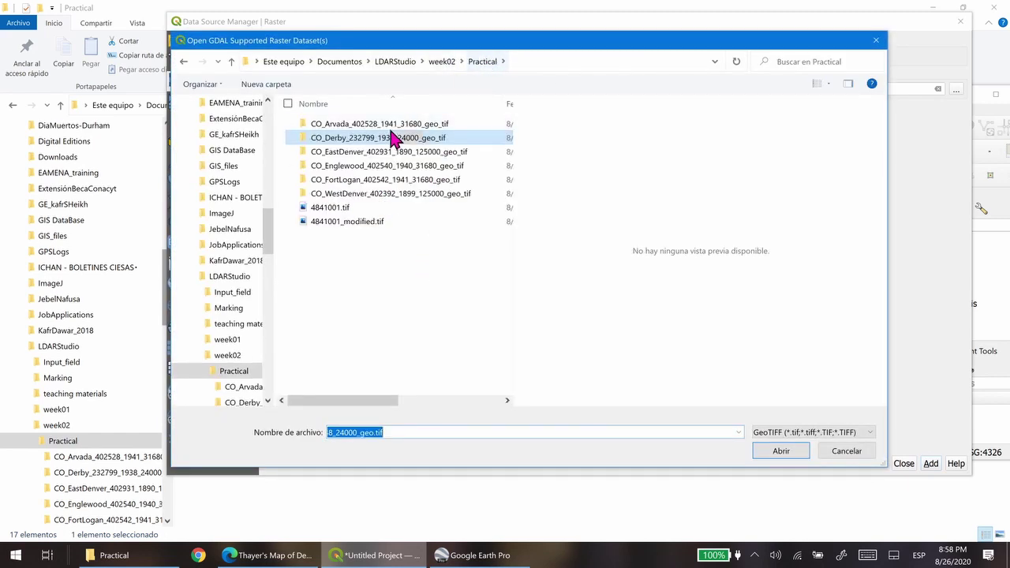
double_click(387, 124)
click(313, 131)
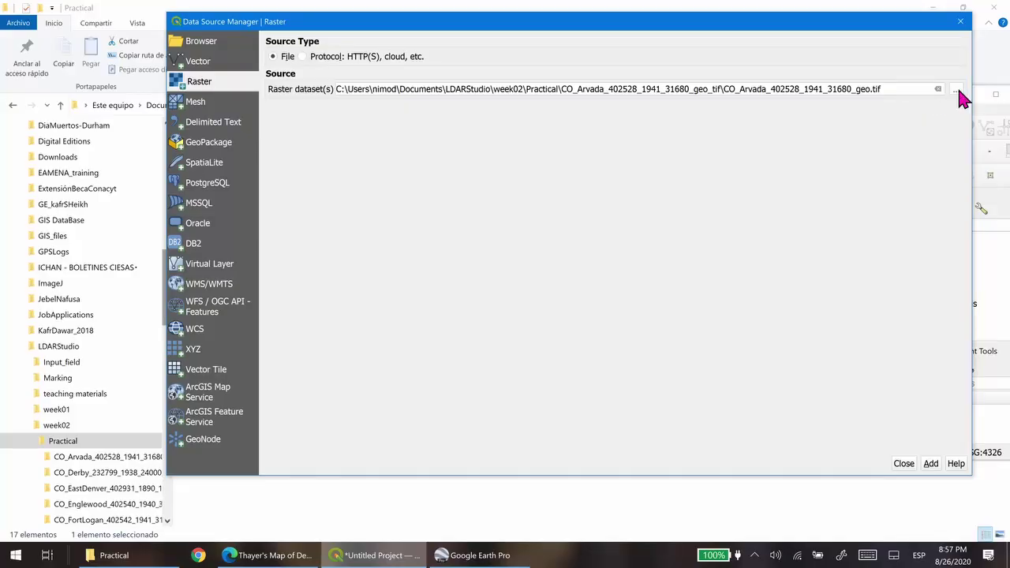
- Add the CO_Derby quad GeoTIFF and accept its default coordinate transformation
click(957, 87)
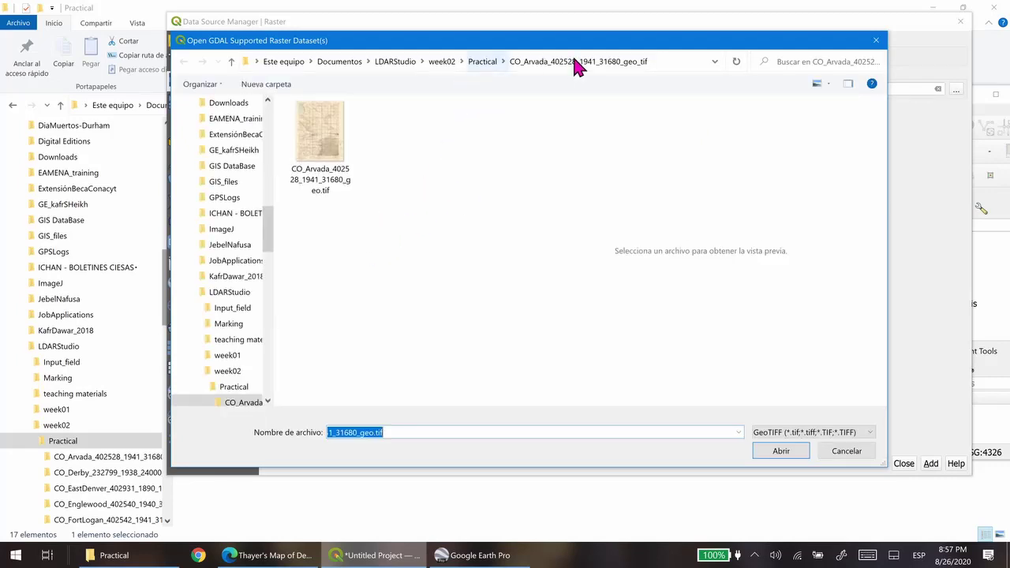
click(481, 61)
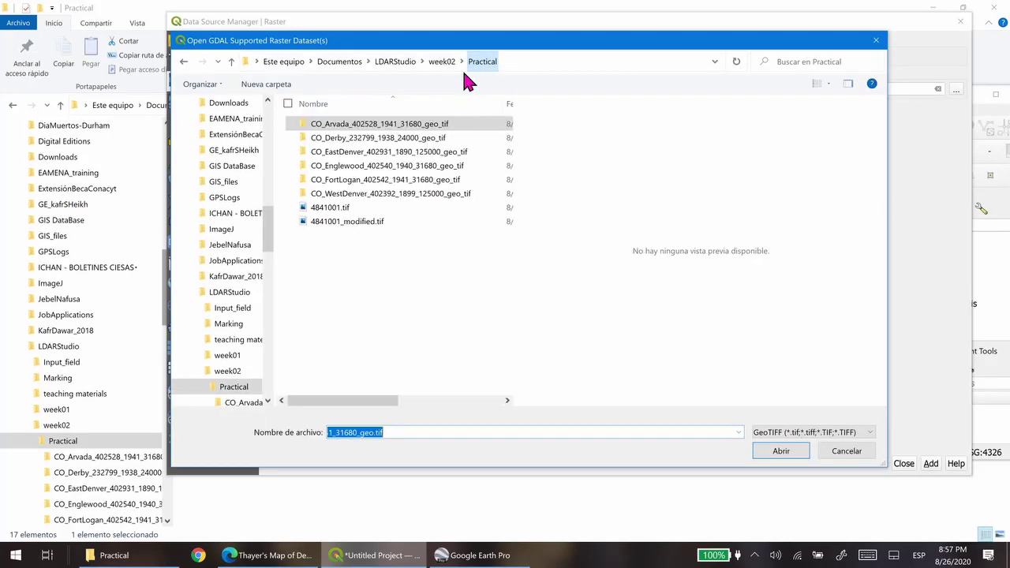
double_click(384, 141)
click(316, 128)
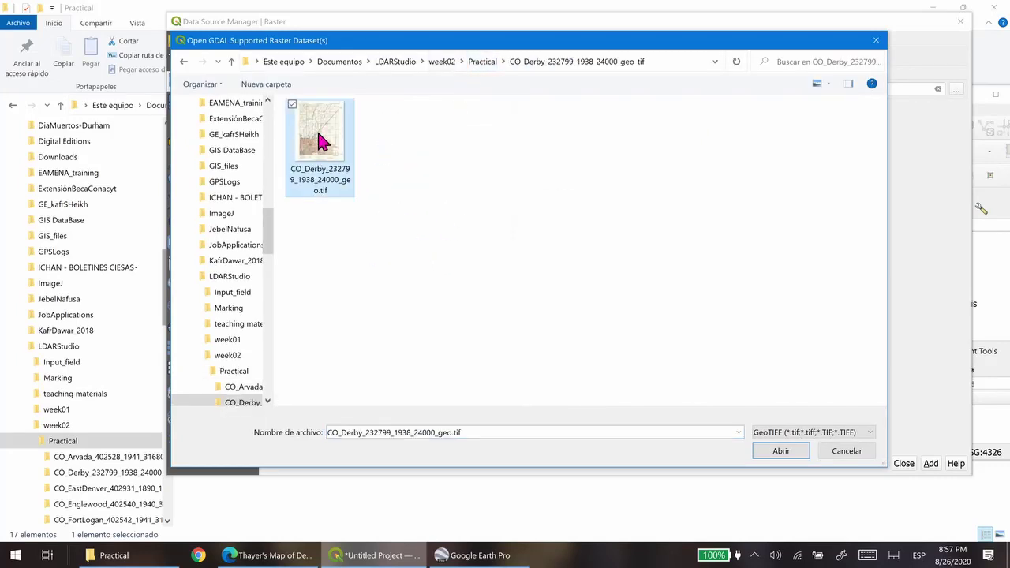
click(782, 450)
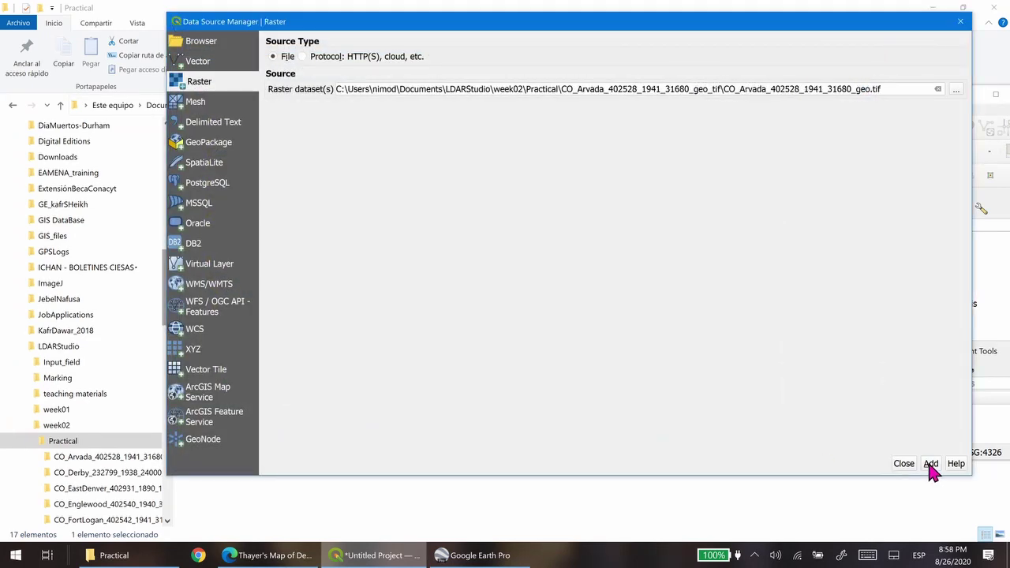
click(931, 463)
click(703, 480)
- Add the CO_EastDenver quad GeoTIFF and accept its default transformation
click(956, 88)
double_click(387, 152)
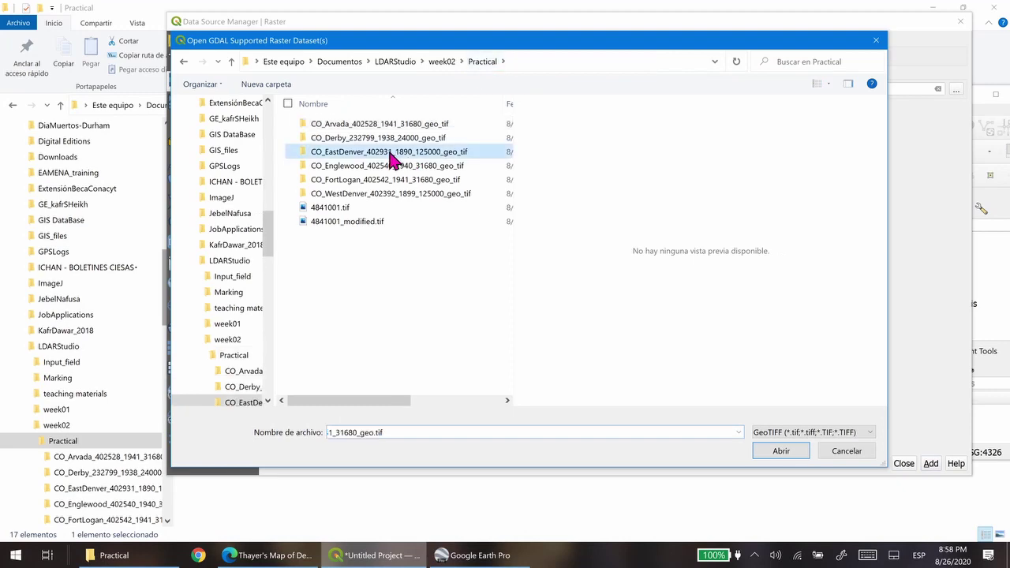
click(327, 130)
click(782, 448)
click(932, 464)
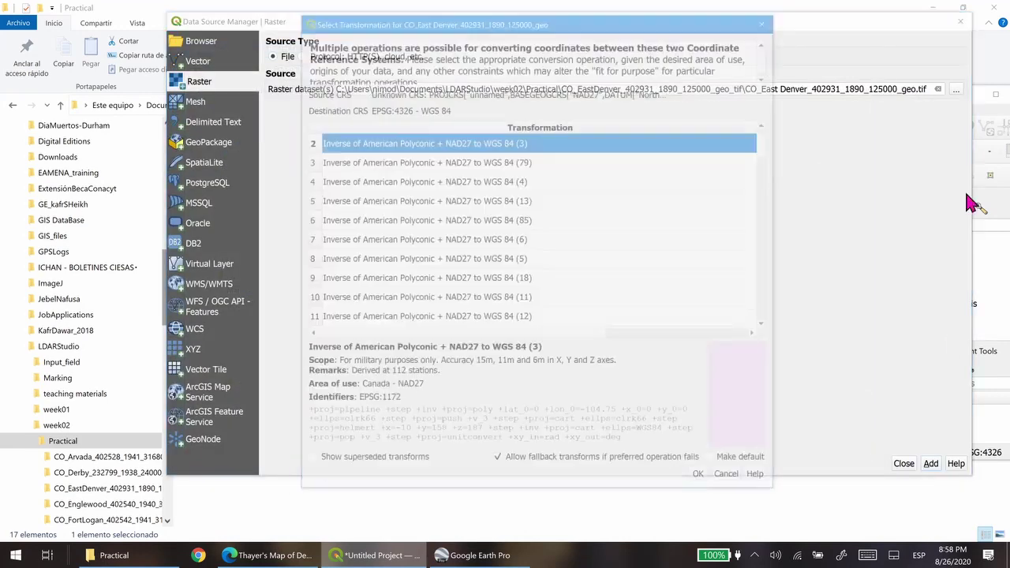
click(699, 481)
- Browse into the CO_Englewood folder and select the Englewood GeoTIFF
click(956, 89)
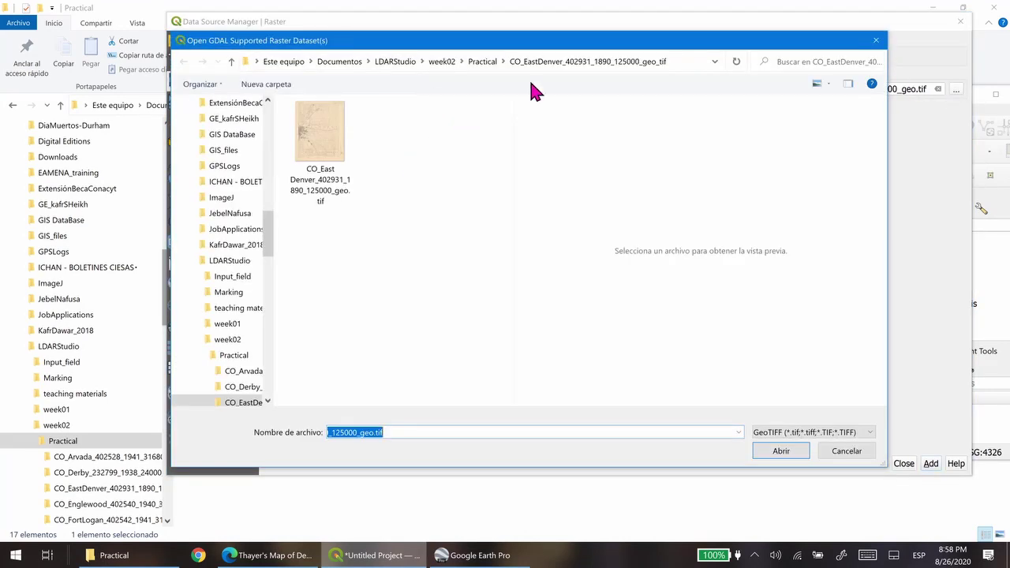
click(483, 62)
double_click(364, 165)
click(331, 150)
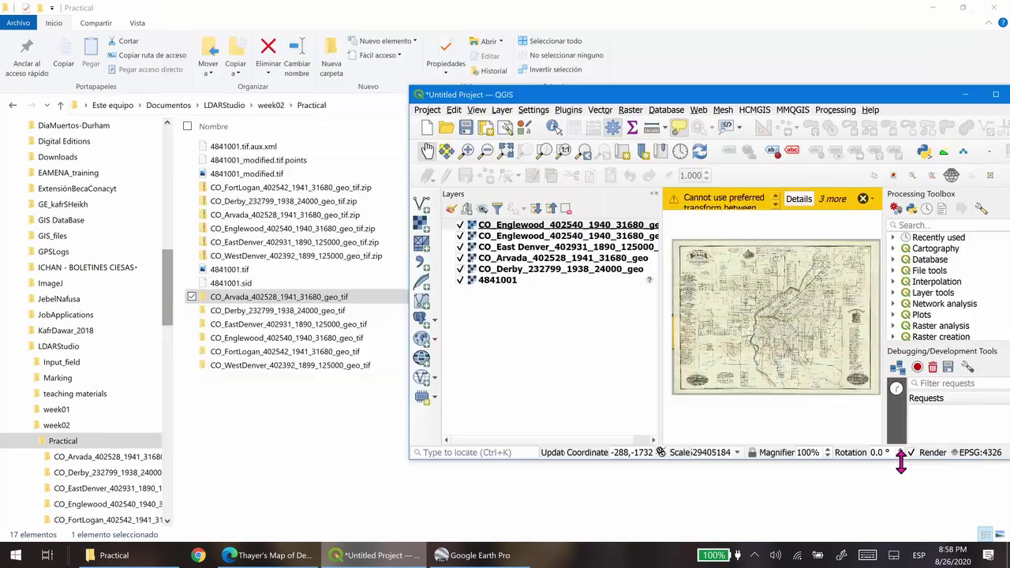
- Remove the duplicate top Englewood layer from the layer list
click(542, 227)
right_click(541, 228)
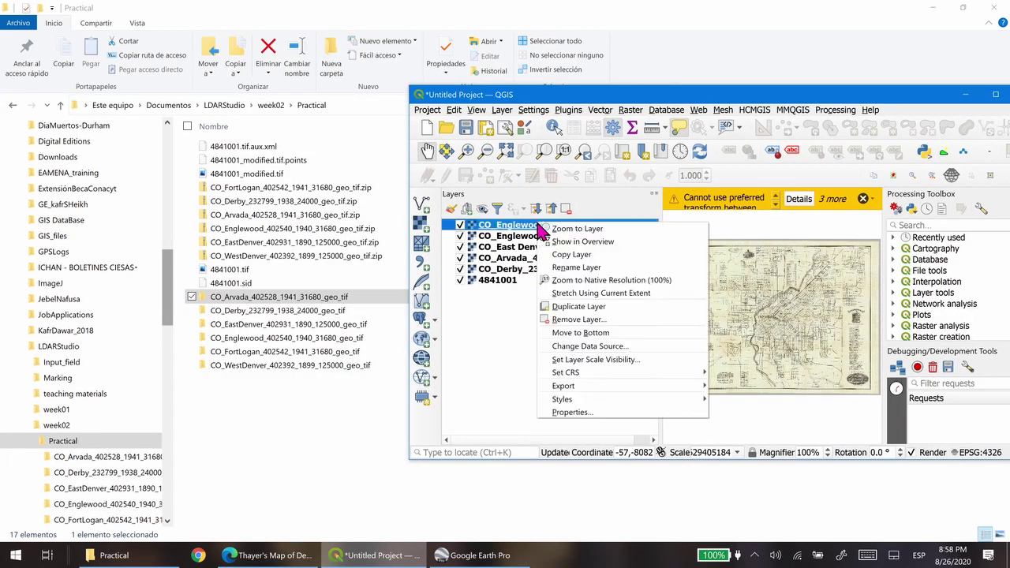
click(600, 319)
click(734, 308)
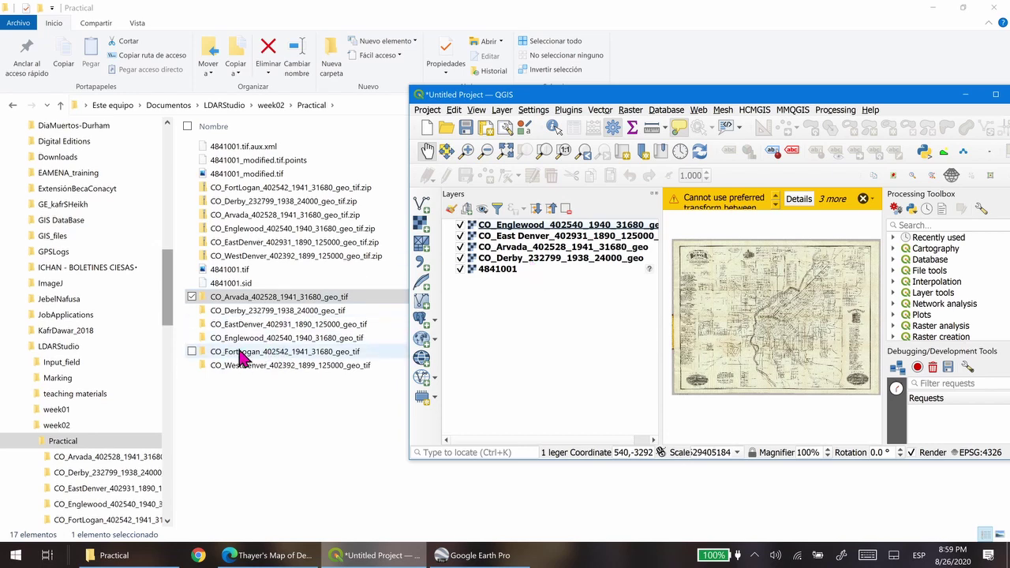
- Drag the Fort Logan TIF from the CO_FortLogan folder into QGIS as a layer
double_click(273, 356)
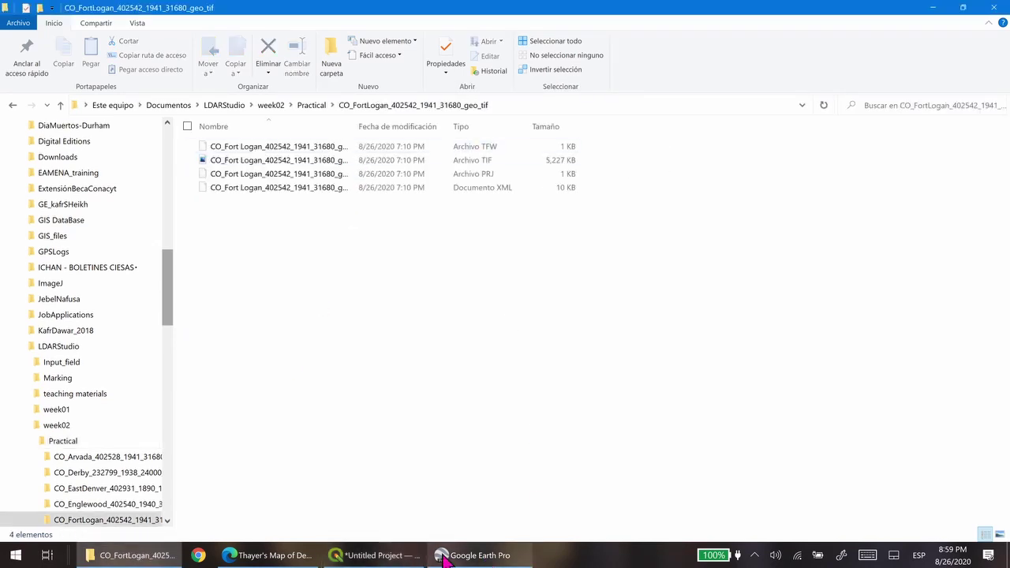
click(373, 556)
drag(254, 161, 526, 355)
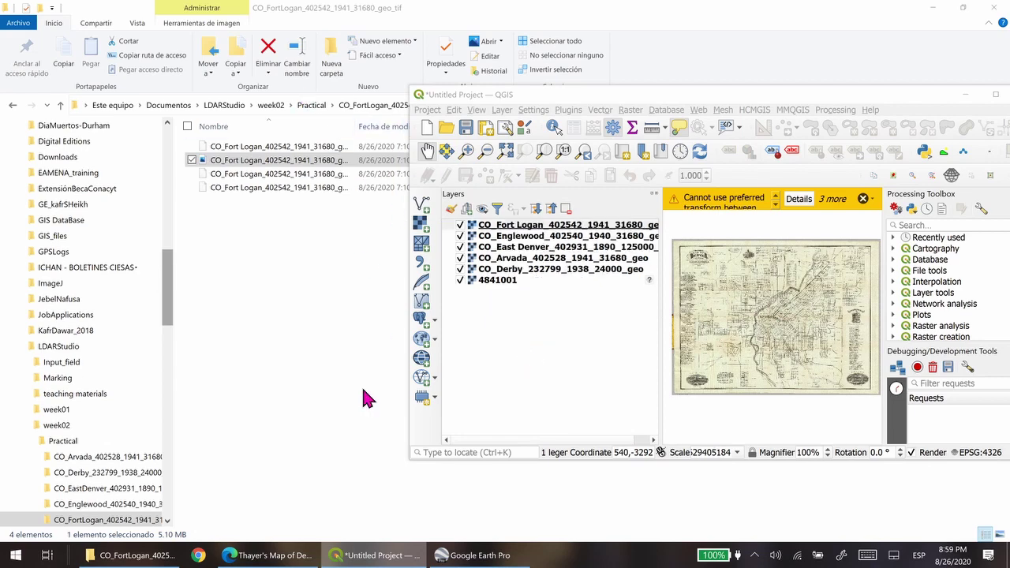
- Drag the West Denver TIF into QGIS, accept its transformation, and maximize the window
click(312, 106)
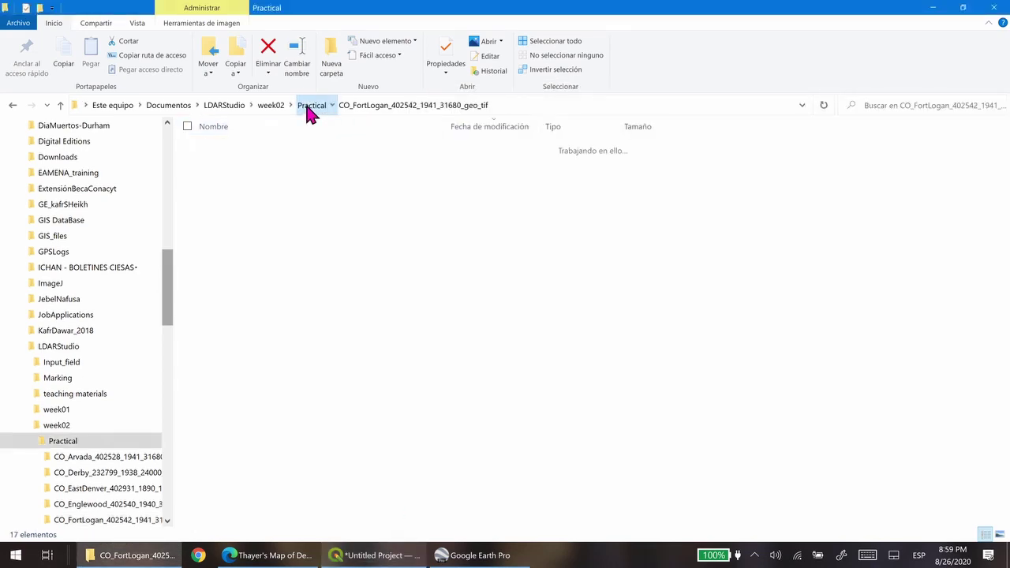
double_click(276, 365)
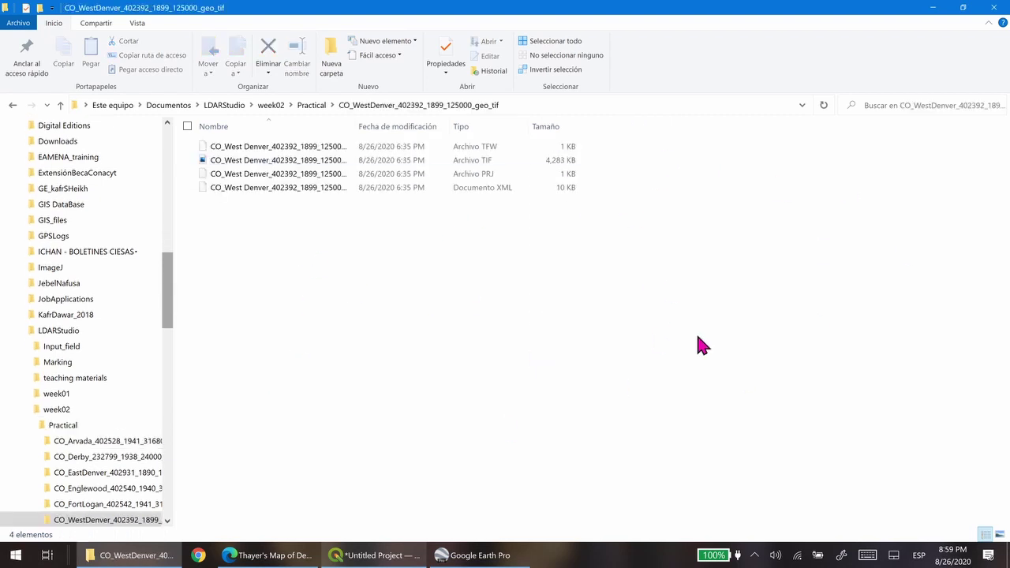
drag(235, 167, 517, 341)
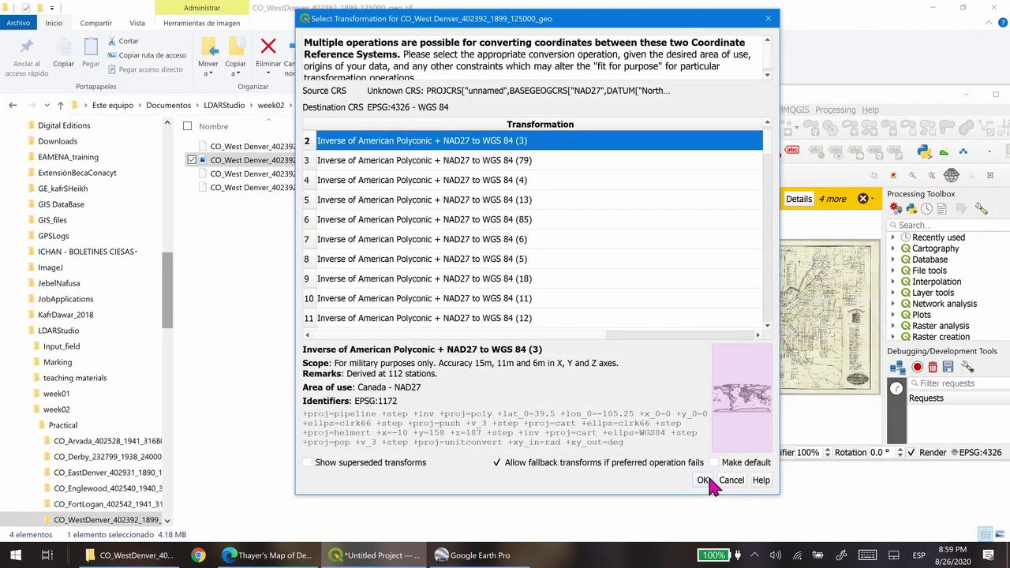
click(707, 478)
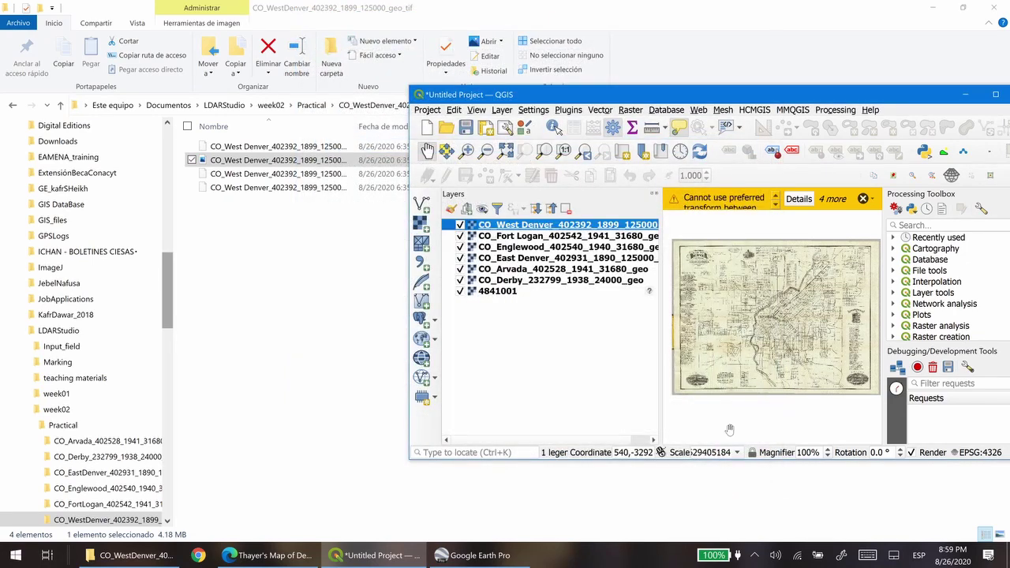
click(995, 94)
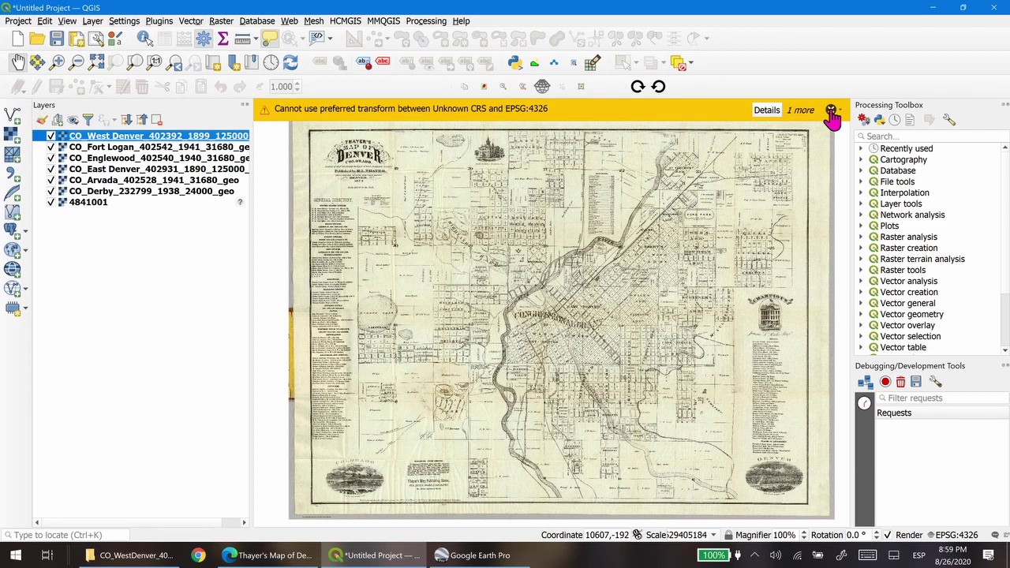
- Dismiss the CRS warning, widen the Layers panel for full names, and open East Denver's context menu
click(832, 111)
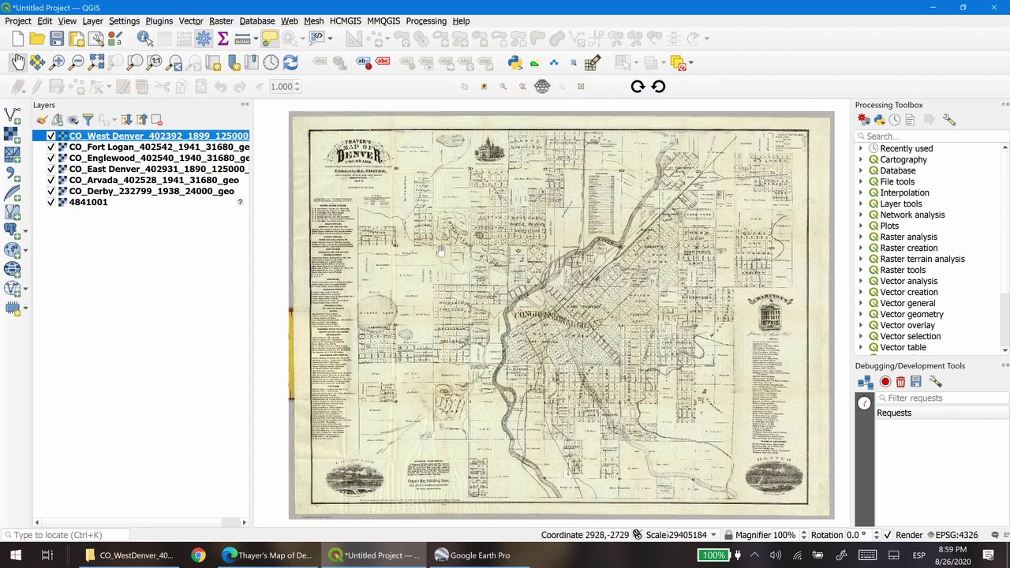
drag(394, 240, 310, 161)
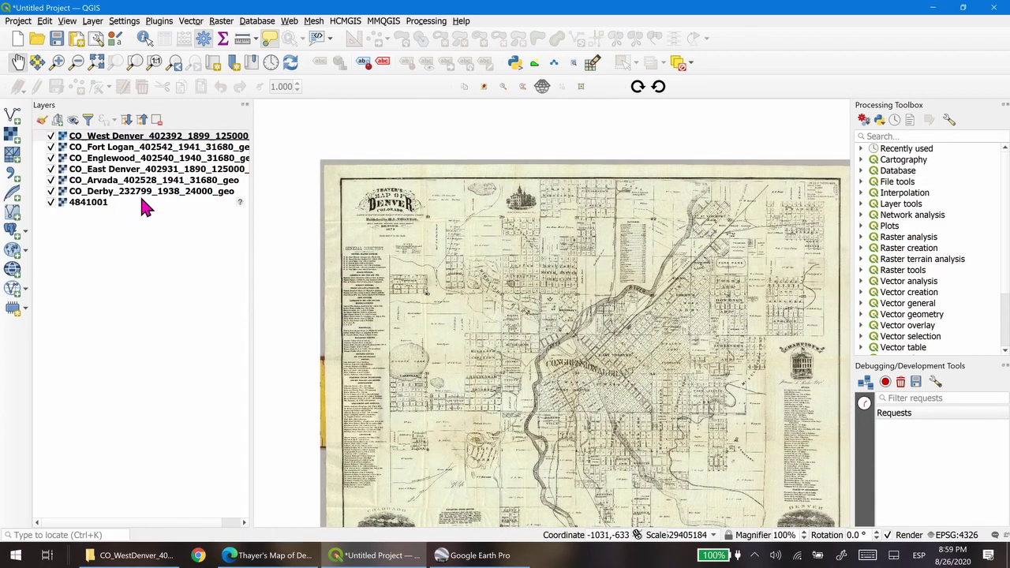
drag(250, 204, 303, 203)
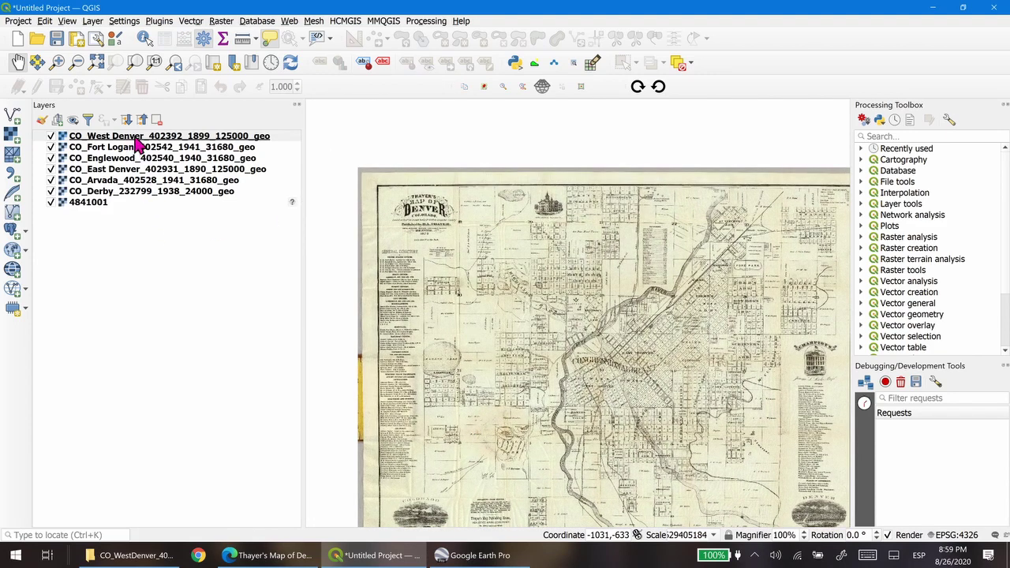
click(126, 172)
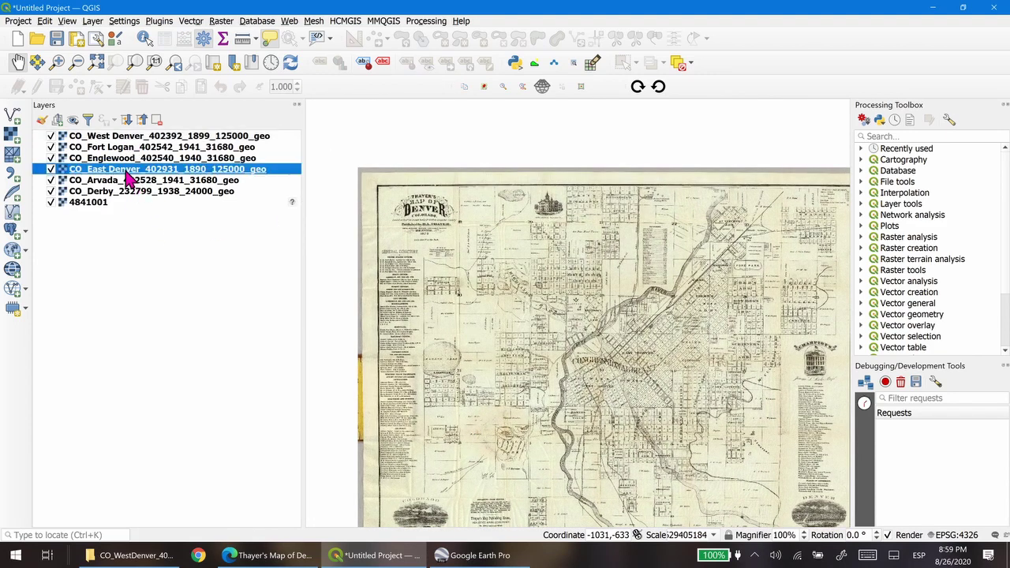
right_click(186, 178)
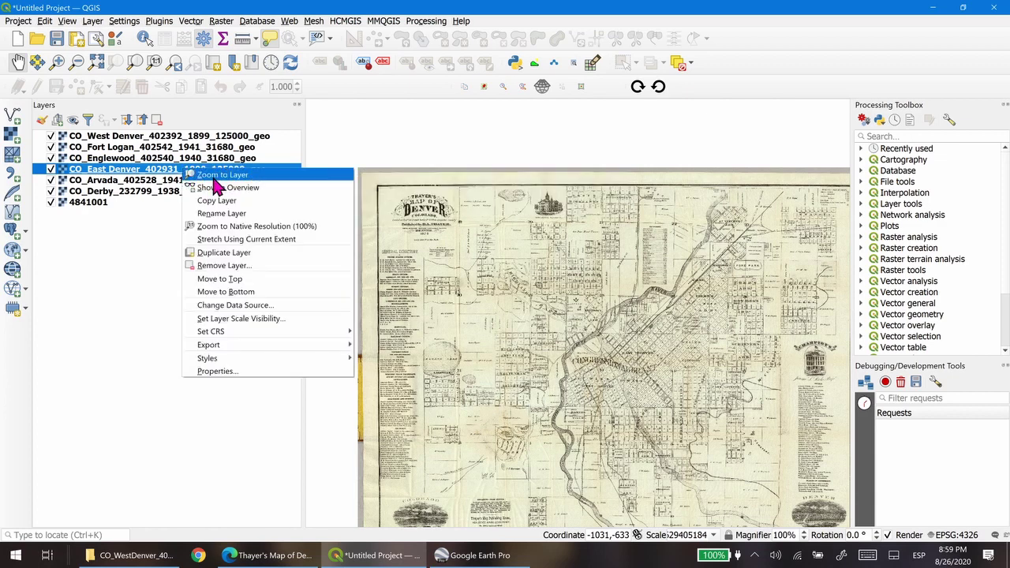
- Zoom to East Denver, then move East Denver and West Denver below CO_Derby in the layer list
click(214, 181)
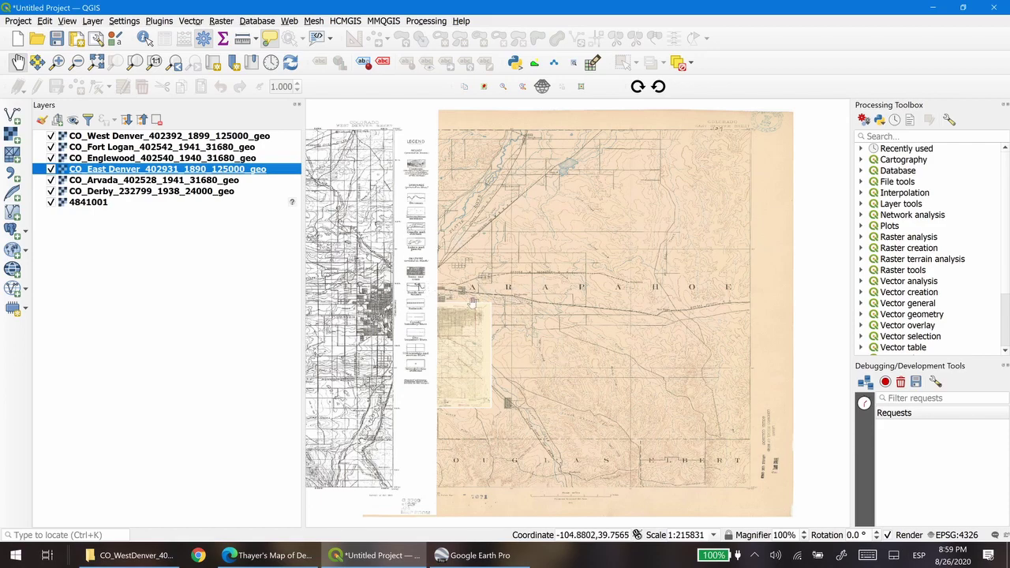
drag(470, 301, 569, 287)
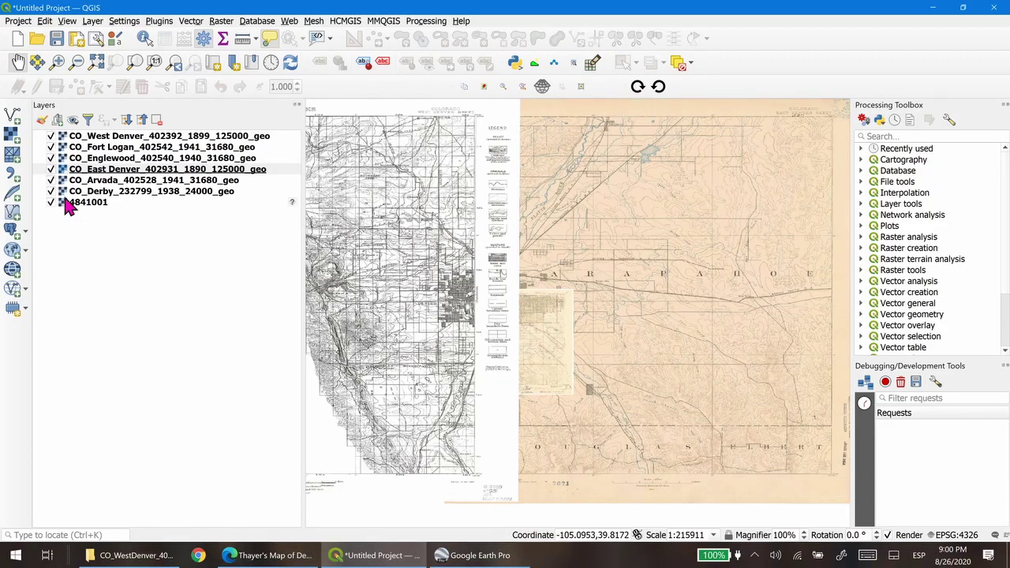
drag(124, 174, 126, 198)
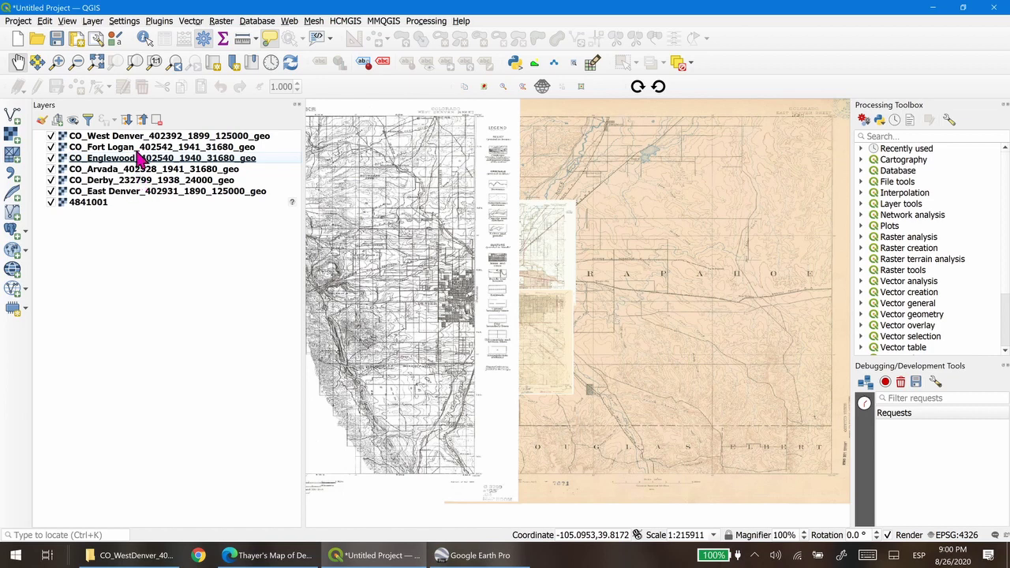
drag(146, 139, 147, 187)
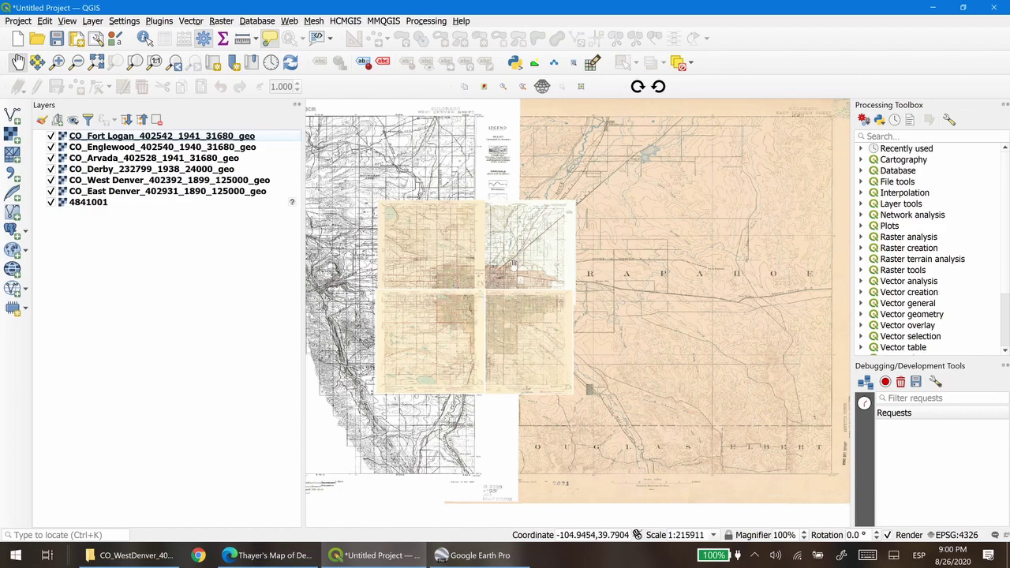
- Zoom and pan to centre the Fort Logan, Englewood, Arvada and Derby quads in view
scroll(467, 302, up, 1)
drag(334, 284, 397, 281)
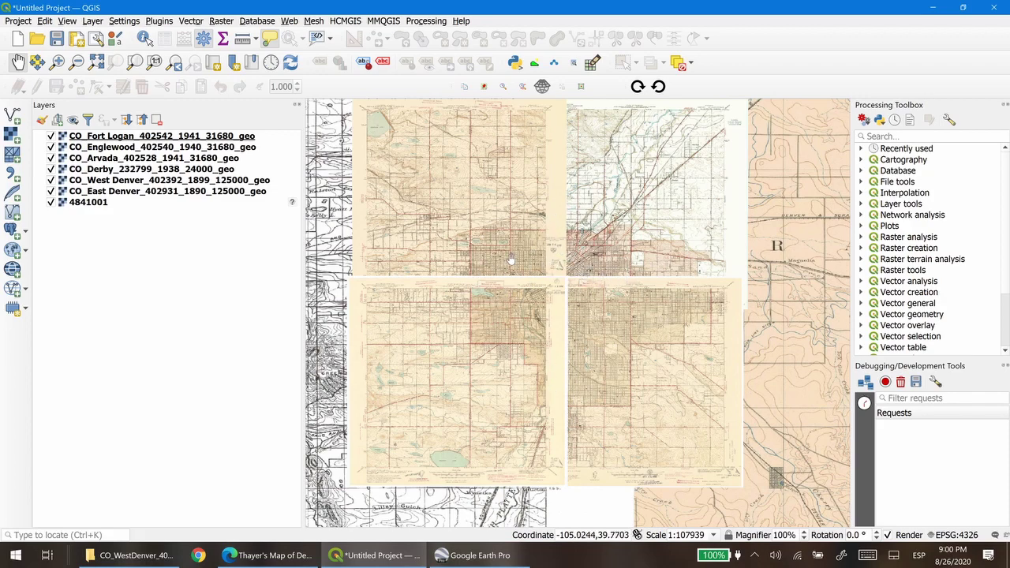
scroll(513, 284, up, 1)
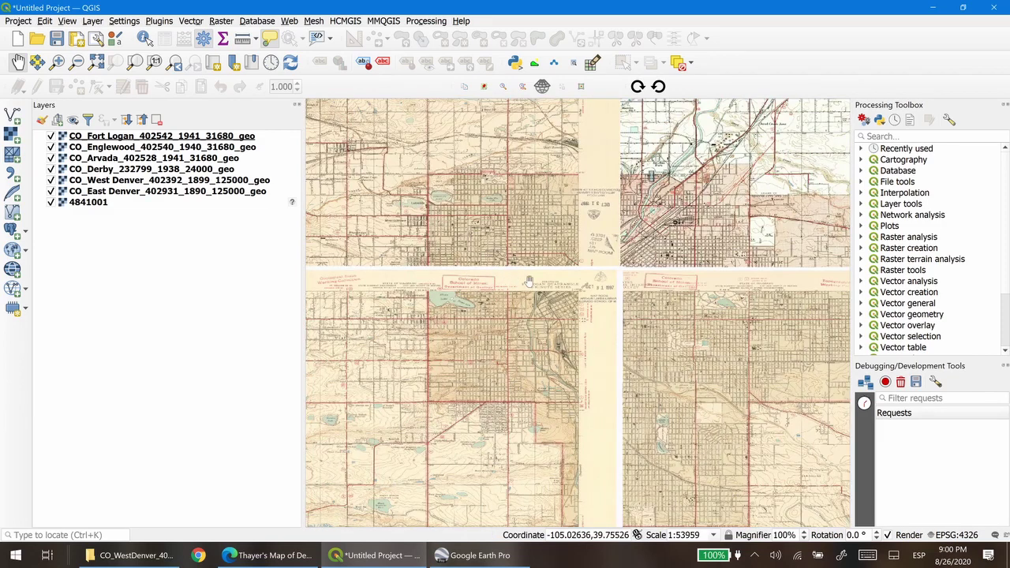
scroll(553, 303, down, 1)
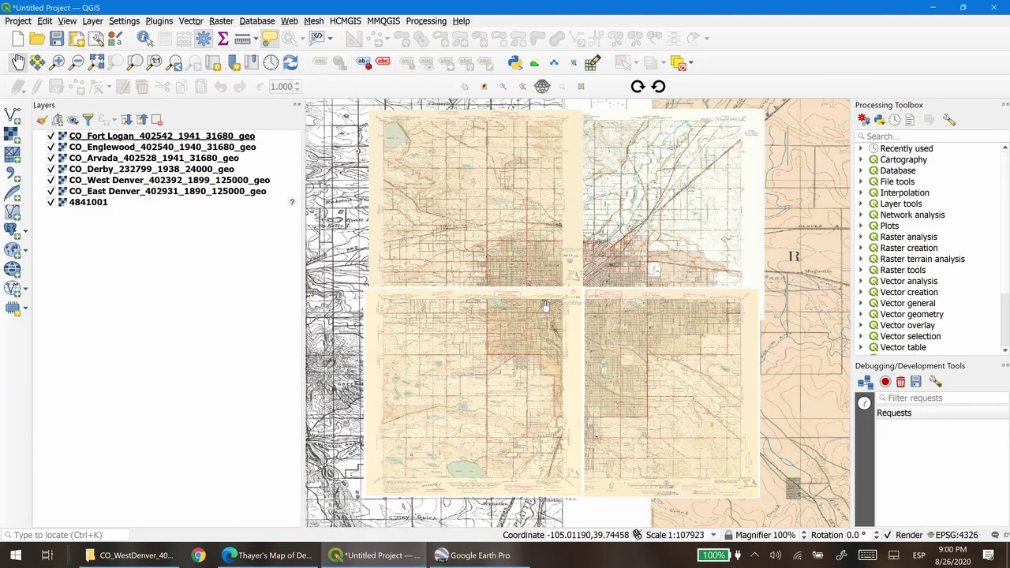
drag(545, 308, 554, 319)
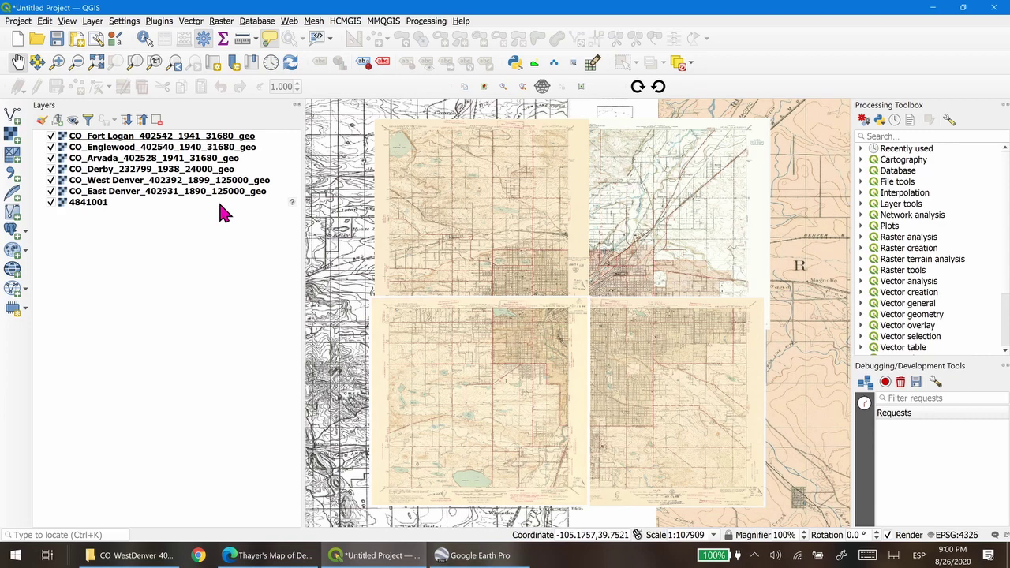
- Create a temporary scratch layer named clip with Polygon / CurvePolygon geometry in EPSG:4326
click(92, 22)
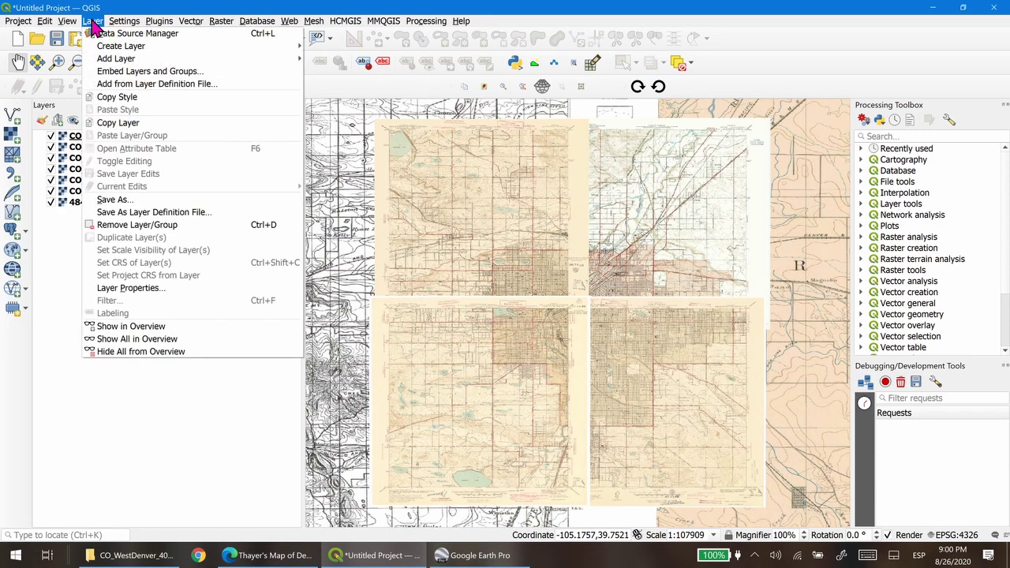
mouse_move(126, 46)
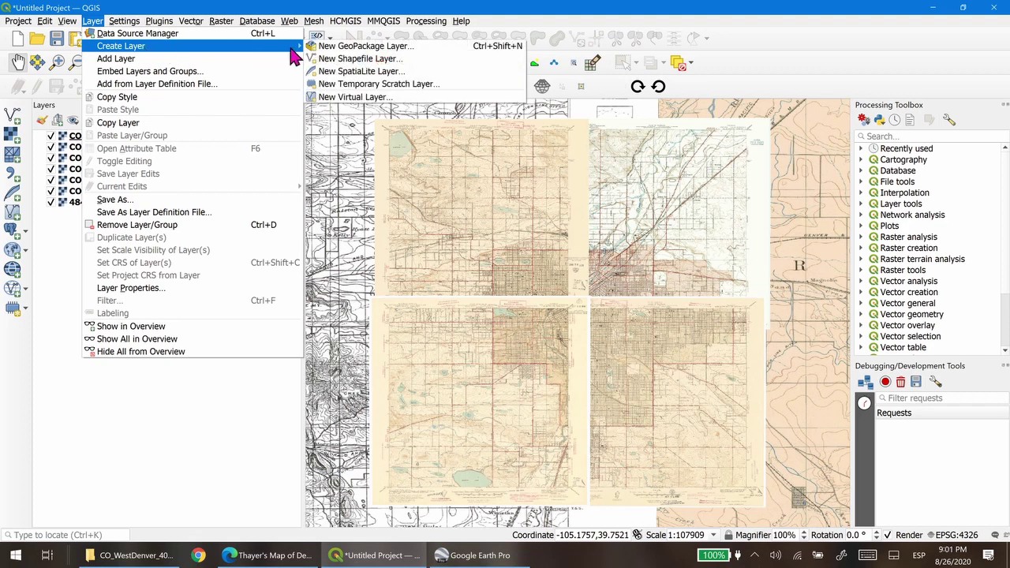
click(447, 85)
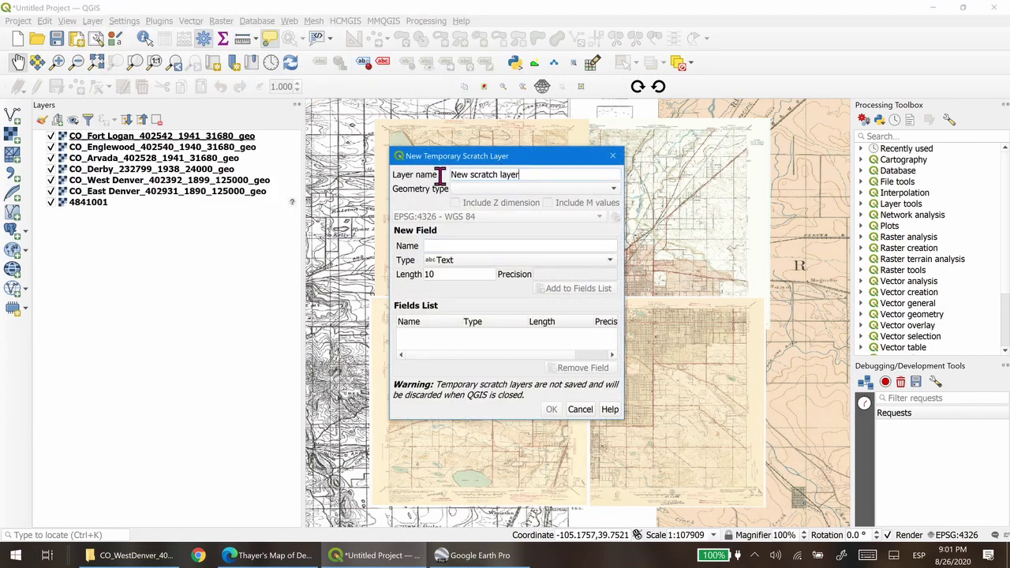
click(538, 174)
drag(538, 175, 451, 176)
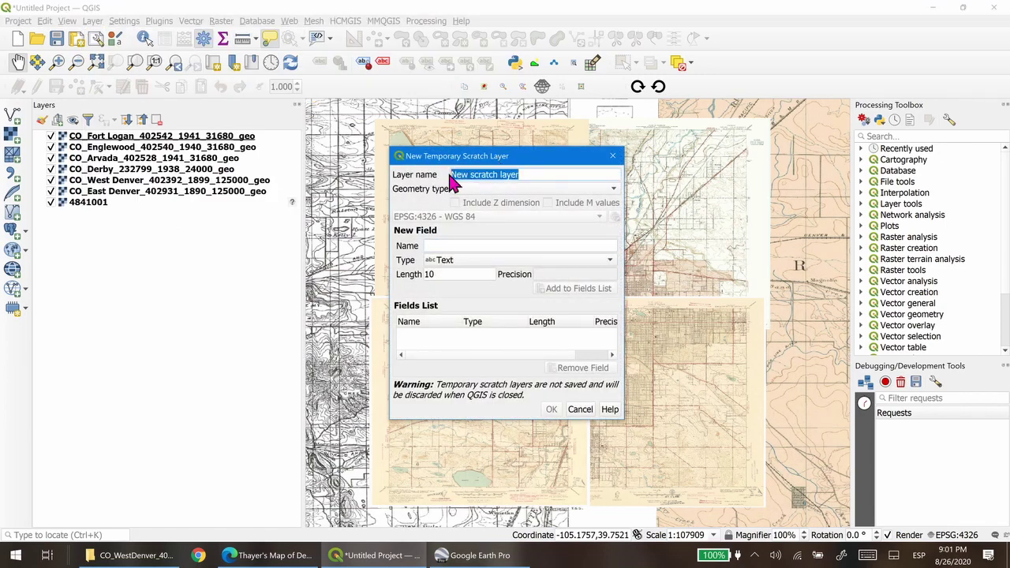
text(clip)
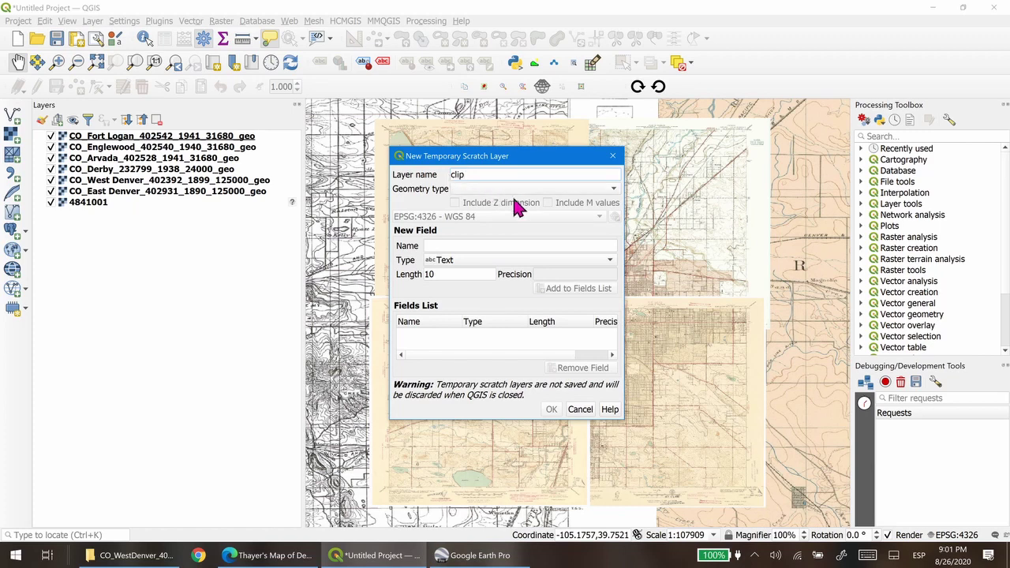
click(510, 189)
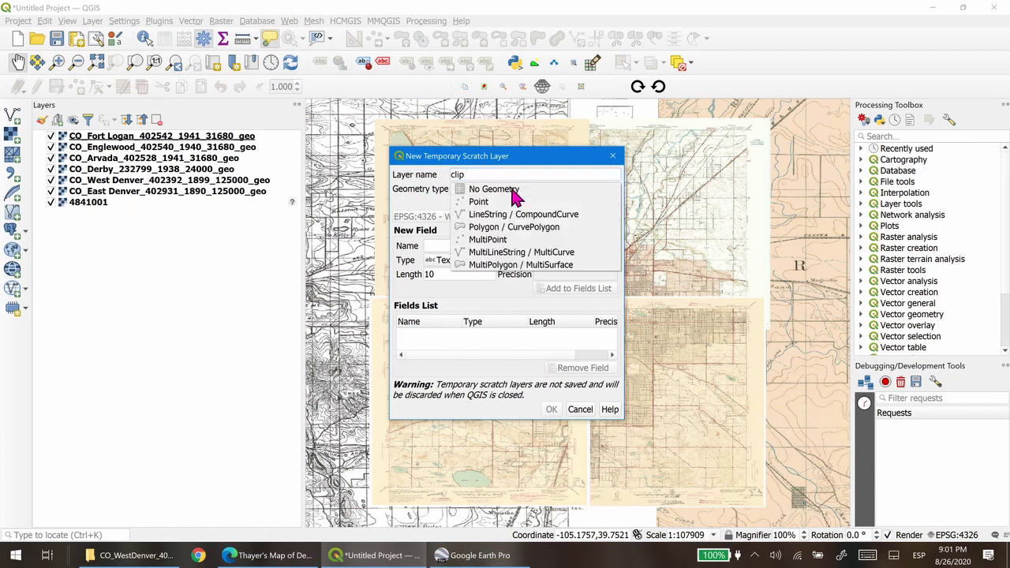
click(492, 229)
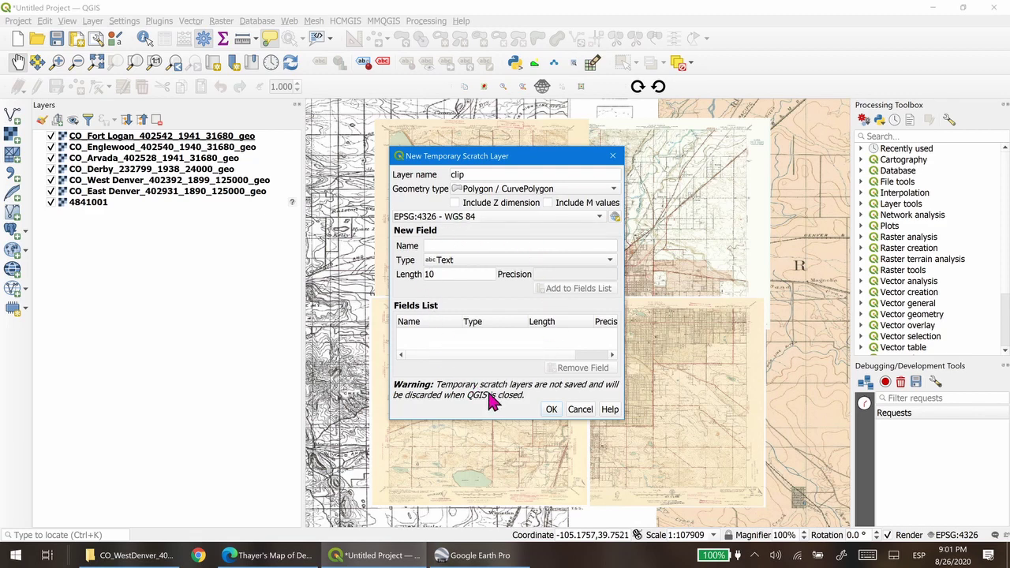
click(552, 412)
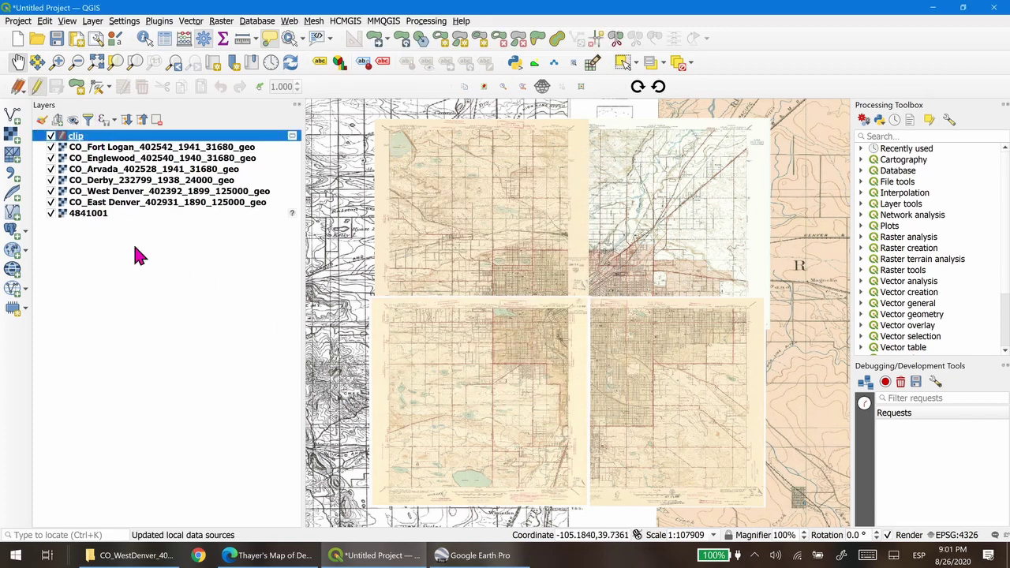
- Toggle the clip layer's editing off and back on, and activate Add Polygon Feature
click(102, 137)
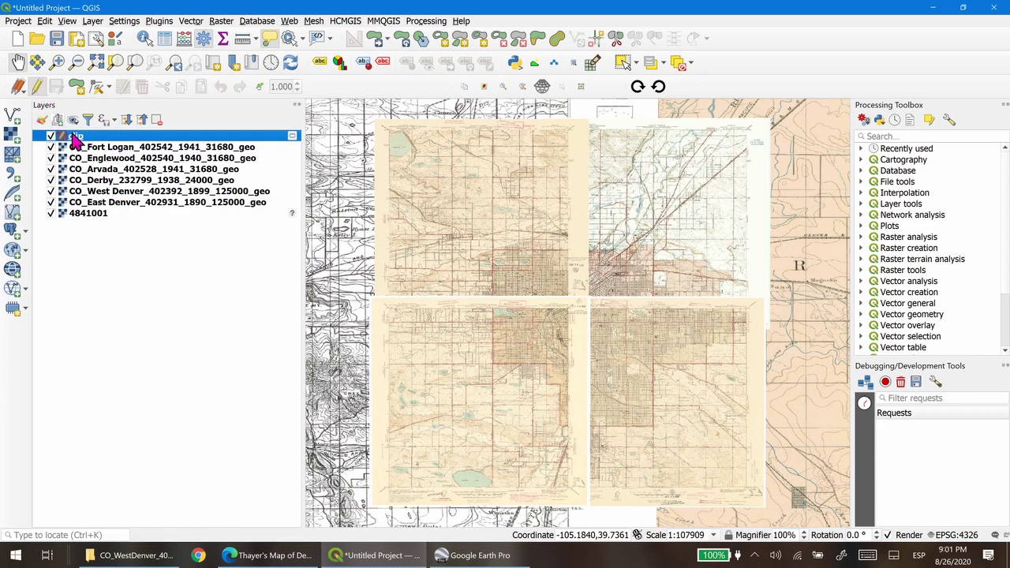
click(106, 248)
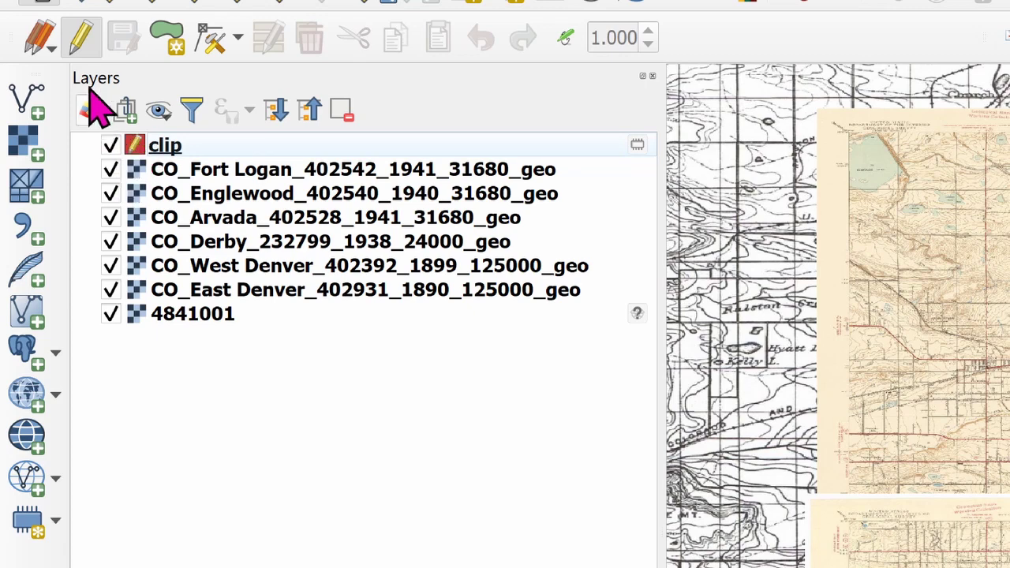
click(83, 39)
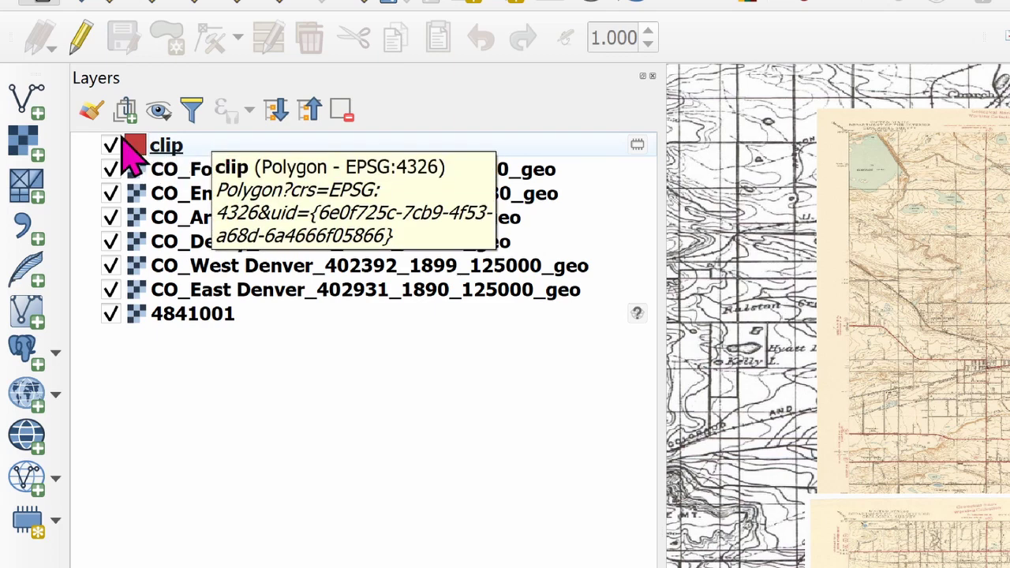
click(82, 39)
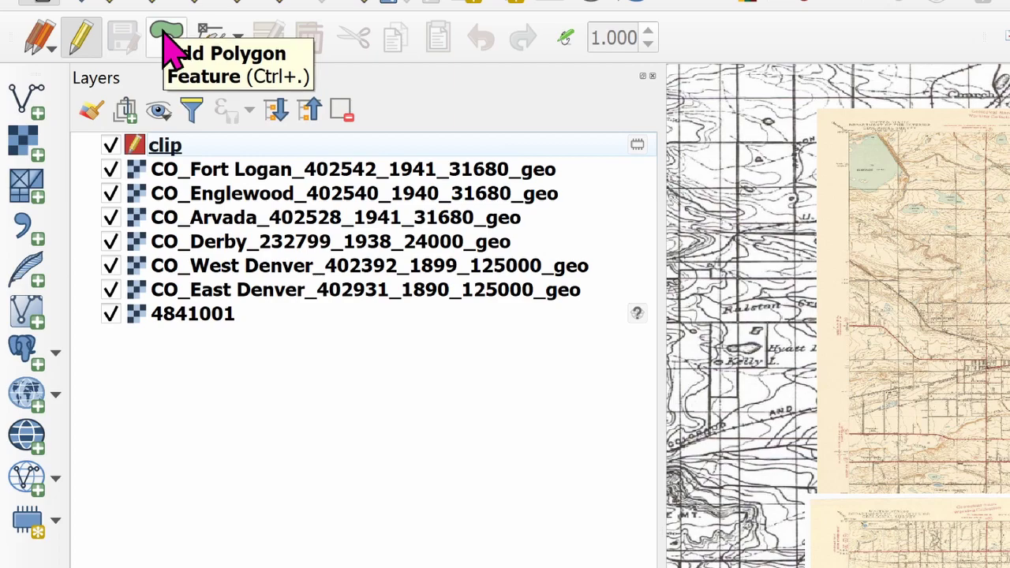
click(165, 43)
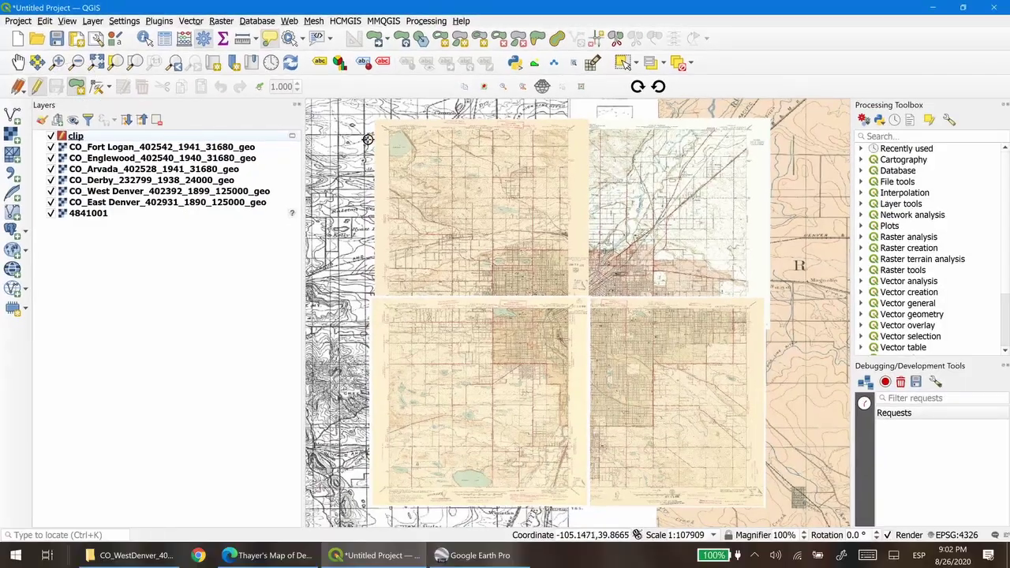
- Pan and zoom in on the Arvada quad corner near Standley Lake
drag(392, 126, 397, 129)
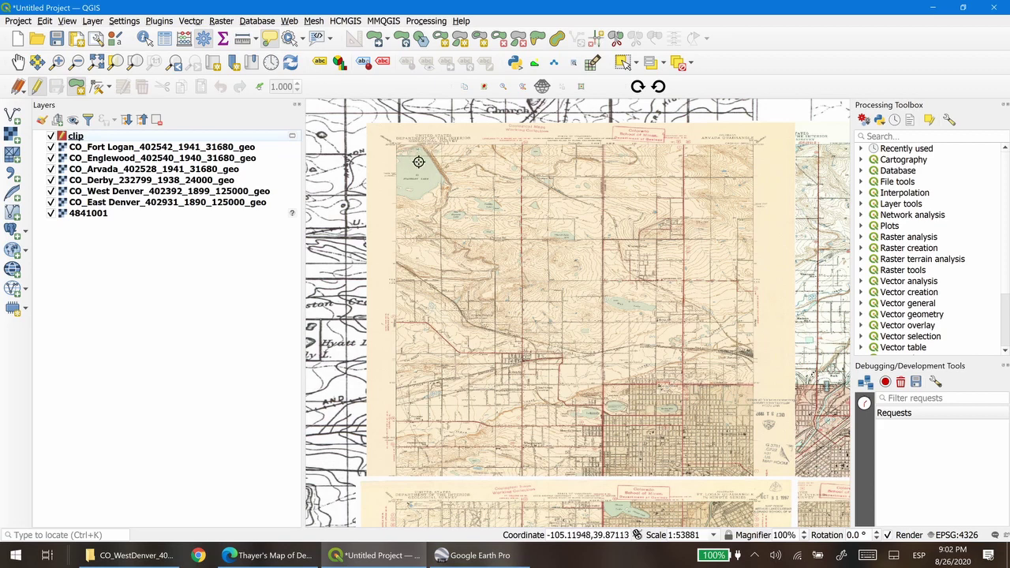
click(57, 65)
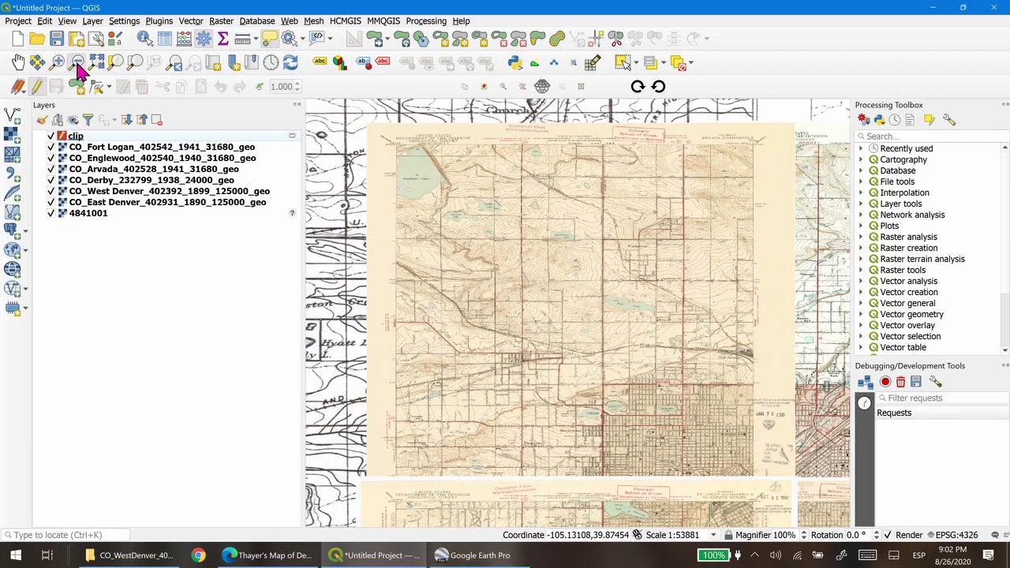
click(17, 63)
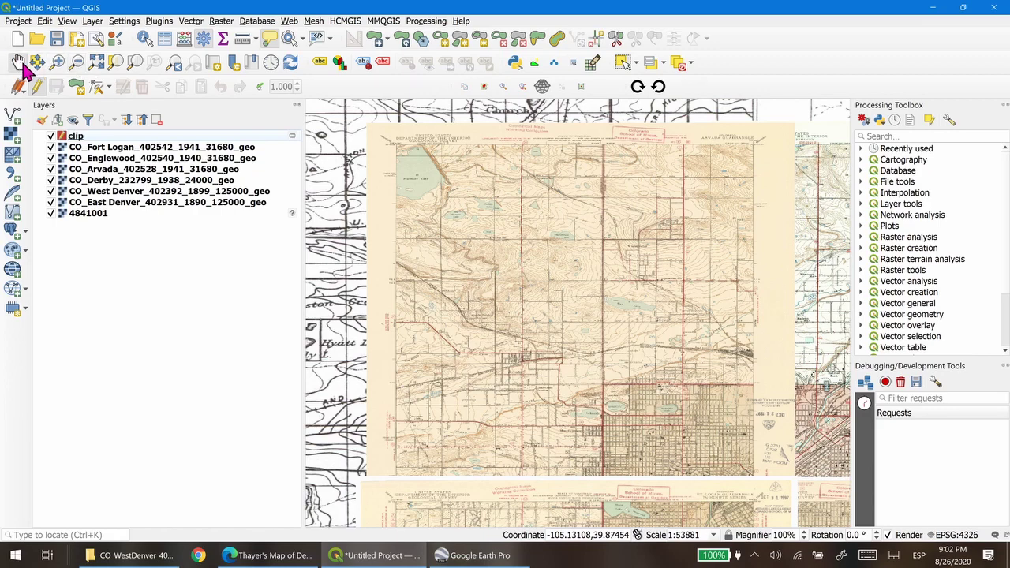
drag(434, 315, 465, 247)
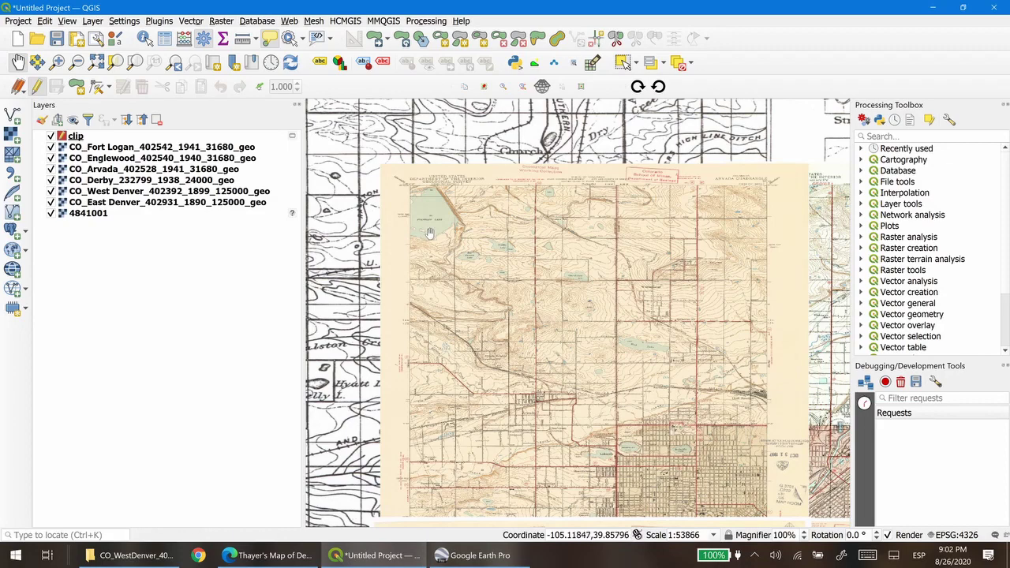
mouse_move(430, 229)
mouse_down()
mouse_move(466, 269)
mouse_move(462, 284)
mouse_move(427, 223)
mouse_move(462, 262)
mouse_move(418, 225)
mouse_up()
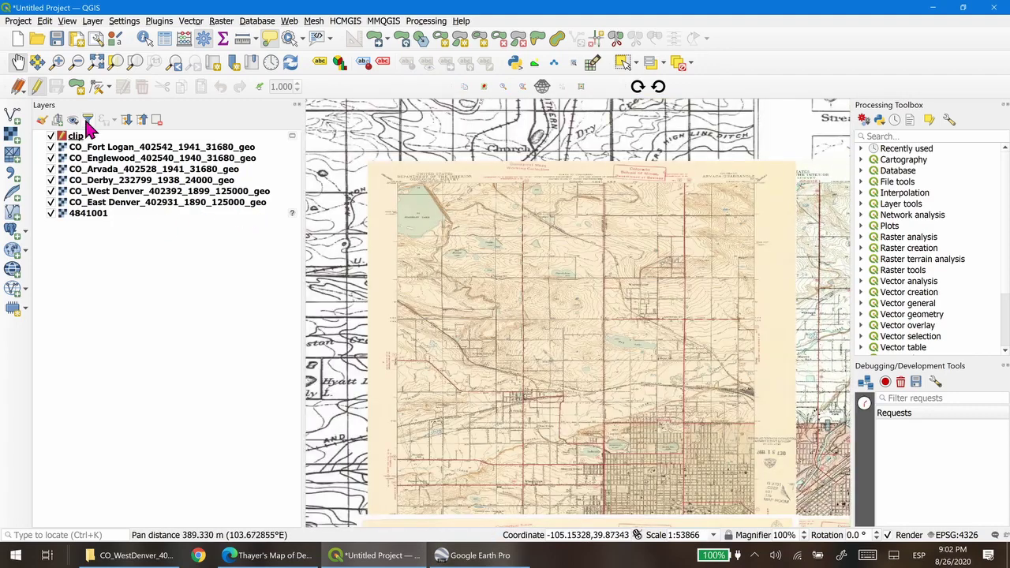
click(58, 65)
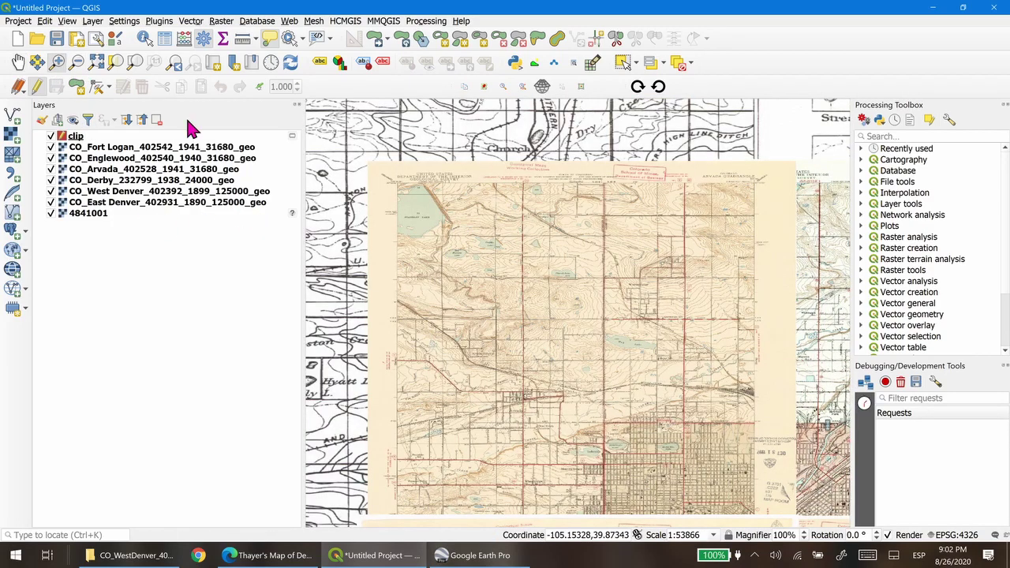
drag(360, 151, 463, 255)
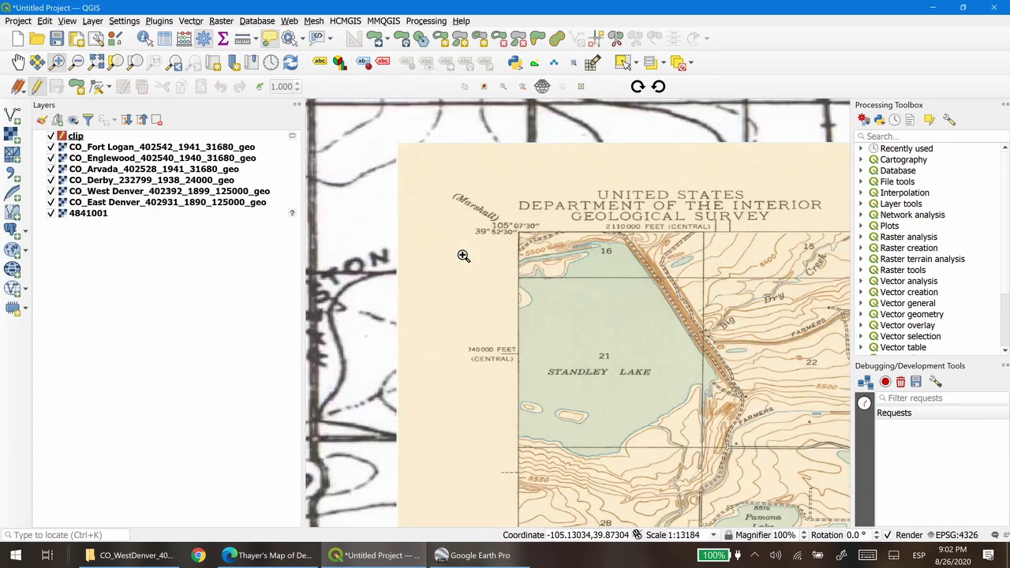
- Zoom out to all map sheets, then zoom back in on Arvada's northwest neatline corner
click(76, 63)
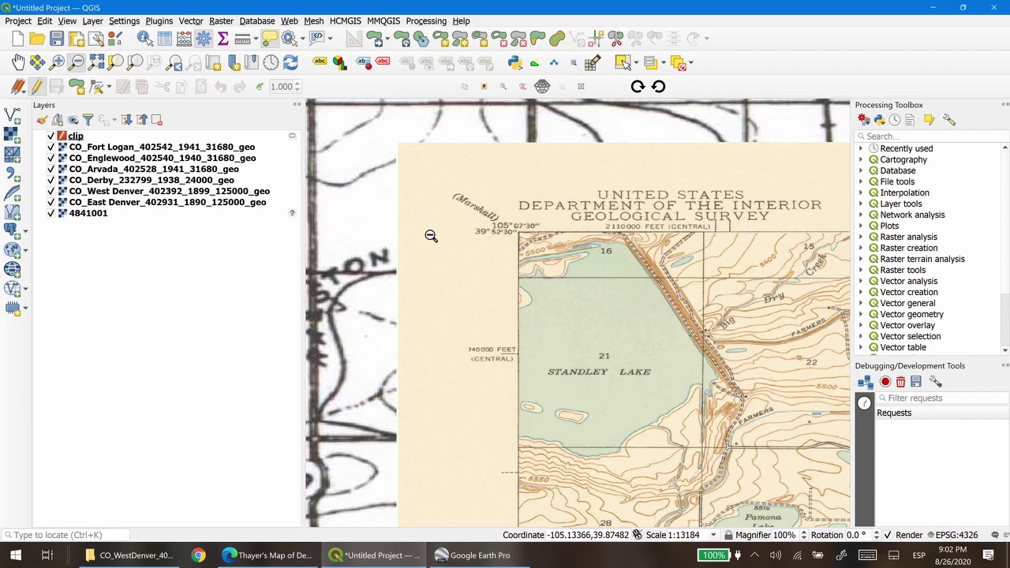
click(548, 290)
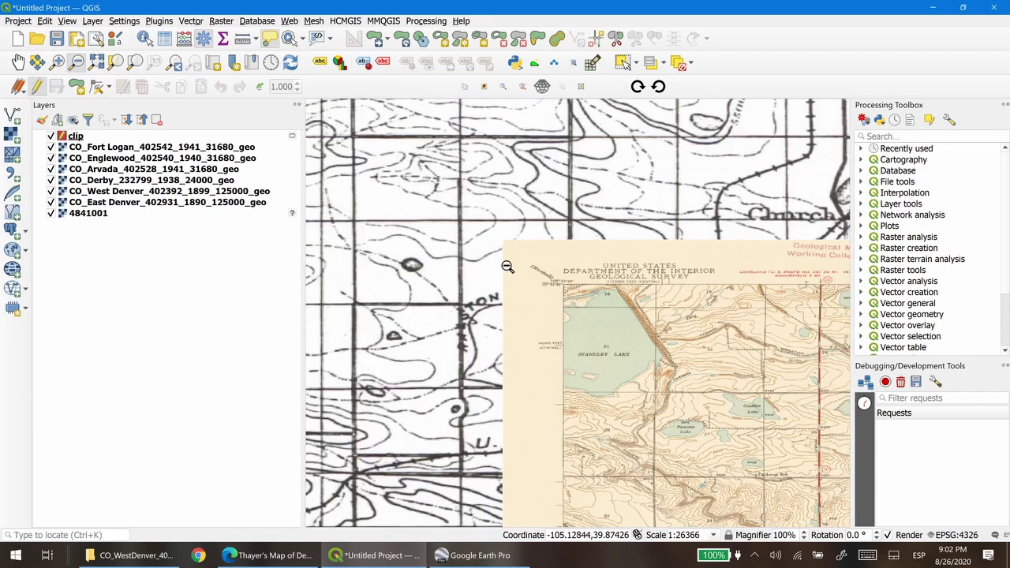
drag(322, 109, 833, 512)
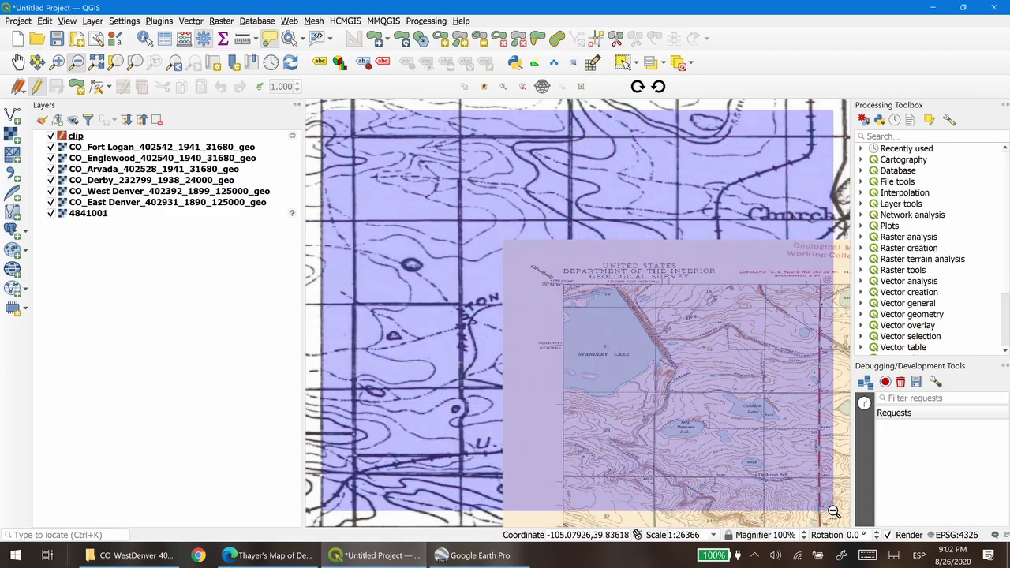
drag(833, 511, 834, 512)
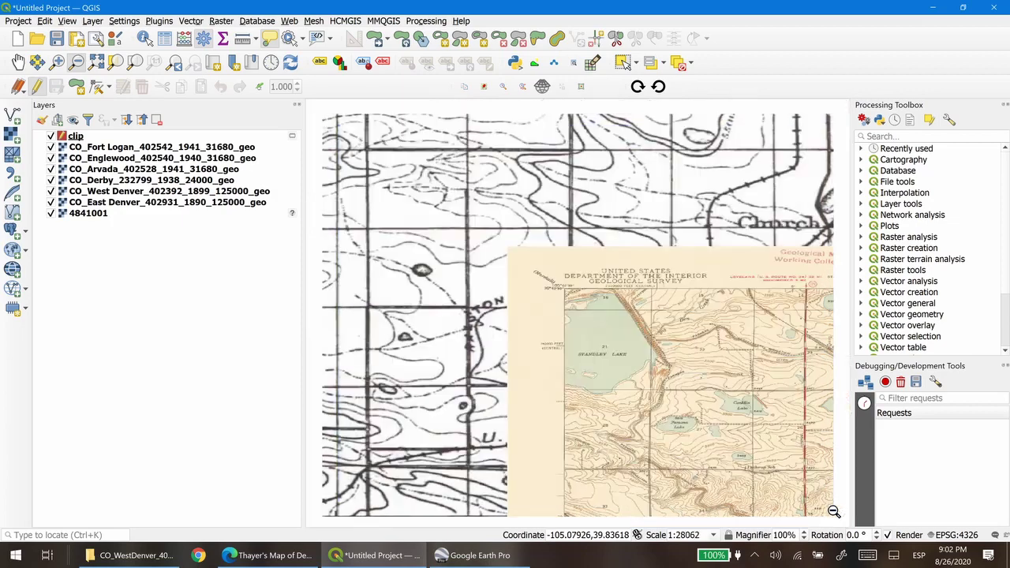
drag(546, 279, 586, 313)
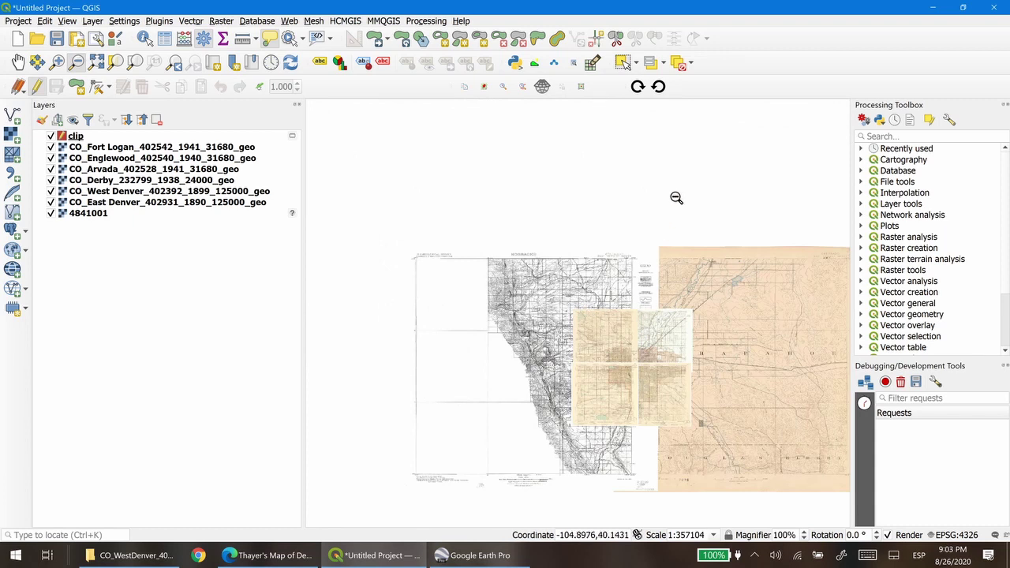
click(57, 62)
drag(569, 304, 593, 325)
drag(492, 262, 526, 287)
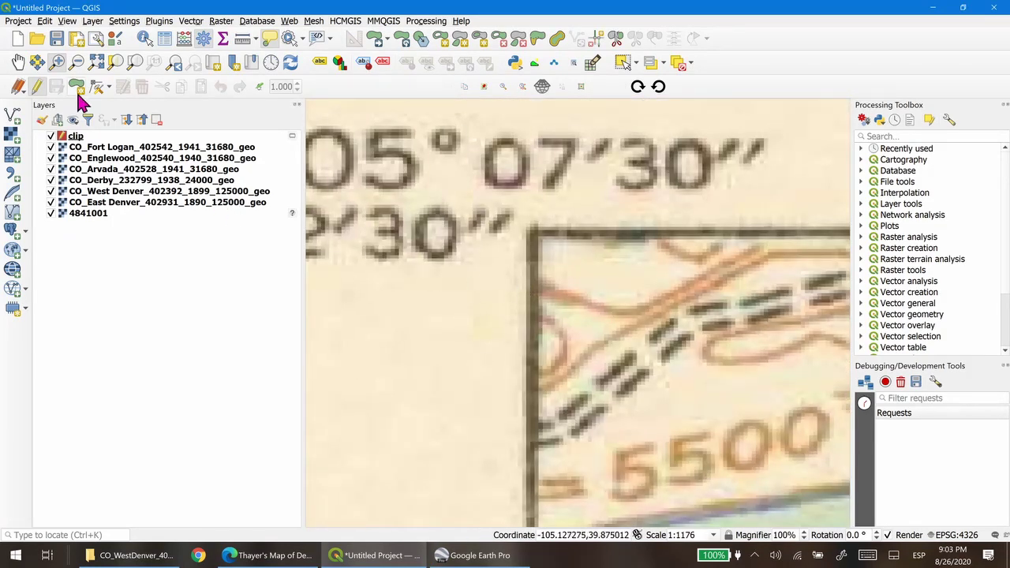
- Begin the clip polygon with vertices on the Arvada quad's northwest neatline corner and top edge
click(79, 90)
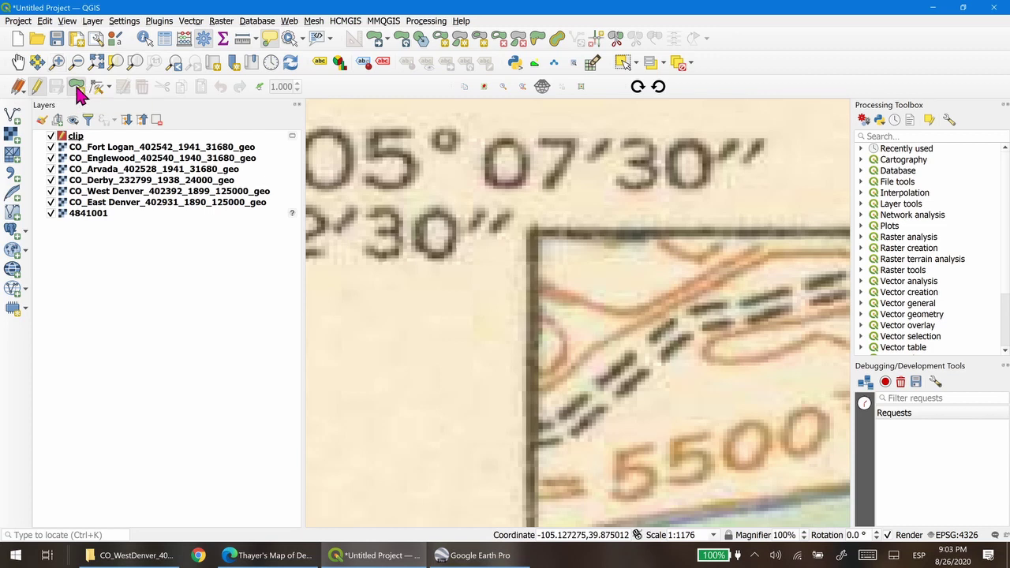
click(535, 234)
scroll(496, 275, up, 1)
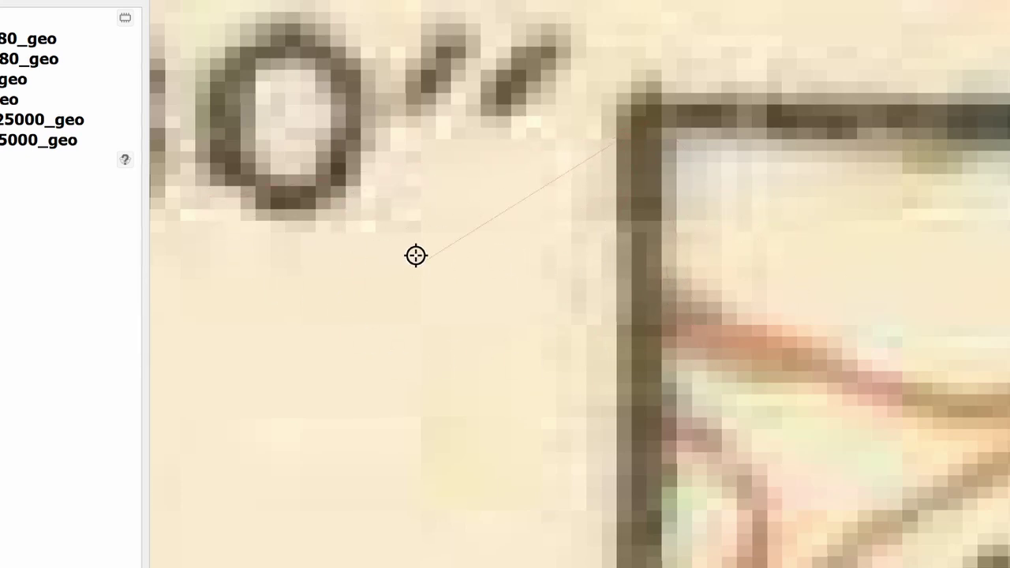
scroll(591, 258, down, 3)
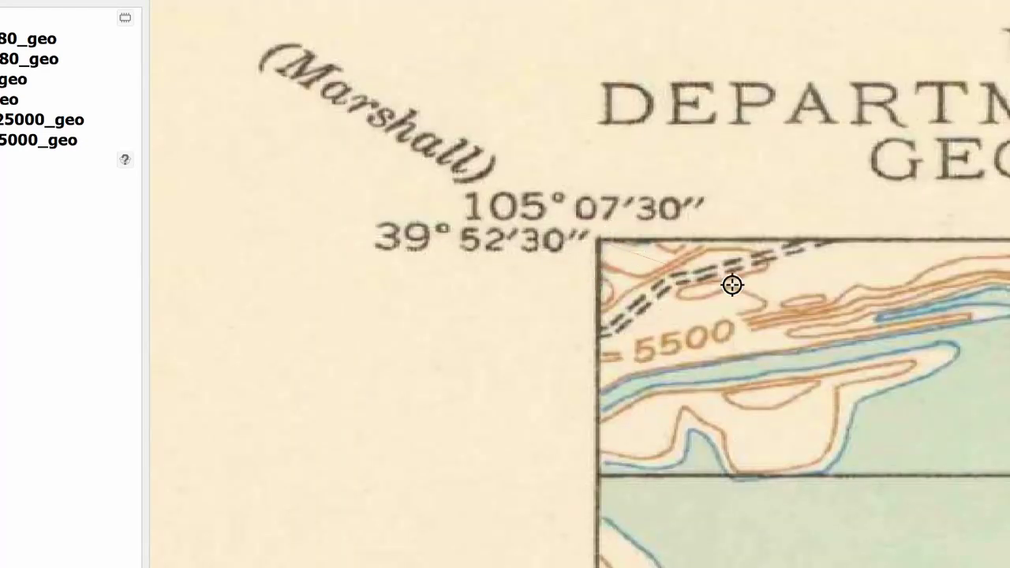
scroll(733, 285, down, 3)
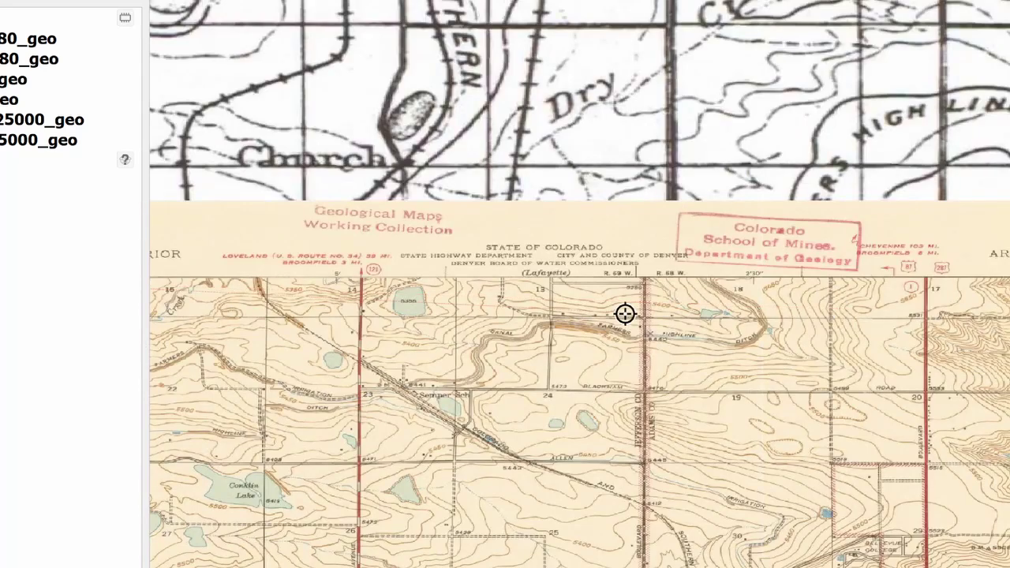
click(625, 313)
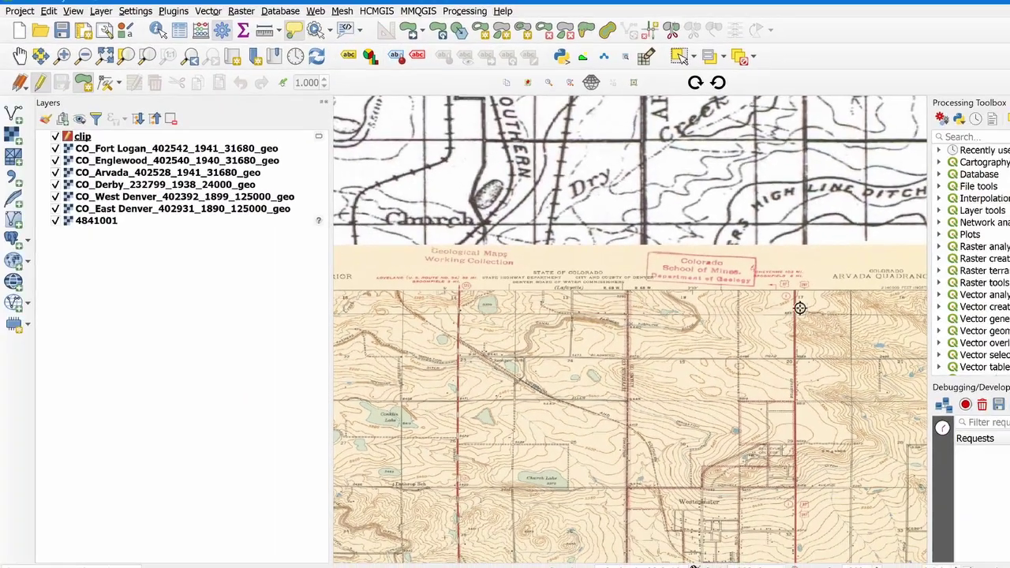
- Pan along the Arvada sheet to bring its top-right corner and bottom into view
drag(903, 303, 423, 302)
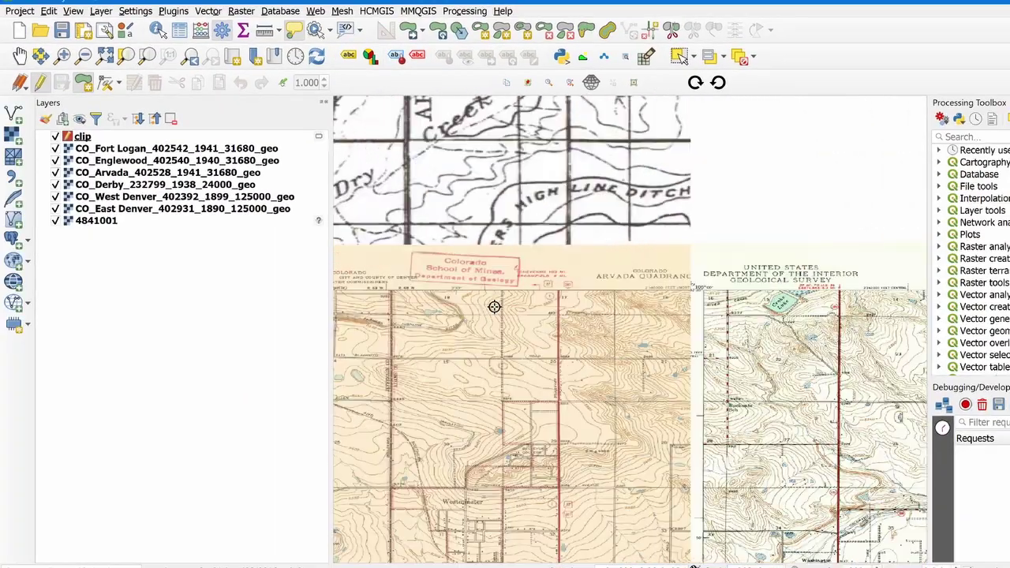
scroll(599, 292, up, 2)
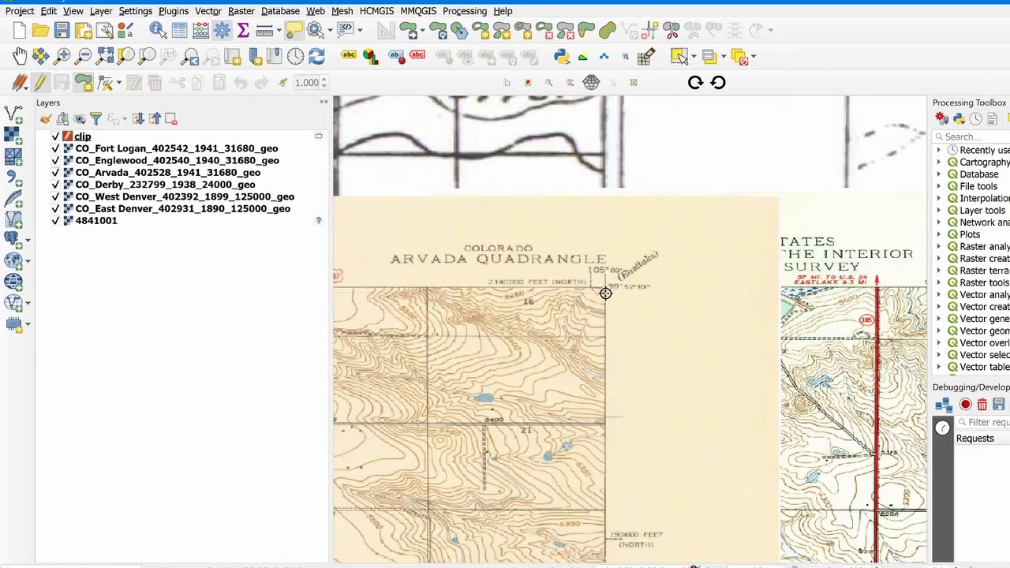
scroll(605, 293, up, 3)
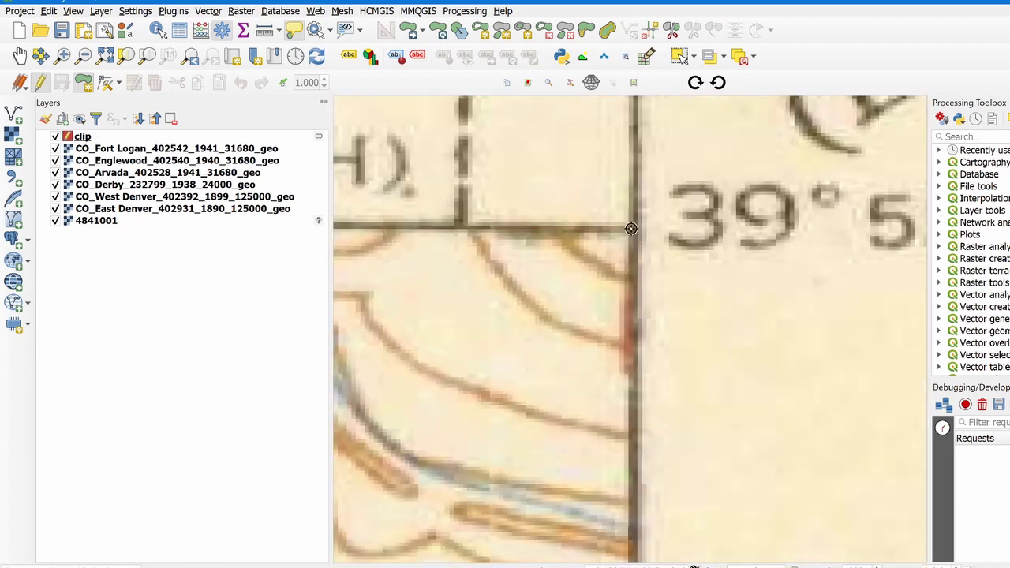
scroll(627, 276, down, 3)
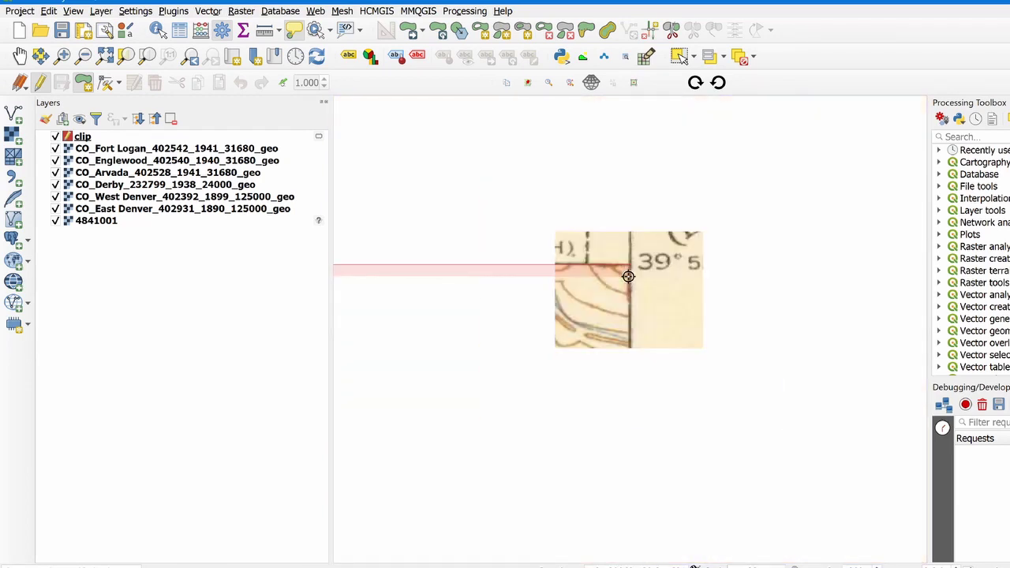
scroll(625, 289, down, 3)
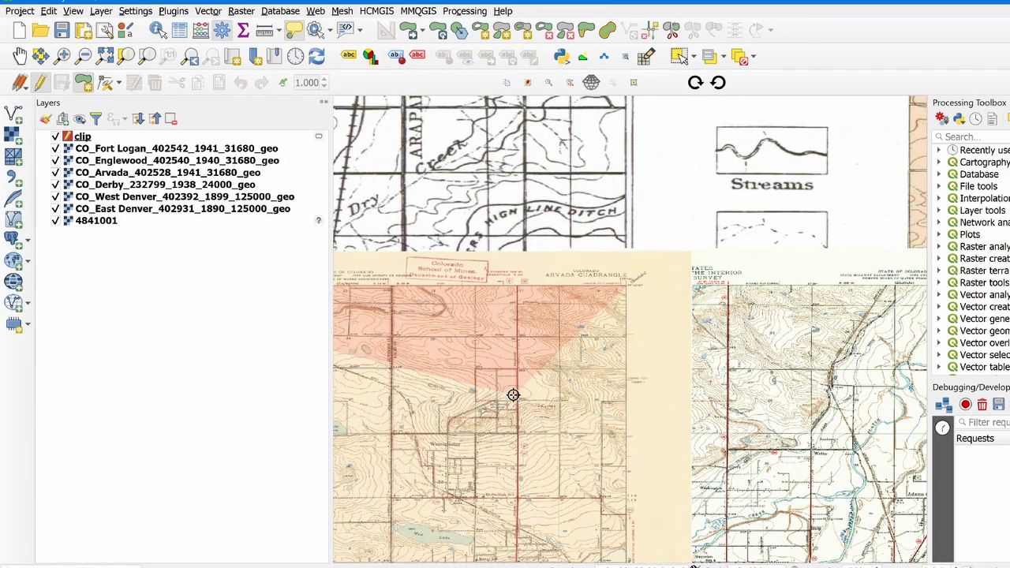
drag(563, 344, 645, 135)
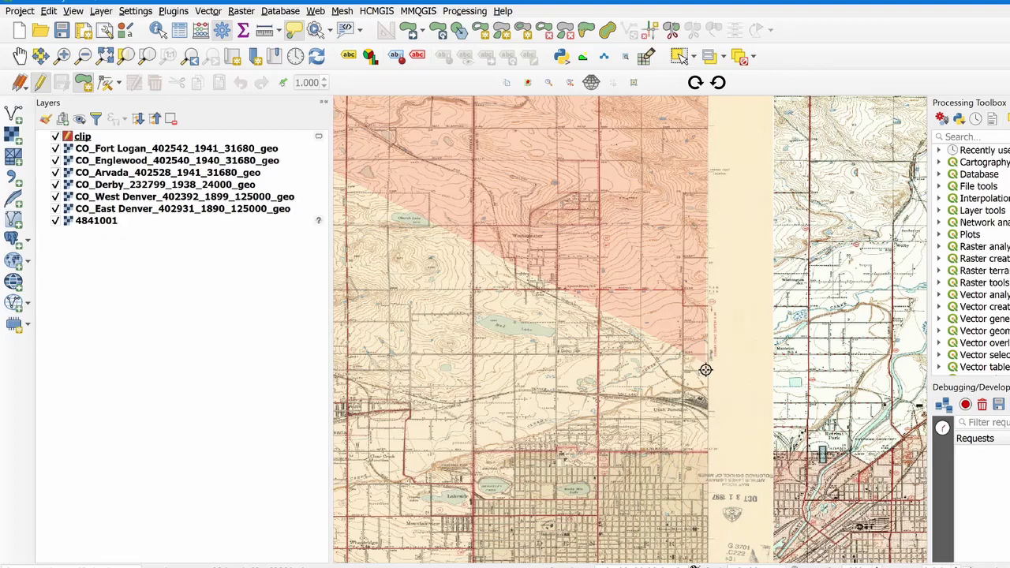
drag(705, 369, 693, 124)
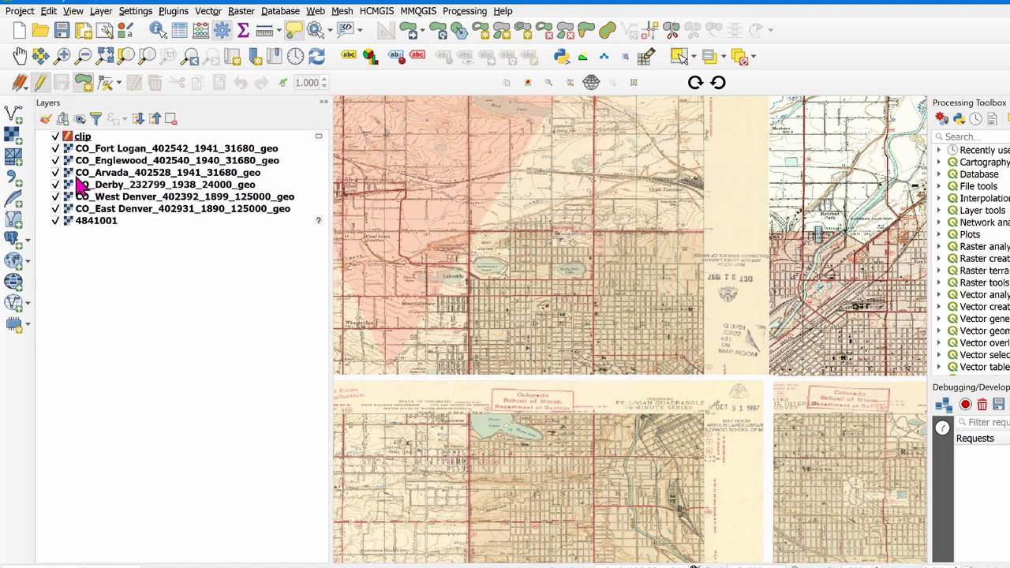
- Hide the Fort Logan, Englewood and Derby sheets, leaving Arvada visible
click(56, 161)
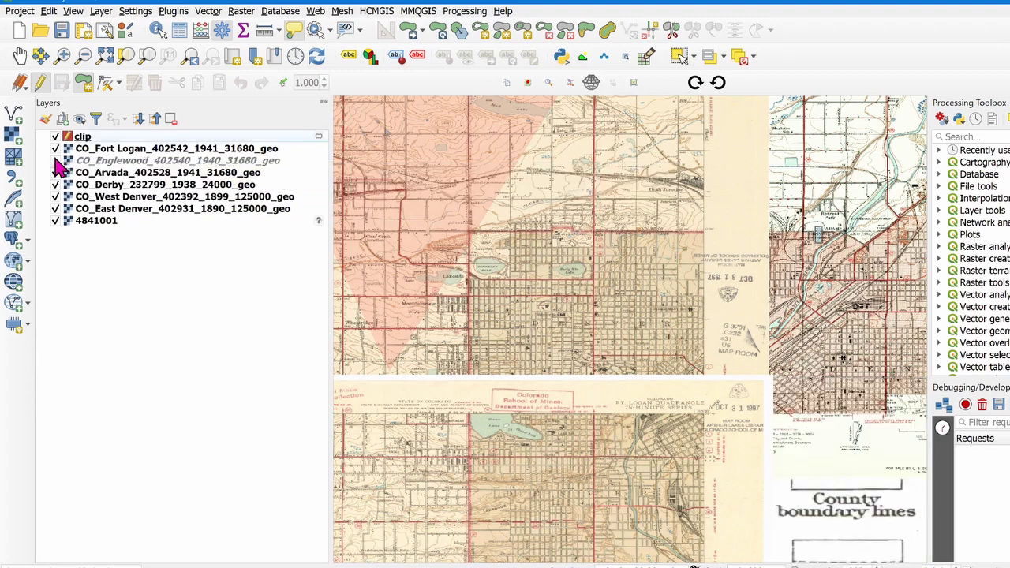
click(56, 172)
click(56, 184)
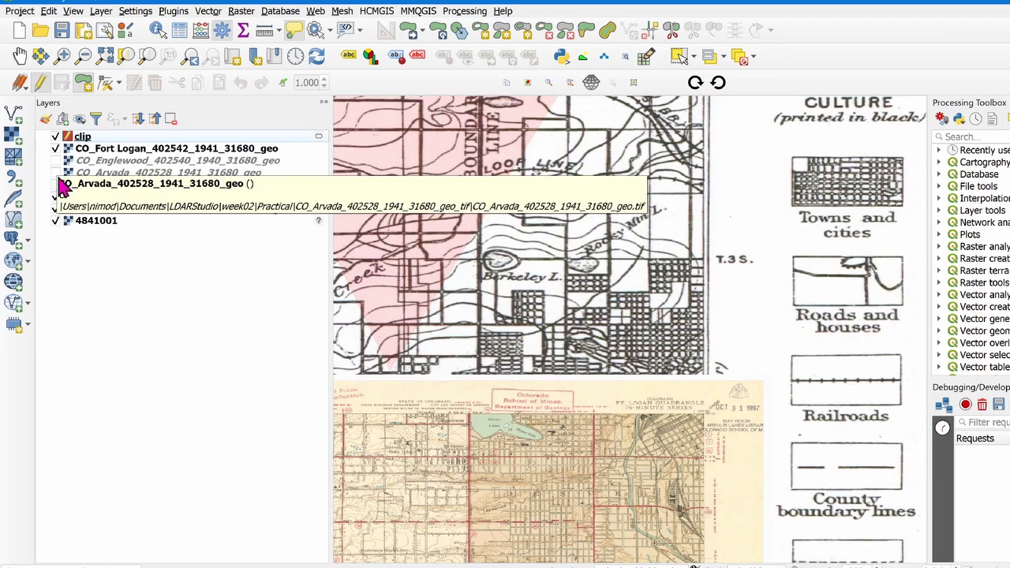
click(56, 149)
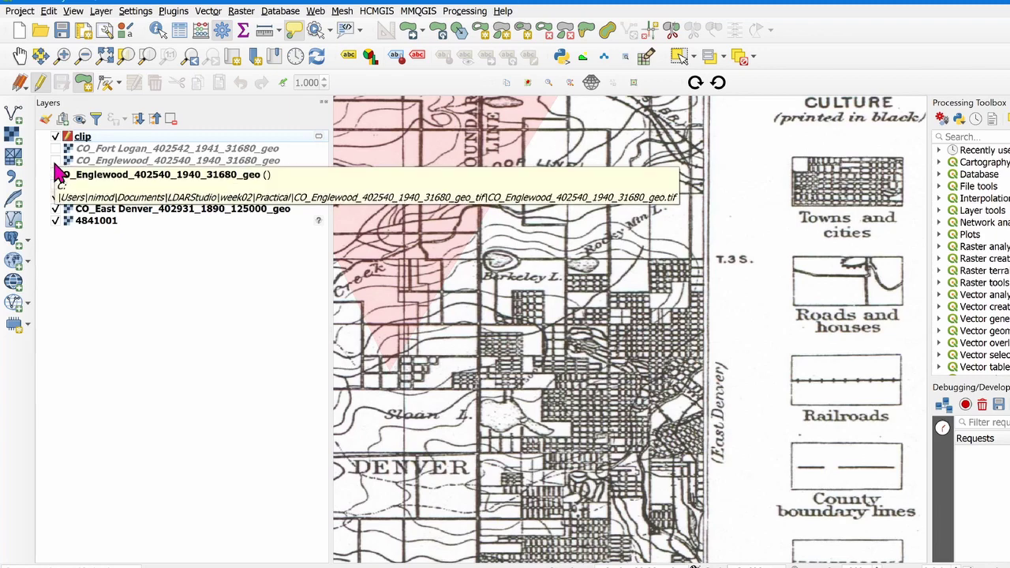
click(56, 161)
click(56, 161)
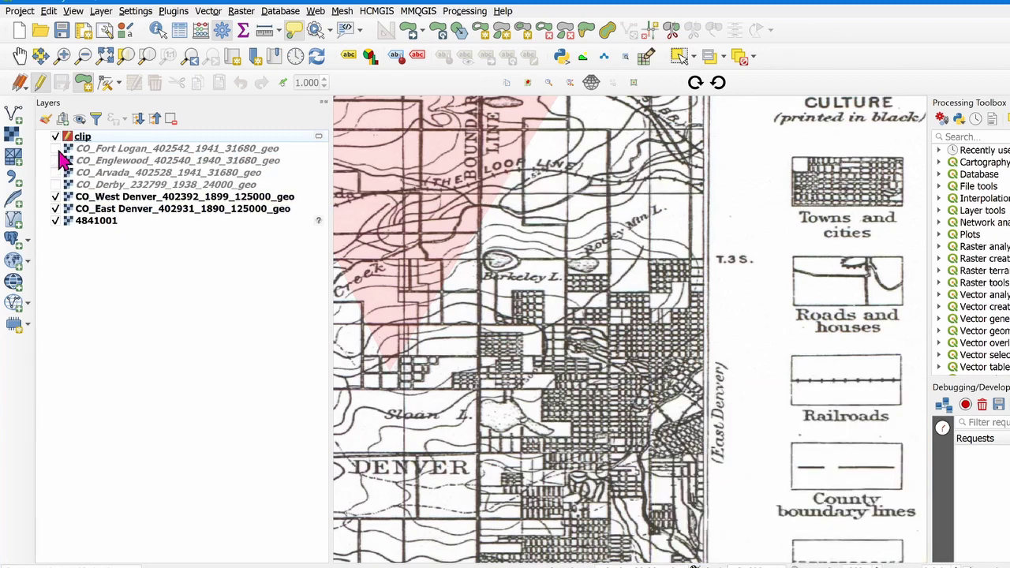
click(56, 172)
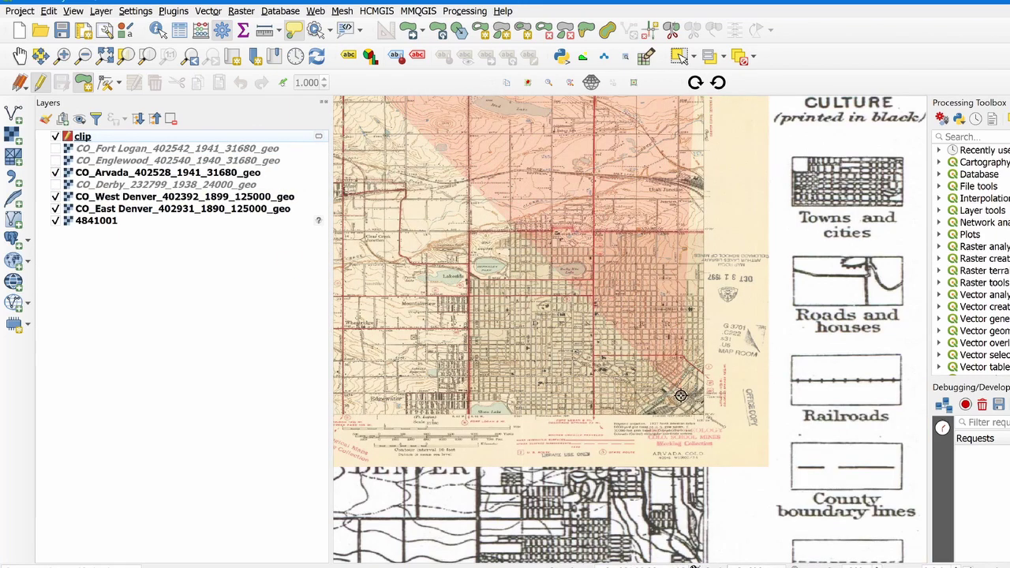
- Place the last vertex on Arvada's bottom-left neatline corner and finish the clip polygon
scroll(705, 399, up, 4)
scroll(706, 399, up, 3)
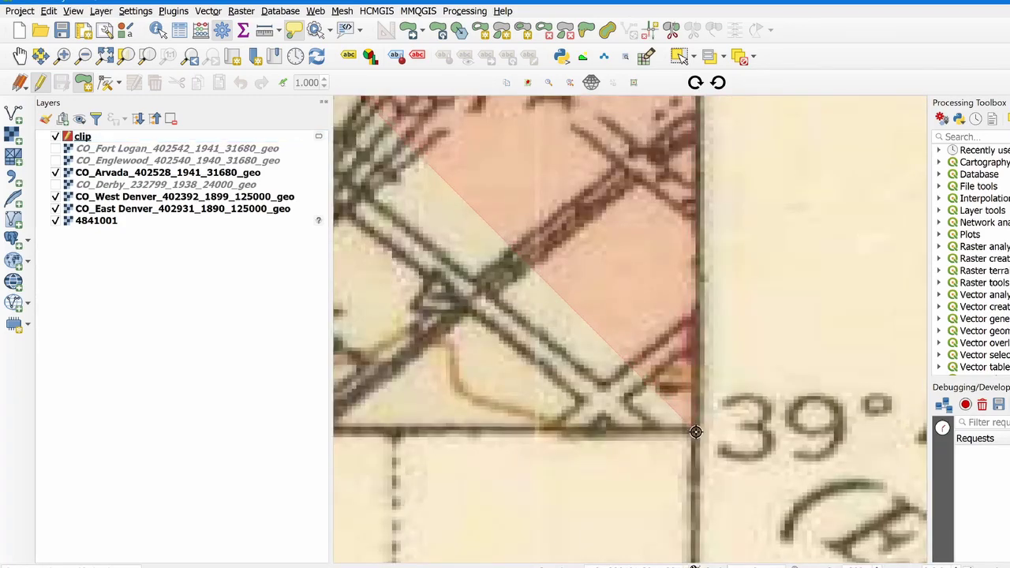
scroll(696, 432, down, 3)
scroll(688, 426, down, 1)
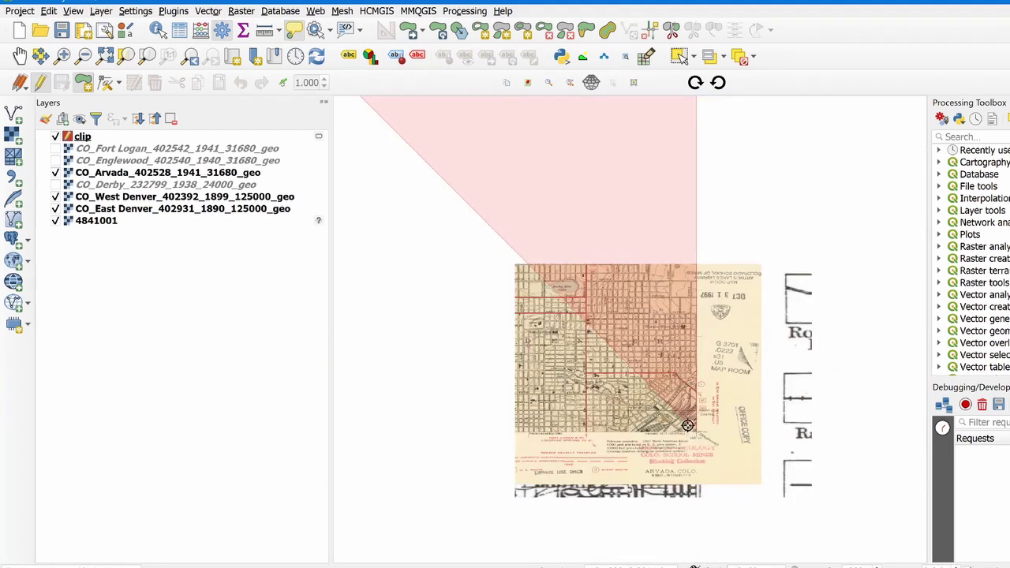
scroll(689, 426, up, 2)
scroll(663, 422, down, 2)
scroll(633, 418, up, 1)
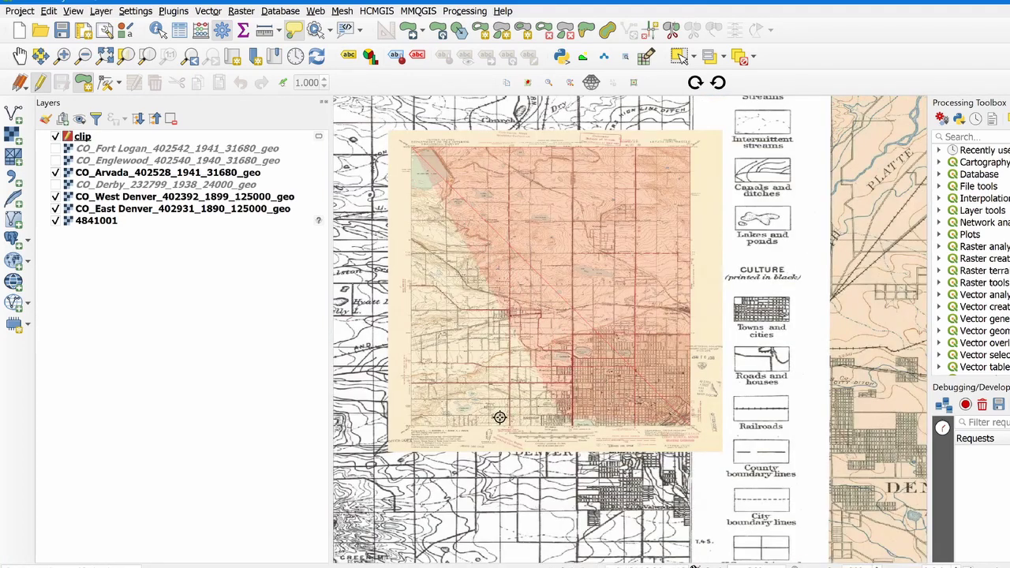
scroll(410, 428, up, 3)
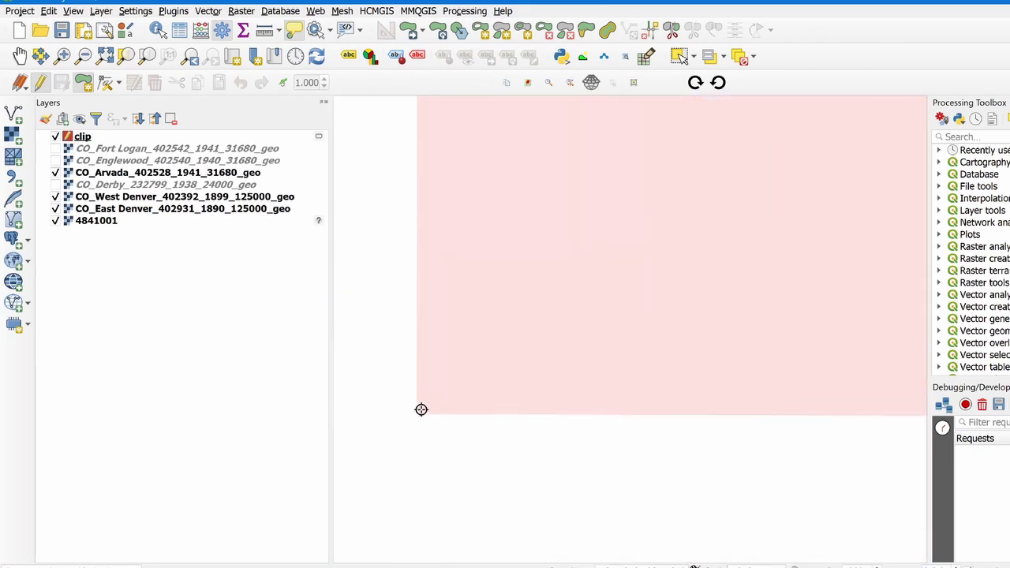
scroll(423, 405, up, 2)
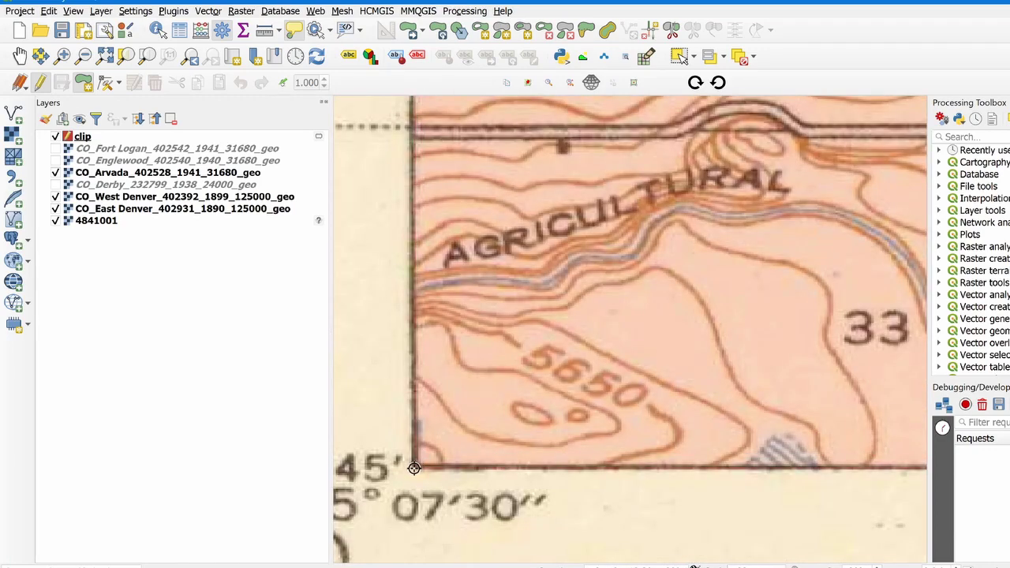
click(410, 468)
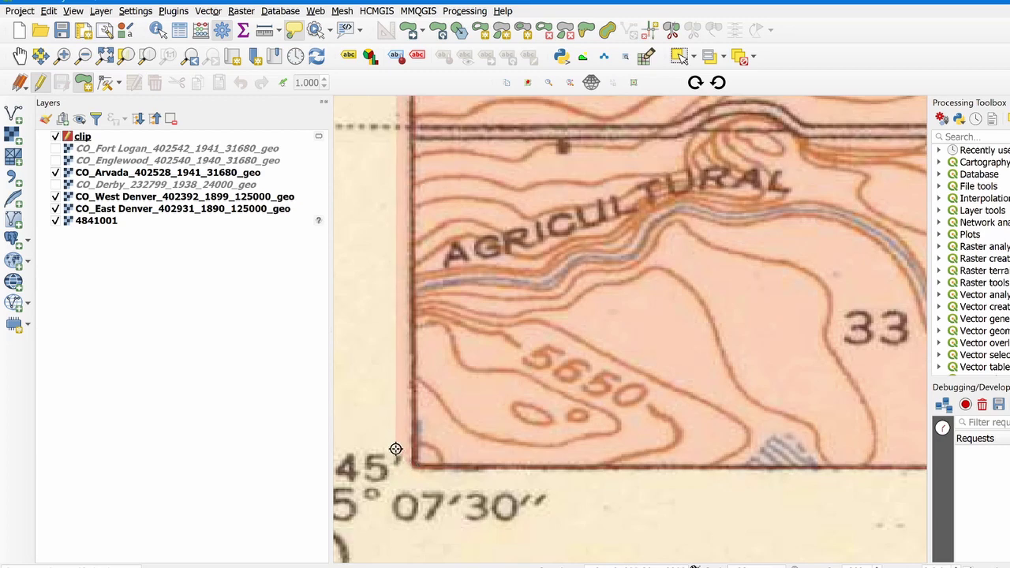
right_click(387, 412)
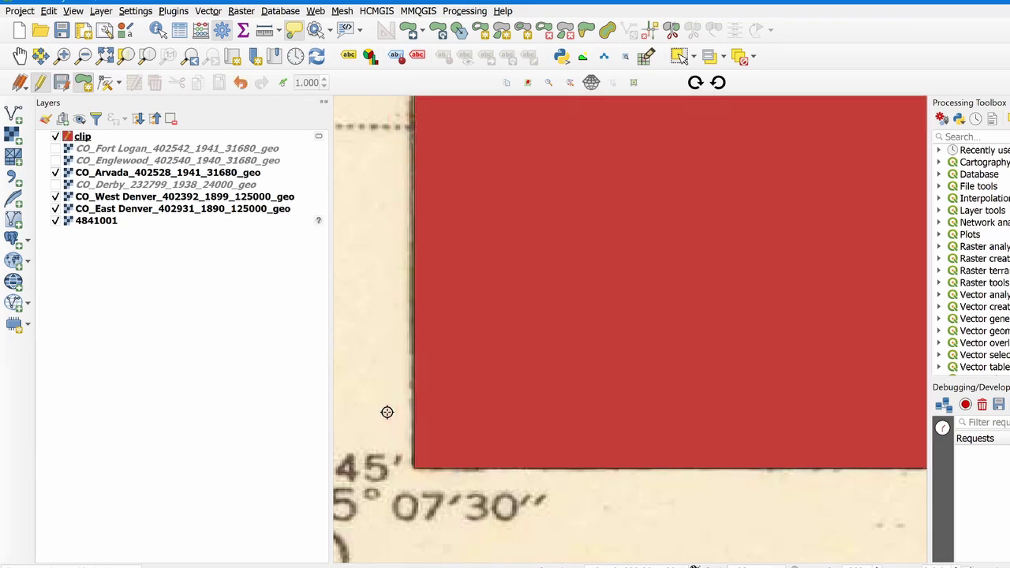
- Stop editing the clip layer, saving the red polygon, and widen the Processing Toolbox panel
scroll(535, 272, down, 3)
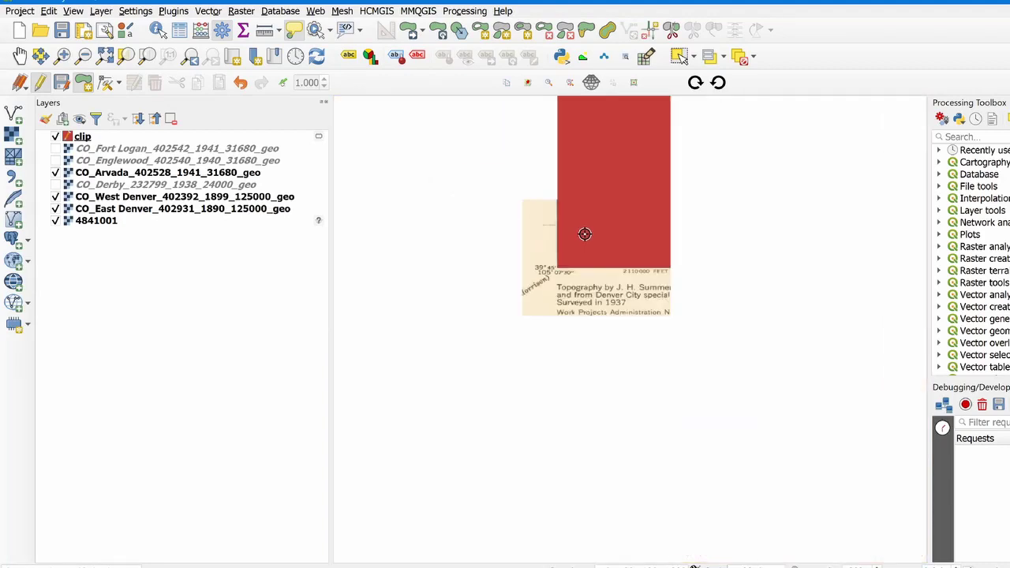
scroll(621, 206, down, 2)
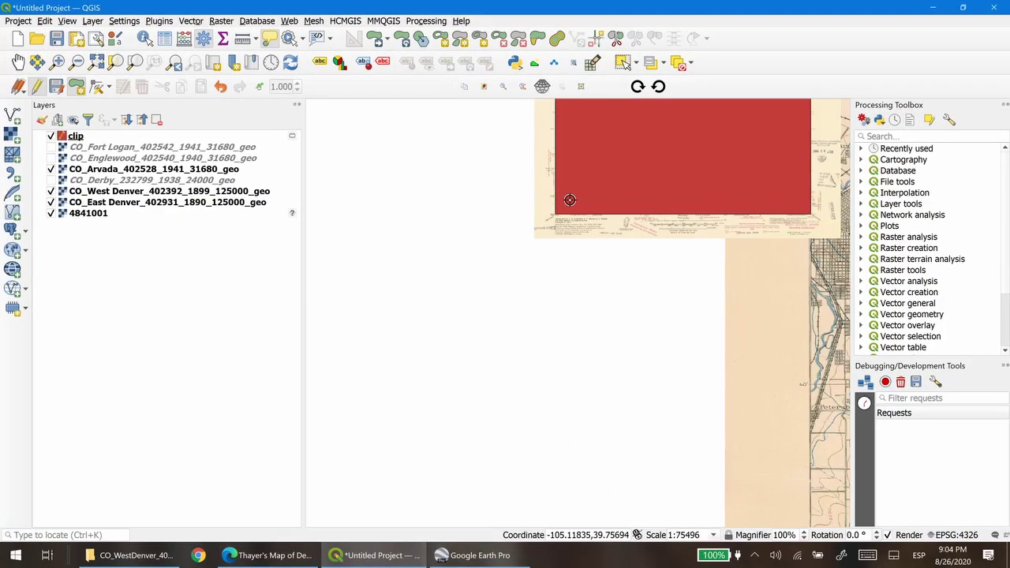
scroll(577, 195, down, 3)
drag(591, 176, 528, 272)
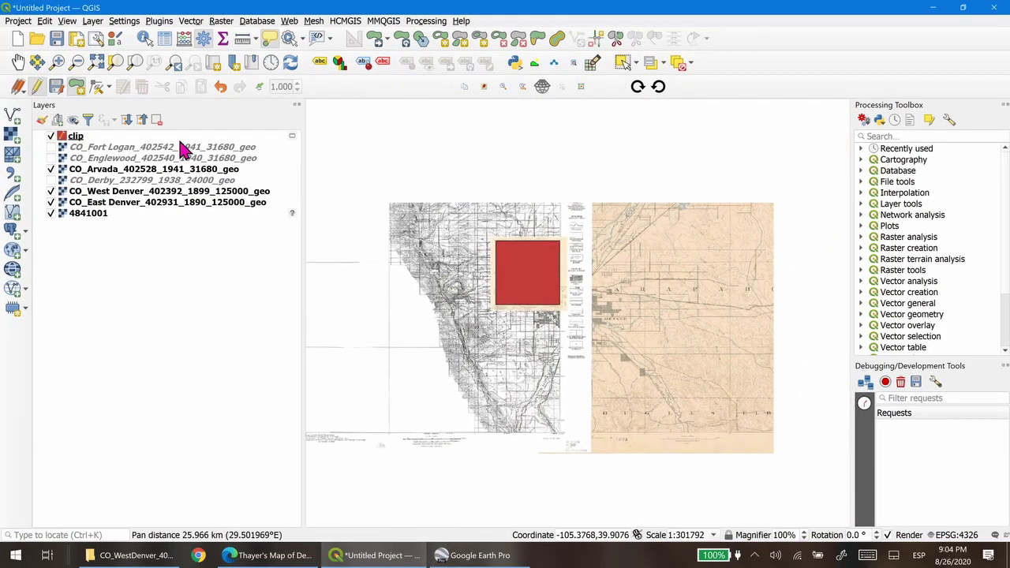
click(37, 87)
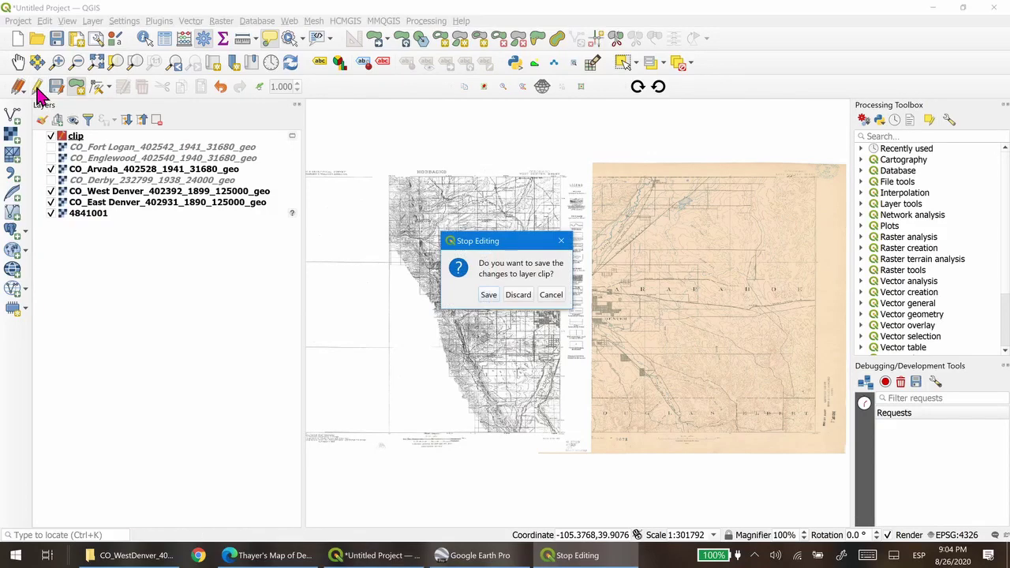
click(488, 297)
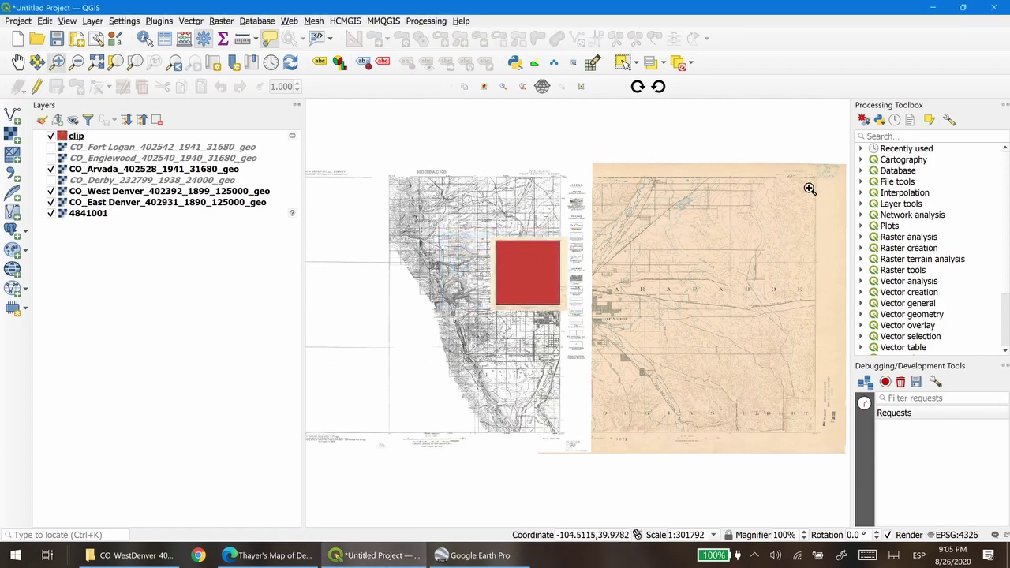
drag(851, 120, 766, 120)
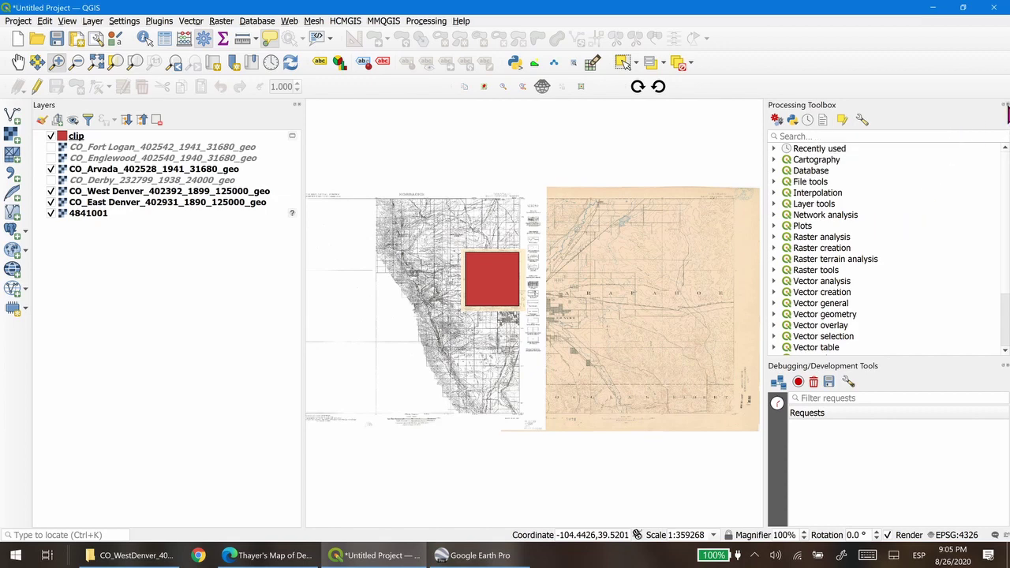
- Reopen the Processing Toolbox, search 'clip', and select GDAL's Clip raster by mask layer
click(1005, 105)
click(1006, 105)
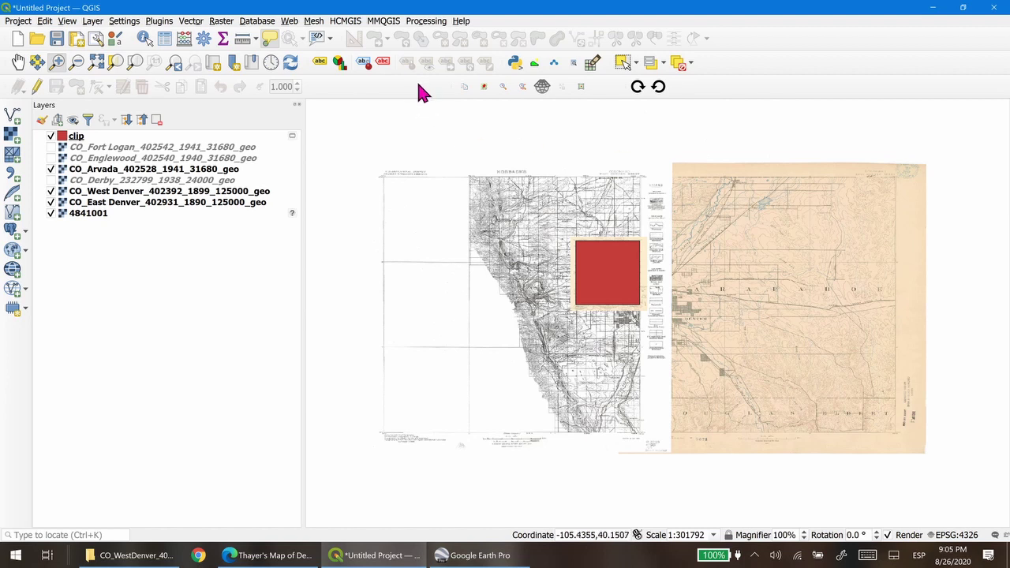
click(426, 21)
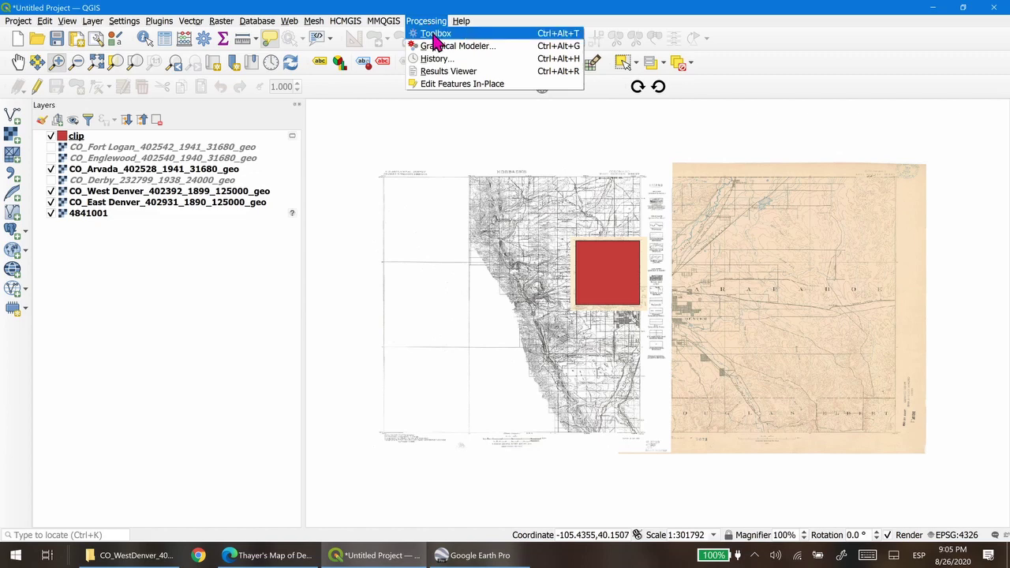
click(436, 35)
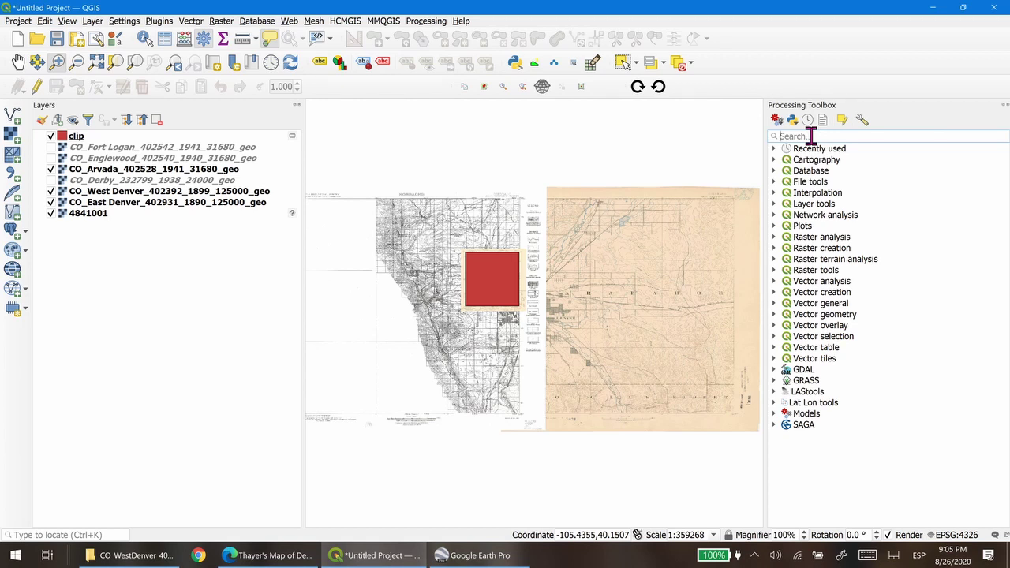
text(clip)
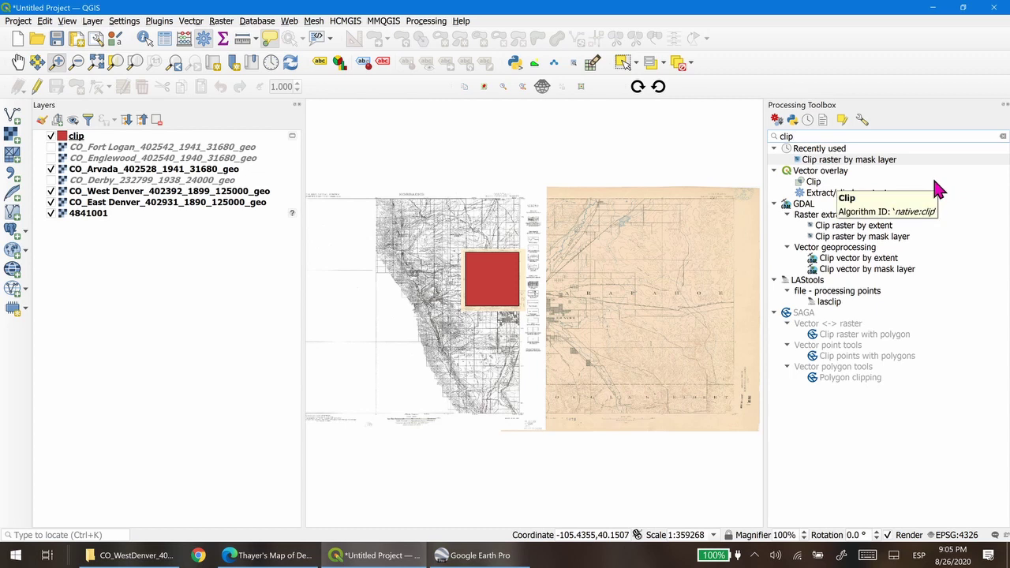
click(801, 206)
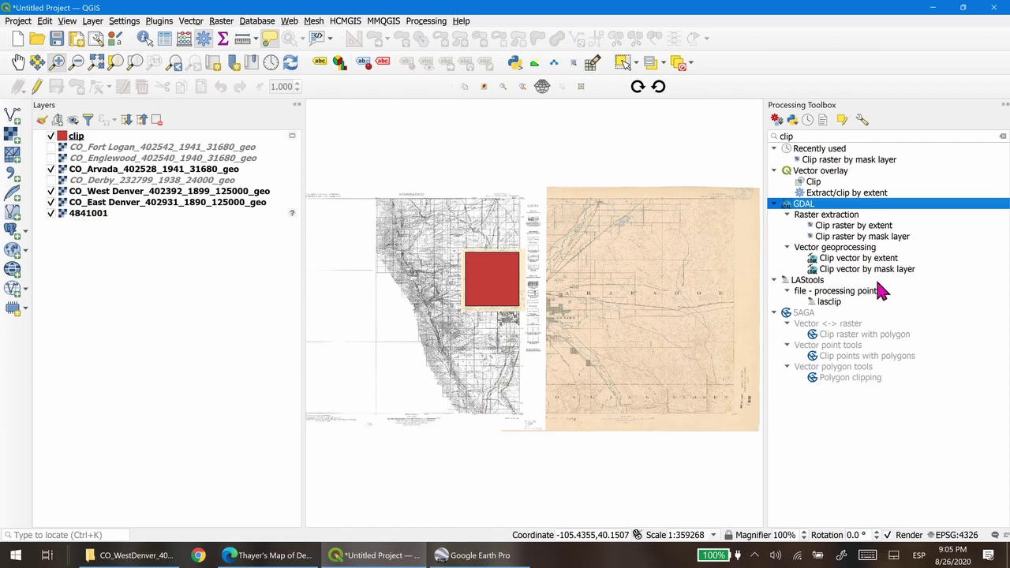
click(838, 237)
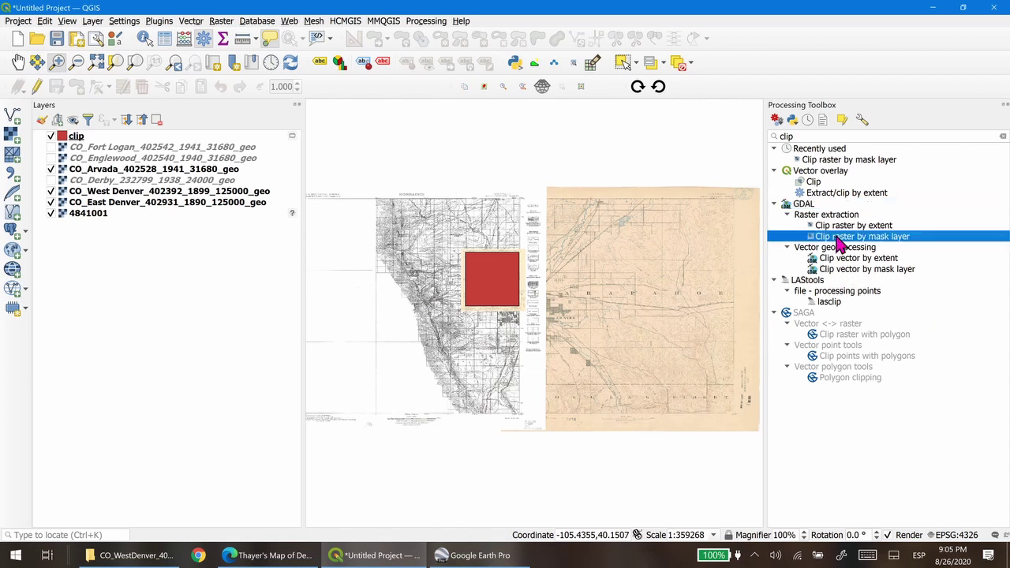
- Open Clip raster by mask layer with CO_Arvada_402528_1941_31680_geo as the input layer
double_click(841, 238)
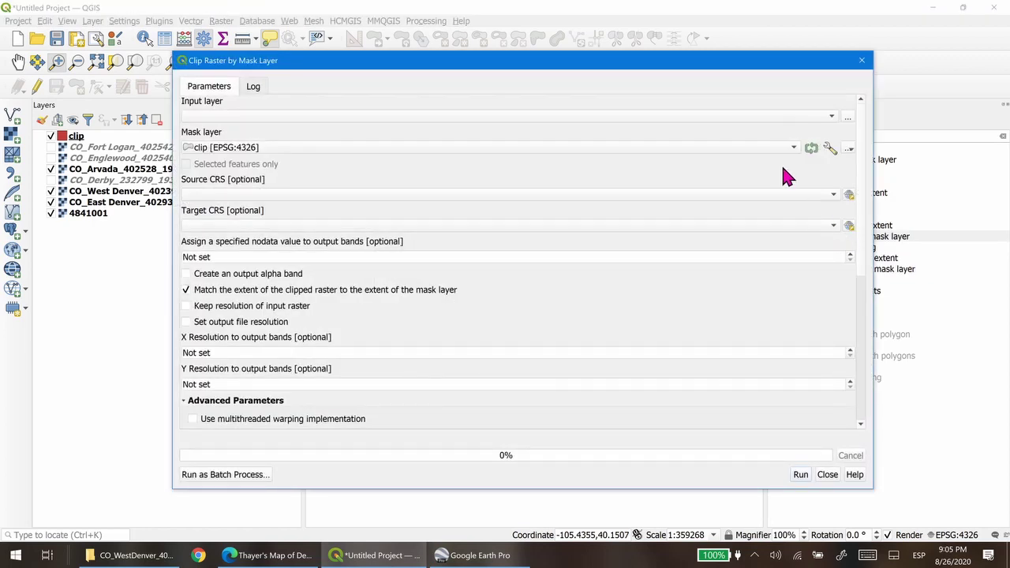
click(291, 117)
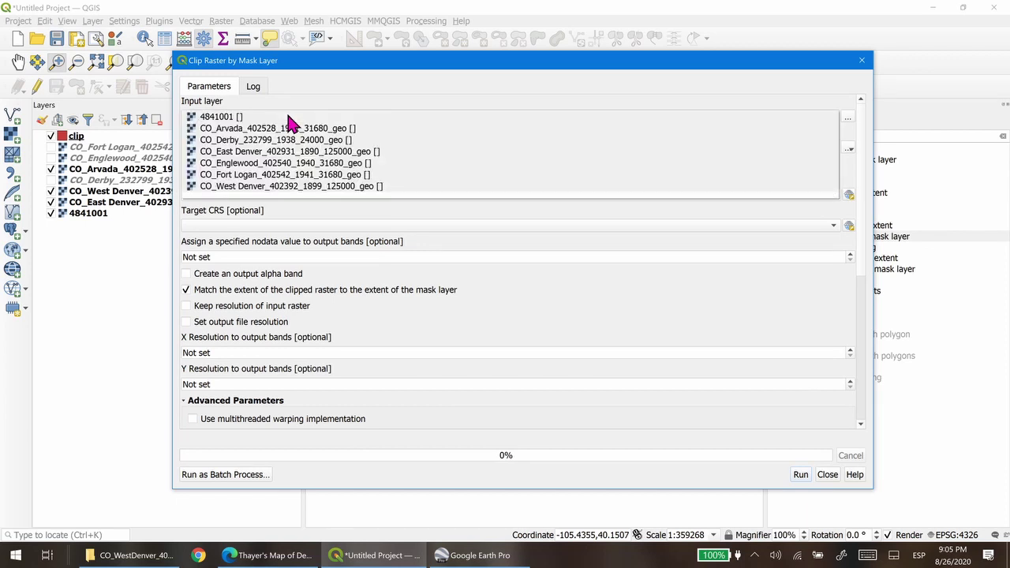
click(266, 128)
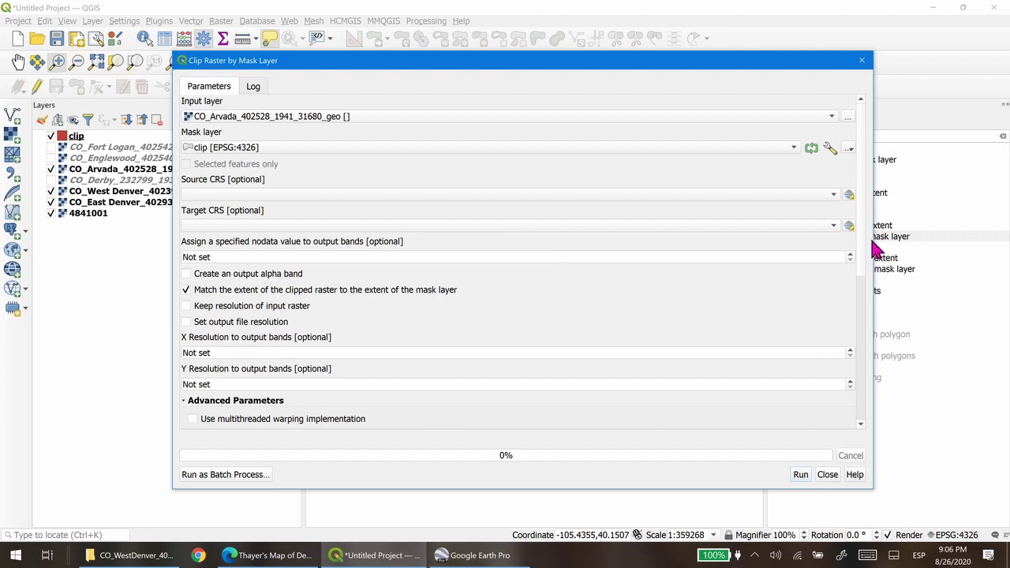
drag(861, 249, 852, 407)
- Keep the clipped output as a temporary file and run the clip on the Arvada quad
click(208, 344)
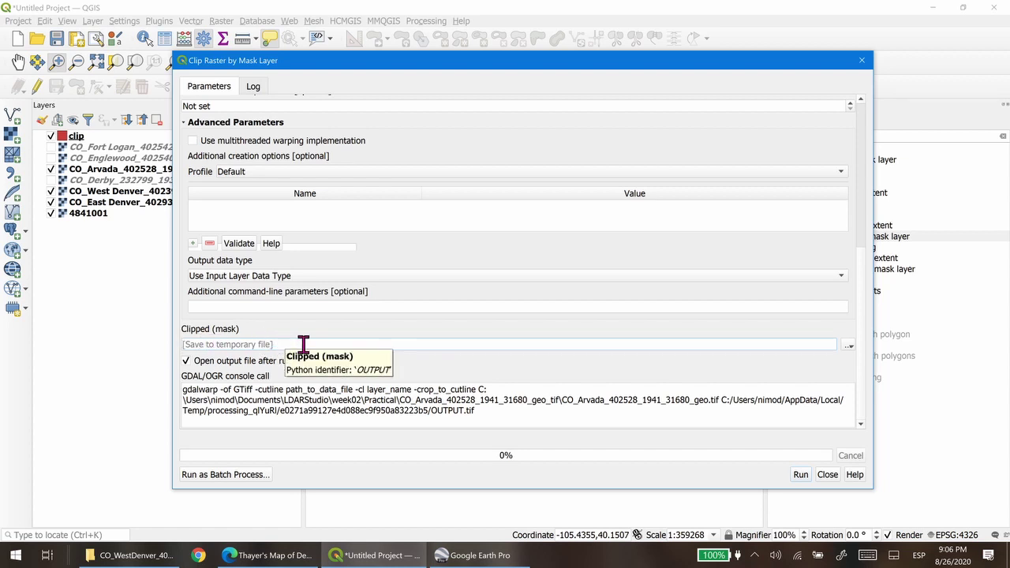
click(849, 347)
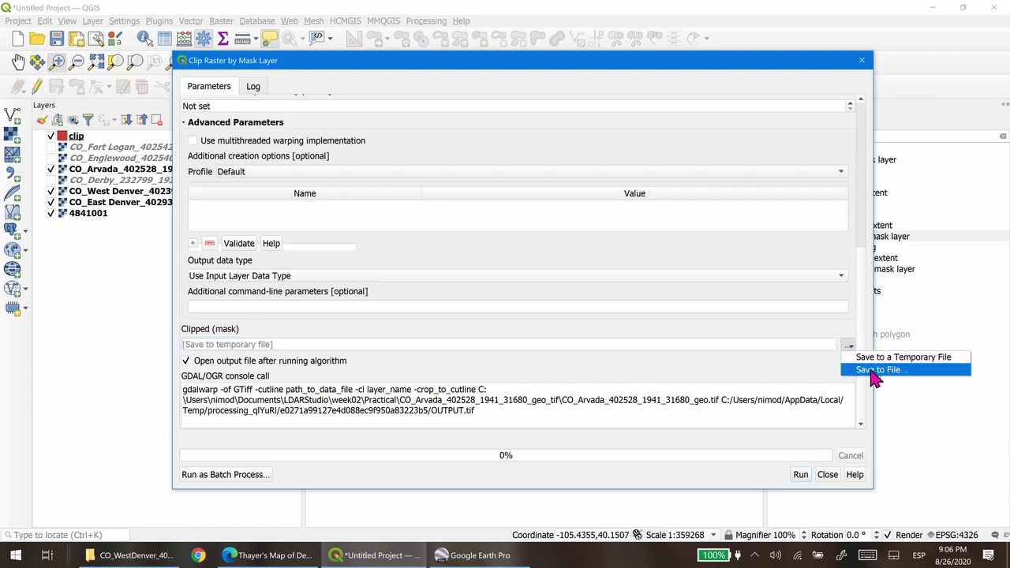
click(872, 370)
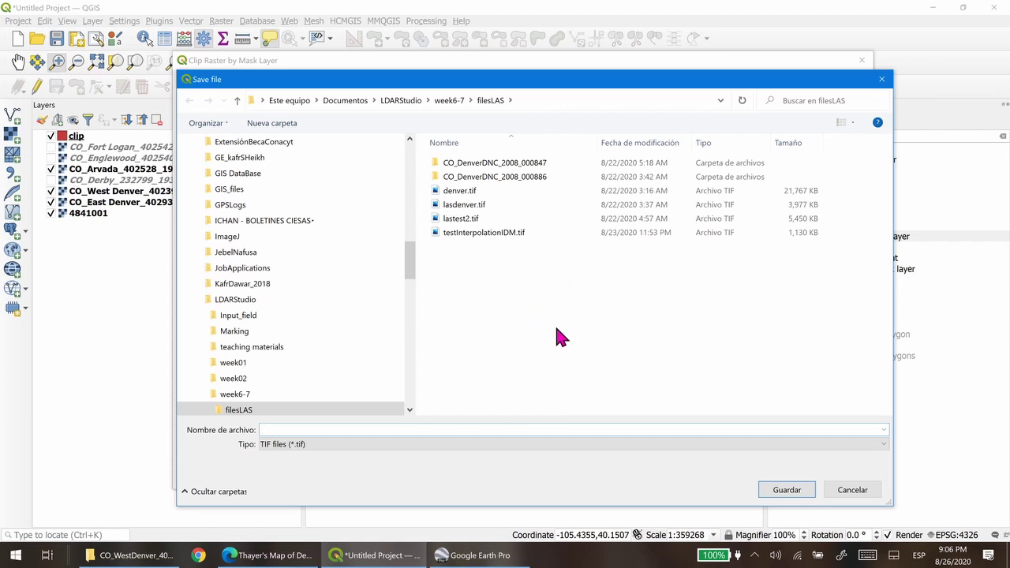
click(285, 444)
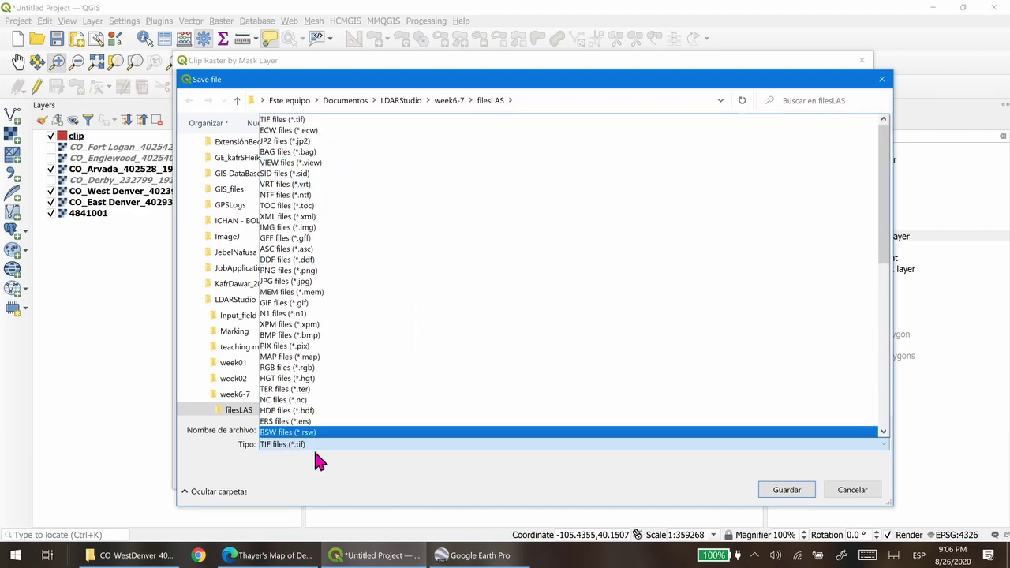
click(313, 442)
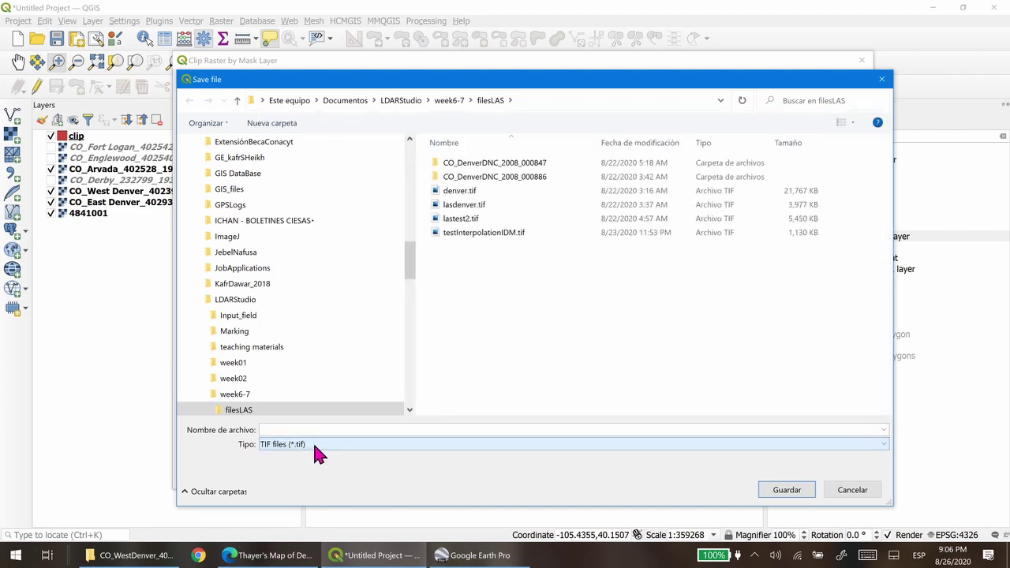
click(852, 491)
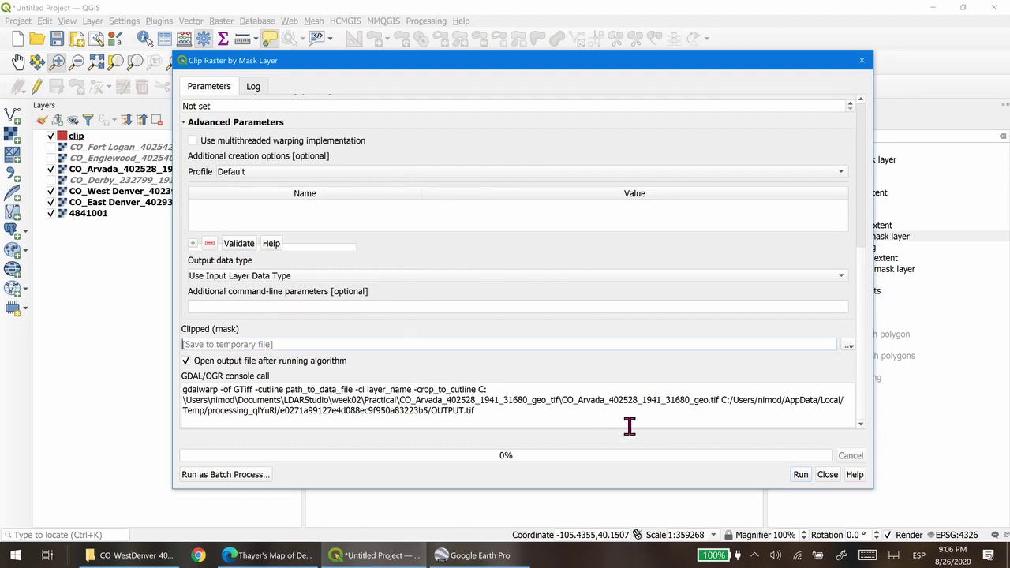
click(801, 474)
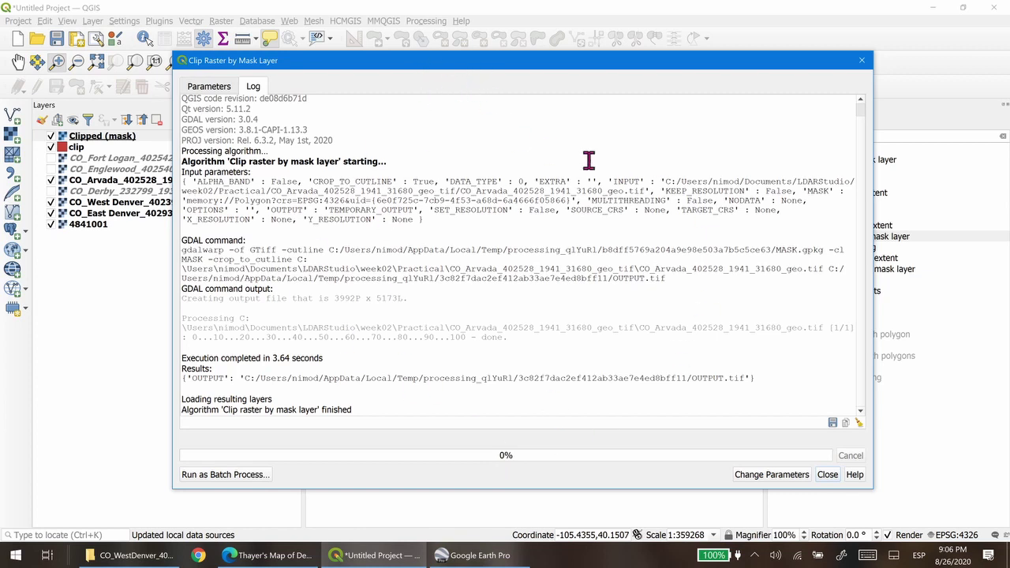
- Zoom into the clipped Arvada area and place CO_Arvada, visible again, directly beneath Clipped (mask)
click(828, 474)
drag(446, 237, 546, 332)
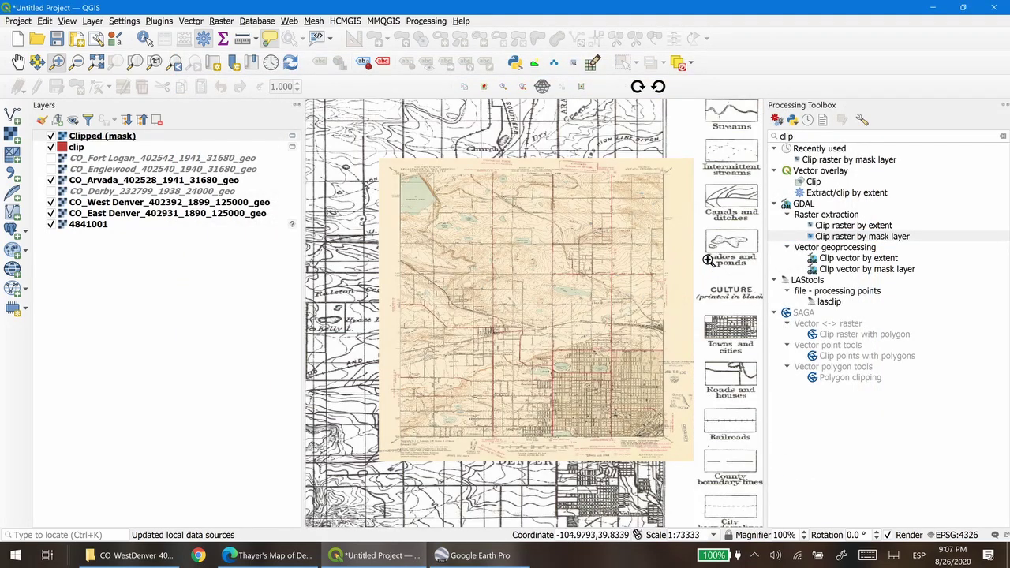
click(52, 148)
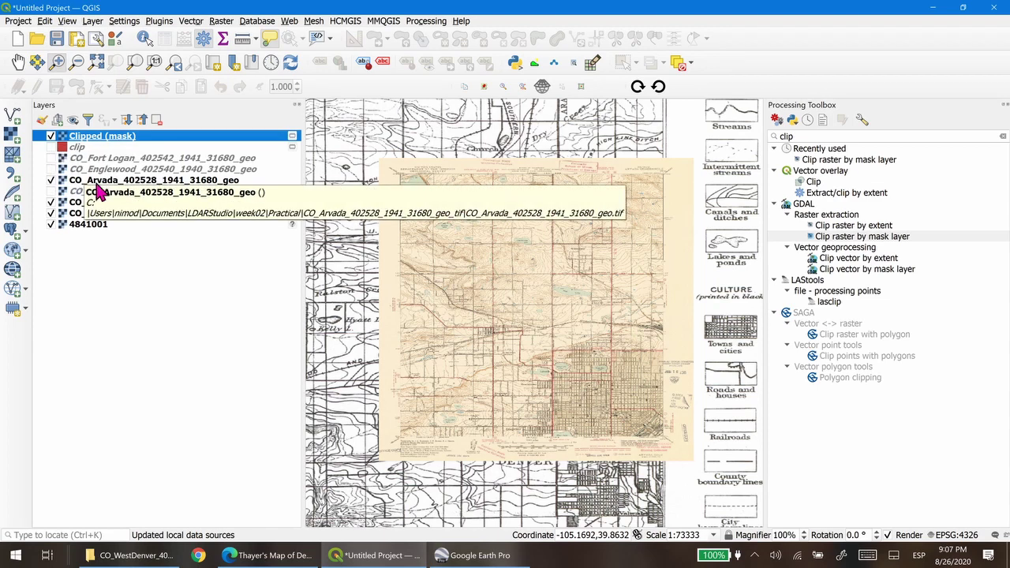
click(51, 181)
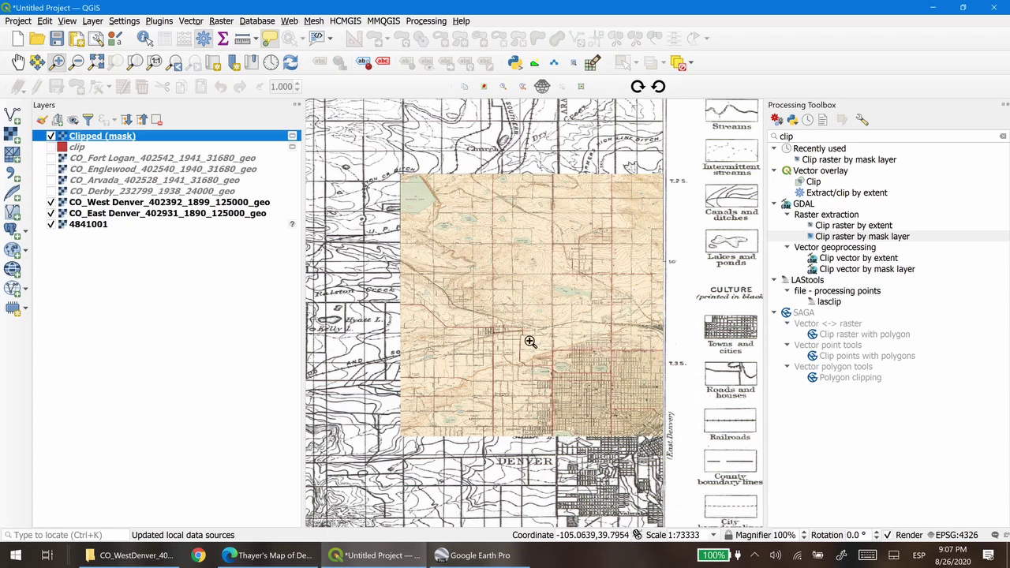
drag(102, 180, 119, 144)
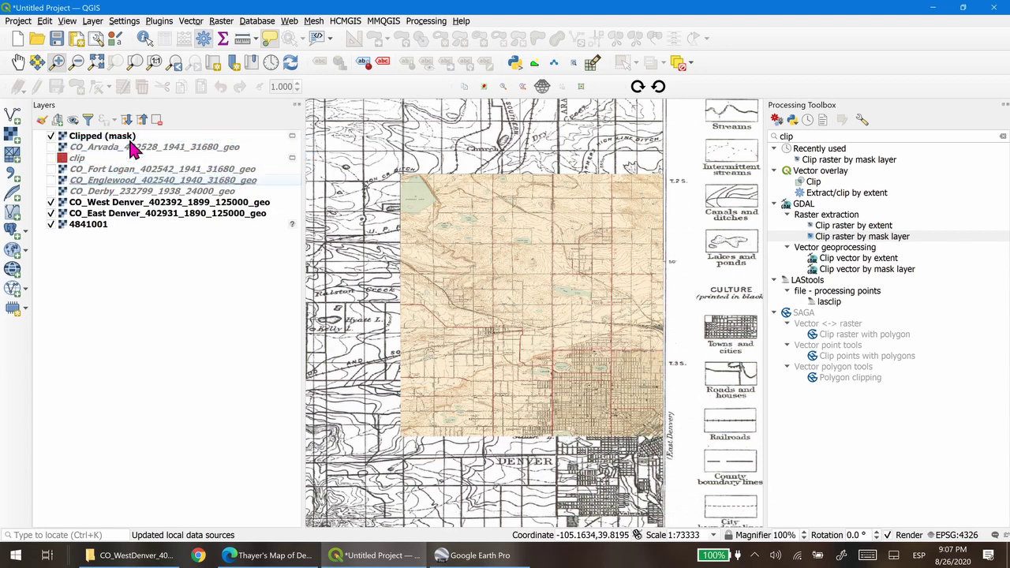
click(52, 147)
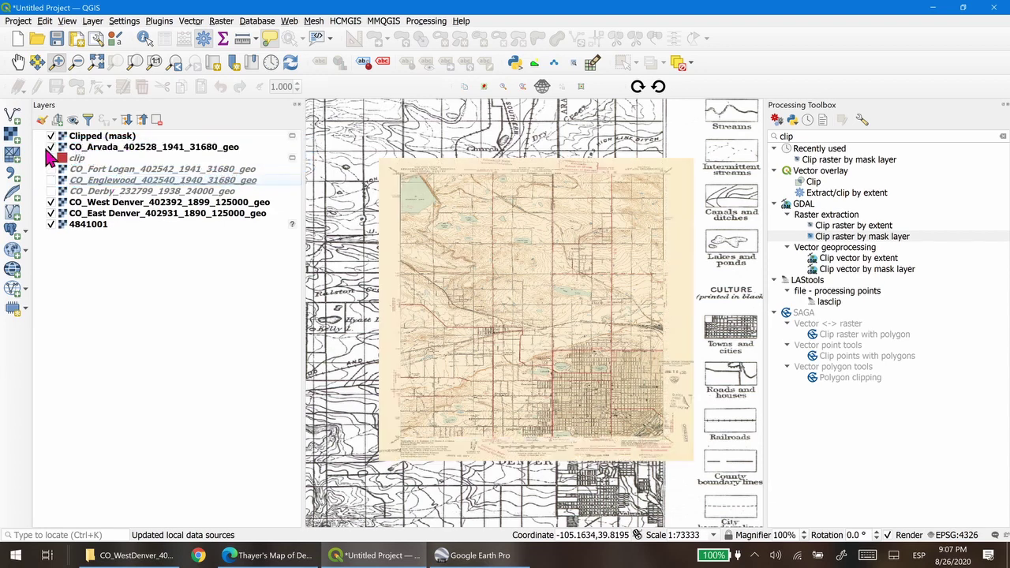
- Rename the Clipped (mask) layer to 'arvada'
right_click(101, 139)
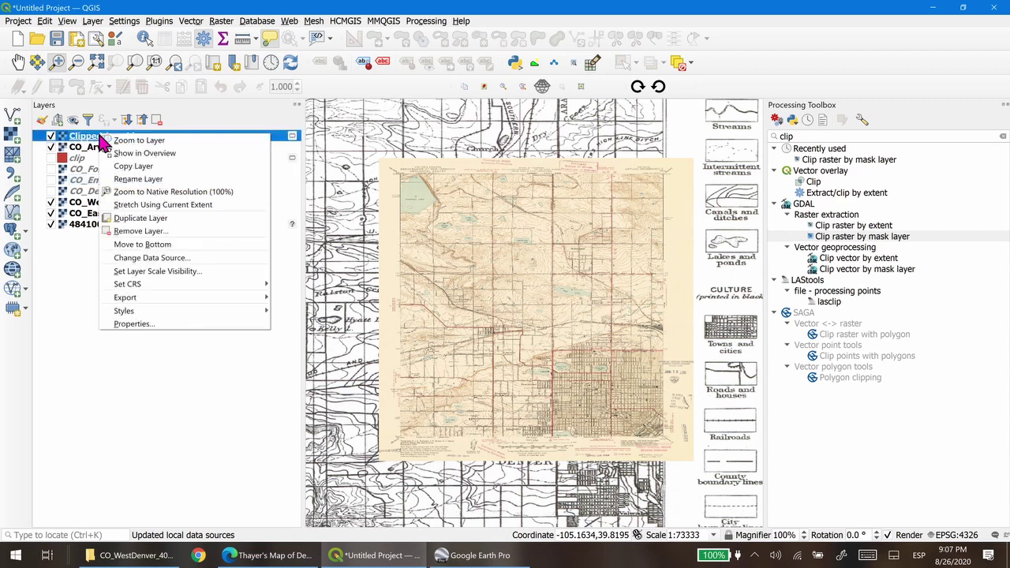
click(162, 179)
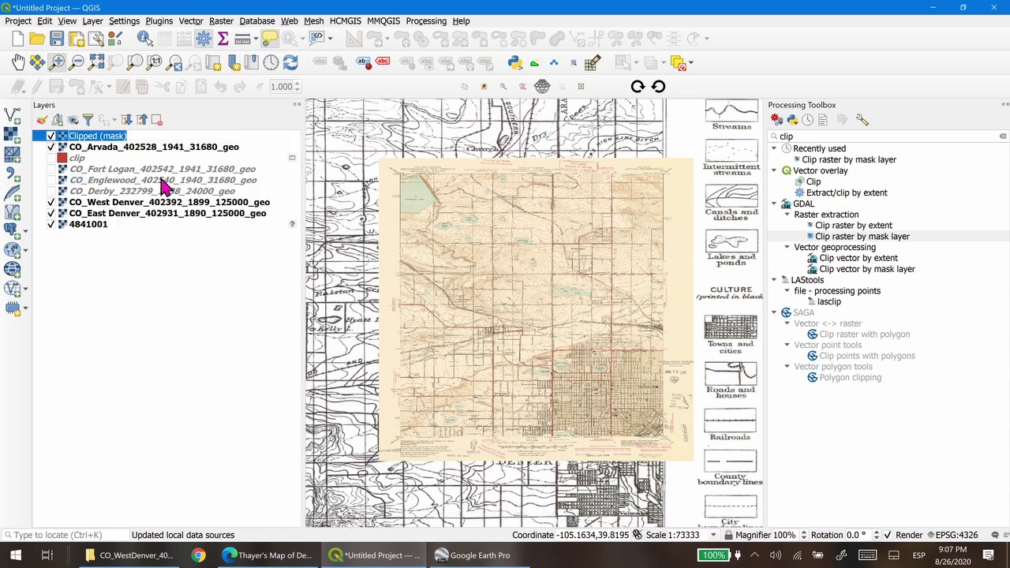
text(arvada)
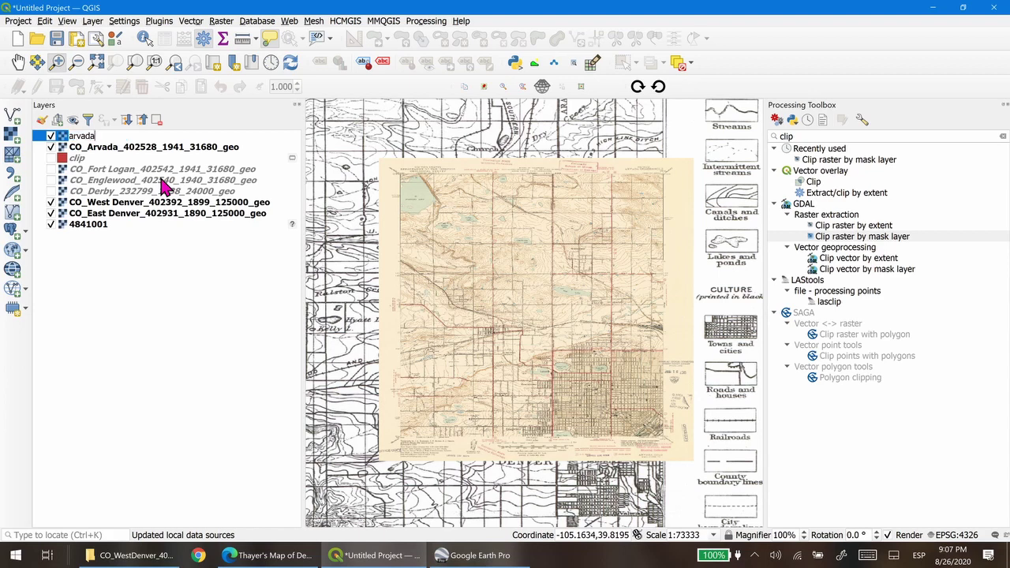
key(Return)
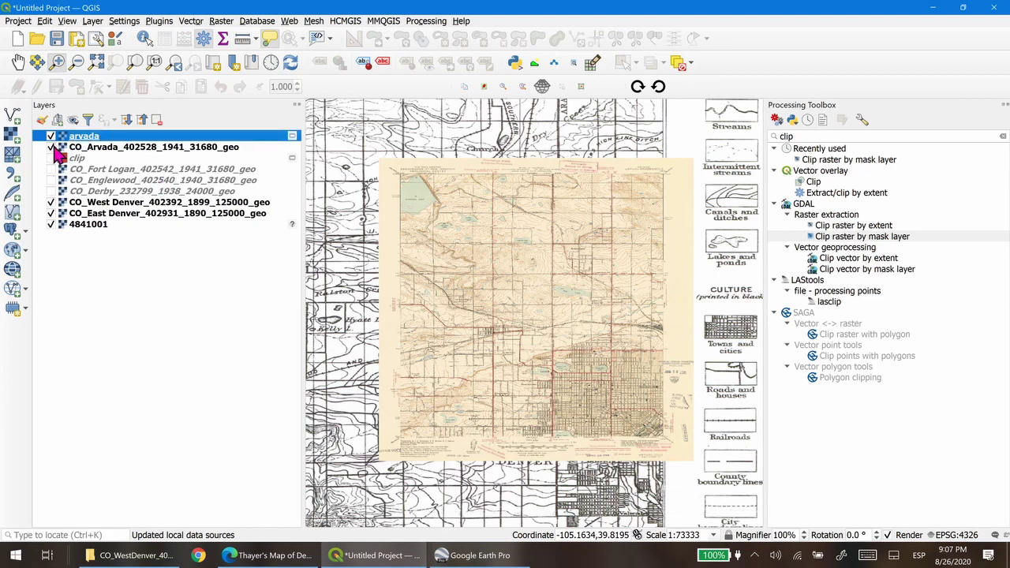
- Hide both Arvada layers, then show and centre the Fort Logan quad with the clip polygon
click(51, 147)
click(51, 136)
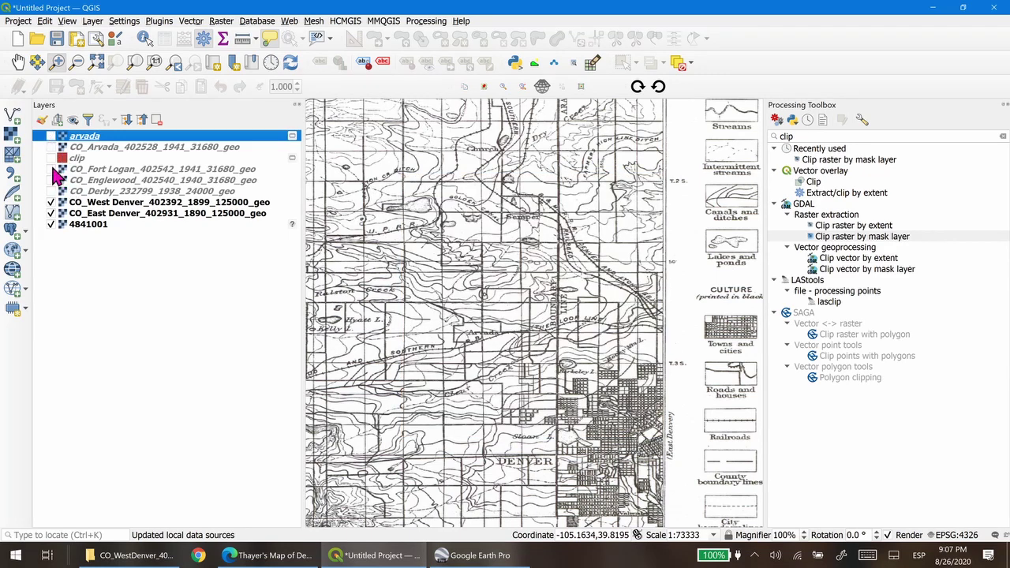
click(51, 169)
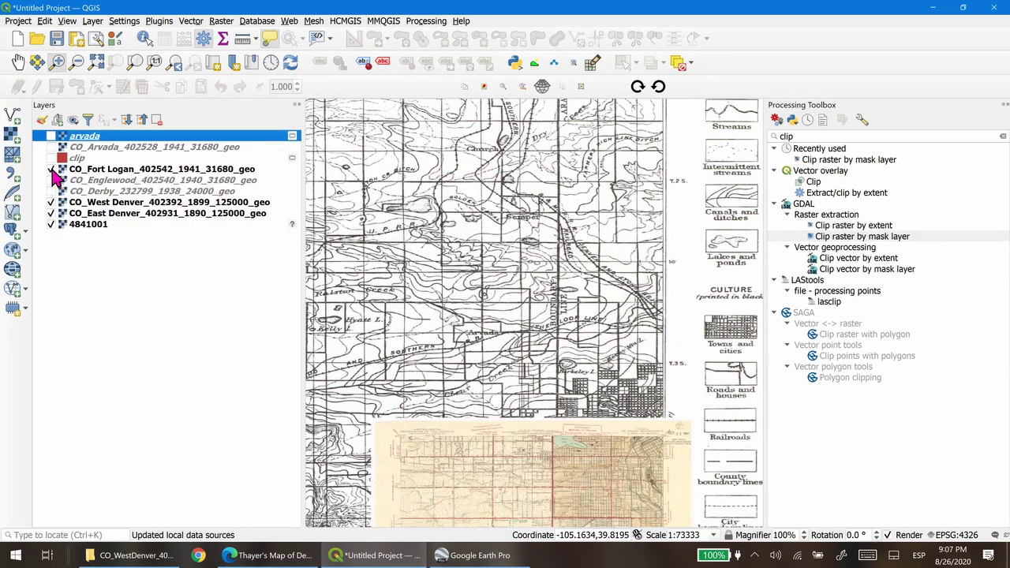
drag(509, 360, 498, 184)
drag(516, 366, 535, 277)
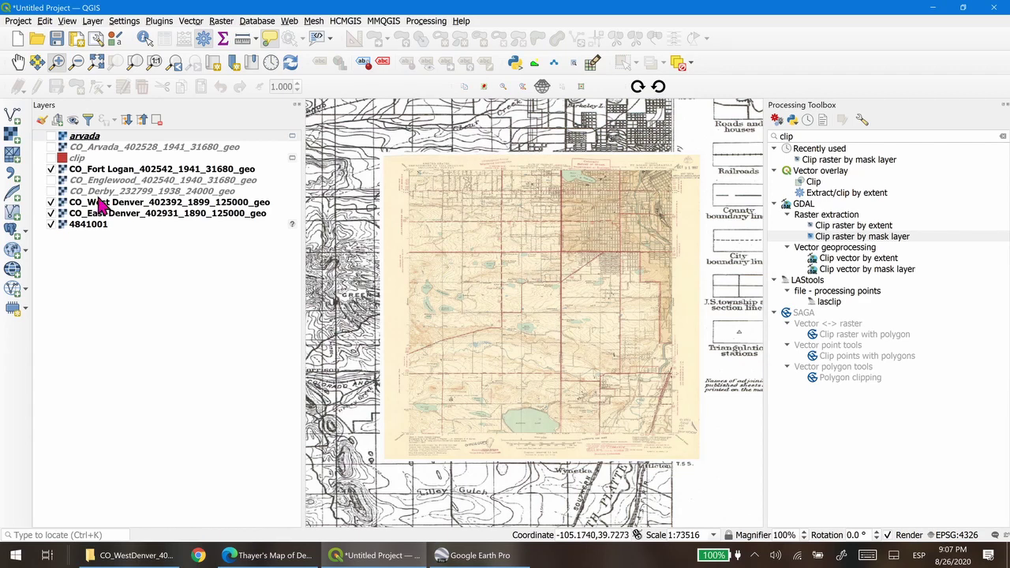
click(52, 159)
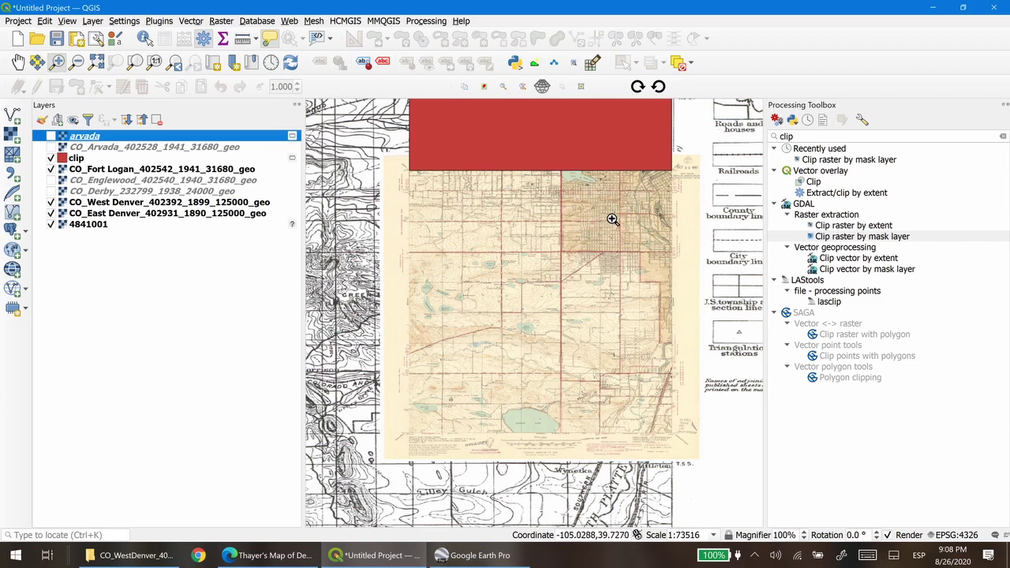
- Make the clip layer current and editable, and turn off the selection toolbar
click(80, 159)
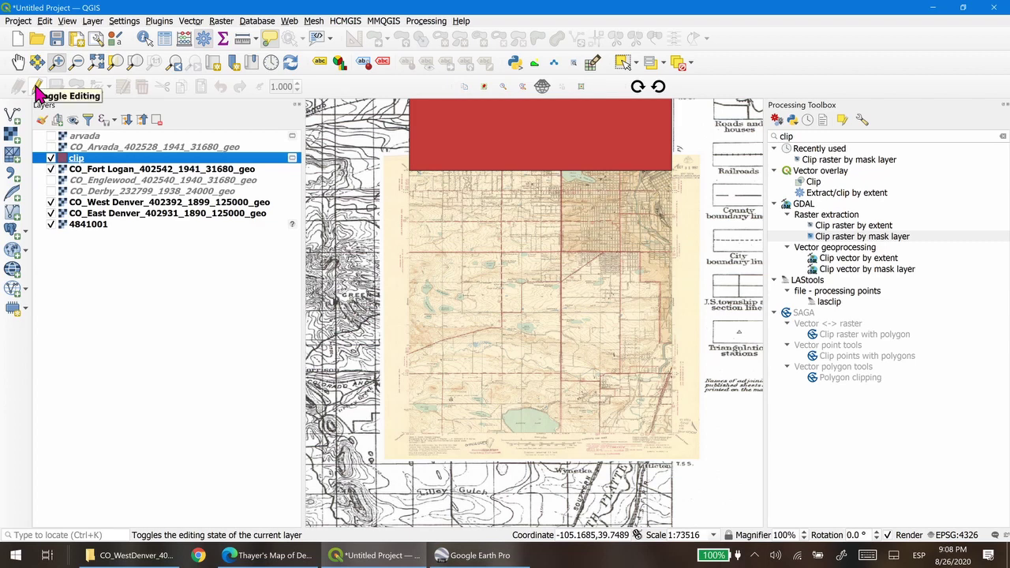
click(38, 87)
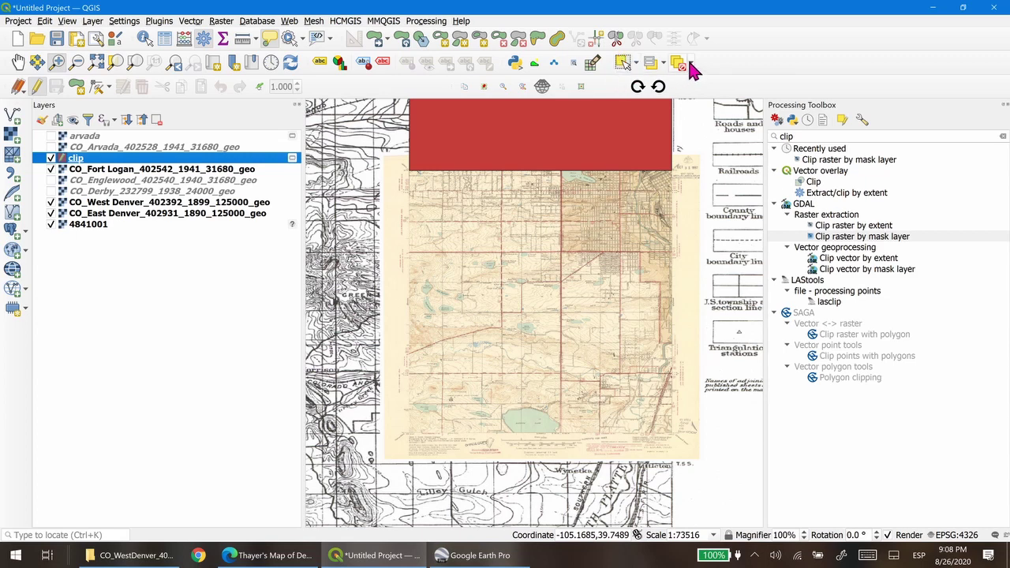
right_click(728, 70)
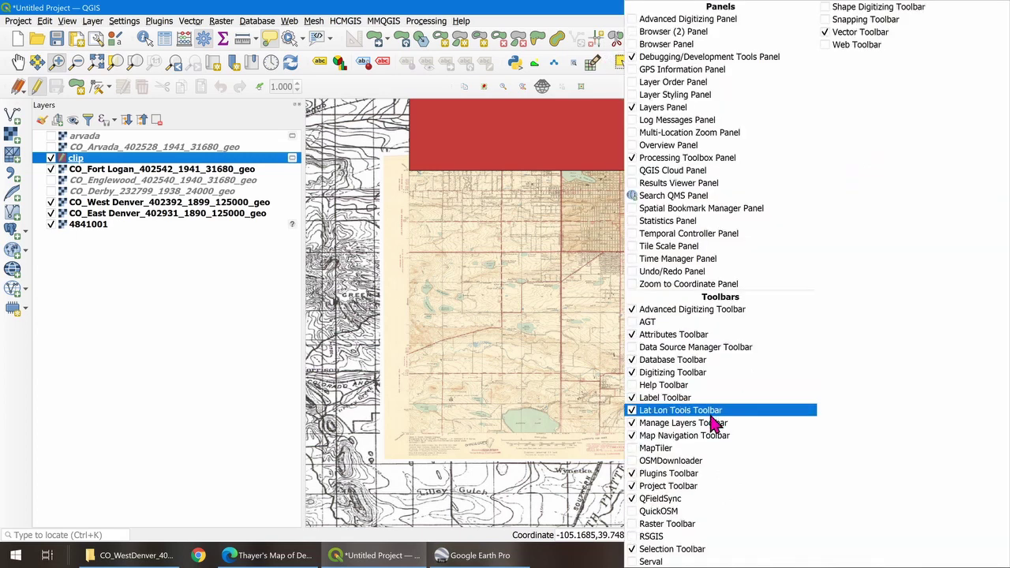
click(680, 556)
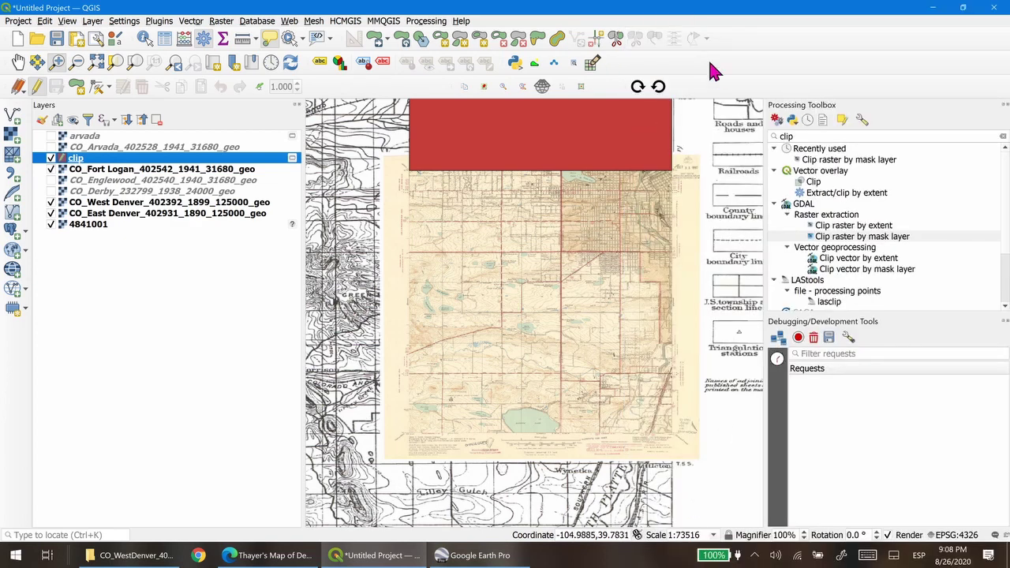
right_click(711, 69)
click(607, 60)
- Re-enable the selection toolbar and select the red clip polygon over Fort Logan
right_click(709, 67)
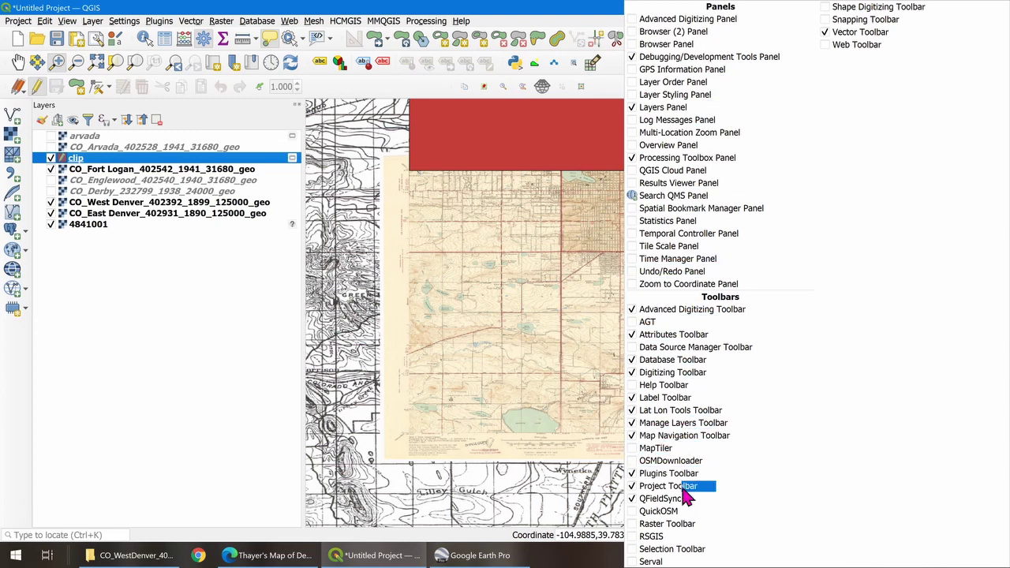
click(676, 550)
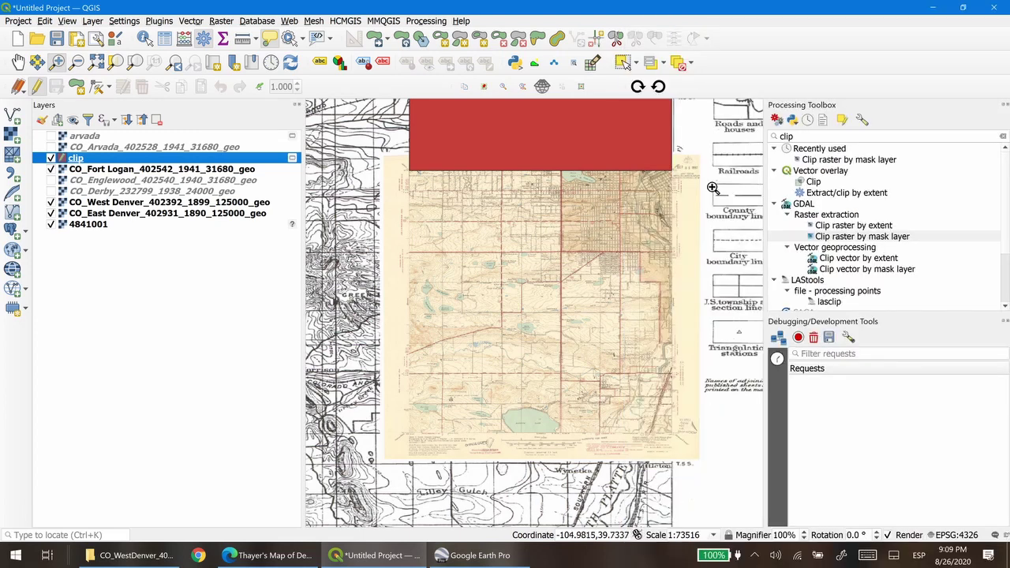
click(622, 63)
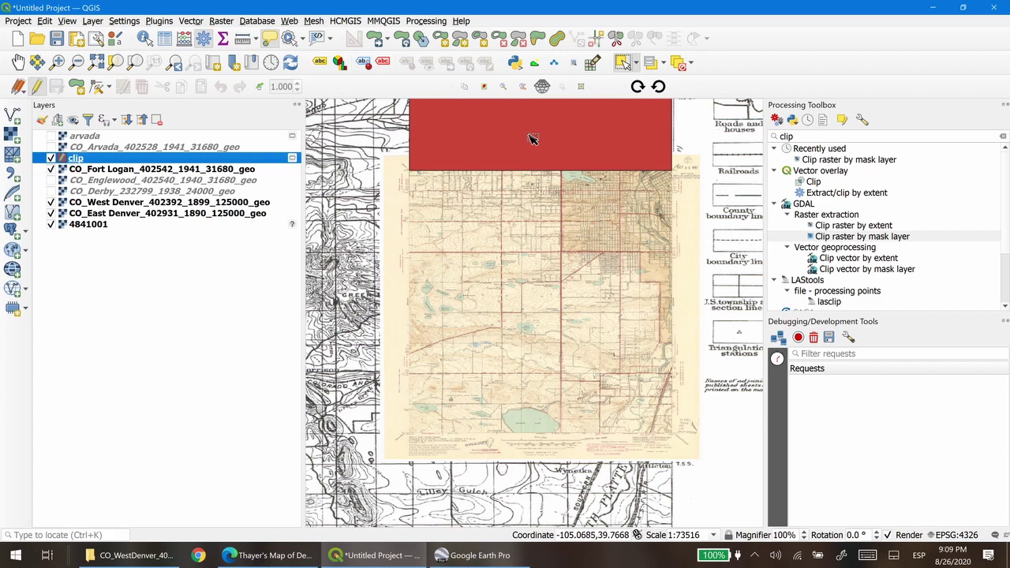
click(540, 146)
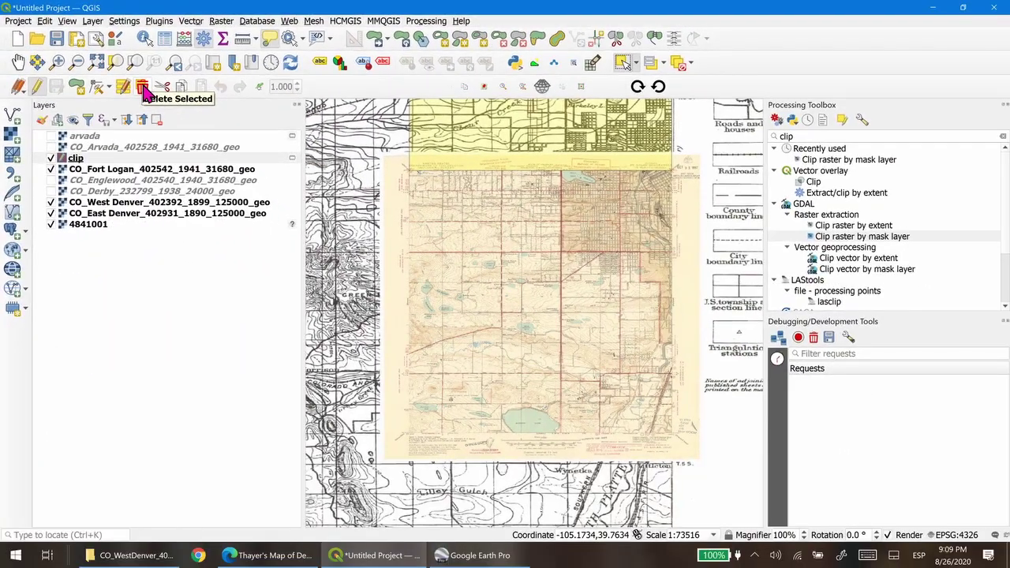
- Delete the selected clip polygon and zoom in to check the sheet's corners
click(143, 87)
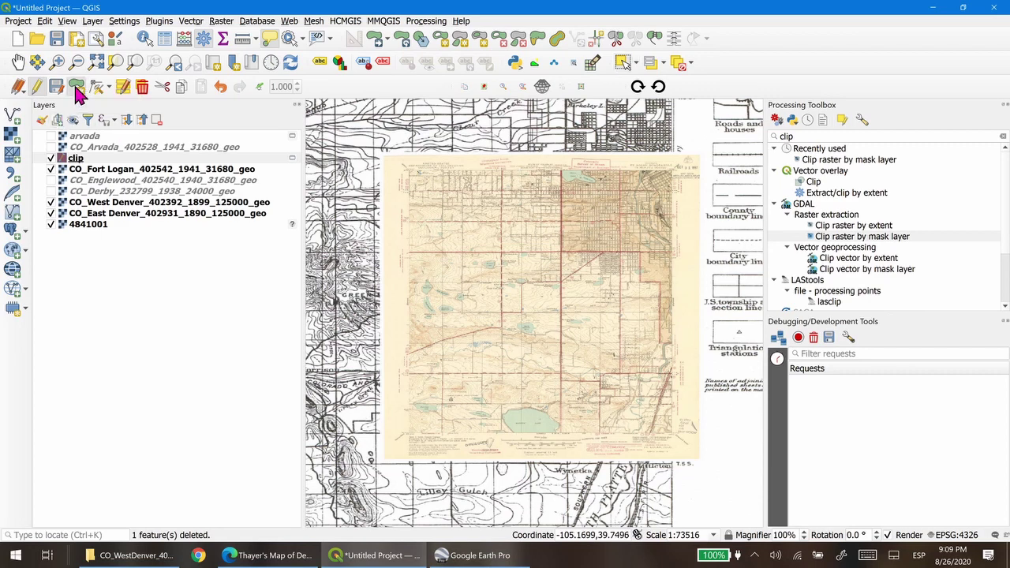
scroll(402, 166, up, 3)
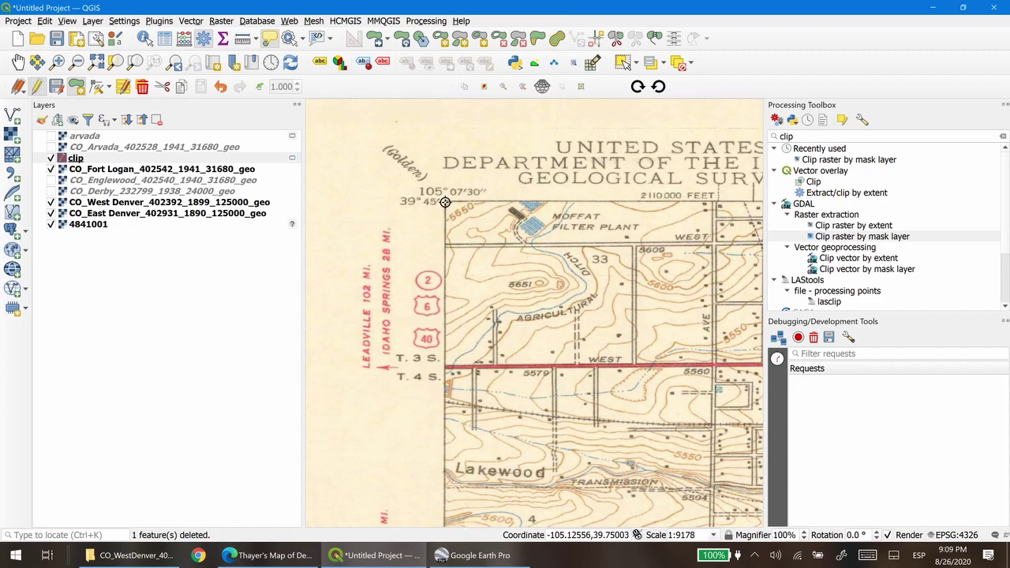
scroll(446, 202, down, 5)
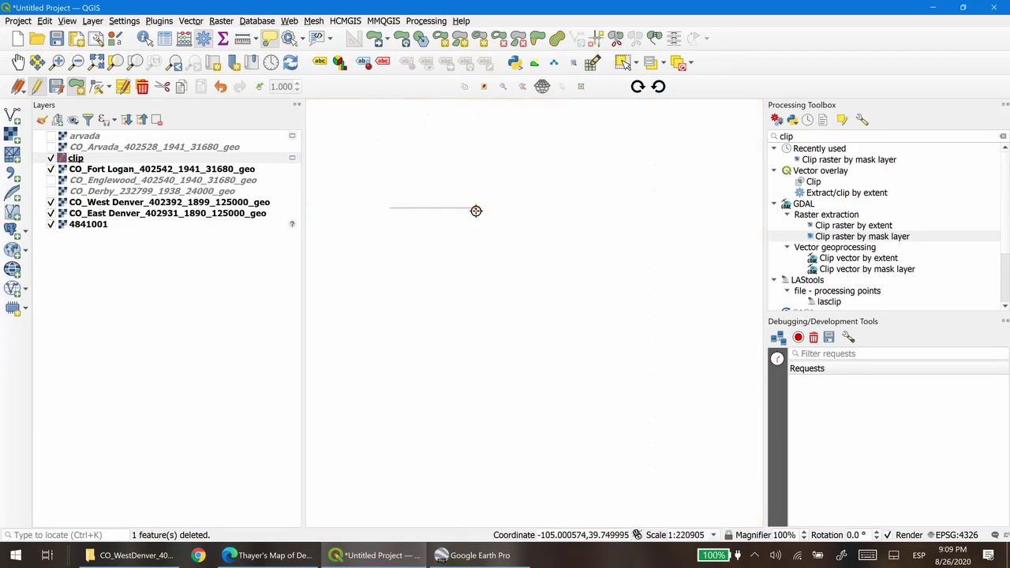
scroll(473, 309, up, 1)
drag(473, 309, 638, 260)
scroll(427, 282, up, 5)
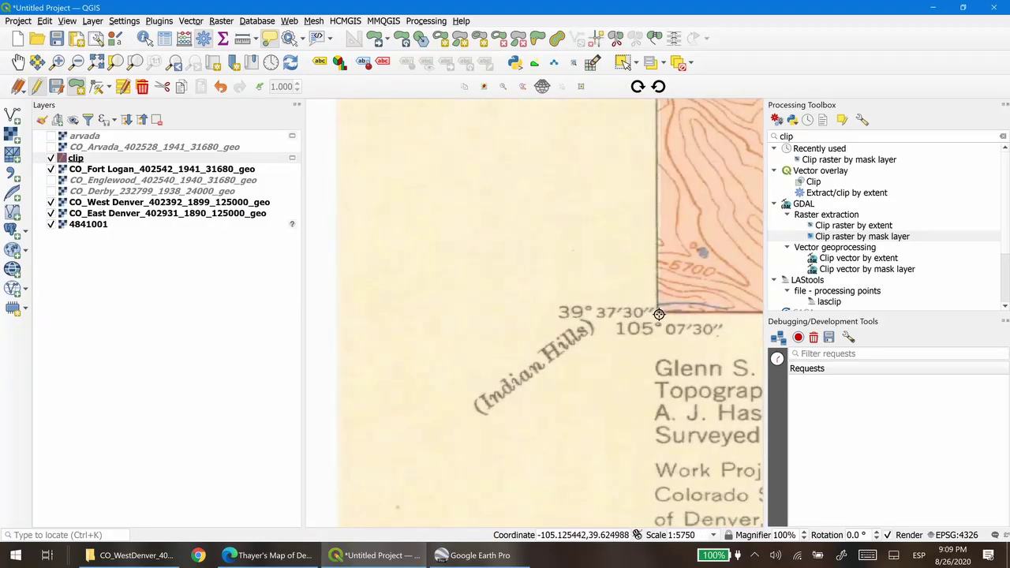
- Open Clip raster by mask layer with CO_Fort Logan_402542_1941_31680_geo as input
double_click(837, 236)
click(371, 117)
click(245, 185)
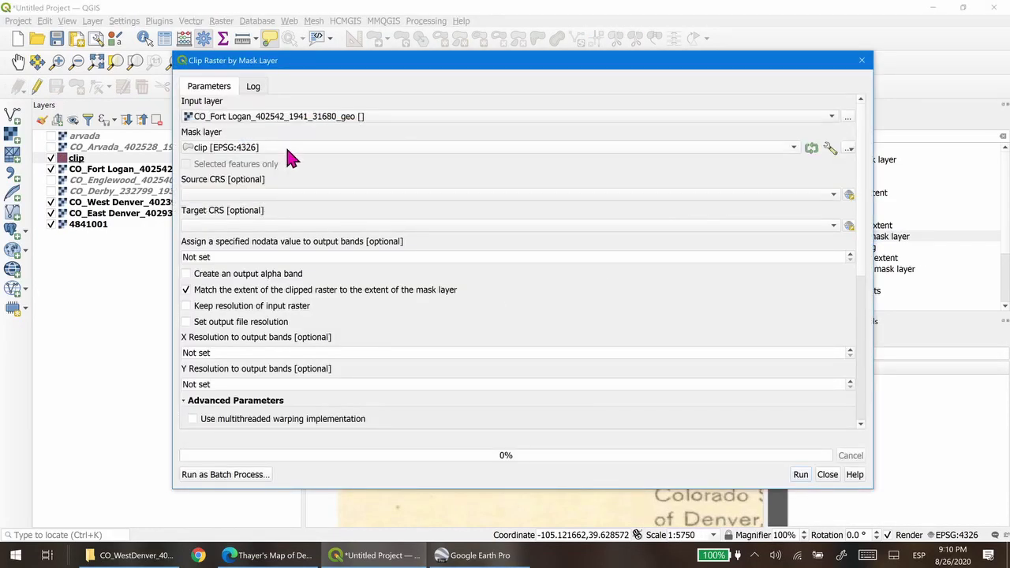
- Run the Fort Logan clip and rename the output layer 'fort logan'
click(801, 474)
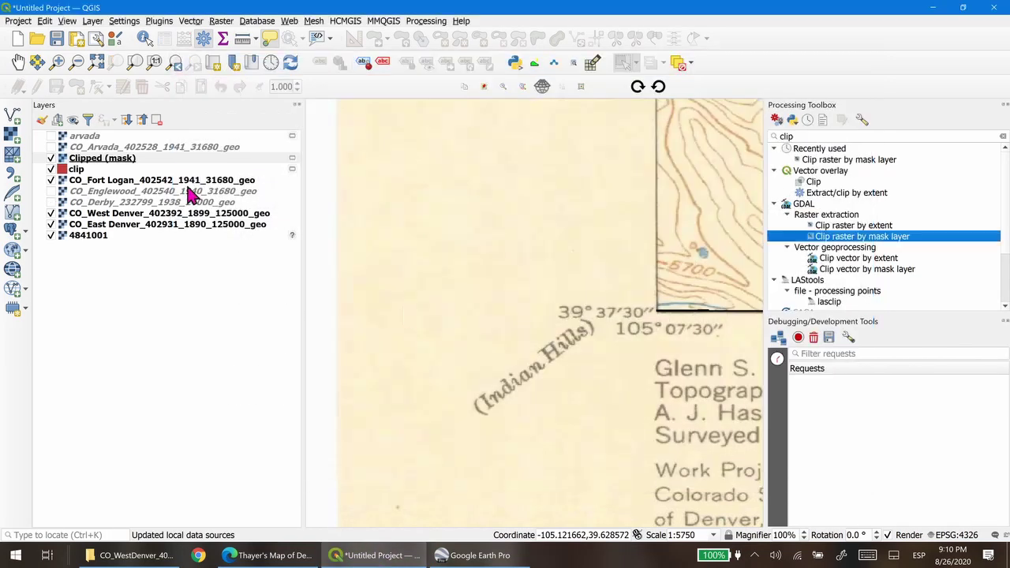
right_click(126, 160)
click(131, 203)
text(fort logan)
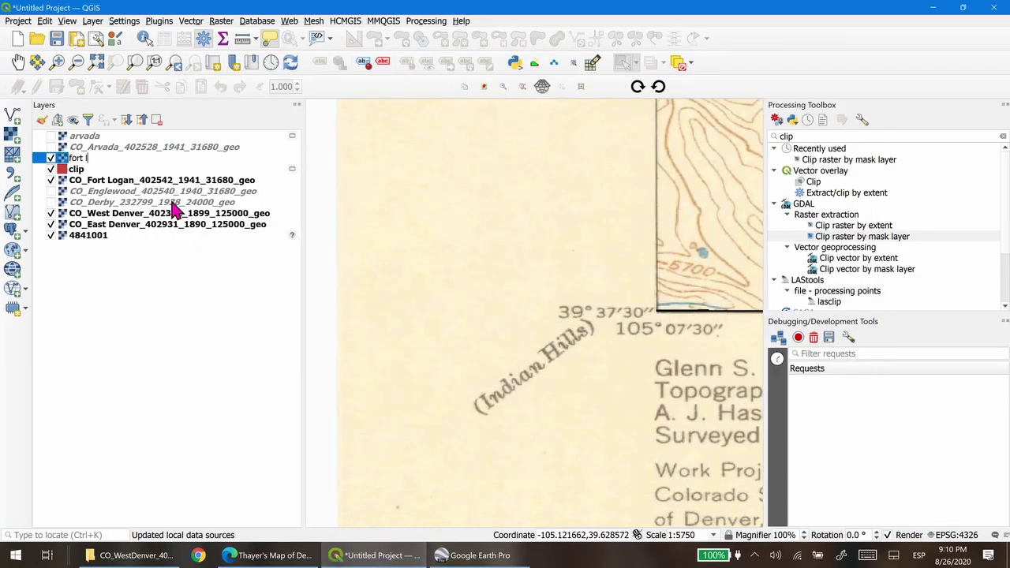
key(Return)
- Move CO_Fort Logan above the clip layer, hide both Fort Logan layers, and delete the old clip polygon
drag(127, 180, 118, 166)
click(51, 158)
click(51, 169)
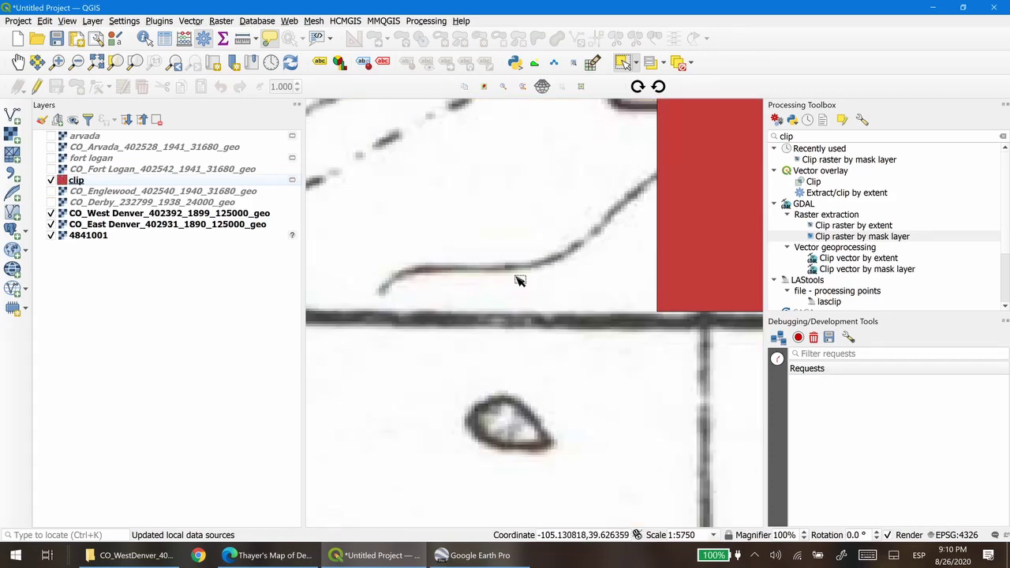
click(38, 86)
key(ctrl+a)
key(Delete)
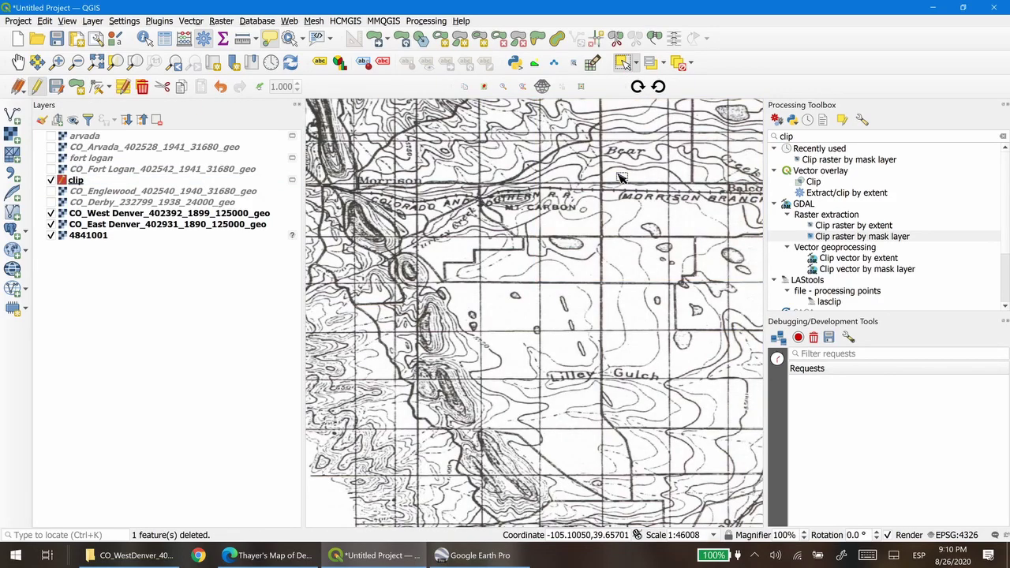
- Show the CO_Englewood sheet and zoom around its neatline corners
click(50, 191)
scroll(490, 295, up, 2)
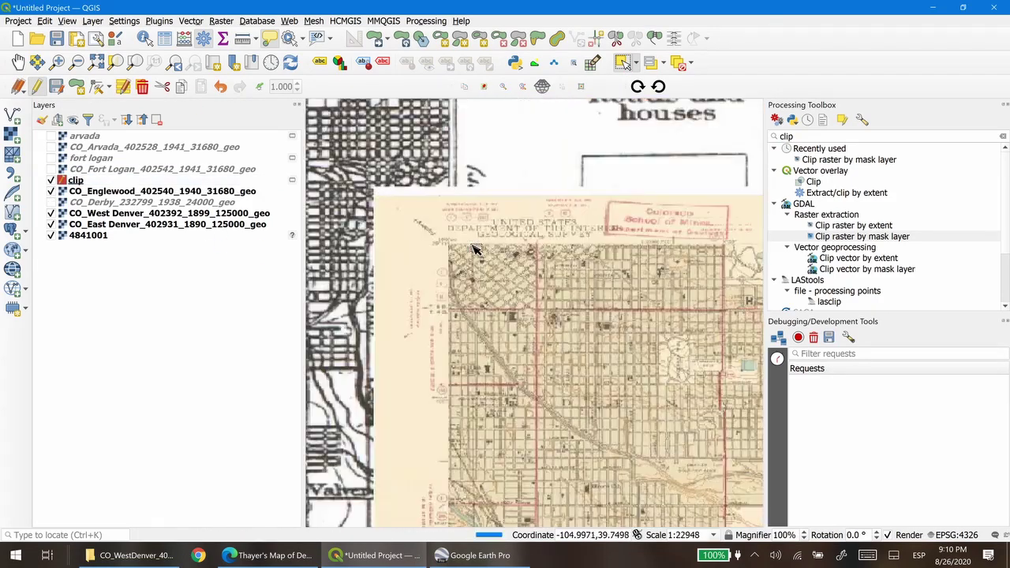
scroll(425, 229, up, 3)
scroll(425, 228, down, 4)
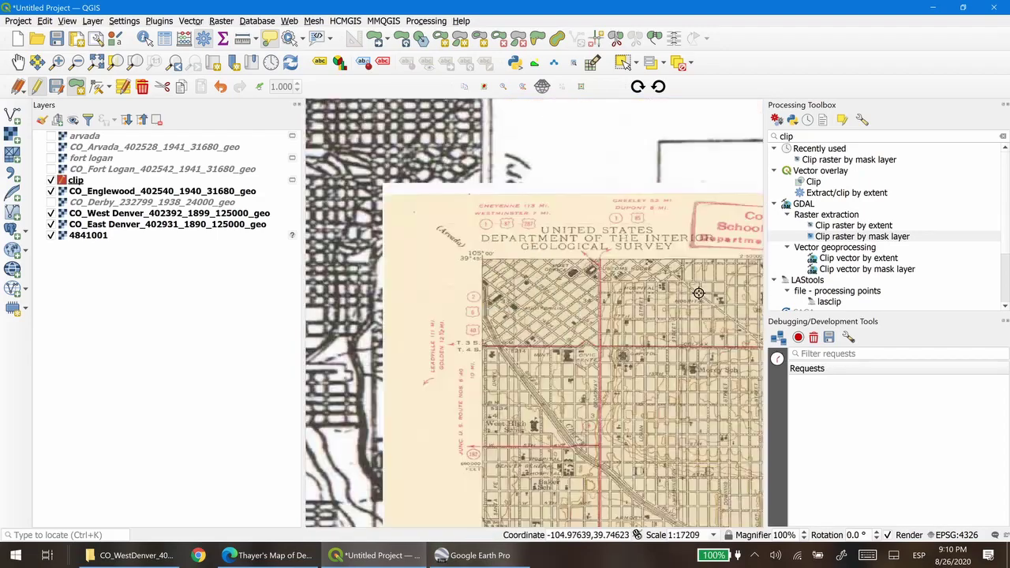
drag(474, 261, 504, 325)
scroll(504, 324, up, 3)
scroll(490, 384, down, 6)
scroll(489, 384, up, 5)
drag(485, 379, 480, 230)
scroll(368, 183, down, 5)
drag(367, 183, 401, 385)
scroll(401, 385, up, 5)
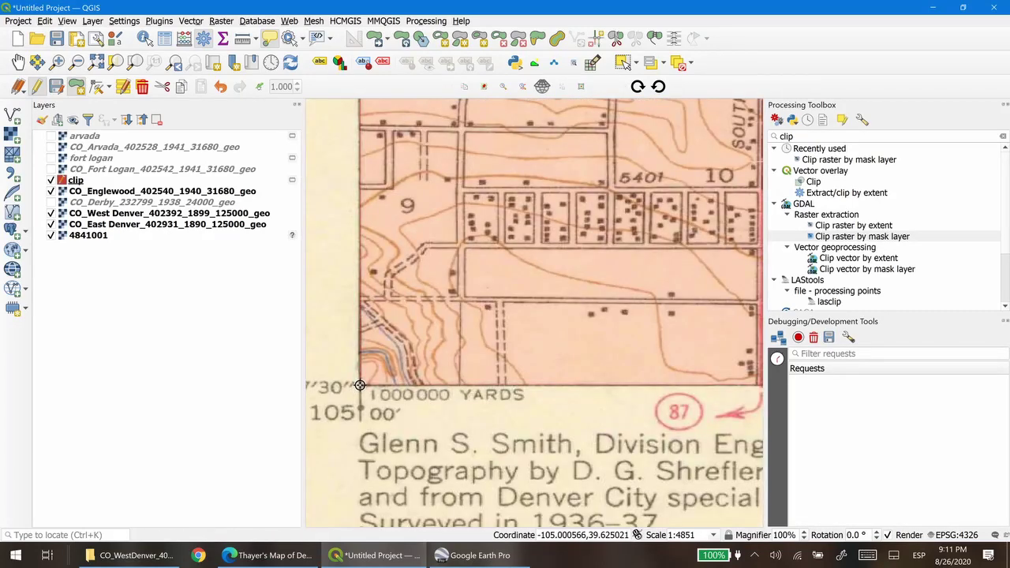
- Clip CO_Englewood_402540_1940_31680_geo by the mask layer and begin renaming the Clipped (mask) output
double_click(860, 237)
click(474, 119)
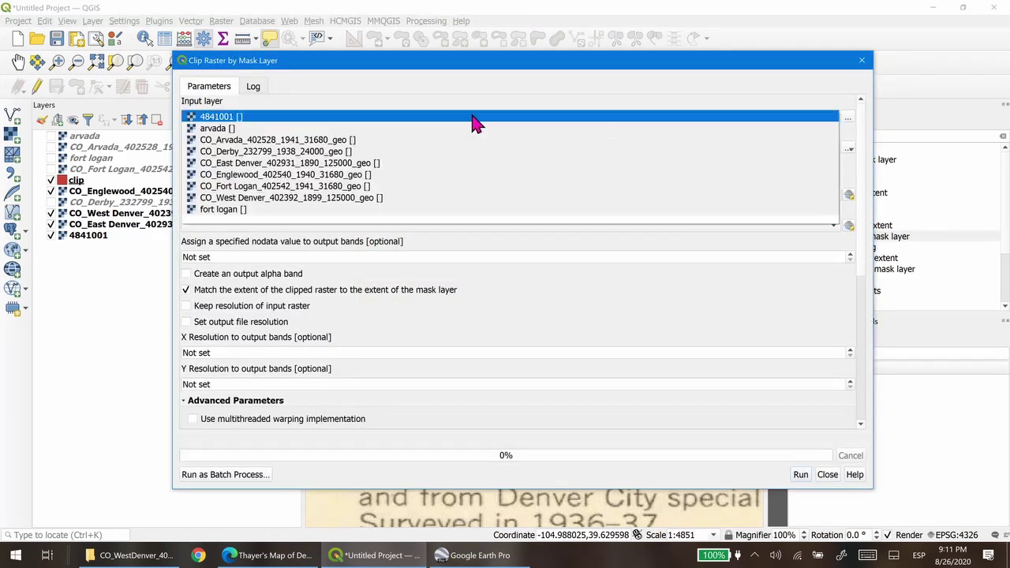
click(284, 174)
click(799, 474)
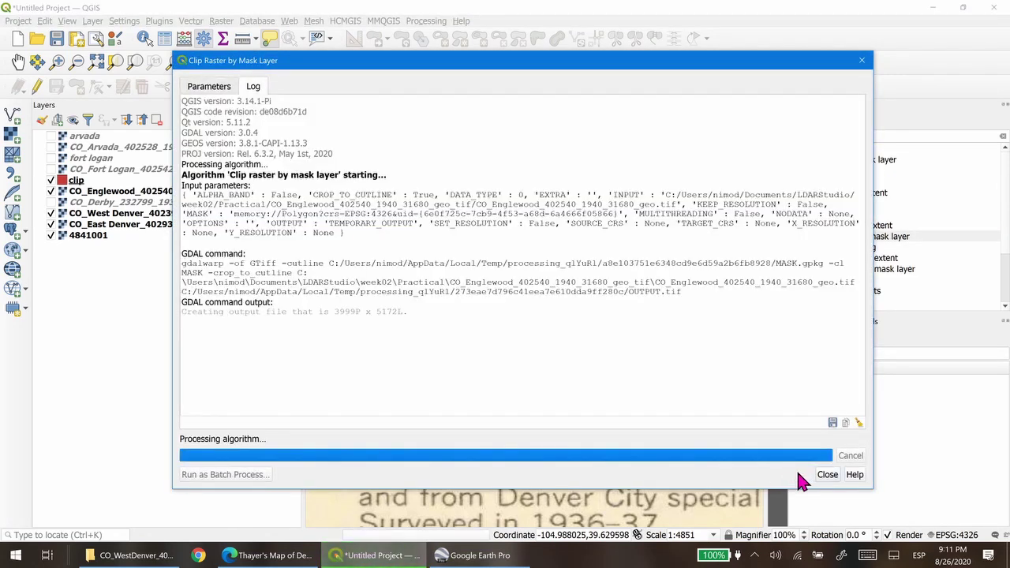
click(828, 476)
click(102, 181)
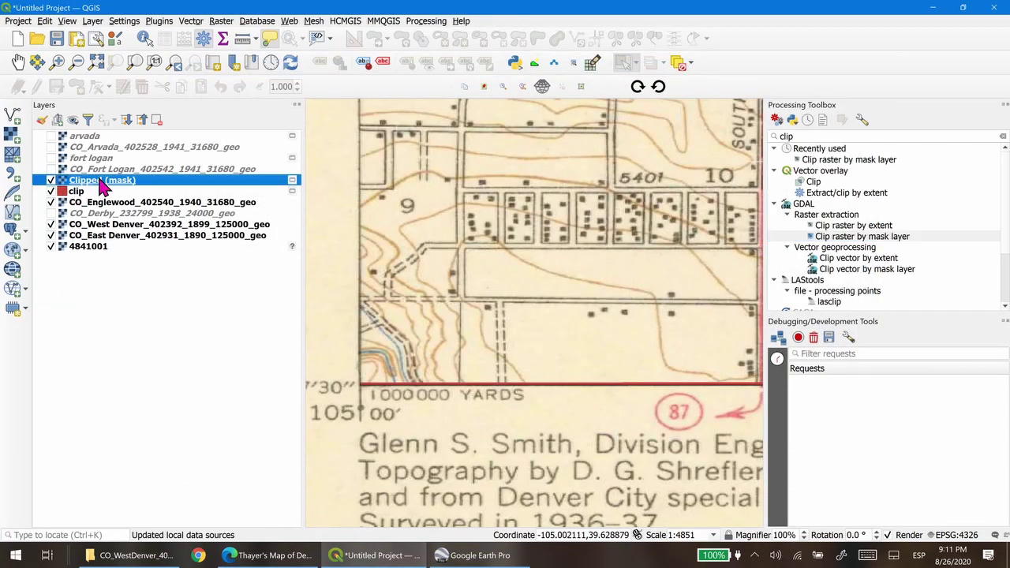
right_click(99, 181)
click(169, 229)
- Name the clip 'englewood', move CO_Englewood above the clip layer, and hide both Englewood layers
text(englewood)
click(106, 202)
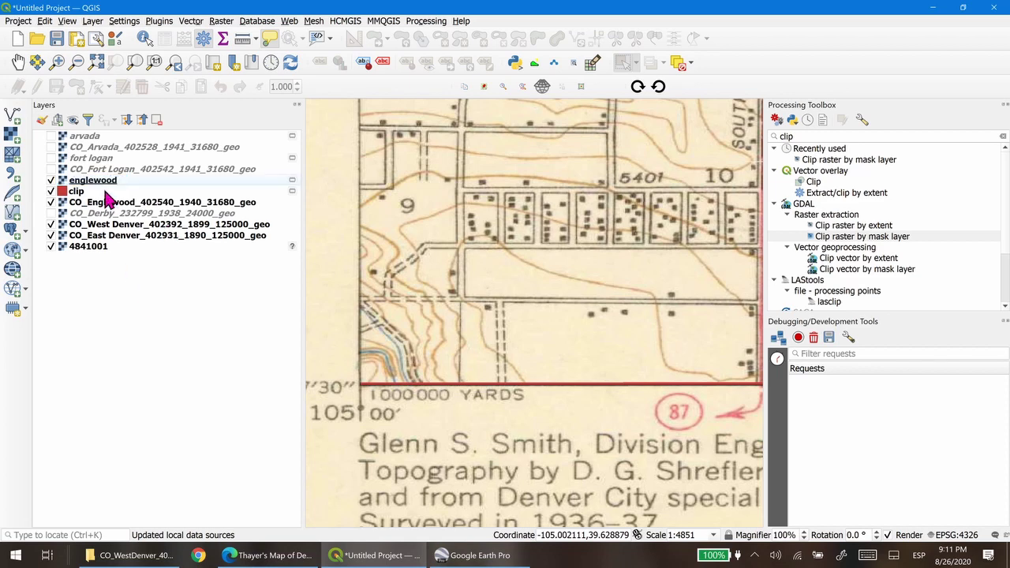
drag(105, 202, 106, 189)
click(51, 180)
click(51, 191)
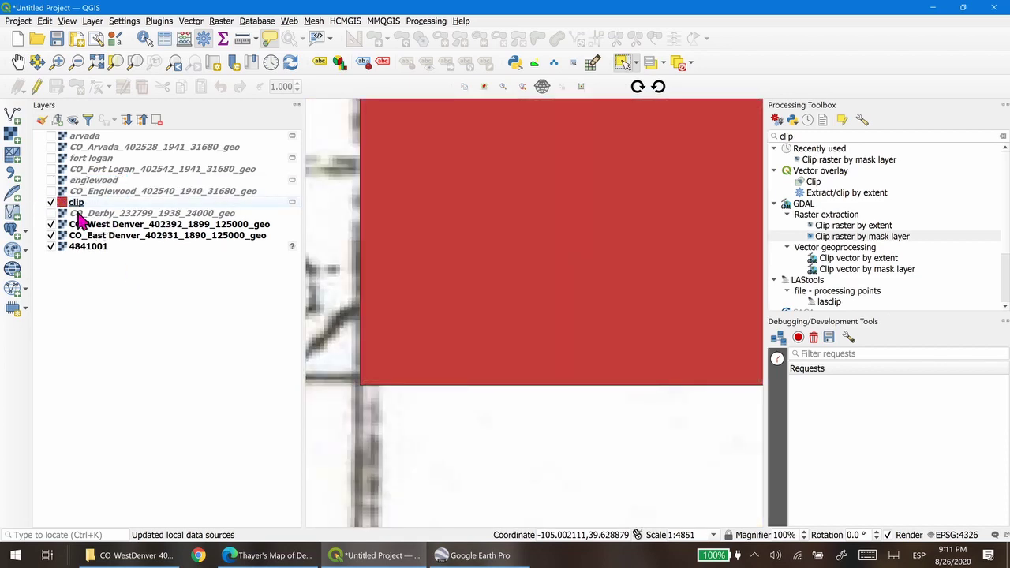
- Show the CO_Derby sheet and zoom the map to it
click(51, 213)
right_click(79, 217)
click(103, 223)
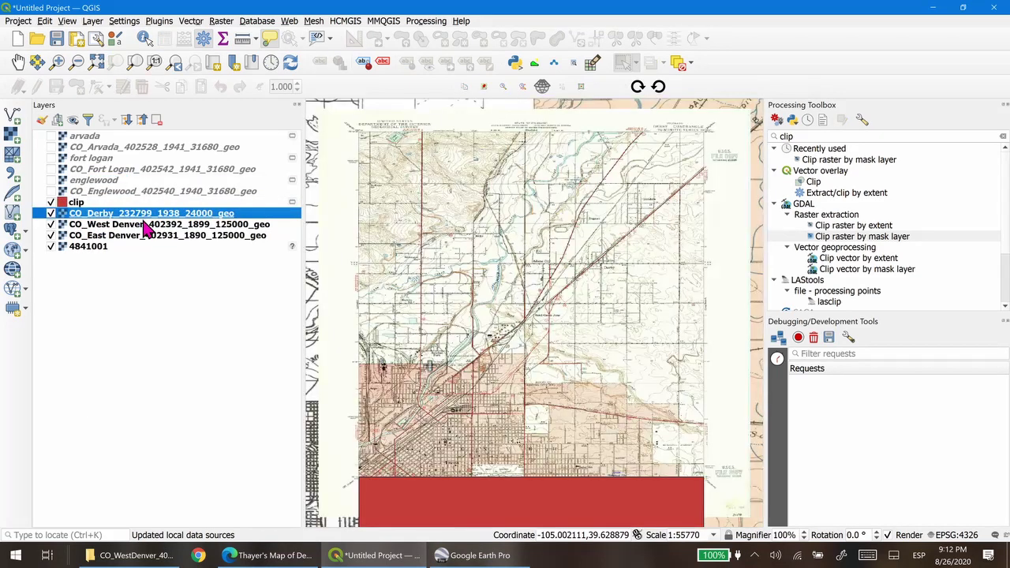
- Delete the old red polygon from the clip layer in edit mode
click(75, 203)
click(37, 86)
click(623, 62)
click(552, 505)
key(Delete)
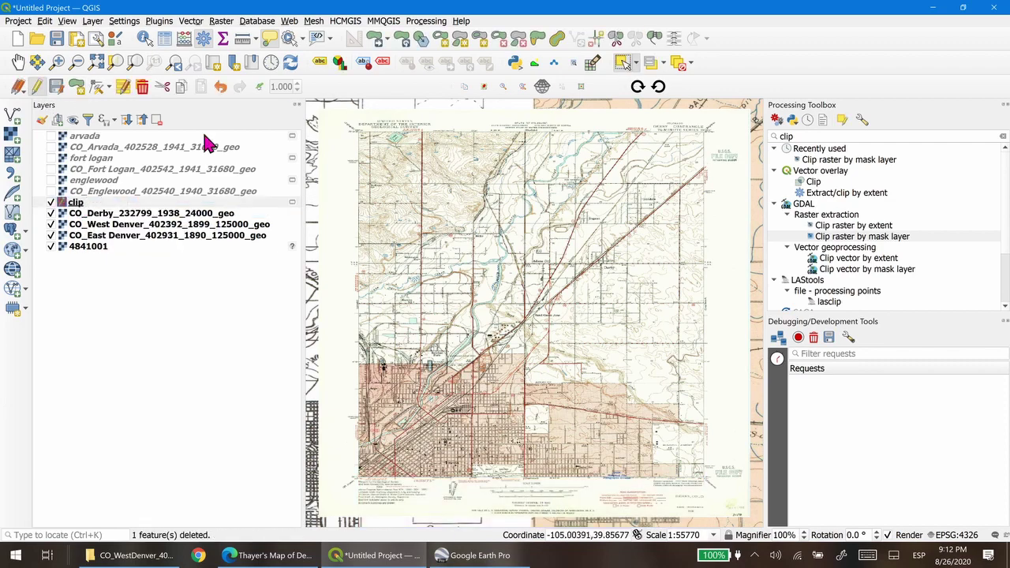
- Draw a new clip polygon along the Derby neatline corners and save the edits
click(76, 86)
scroll(357, 129, up, 5)
scroll(640, 283, down, 5)
click(477, 259)
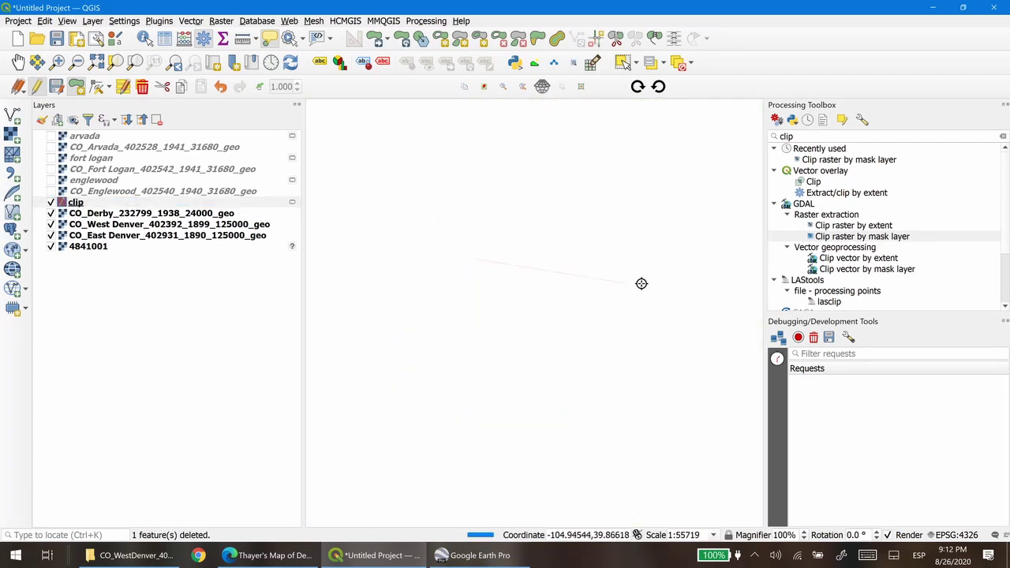
scroll(600, 264, up, 5)
scroll(603, 319, down, 4)
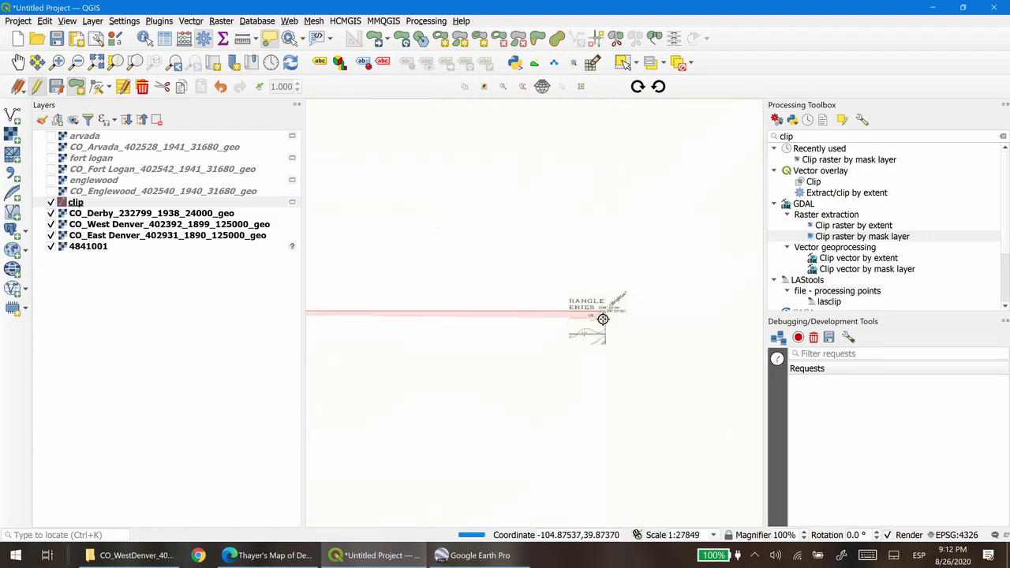
click(603, 319)
scroll(508, 415, up, 3)
scroll(509, 411, down, 5)
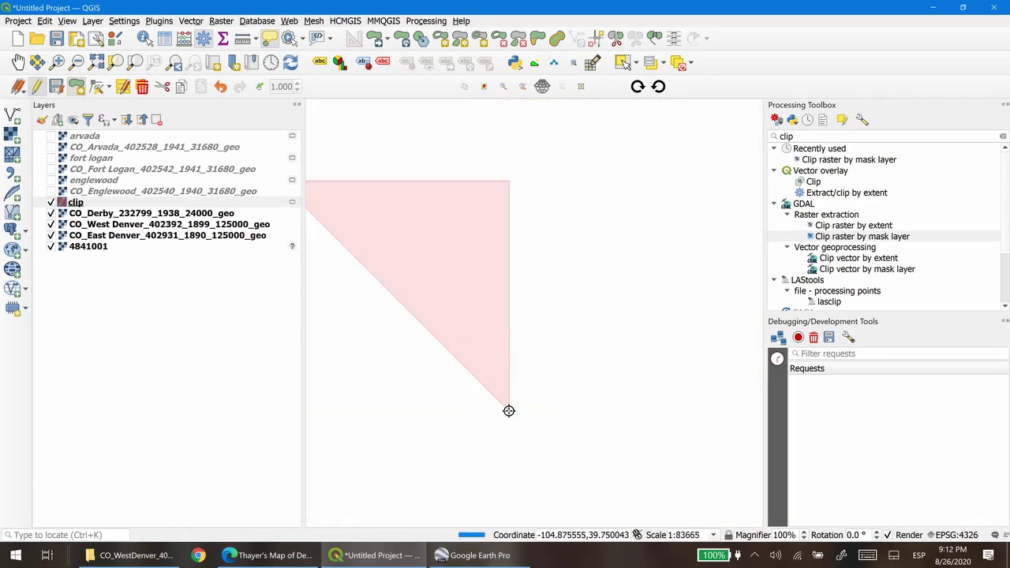
scroll(509, 412, up, 4)
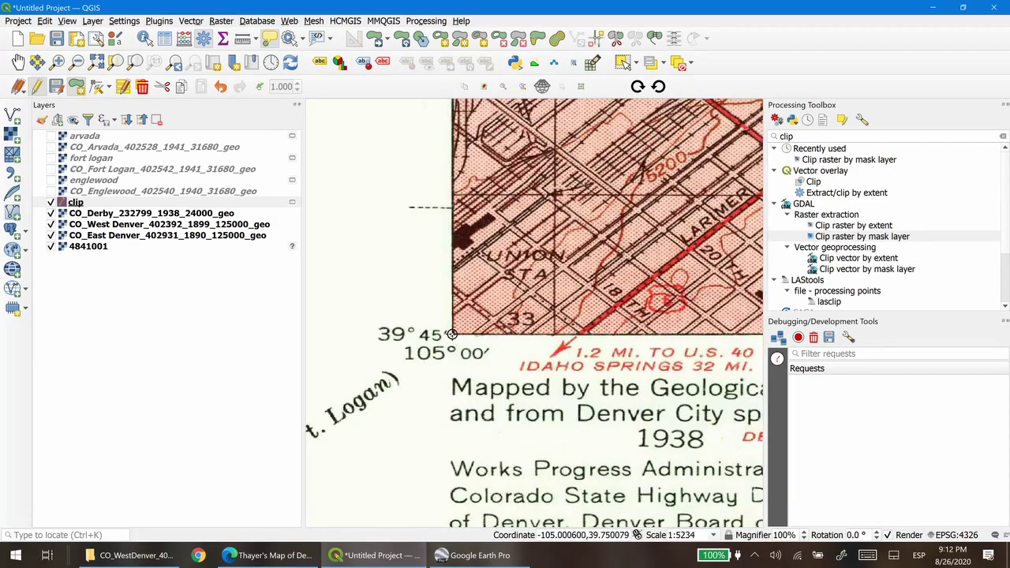
click(451, 334)
right_click(452, 334)
click(37, 86)
click(487, 295)
- Clip CO_Derby_232799_1938_24000_geo with the new mask polygon
double_click(863, 236)
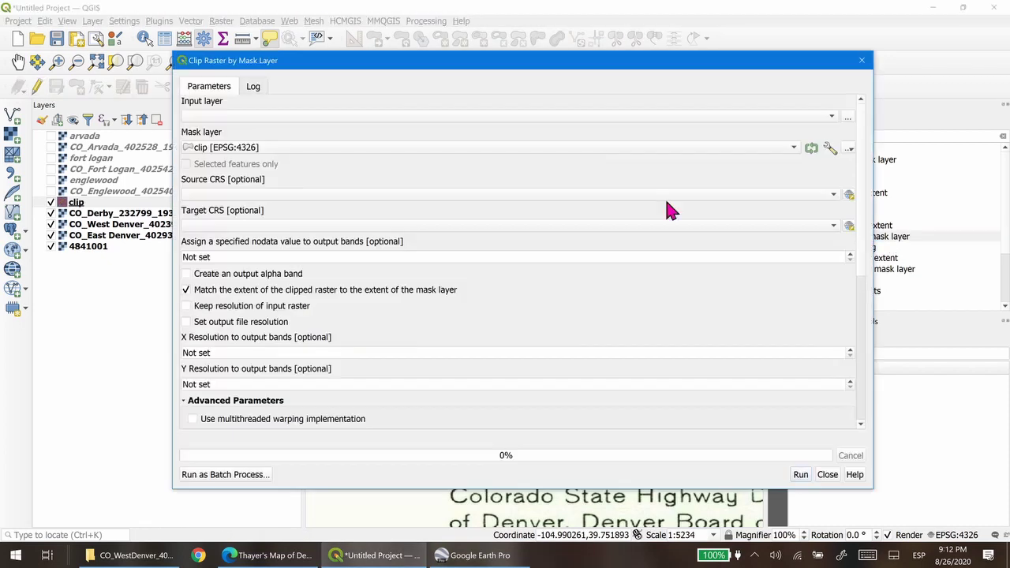
click(407, 116)
click(255, 156)
click(801, 474)
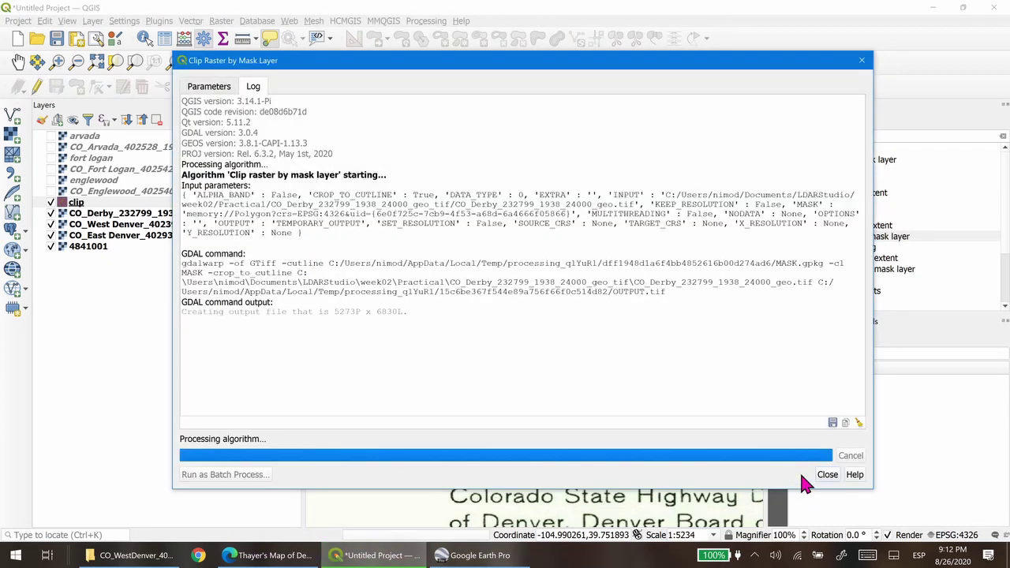
click(828, 474)
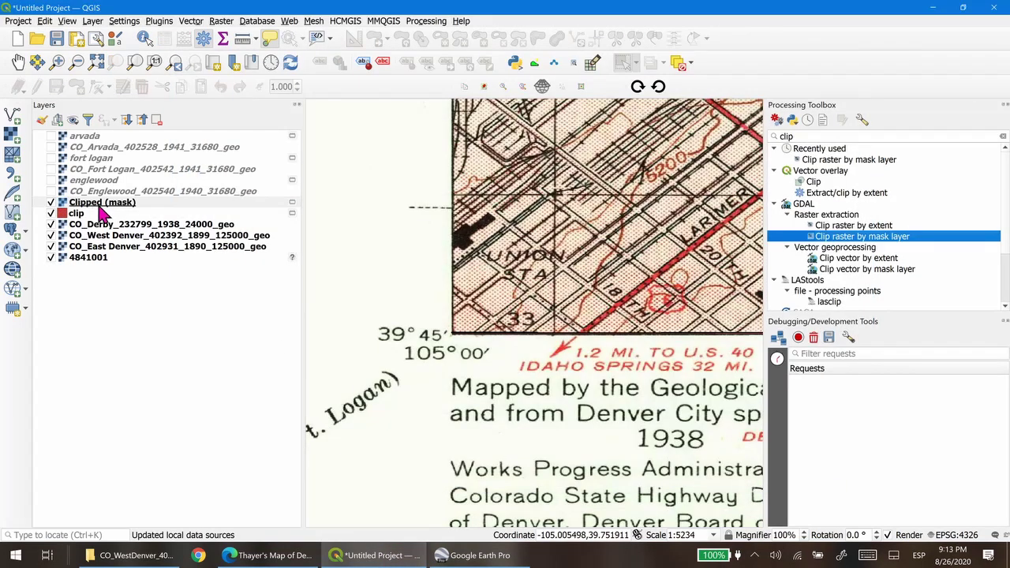
- Rename the clipped output 'derby' and hide it
right_click(101, 212)
click(162, 245)
text(derby)
key(Return)
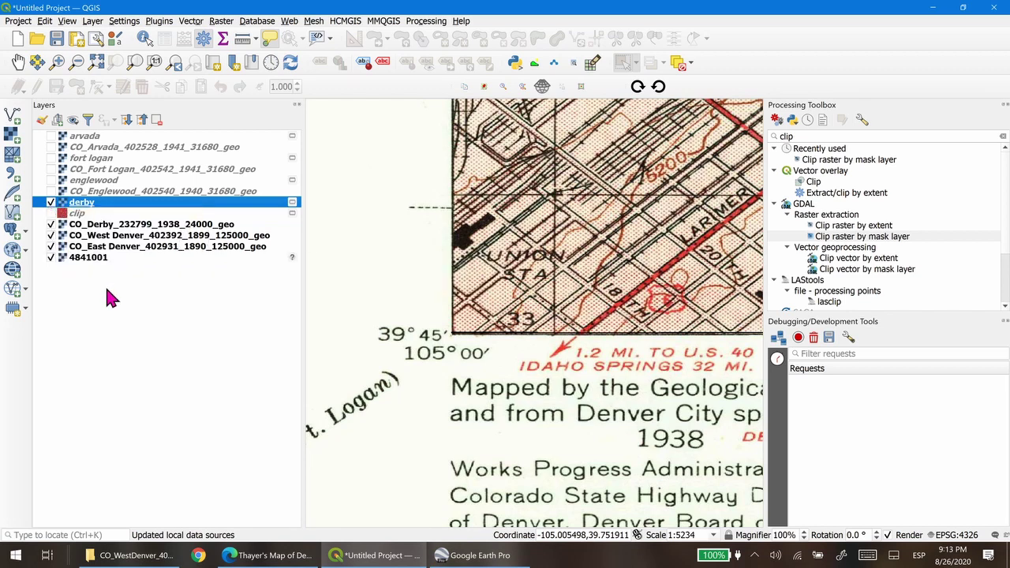
click(51, 203)
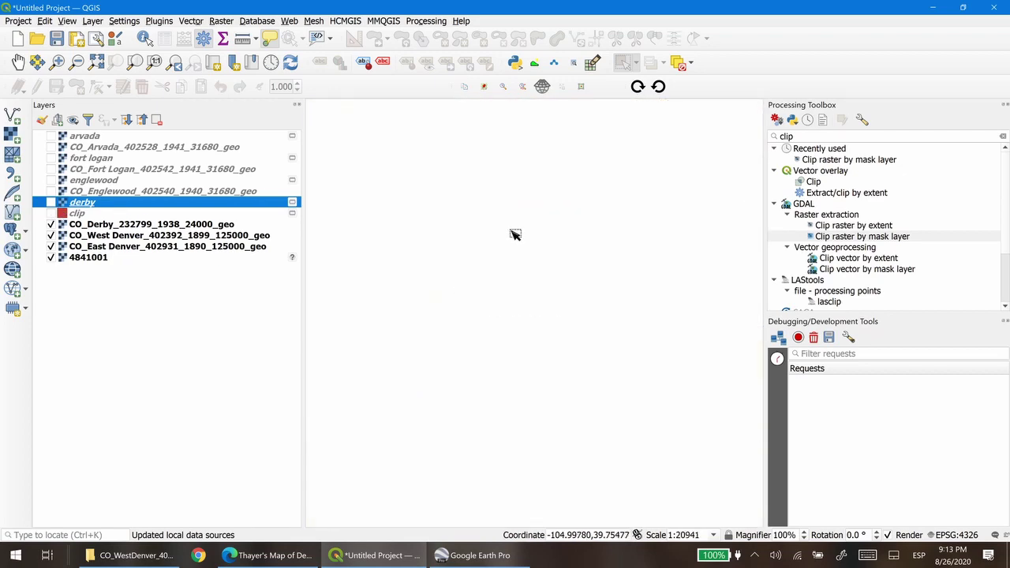
- Zoom out toward the Denver sheets and hide the unclipped CO_Derby quad
scroll(514, 234, down, 2)
scroll(501, 177, down, 1)
scroll(501, 177, up, 1)
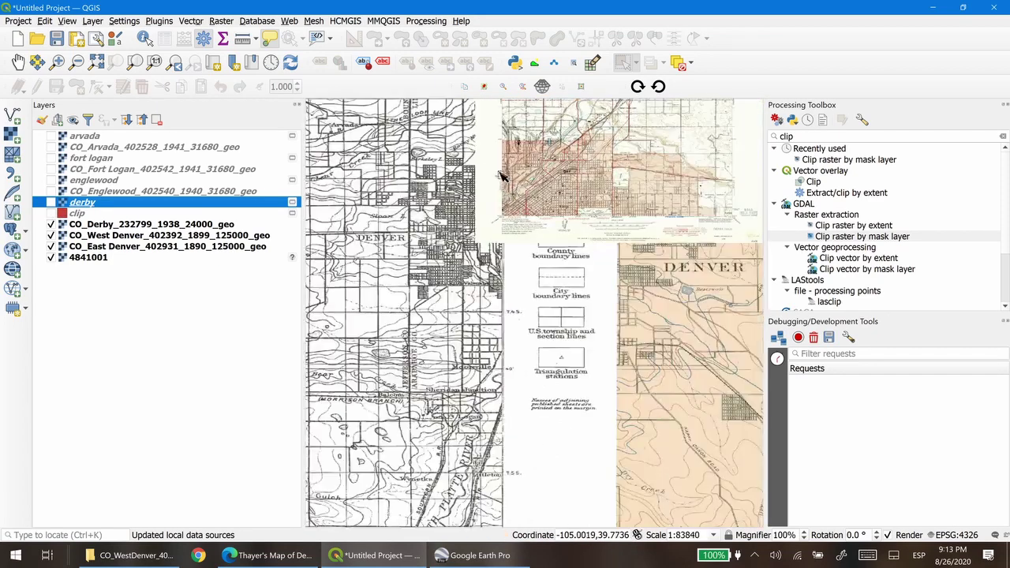
drag(500, 177, 521, 309)
scroll(517, 270, down, 1)
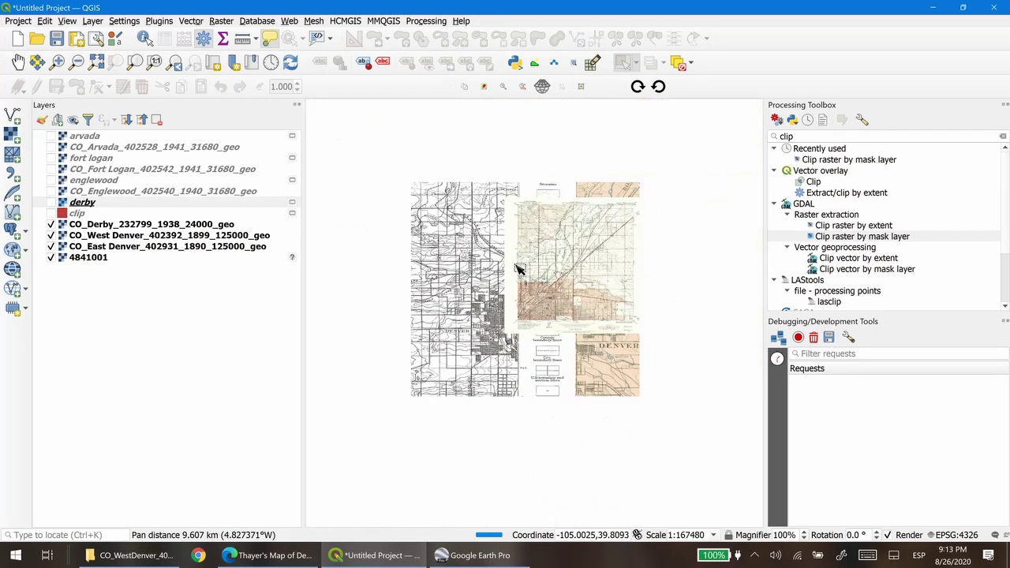
click(92, 228)
click(51, 225)
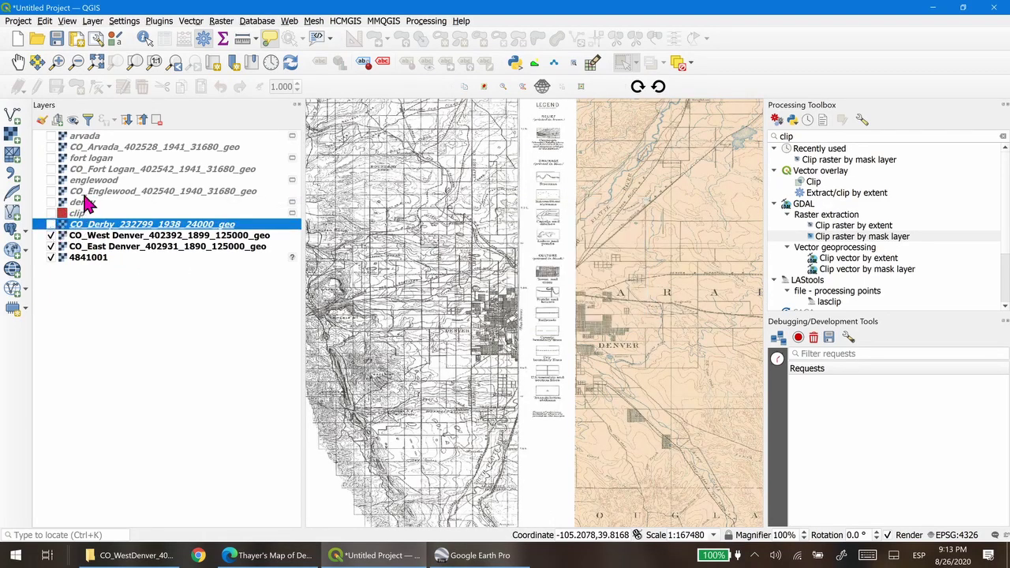
- Show the clipped derby, englewood, arvada and fort logan layers to inspect the mosaic
click(51, 203)
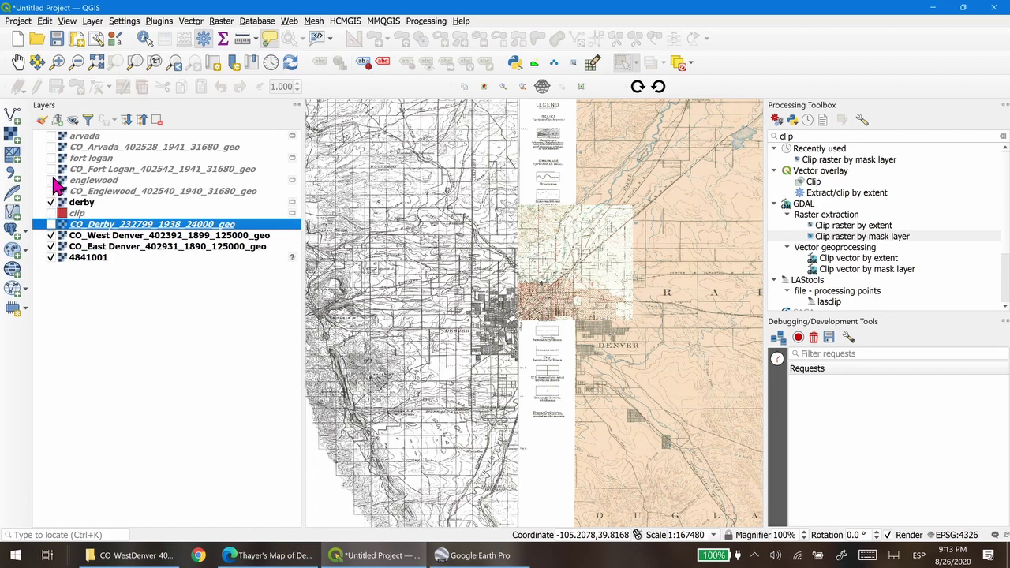
click(51, 180)
click(51, 135)
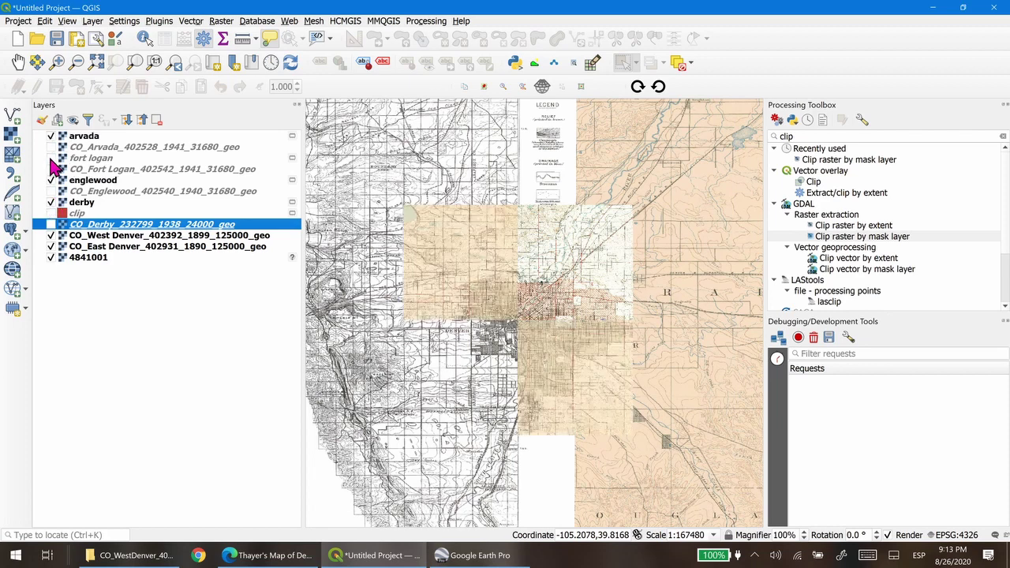
click(50, 158)
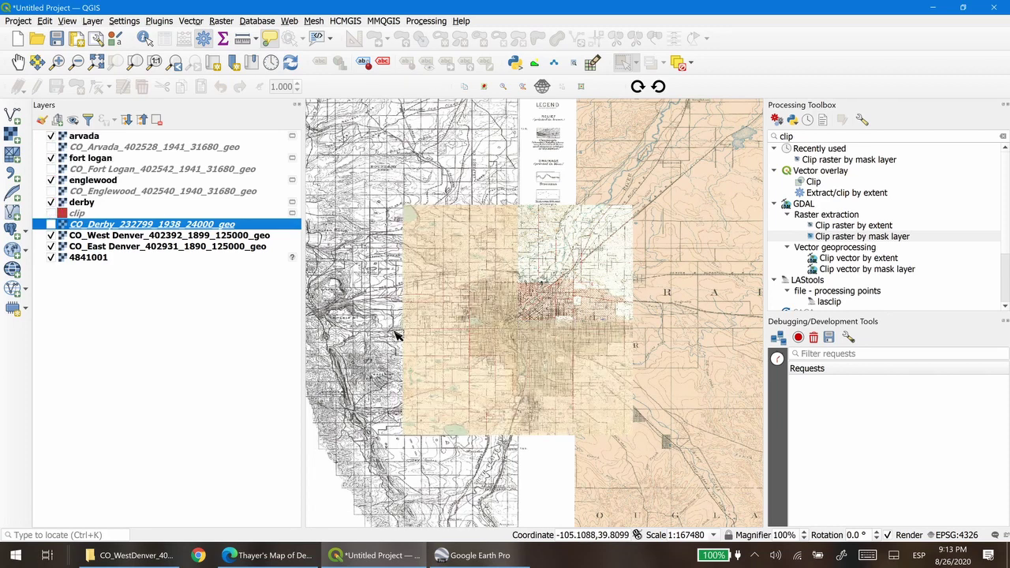
scroll(525, 333, up, 1)
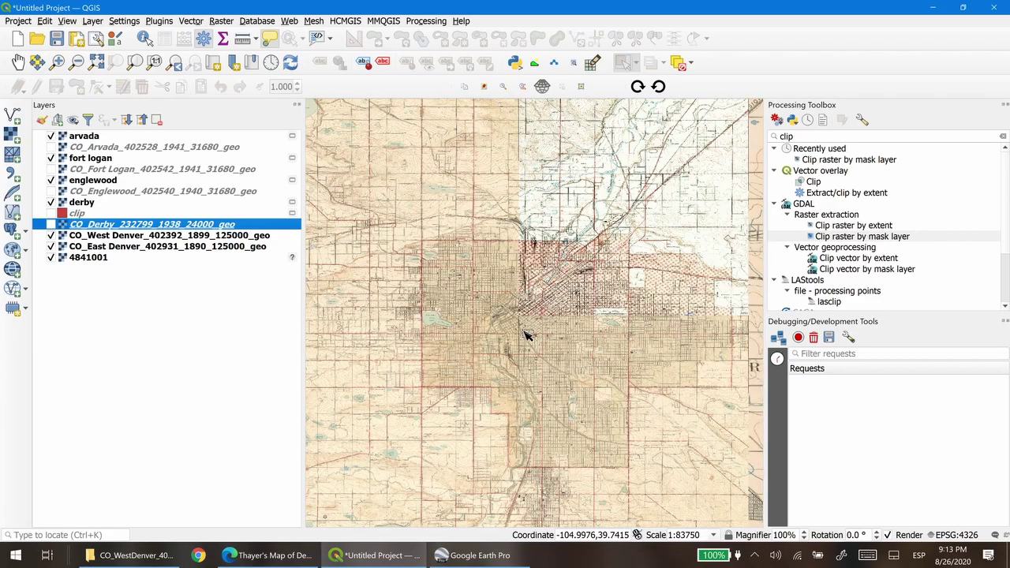
scroll(521, 334, up, 1)
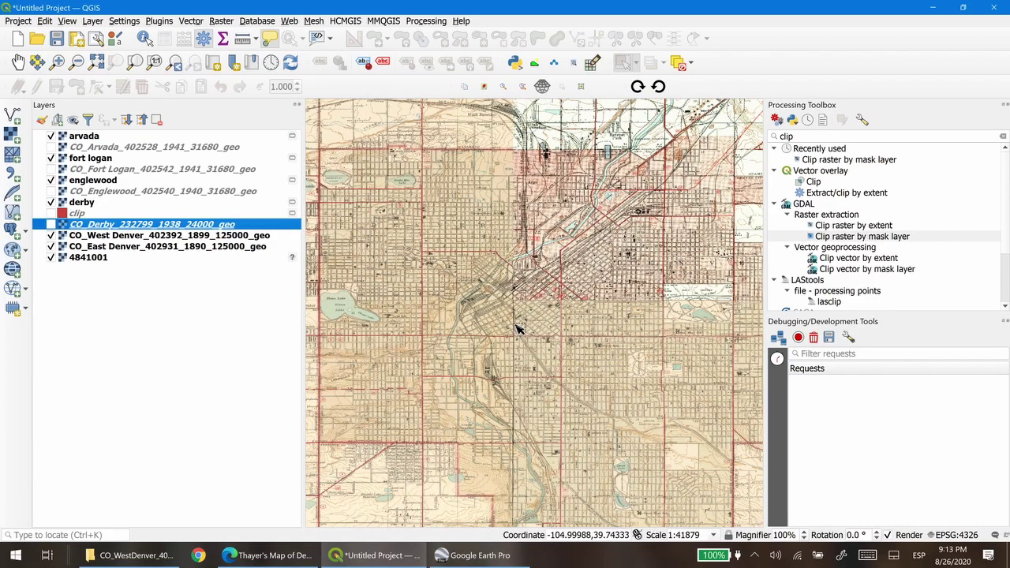
scroll(518, 324, down, 1)
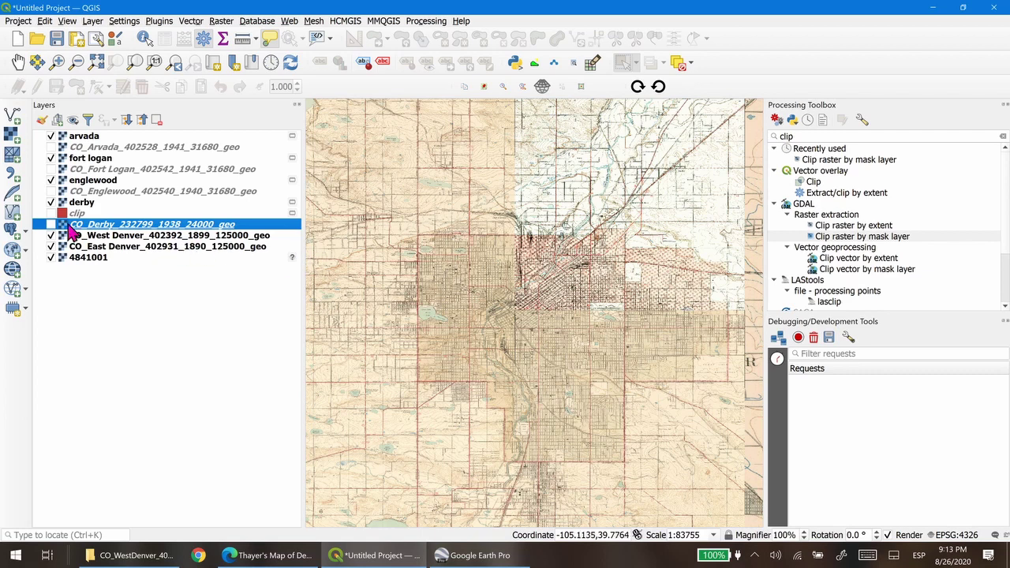
- Hide the clipped derby, englewood, fort logan and arvada layers again
click(51, 202)
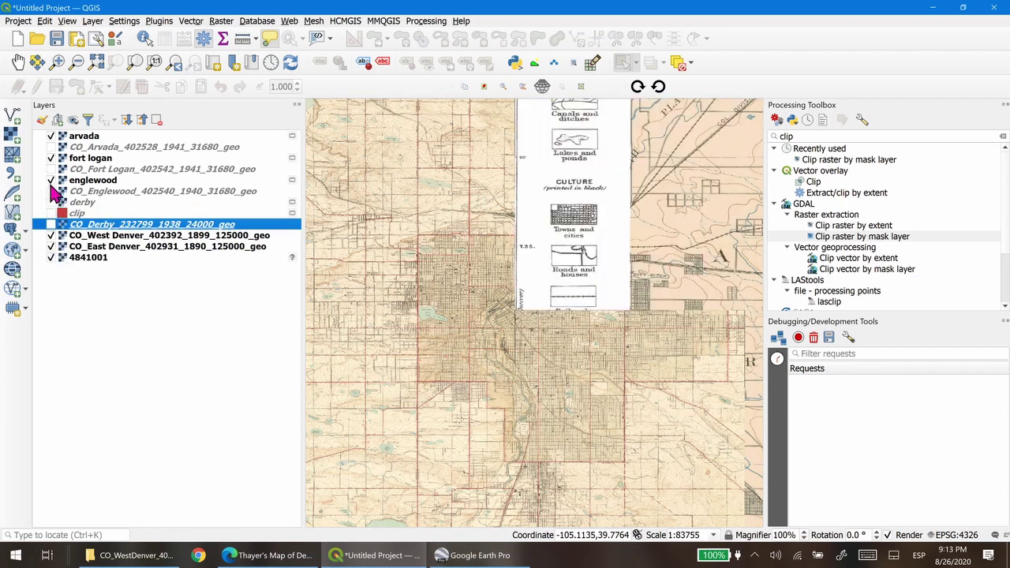
click(50, 180)
click(51, 158)
click(50, 136)
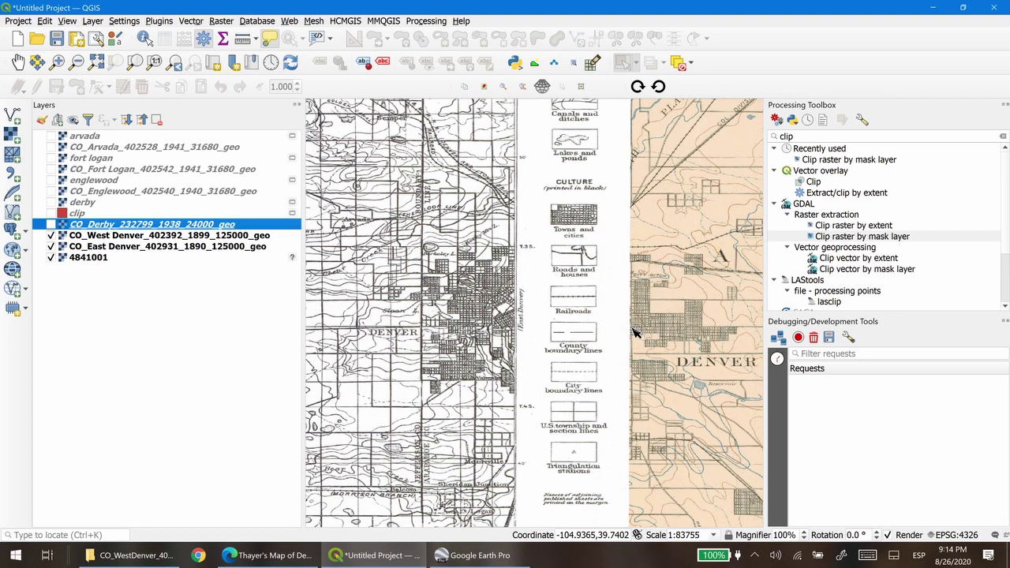
- Hide the CO_West Denver 1899 sheet and centre the view on East Denver
click(50, 236)
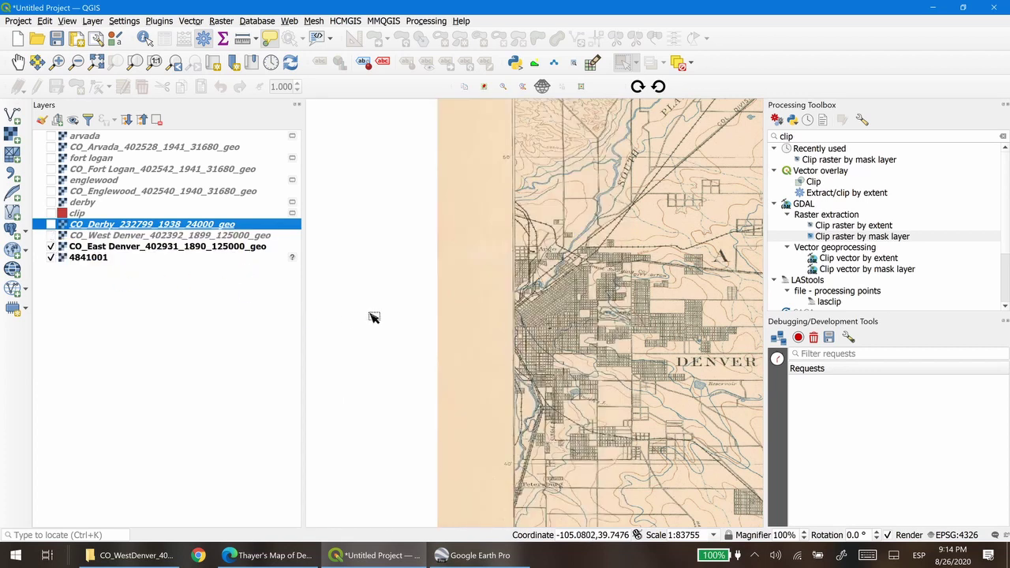
drag(675, 397, 568, 321)
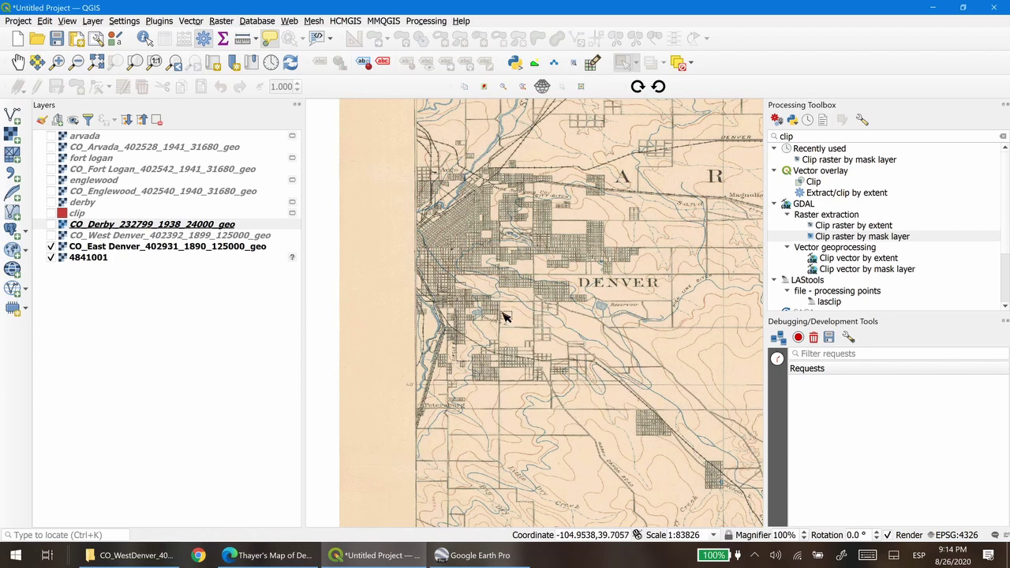
drag(533, 316, 564, 355)
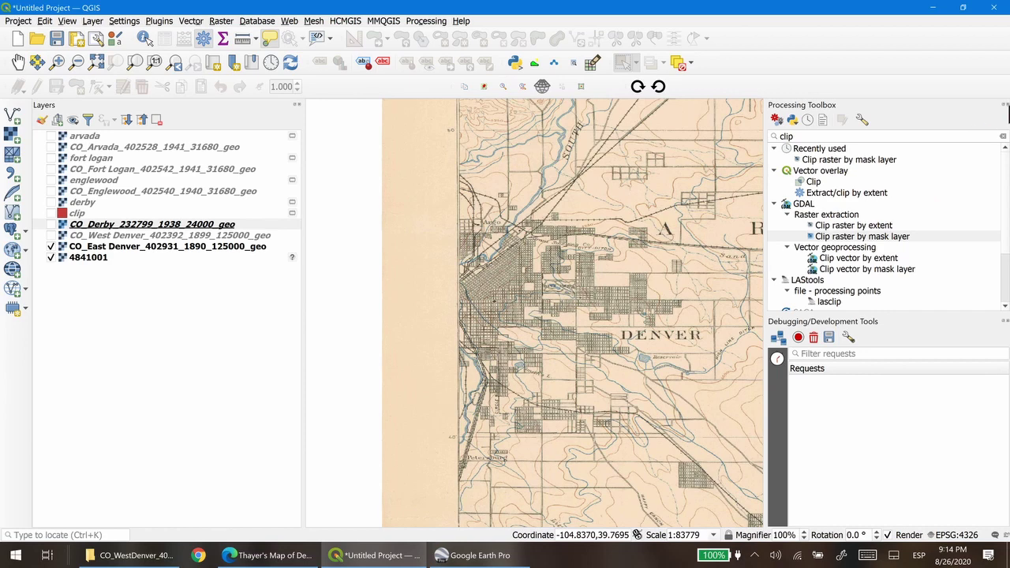
- Close the Processing Toolbox and Debugging panels and narrow the Layers panel
click(1006, 105)
click(1005, 105)
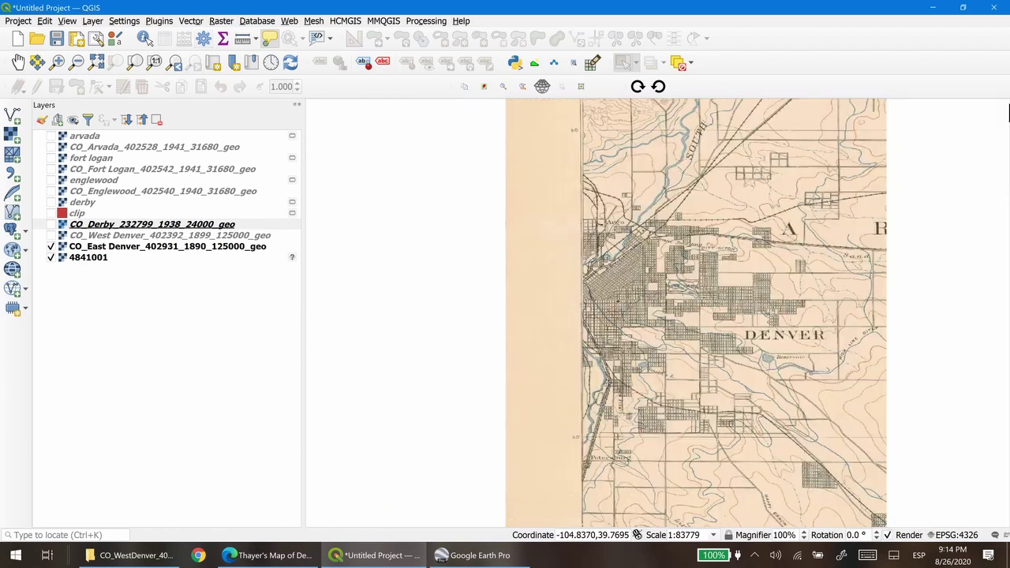
drag(302, 271, 169, 272)
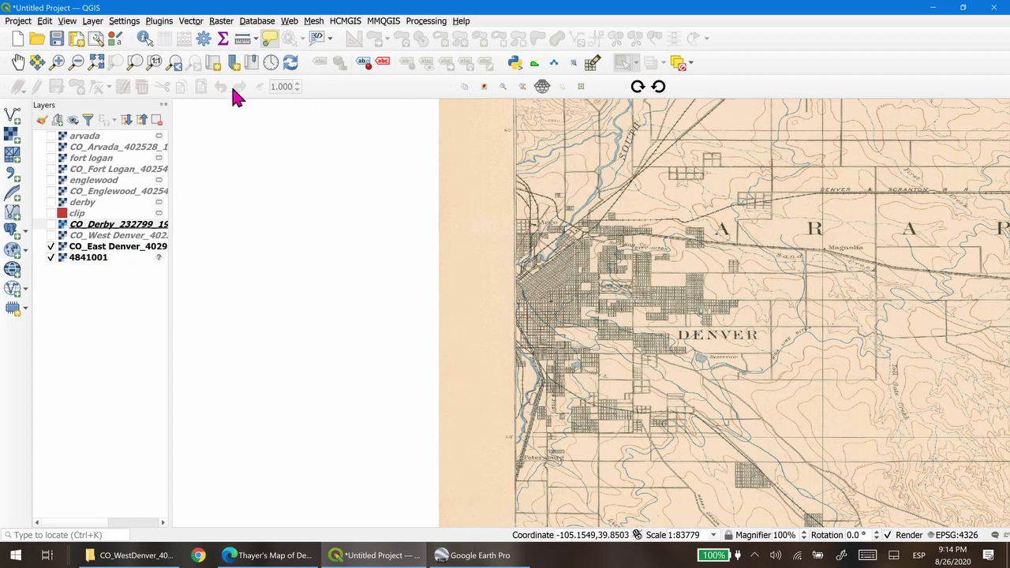
click(222, 21)
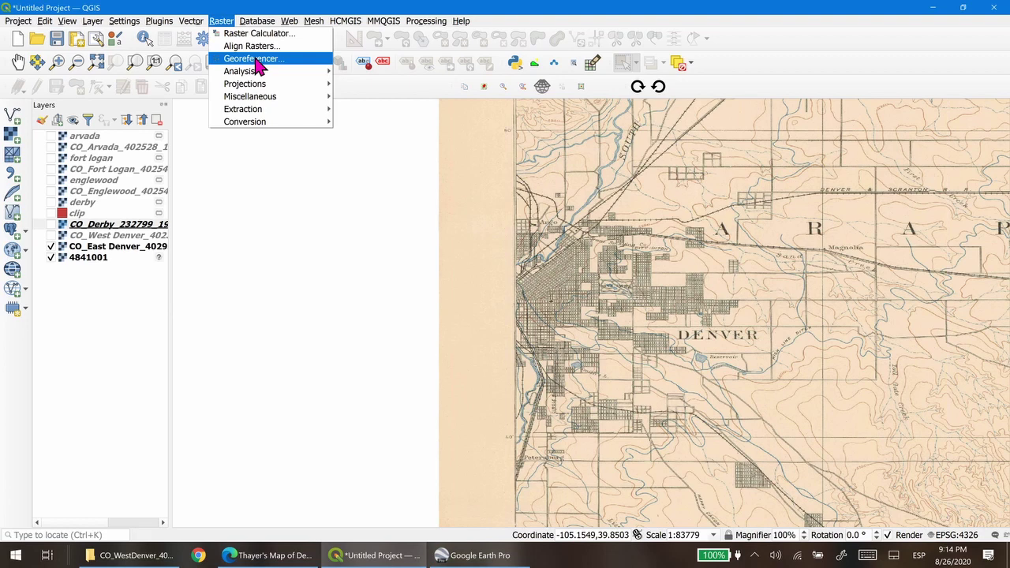
- Launch the Georeferencer, then narrow its window and move it toward the right
click(299, 67)
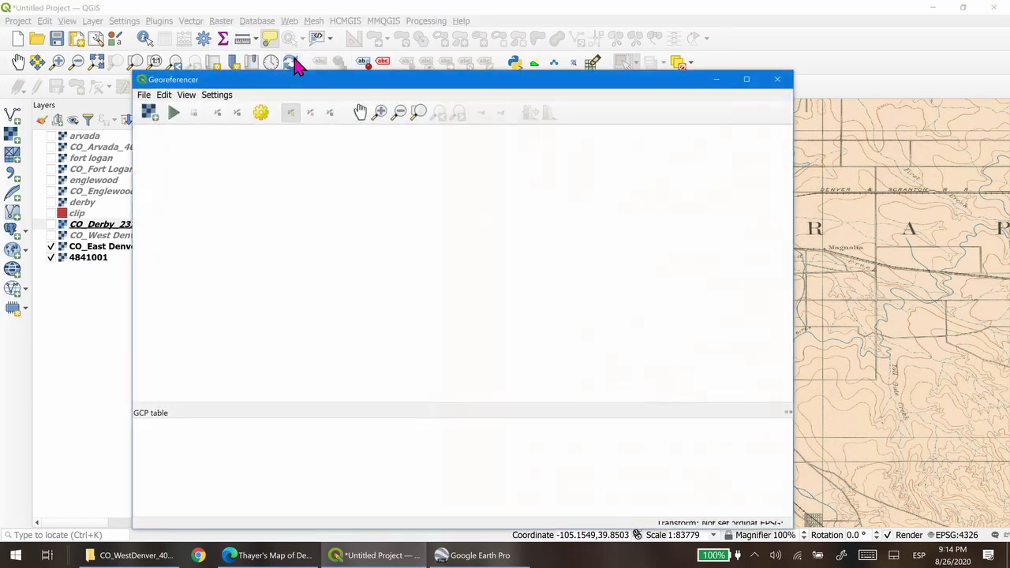
drag(339, 83, 381, 44)
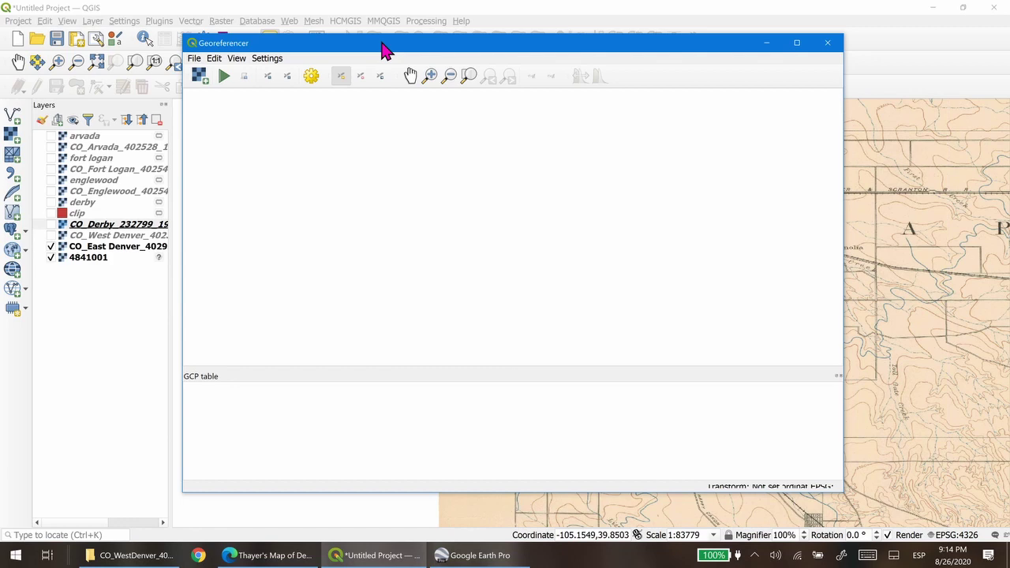
drag(377, 52, 414, 52)
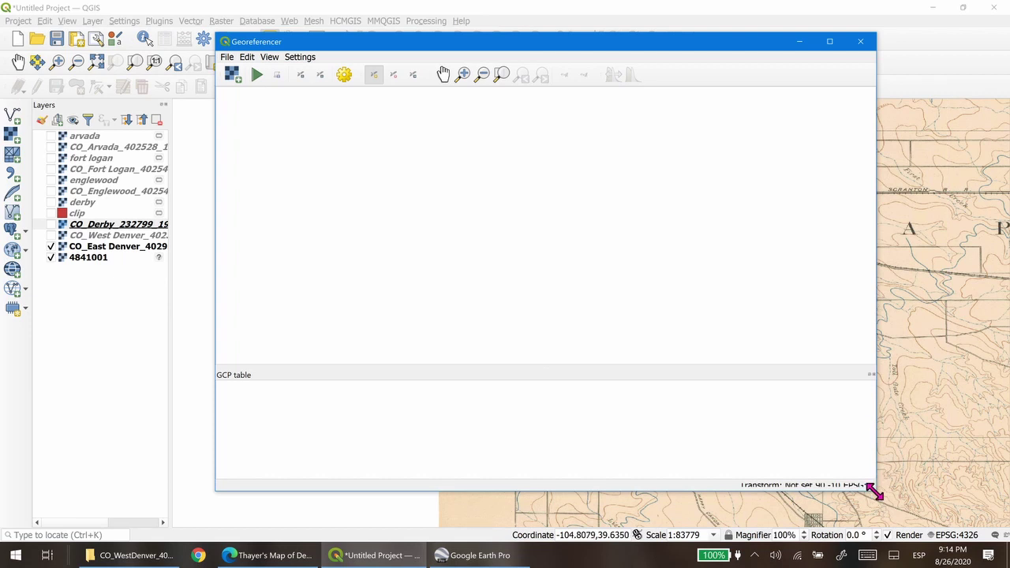
drag(872, 487, 763, 510)
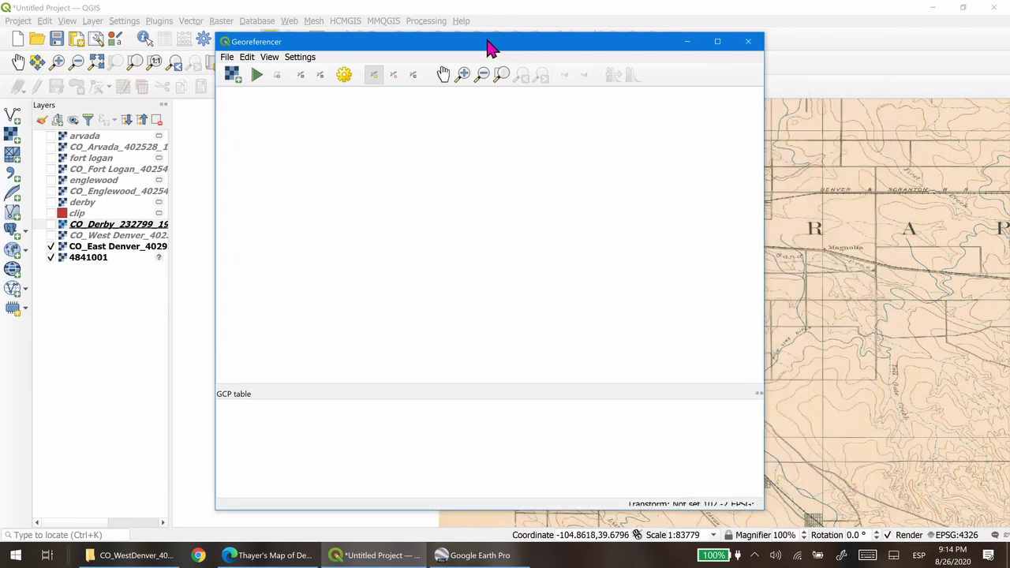
drag(488, 45, 710, 50)
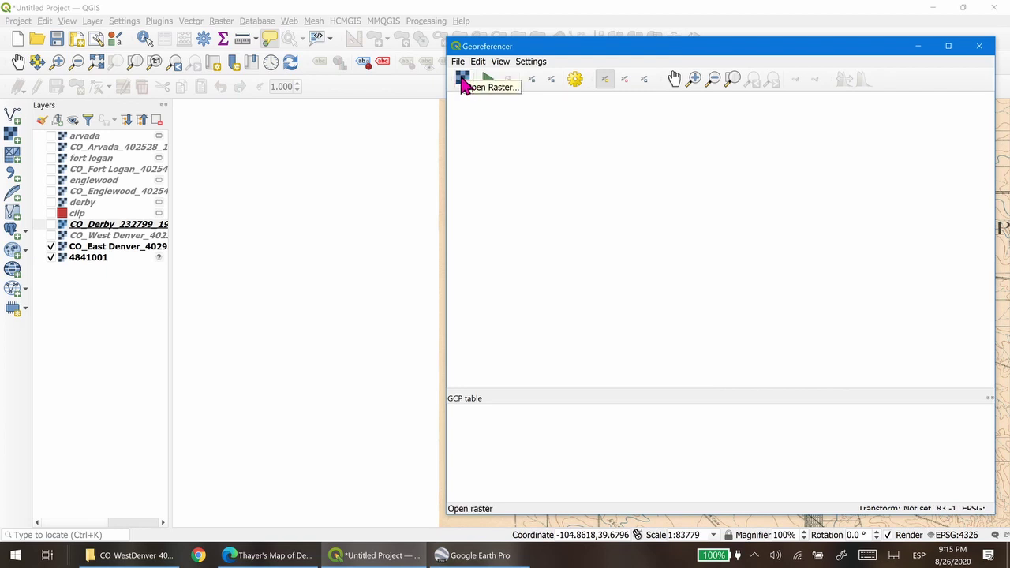
- Load the scanned map 4841001.tif from the Practical folder into the Georeferencer
click(462, 80)
click(463, 80)
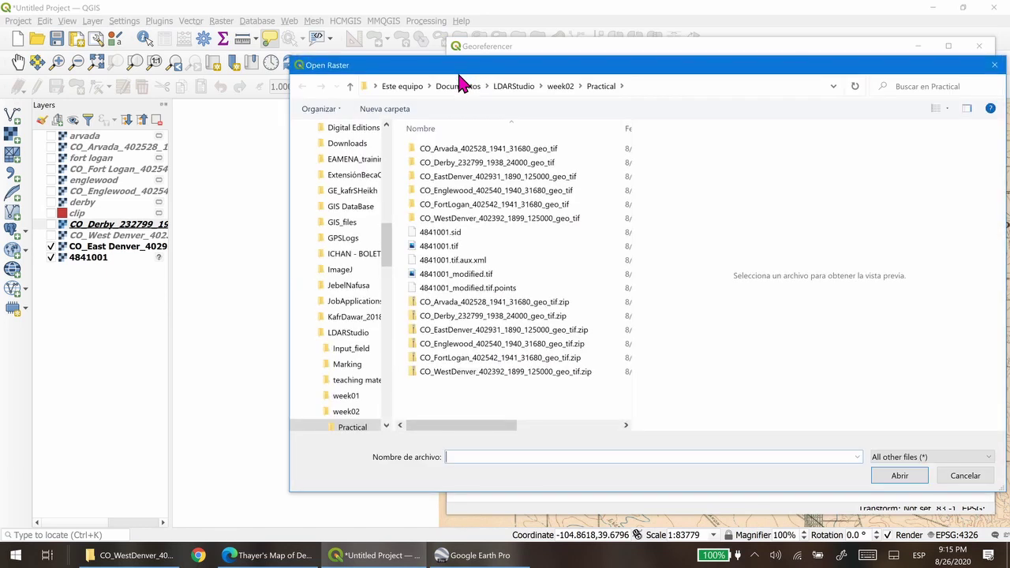
double_click(623, 234)
click(442, 247)
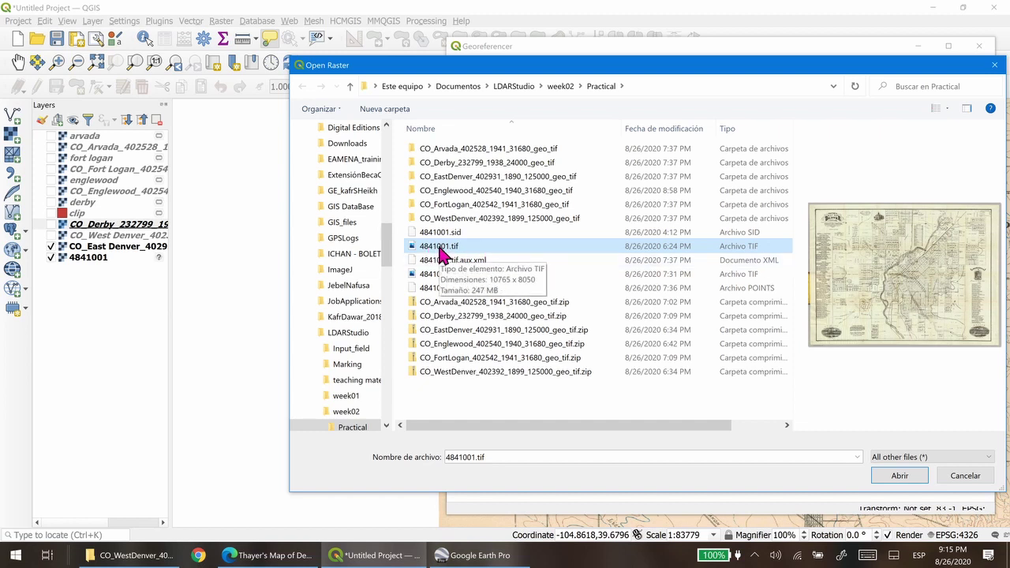
click(901, 476)
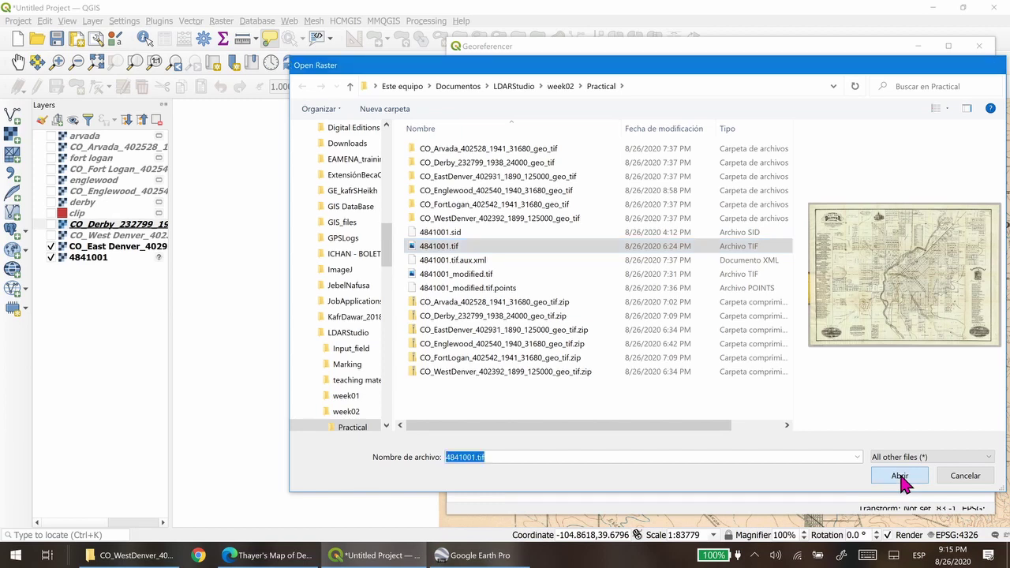
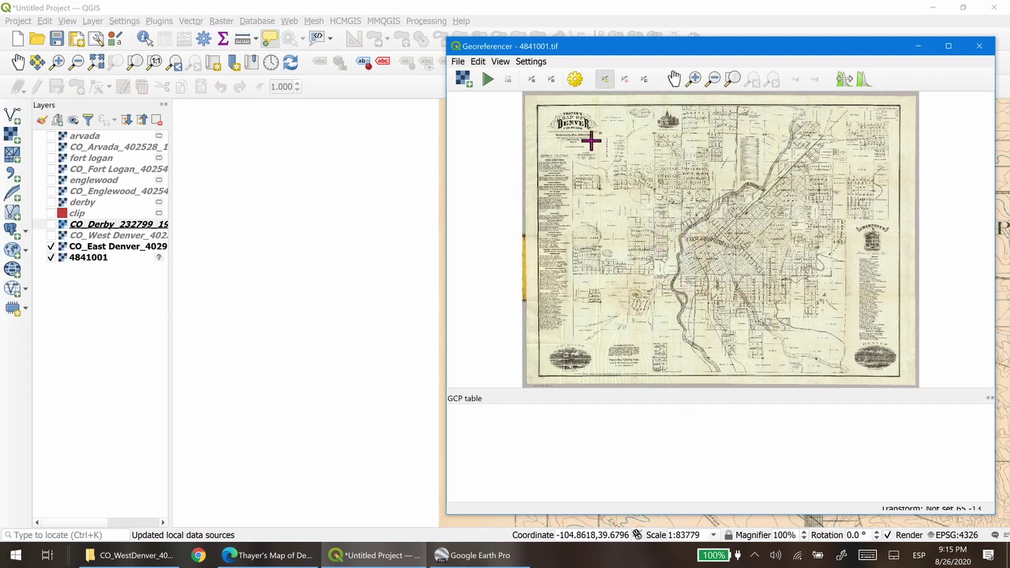
- Keep Linear as the georeferencing transformation type in Transformation Settings
click(575, 84)
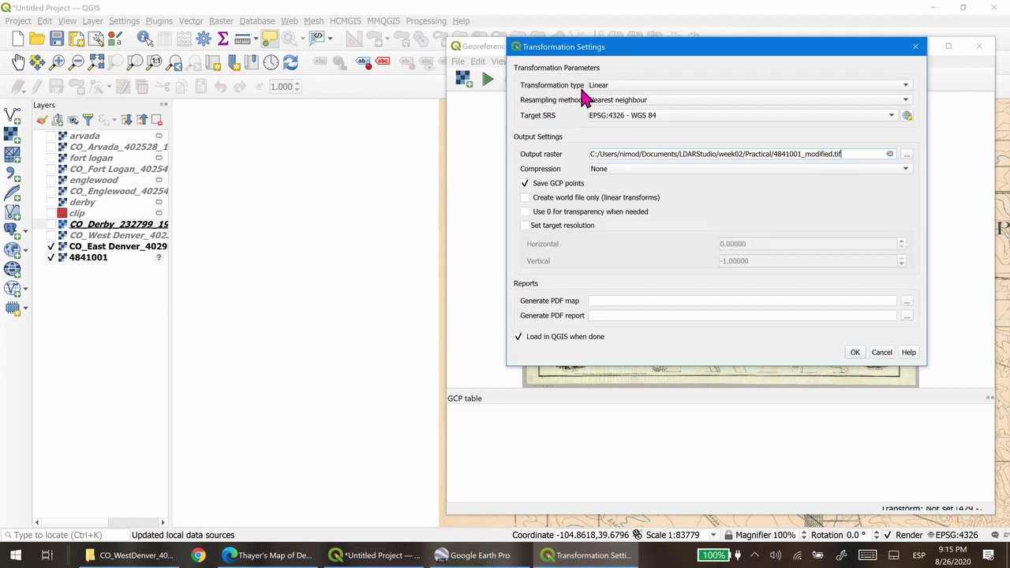
click(612, 84)
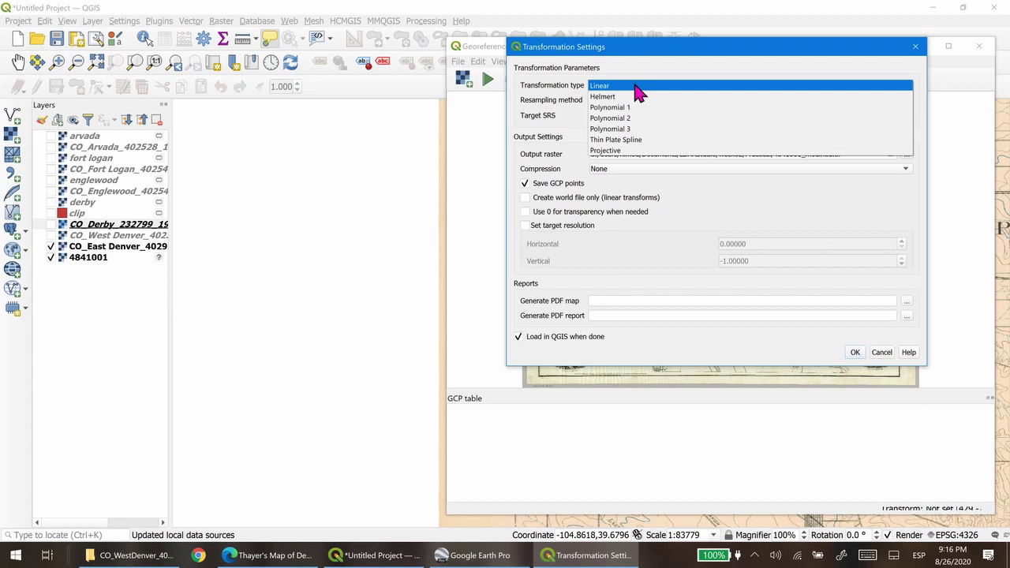
click(646, 64)
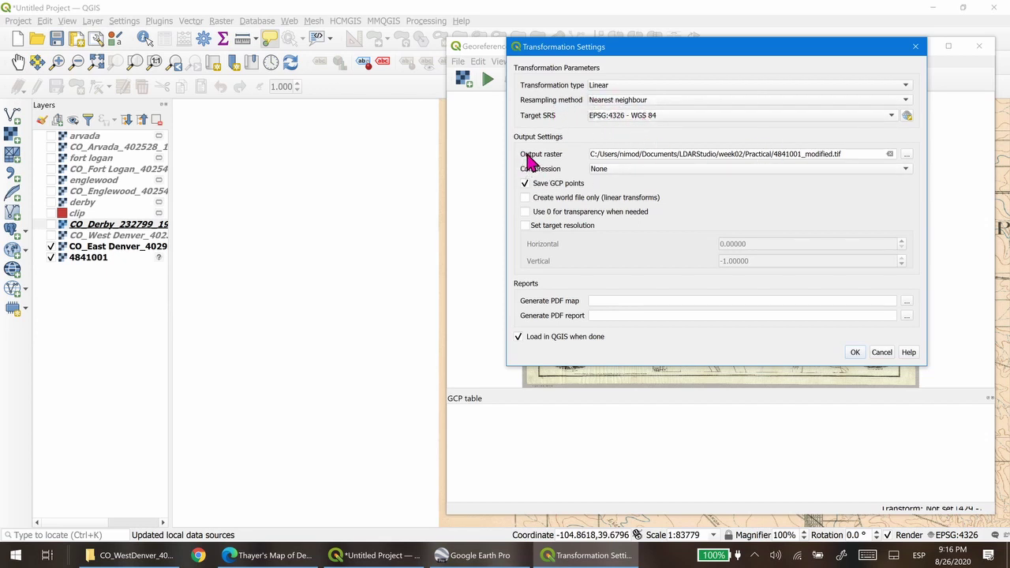
- Set the output raster to 4841001_modified.tif, overwriting the existing file, and apply the settings
drag(882, 153, 570, 153)
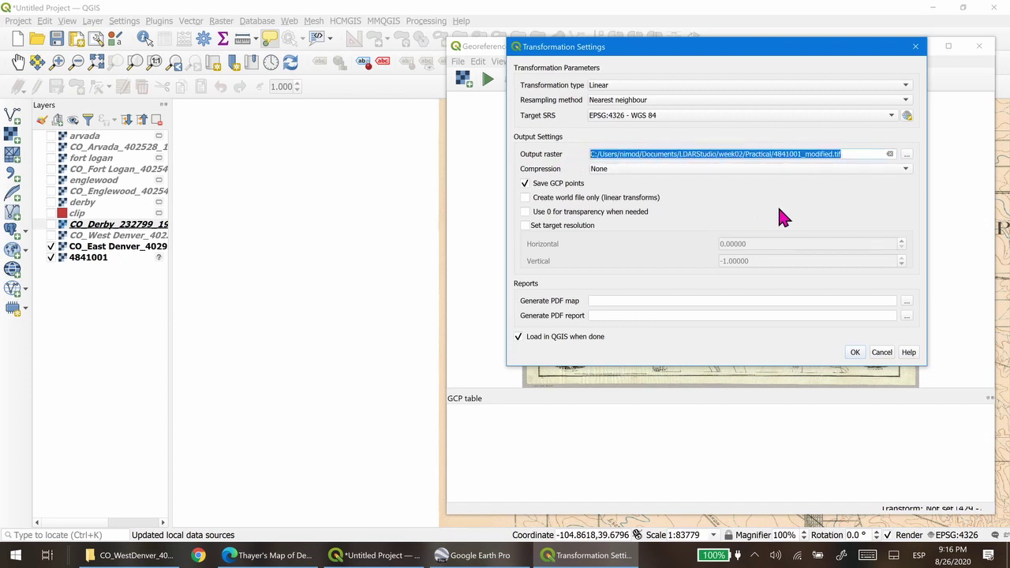
click(908, 154)
drag(675, 72, 569, 74)
drag(298, 417, 260, 416)
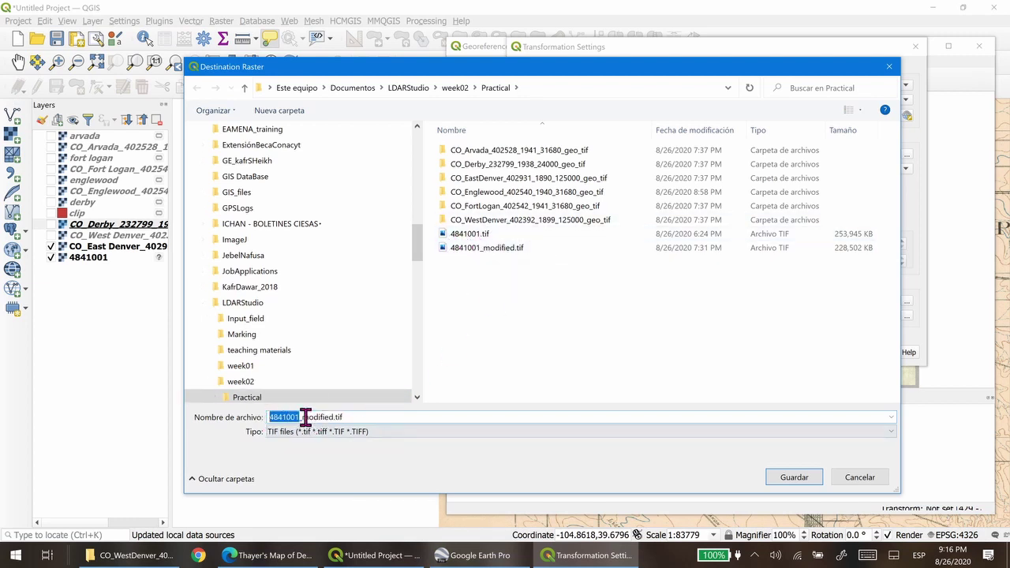
drag(303, 419, 331, 418)
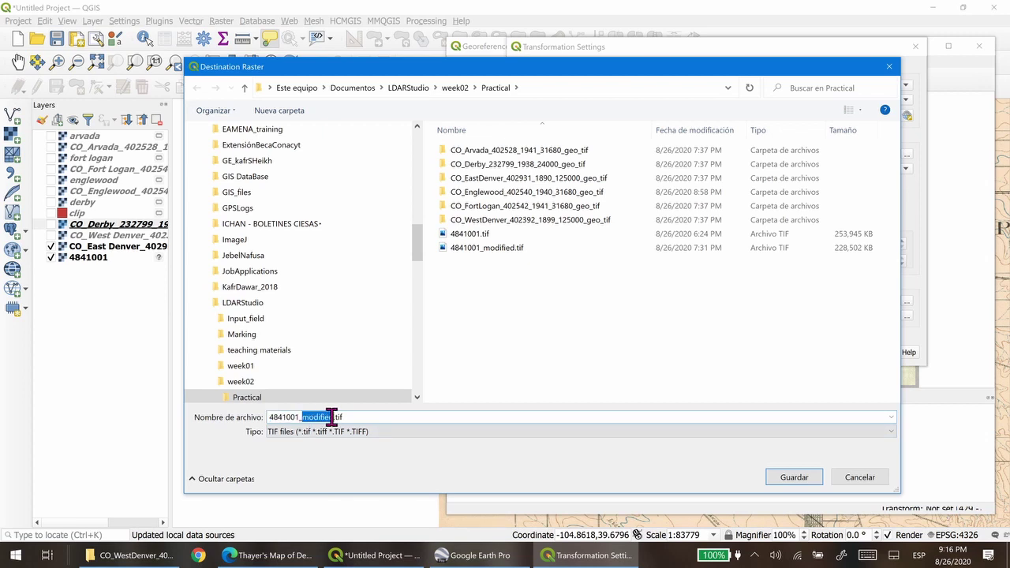
click(798, 480)
click(543, 283)
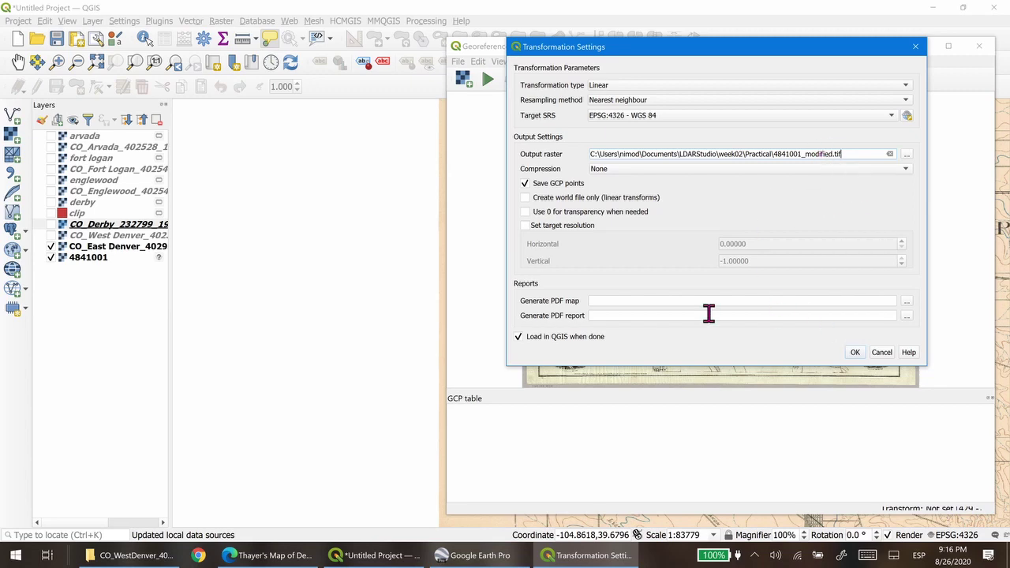
click(856, 353)
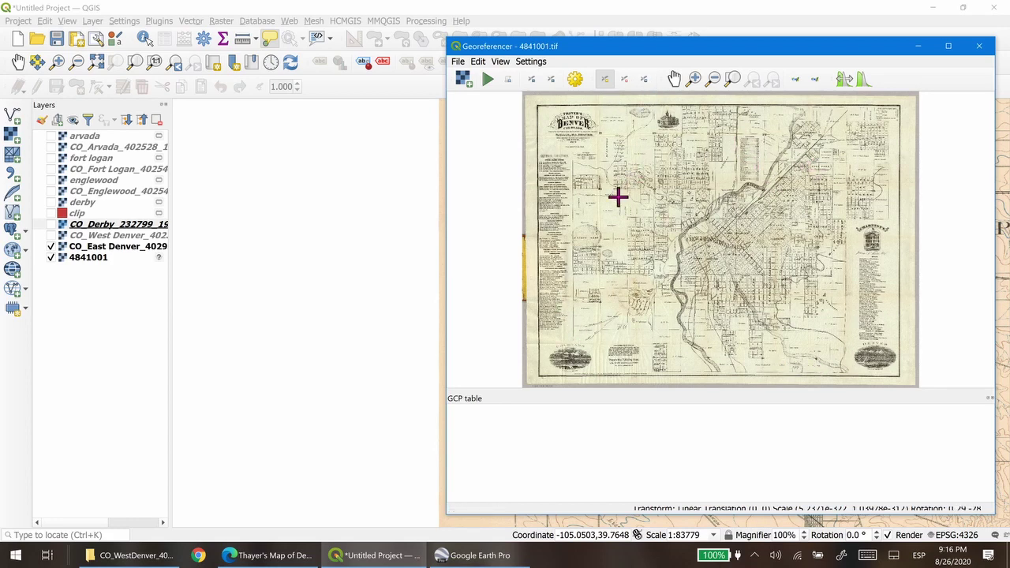
- Move the Georeferencer window aside, pan and zoom the topo map onto Denver, then zoom the historic map
drag(657, 54, 792, 59)
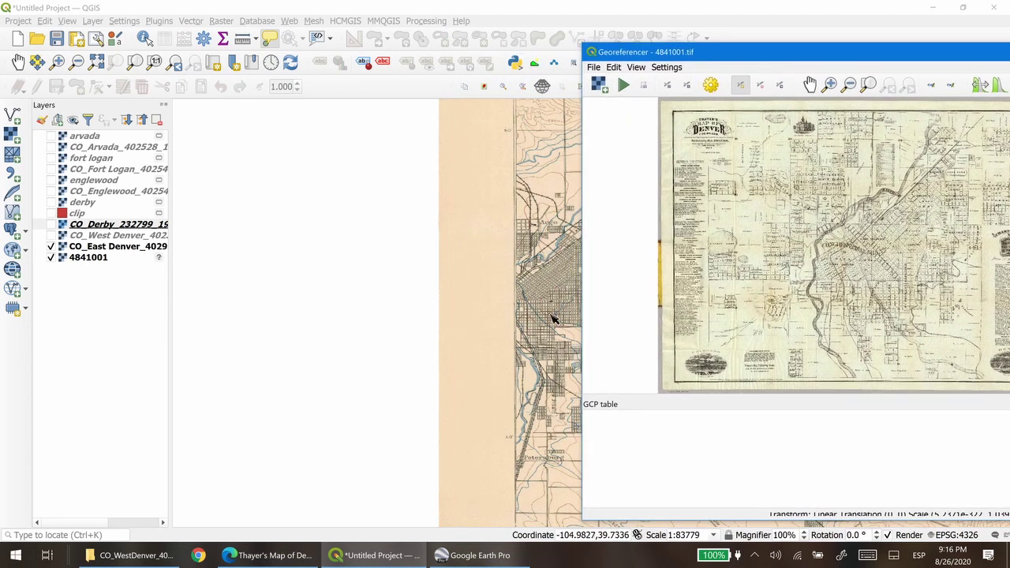
drag(738, 58, 707, 49)
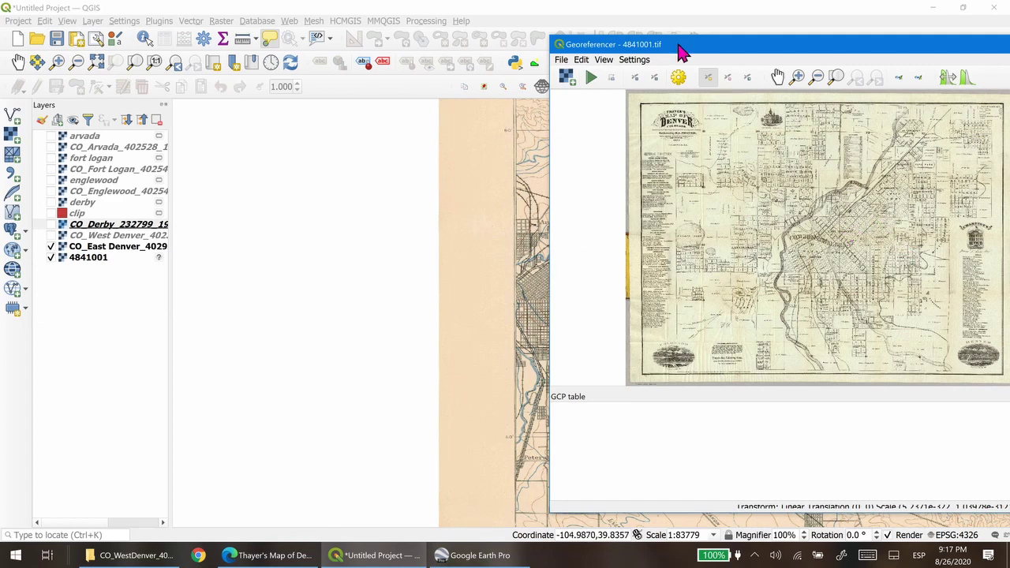
drag(519, 315, 316, 273)
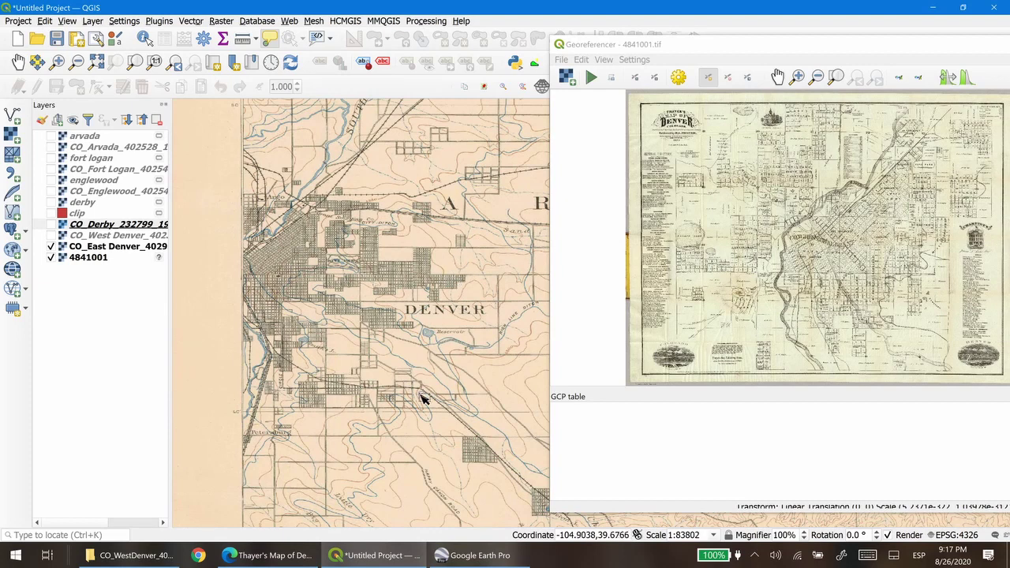
scroll(394, 446, up, 1)
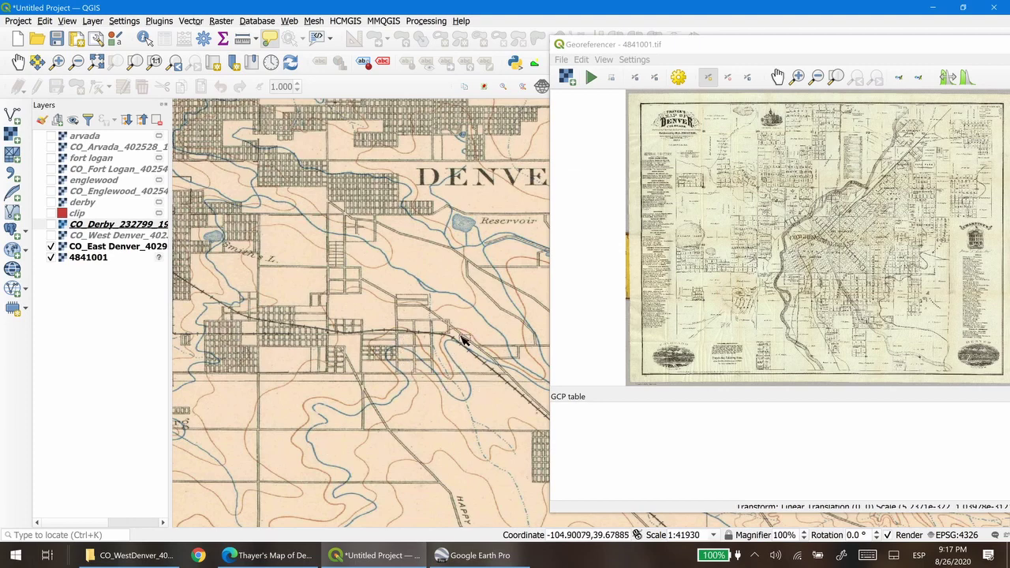
scroll(931, 278, up, 2)
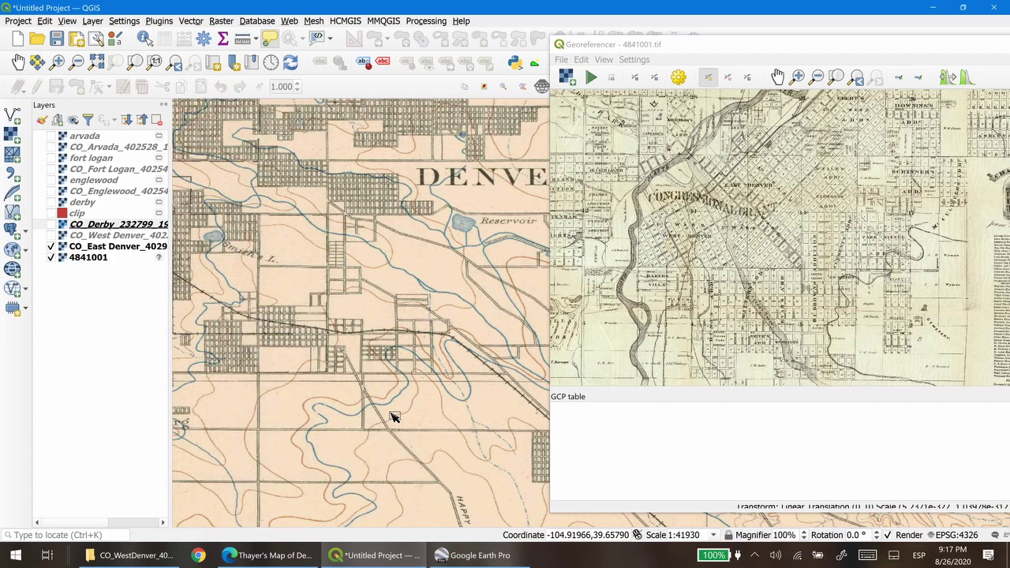
scroll(323, 332, down, 1)
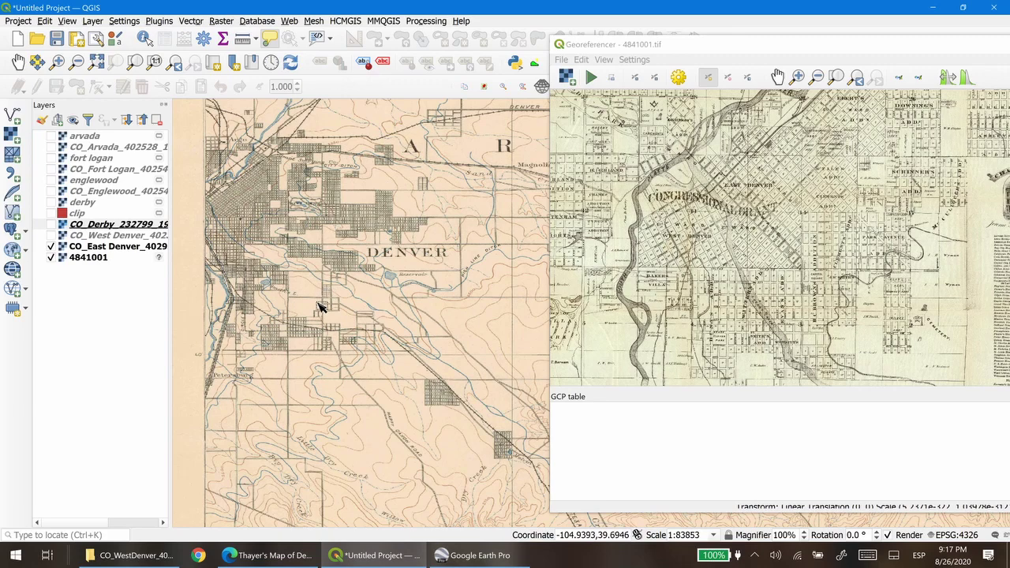
drag(319, 307, 359, 334)
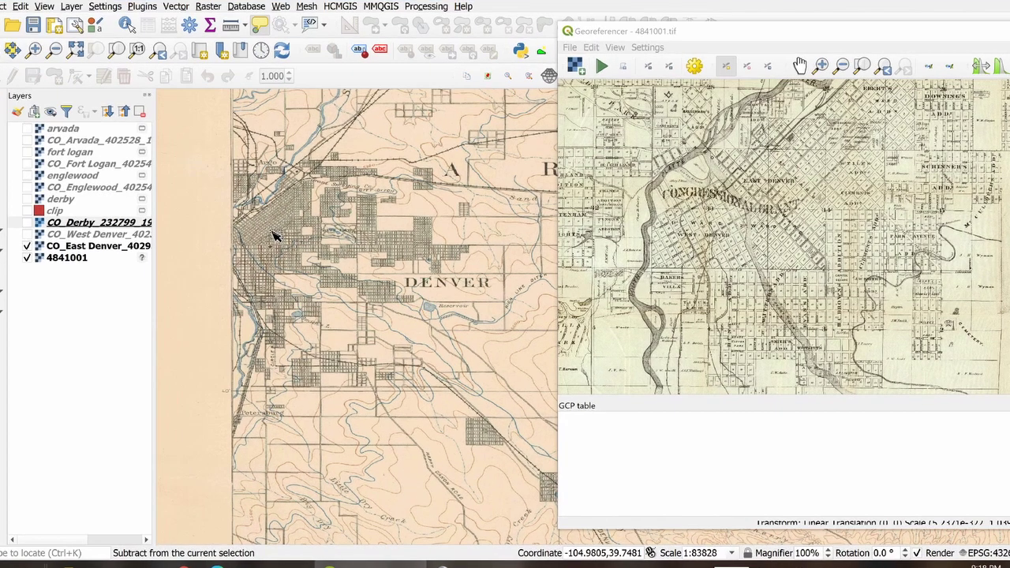
scroll(290, 247, up, 2)
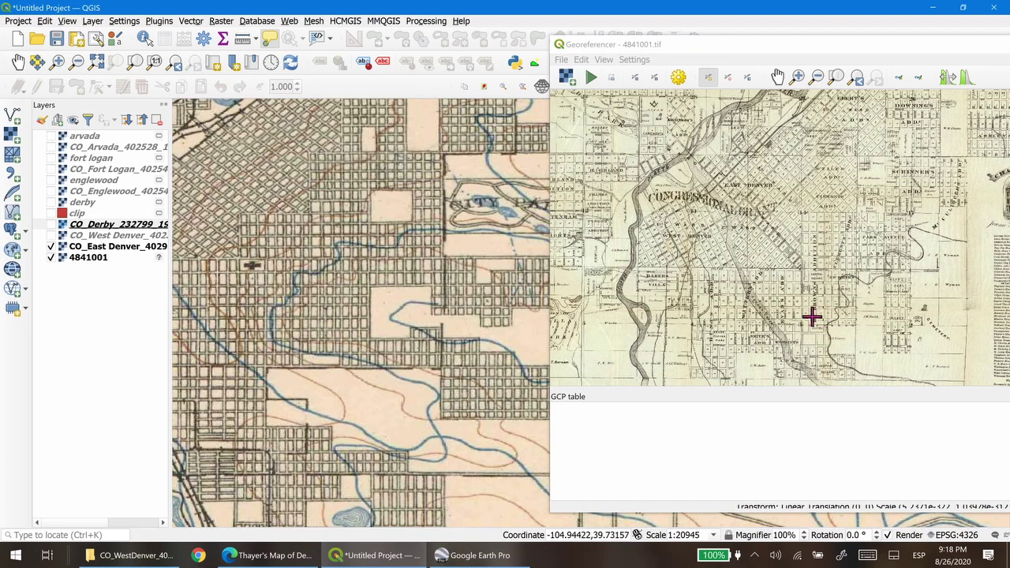
- Zoom the historic map in on Park Avenue and switch to the Add Point tool
drag(886, 360, 819, 265)
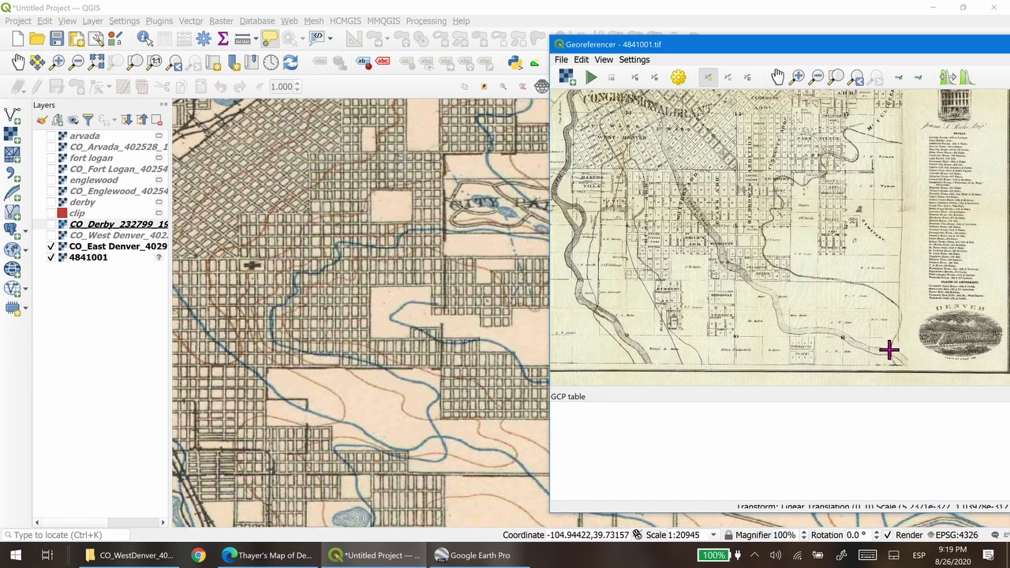
scroll(702, 204, up, 3)
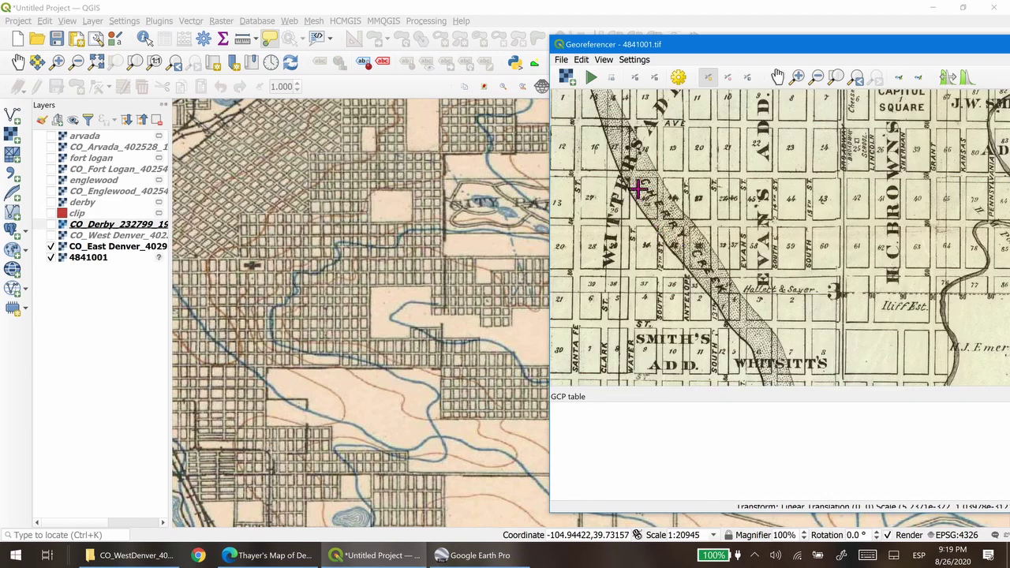
scroll(792, 276, down, 5)
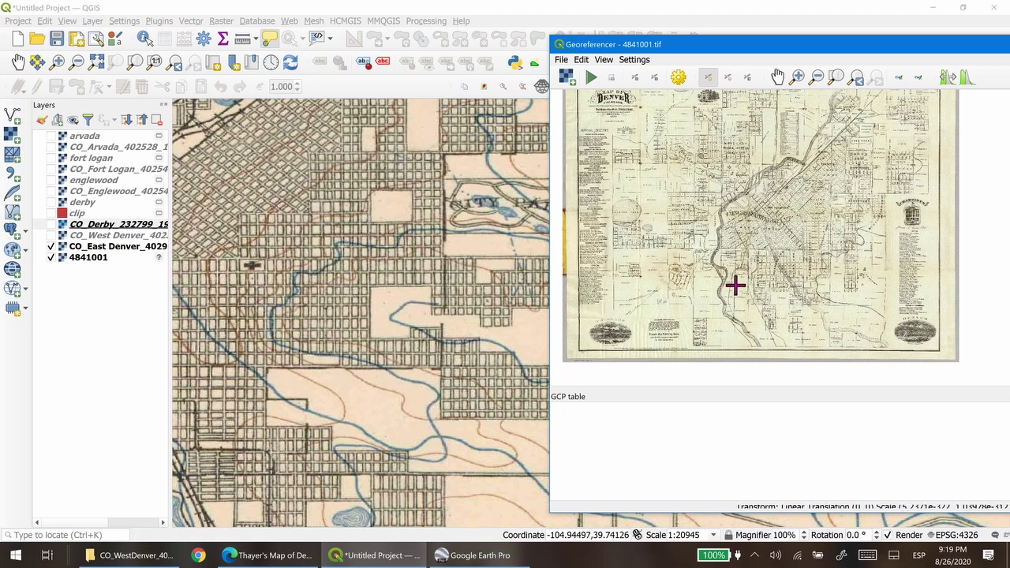
scroll(861, 237, up, 2)
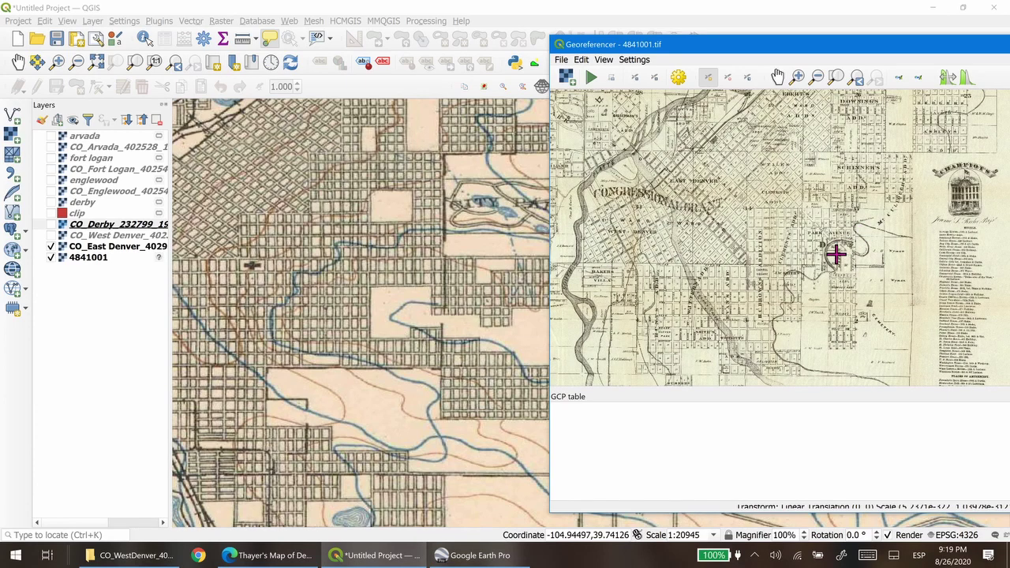
scroll(830, 260, up, 1)
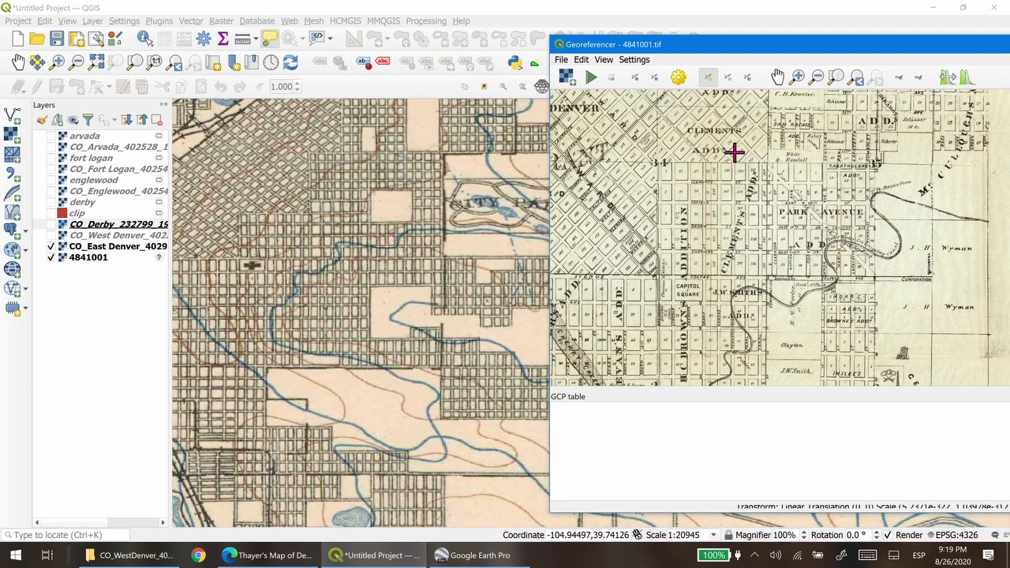
click(708, 77)
- Place and cancel a trial point, check Transformation Settings unchanged, then place a point near Park Avenue
click(826, 247)
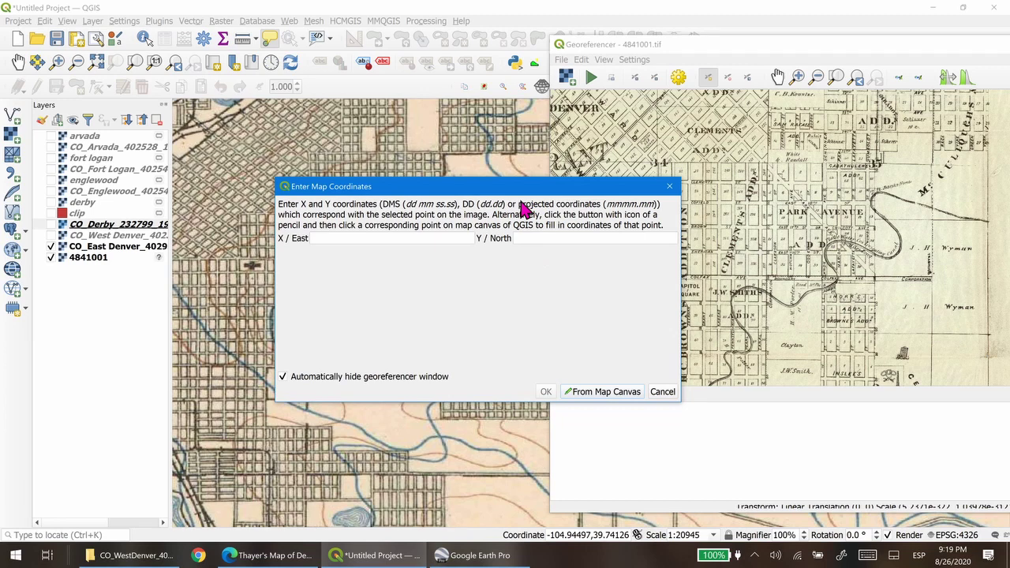
drag(427, 190, 447, 185)
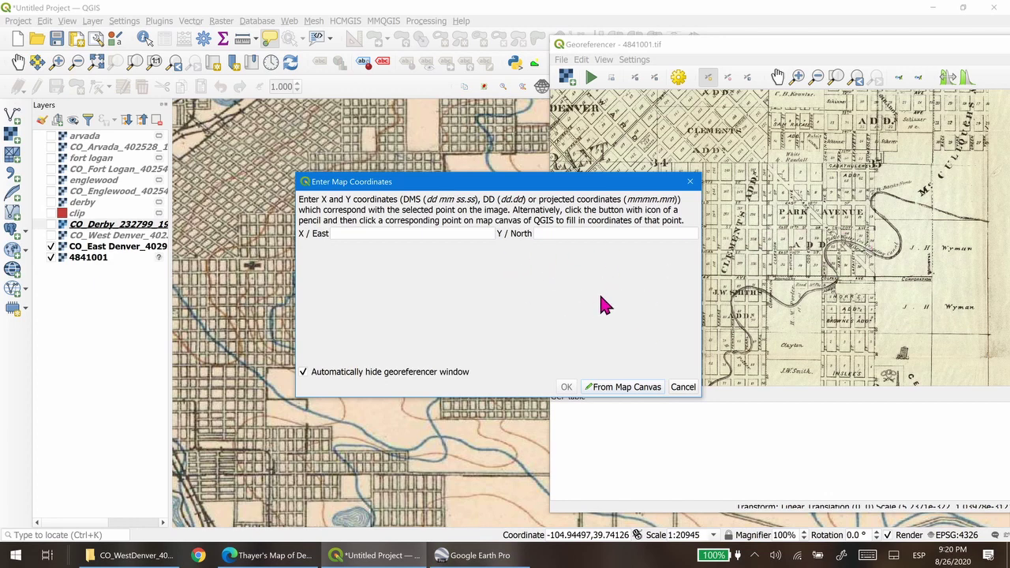
click(684, 388)
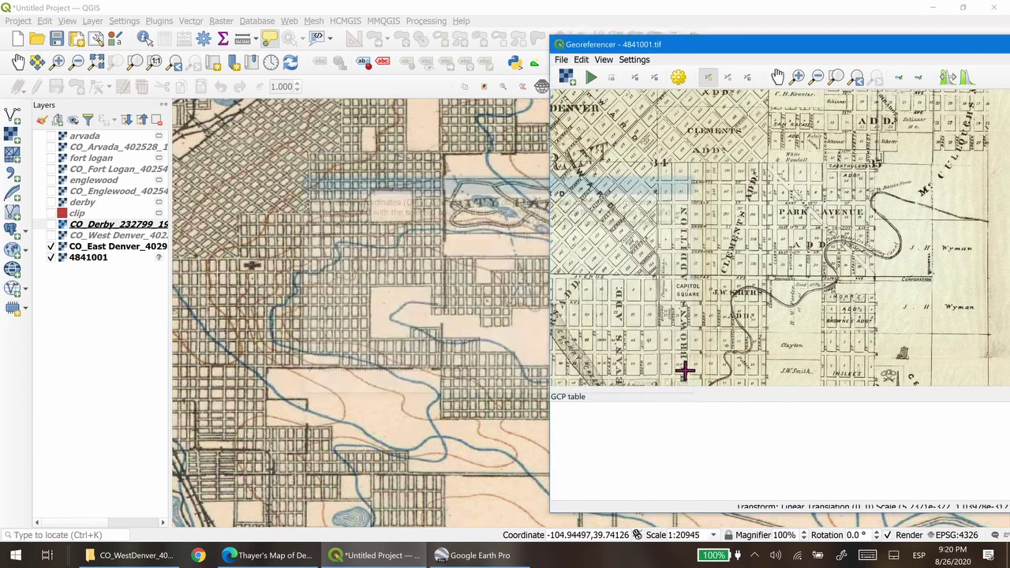
click(678, 78)
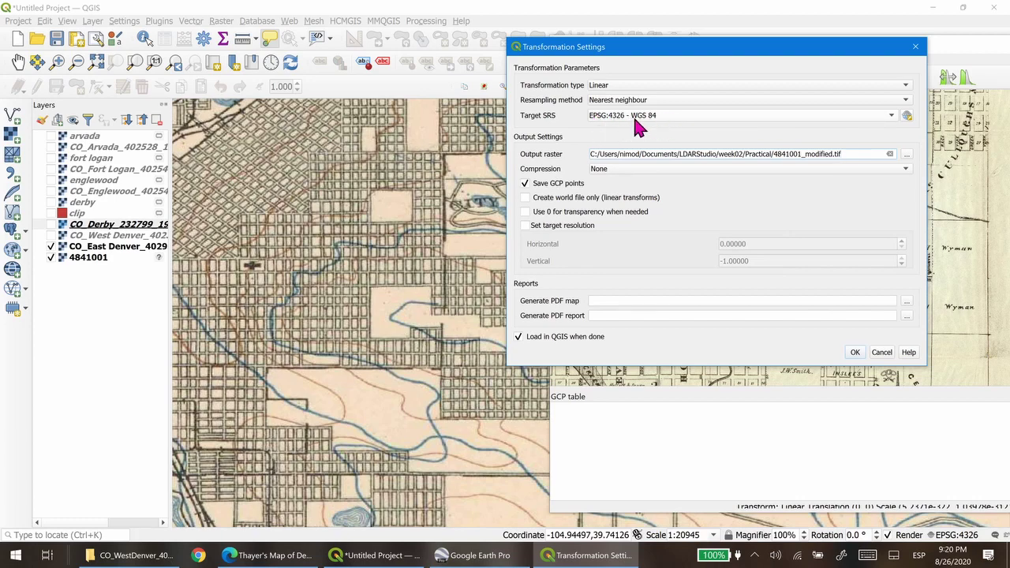
click(885, 354)
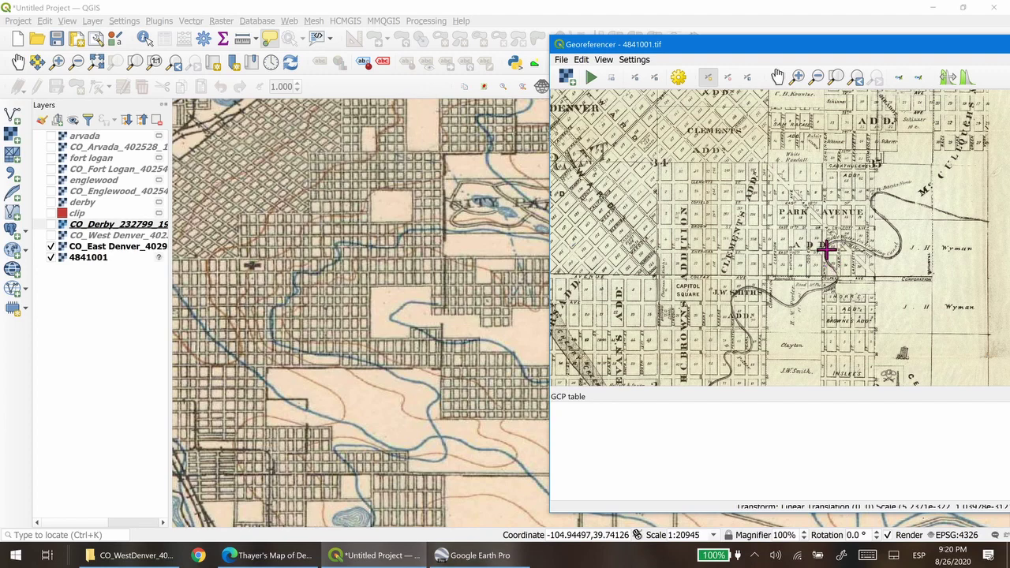
click(826, 247)
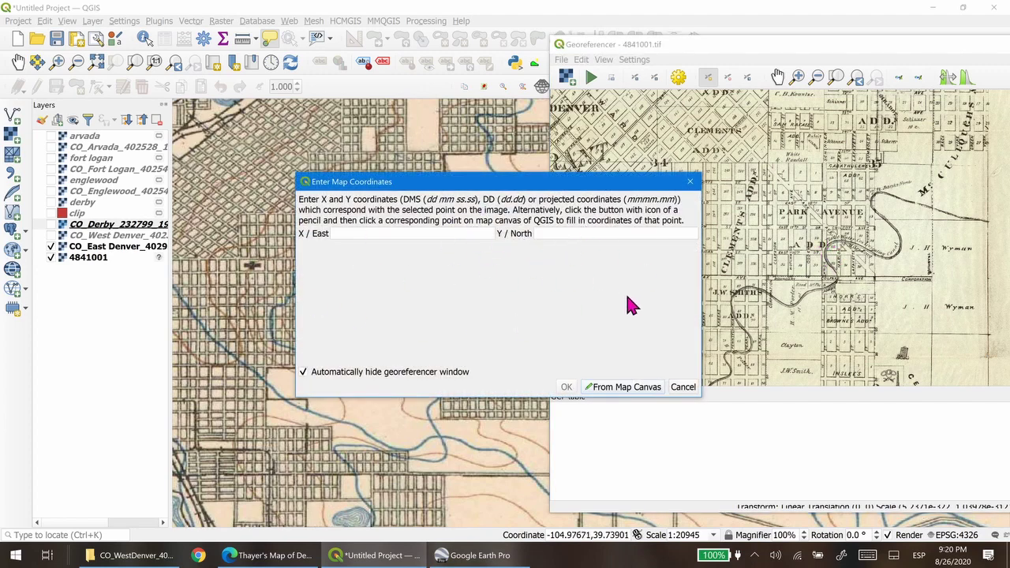
- Take the first point's coordinates from the topo map (-104.97, 39.7435) and add it as GCP 0
click(622, 387)
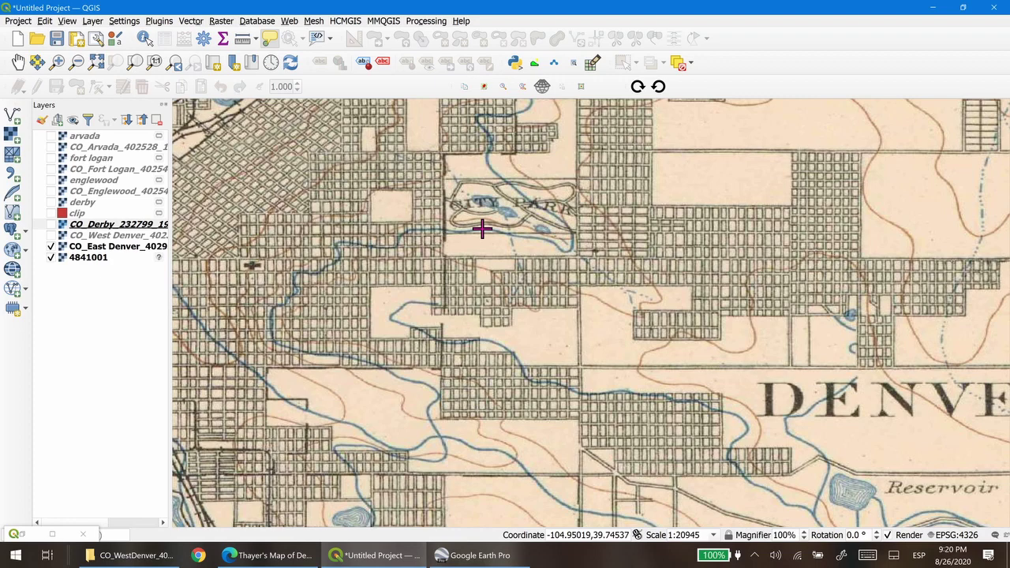
click(335, 242)
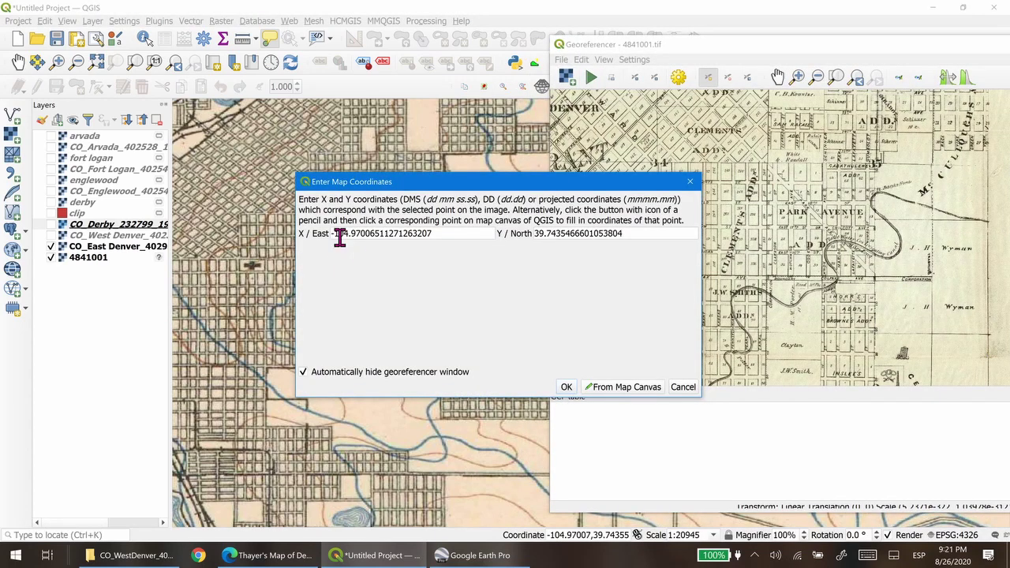
drag(462, 234, 322, 235)
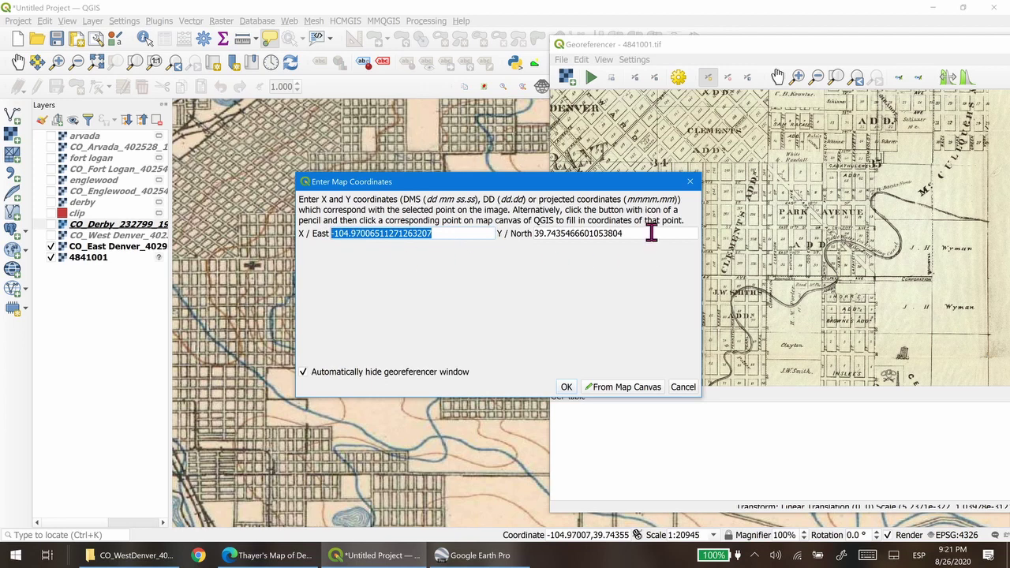
drag(652, 233, 520, 237)
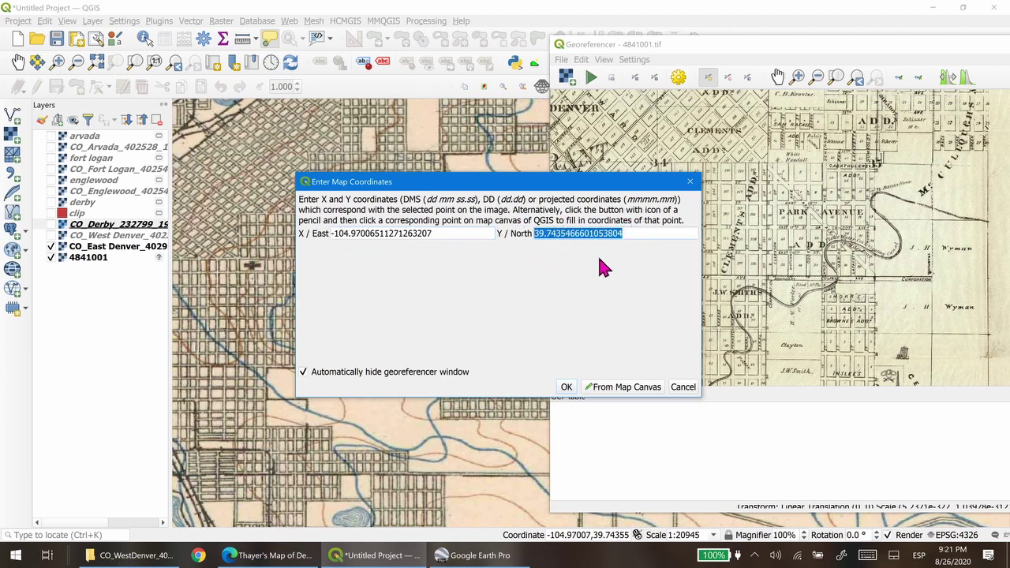
click(567, 388)
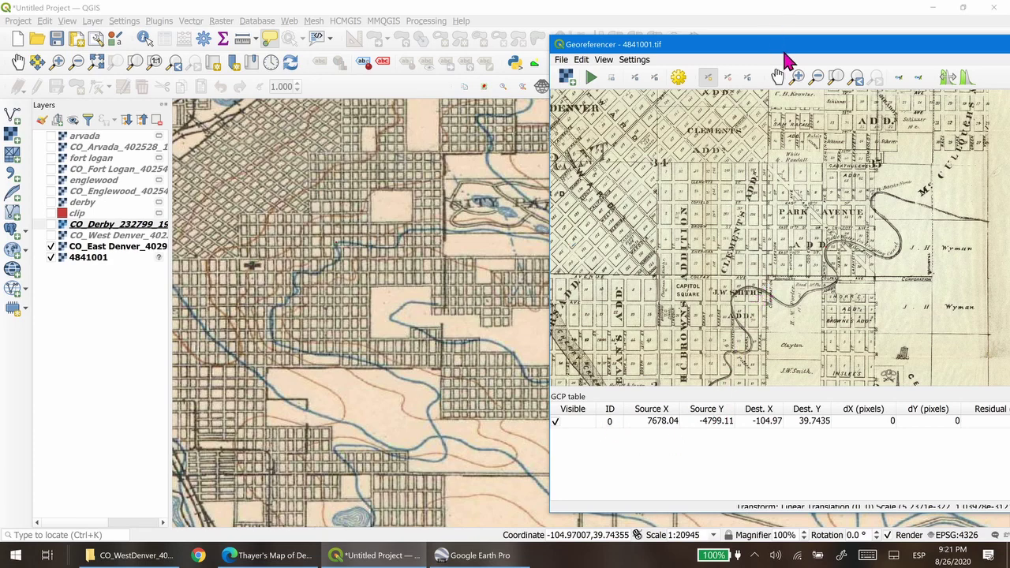
drag(790, 49, 589, 39)
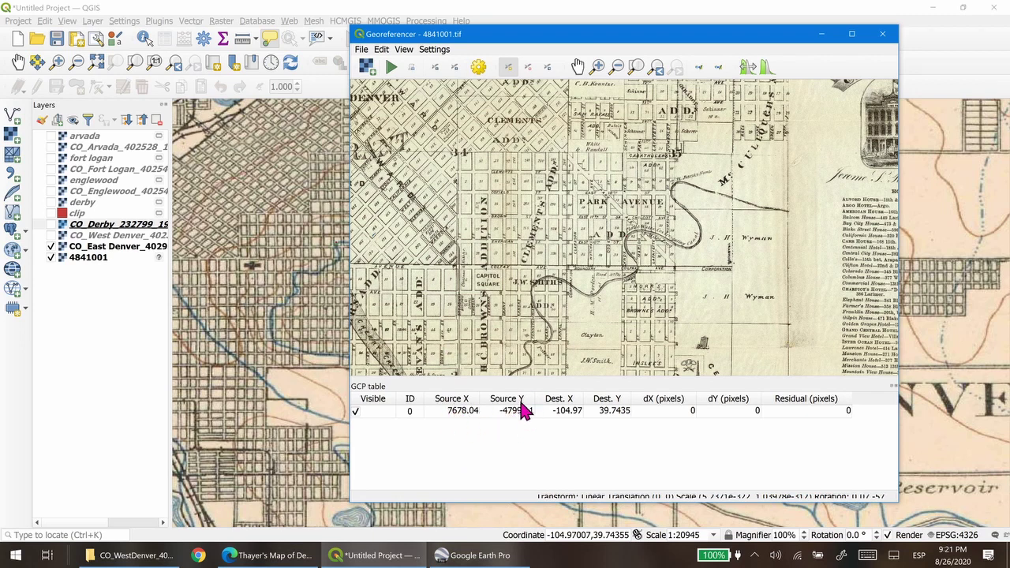
click(452, 413)
click(513, 414)
click(463, 413)
click(509, 414)
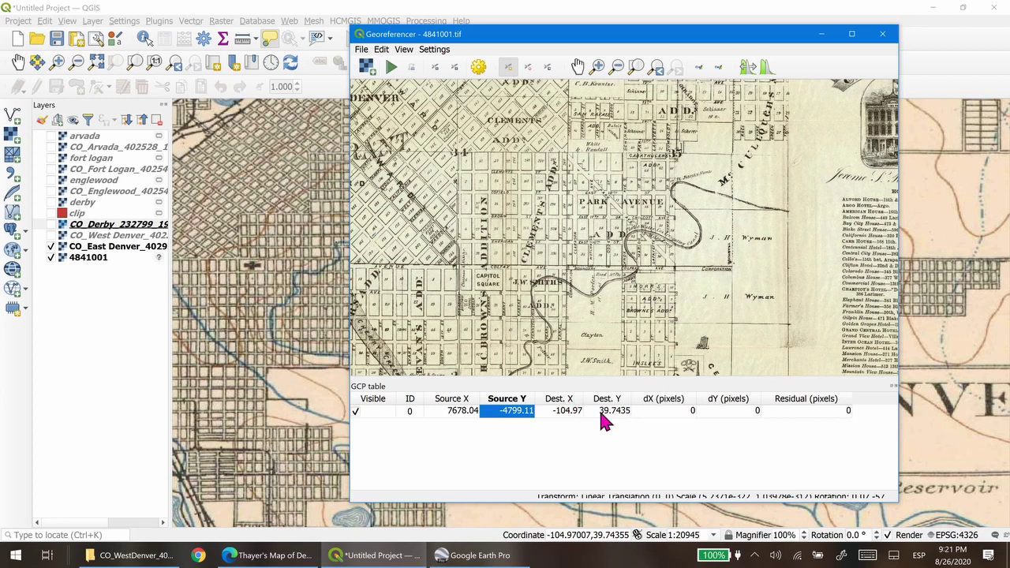
click(571, 414)
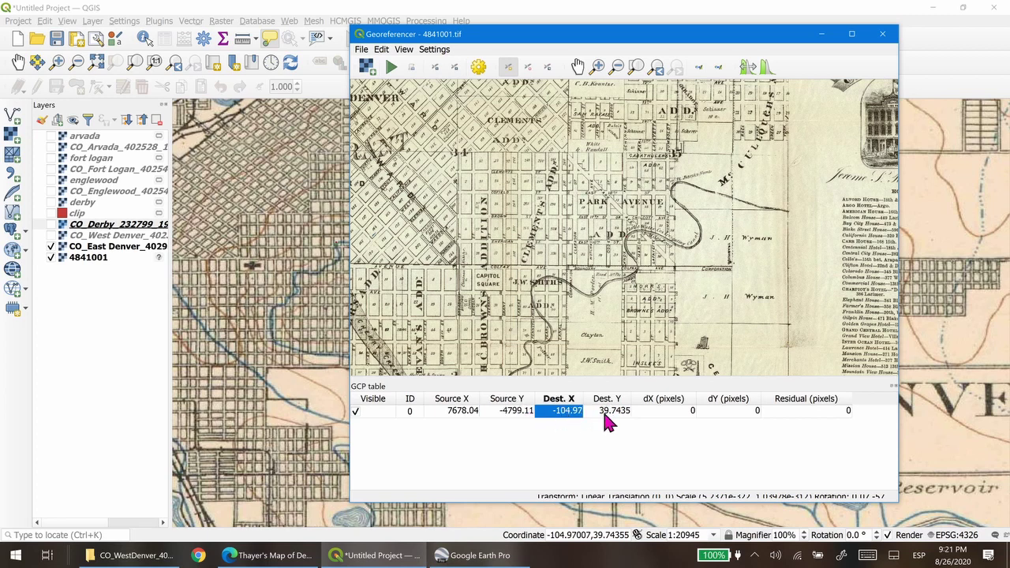
click(607, 413)
click(607, 414)
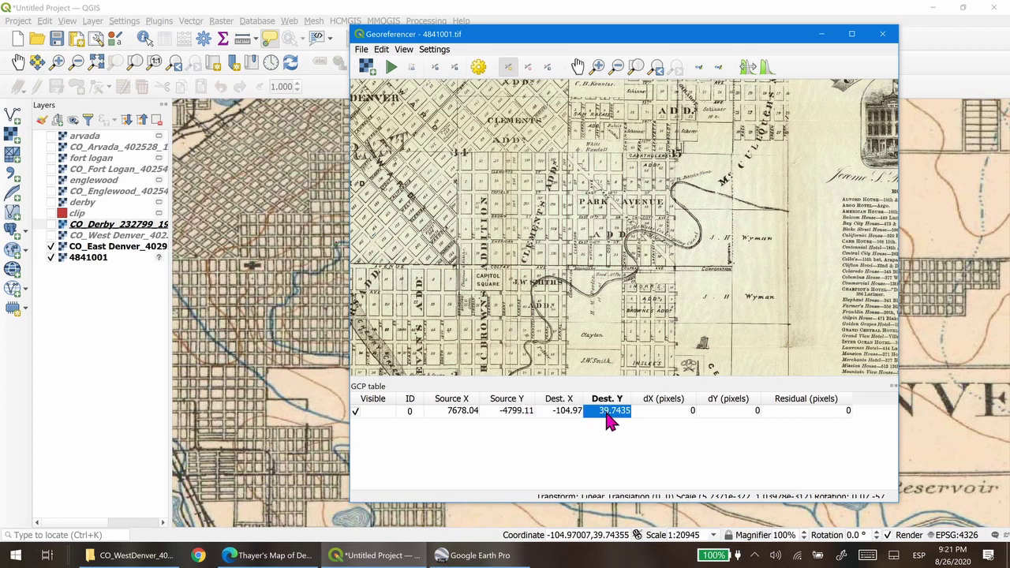
click(684, 414)
click(762, 414)
click(805, 413)
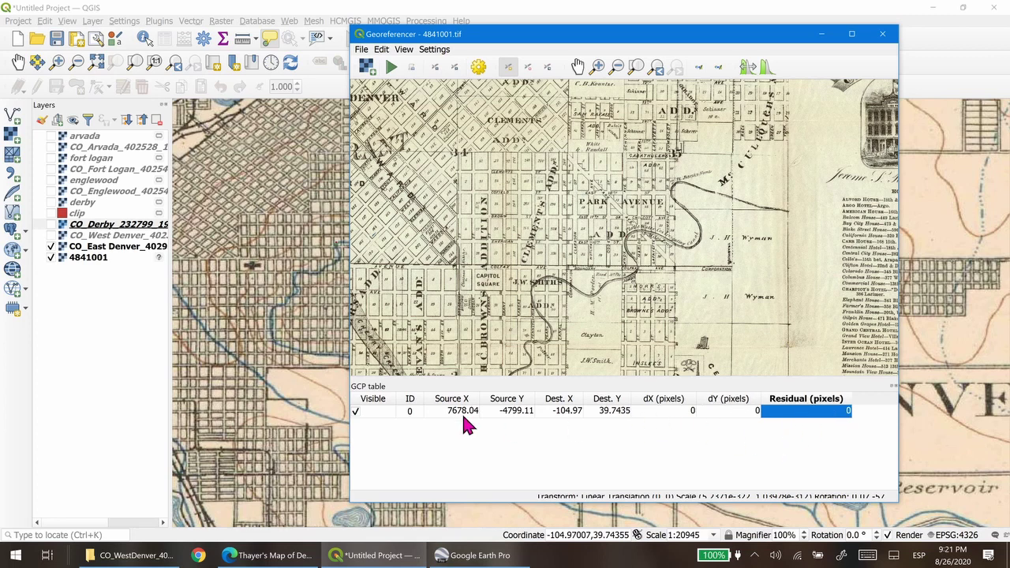
click(508, 413)
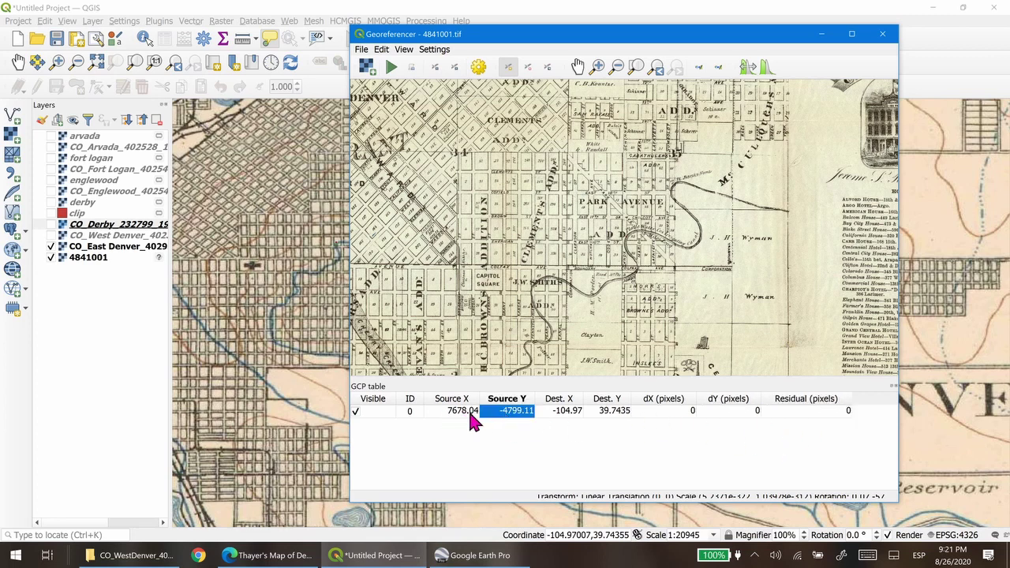
click(466, 414)
click(483, 414)
click(453, 414)
click(517, 413)
right_click(99, 267)
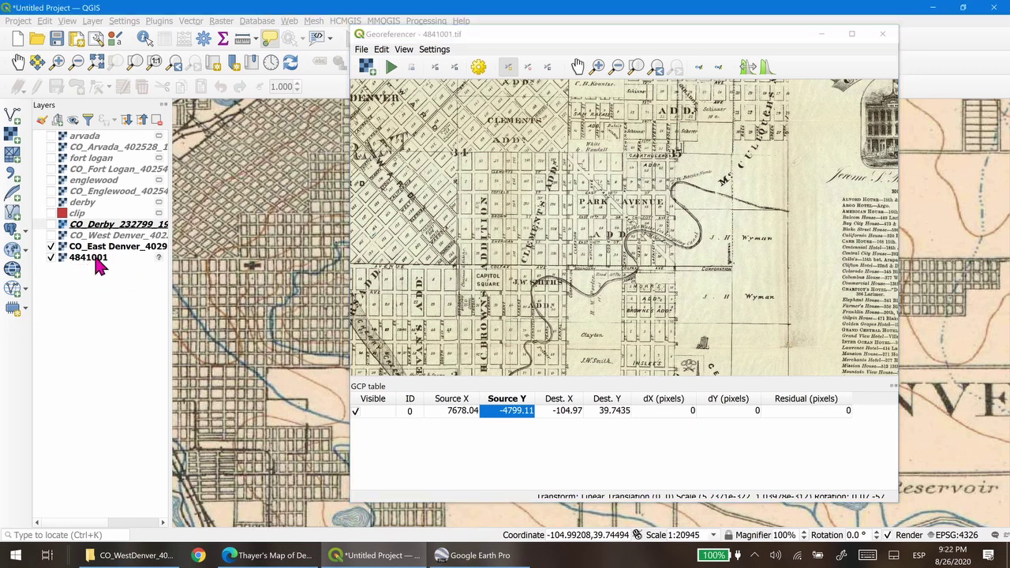
click(130, 447)
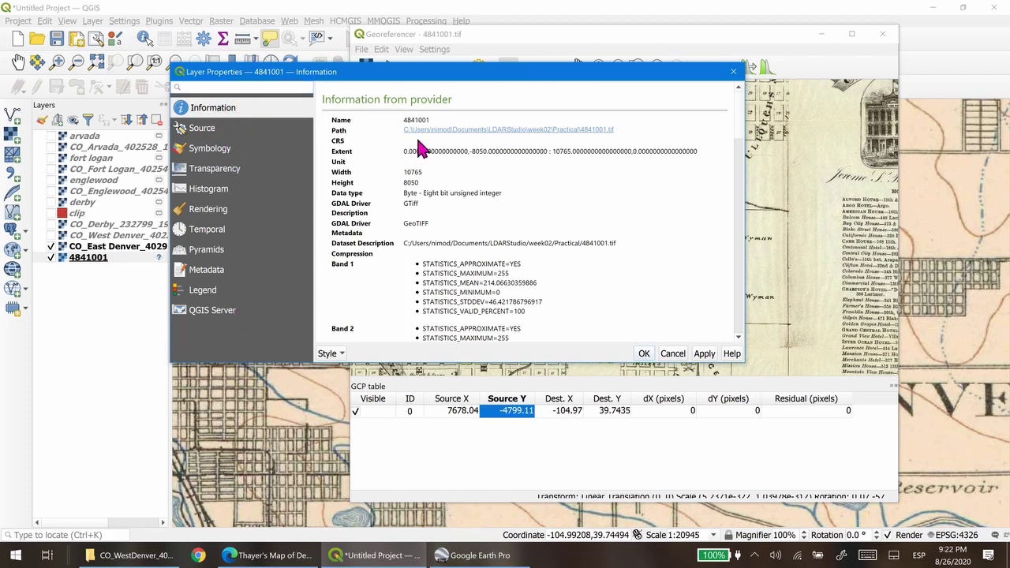
drag(404, 150, 697, 150)
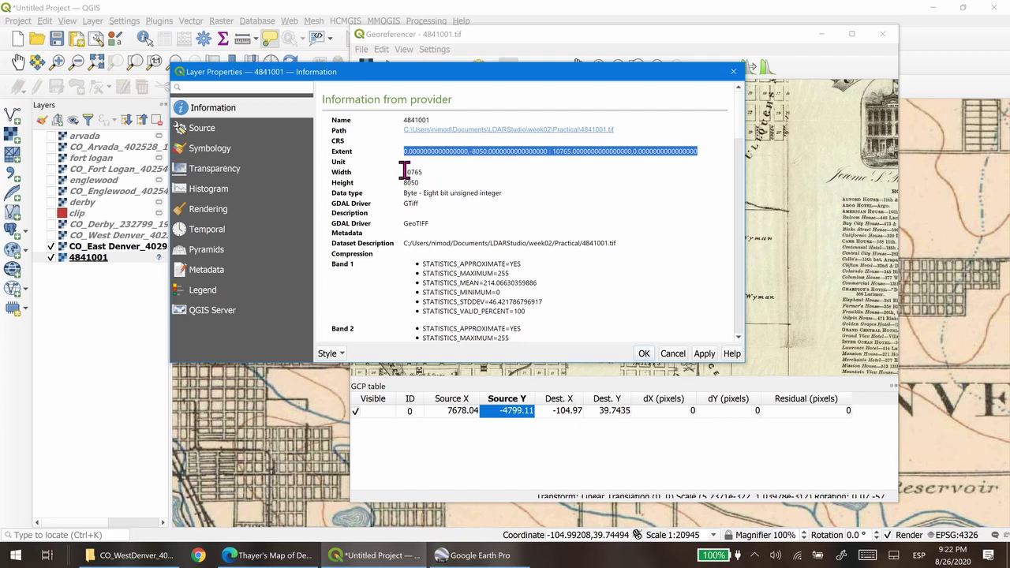
drag(404, 172, 427, 171)
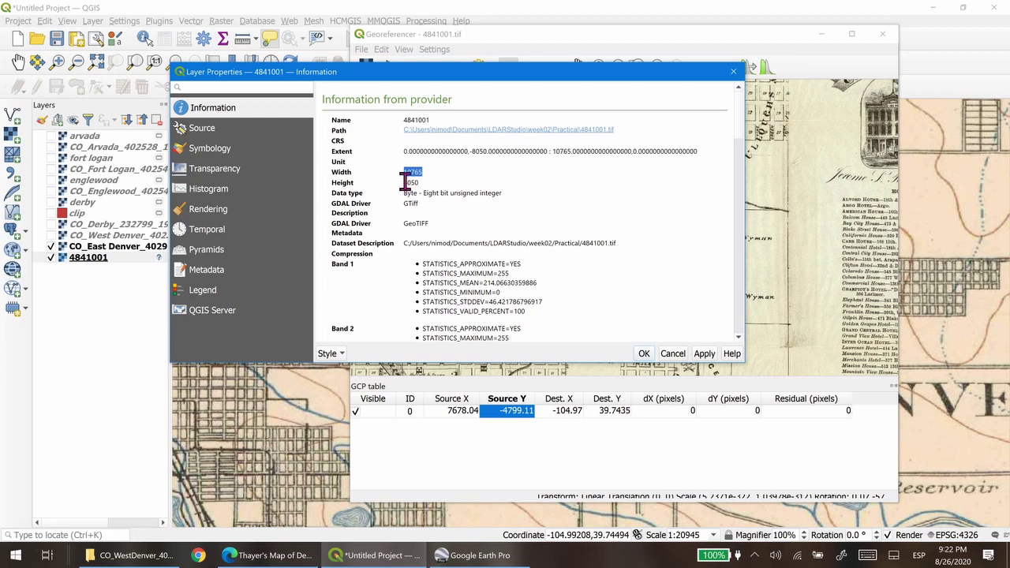
drag(404, 182, 422, 182)
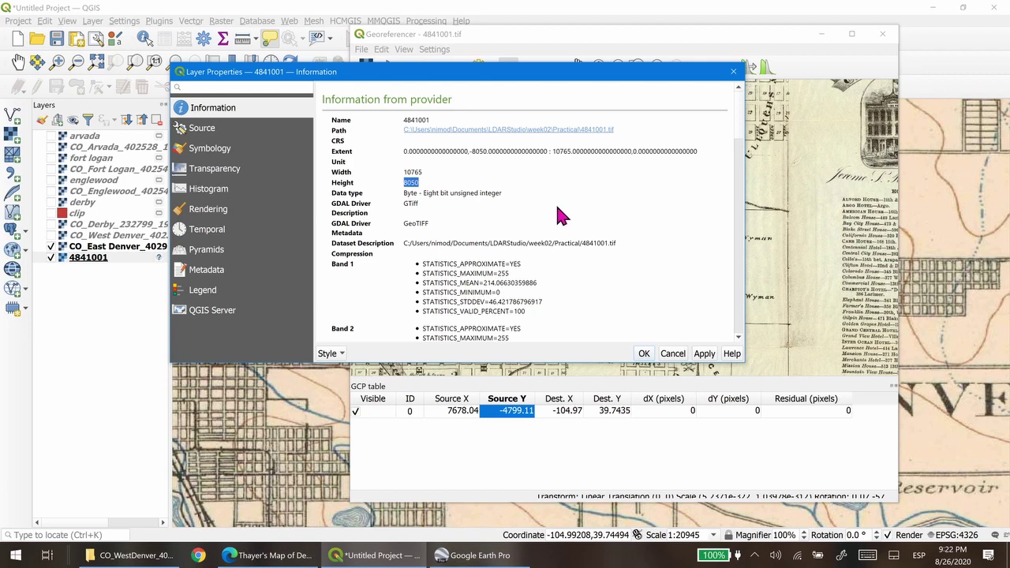
drag(469, 152, 487, 152)
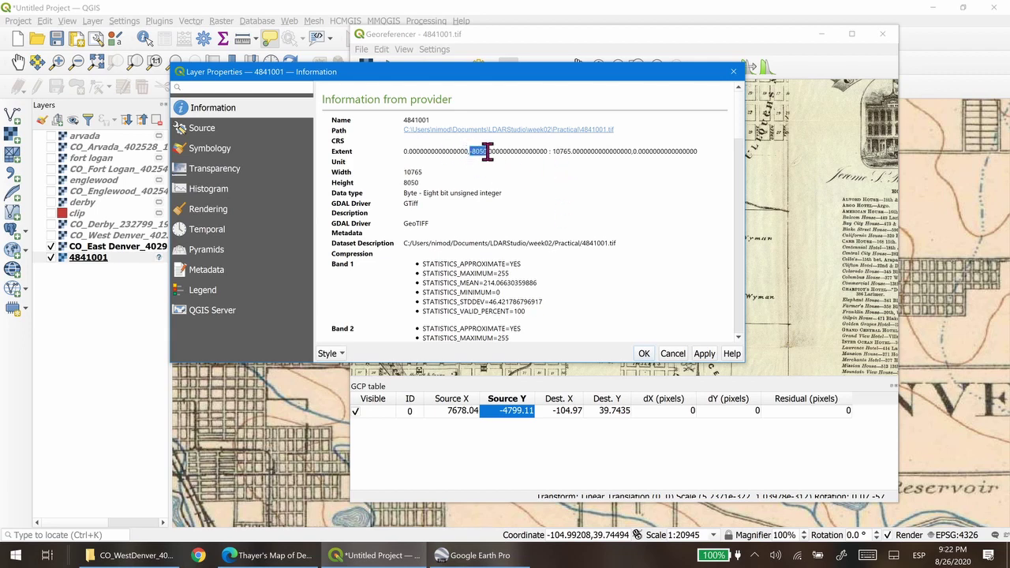
drag(551, 151, 573, 151)
click(673, 354)
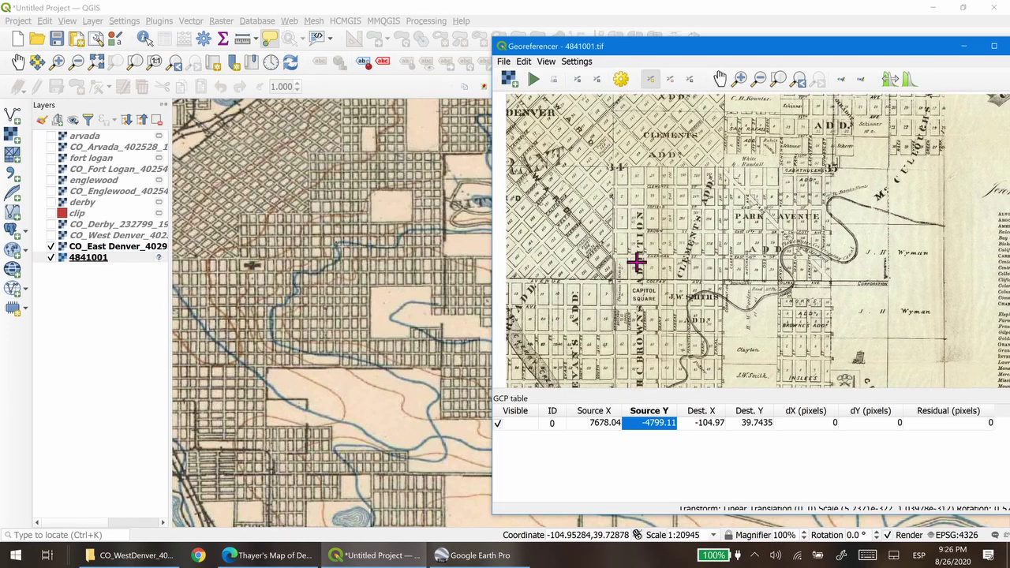
- Zoom out both canvases to show the river, Congressional Grant area, Argo and City Park
scroll(742, 289, up, 2)
scroll(742, 289, down, 2)
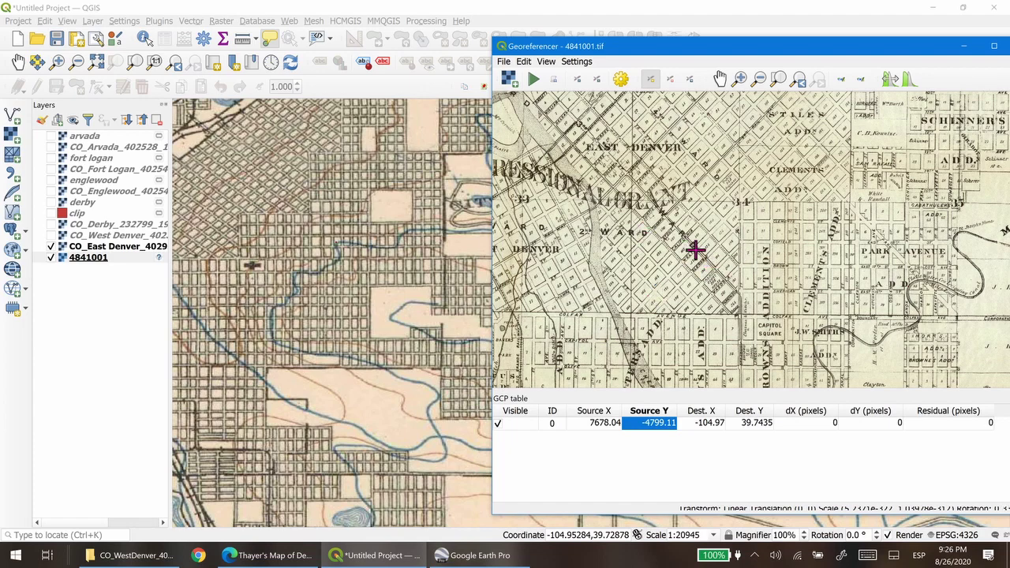
scroll(694, 250, down, 2)
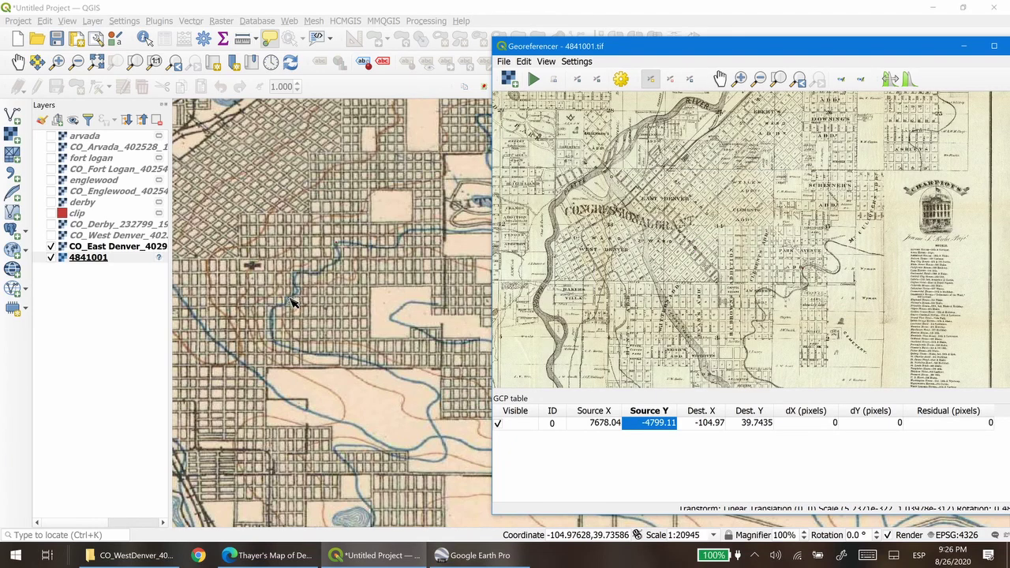
scroll(292, 303, down, 1)
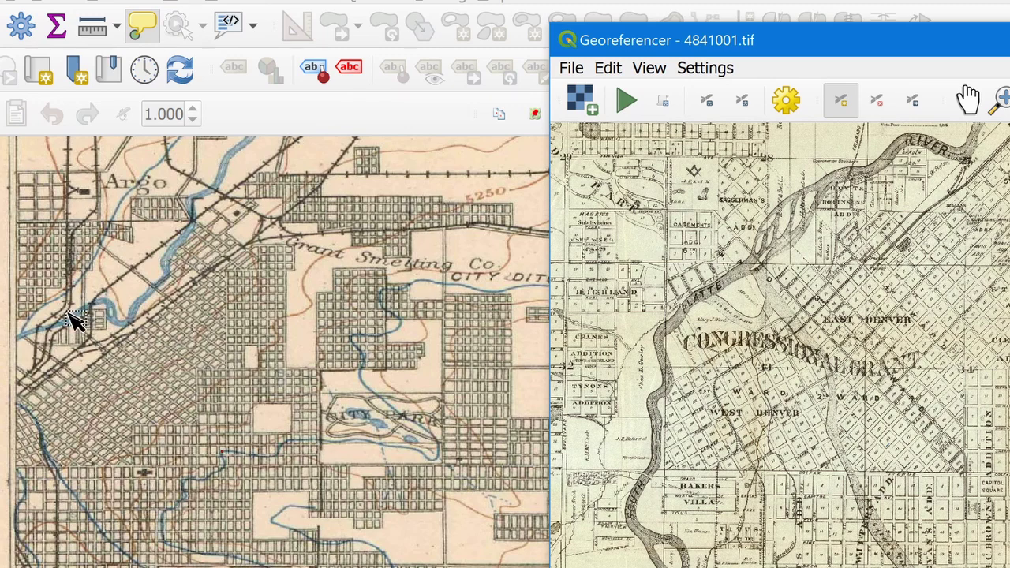
- Add a second control point tying the scanned river to the river near Argo (about -104.987, 39.766)
click(906, 130)
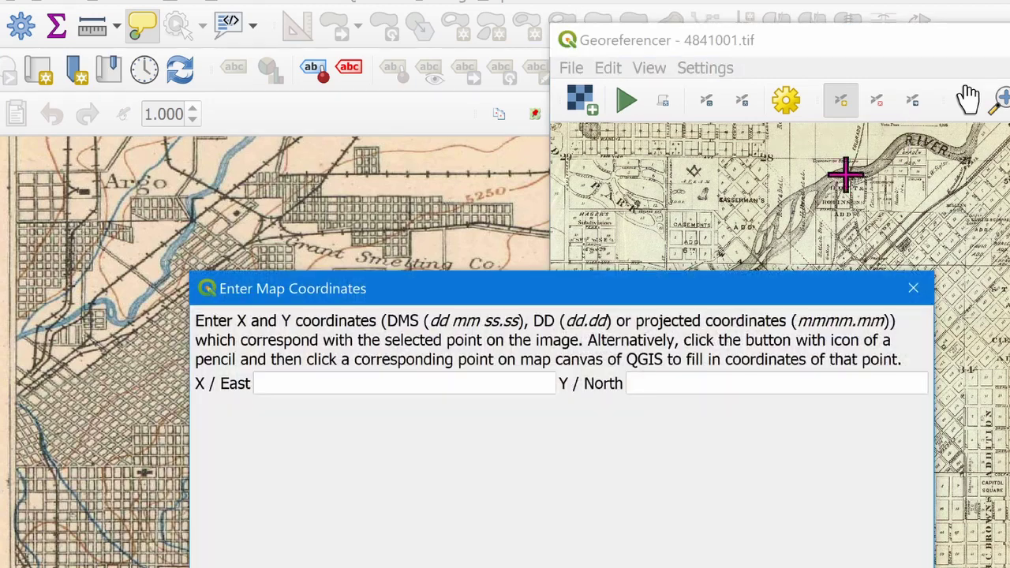
drag(600, 293, 574, 66)
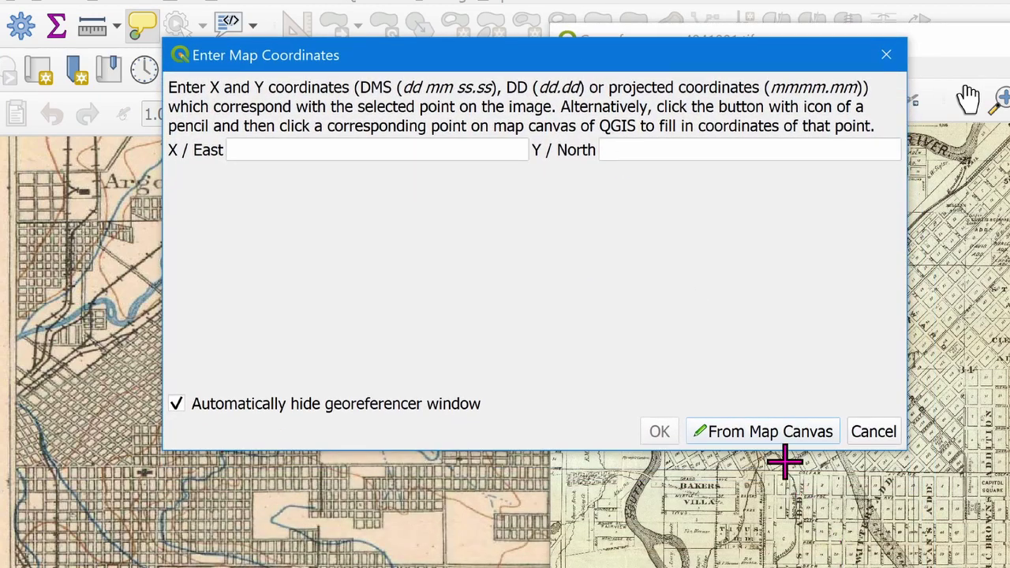
click(760, 428)
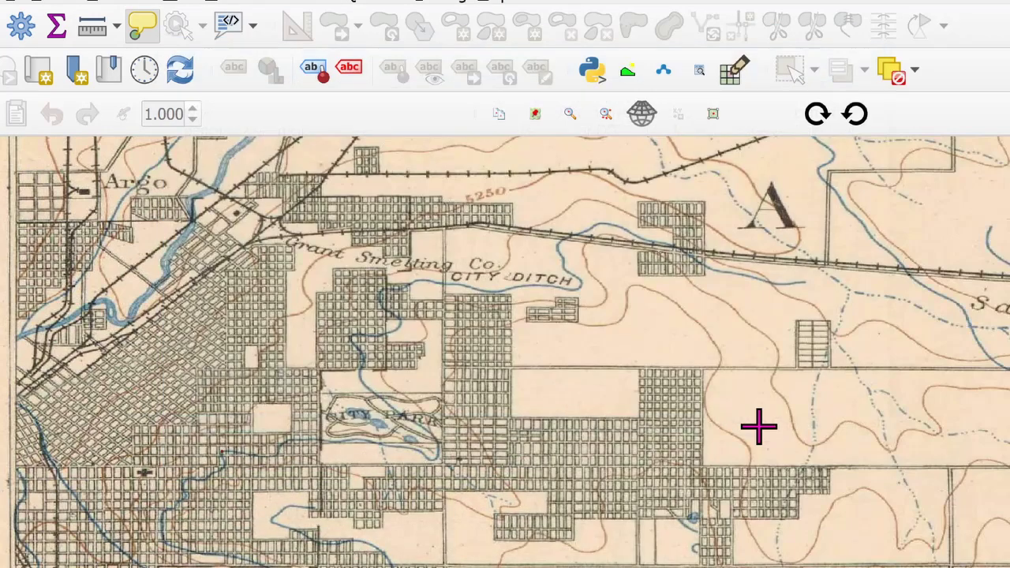
click(105, 298)
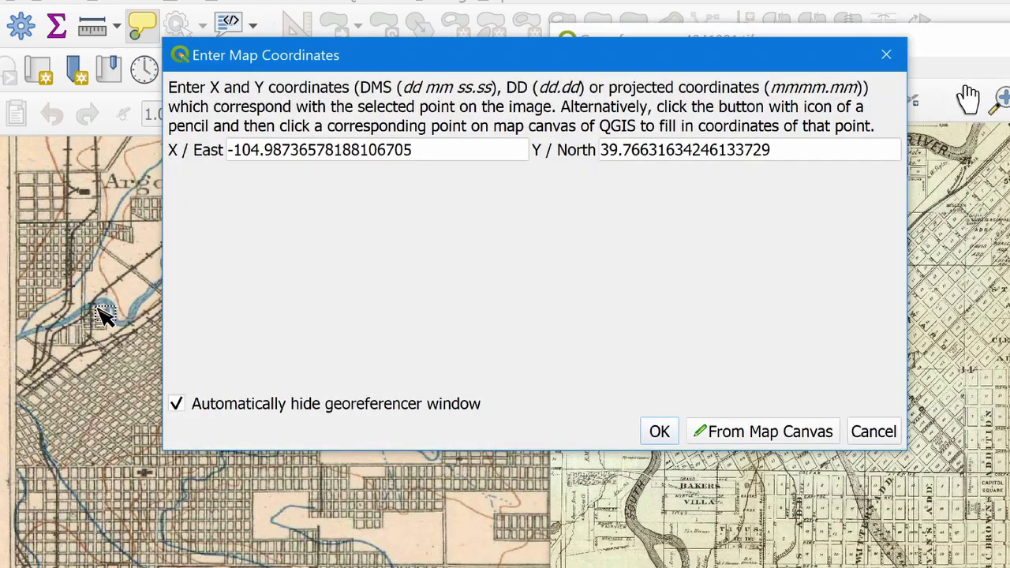
click(660, 432)
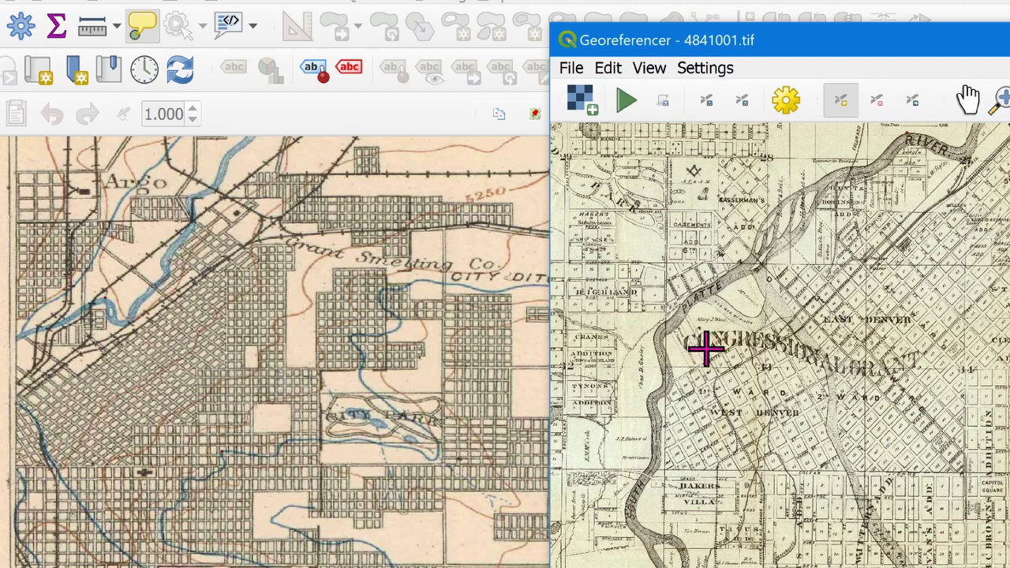
- Bring the DENVER label and reservoir into view on the topo map and Arlington Heights and Broadway on the scan
scroll(706, 349, down, 2)
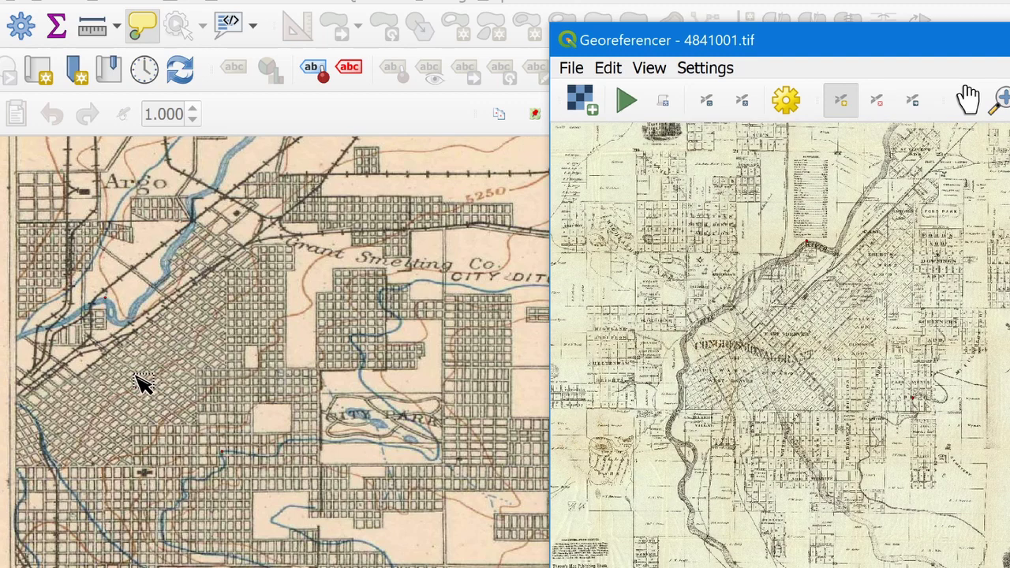
scroll(304, 338, down, 2)
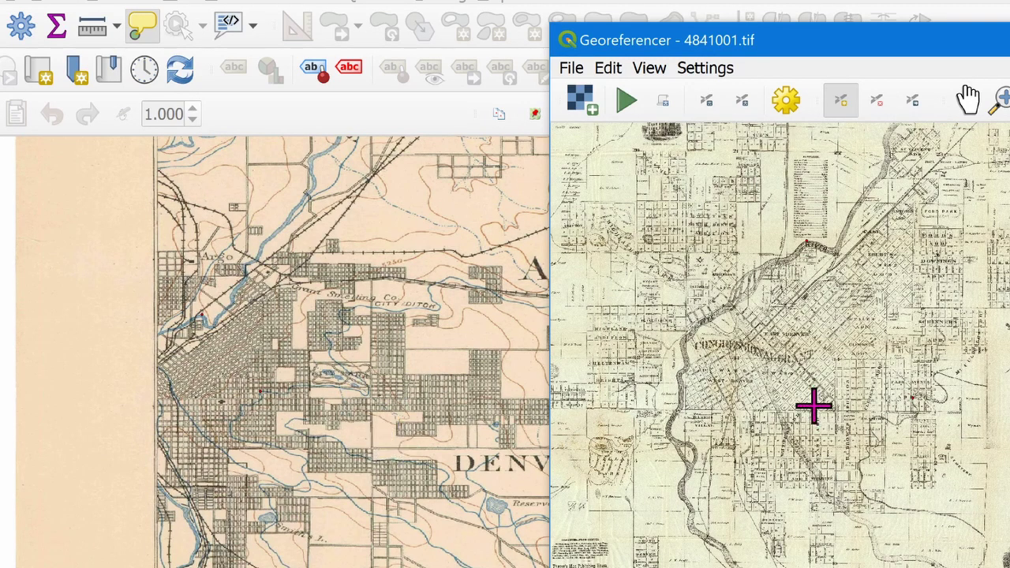
drag(803, 445, 733, 304)
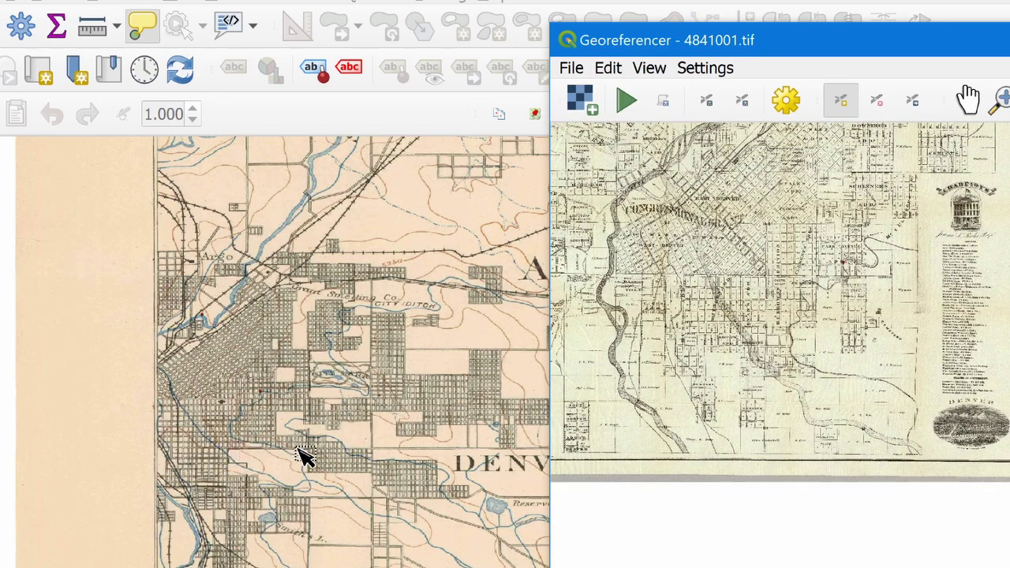
drag(304, 454, 286, 306)
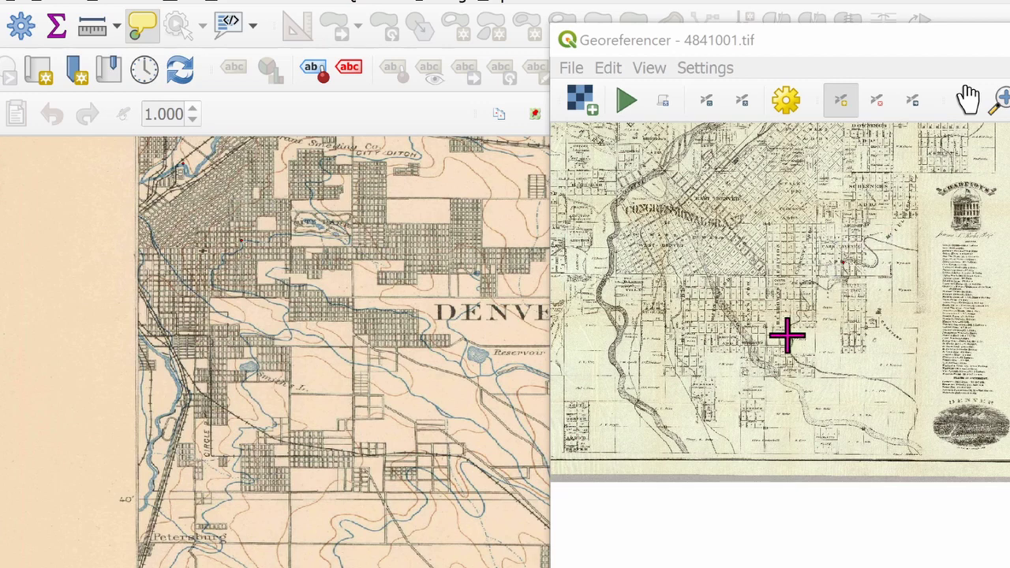
scroll(803, 292, up, 2)
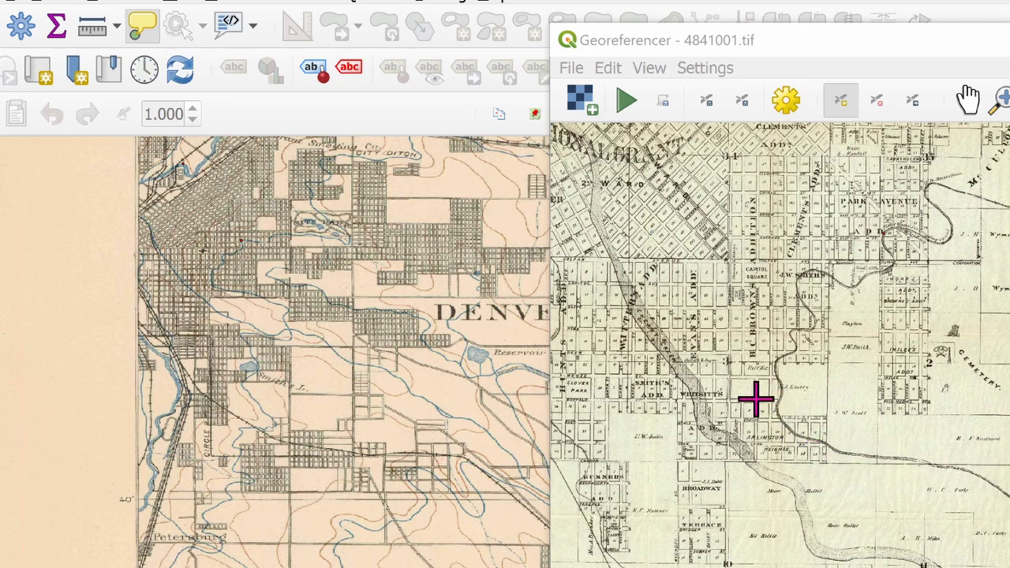
- Add control point 2 near Arlington Heights, tied to -104.978, 39.73 near Denver on the topo map
click(784, 423)
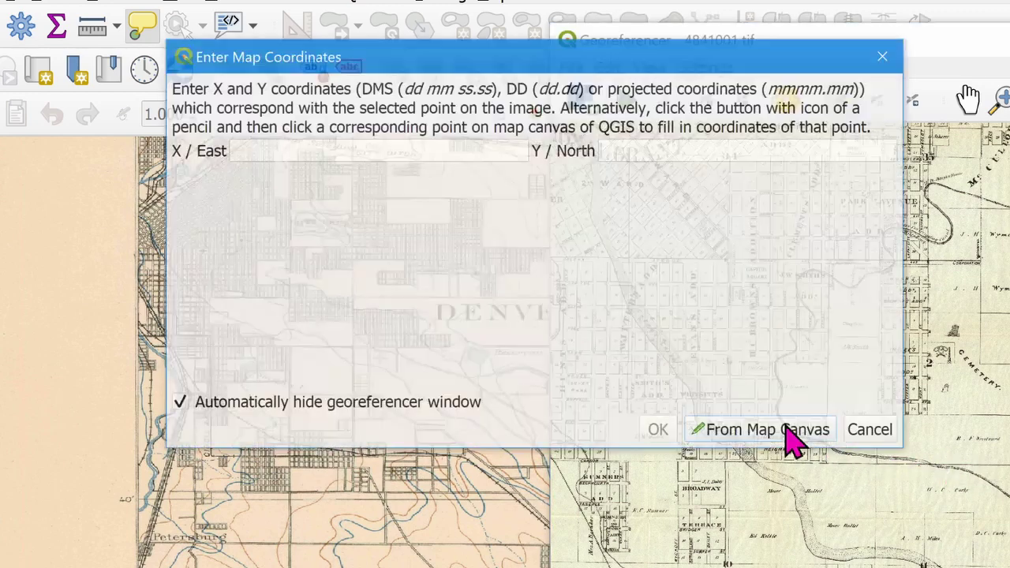
click(765, 439)
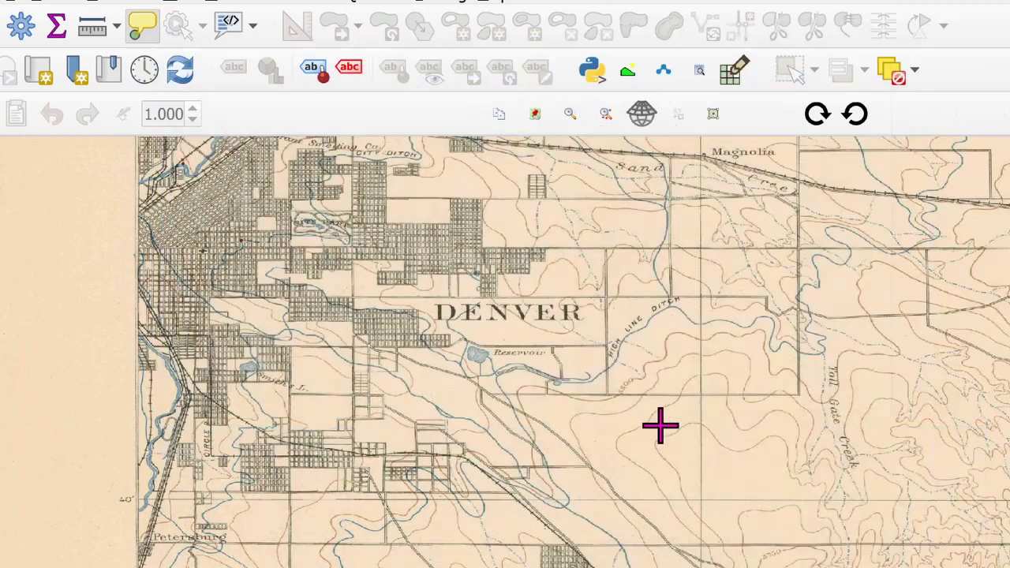
click(213, 286)
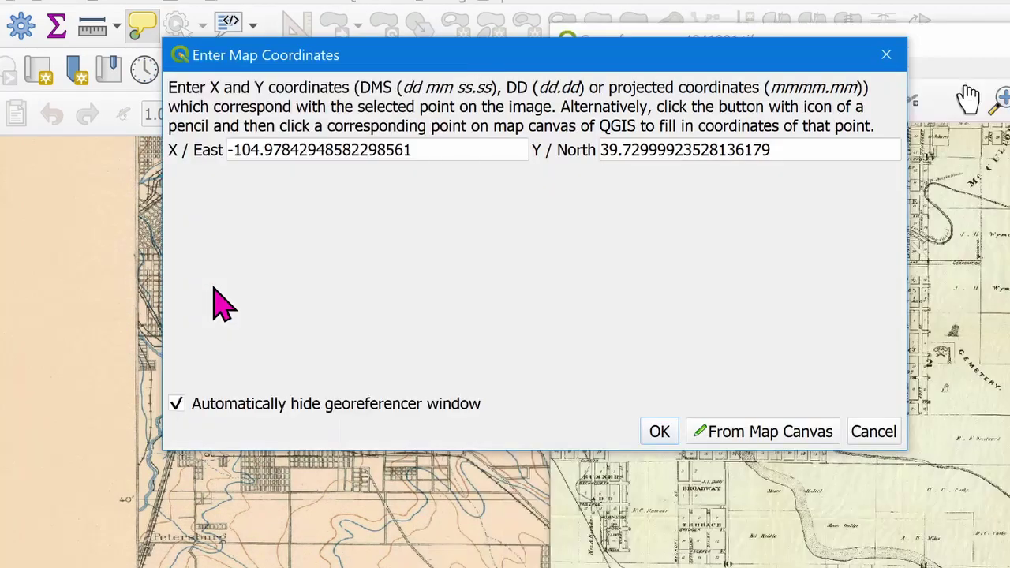
click(660, 432)
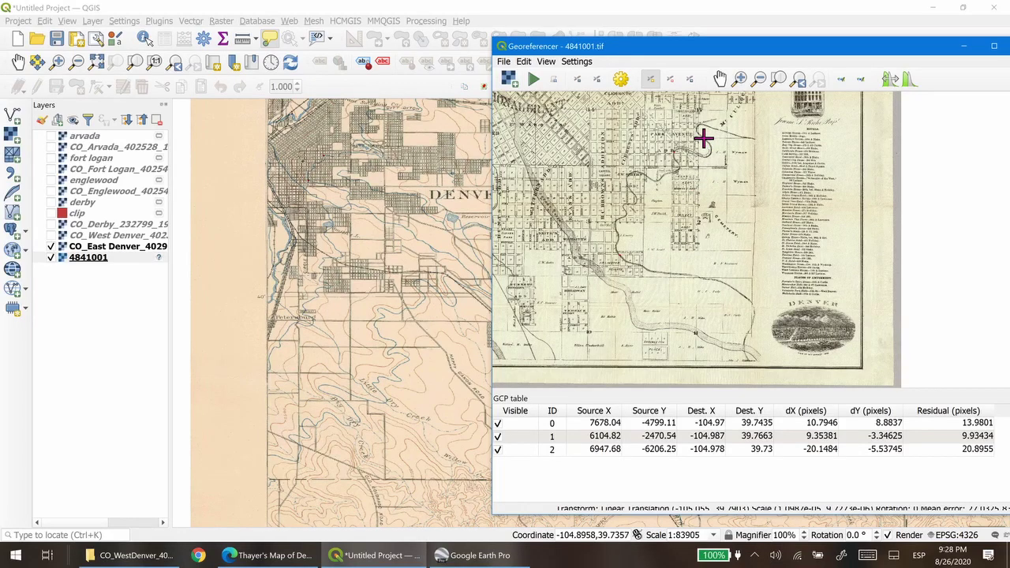
- Run georeferencing with the three control points to produce 4841001_modified
click(532, 82)
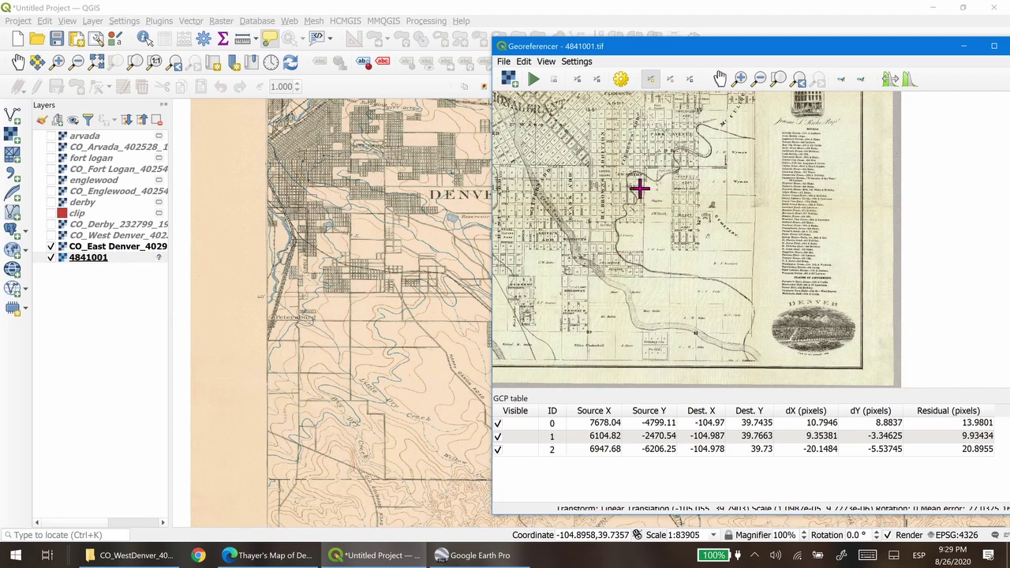
click(534, 80)
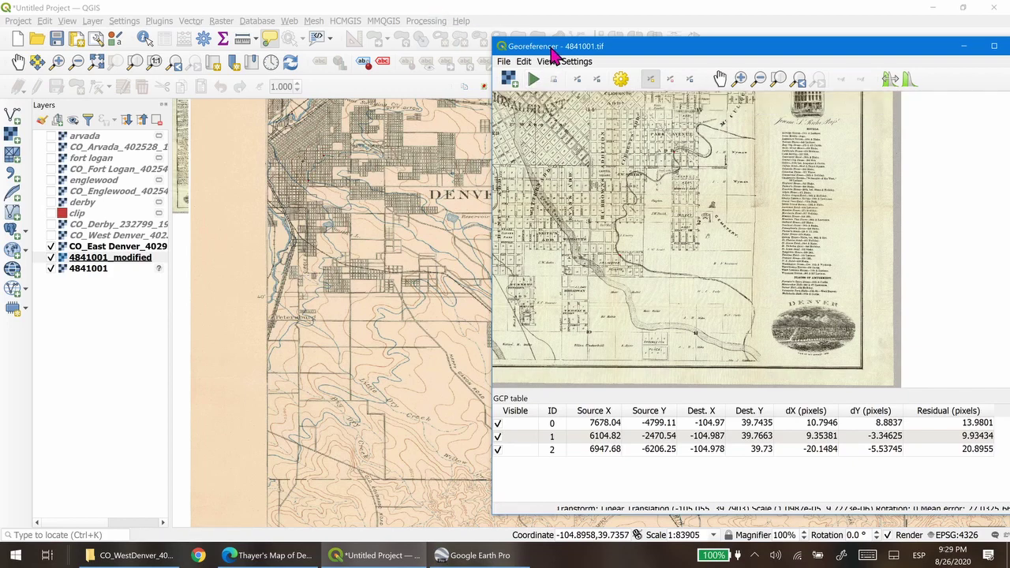
- Move the Georeferencer window aside and drag CO_East Denver below the 4841001 layers
drag(555, 54, 711, 123)
drag(339, 185, 458, 310)
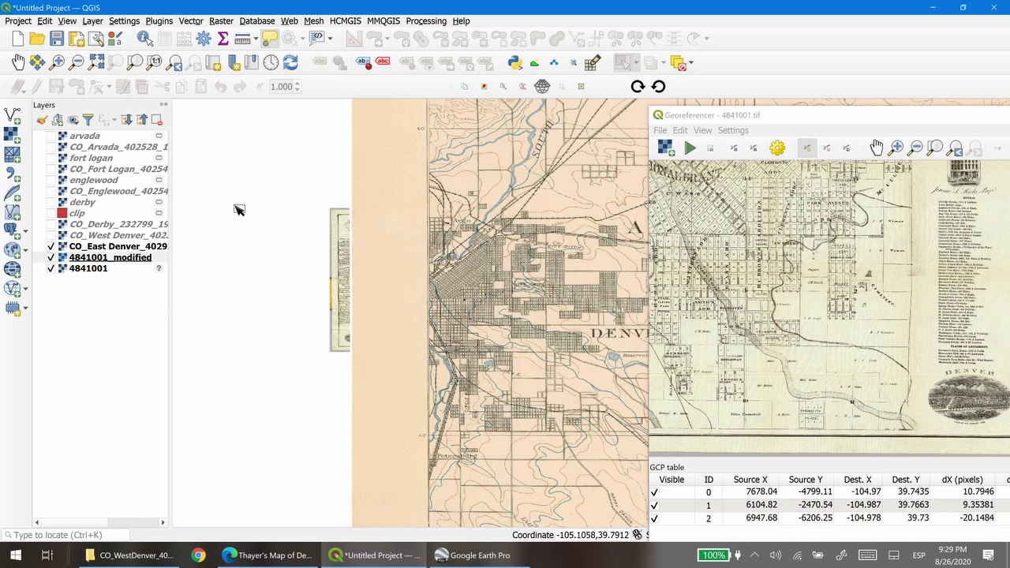
click(105, 248)
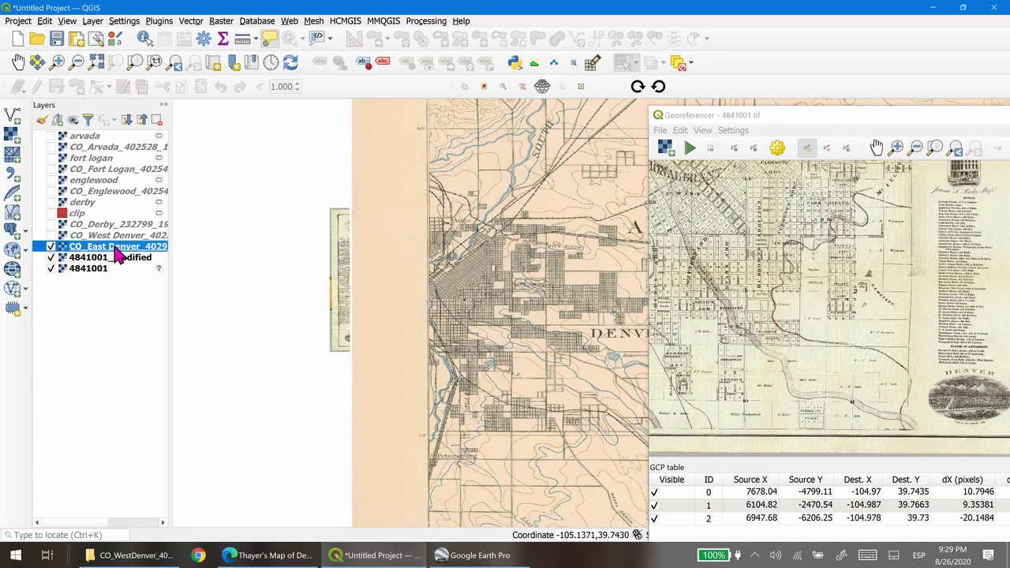
drag(105, 248, 124, 282)
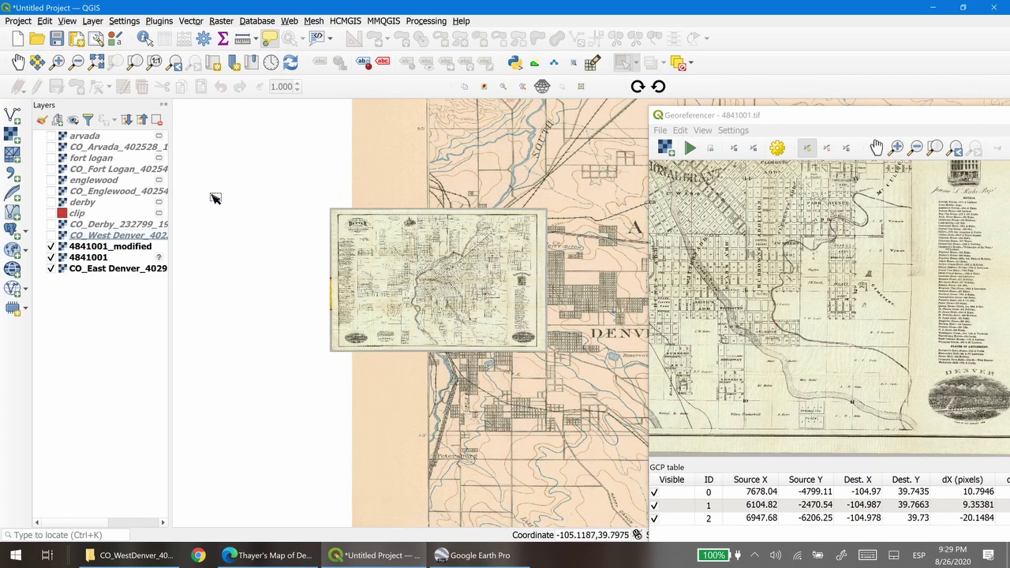
- Hide CO_East Denver and move 4841001_modified to the top of the layer list
click(51, 269)
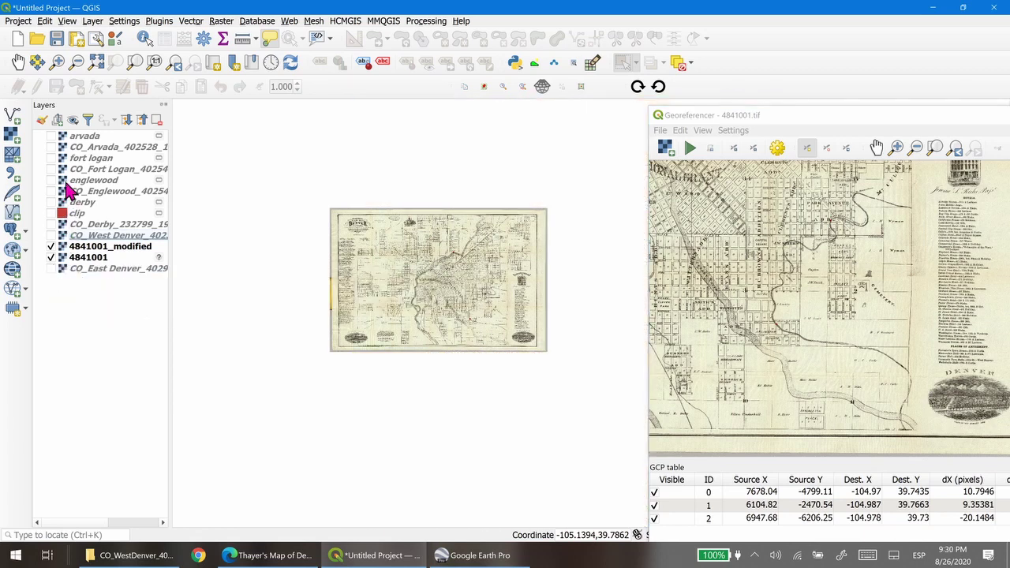
click(97, 248)
drag(95, 253, 109, 139)
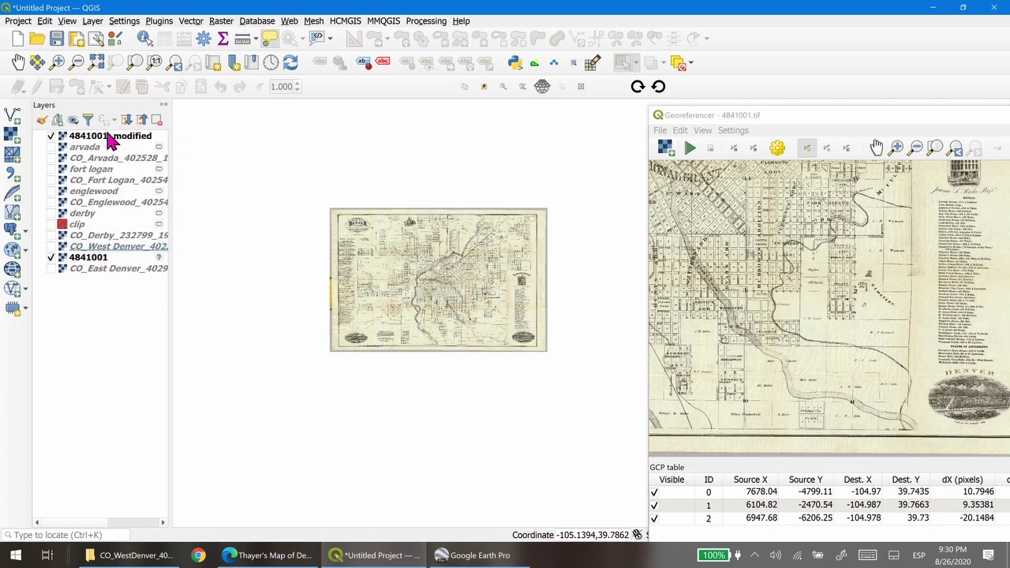
- Turn on the arvada, fort logan, englewood and derby topo maps
click(50, 148)
click(51, 169)
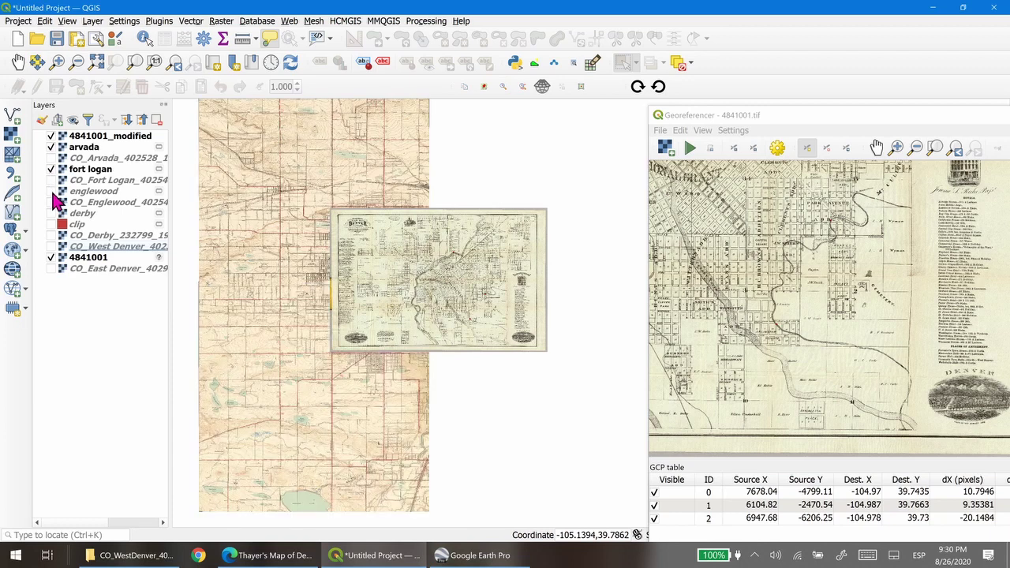
click(50, 191)
click(51, 213)
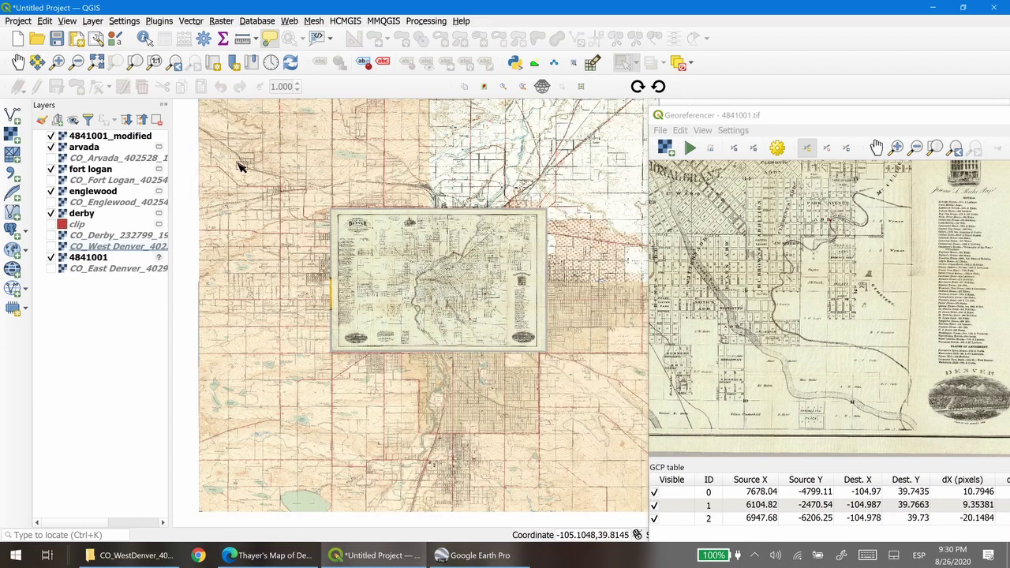
- Zoom into the georeferenced old Denver map and pan toward downtown
click(57, 62)
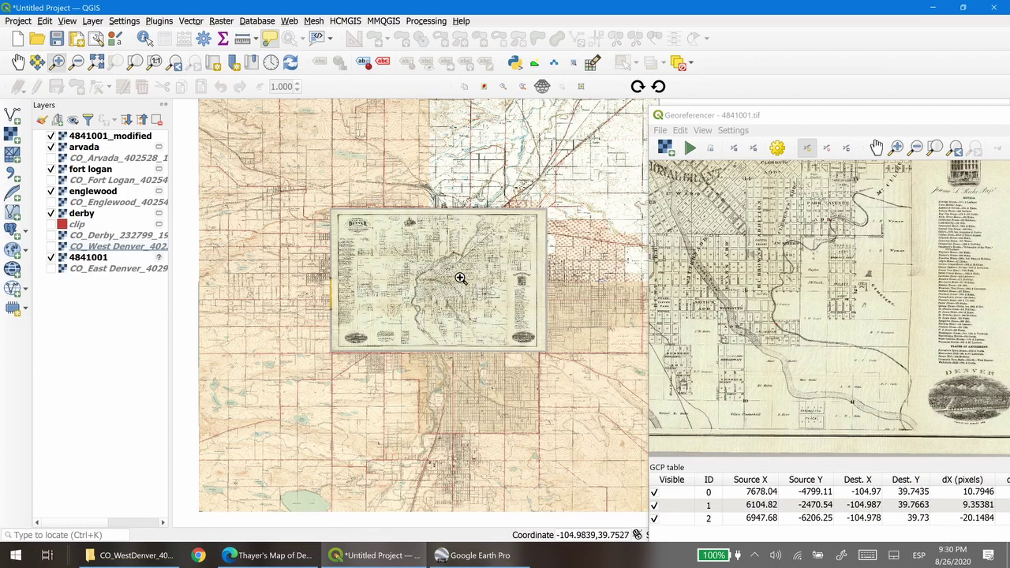
drag(389, 235, 484, 324)
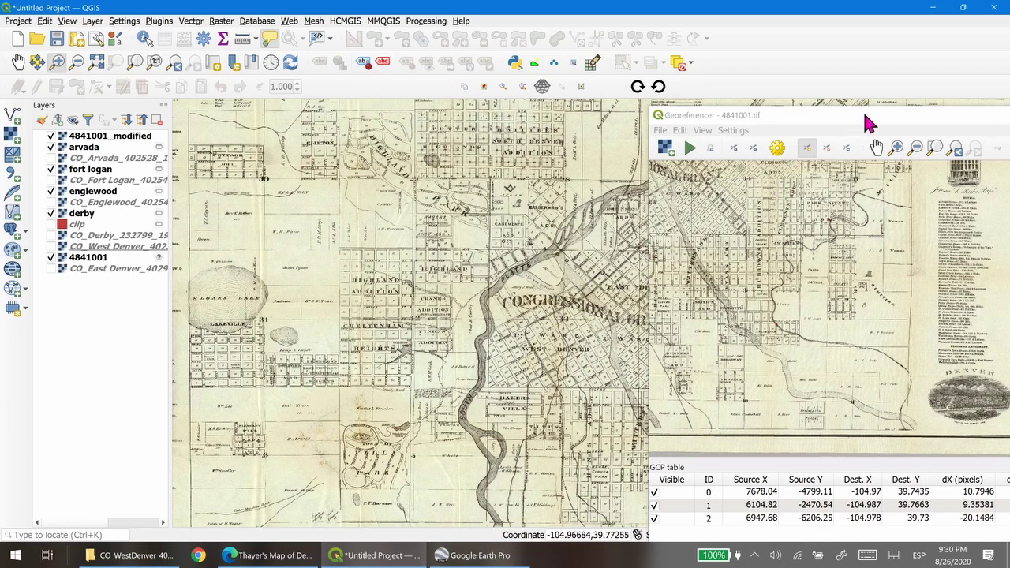
mouse_move(902, 116)
mouse_down()
mouse_move(804, 116)
mouse_move(901, 102)
mouse_up()
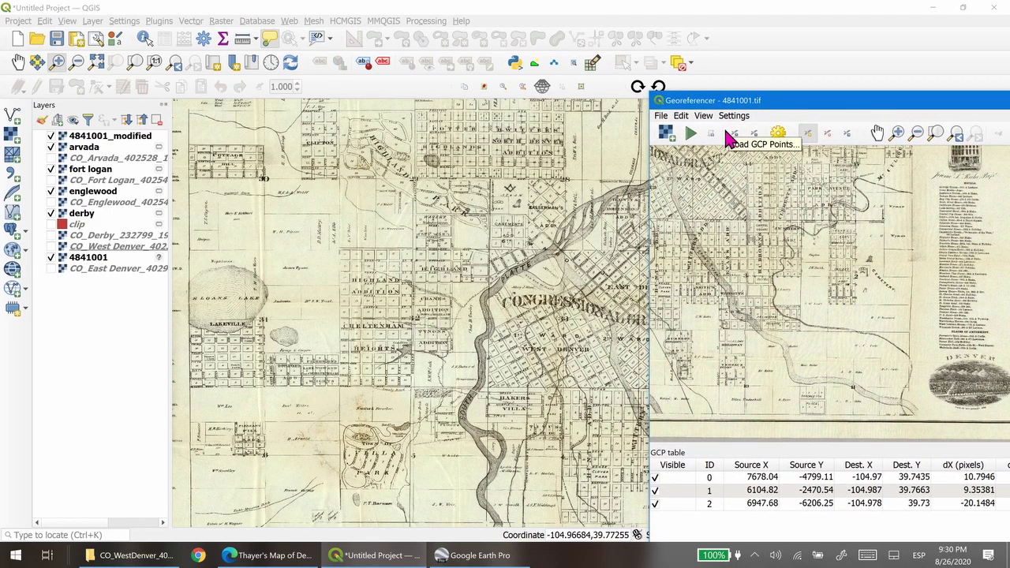
drag(556, 320, 411, 302)
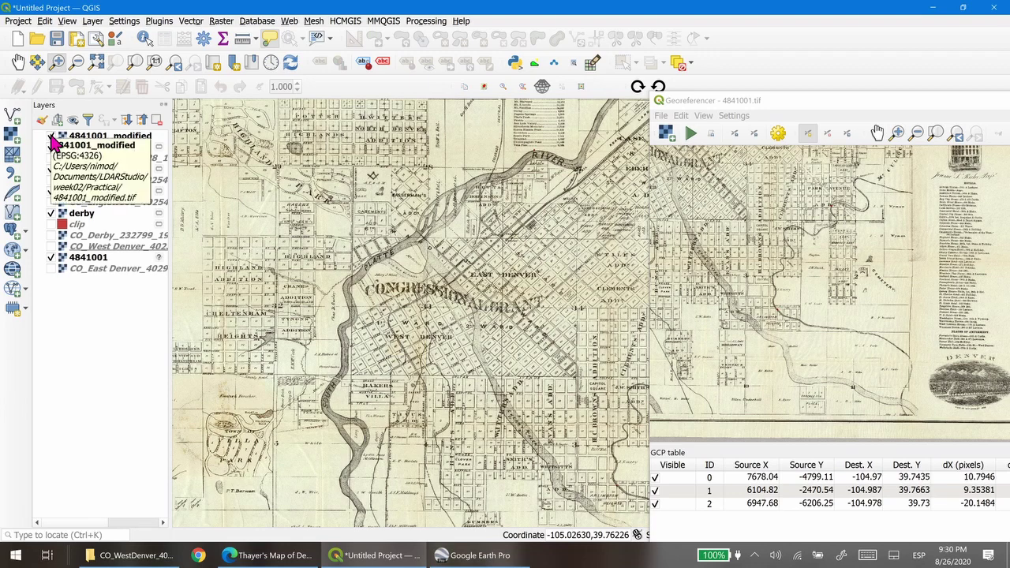
- Toggle 4841001_modified off, on and off to compare with the topo maps
click(51, 136)
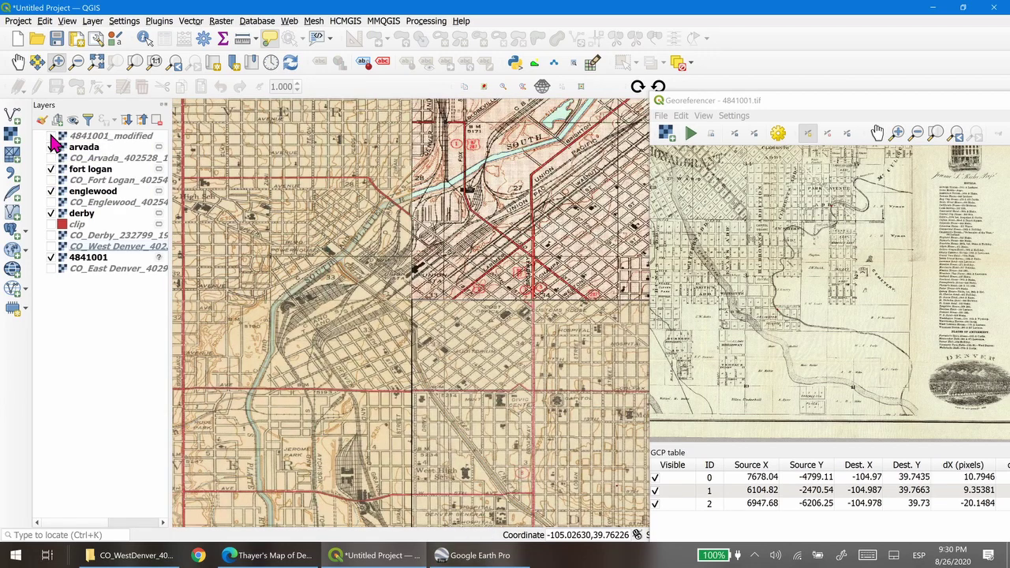
click(50, 136)
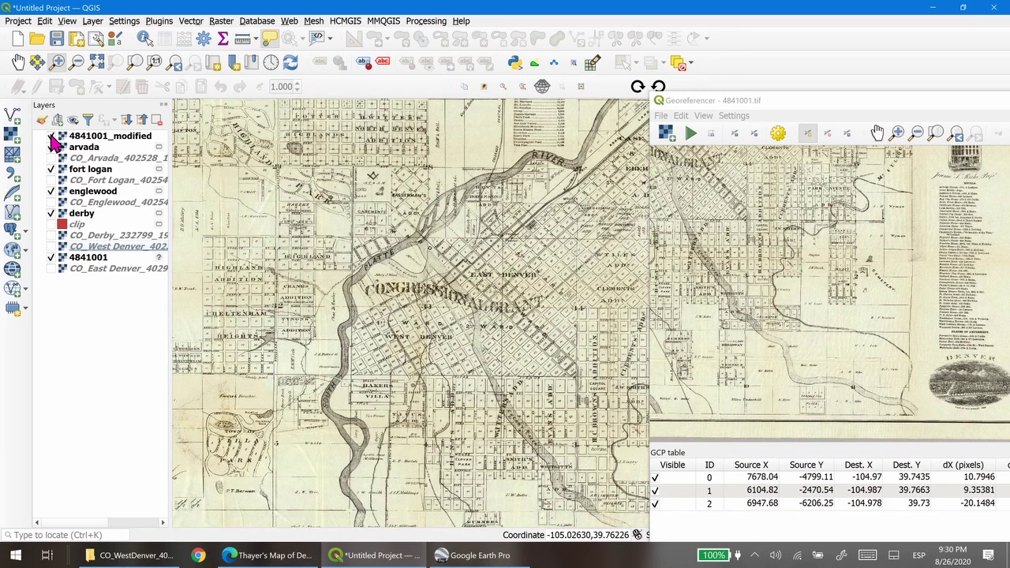
click(50, 135)
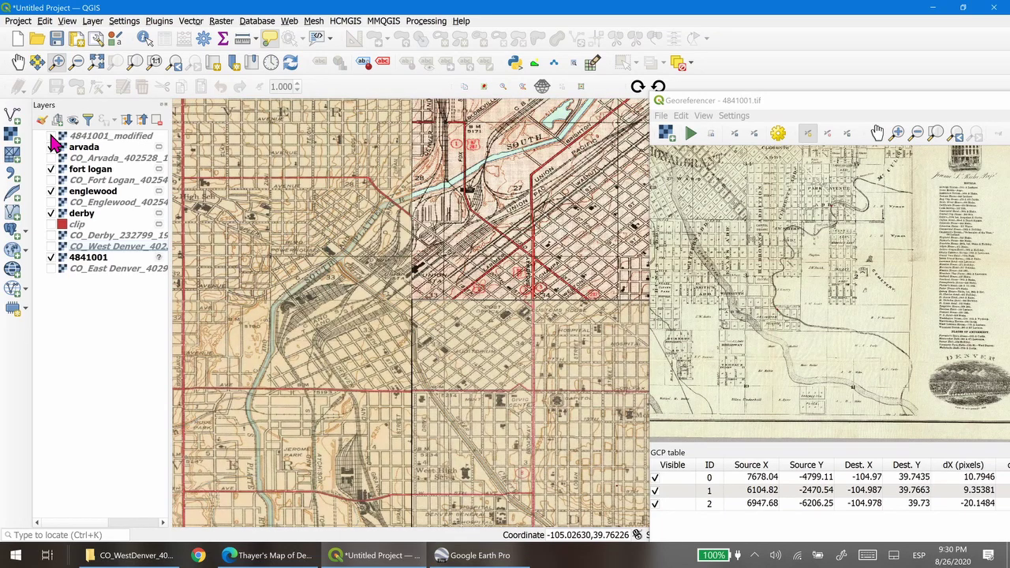
- Toggle 4841001_modified on and off repeatedly, leaving it hidden
click(50, 135)
click(51, 136)
click(51, 136)
click(51, 135)
- Zoom the Georeferencer to East Denver and pan the main map to matching downtown
scroll(800, 305, up, 5)
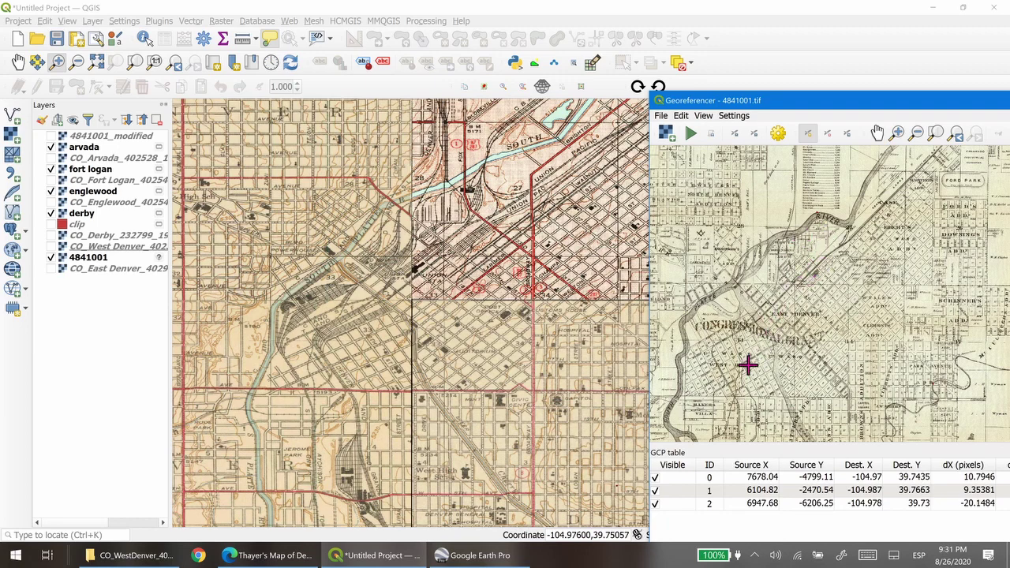
scroll(712, 374, up, 2)
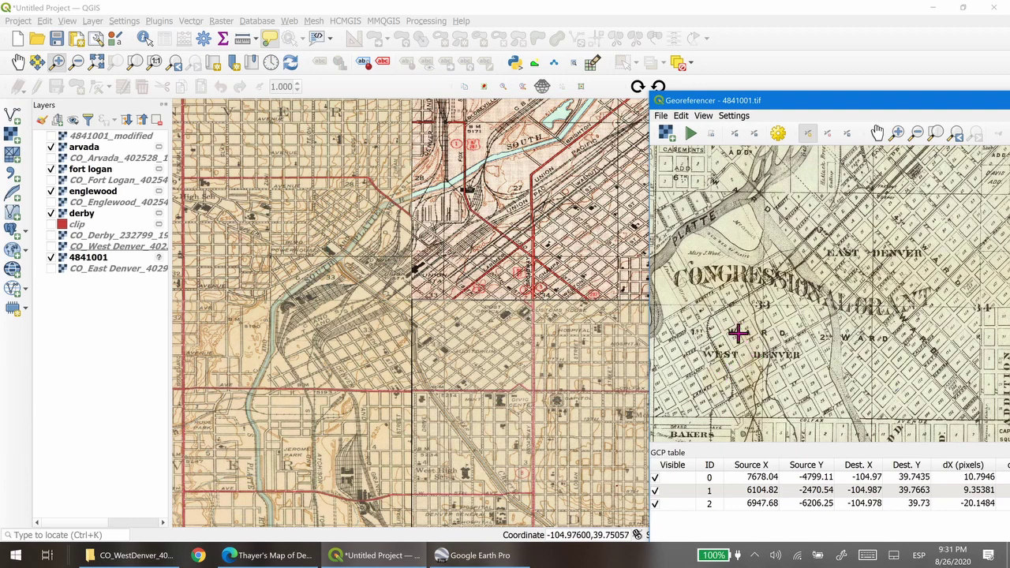
scroll(839, 266, up, 1)
scroll(785, 332, down, 1)
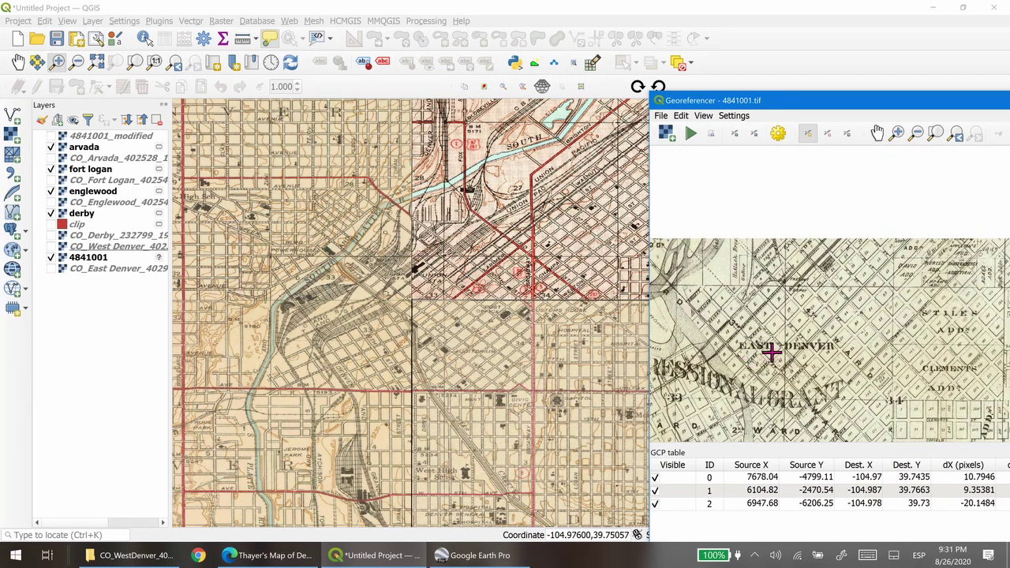
drag(850, 286, 840, 292)
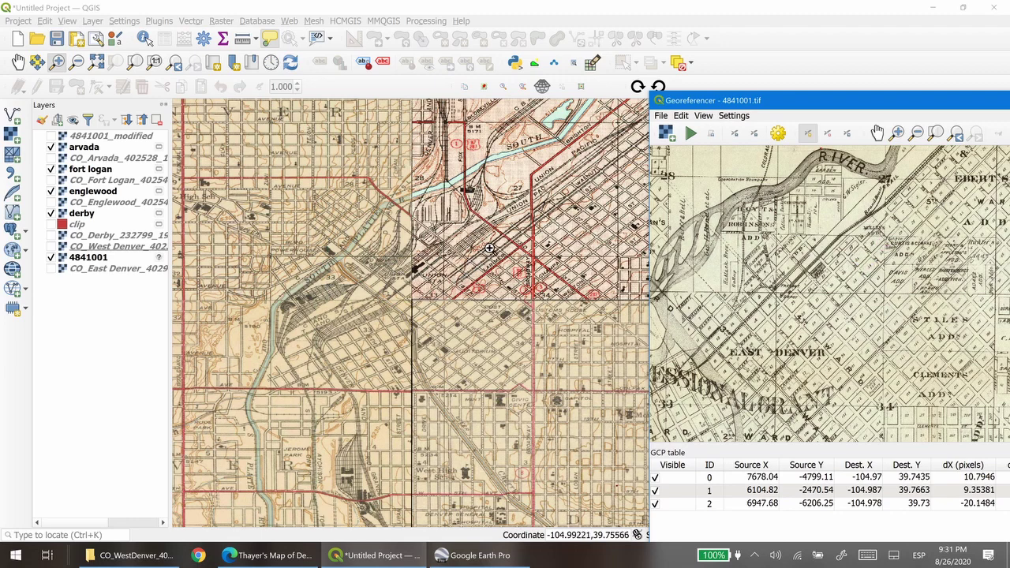
drag(424, 293, 422, 323)
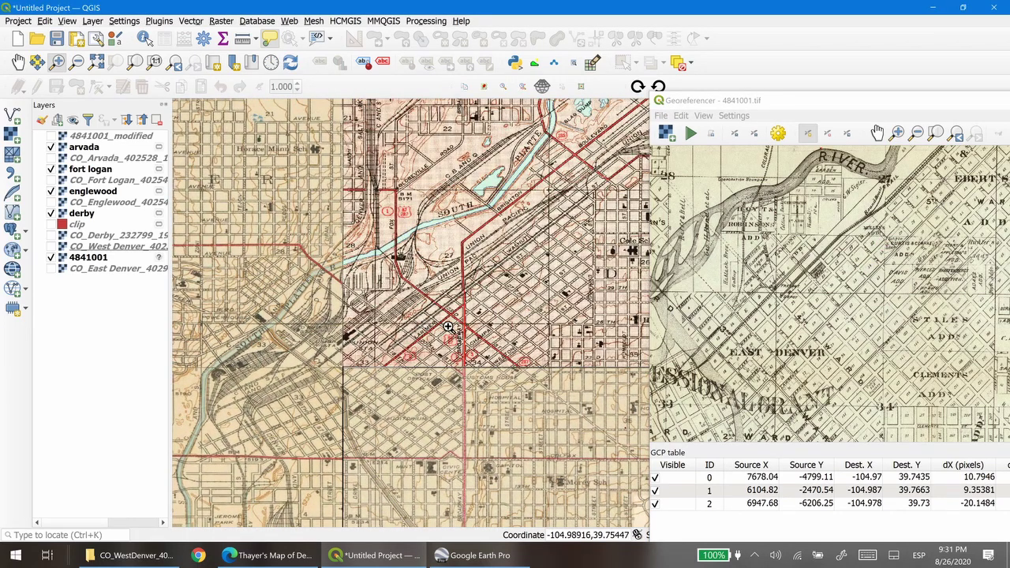
- Zoom the main map close in on the downtown rail yards and South Platte River
scroll(426, 323, down, 3)
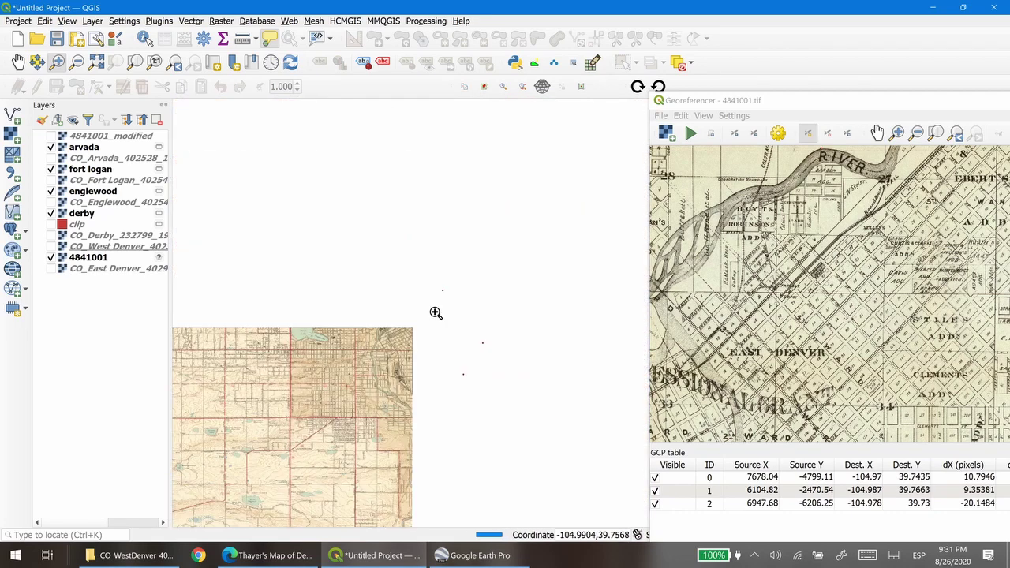
scroll(429, 289, up, 1)
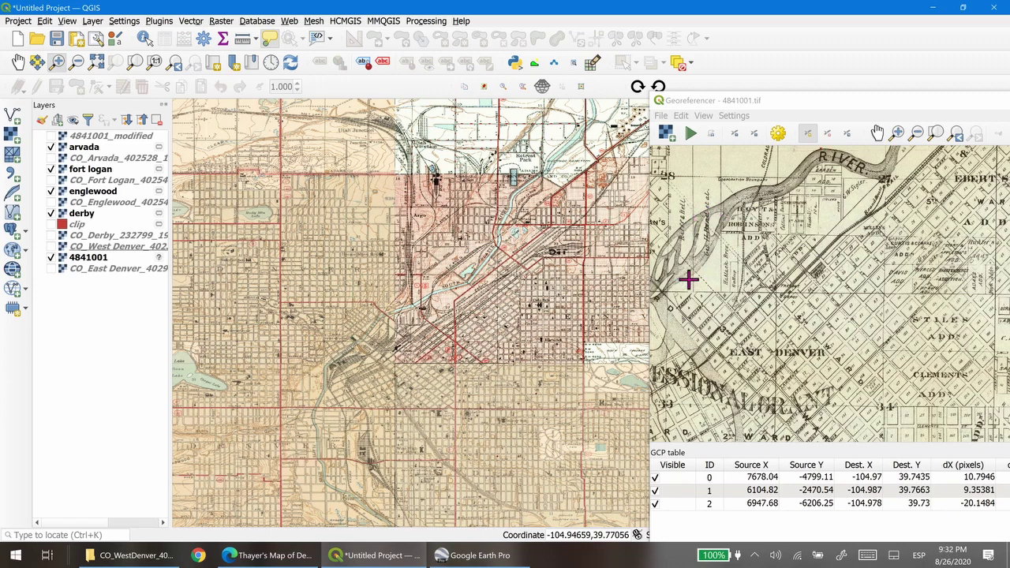
drag(314, 269, 444, 397)
drag(569, 323, 264, 432)
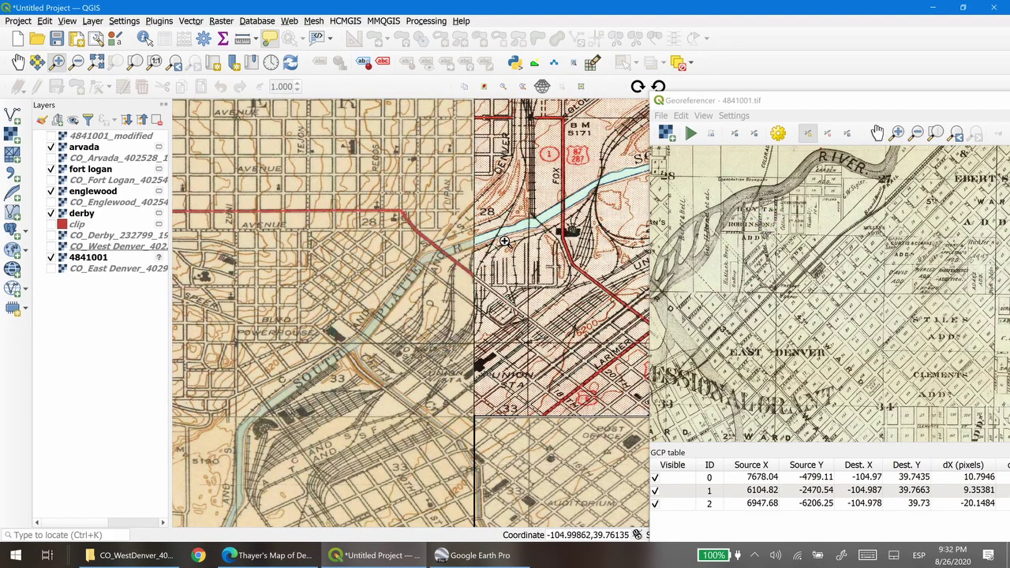
drag(506, 243, 430, 266)
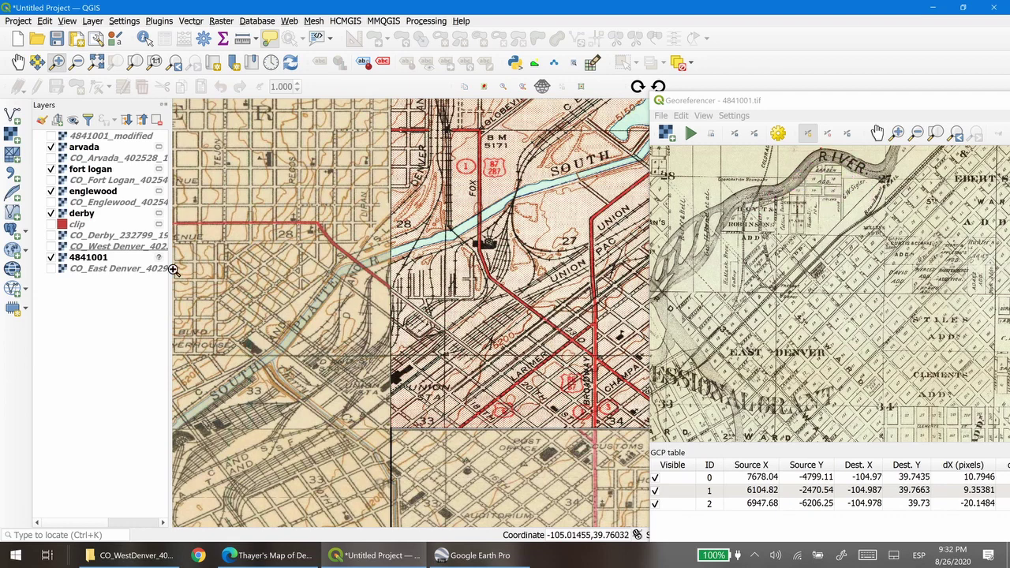
- Show CO_East Denver and hide the derby, englewood, fort logan and arvada maps
click(52, 269)
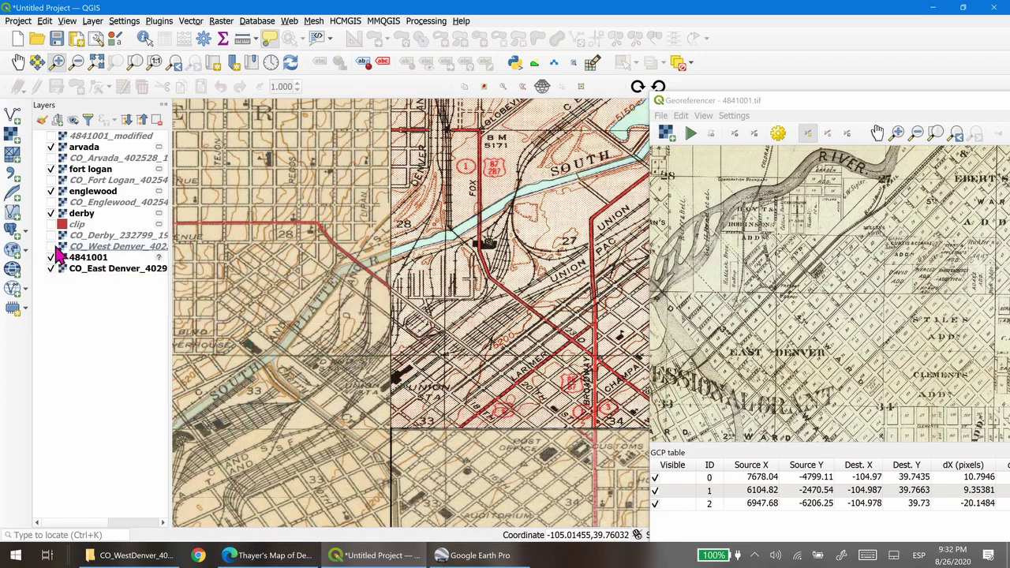
click(50, 213)
click(51, 191)
click(51, 169)
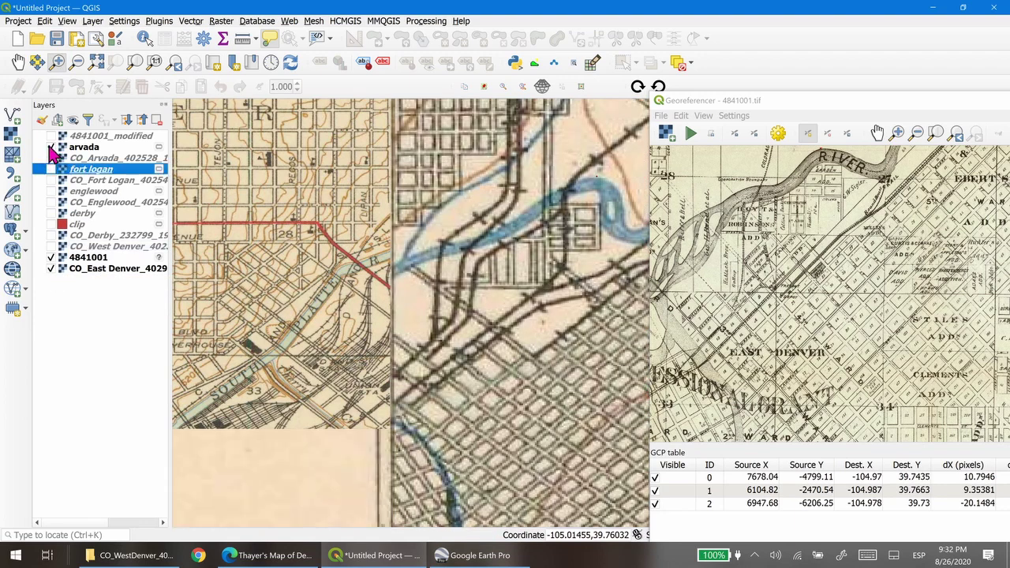
click(51, 147)
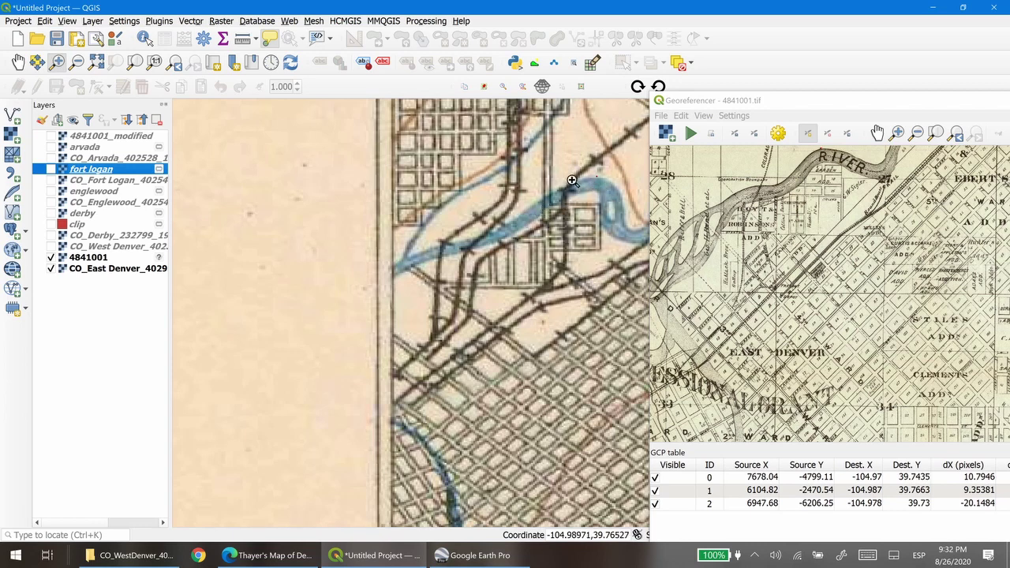
- Show arvada, fort logan and englewood again and select them with derby
click(51, 148)
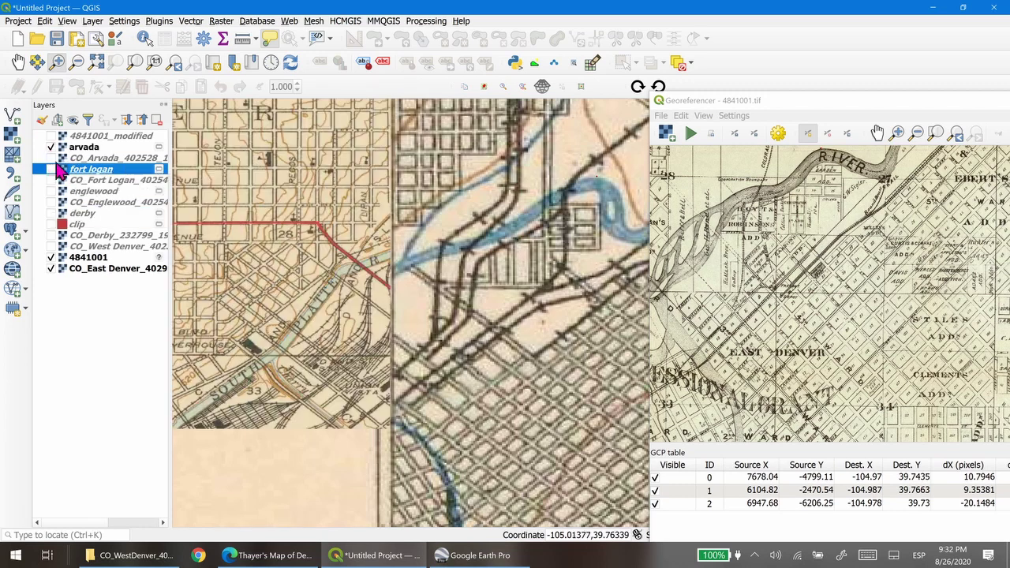
click(50, 169)
click(50, 191)
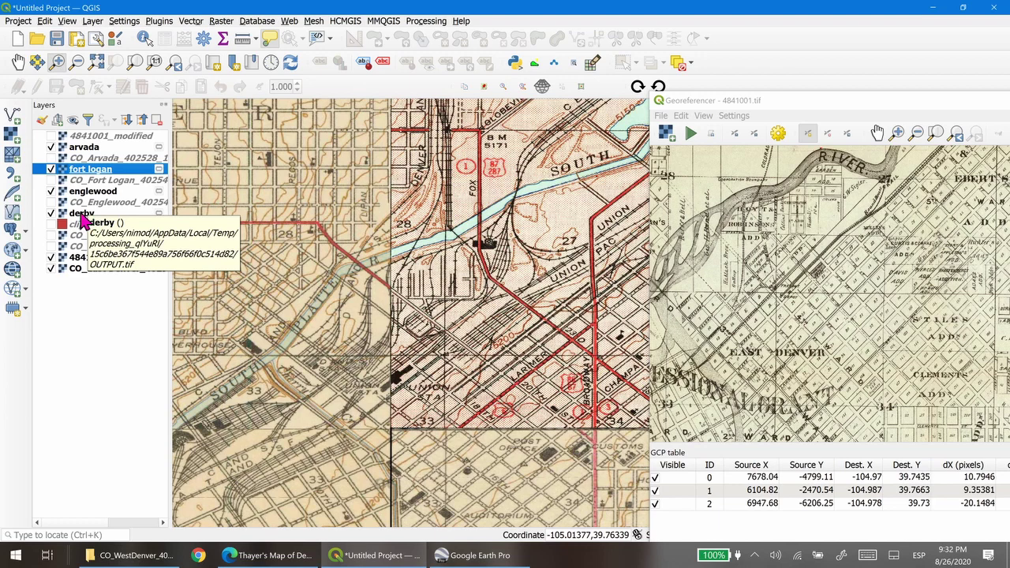
ctrl+click(80, 214)
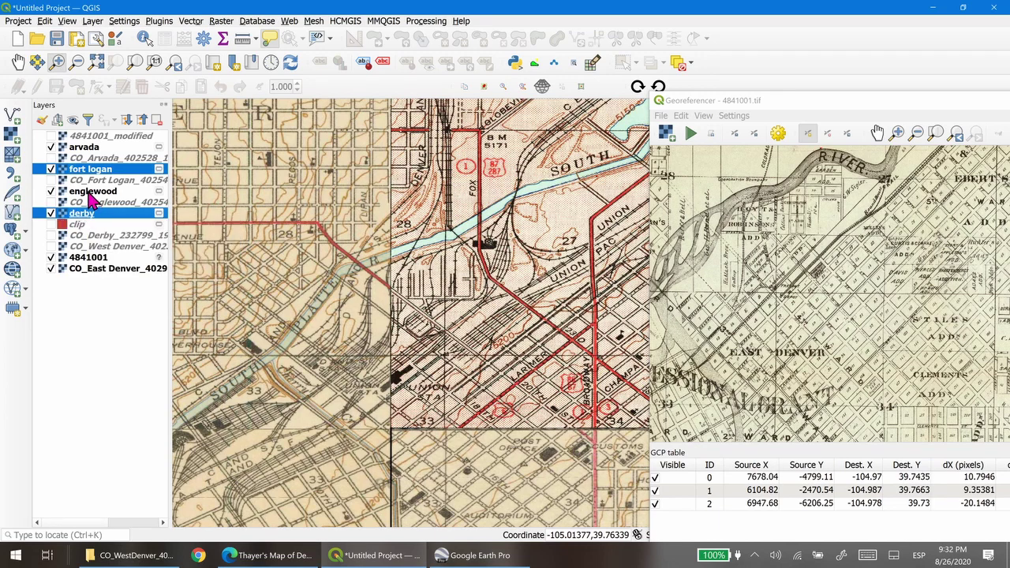
ctrl+click(90, 193)
ctrl+click(83, 148)
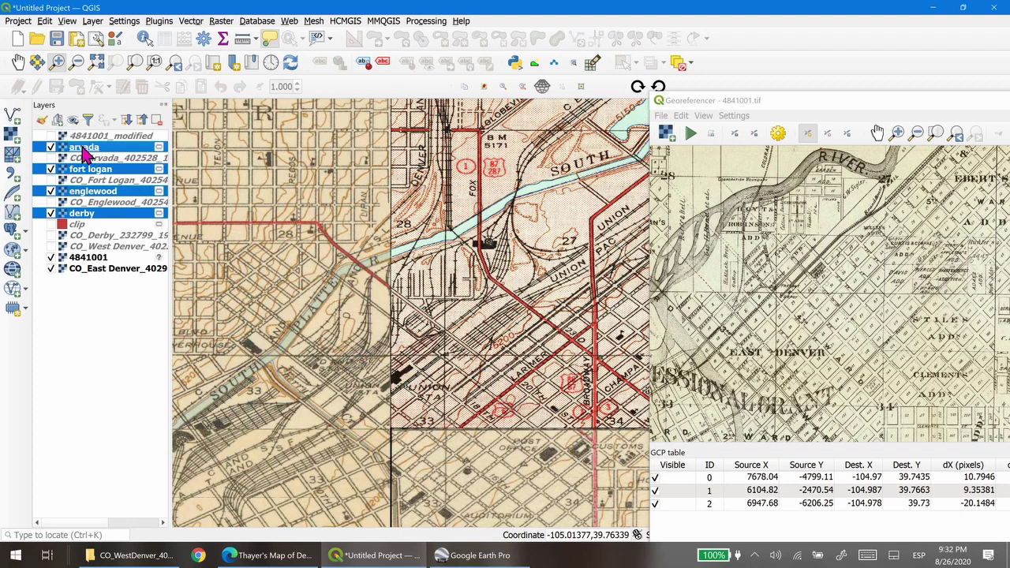
- Group the four selected topo layers into group1 and toggle its visibility to compare
right_click(84, 155)
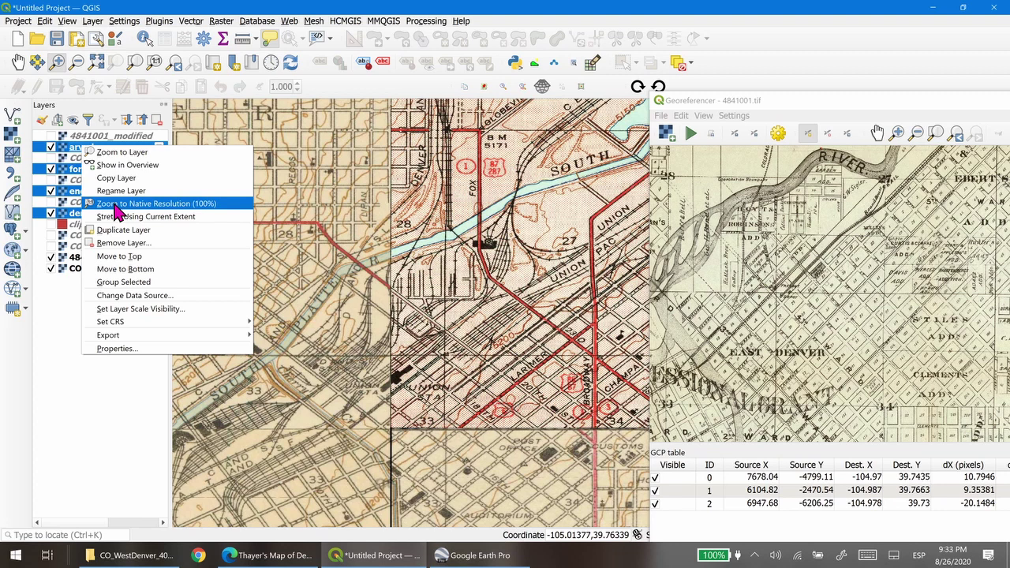
click(129, 284)
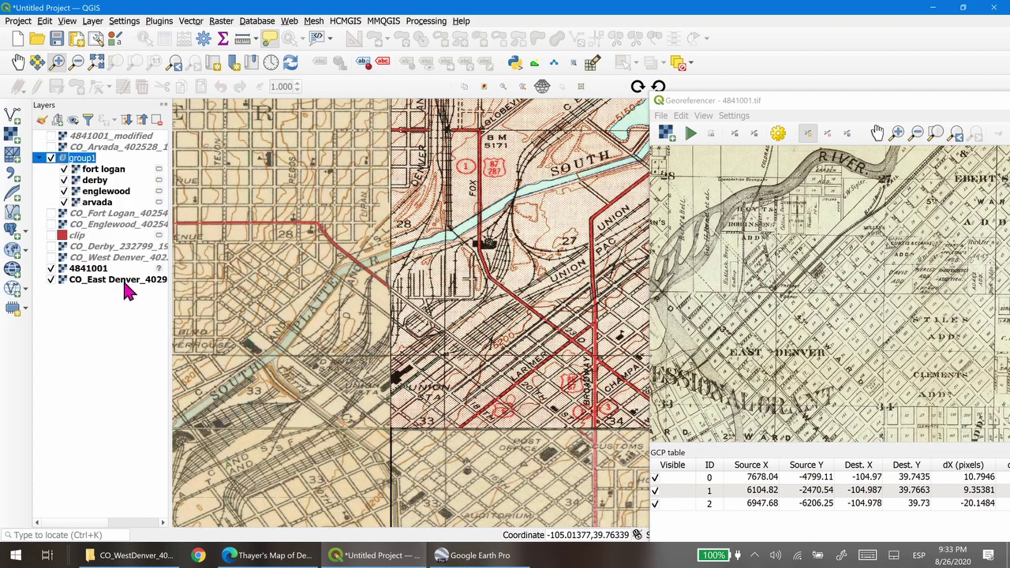
click(51, 159)
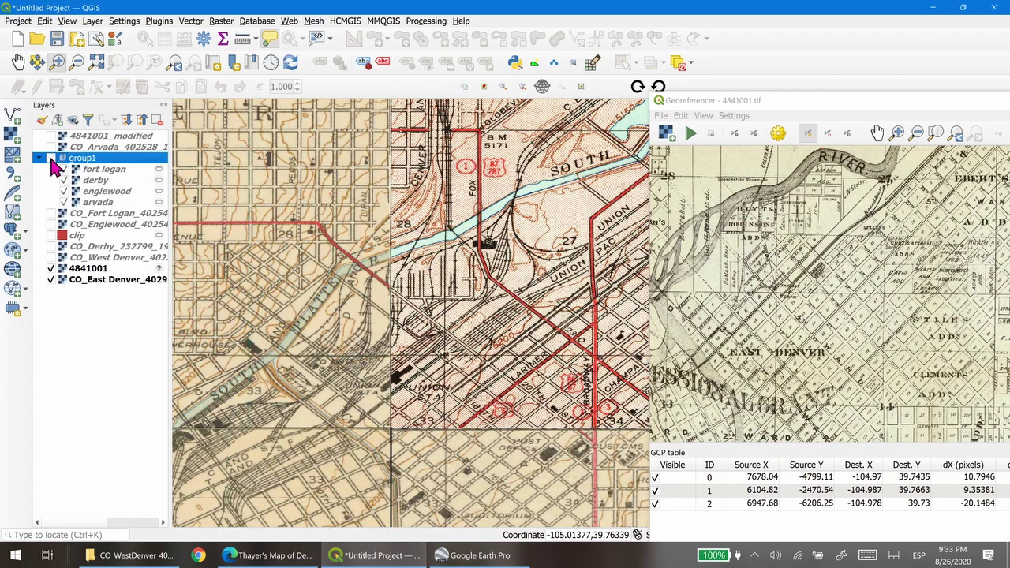
click(51, 159)
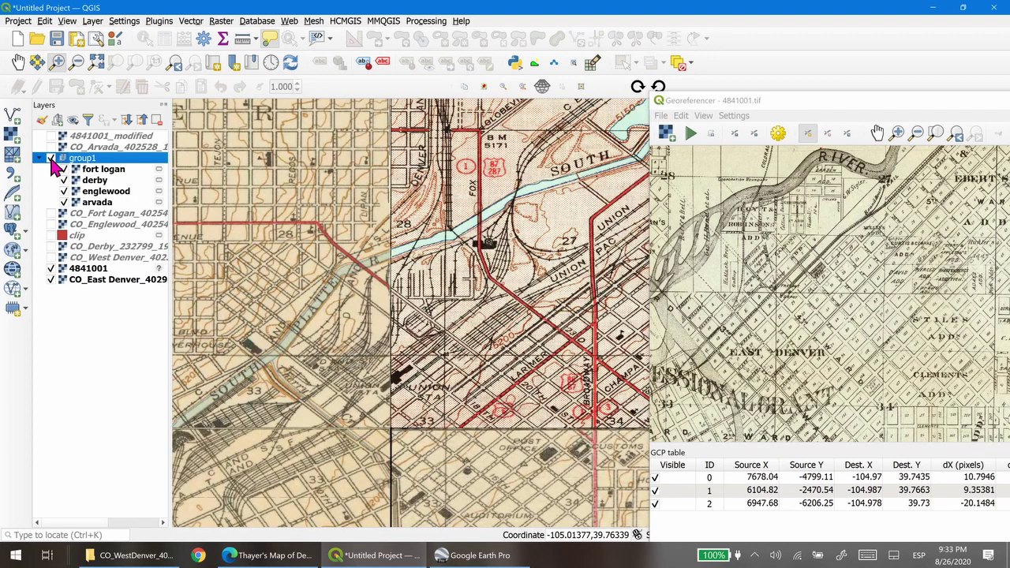
click(52, 159)
click(52, 159)
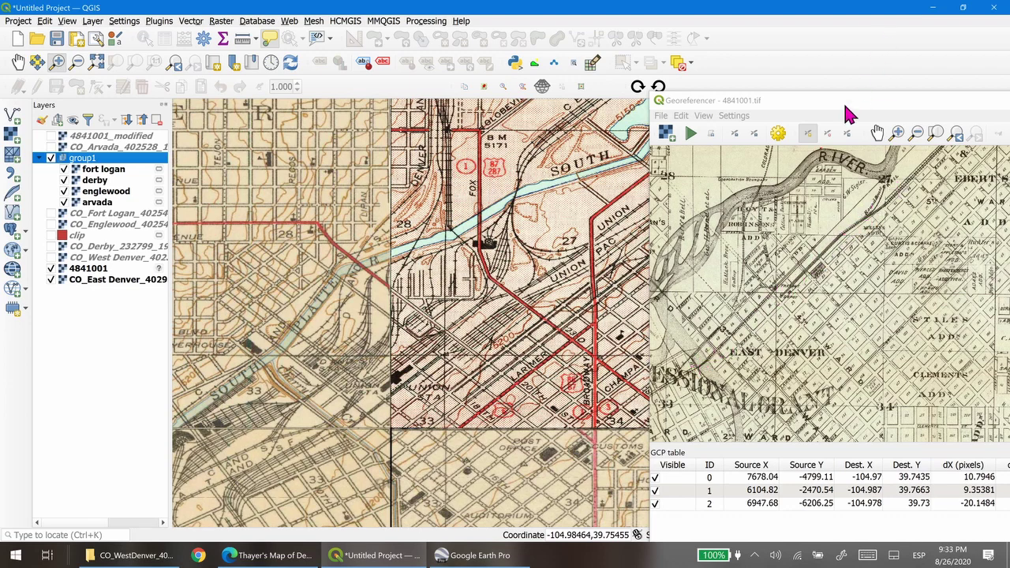
- Move the Georeferencer window aside and pan the main map to Cole School
drag(844, 106, 757, 57)
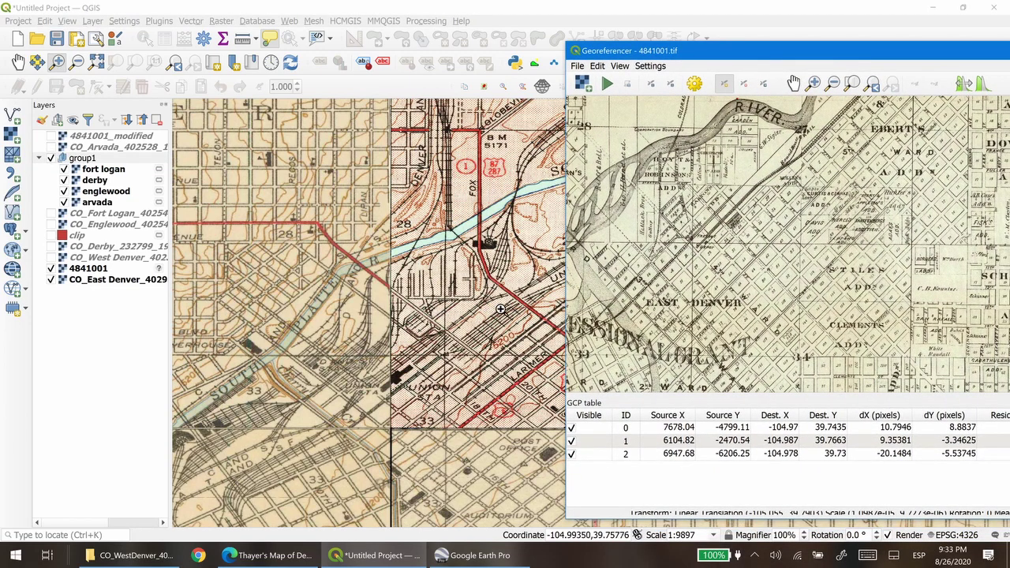
drag(501, 310, 361, 289)
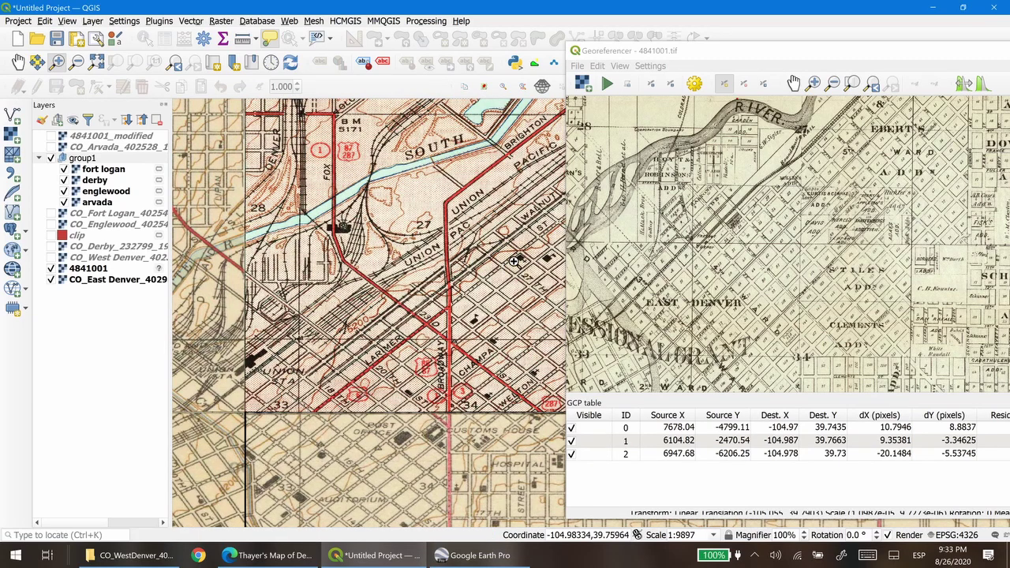
drag(513, 263, 340, 336)
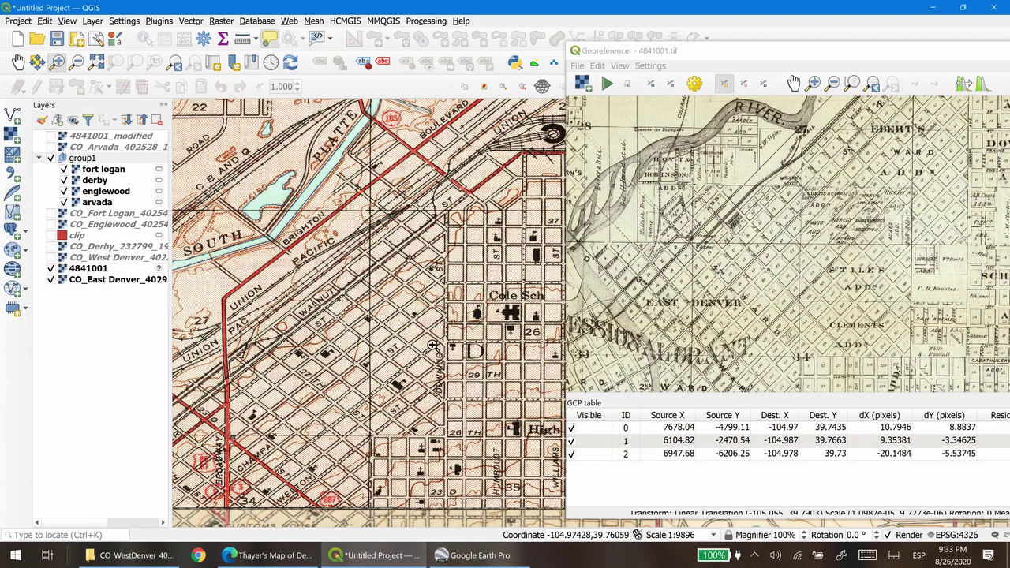
- Zoom the Georeferencer to H. Witters Addition and refine the main map around Cole School
click(871, 250)
scroll(871, 249, up, 2)
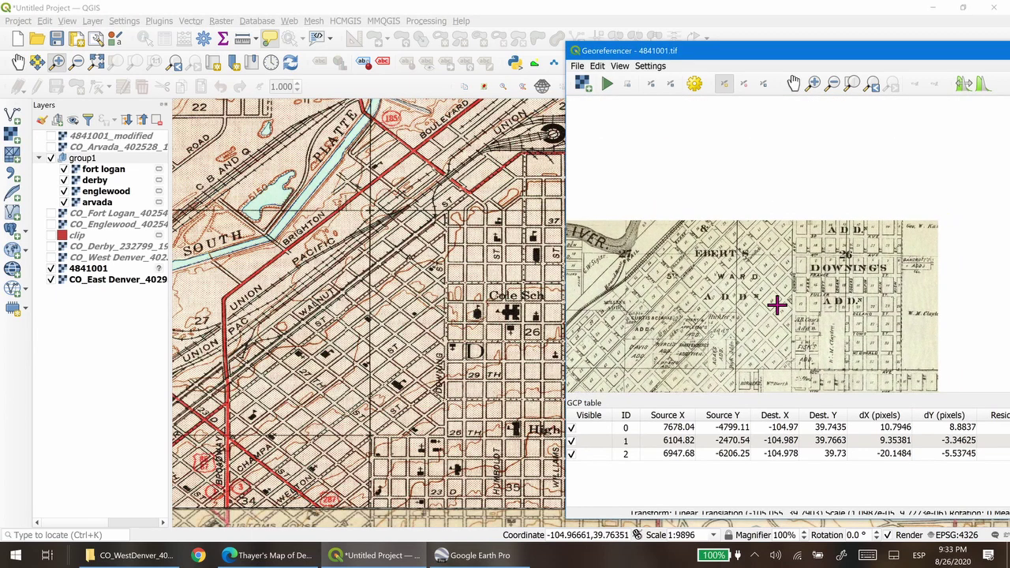
scroll(808, 255, down, 2)
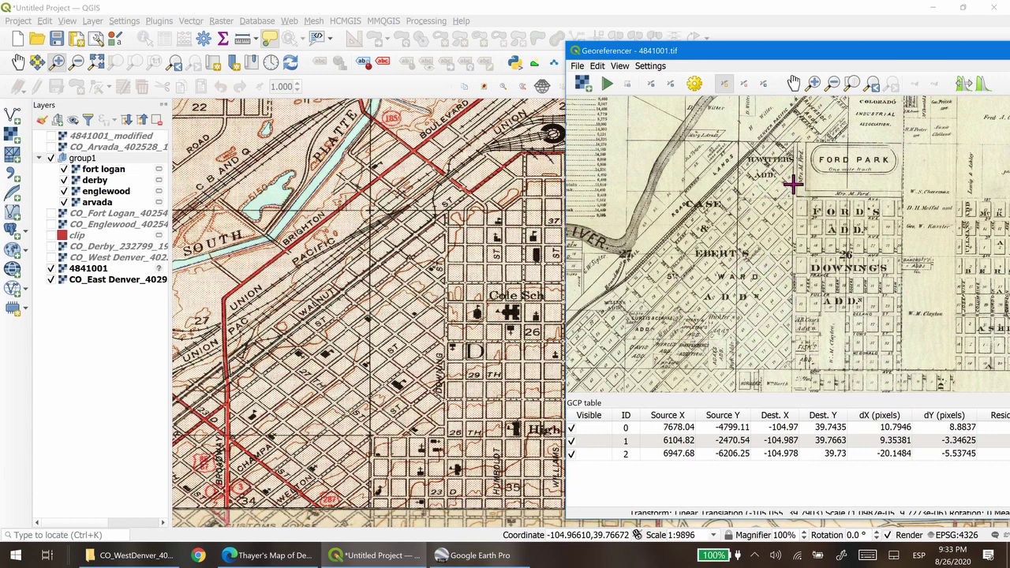
scroll(793, 184, up, 2)
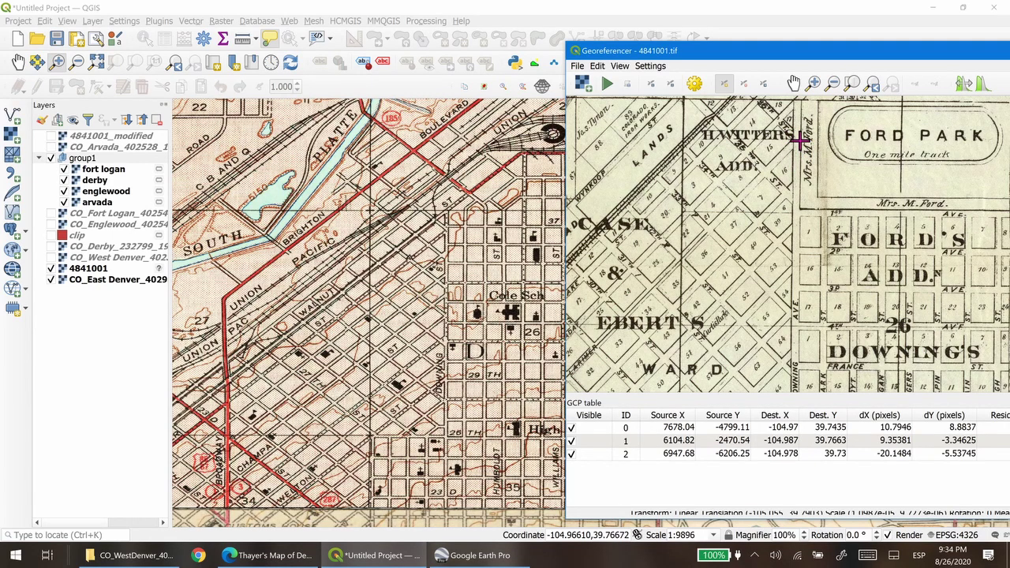
drag(786, 152, 758, 239)
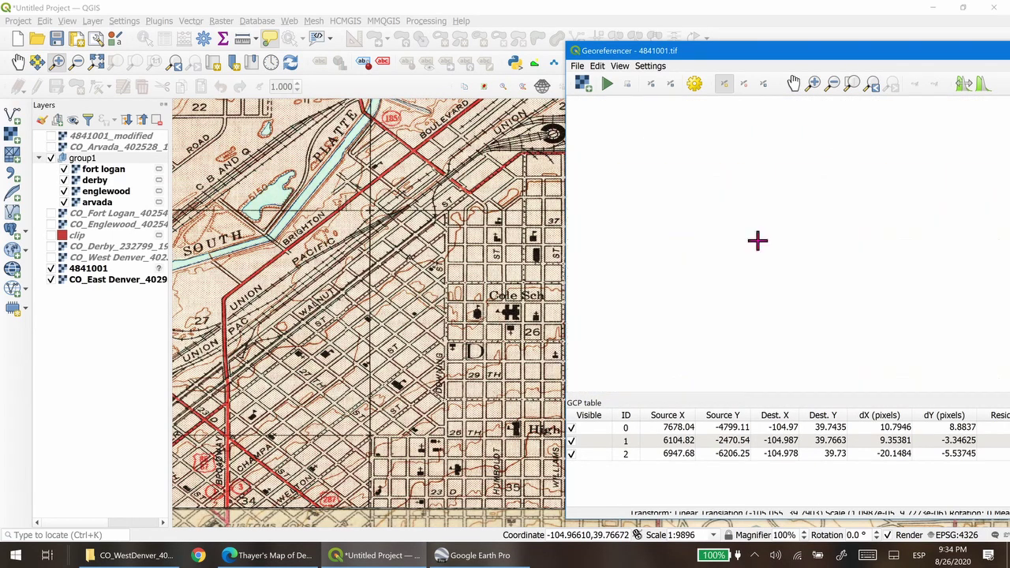
scroll(757, 239, up, 2)
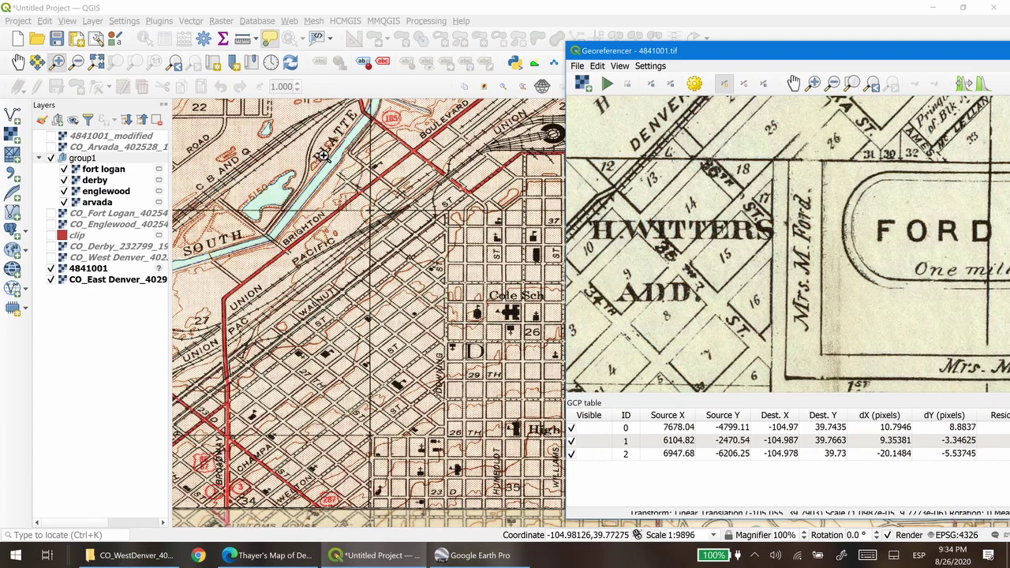
drag(327, 154, 483, 327)
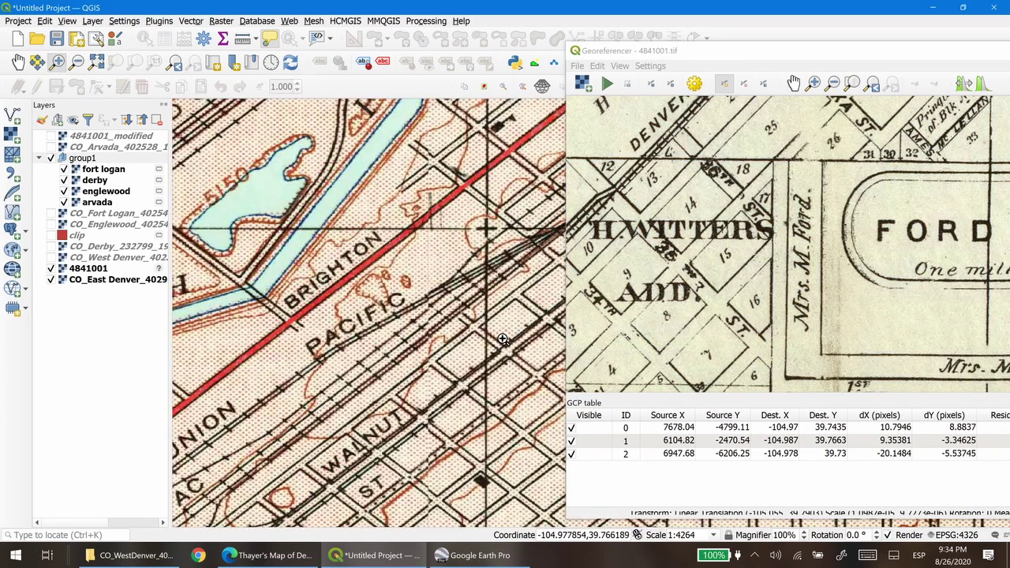
key(Right)
key(Right)
key(Right)
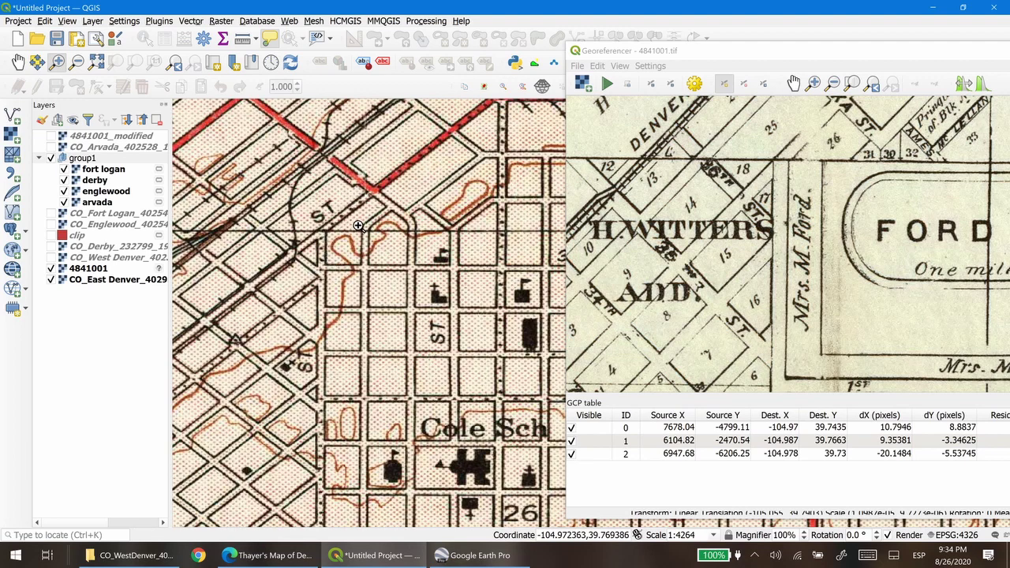
drag(766, 304, 772, 245)
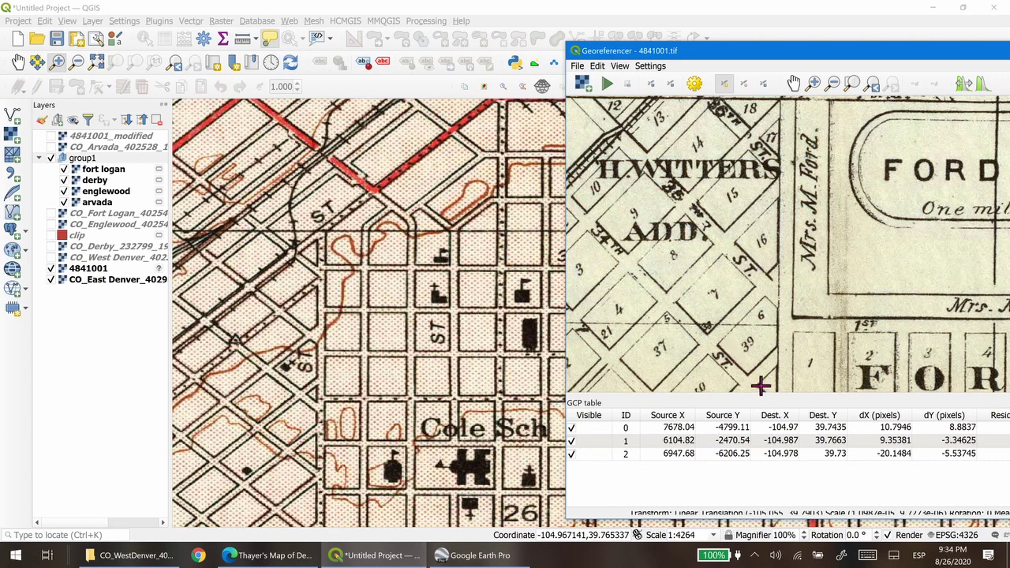
- Add control point 3 linking the old map corner to the topo corner at -104.974, 39.7686
click(760, 138)
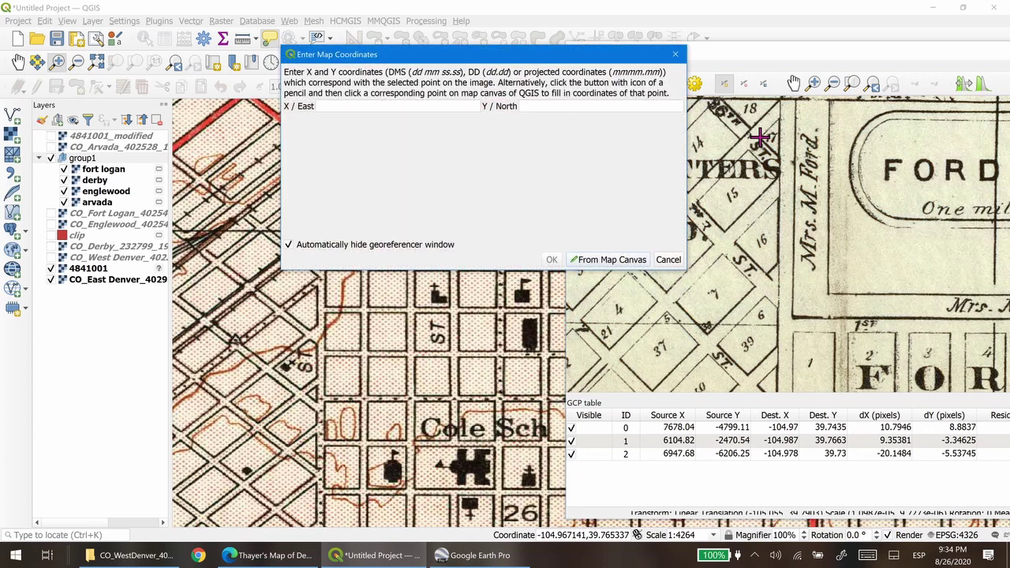
click(606, 260)
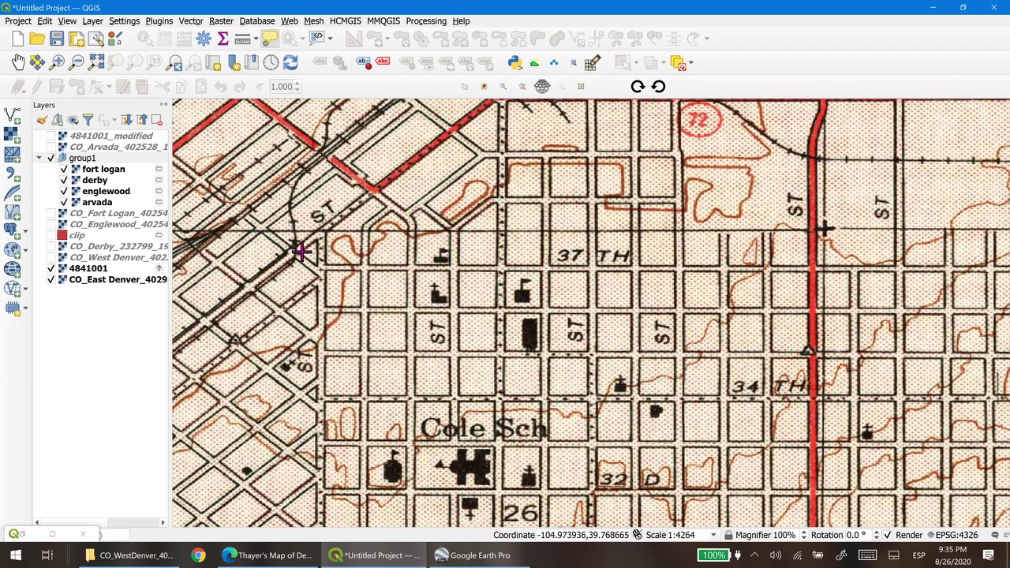
click(299, 252)
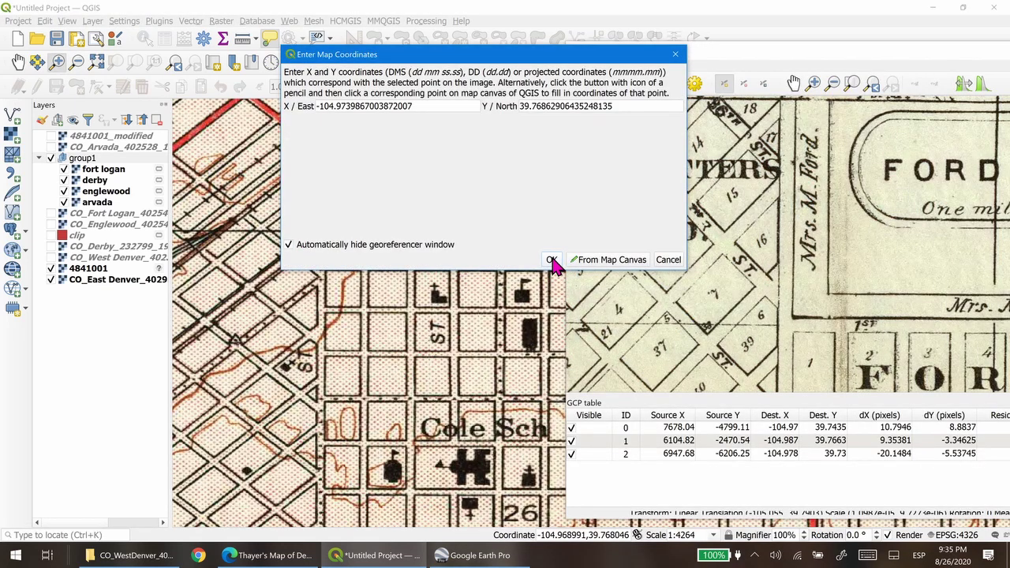
click(552, 261)
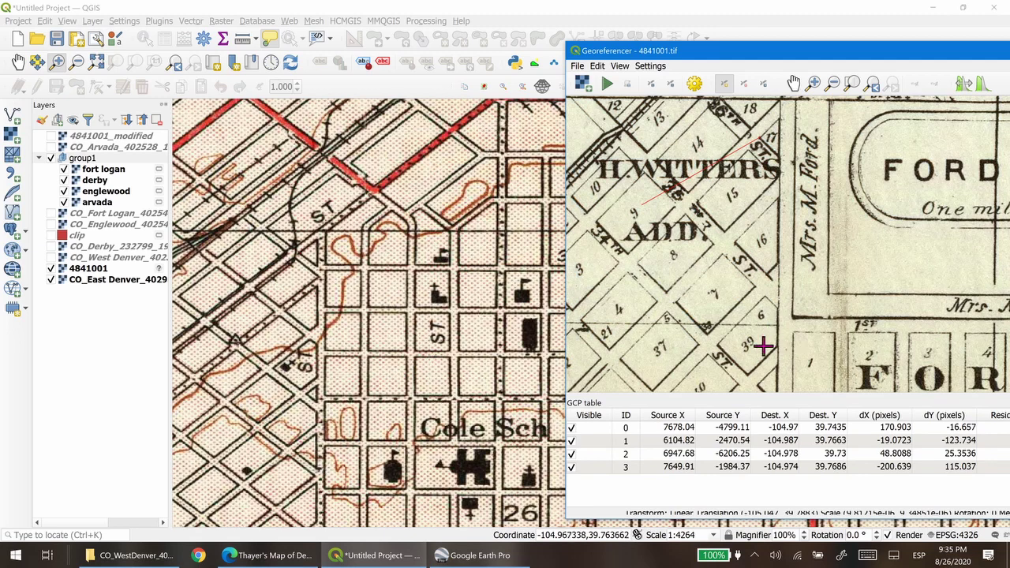
- Pan both the old map and the topo map south to Downing's Addition and 26th Street
scroll(770, 309, down, 1)
scroll(769, 309, up, 2)
drag(773, 334, 751, 187)
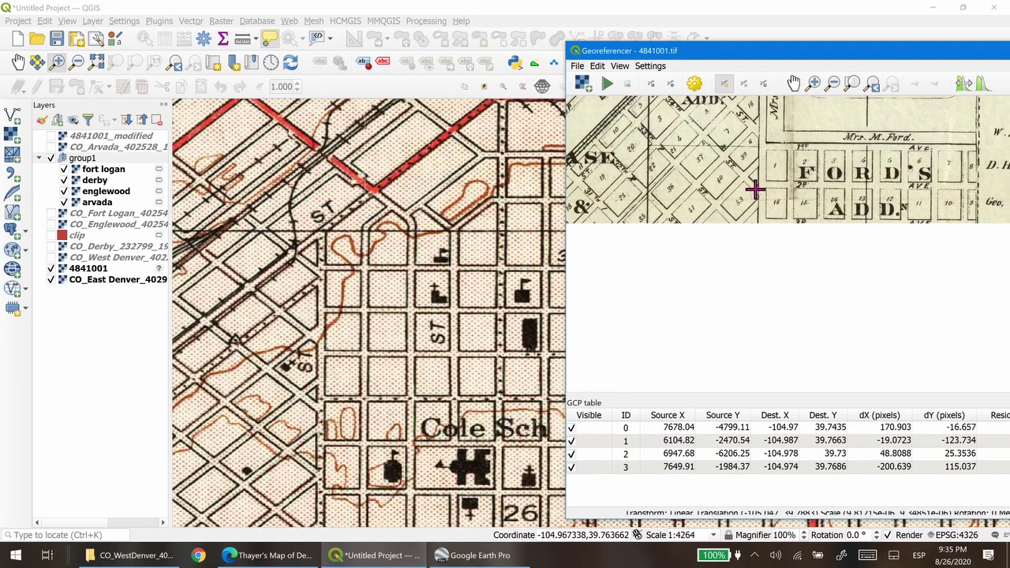
drag(379, 478, 410, 233)
drag(777, 364, 769, 247)
drag(396, 461, 419, 360)
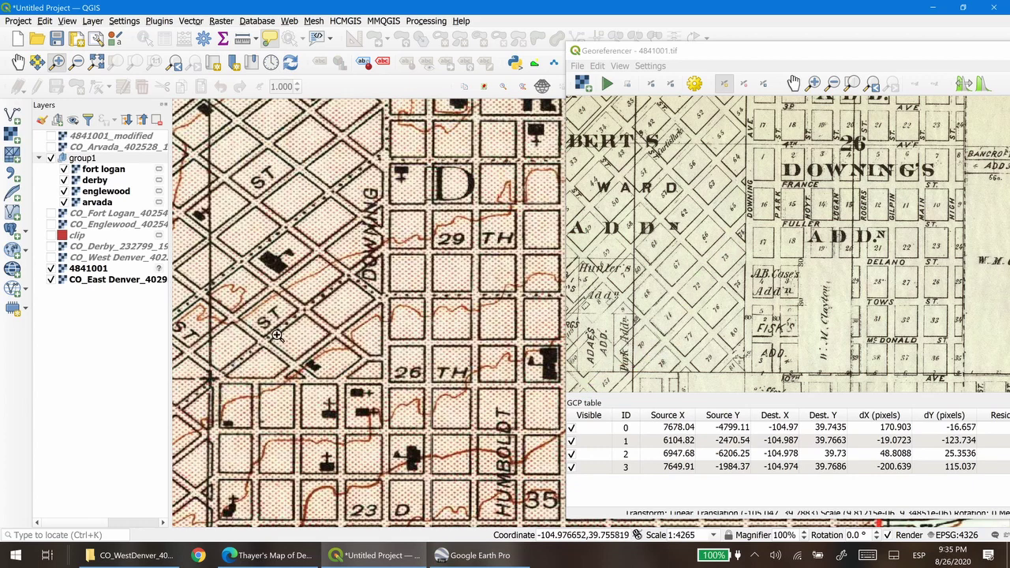
drag(676, 324, 658, 266)
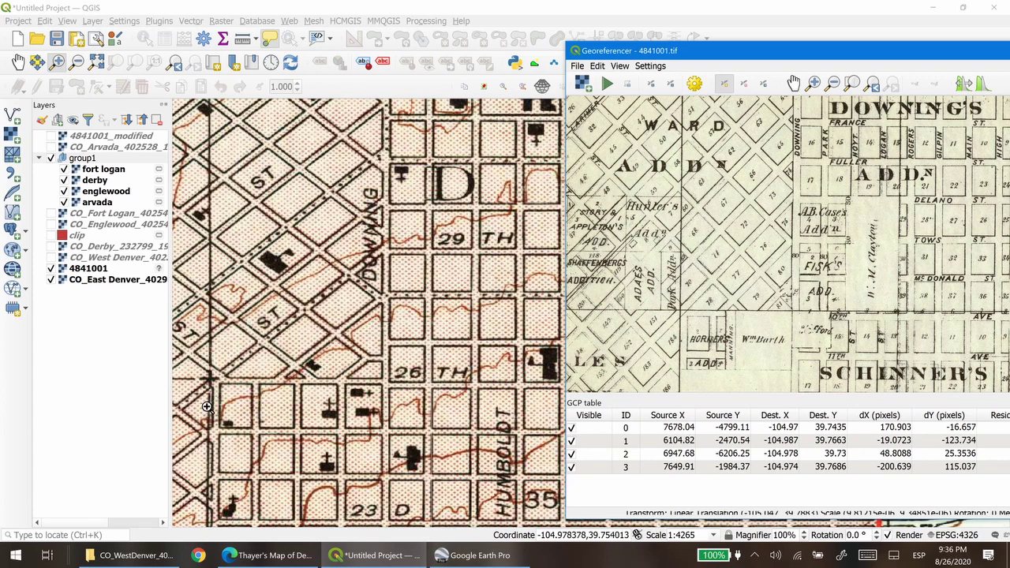
drag(259, 415, 368, 384)
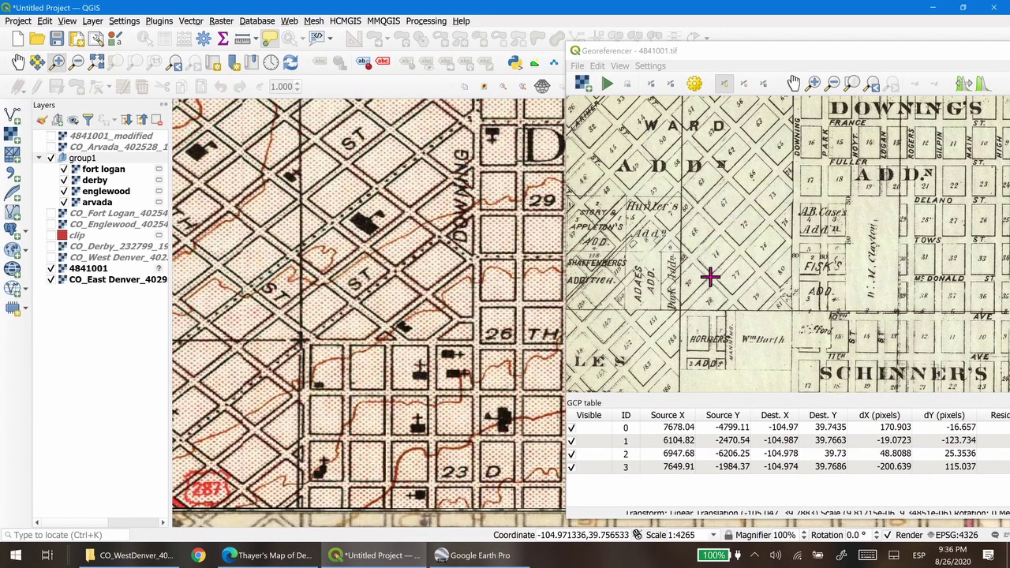
- Add control point 4 matched to the topo map at -104.979, 39.7539
scroll(657, 341, up, 3)
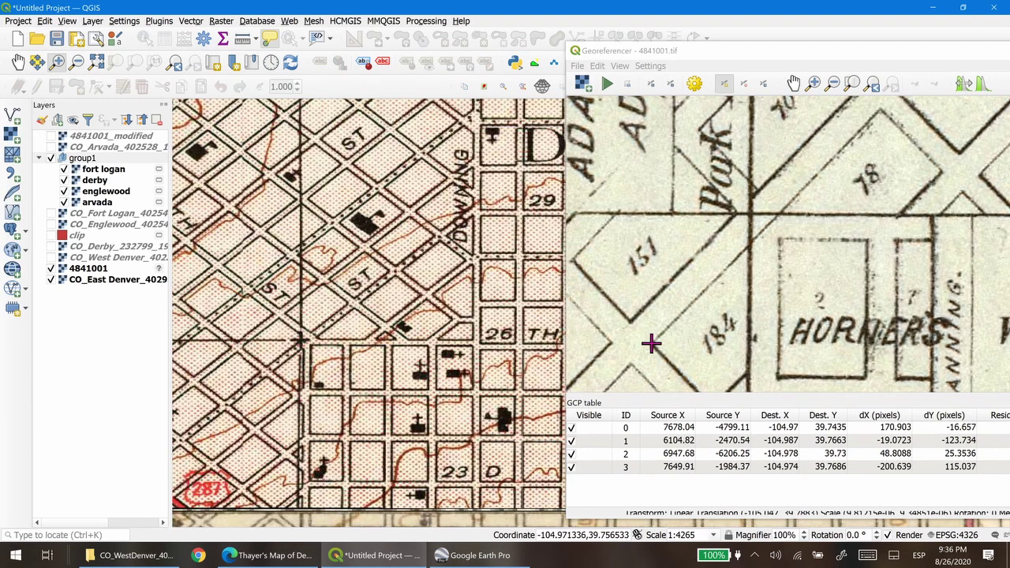
click(652, 342)
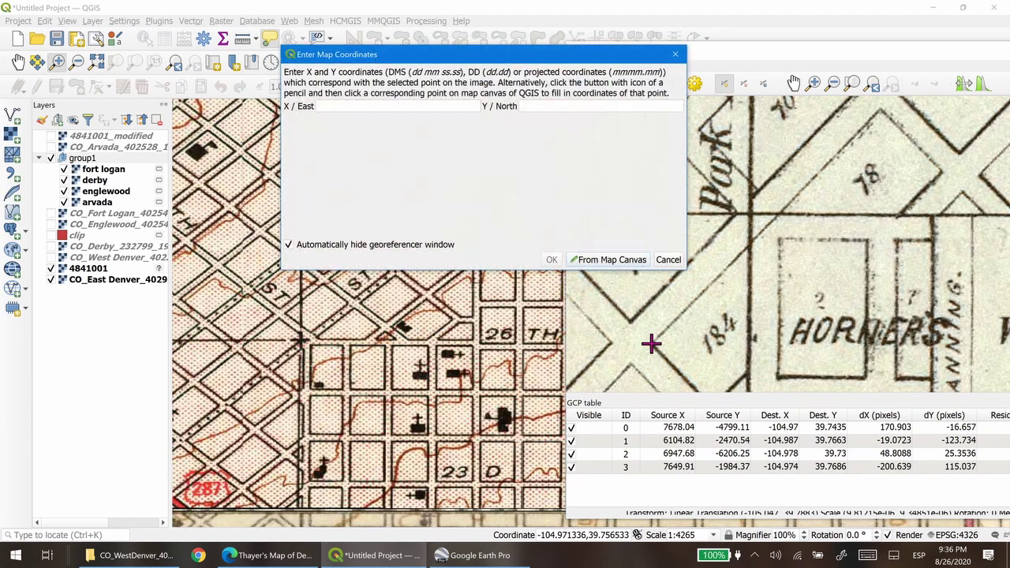
click(597, 262)
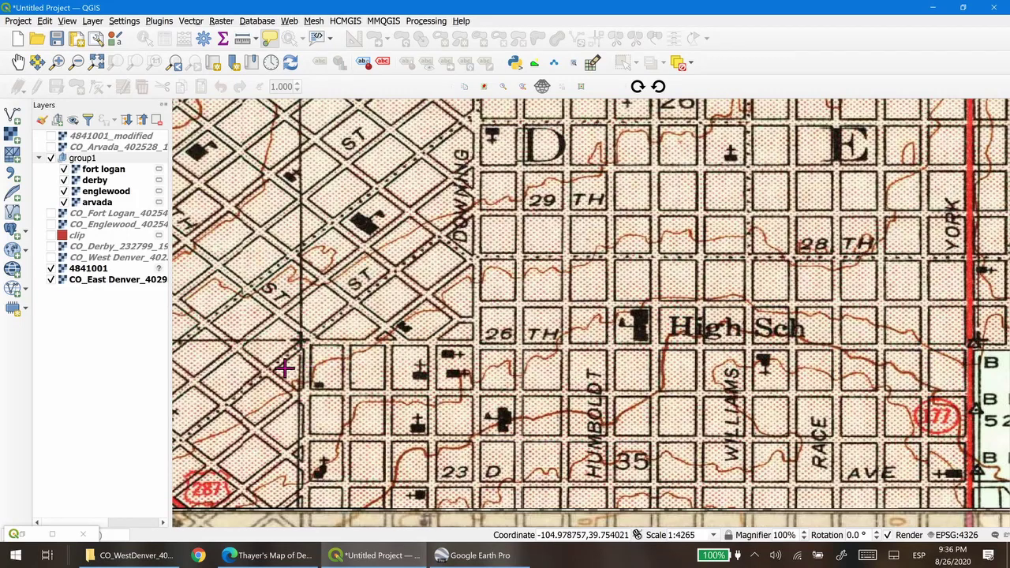
scroll(269, 376, up, 1)
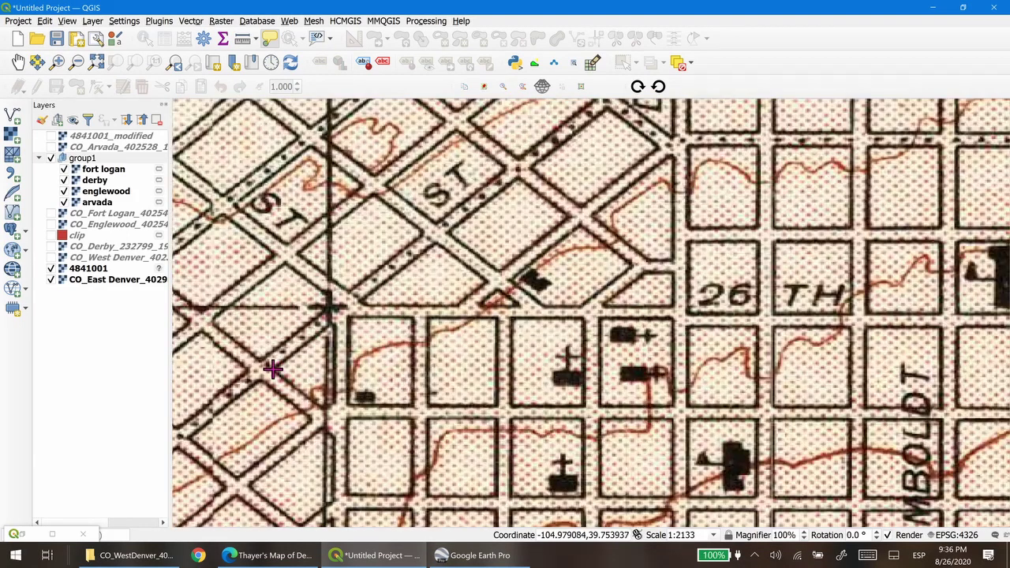
click(273, 370)
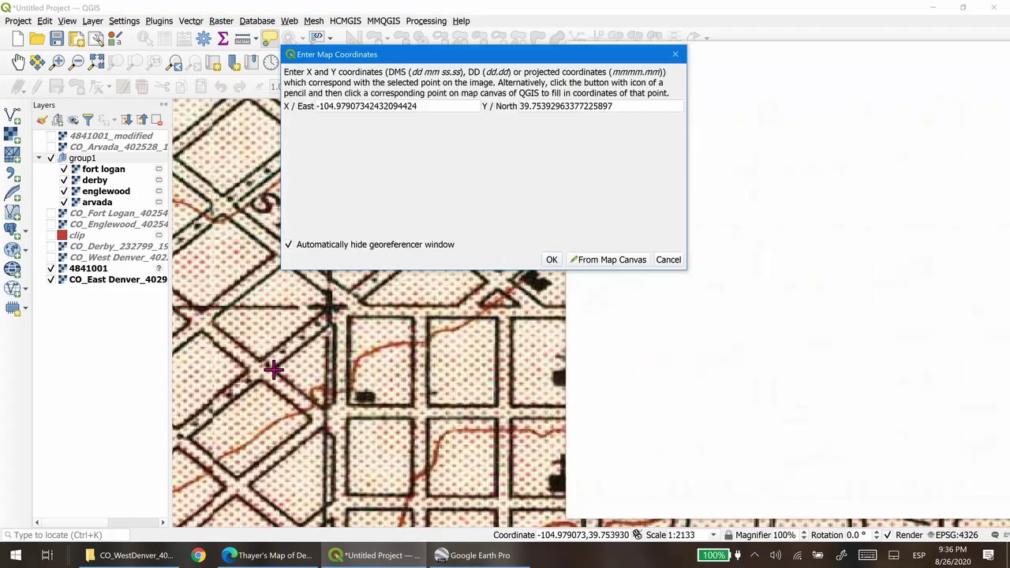
click(552, 261)
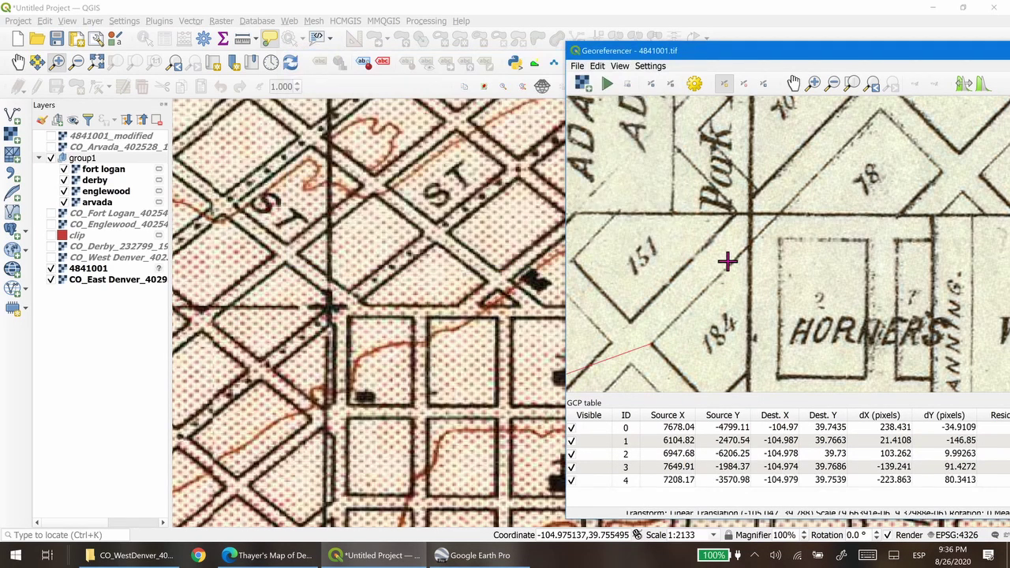
- Zoom out the Georeferencer view and shift its window to see the residuals
scroll(729, 258, down, 1)
scroll(674, 319, down, 1)
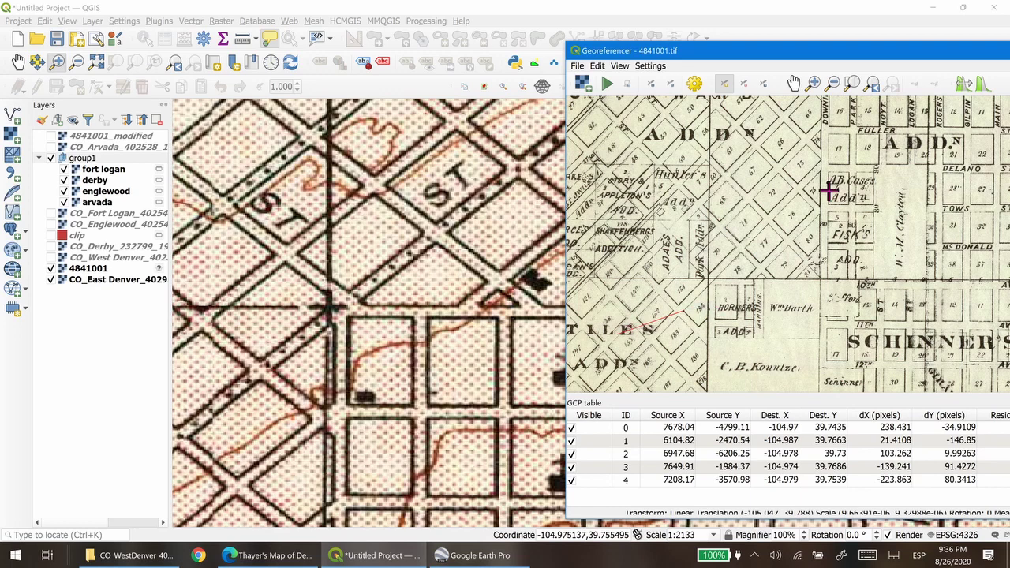
drag(861, 56, 524, 35)
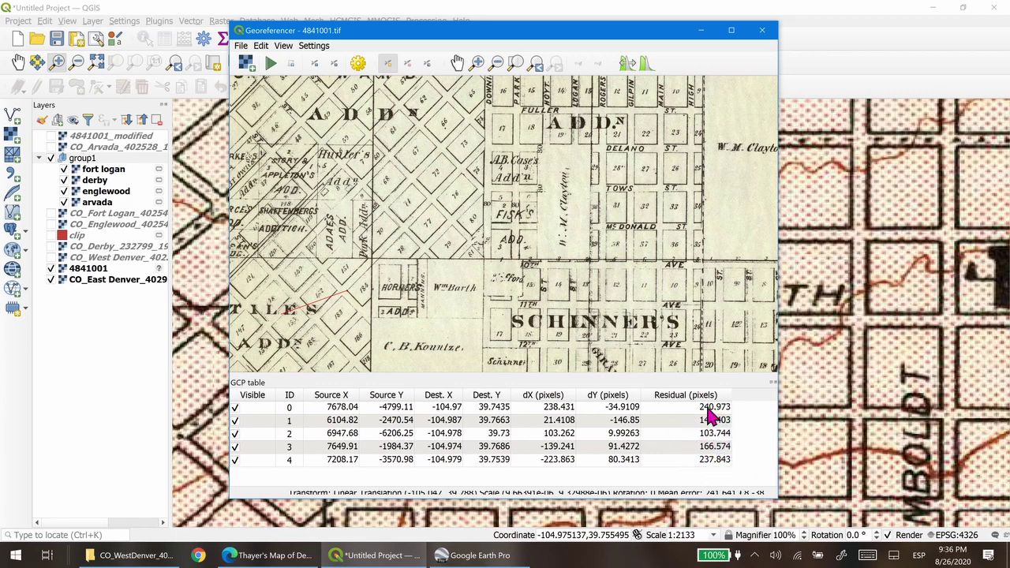
- Move the Georeferencer window right and zoom the main map out to about 1:34122
drag(509, 36, 899, 53)
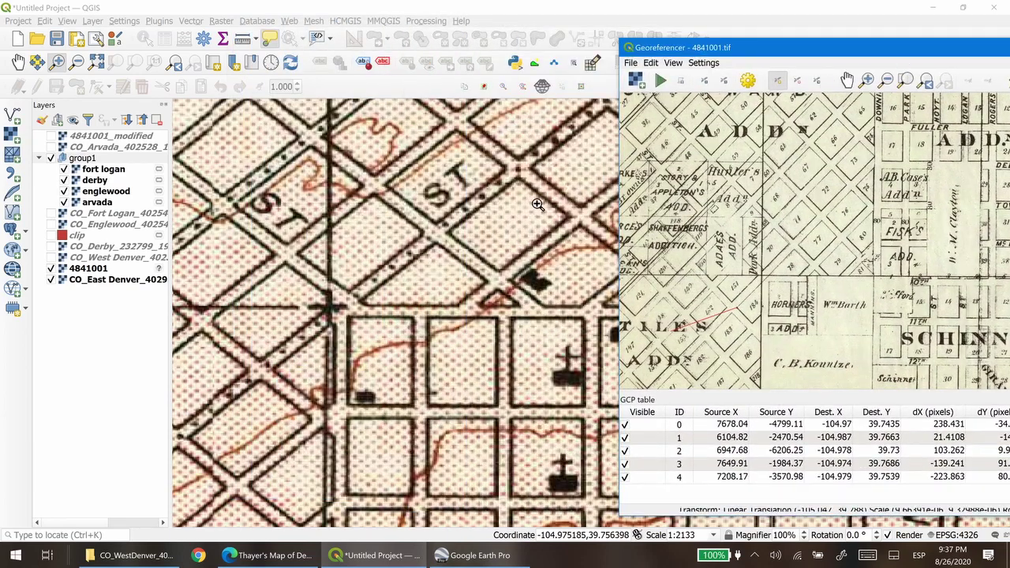
scroll(317, 315, down, 1)
scroll(359, 292, down, 1)
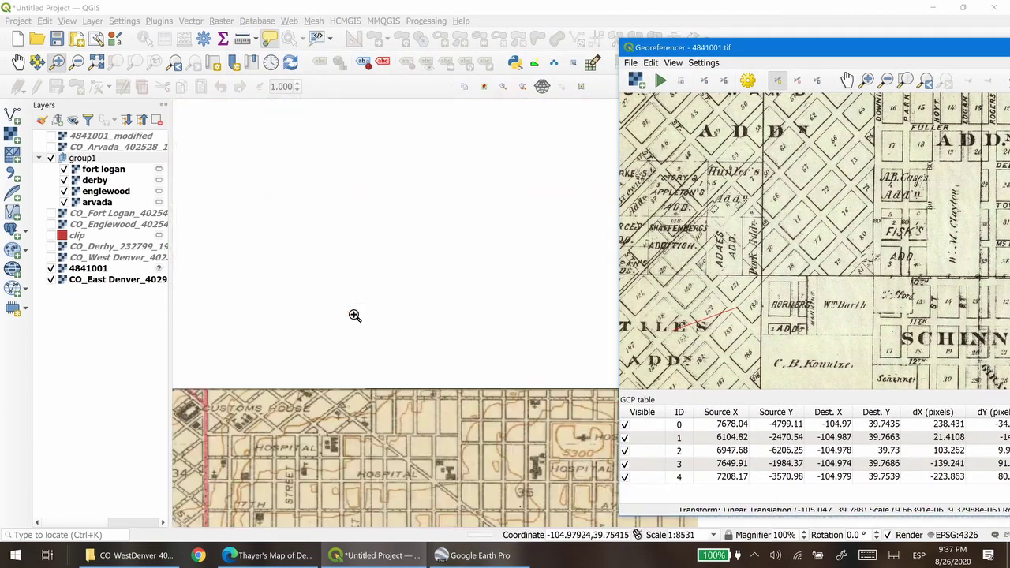
scroll(379, 298, down, 1)
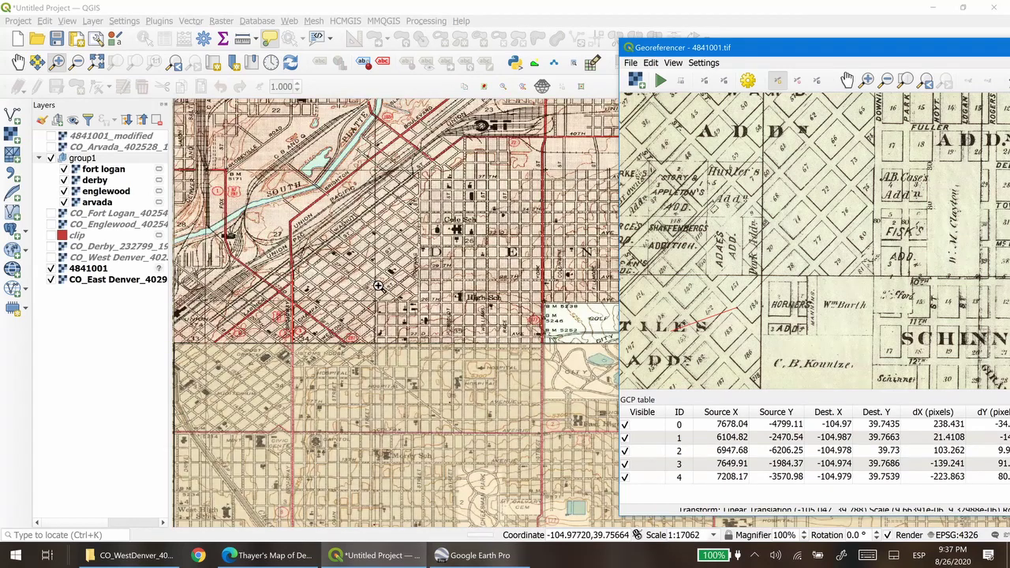
scroll(352, 338, down, 1)
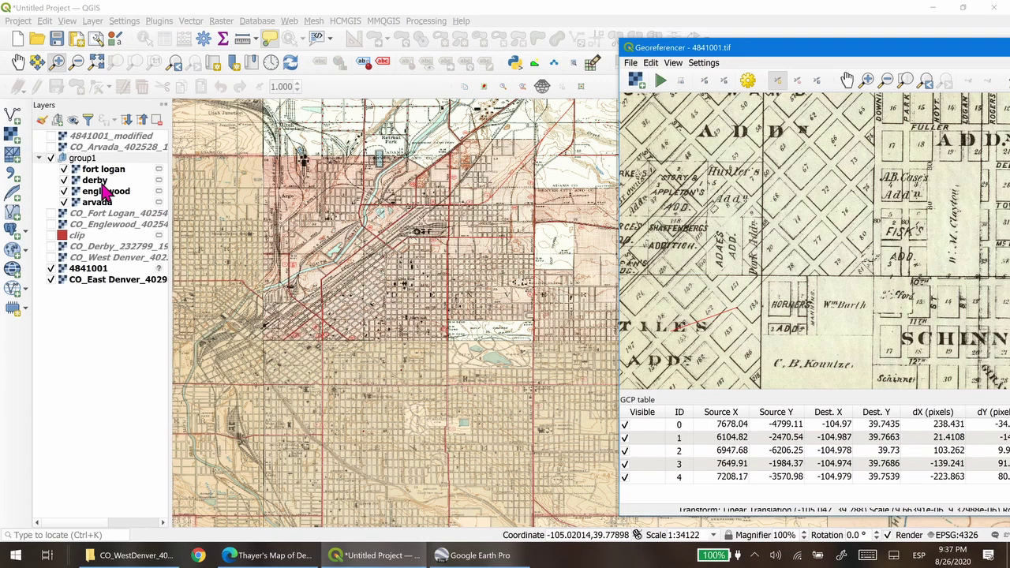
- Show 4841001_modified, zoom in south of downtown, then hide it near West High School
click(52, 137)
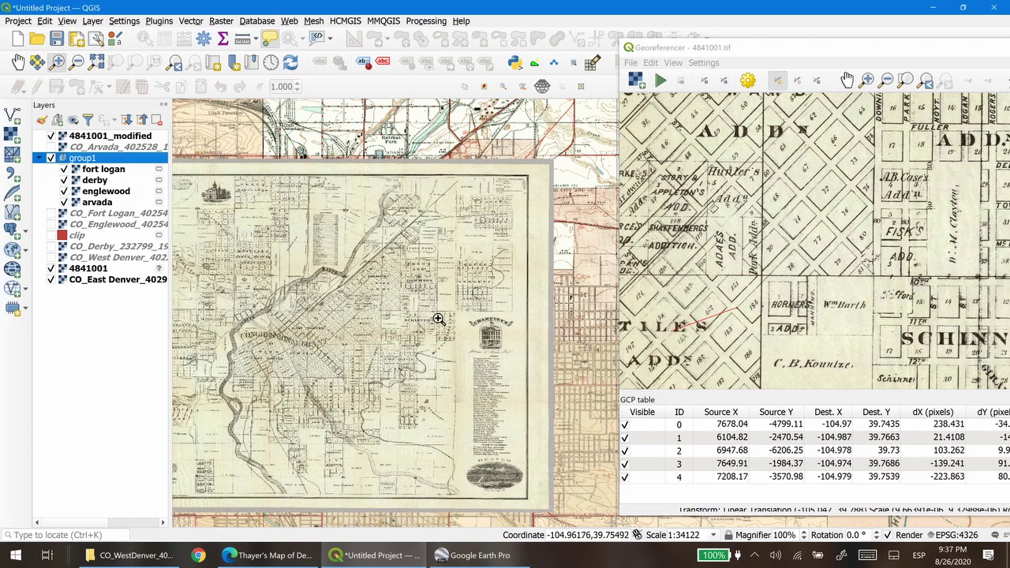
drag(438, 319, 446, 395)
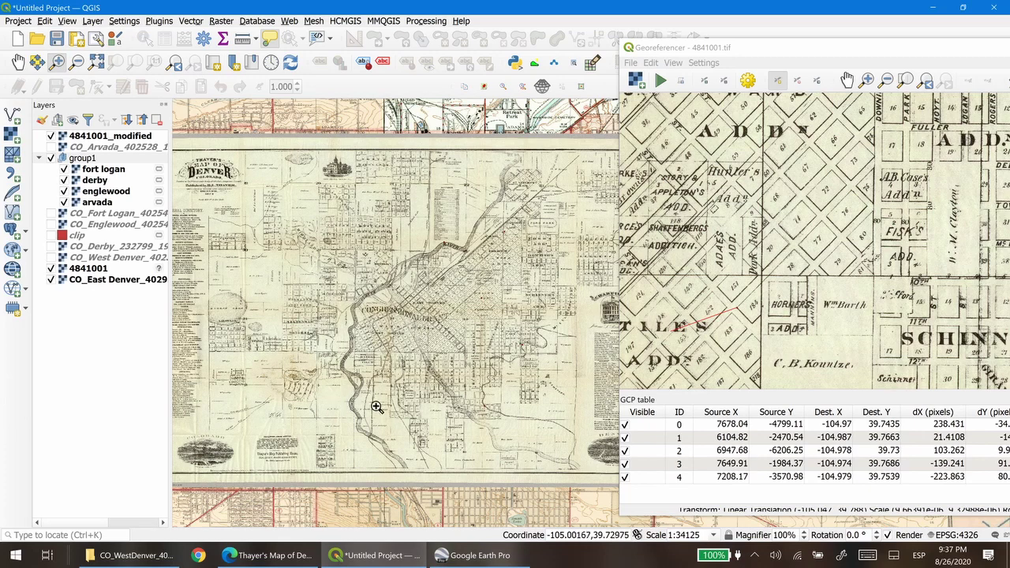
drag(379, 388, 459, 457)
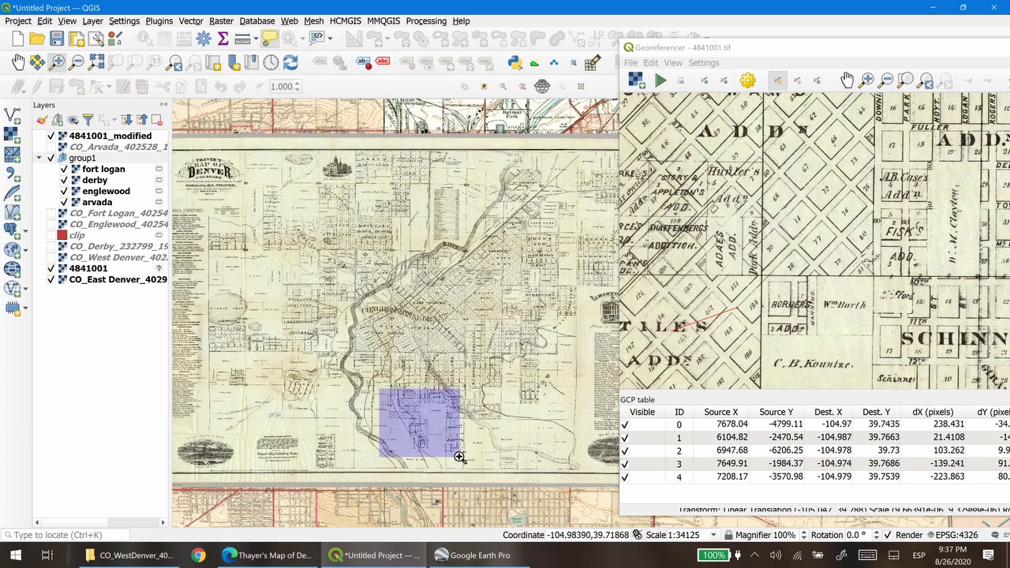
drag(459, 457, 460, 457)
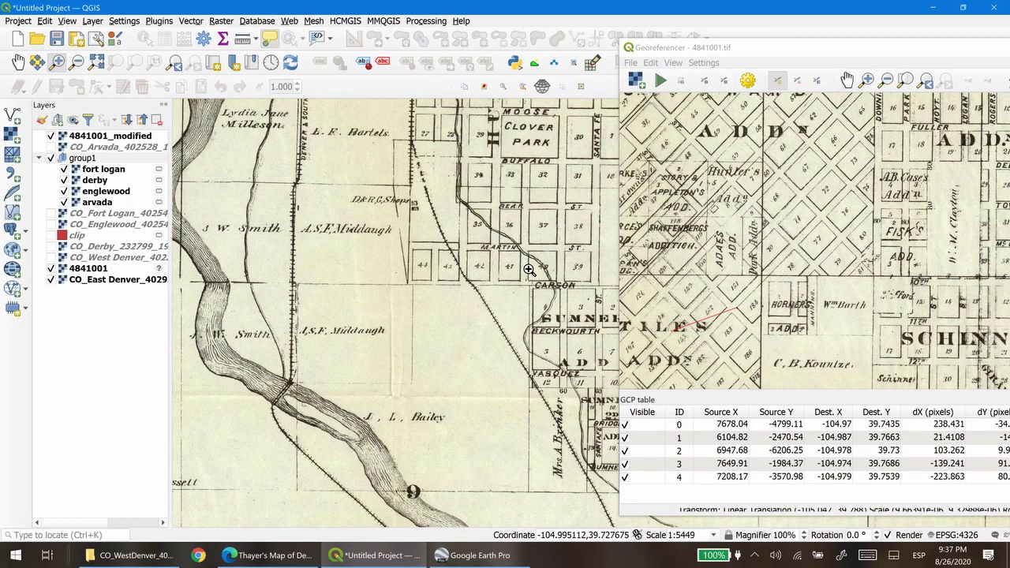
drag(529, 270, 507, 334)
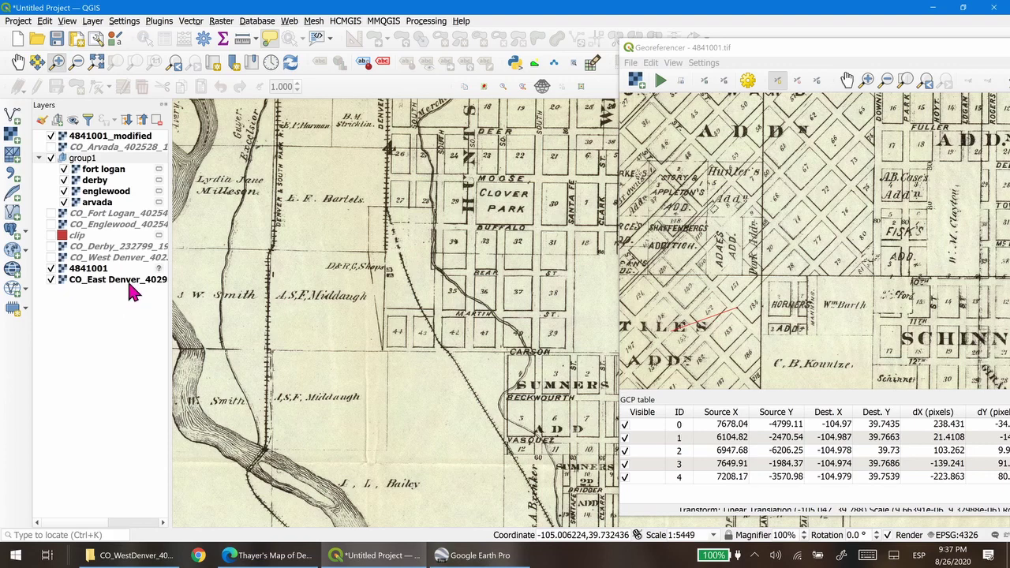
click(60, 157)
click(53, 136)
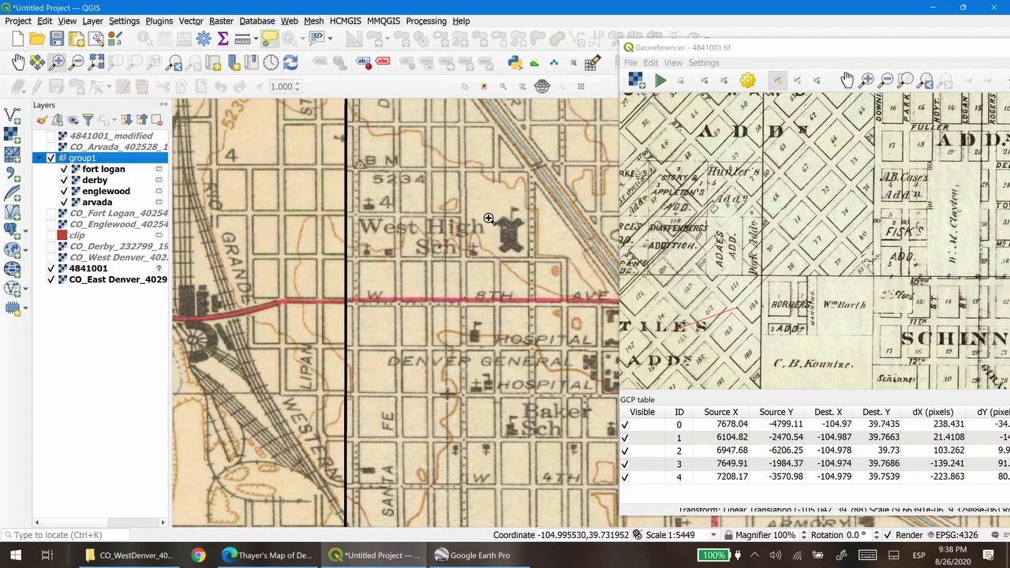
- Toggle 4841001_modified to compare it with the topo map from West High School to Cherry Creek
drag(537, 237, 450, 288)
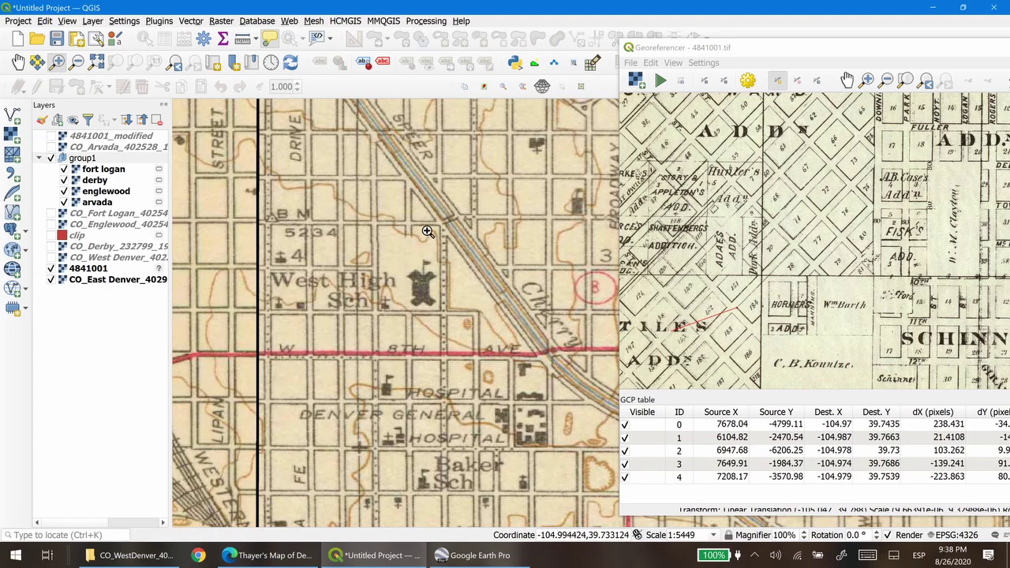
click(64, 169)
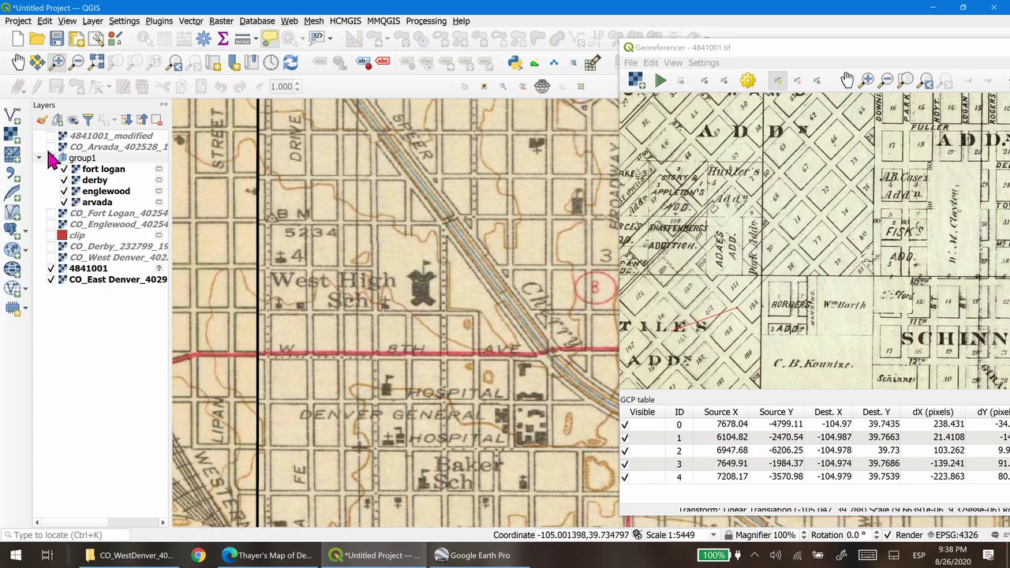
click(51, 136)
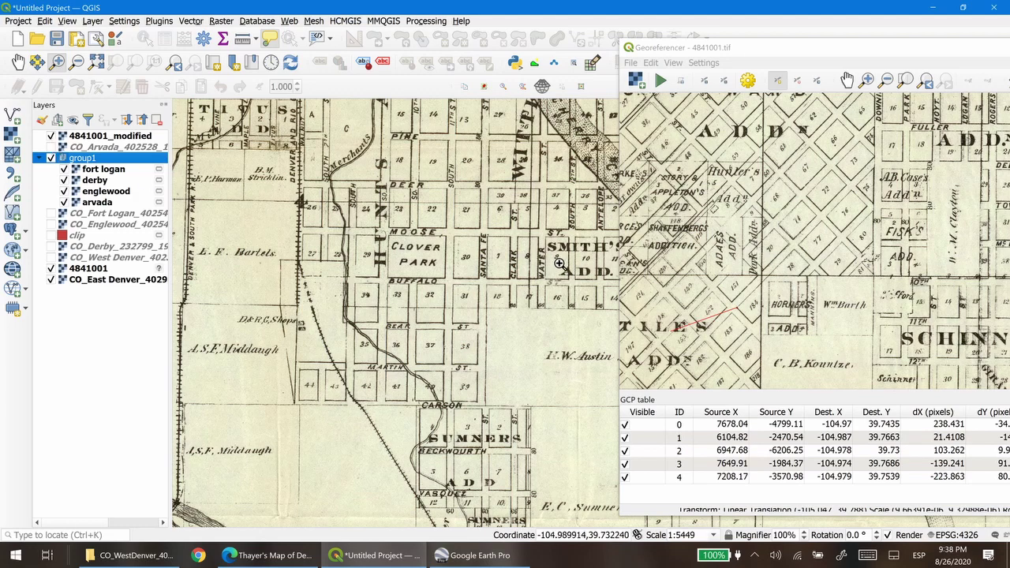
drag(558, 265, 397, 241)
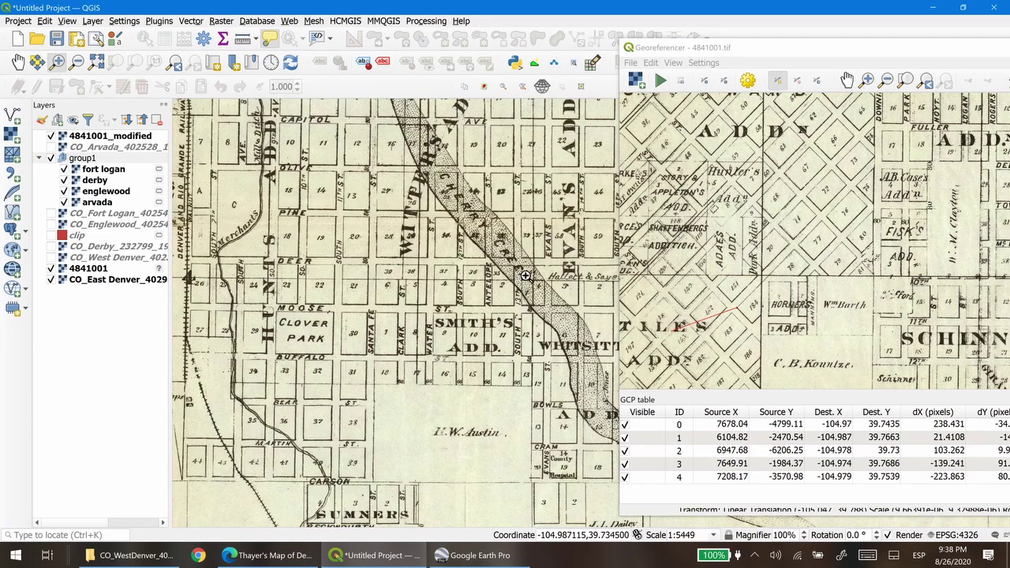
drag(557, 219, 484, 282)
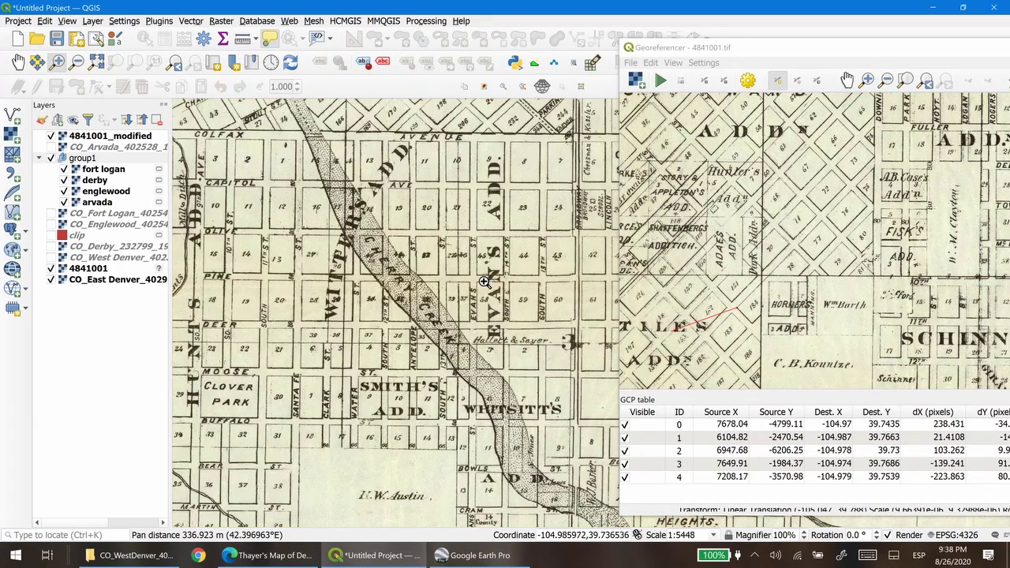
click(63, 158)
click(50, 136)
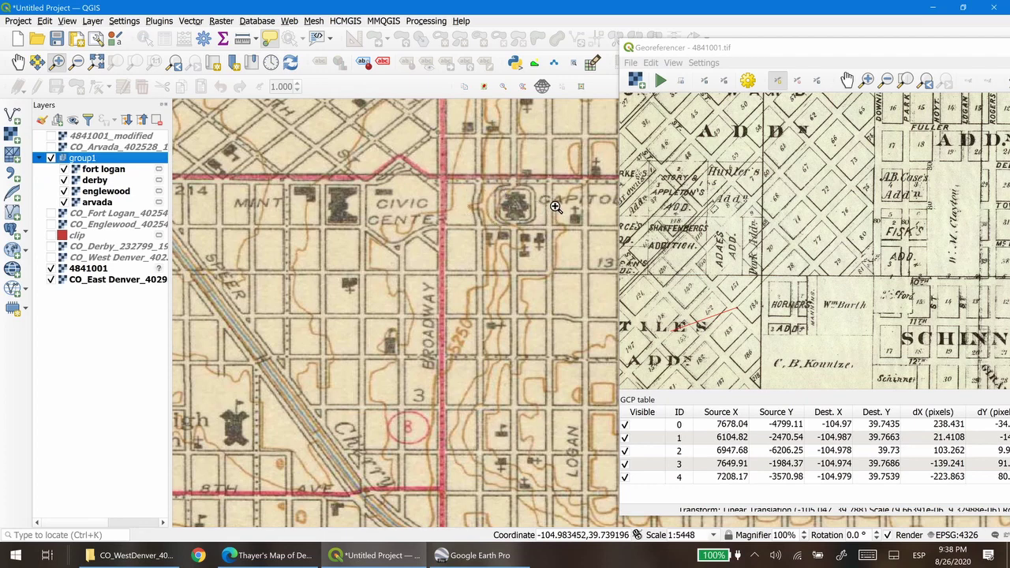
- Pan to the Capitol area with the 4841001_modified overlay shown again
drag(556, 206, 405, 303)
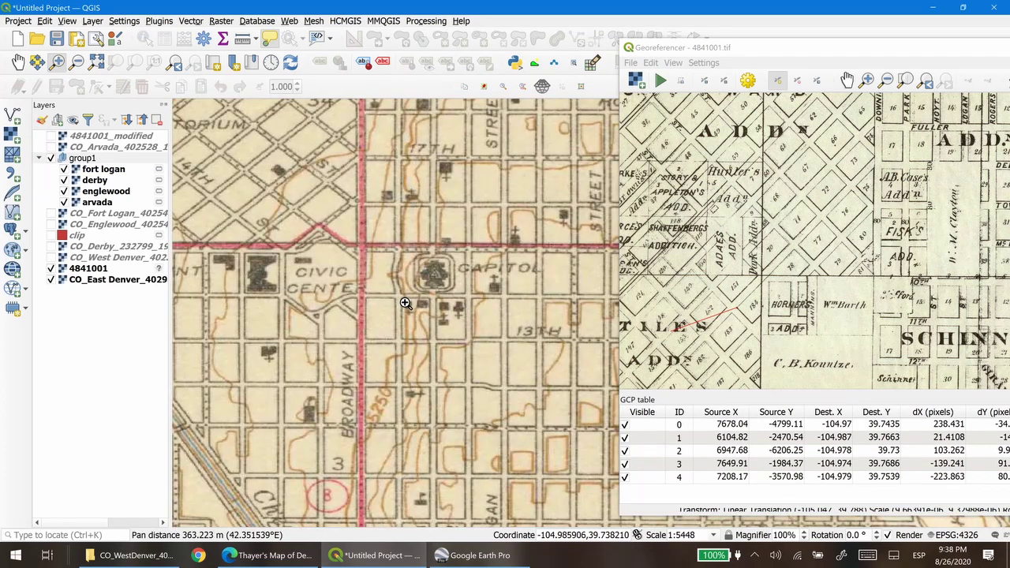
click(51, 135)
click(82, 158)
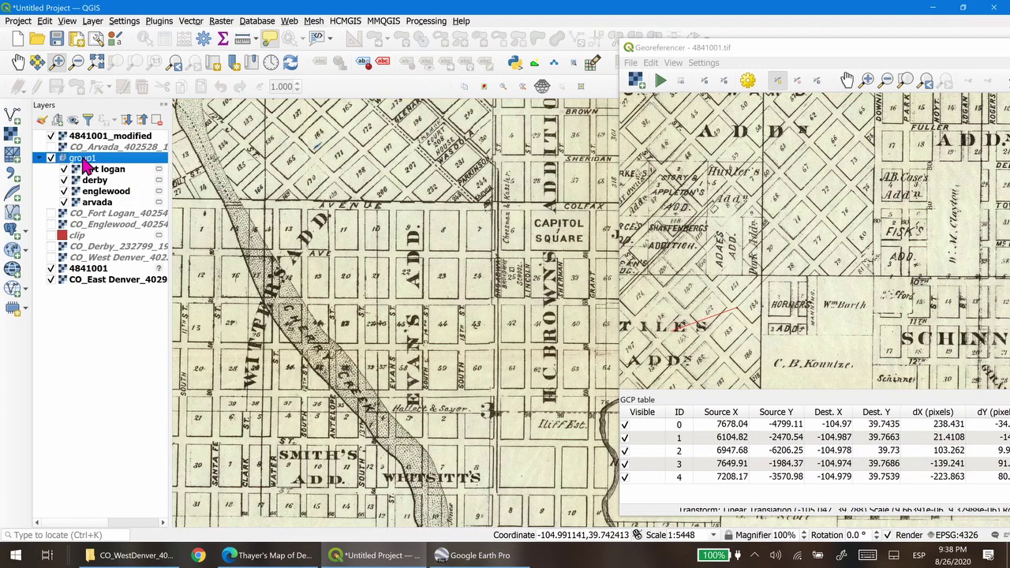
drag(542, 213, 464, 271)
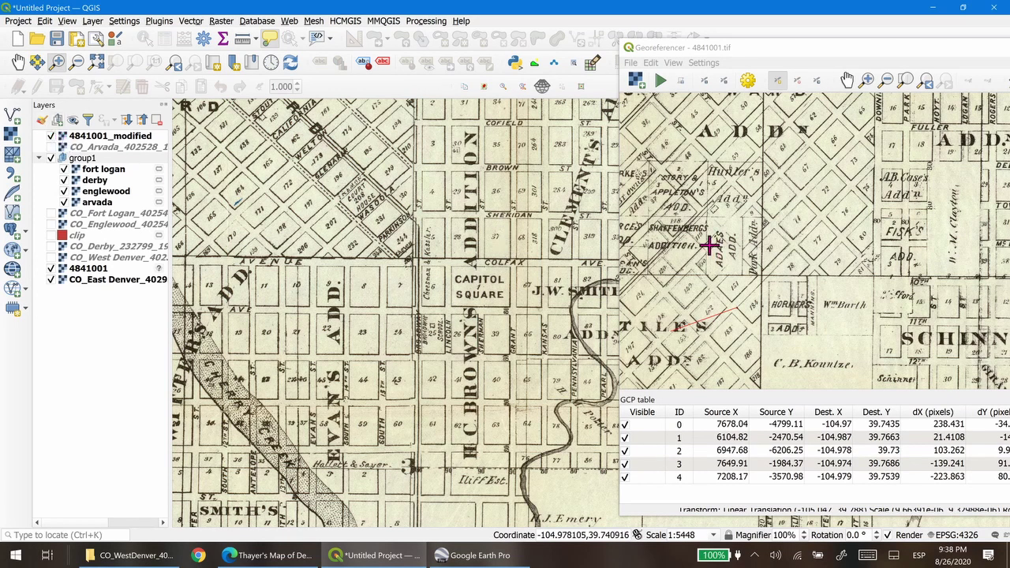
- Zoom the Georeferencer view into the downtown area of the scanned map
scroll(824, 236, down, 1)
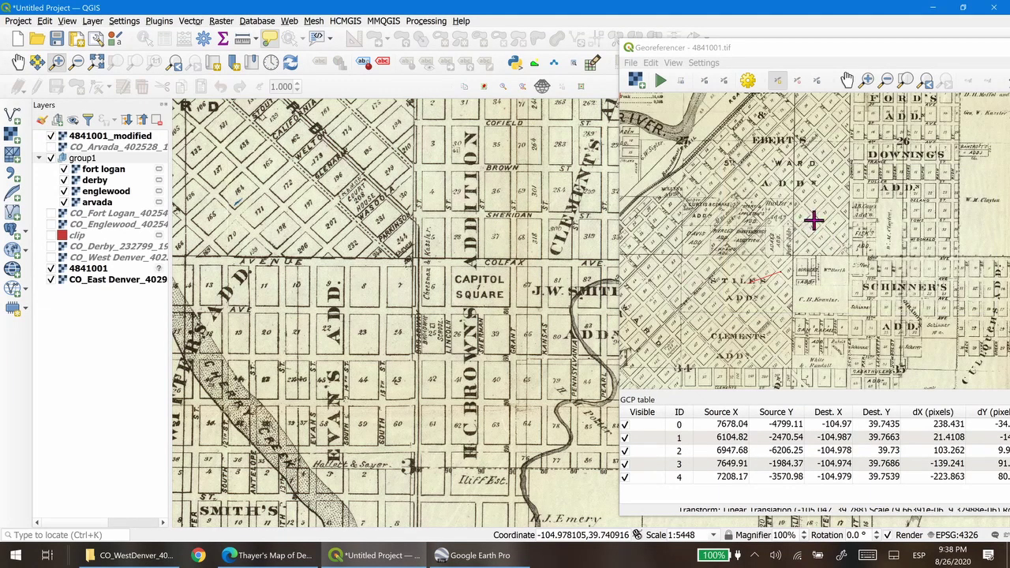
scroll(814, 221, down, 1)
click(773, 295)
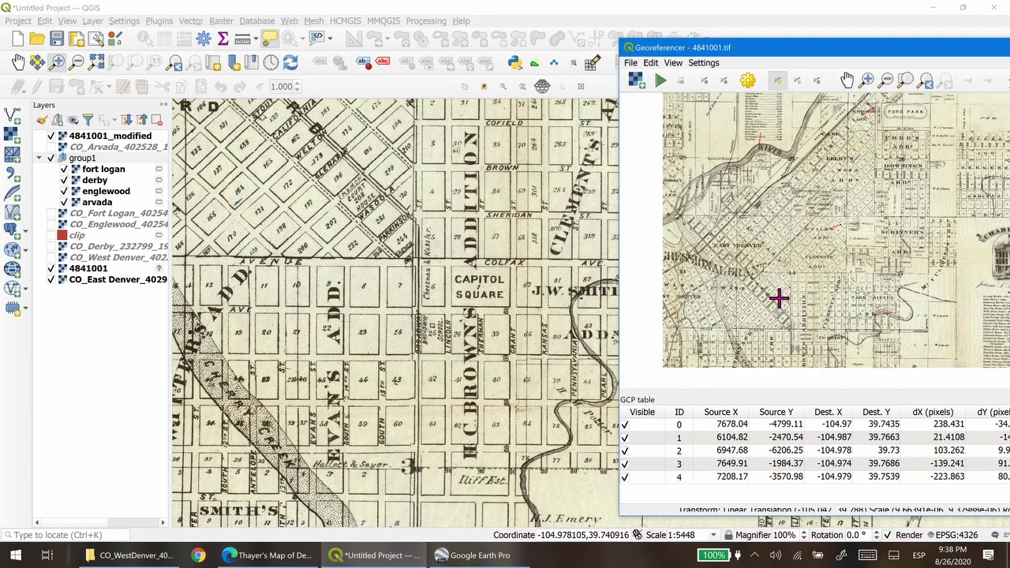
drag(779, 298, 826, 228)
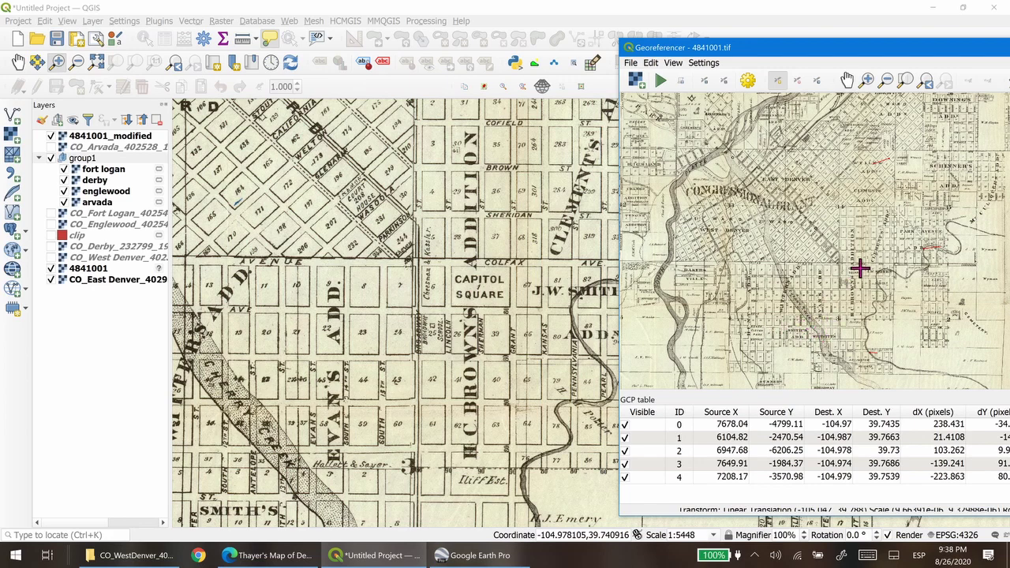
scroll(859, 268, up, 5)
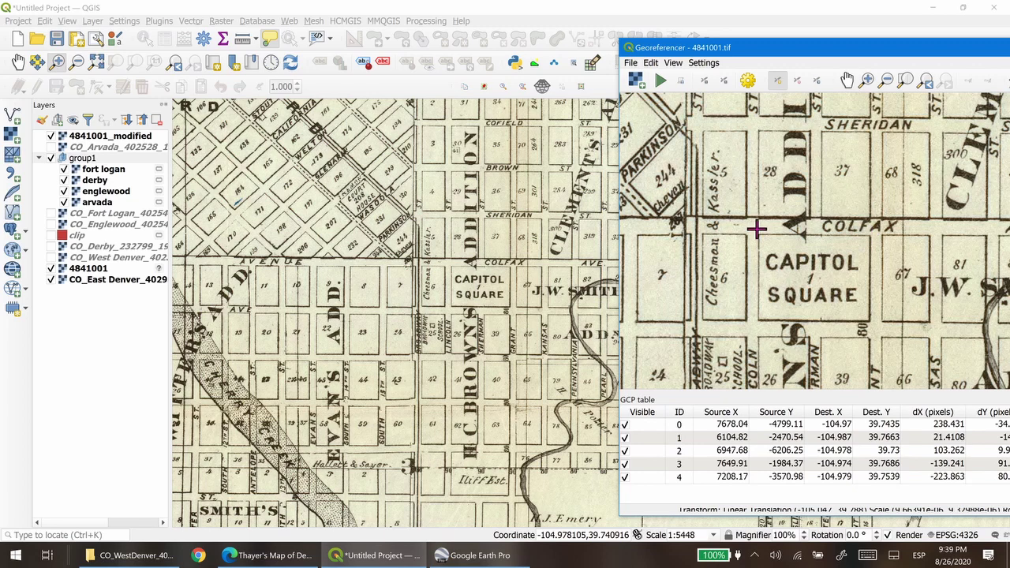
- Add control point 5 at Capitol Square, matched to -104.986, 39.7385 on the topo map
click(758, 320)
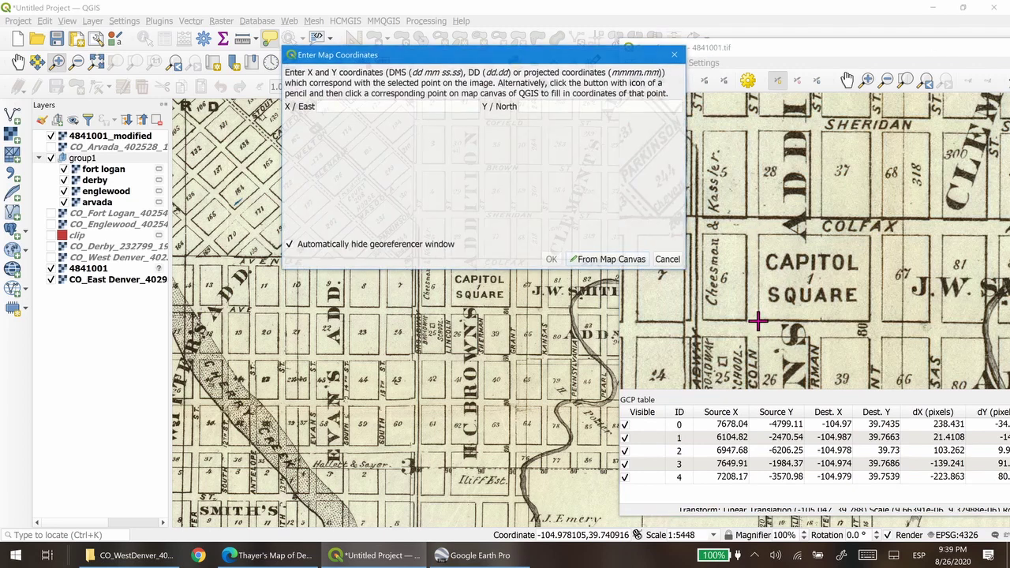
click(606, 262)
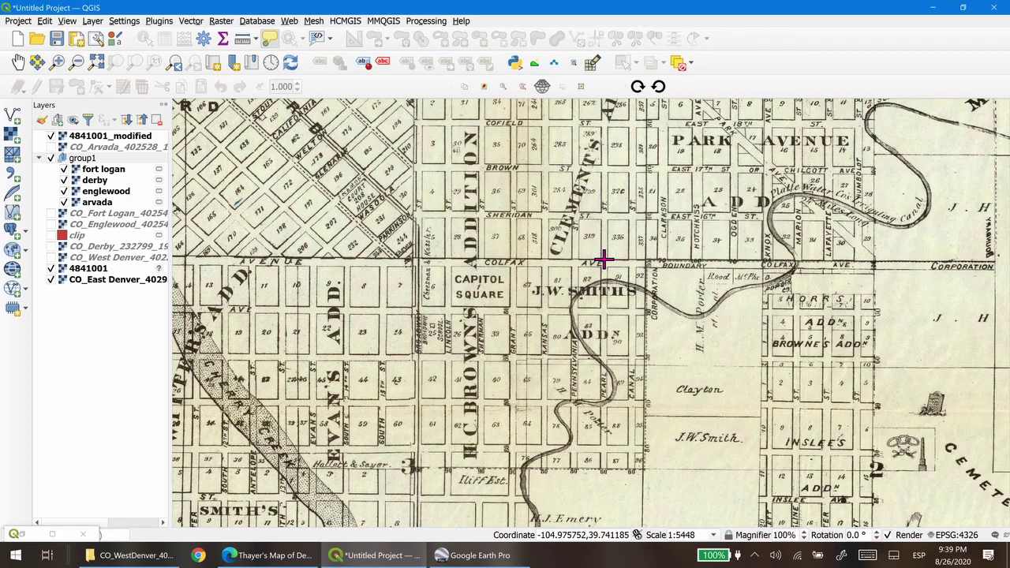
click(51, 136)
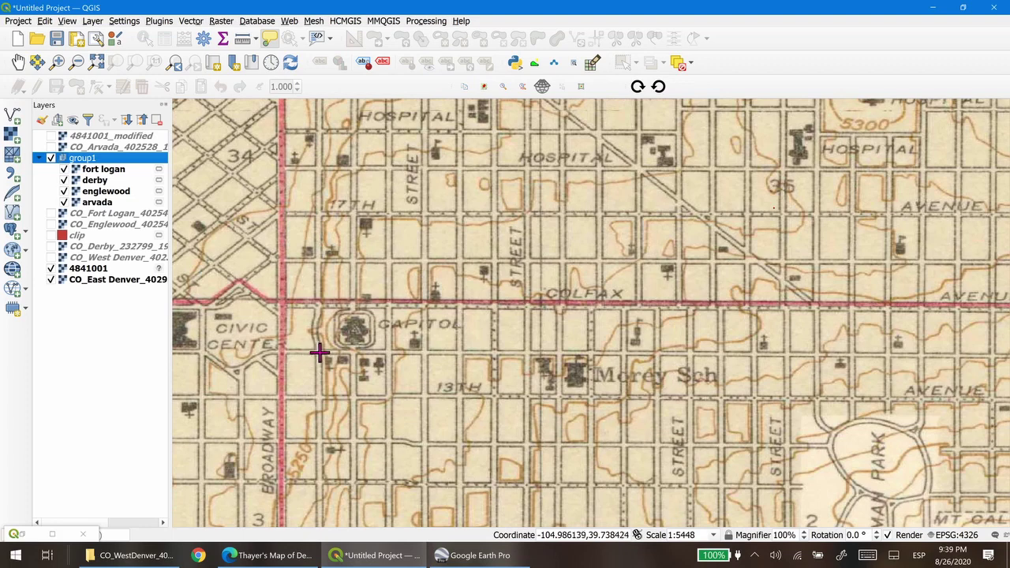
scroll(319, 355, up, 1)
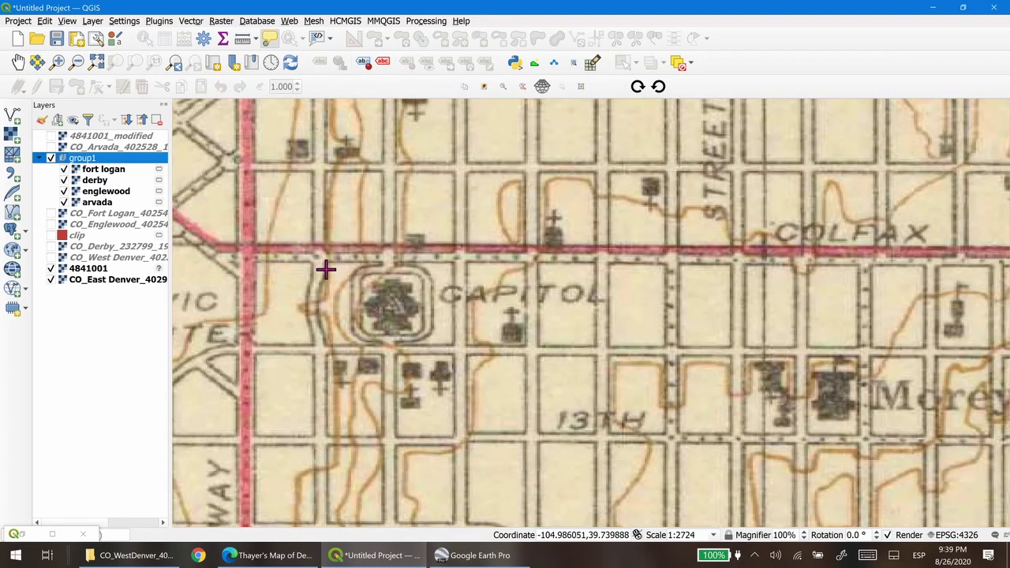
click(323, 346)
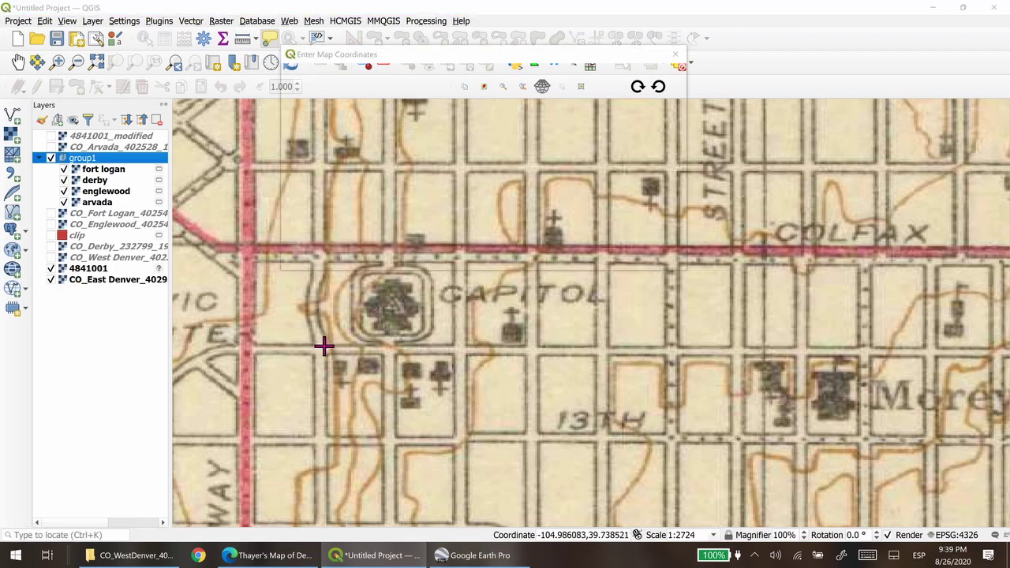
click(545, 259)
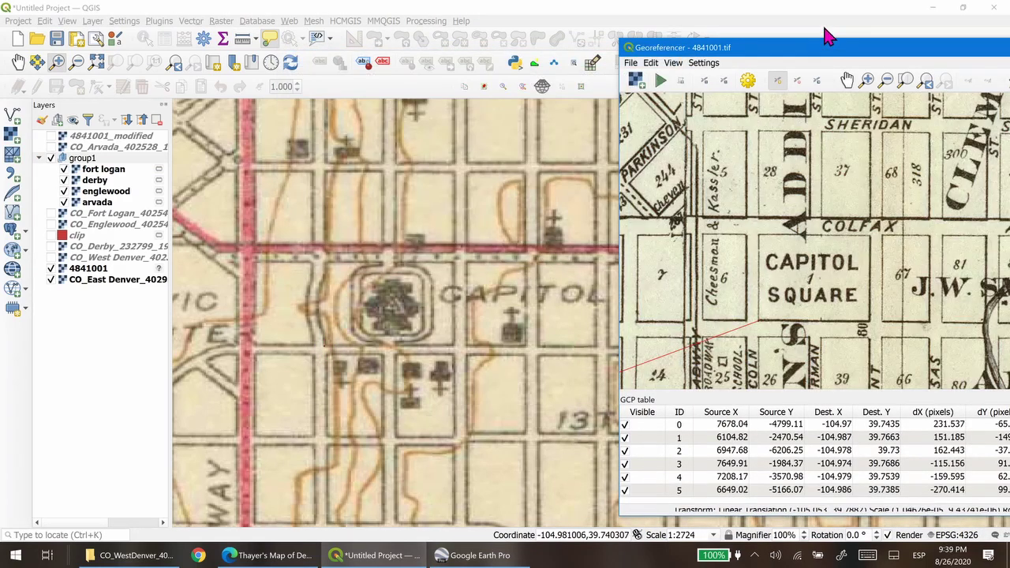
drag(843, 52, 525, 27)
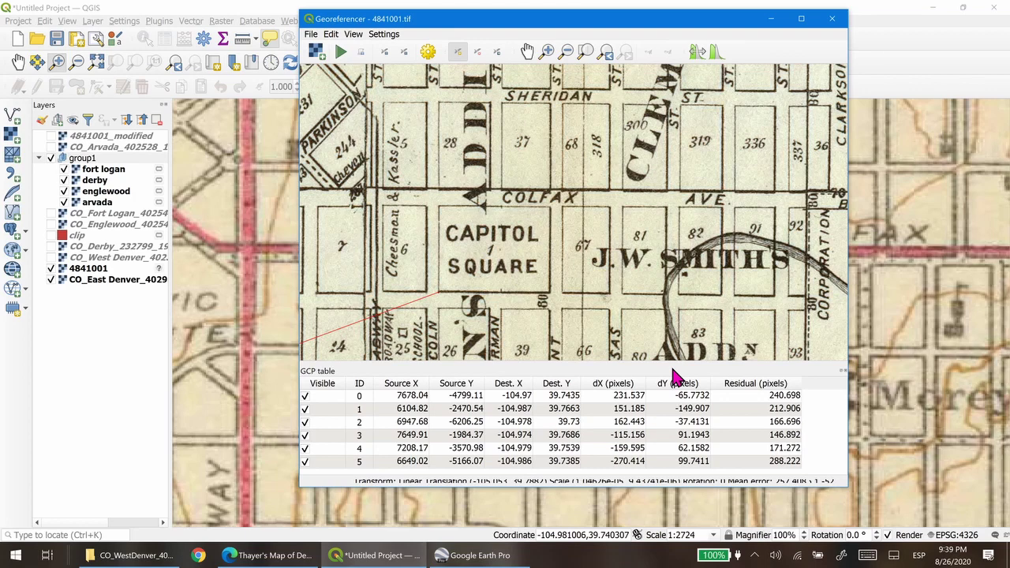
drag(501, 24, 703, 57)
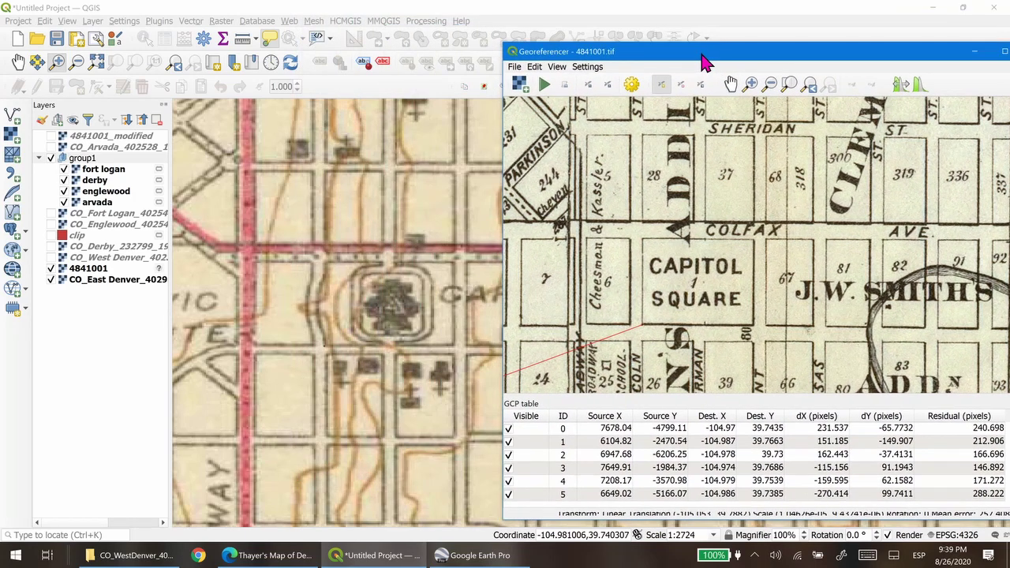
- Zoom out to the whole old map sheet and zoom the main map into Sloan Lake
scroll(326, 301, down, 2)
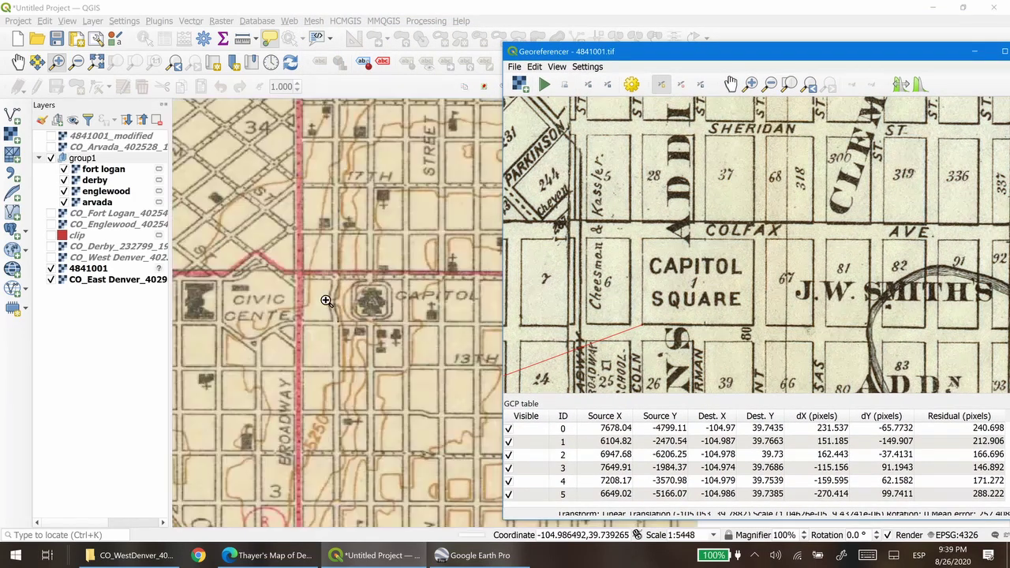
scroll(331, 294, down, 1)
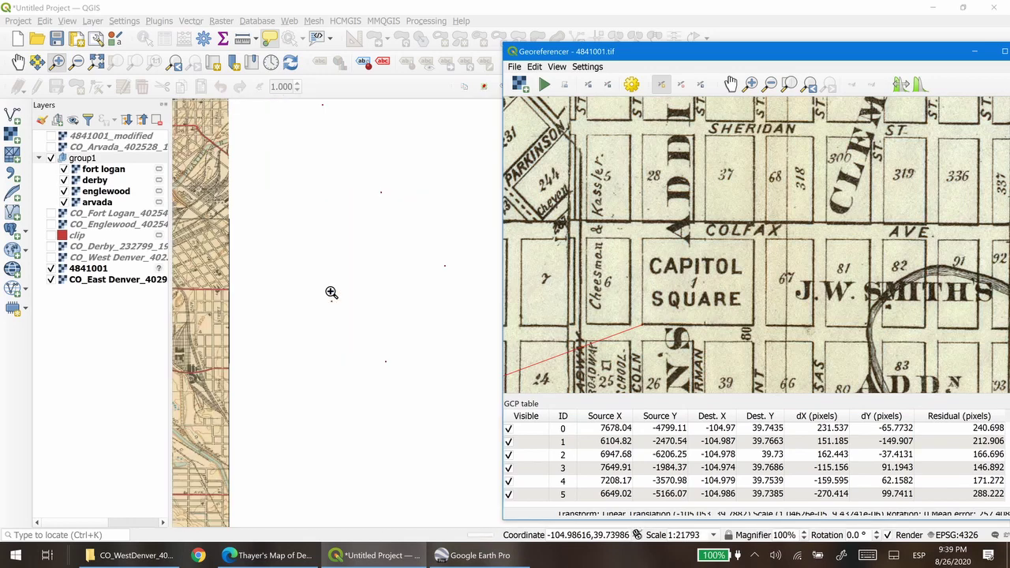
scroll(332, 293, down, 1)
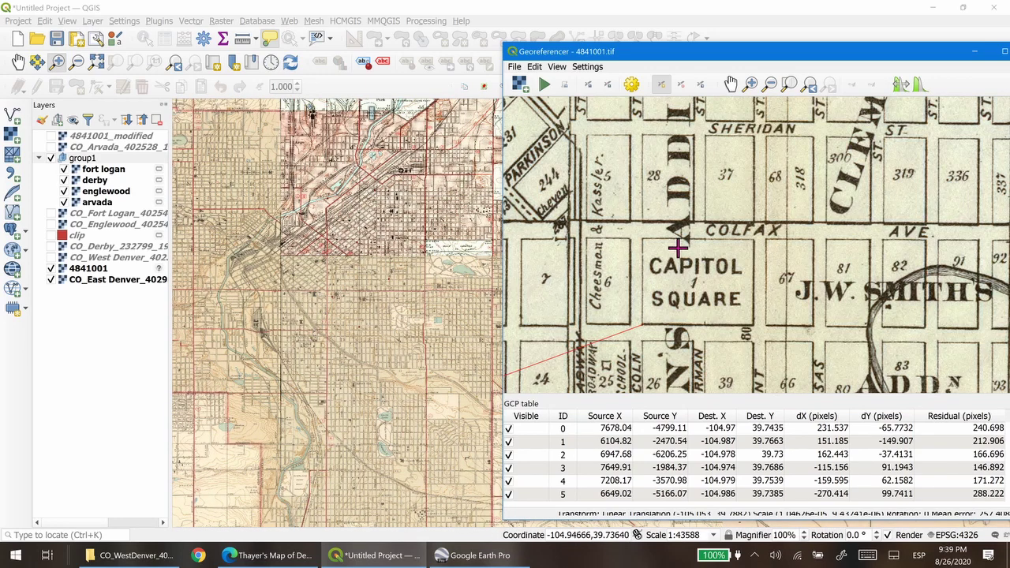
scroll(679, 249, down, 5)
drag(599, 240, 708, 266)
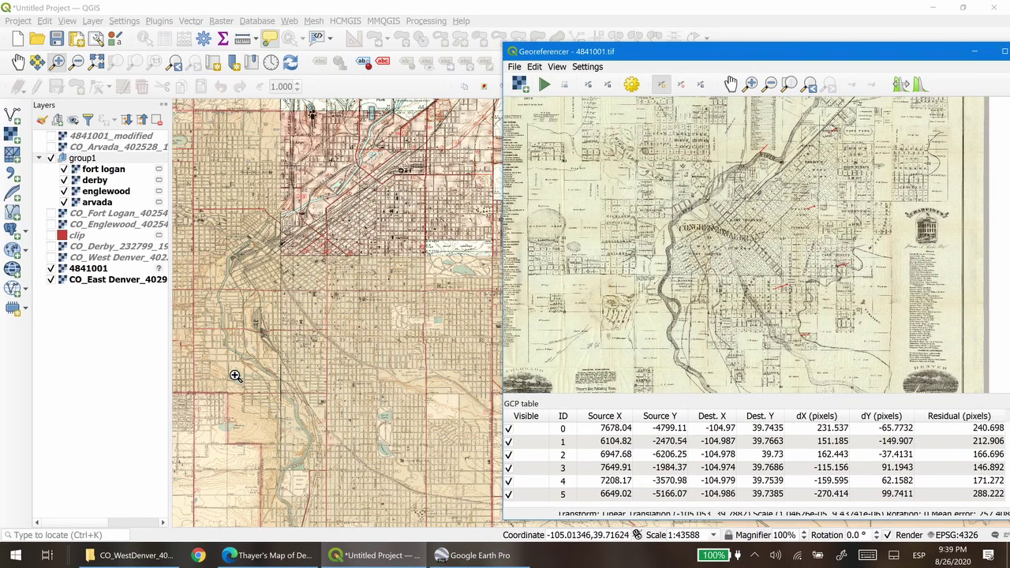
drag(277, 263, 384, 282)
drag(248, 219, 384, 318)
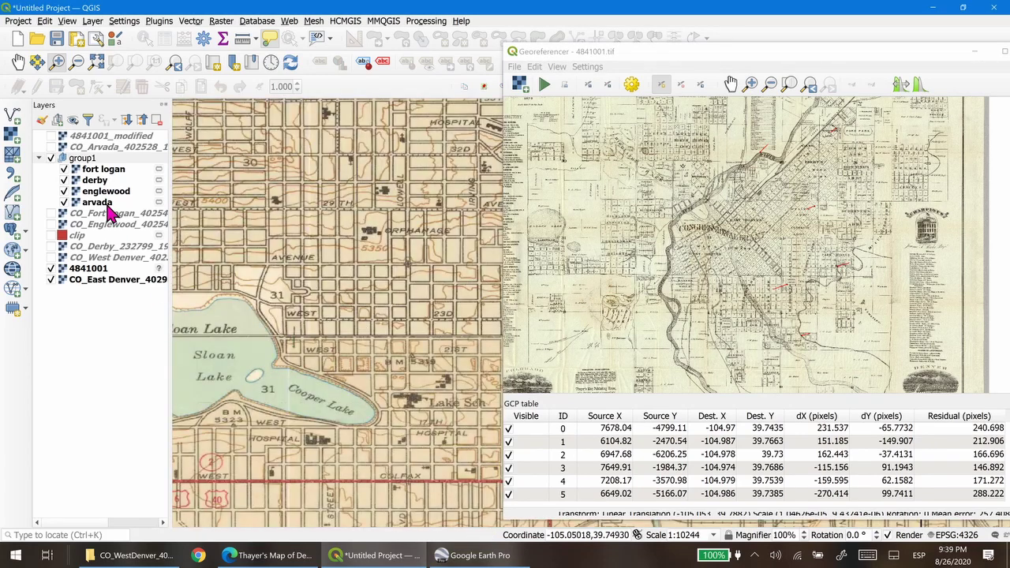
- Toggle 4841001_modified on and off to compare it with the topo map around Highland
click(51, 136)
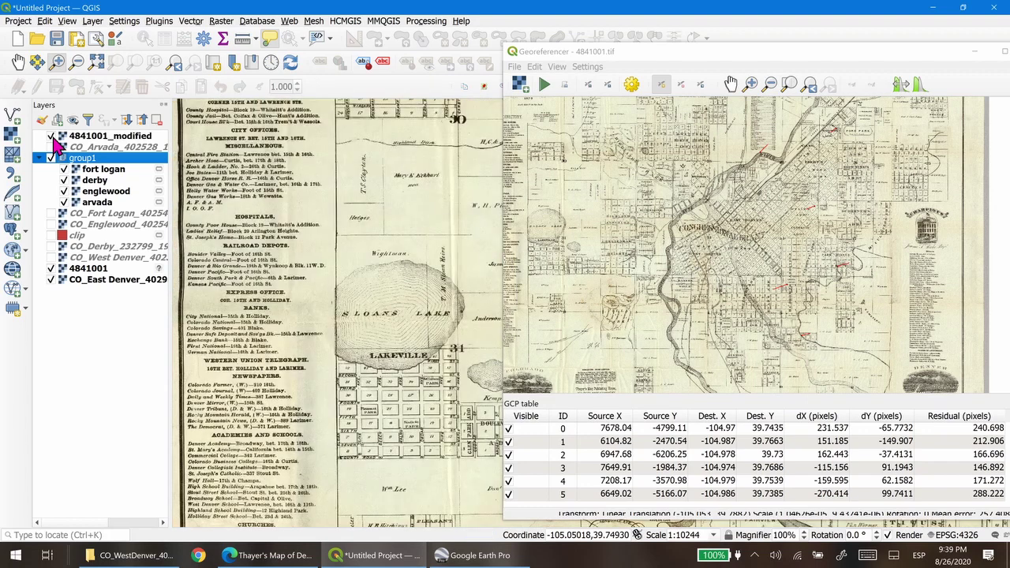
key(Right)
key(Right)
key(Right)
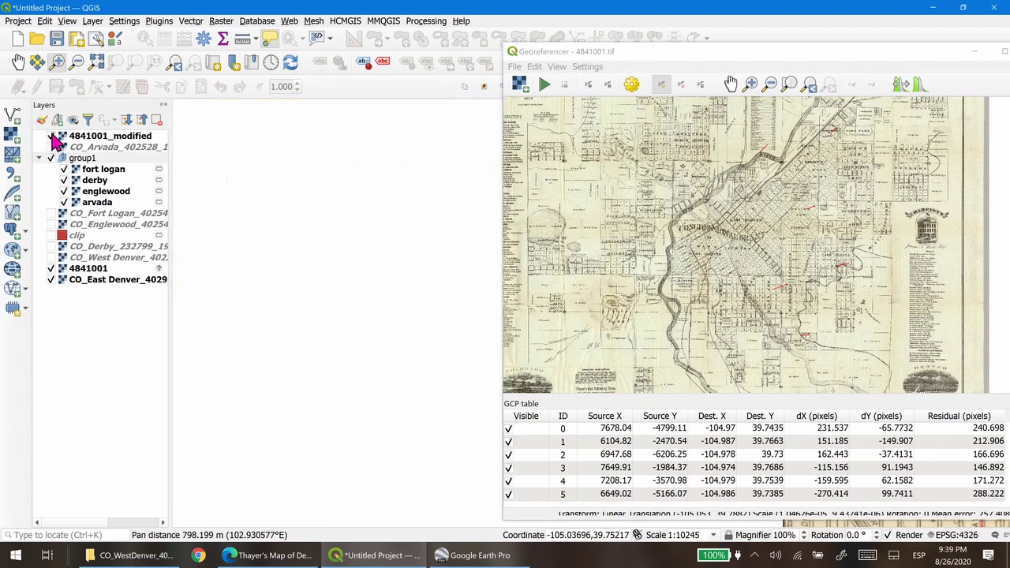
click(52, 137)
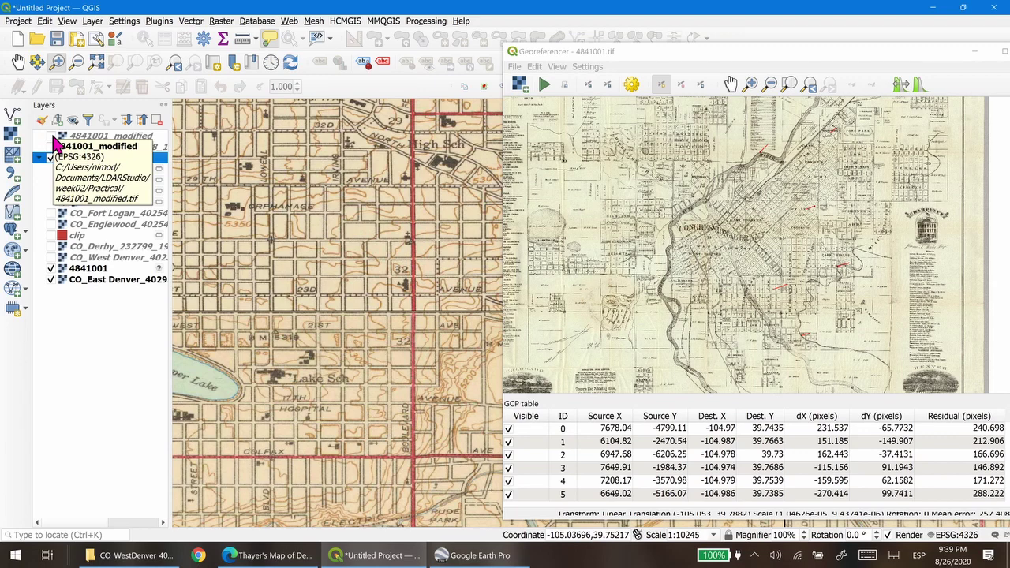
click(52, 137)
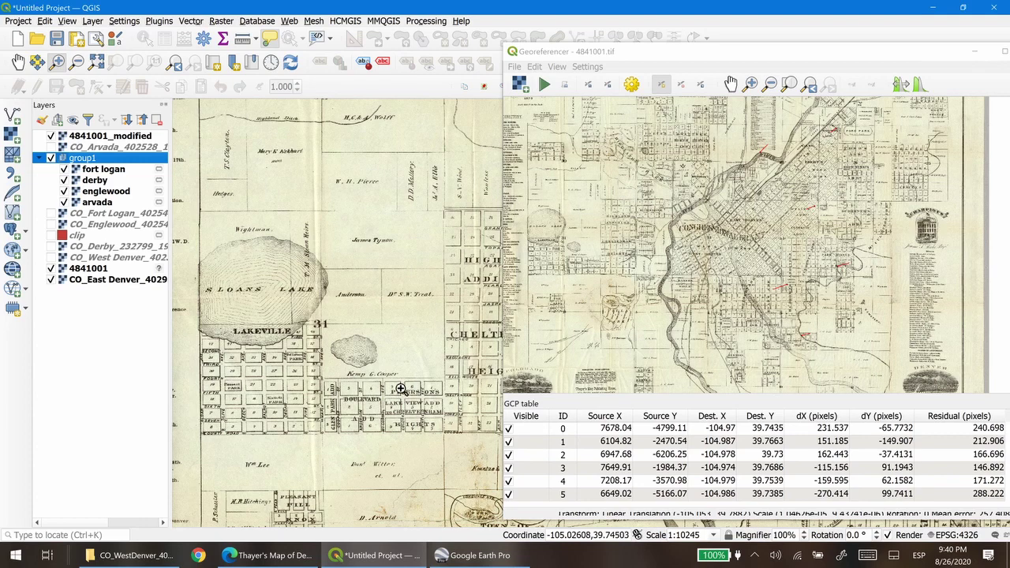
drag(399, 390, 330, 377)
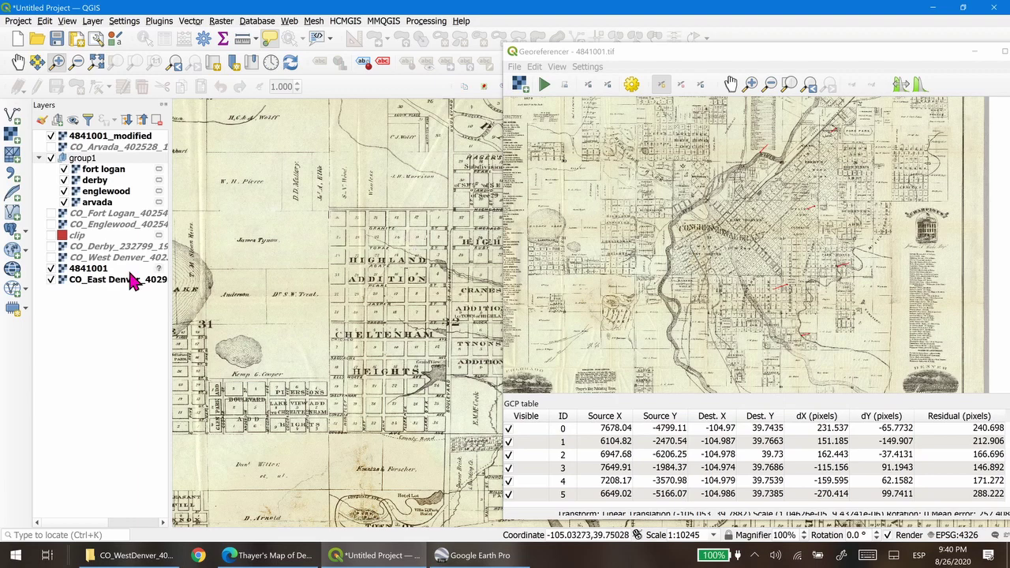
click(52, 137)
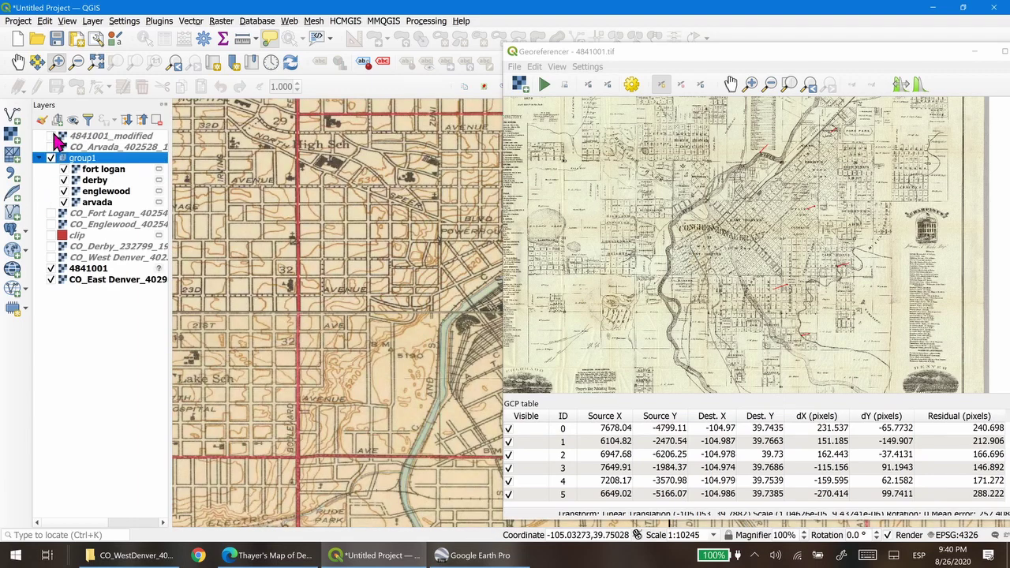
drag(323, 315, 415, 314)
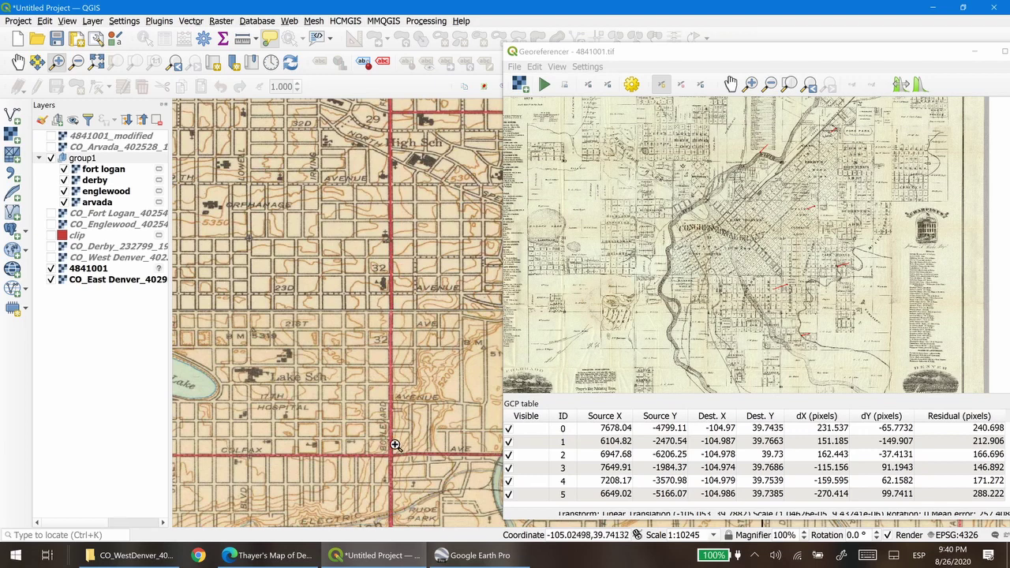
click(75, 160)
click(52, 136)
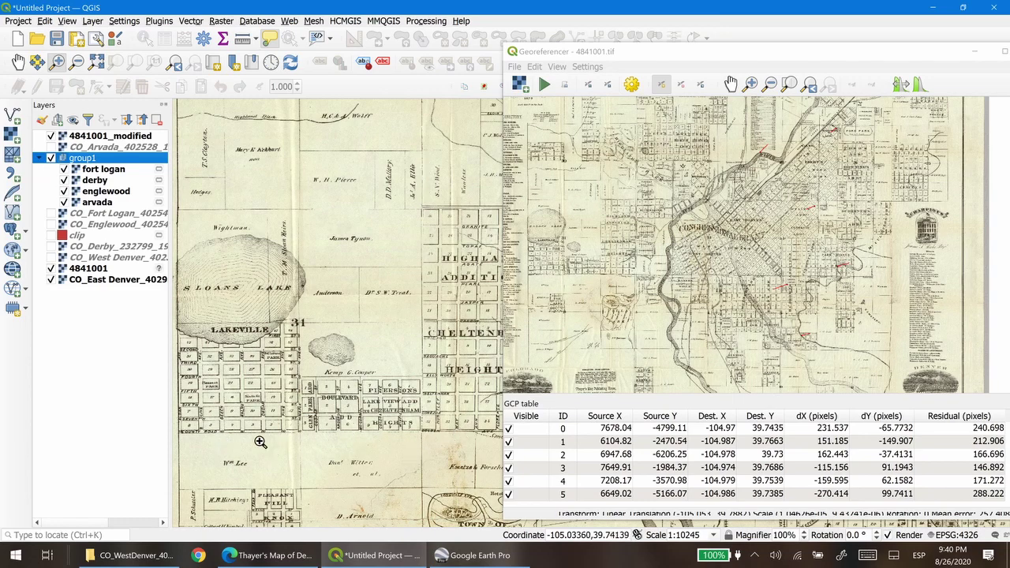
- Compare the overlay around Cheltenham Heights and the Lake View additions, leaving it hidden
click(52, 136)
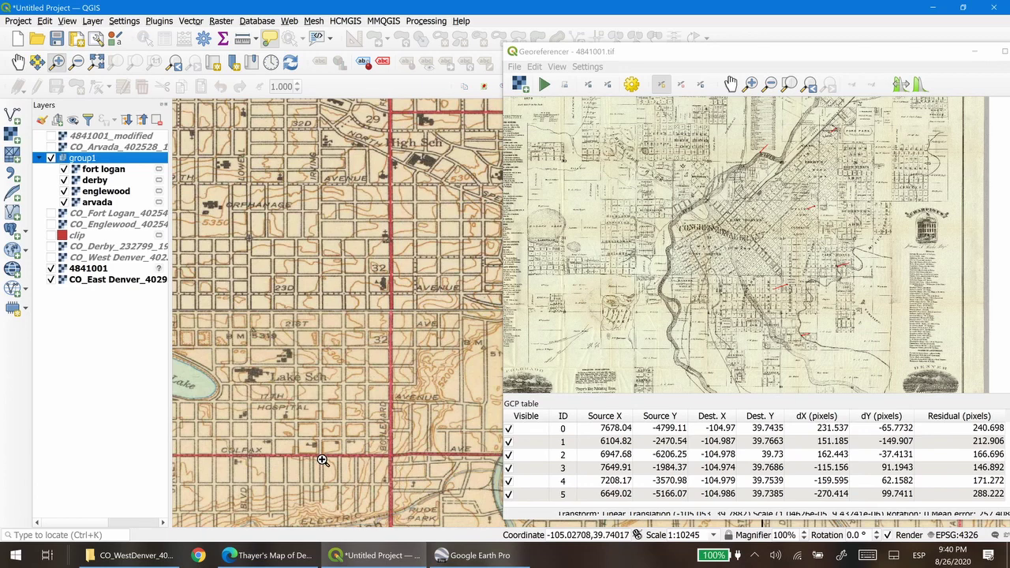
click(52, 136)
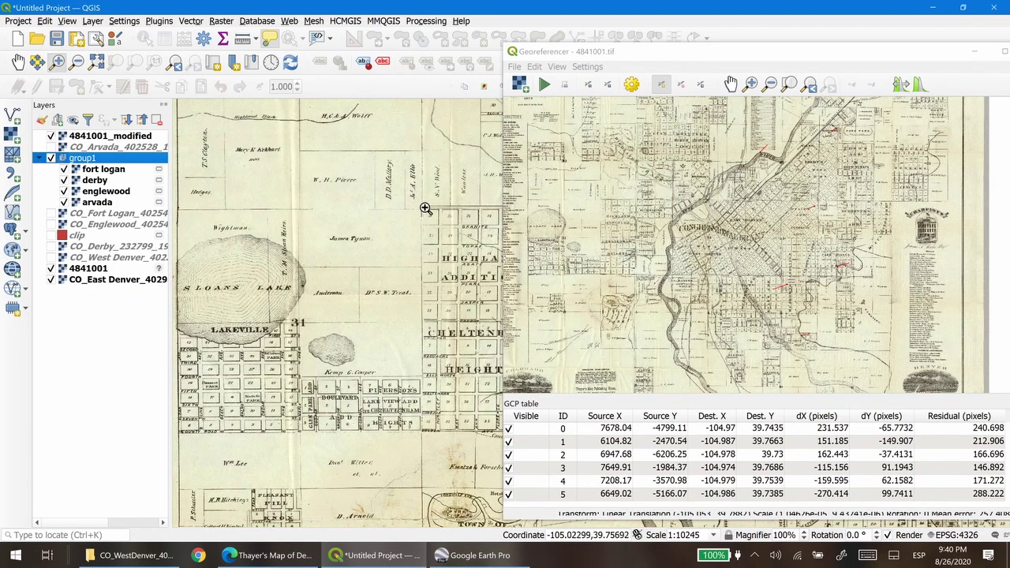
drag(424, 487, 381, 310)
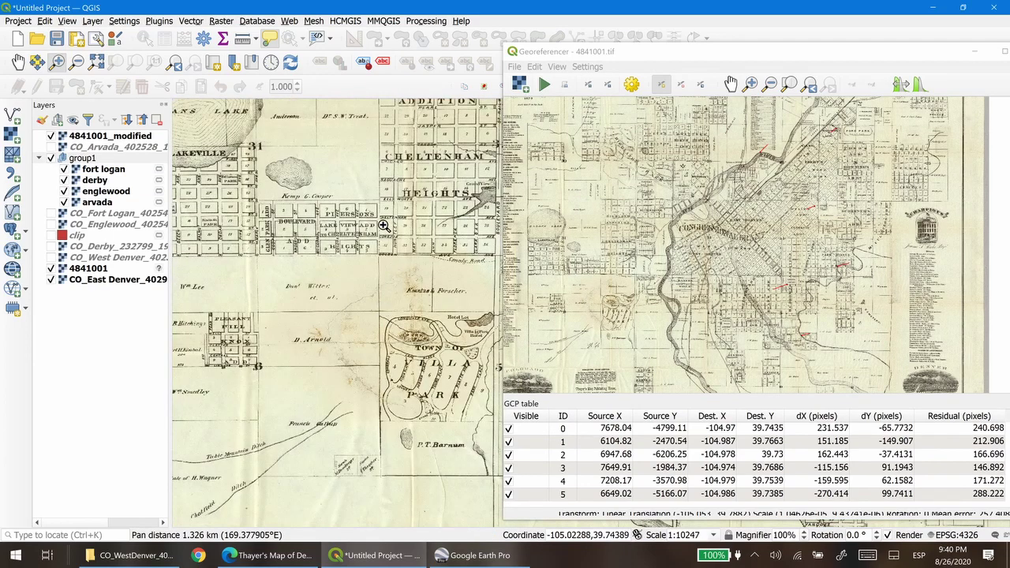
drag(383, 227, 408, 378)
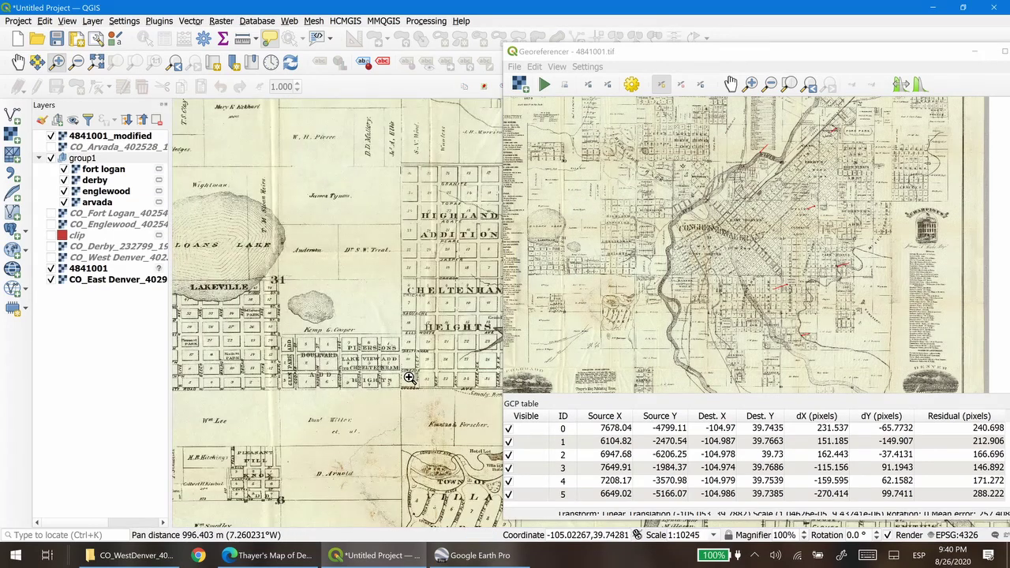
click(409, 378)
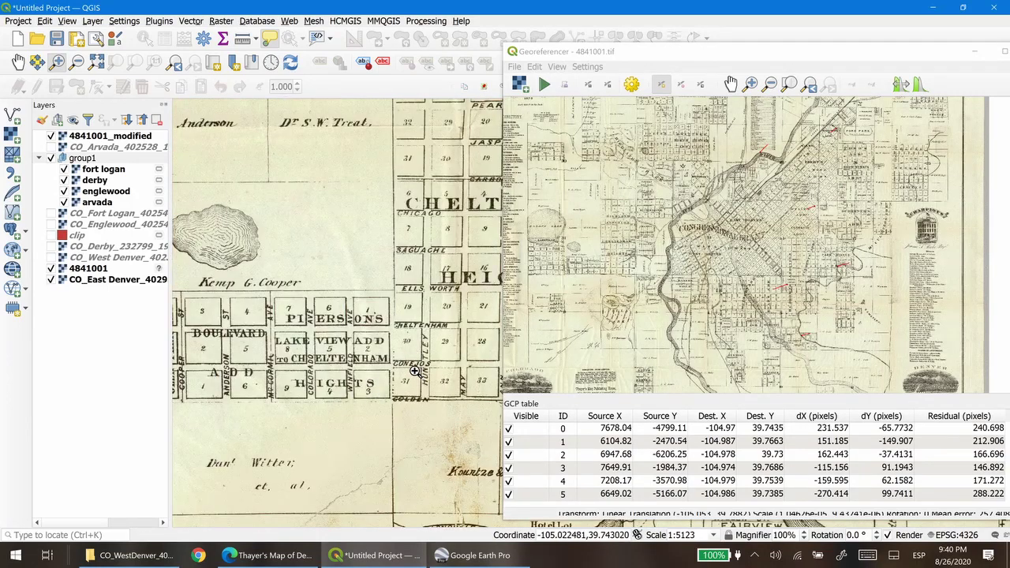
click(51, 137)
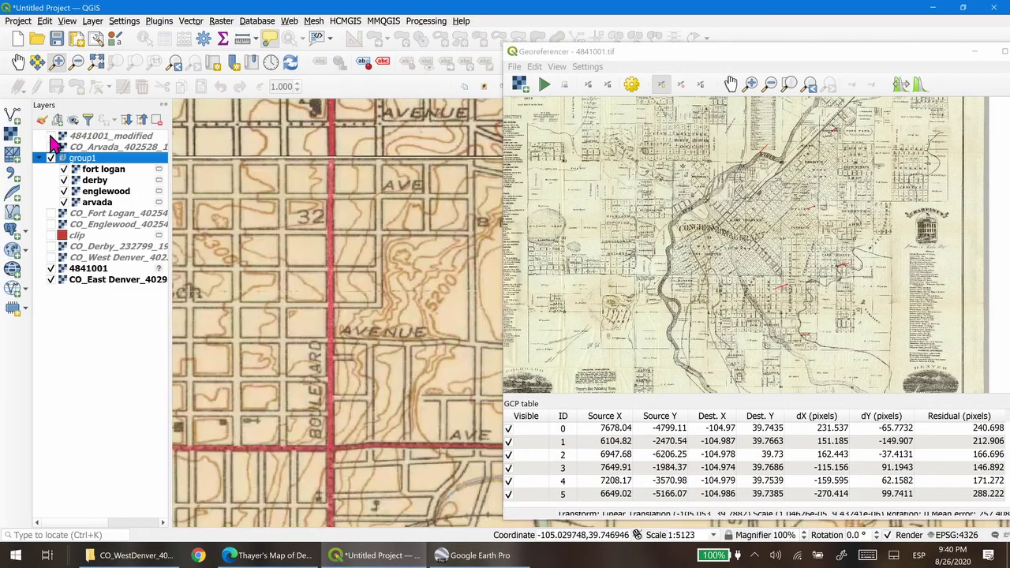
click(51, 137)
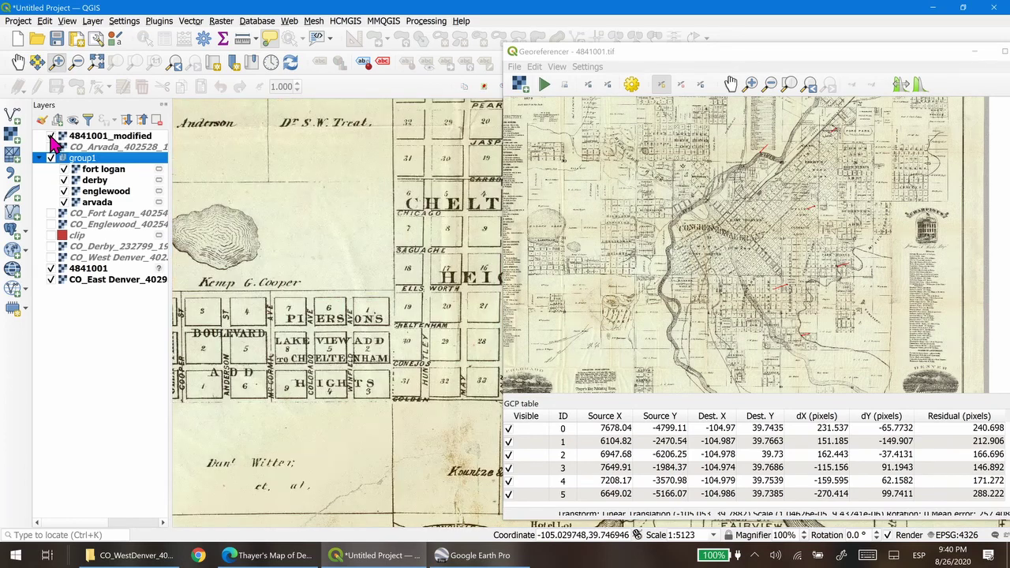
click(51, 136)
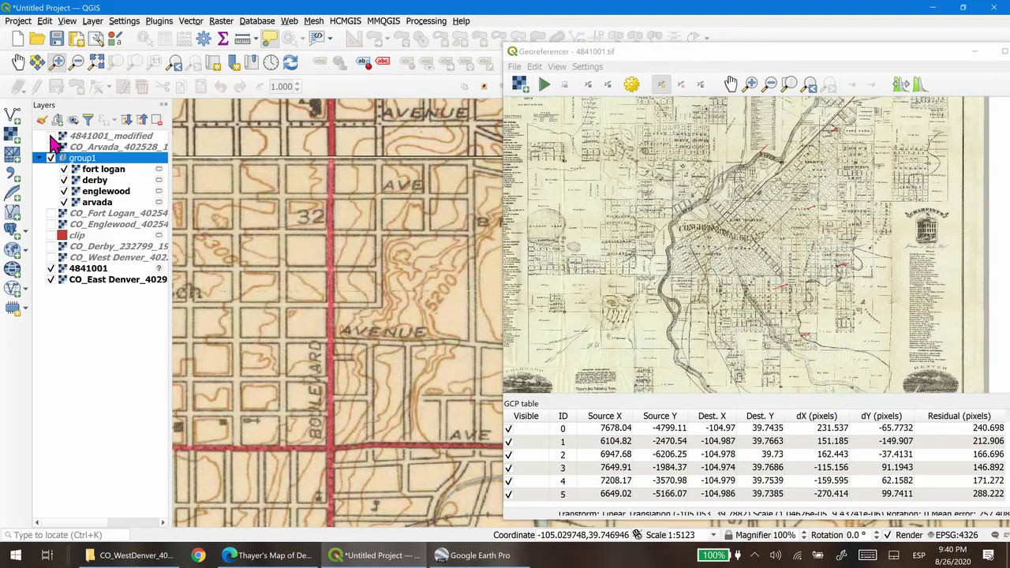
click(51, 137)
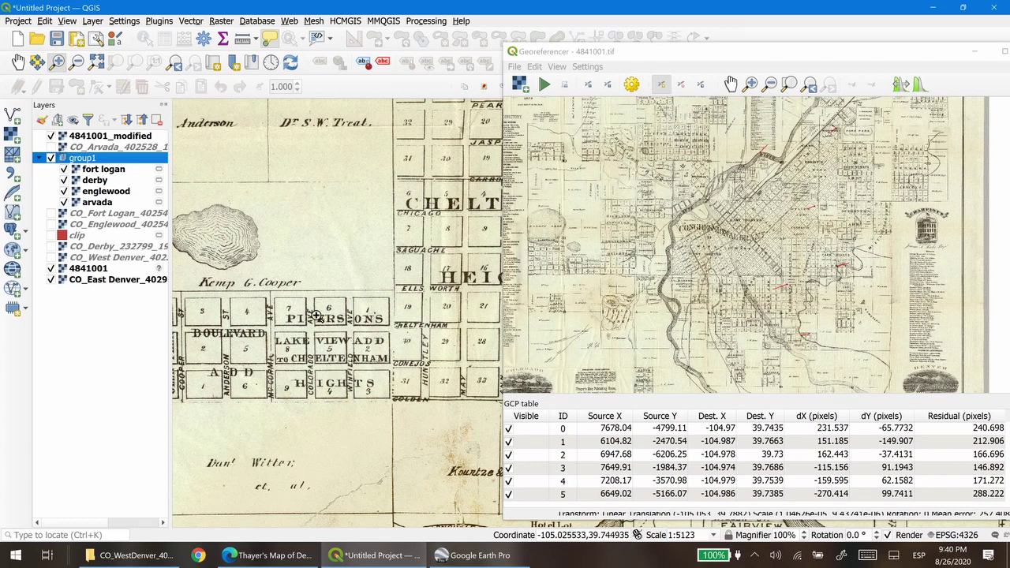
click(50, 137)
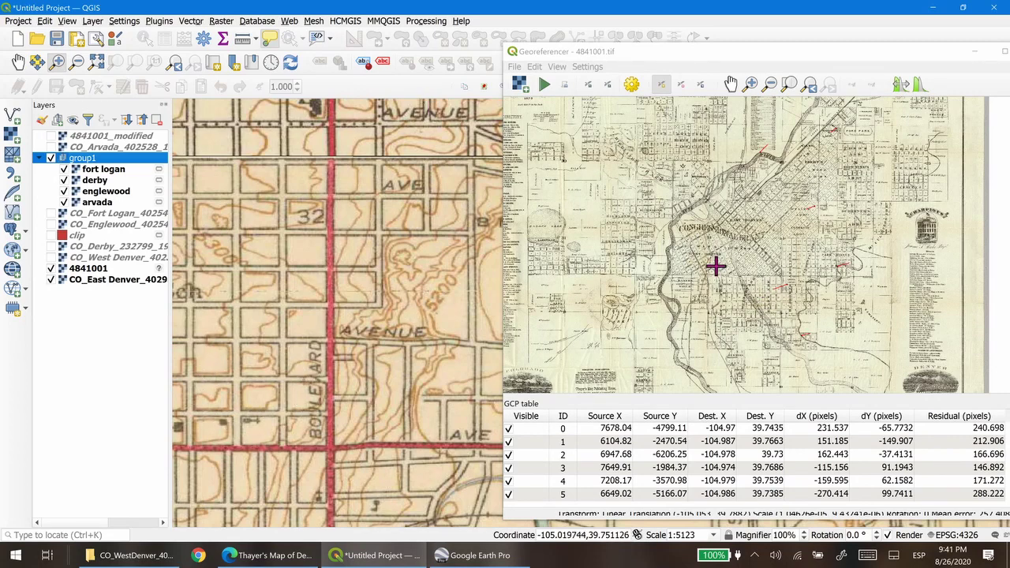
- Add control point 6 near Cheltenham Heights, matched to a topo road crossing at -105.025, 39.7405
scroll(671, 264, up, 1)
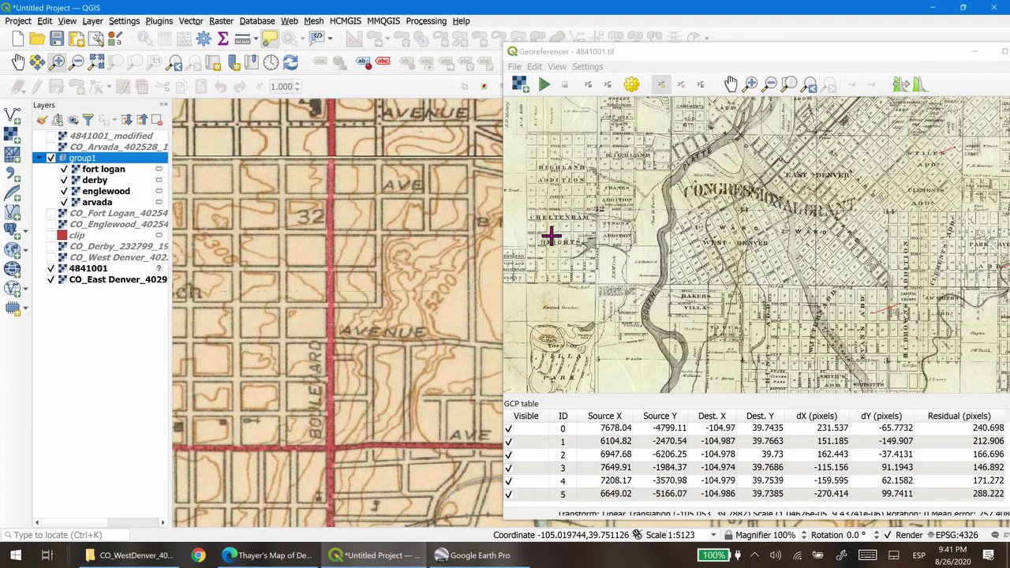
scroll(694, 266, up, 2)
scroll(671, 280, up, 1)
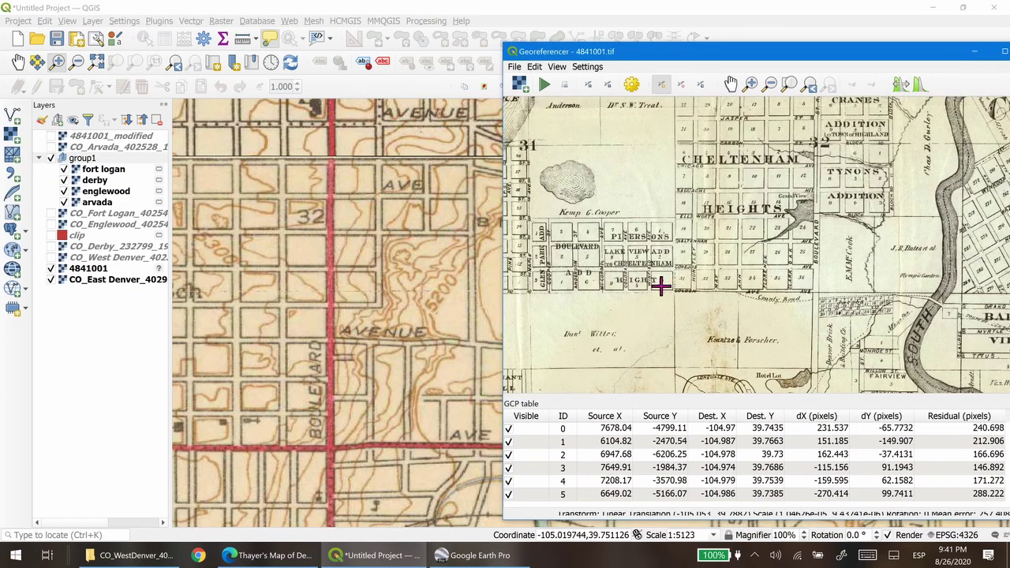
scroll(661, 286, up, 2)
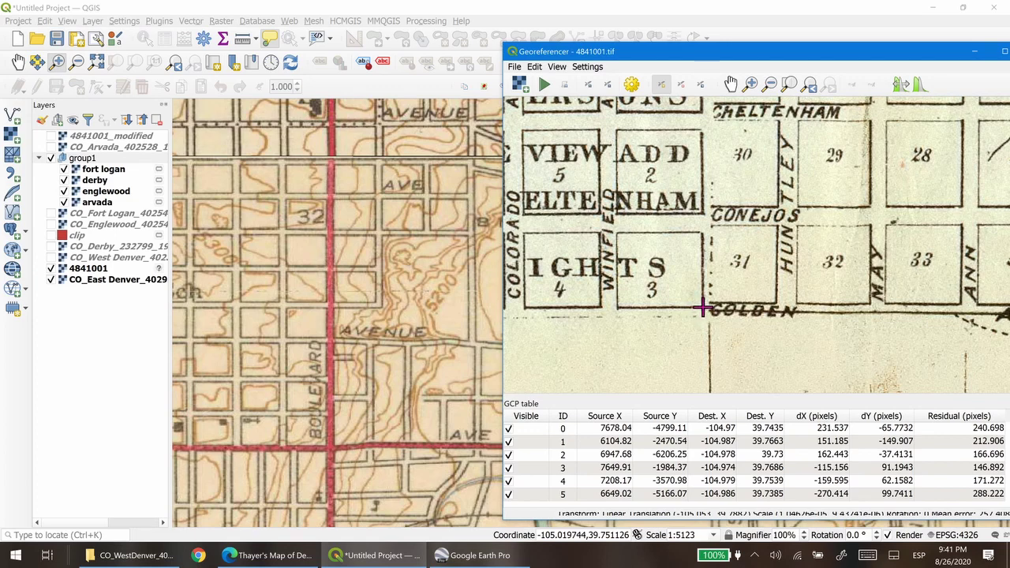
click(702, 308)
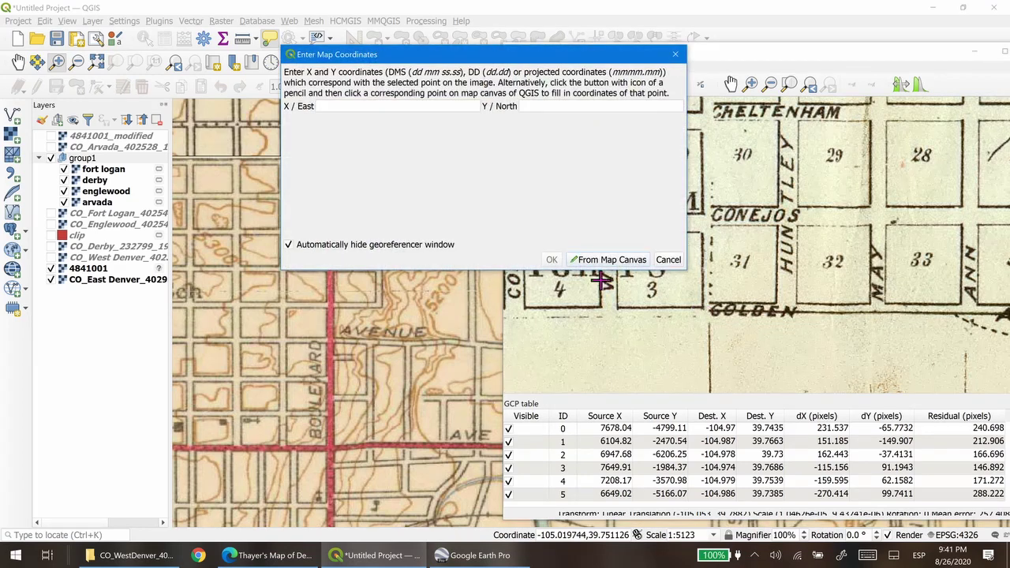
click(606, 265)
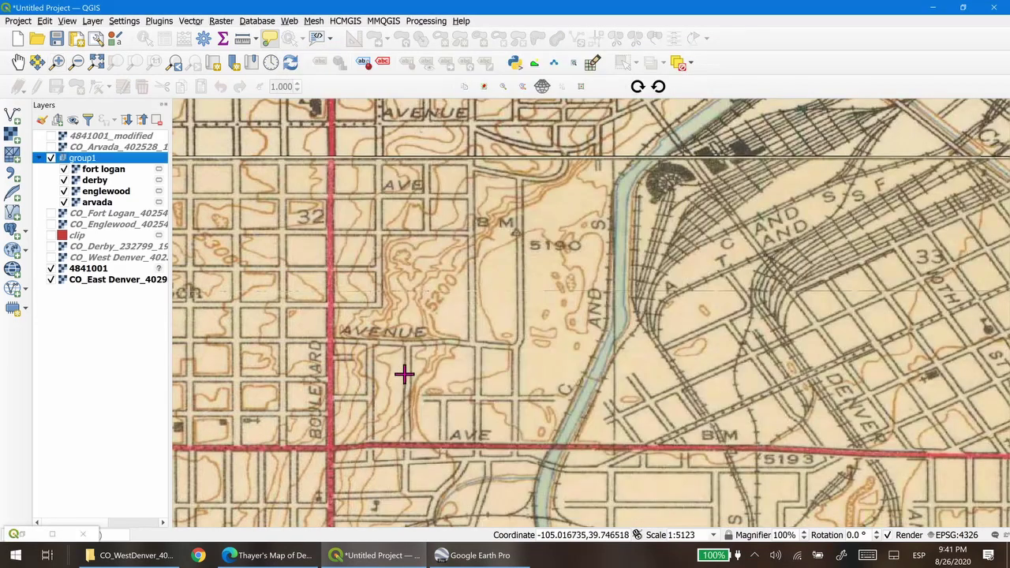
click(327, 447)
click(551, 261)
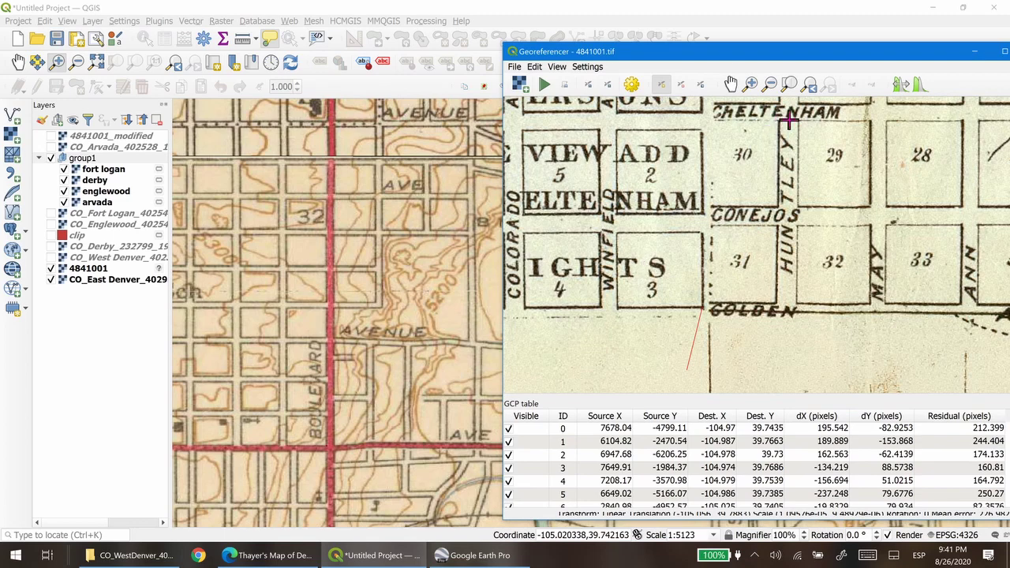
- Delete the top three GCP rows, leaving points 0–3 with residuals of 17–86 pixels
right_click(541, 430)
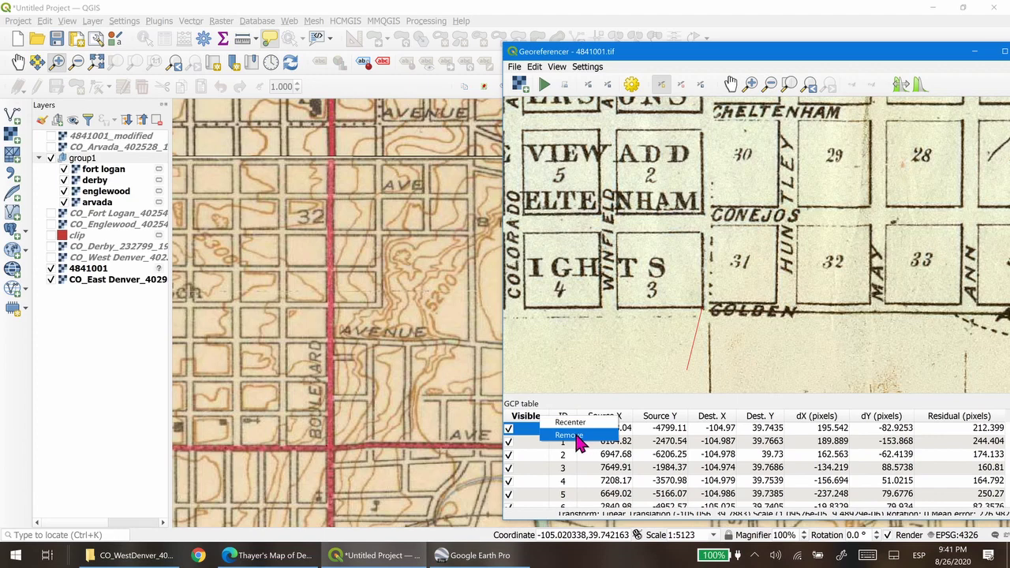
click(568, 436)
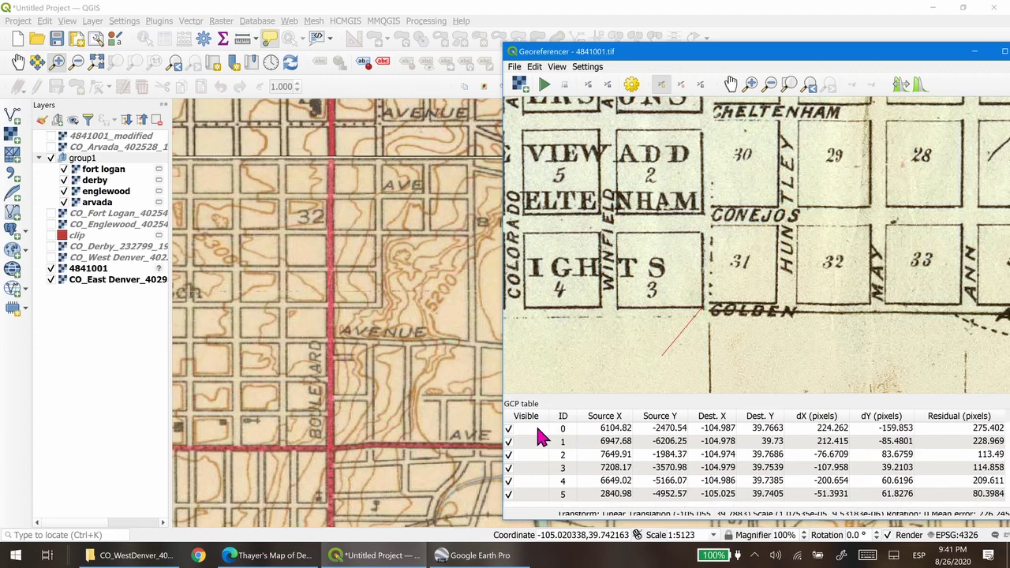
right_click(538, 430)
click(567, 439)
click(534, 430)
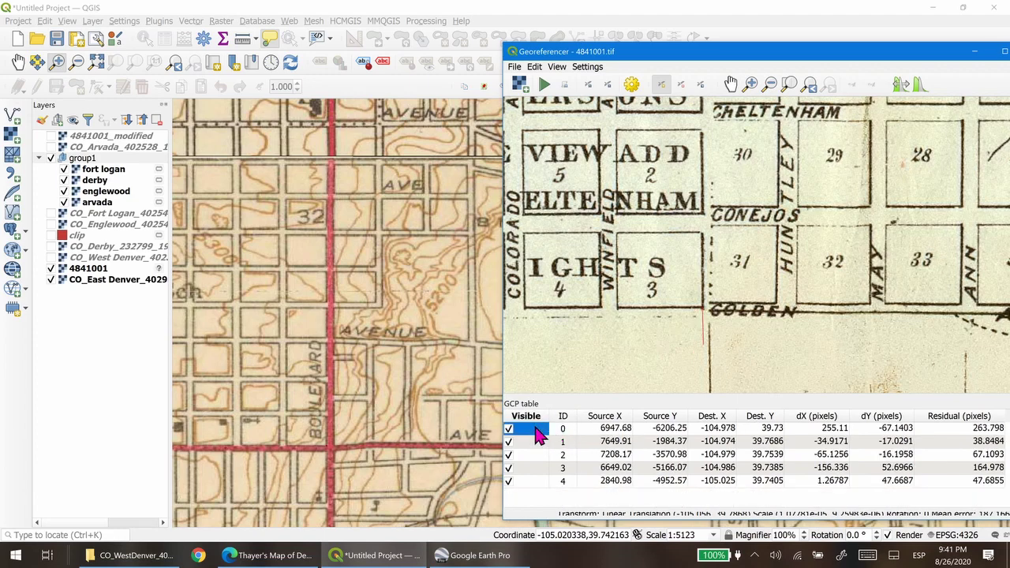
right_click(536, 433)
click(569, 436)
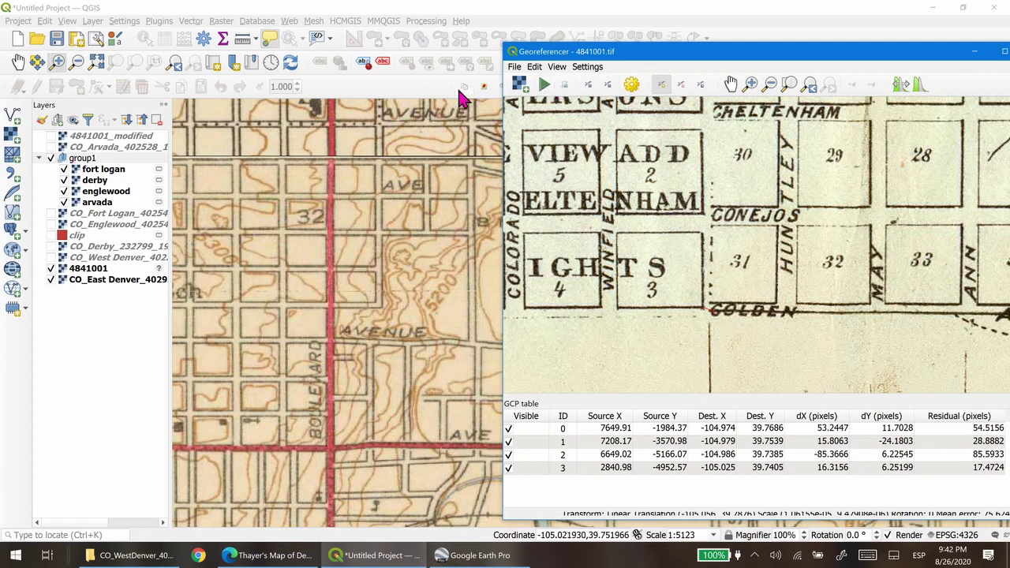
- Rerun georeferencing with the four remaining points and check the new 4841001_modified layer
click(543, 87)
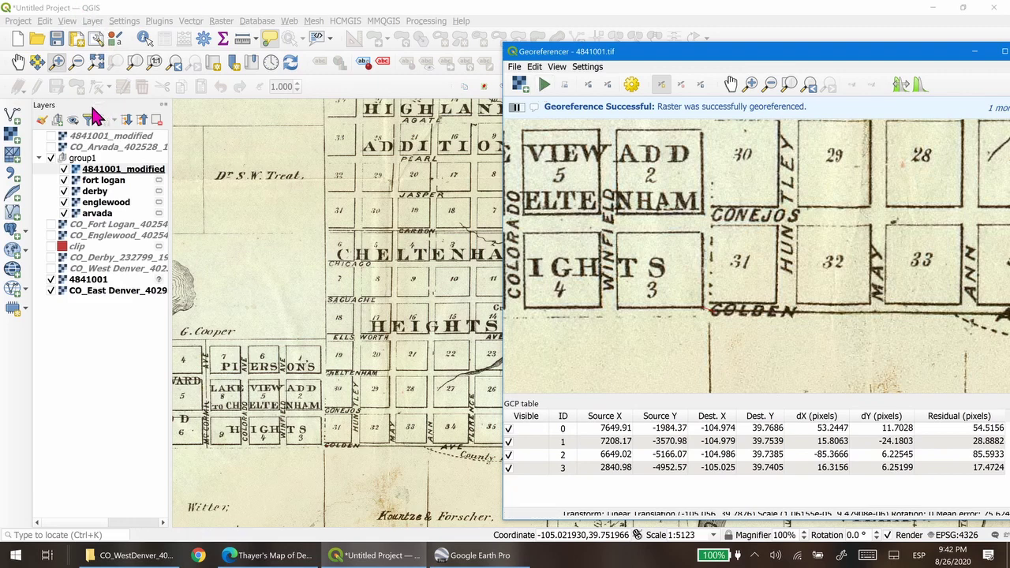
click(52, 136)
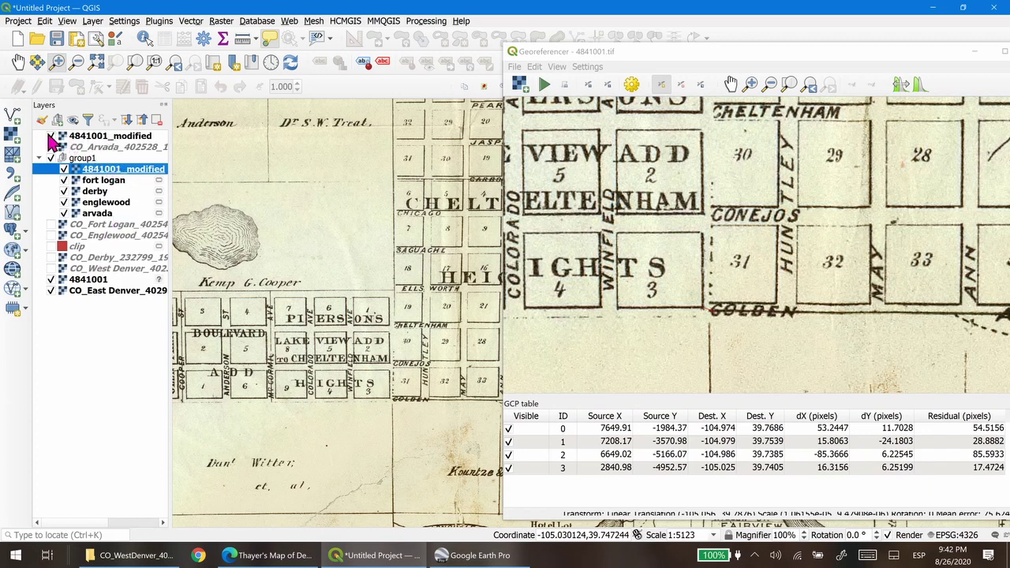
drag(624, 55, 733, 49)
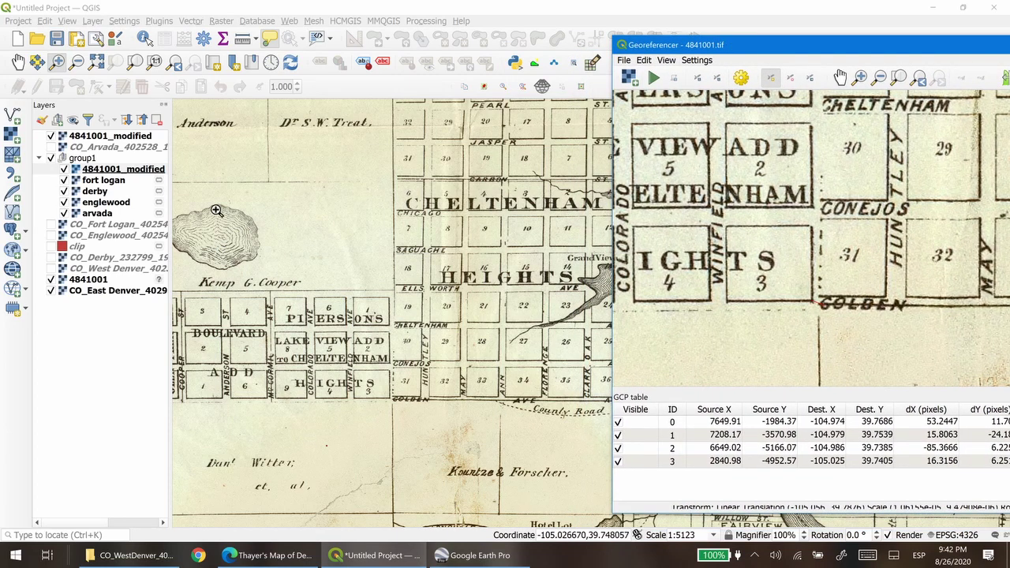
click(52, 138)
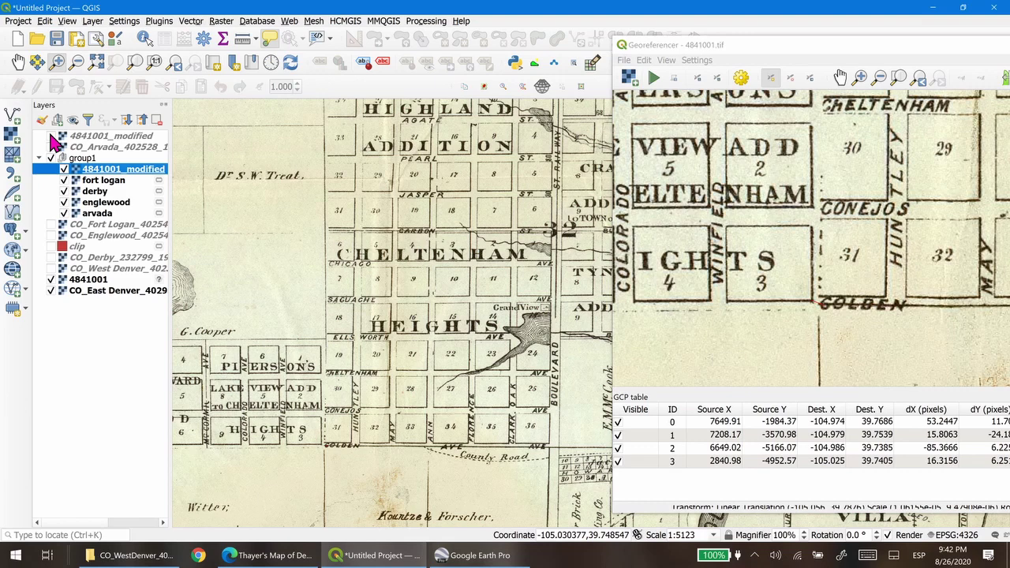
click(52, 137)
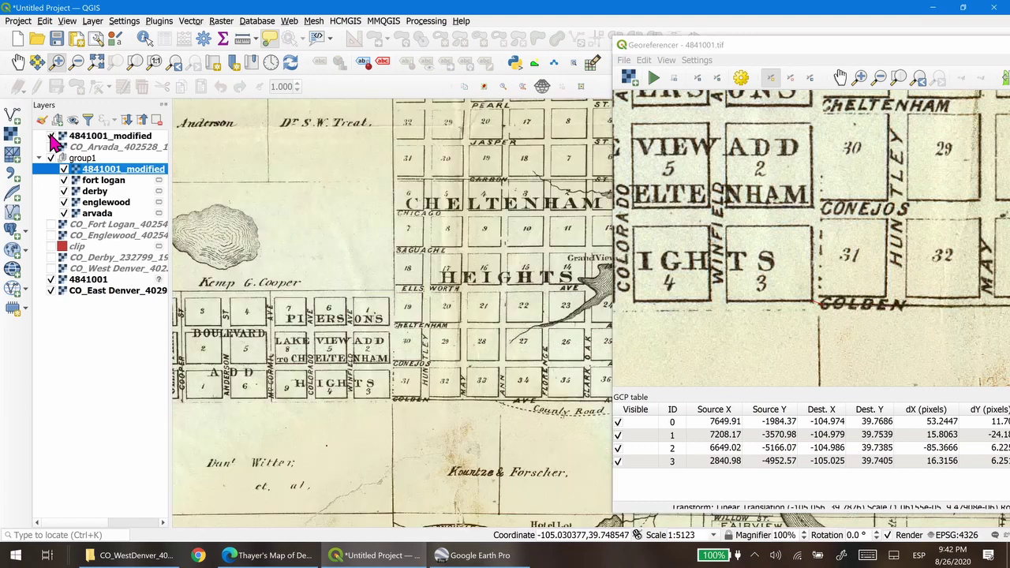
- Remove the duplicate 4841001_modified layer outside group1
right_click(93, 138)
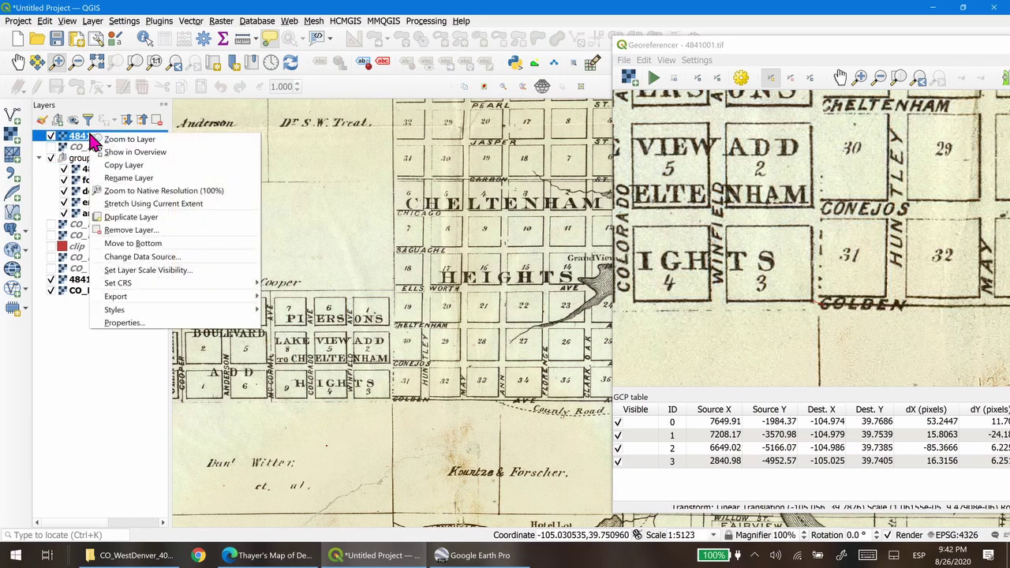
click(150, 230)
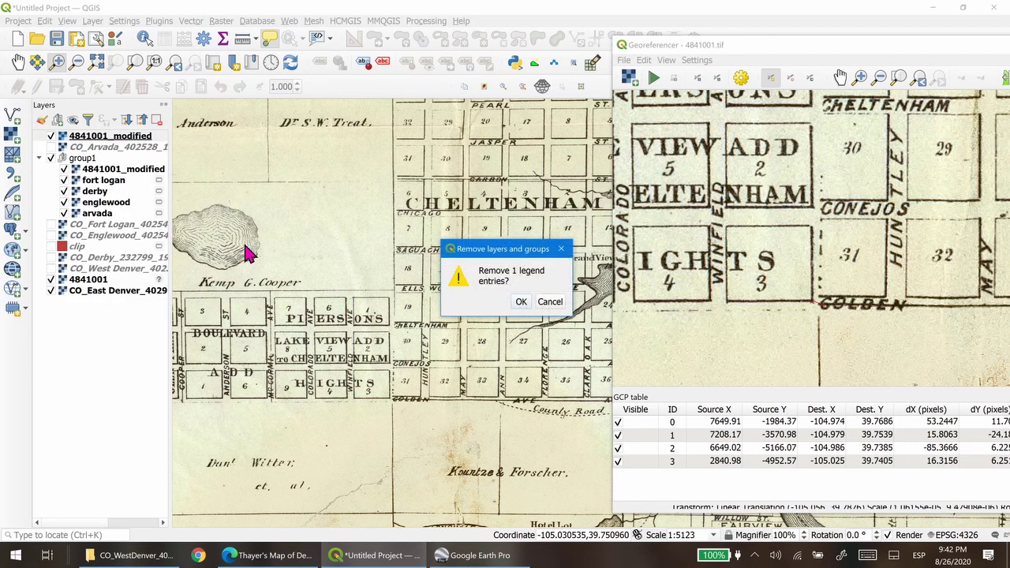
click(523, 302)
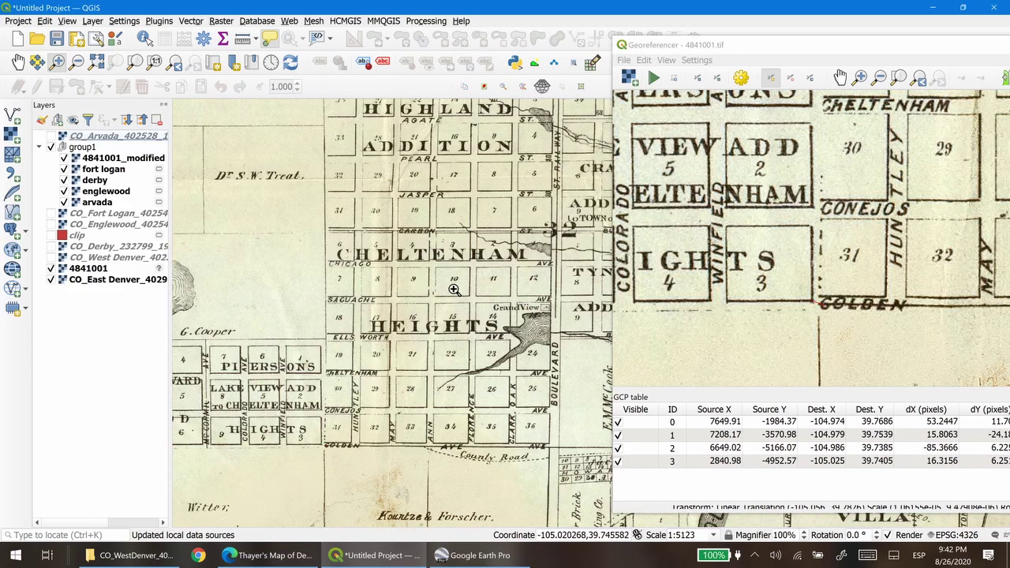
- Move 4841001_modified above group1 in the layer order and toggle it against the topo map
click(51, 137)
click(52, 137)
mouse_move(110, 166)
mouse_down()
mouse_move(103, 169)
mouse_move(115, 147)
mouse_up()
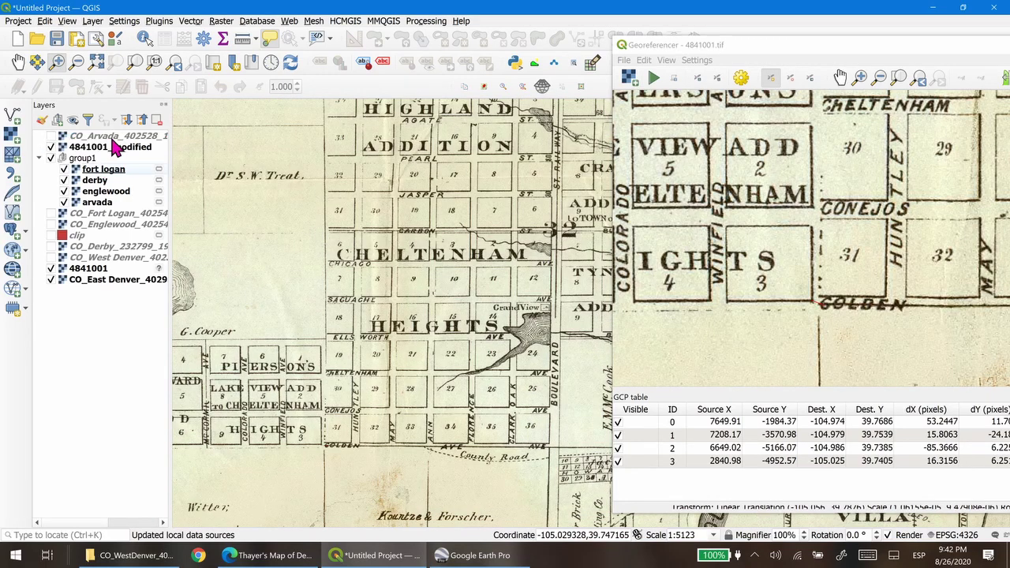
click(51, 147)
click(52, 148)
click(51, 148)
click(51, 147)
click(52, 148)
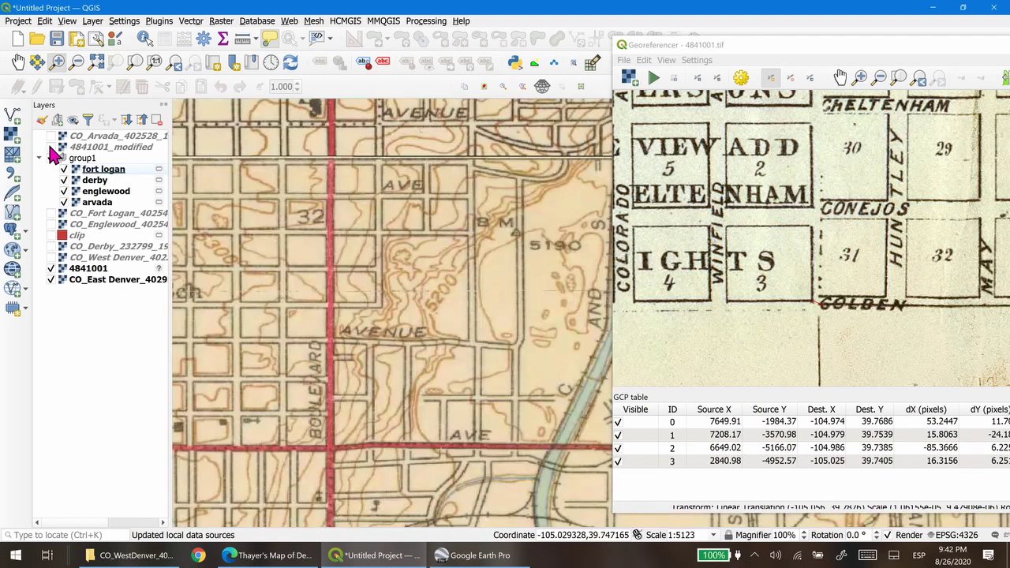
- Zoom out and repeatedly compare the plat overlay with the topo maps, leaving it hidden
scroll(339, 257, down, 1)
scroll(339, 256, down, 2)
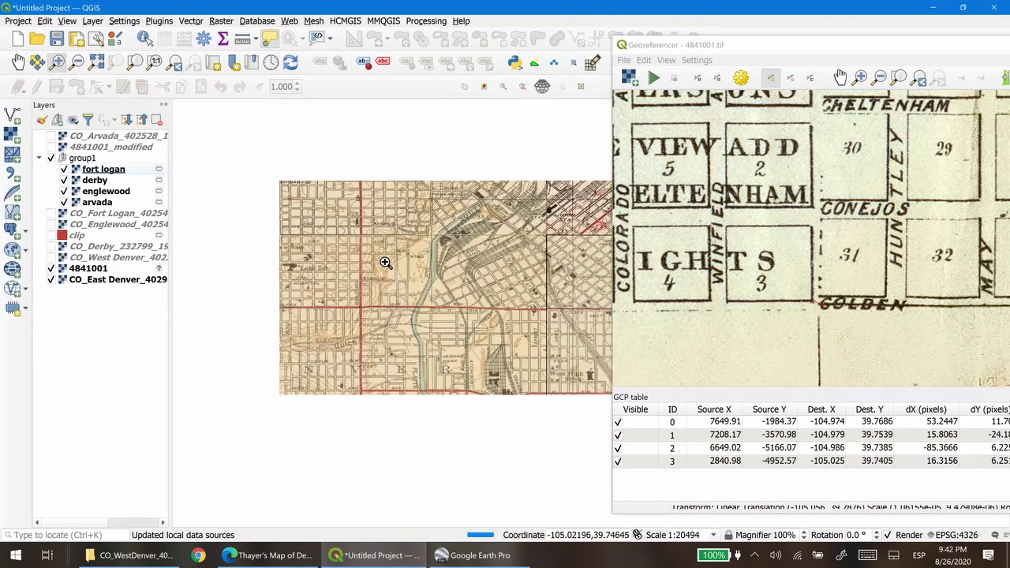
scroll(340, 256, up, 1)
click(52, 148)
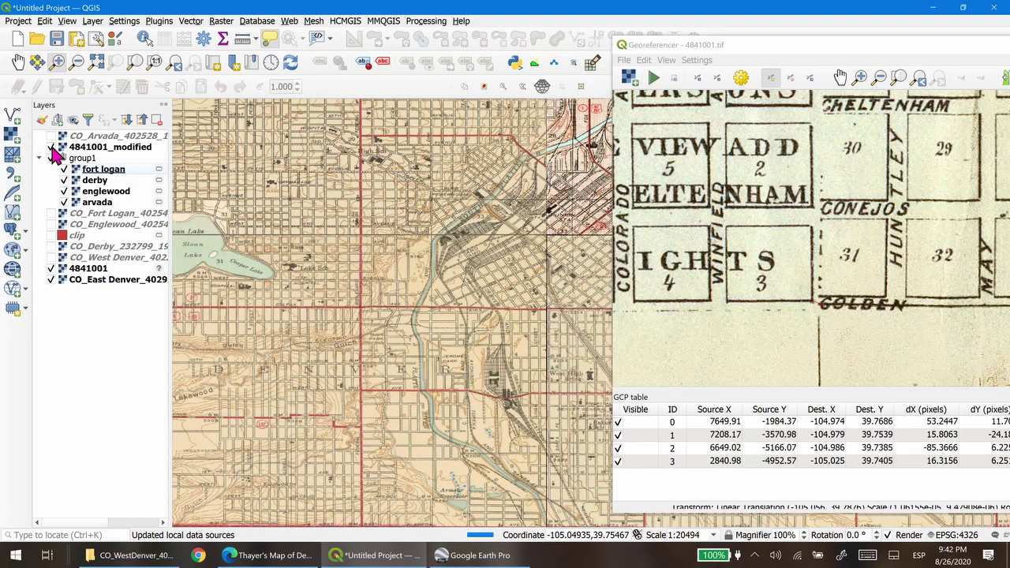
click(51, 147)
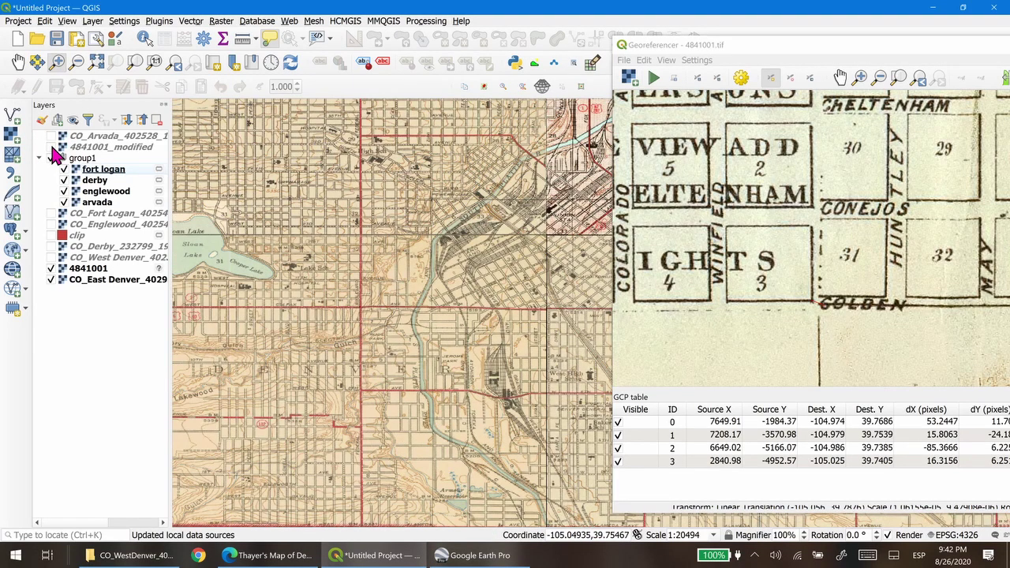
click(52, 147)
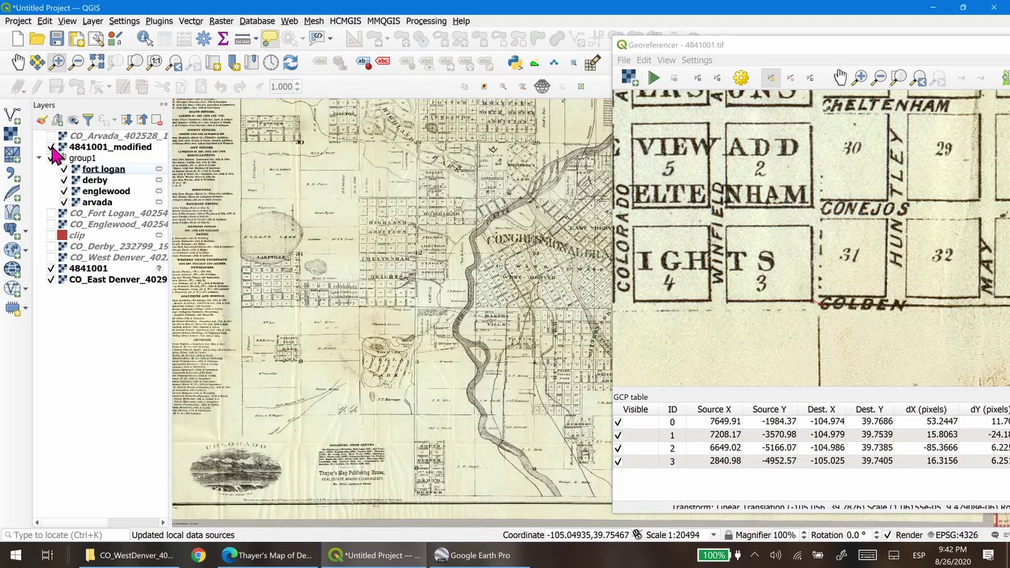
click(51, 148)
click(51, 147)
click(51, 148)
click(52, 147)
click(51, 148)
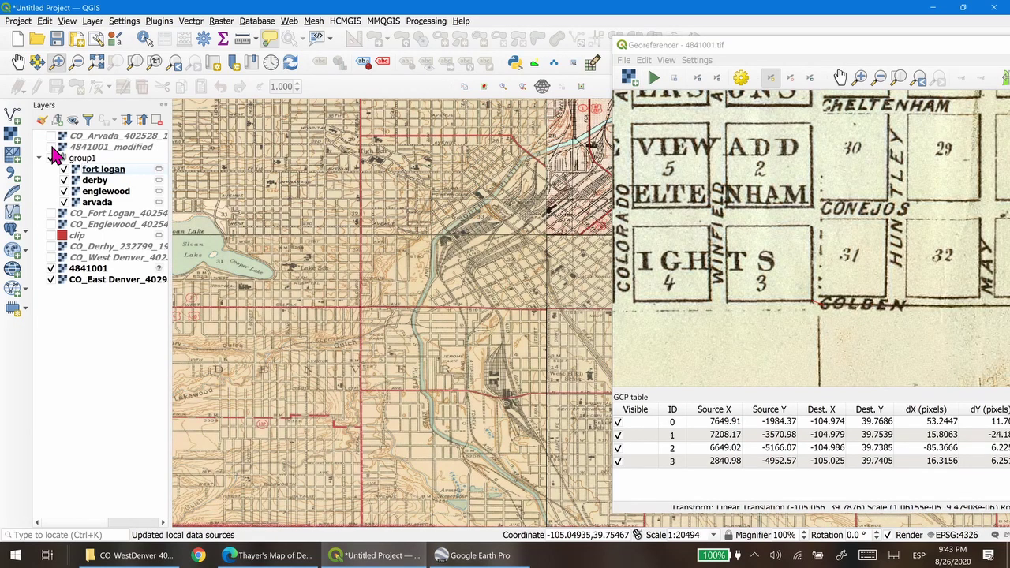
click(51, 147)
click(51, 147)
click(52, 148)
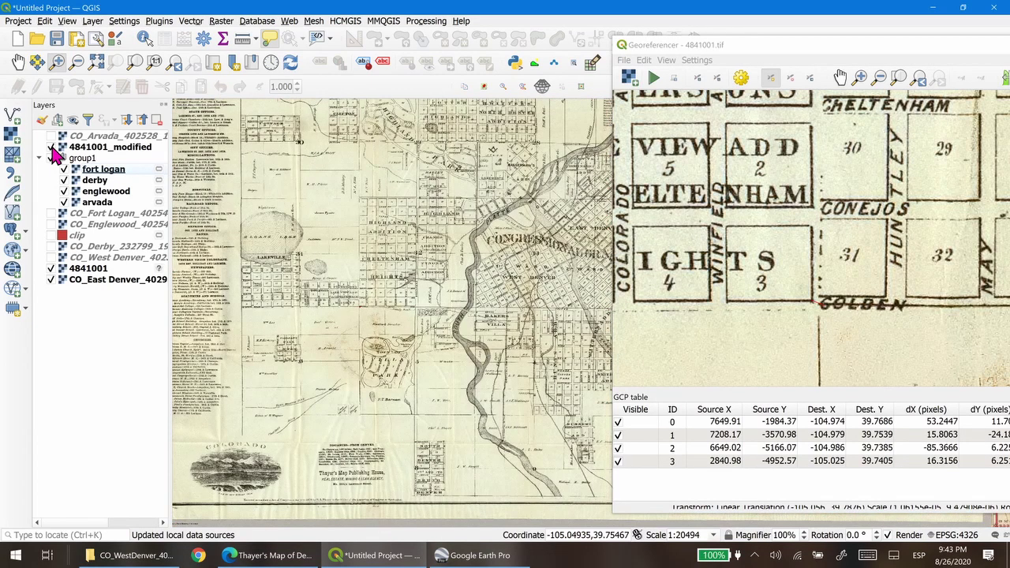
click(51, 148)
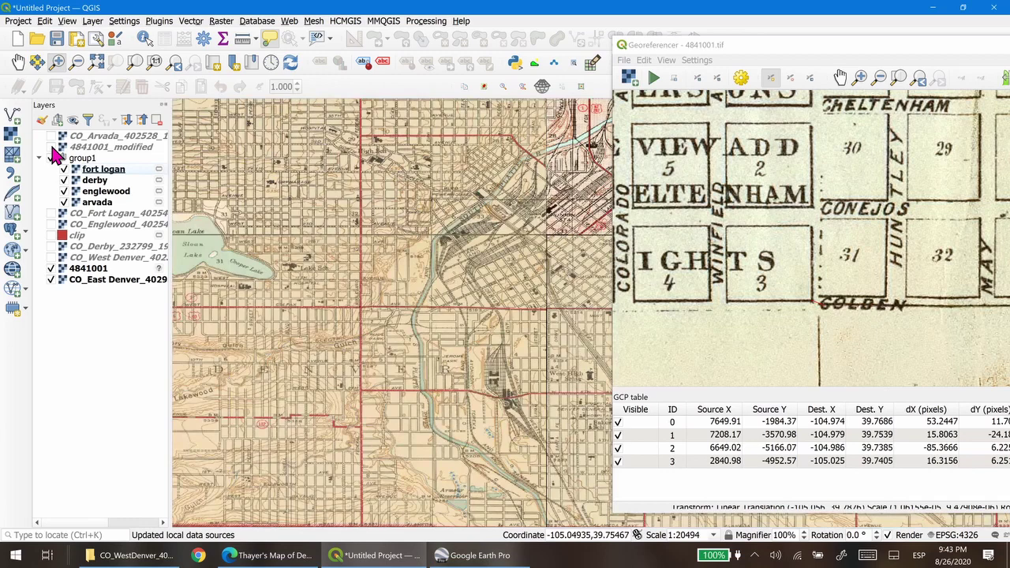
- Replace the 4841001_modified layer by removing it and re-adding 4841001_modified.tif from the Practical folder
right_click(95, 146)
click(150, 239)
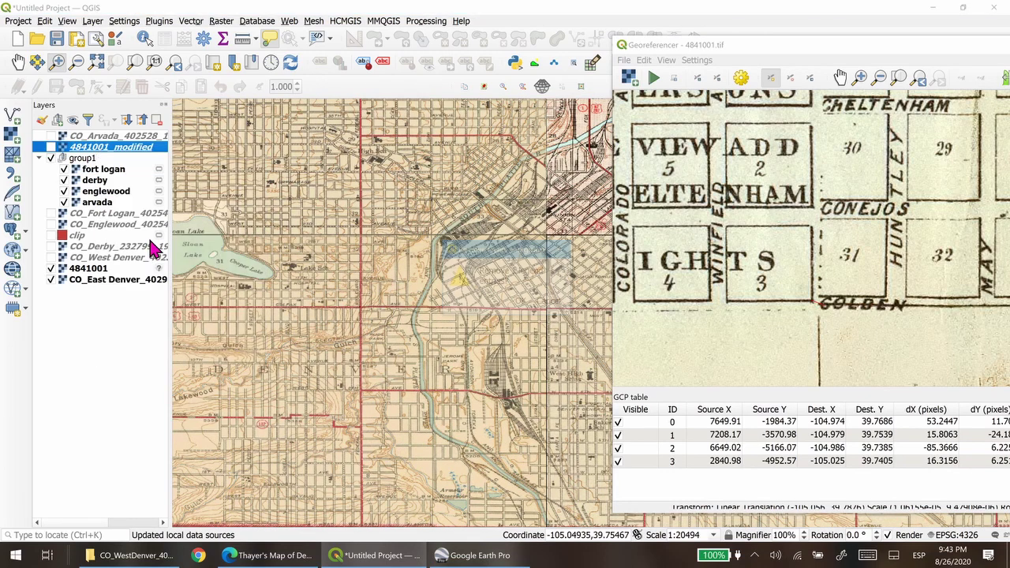
click(521, 303)
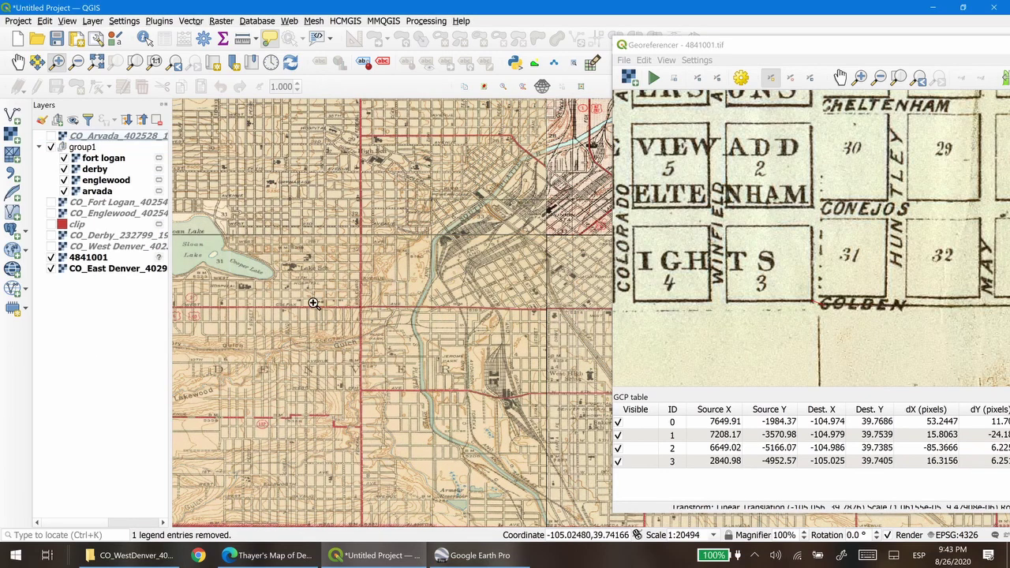
click(13, 148)
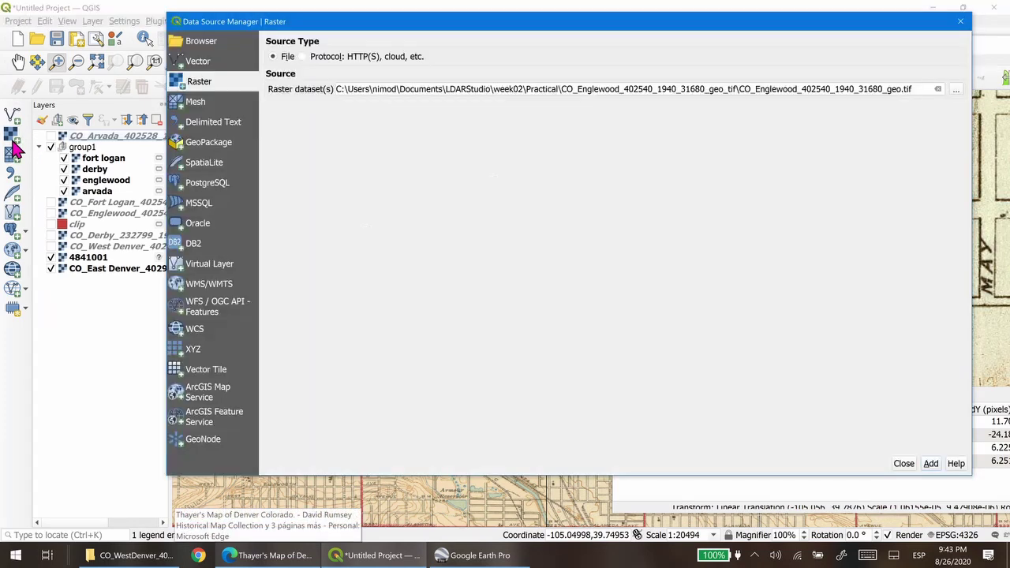
click(955, 88)
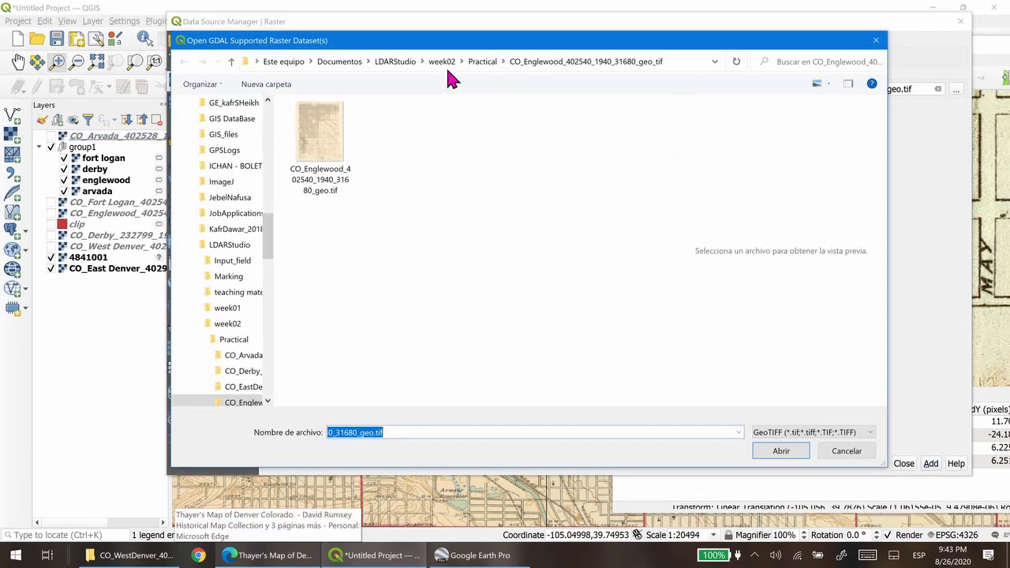
click(480, 63)
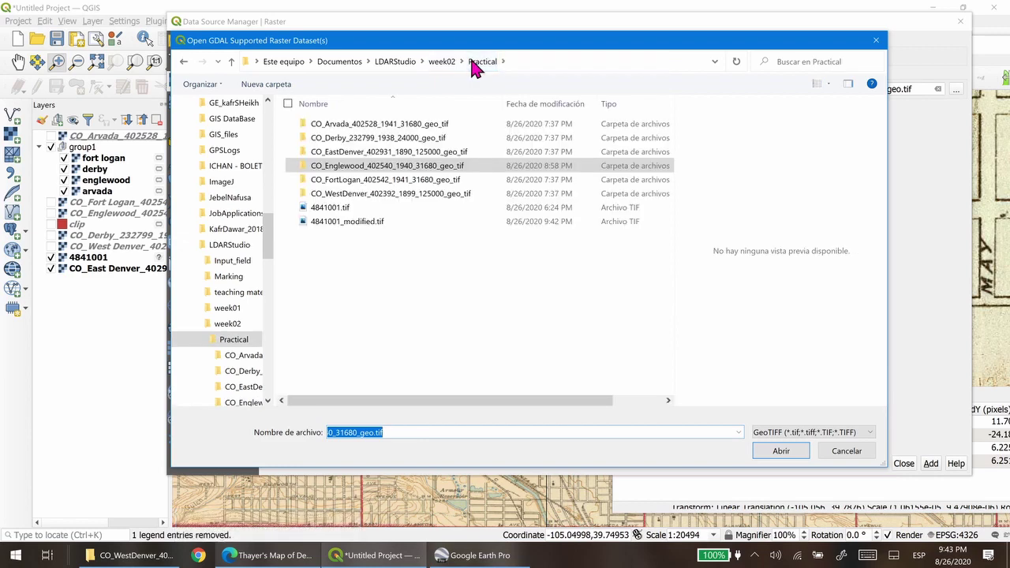
click(348, 221)
click(781, 451)
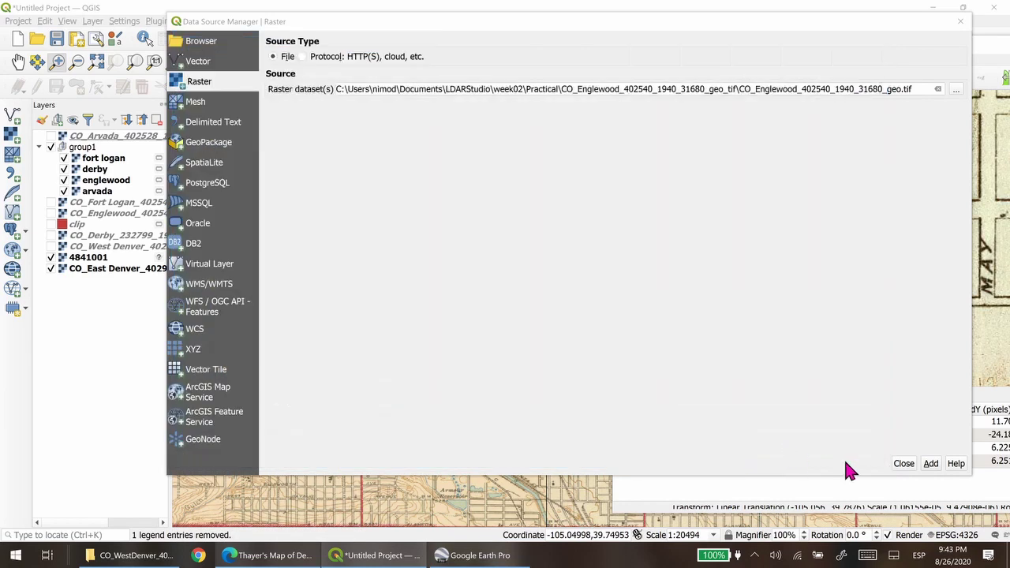
click(931, 464)
click(903, 465)
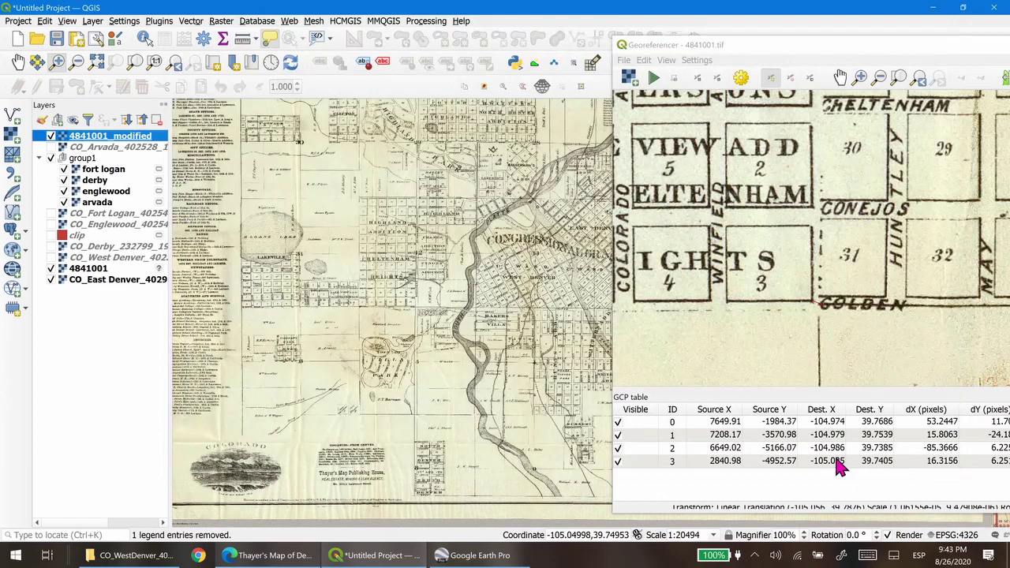
- Switch the reloaded 4841001_modified layer off and on against the topo map, leaving it visible
click(52, 137)
click(52, 137)
click(52, 138)
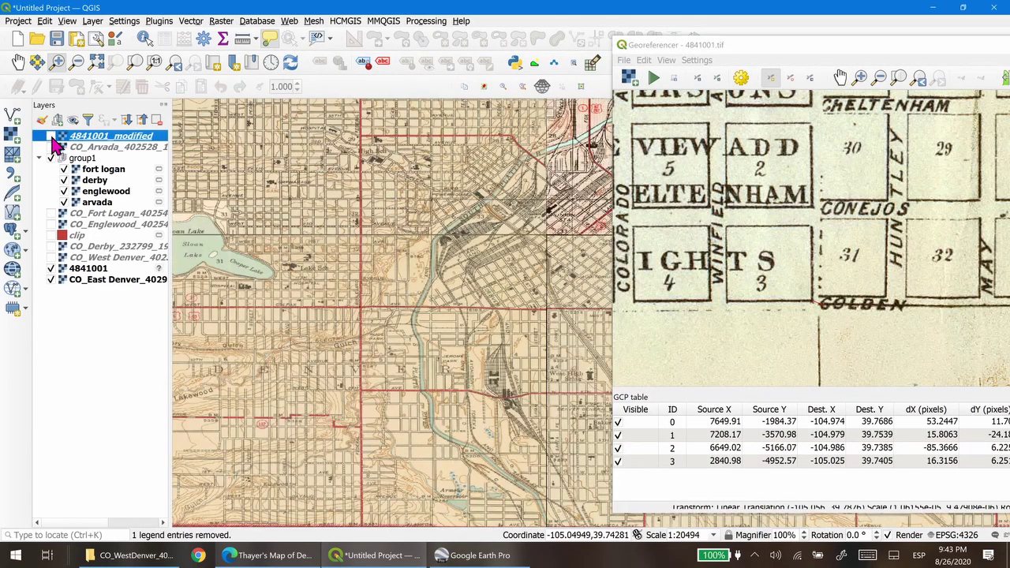
click(53, 137)
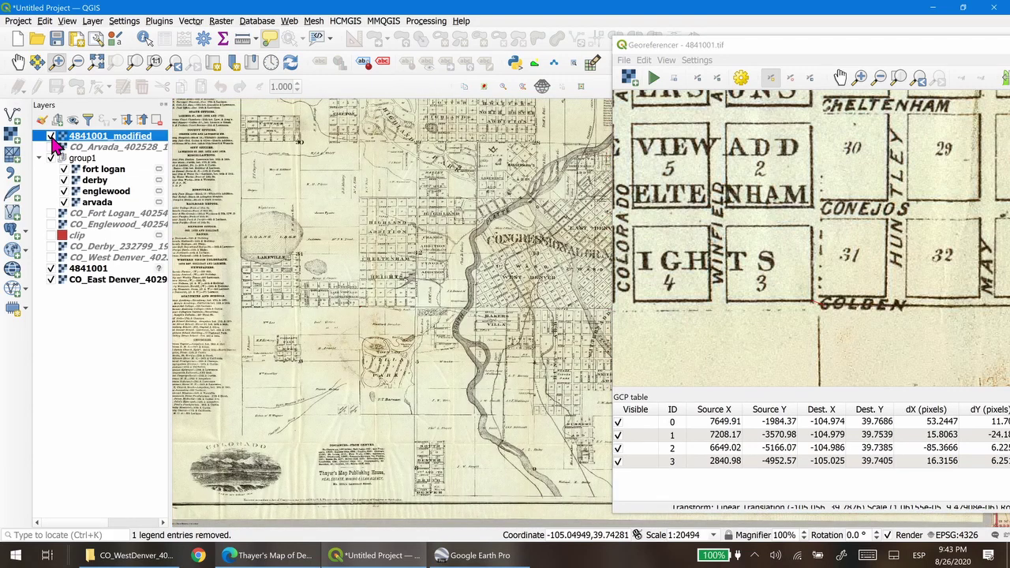
click(51, 137)
click(53, 137)
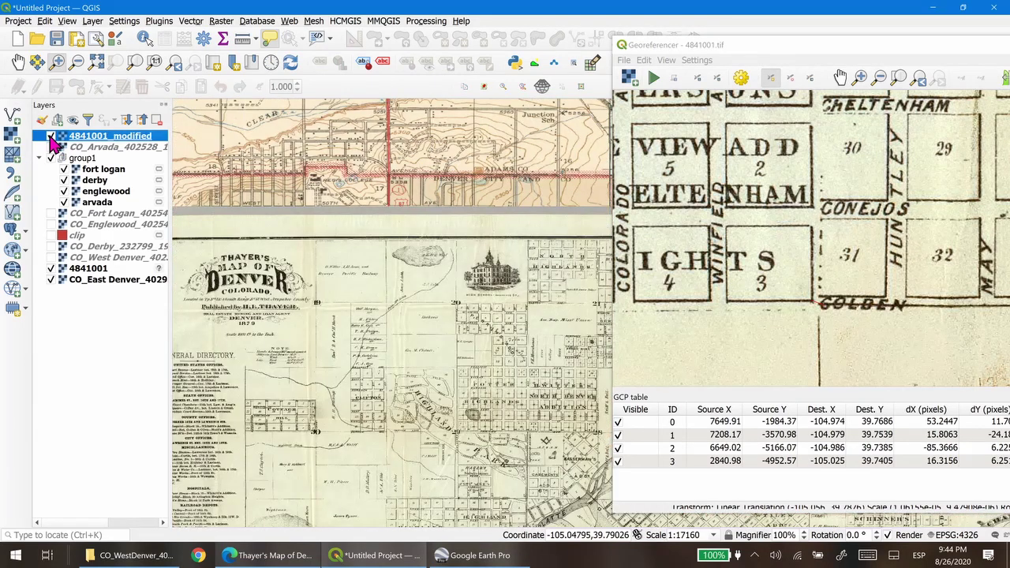
click(53, 137)
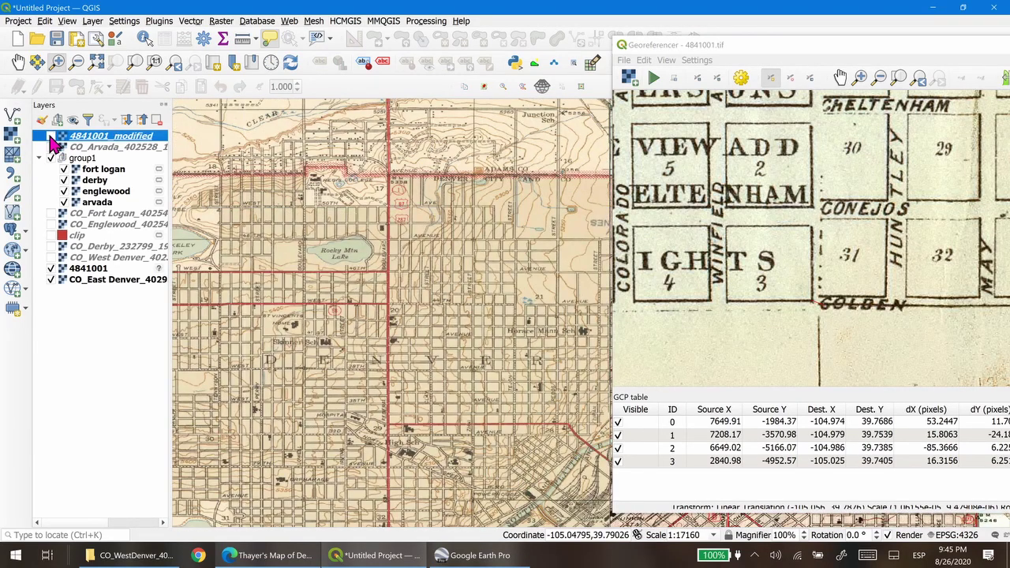
click(52, 137)
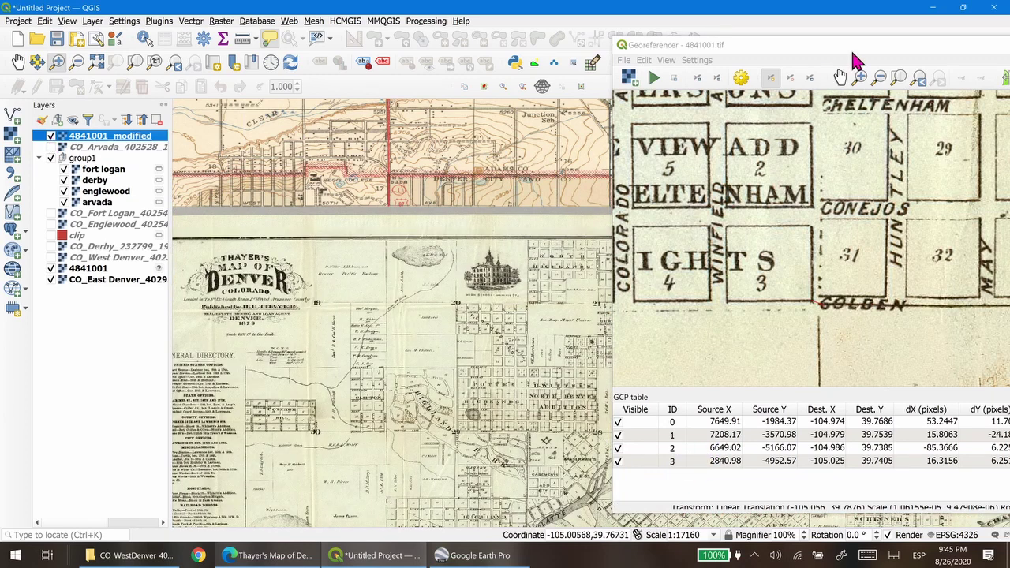
- Float the Georeferencer, delete GCP 3 and rerun georeferencing with the remaining points
drag(852, 48, 740, 50)
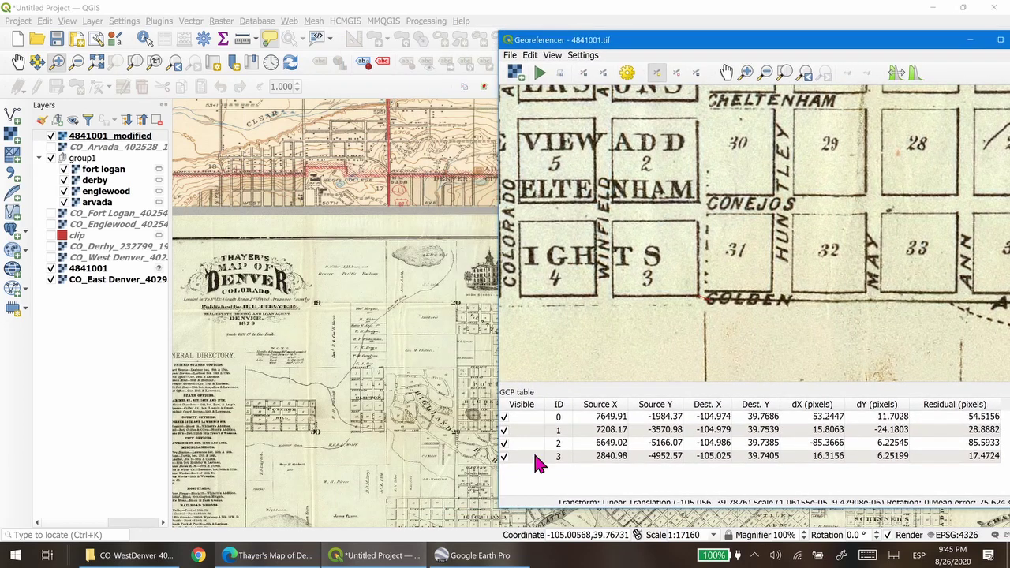
right_click(539, 456)
click(572, 463)
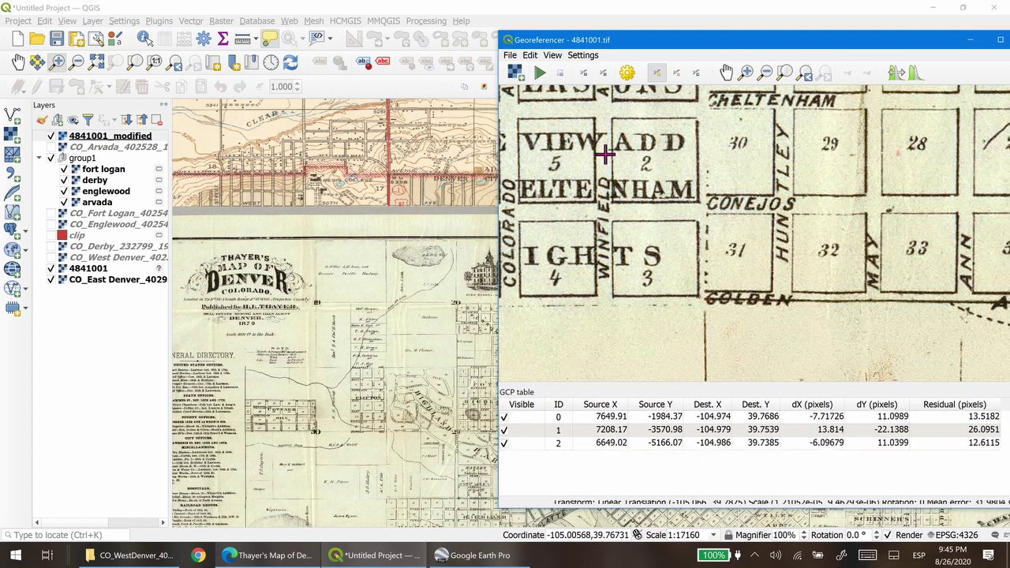
click(540, 73)
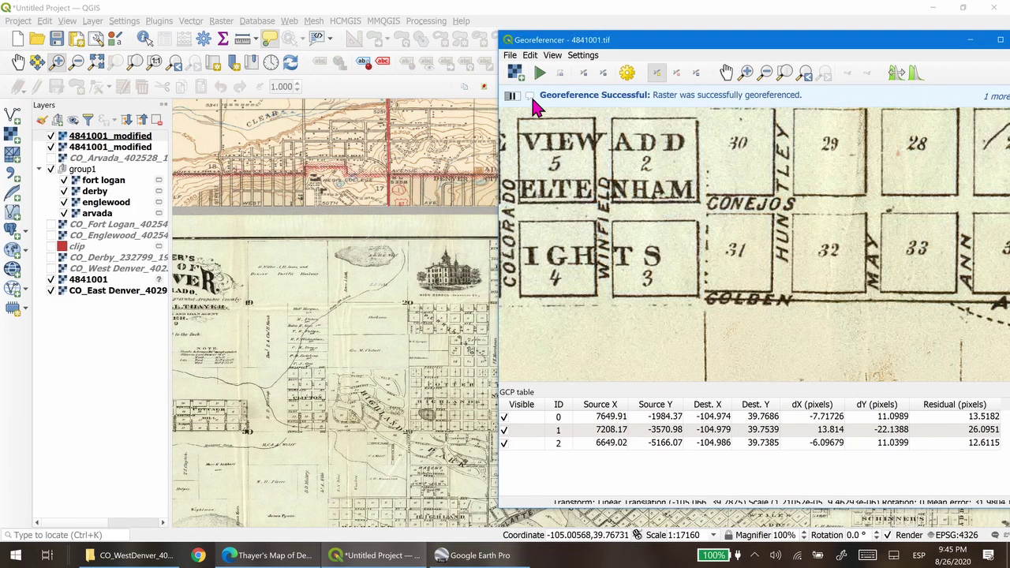
click(530, 94)
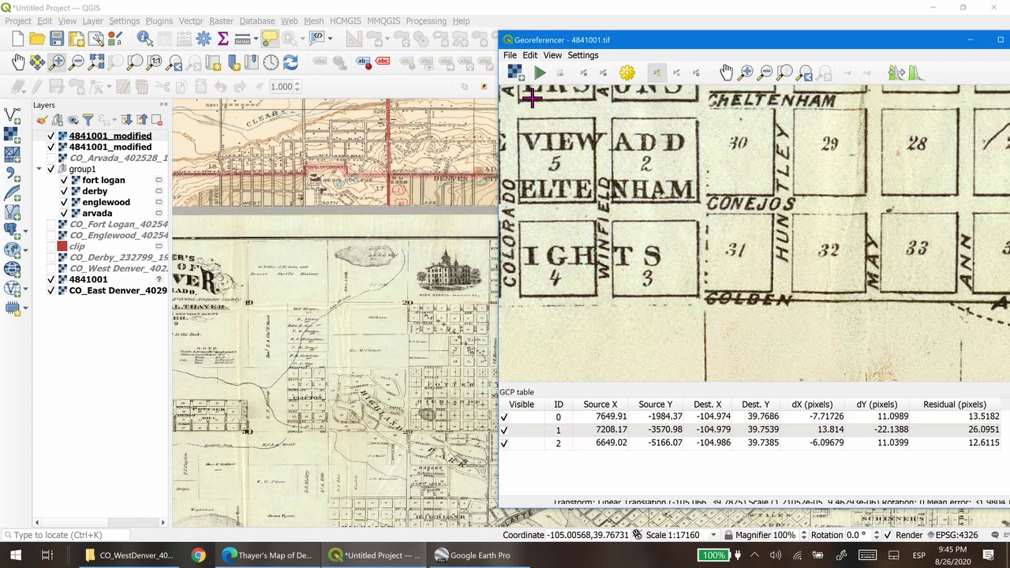
- Hide the older 4841001_modified layer and toggle the new result over the topo map, ending hidden
click(51, 148)
click(52, 136)
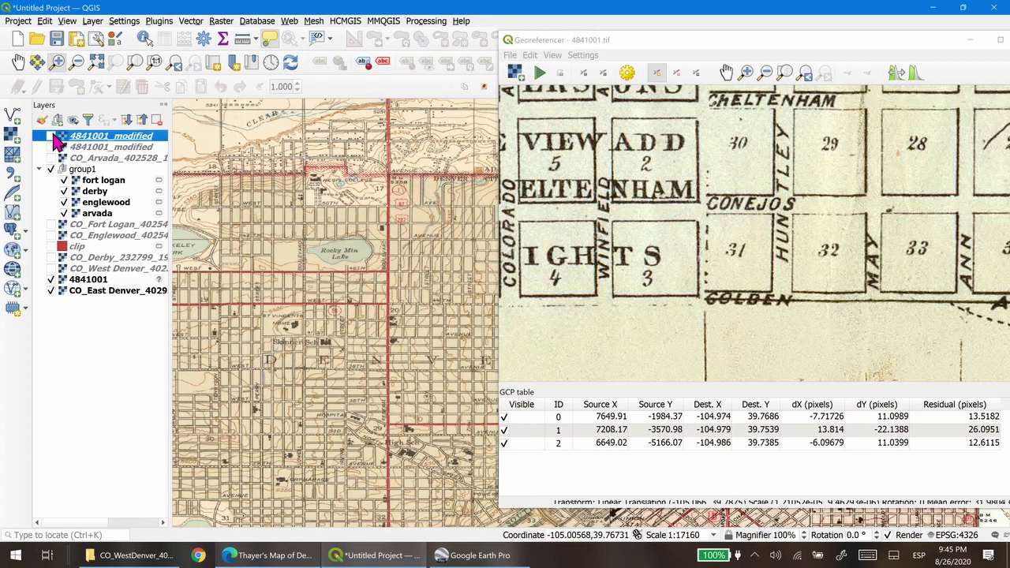
click(52, 135)
click(52, 137)
click(52, 135)
drag(316, 352, 113, 216)
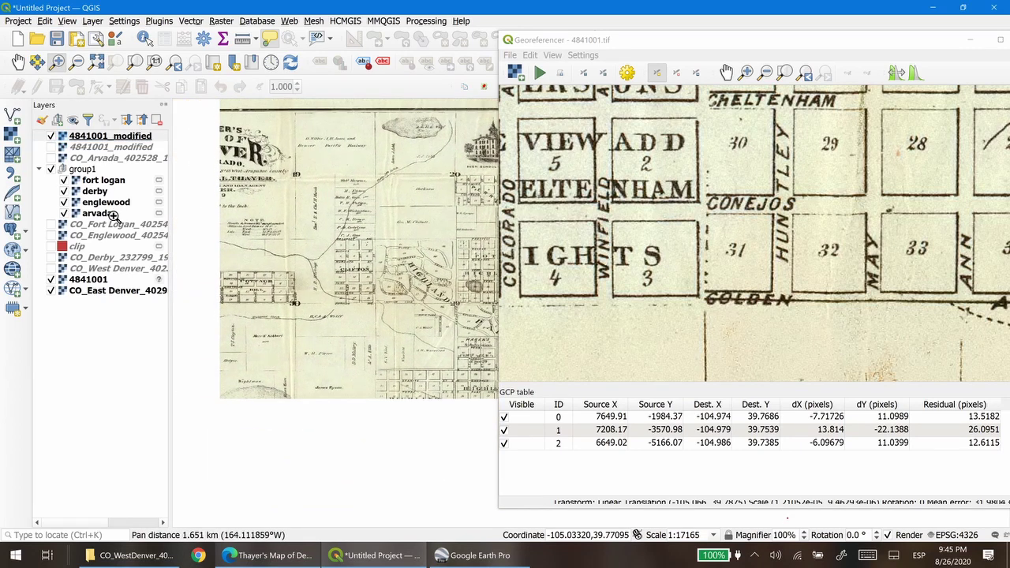
click(52, 136)
click(52, 136)
click(52, 135)
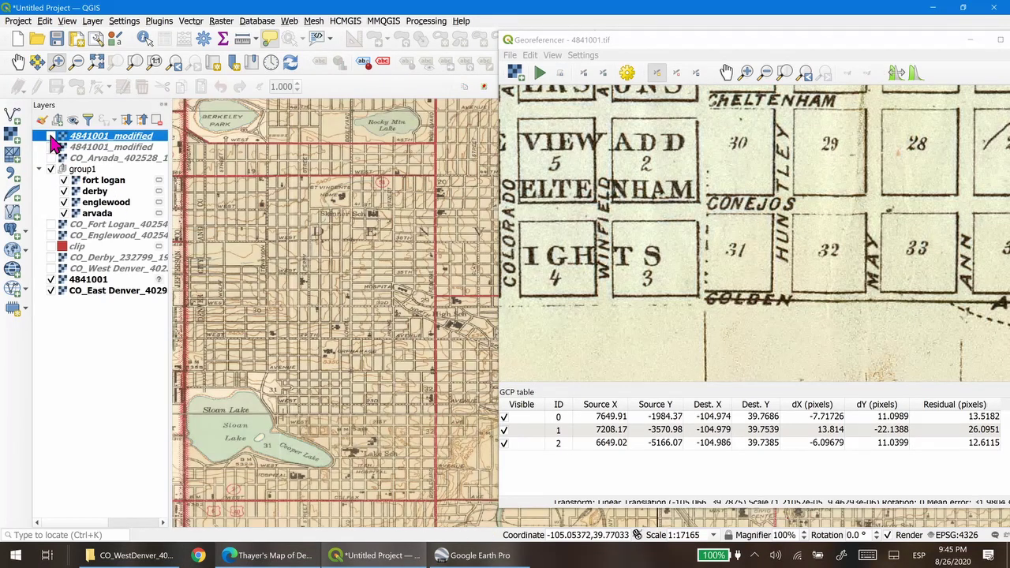
- Toggle the newest Thayer's map overlay repeatedly against the street map, ending with it unchecked
click(52, 136)
click(53, 136)
click(52, 136)
click(52, 136)
click(52, 136)
click(52, 136)
click(52, 135)
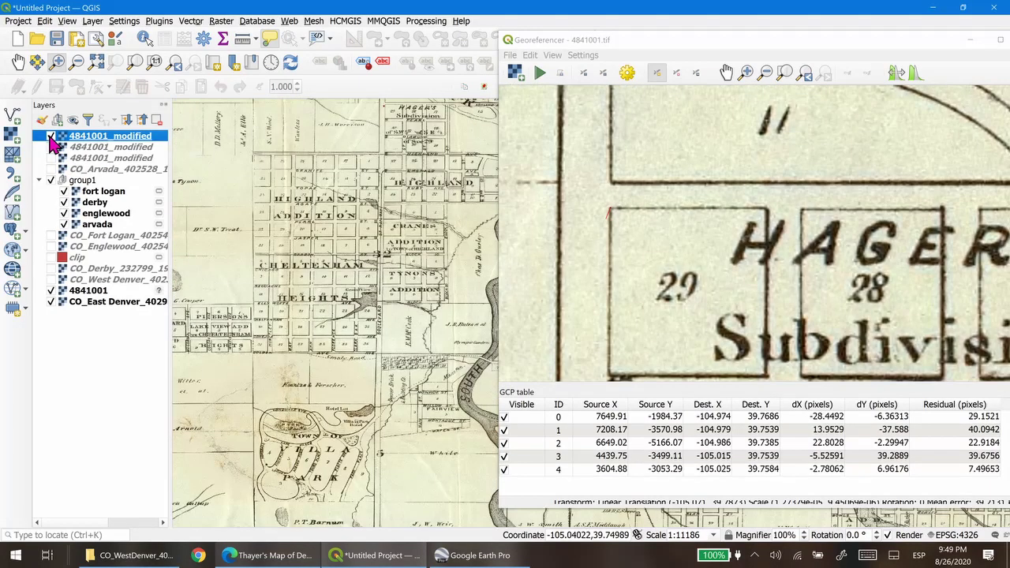
click(52, 136)
click(52, 135)
click(52, 135)
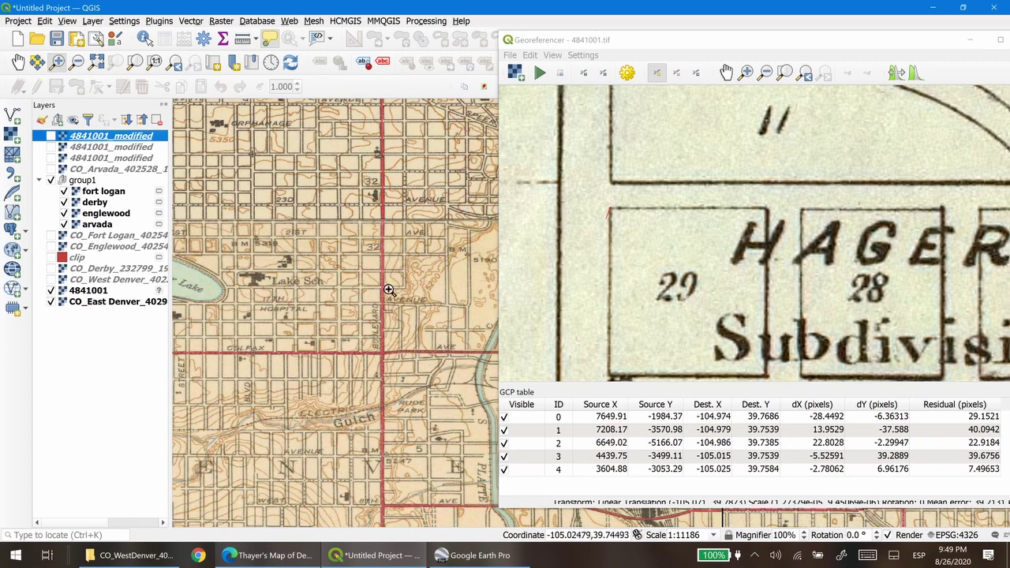
click(52, 136)
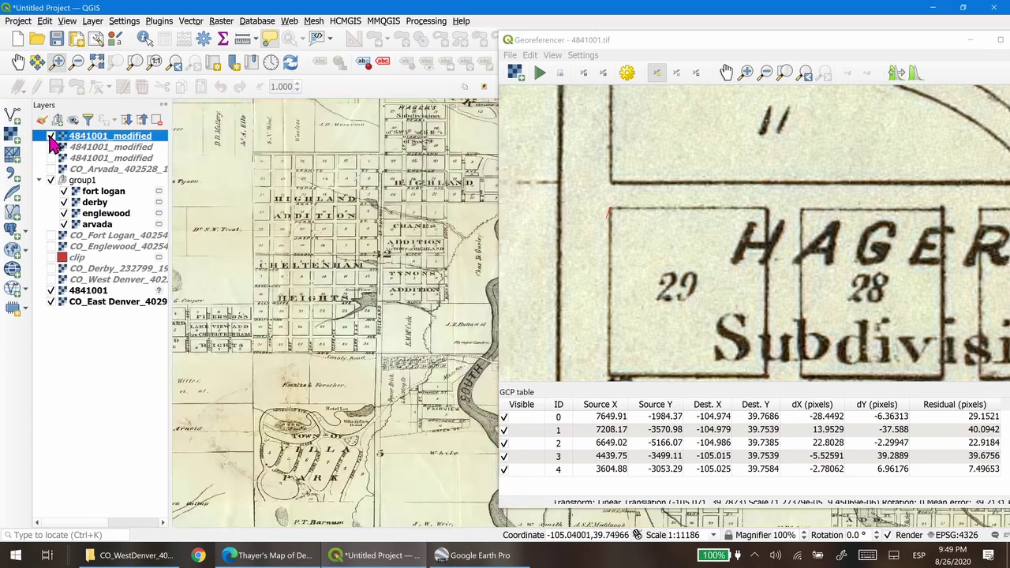
click(52, 136)
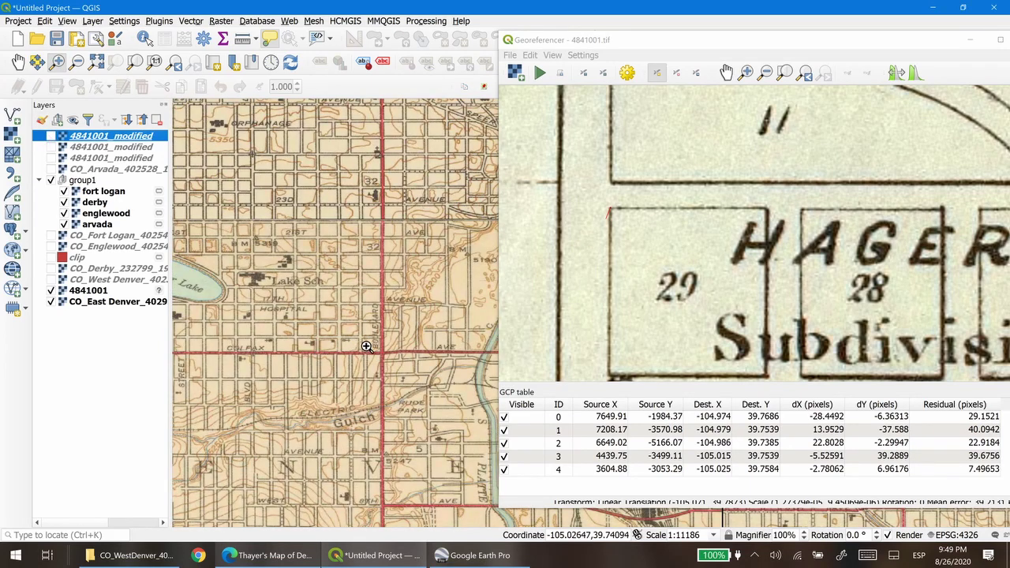
- Reposition the historic map in the Georeferencer view and hide the 4841001_modified overlay
scroll(782, 262, down, 4)
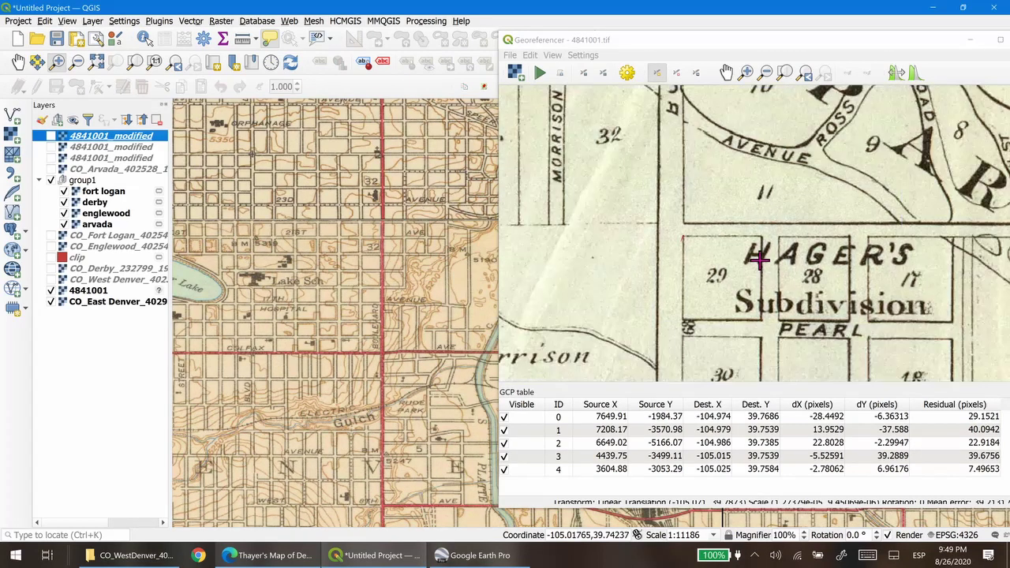
scroll(778, 312, down, 2)
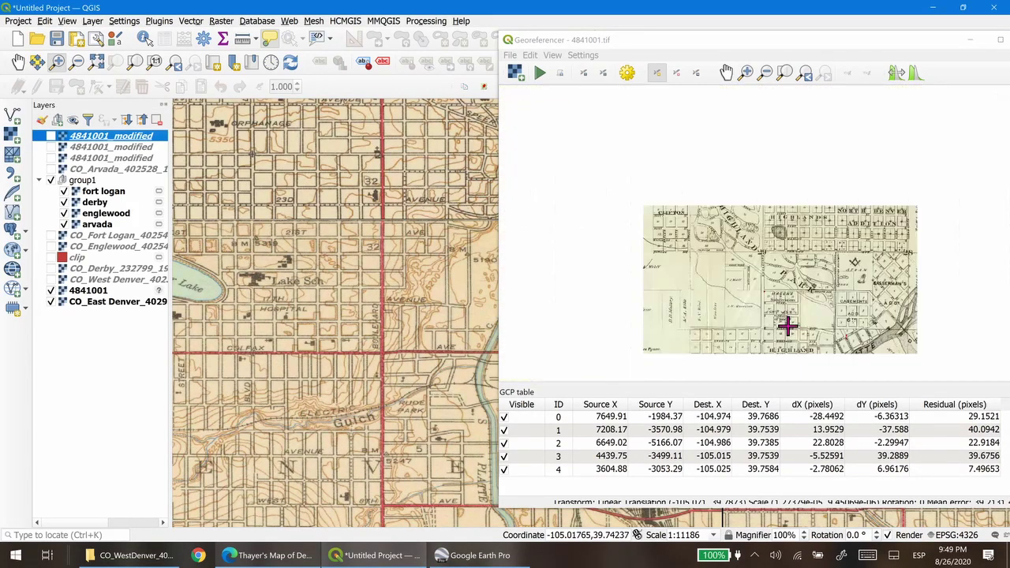
drag(794, 343, 716, 183)
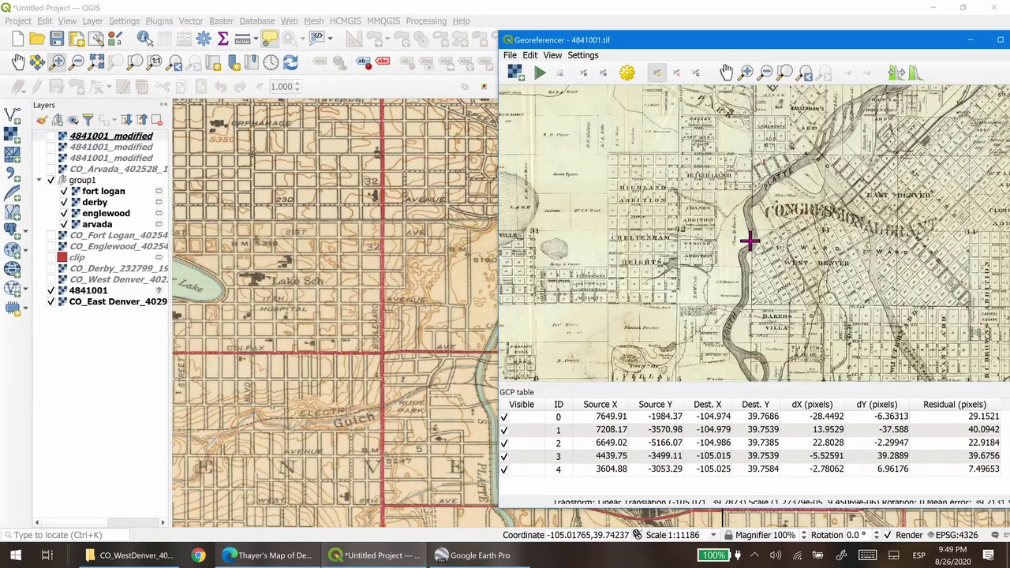
scroll(678, 305, up, 1)
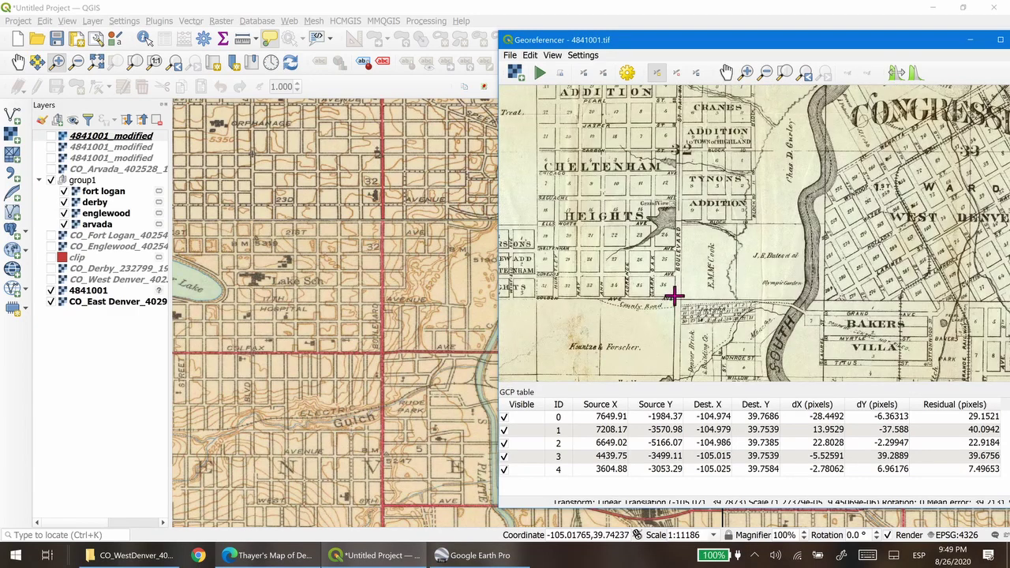
scroll(677, 298, up, 1)
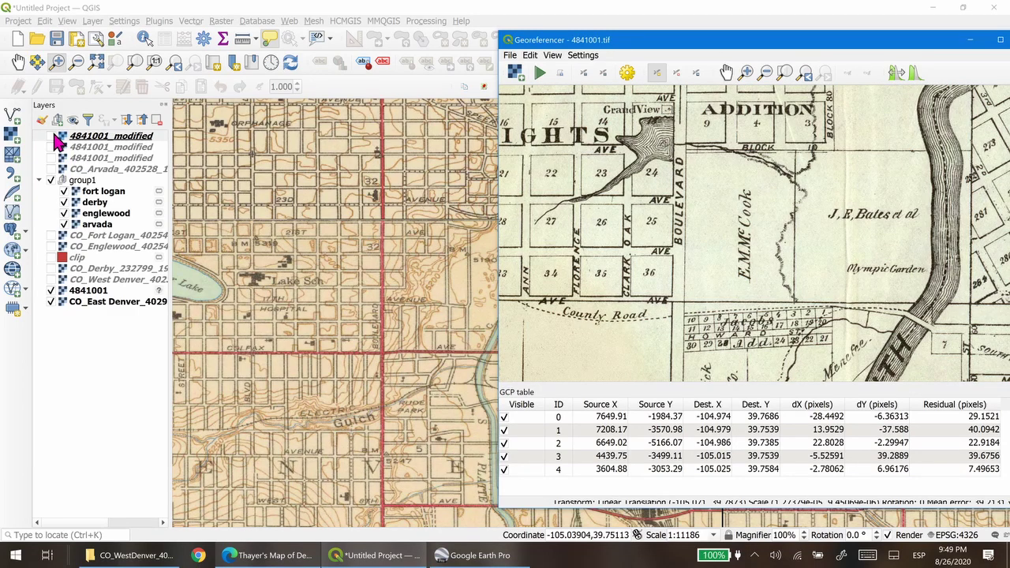
click(51, 136)
click(52, 136)
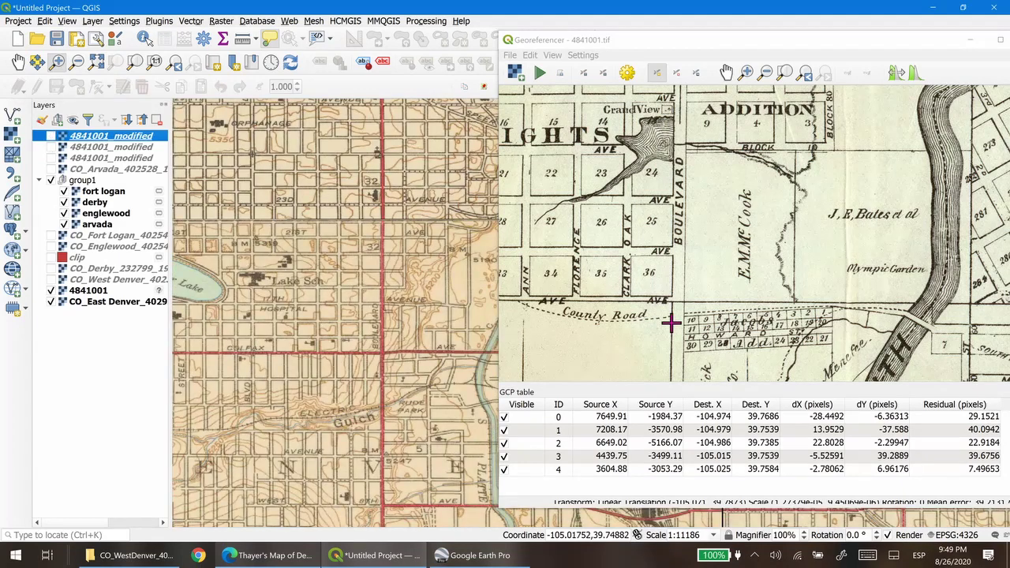
scroll(682, 303, up, 1)
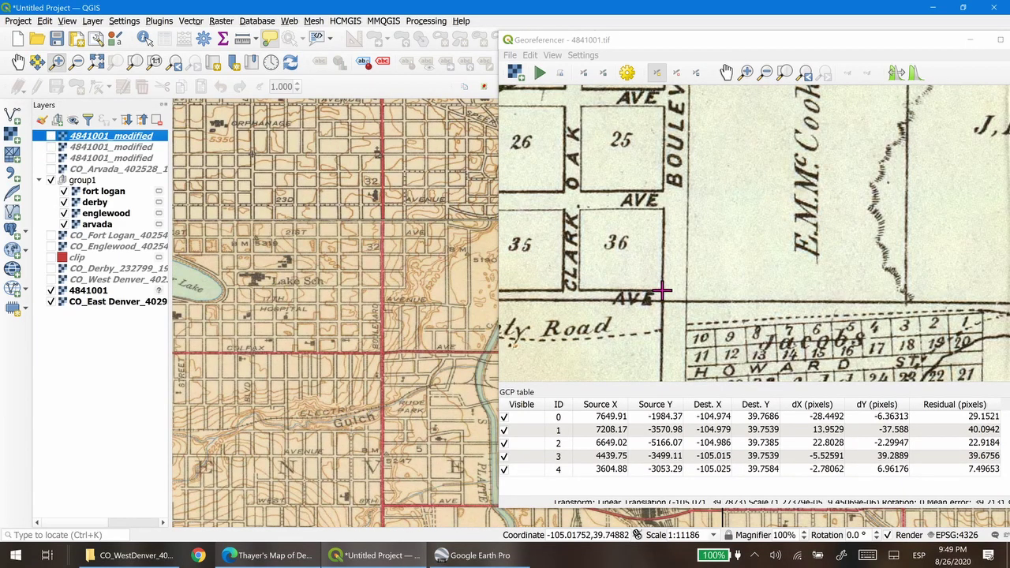
- Add GCP 5 linking the block 36 corner (3553.82, -4950.22) to the Boulevard intersection (-105.025, 39.7406), then rerun georeferencing
click(663, 290)
click(621, 262)
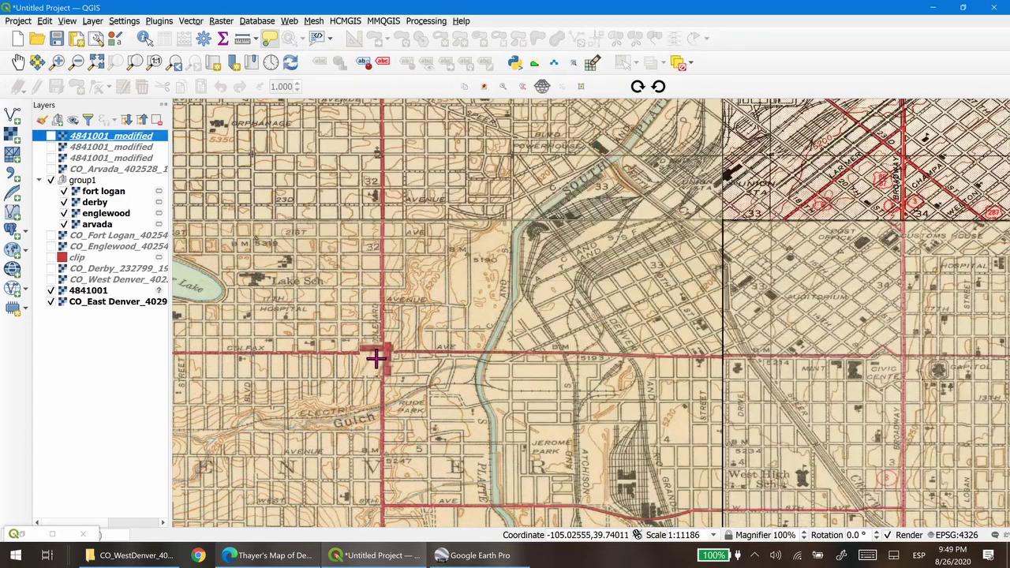
scroll(375, 358, up, 2)
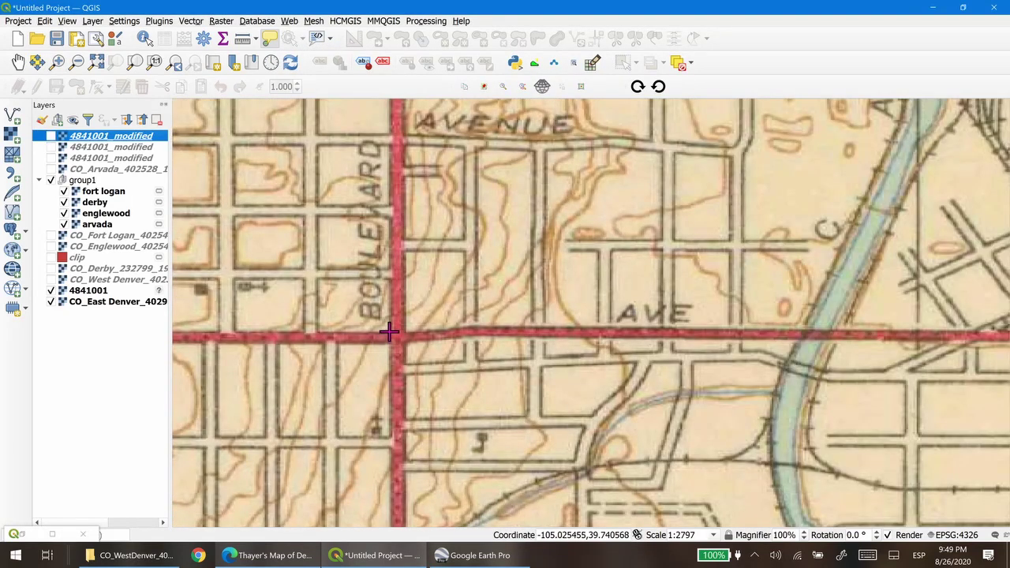
click(389, 331)
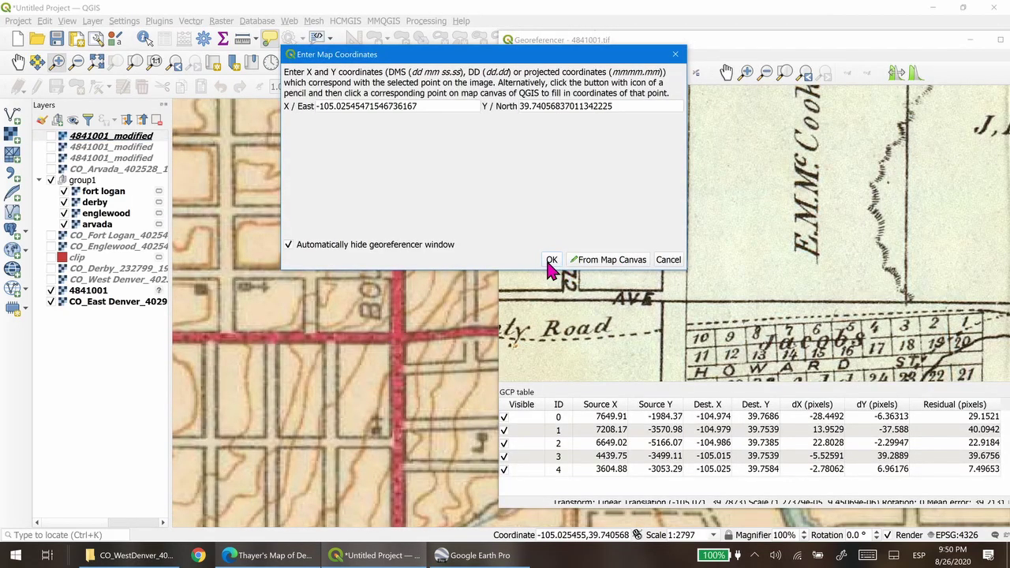
click(552, 262)
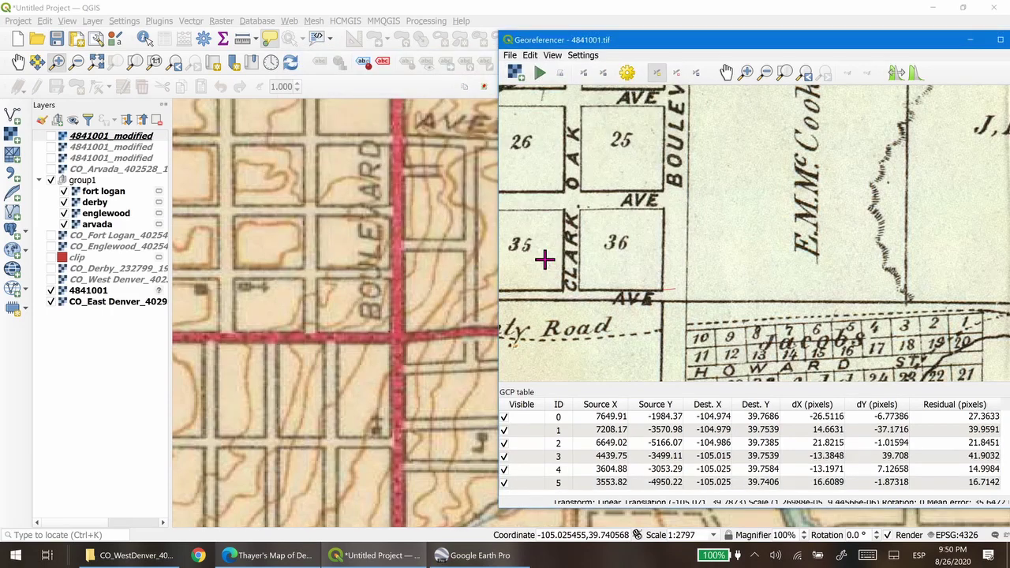
click(540, 72)
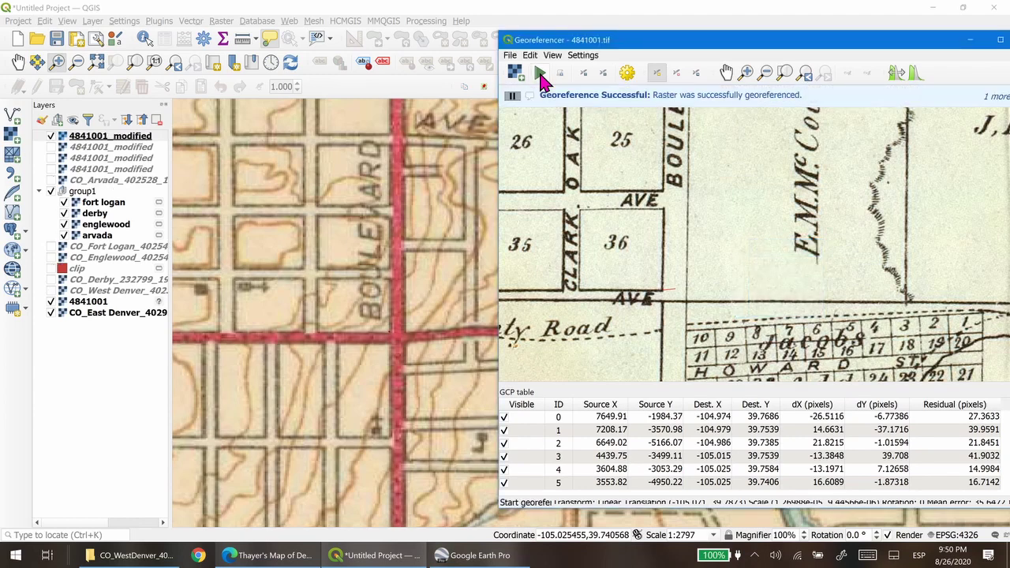
- Toggle the newest 4841001_modified overlay several times against the Denver topo sheets, leaving it hidden
scroll(358, 271, down, 1)
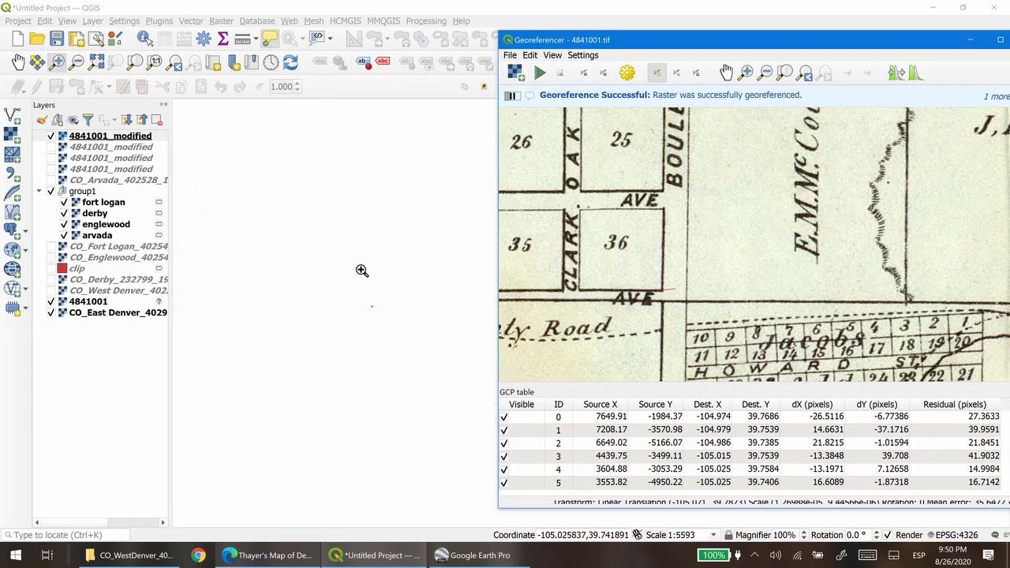
scroll(355, 271, down, 2)
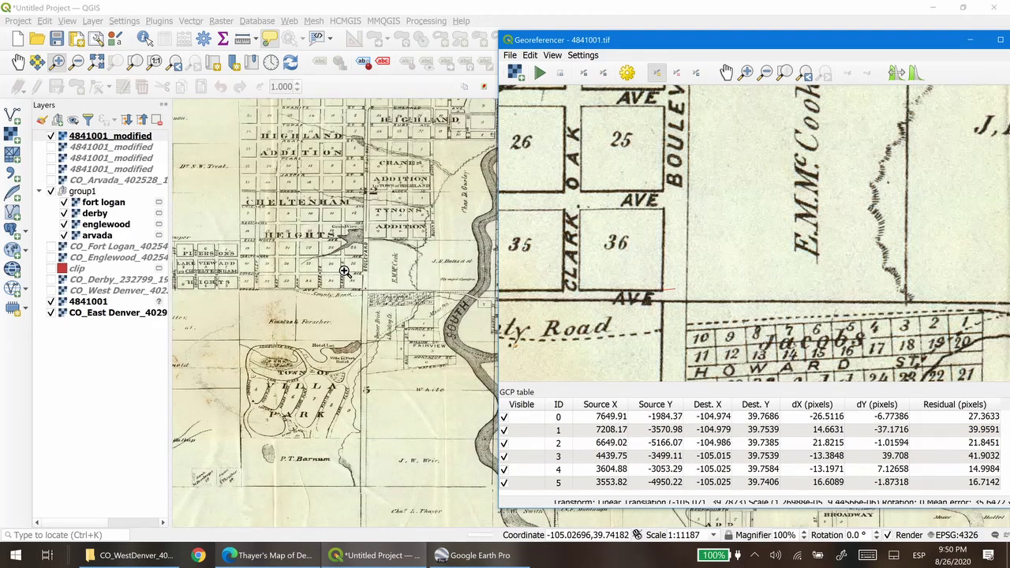
scroll(347, 271, down, 1)
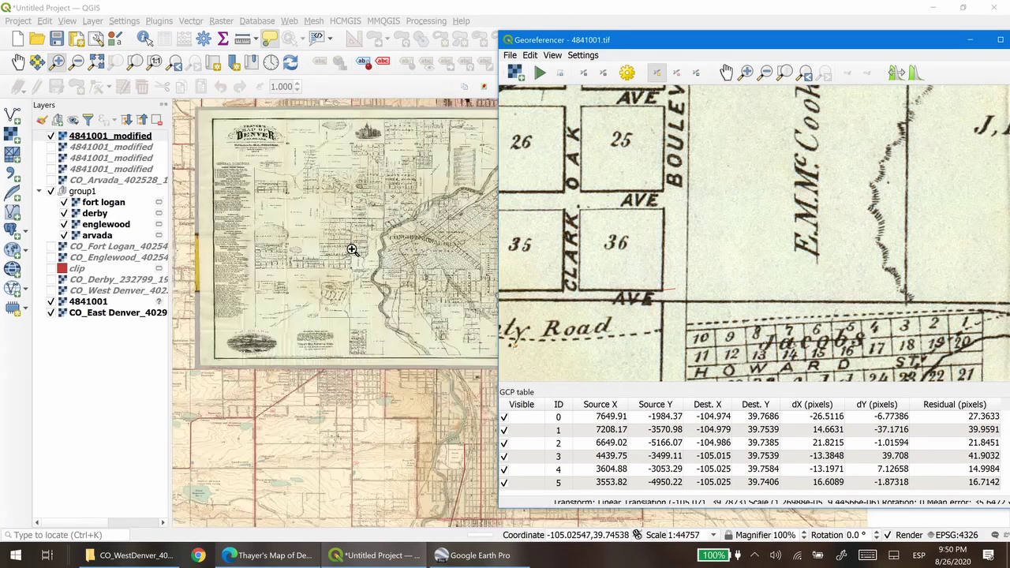
click(49, 134)
click(50, 136)
click(51, 137)
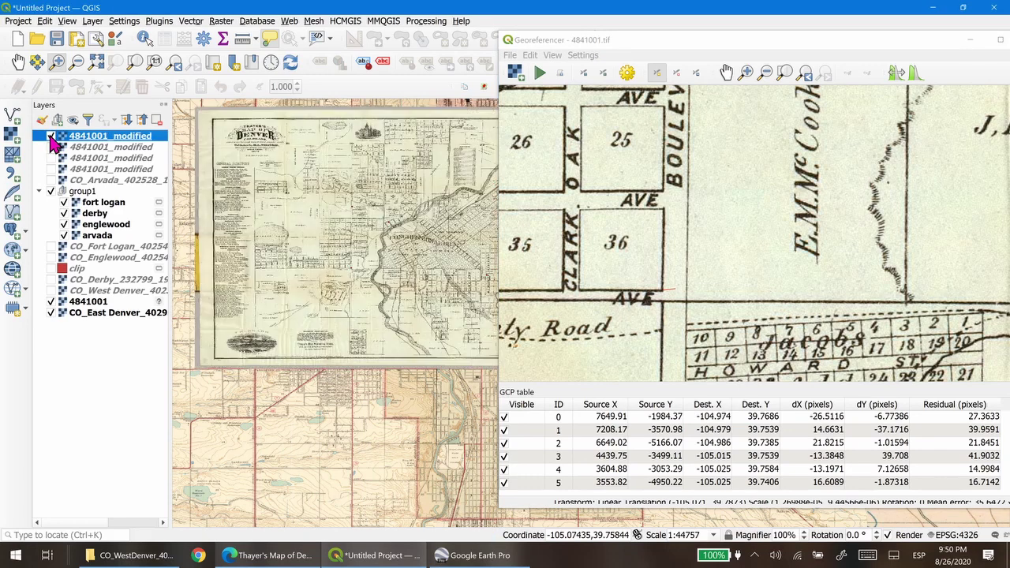
click(51, 136)
click(50, 137)
click(52, 136)
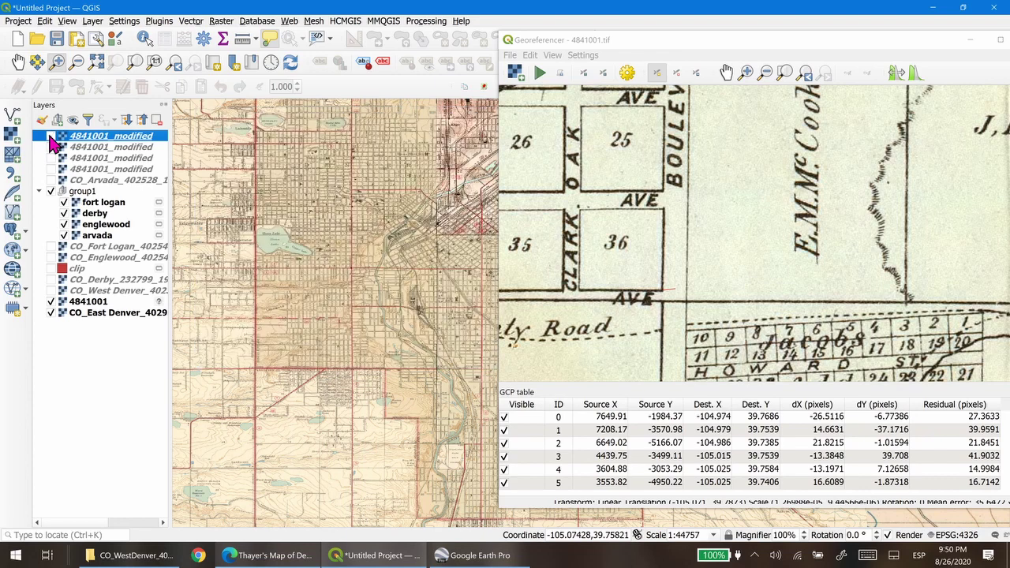
click(51, 136)
click(52, 136)
click(51, 137)
click(51, 136)
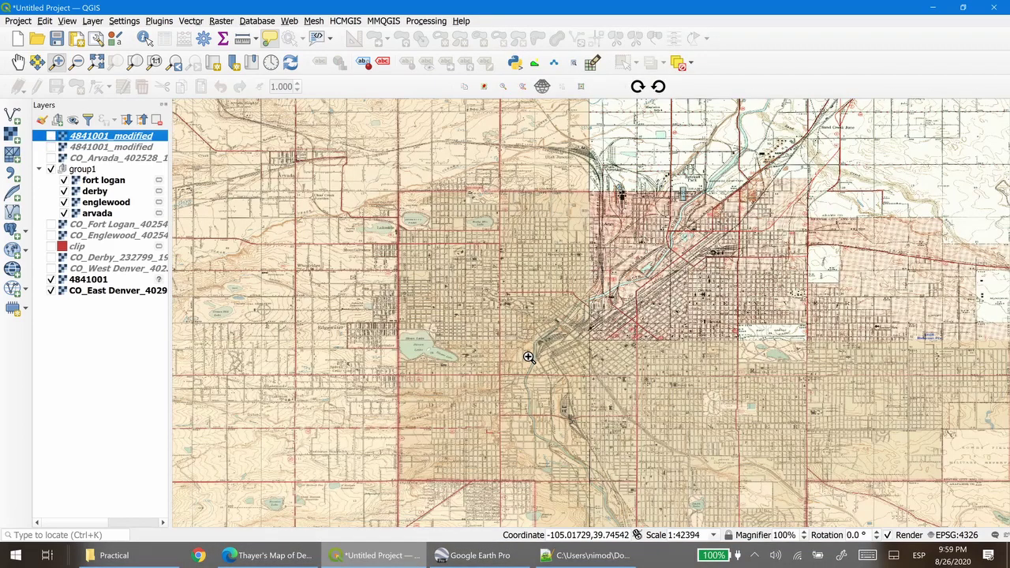
- Zoom into the Sloan Lake and Cheltenham Heights area, toggling the old map overlay and leaving it off
click(51, 136)
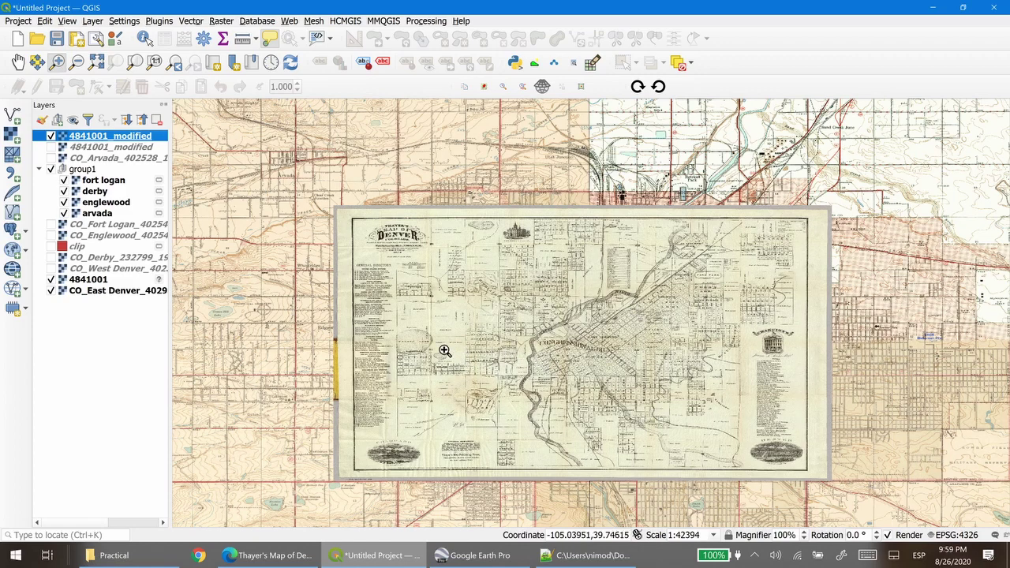
drag(412, 330, 456, 349)
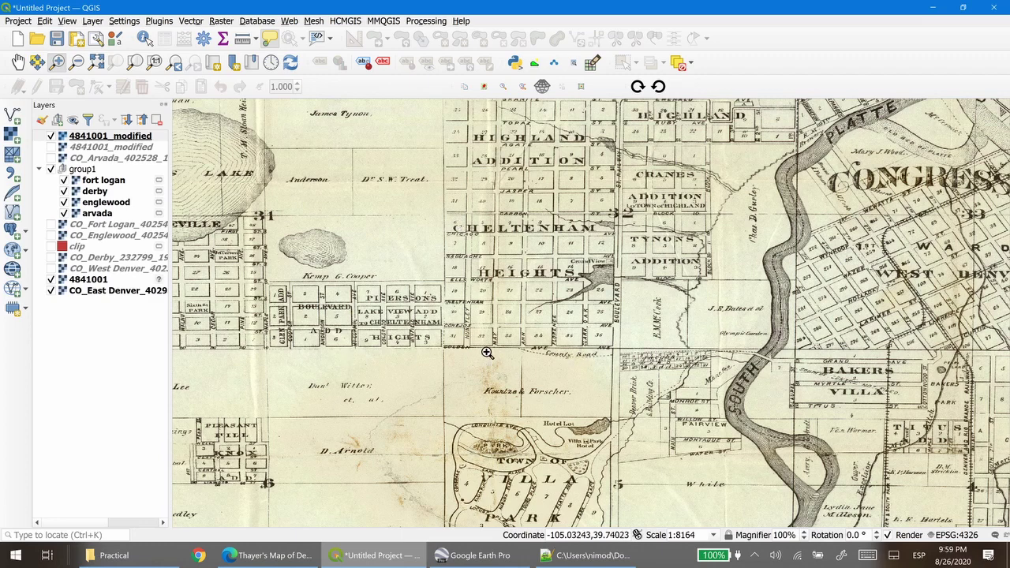
click(51, 137)
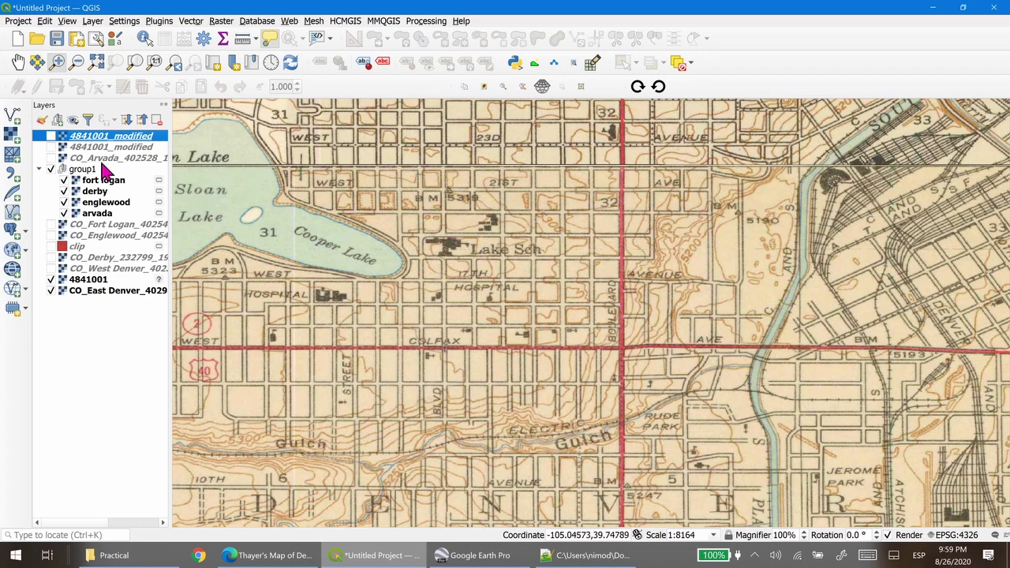
click(51, 137)
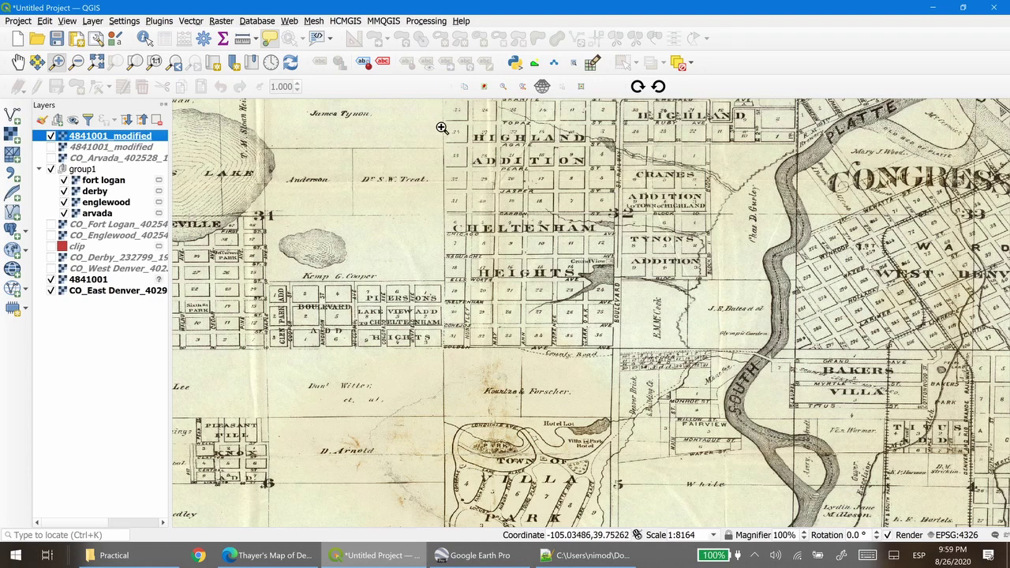
click(51, 137)
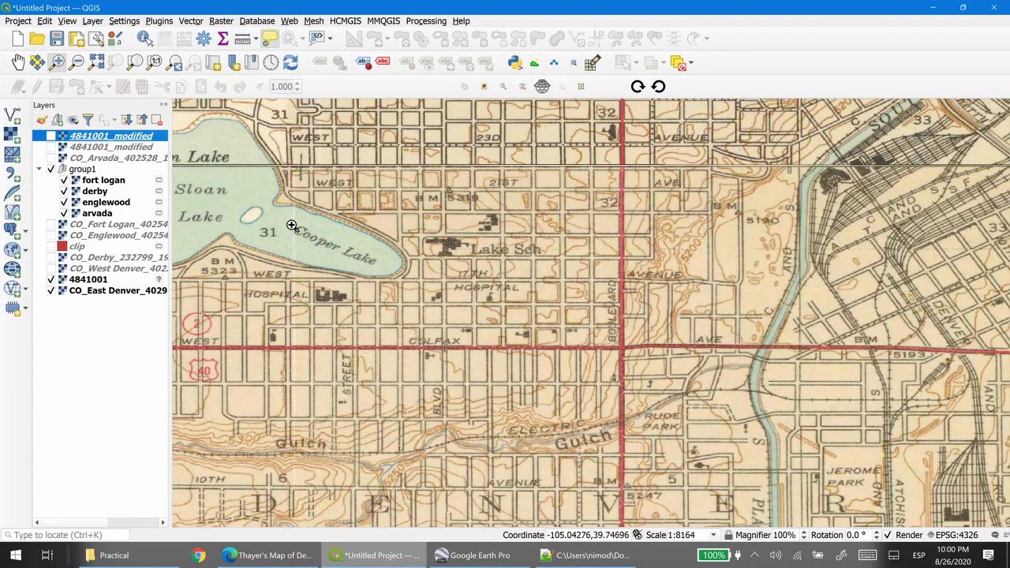
scroll(555, 351, down, 2)
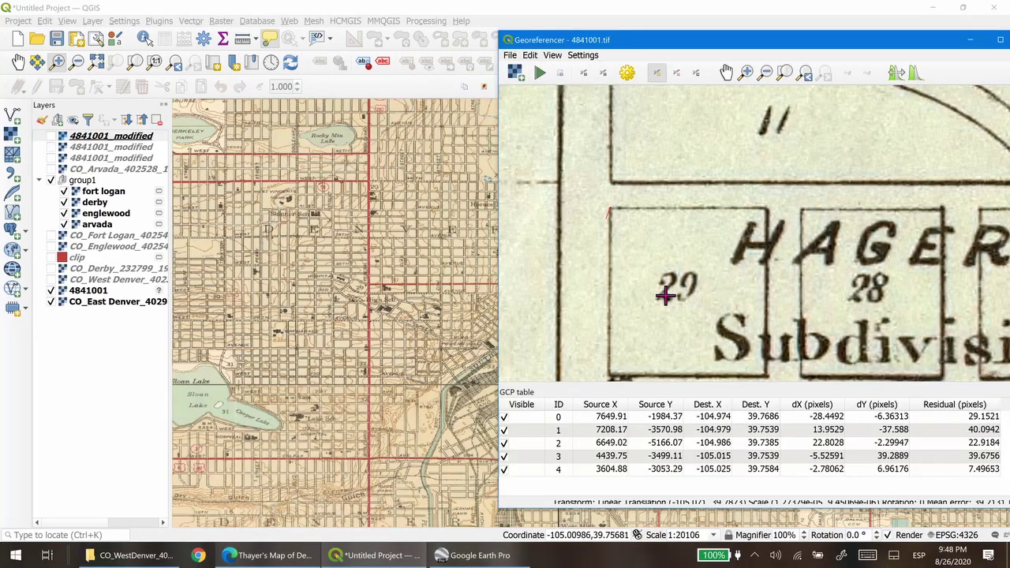
- Pan to Sloan Lake and compare the historic overlay with the coloured topo map, ending hidden
scroll(371, 370, up, 1)
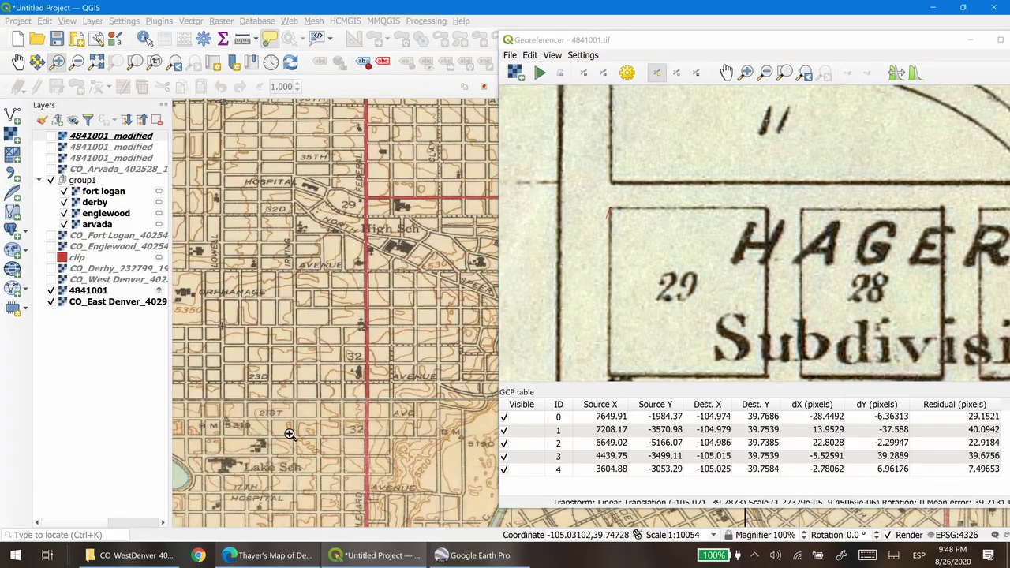
drag(285, 439, 420, 298)
click(51, 137)
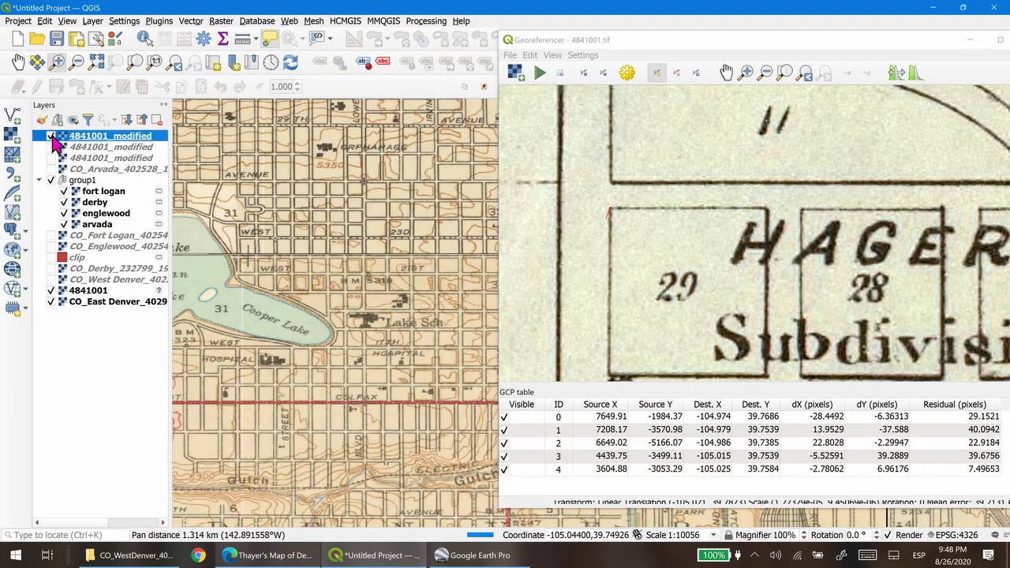
click(51, 136)
click(51, 136)
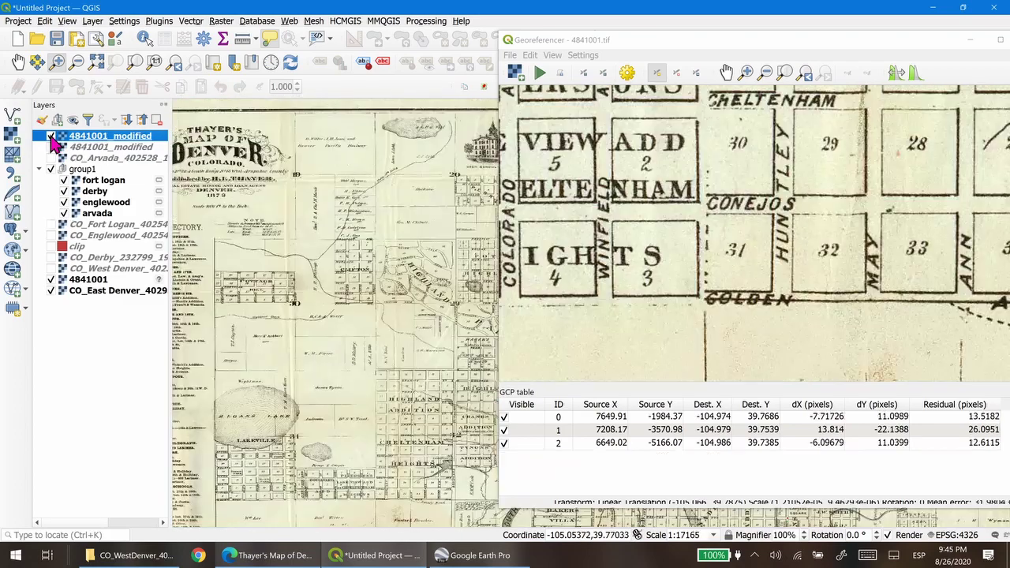
click(52, 137)
click(51, 137)
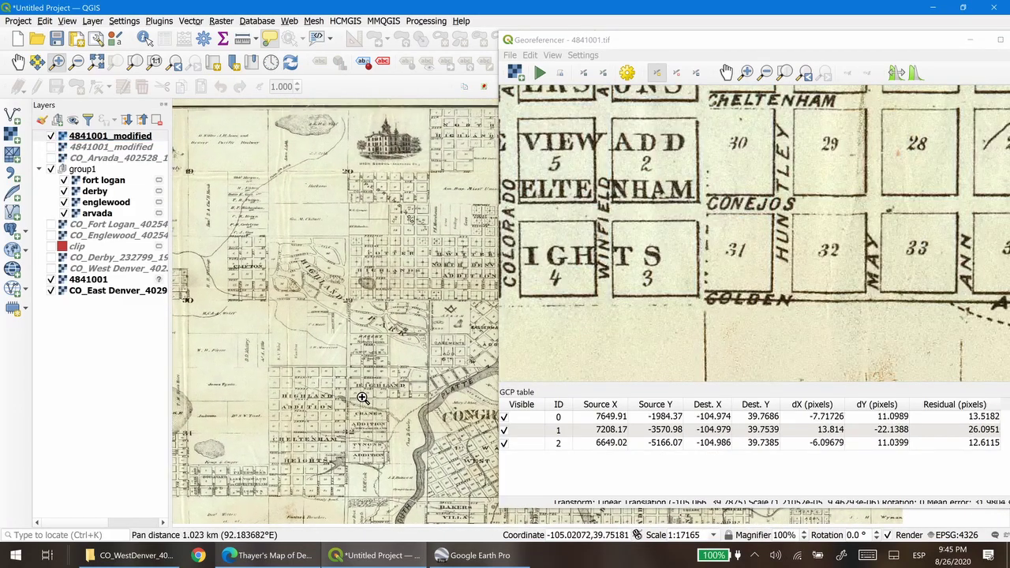
click(52, 136)
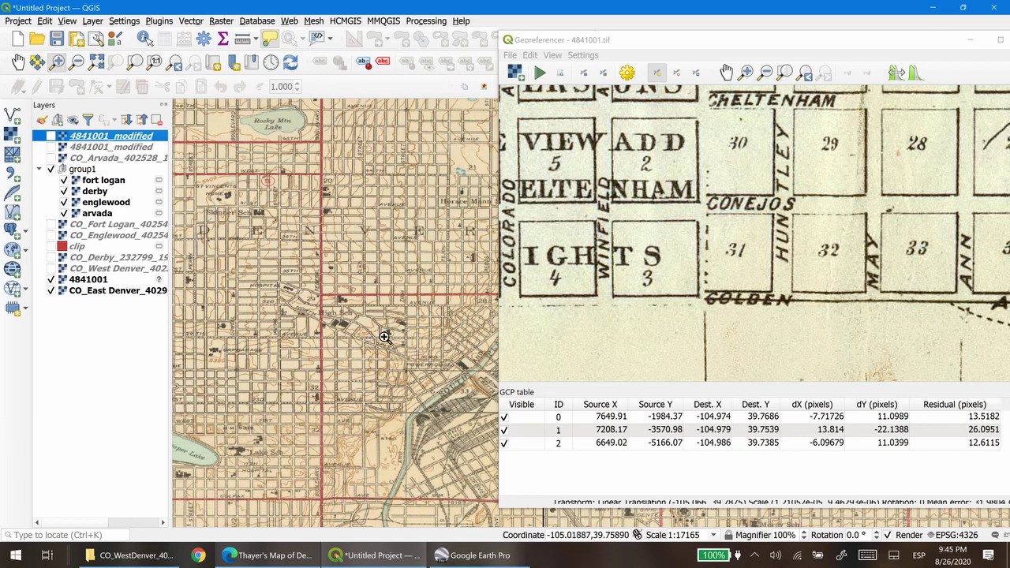
- Zoom in on the High Sch area and toggle the black-and-white old map, leaving it shown
click(342, 318)
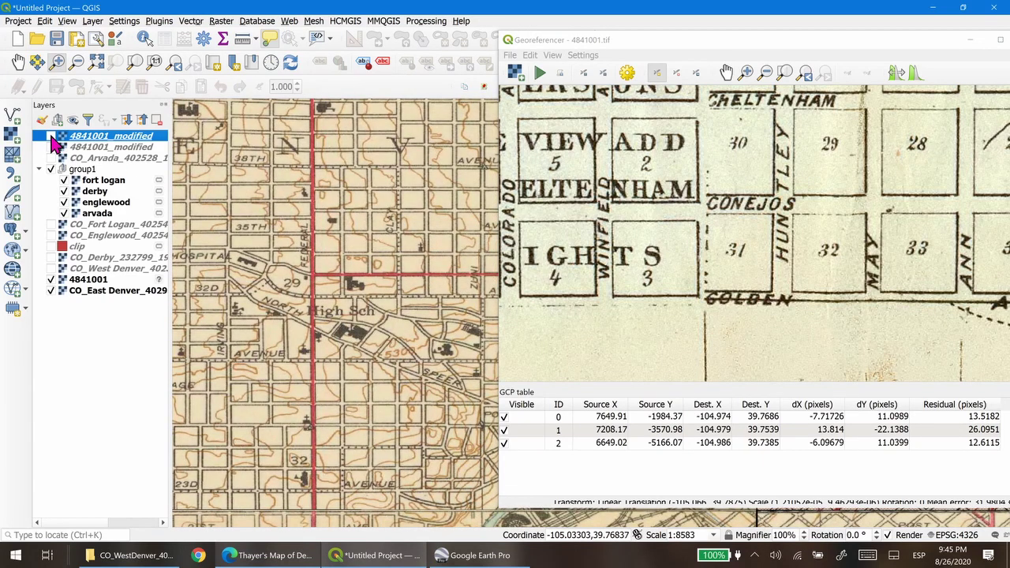
click(52, 136)
click(52, 136)
click(52, 137)
click(52, 136)
click(52, 136)
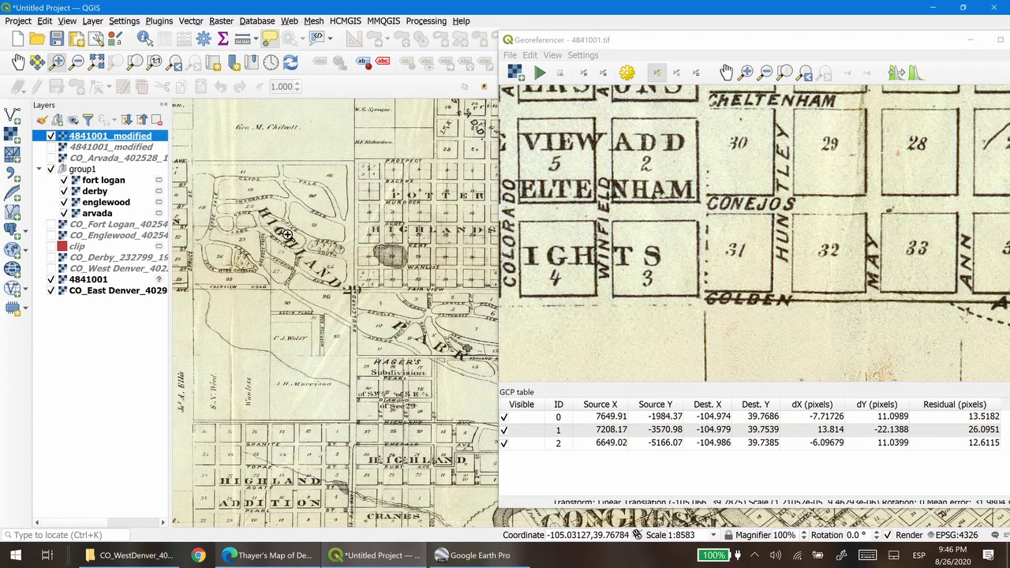
- Pan toward the Highlands and zoom closely onto Casements Addition beside the Platte with the overlay on
drag(288, 236, 181, 237)
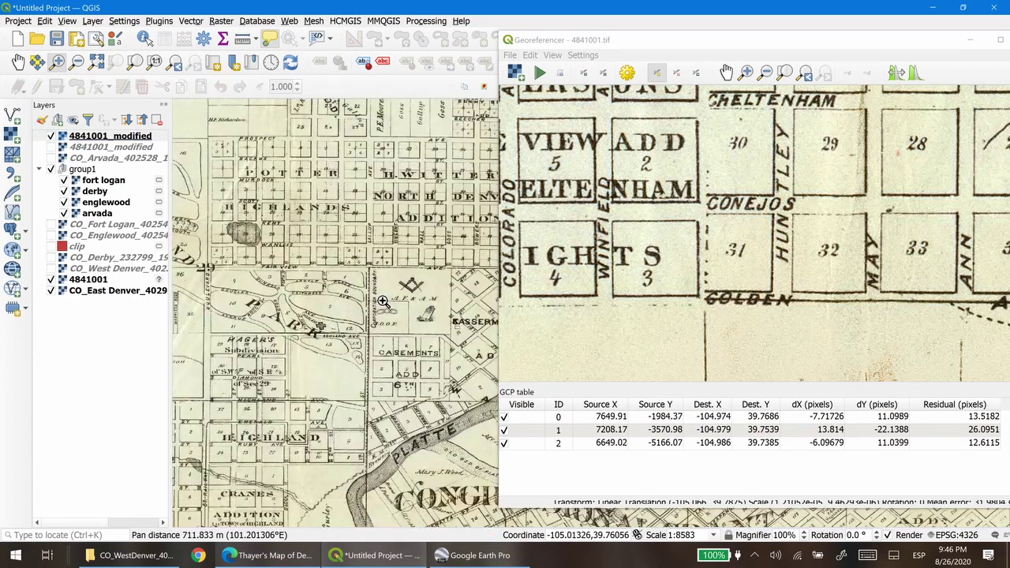
click(52, 138)
click(52, 137)
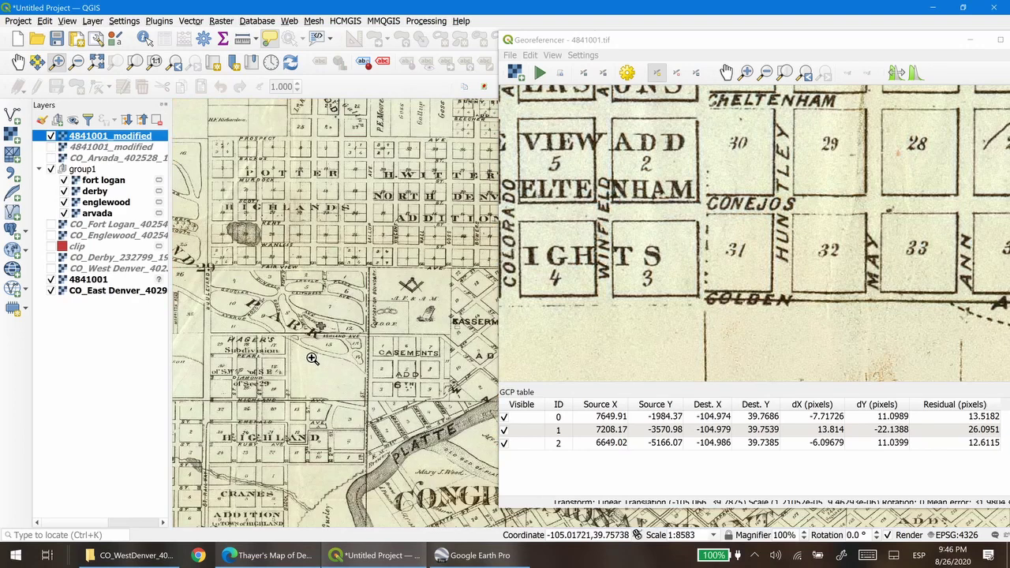
drag(322, 351, 484, 485)
scroll(426, 363, down, 1)
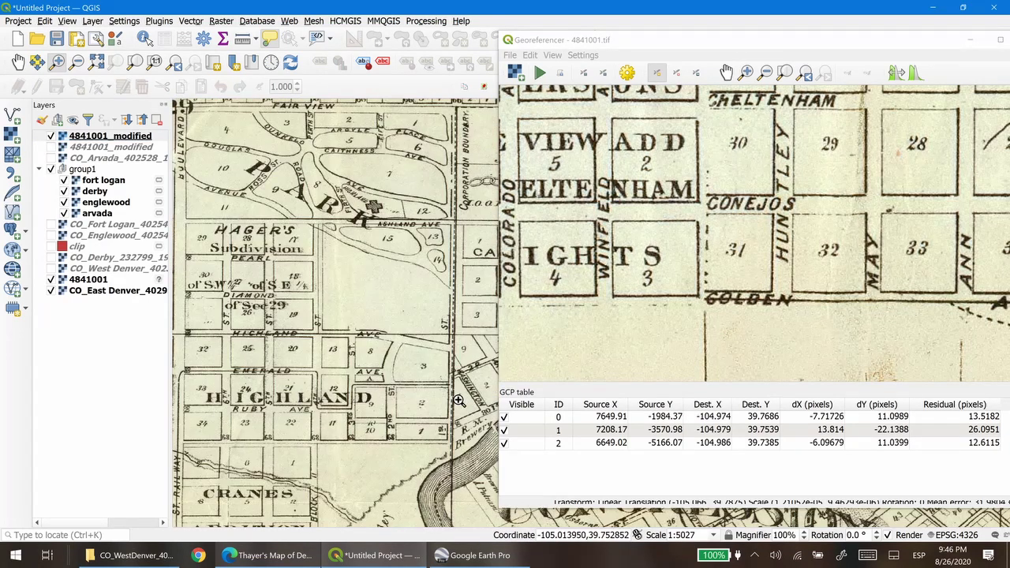
drag(378, 489, 374, 382)
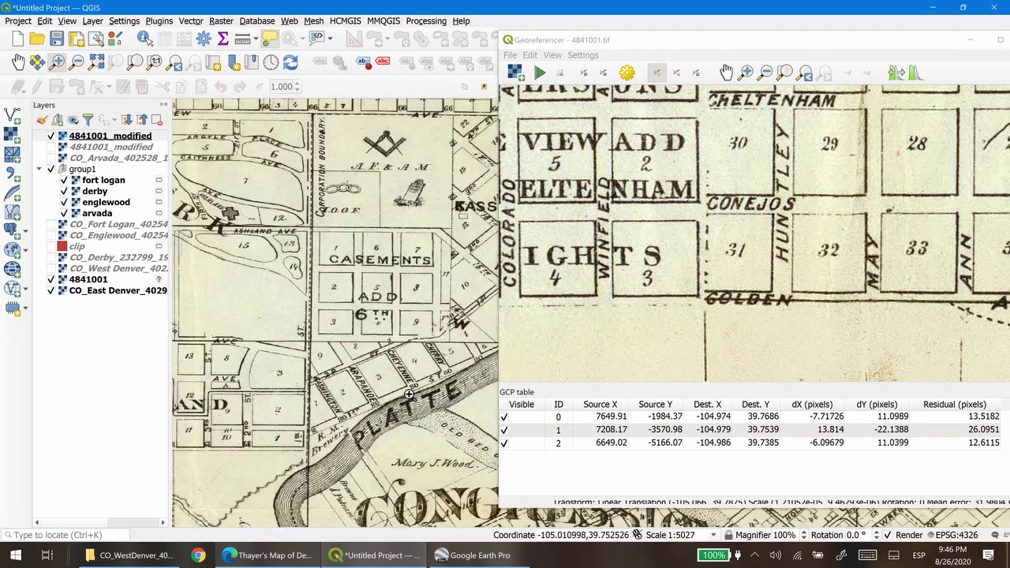
scroll(808, 258, down, 3)
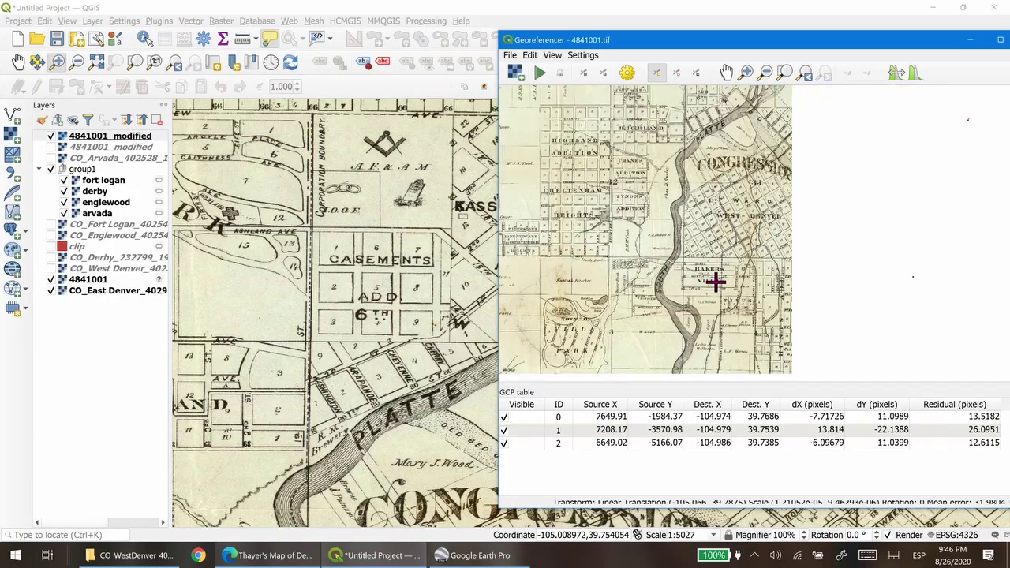
- Hide the overlay, add GCP 3 linking 4439.75, -3499.11 to -105.015, 39.7539, and rerun georeferencing
scroll(750, 229, down, 4)
scroll(706, 216, up, 6)
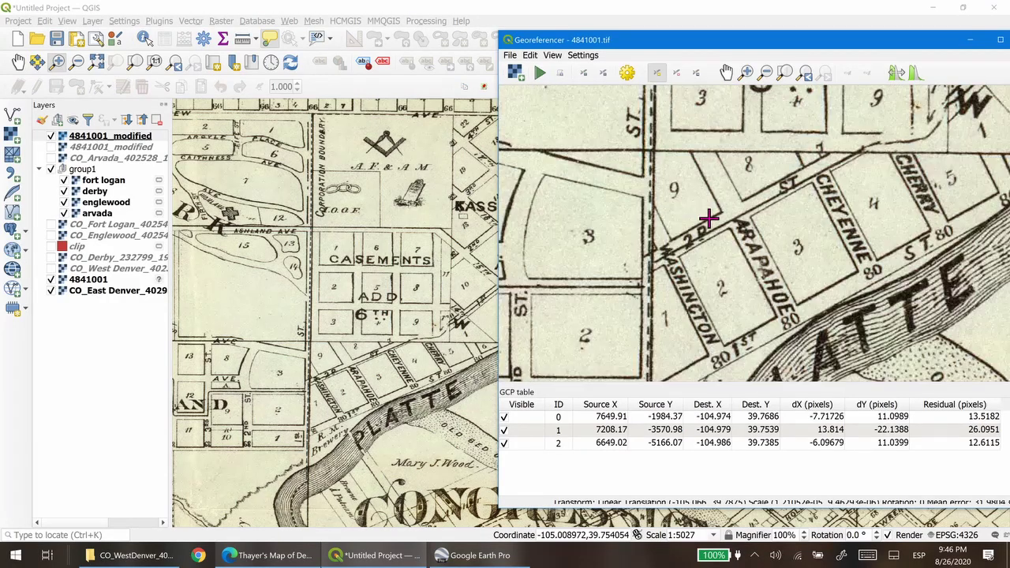
click(50, 138)
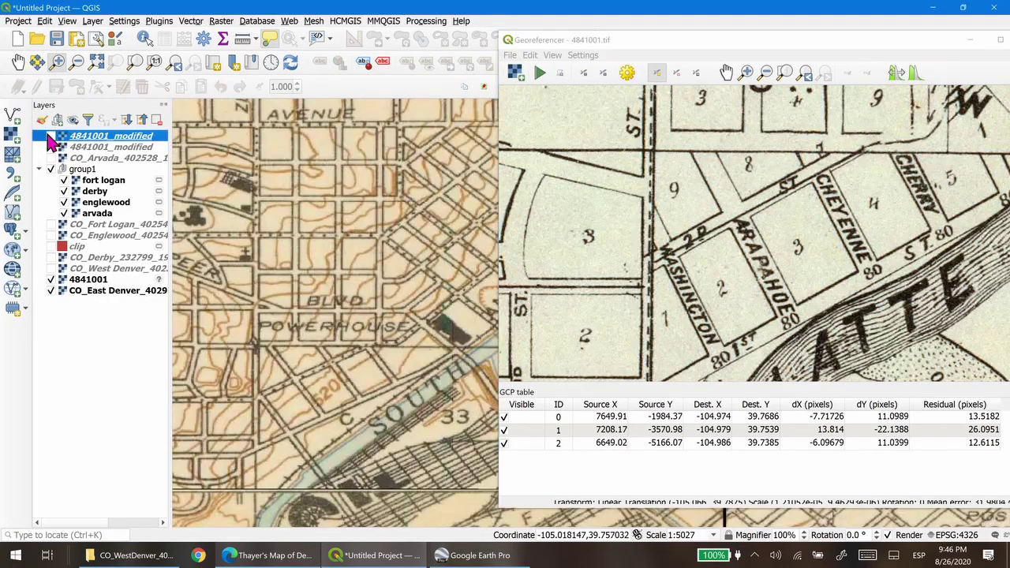
click(741, 200)
click(577, 259)
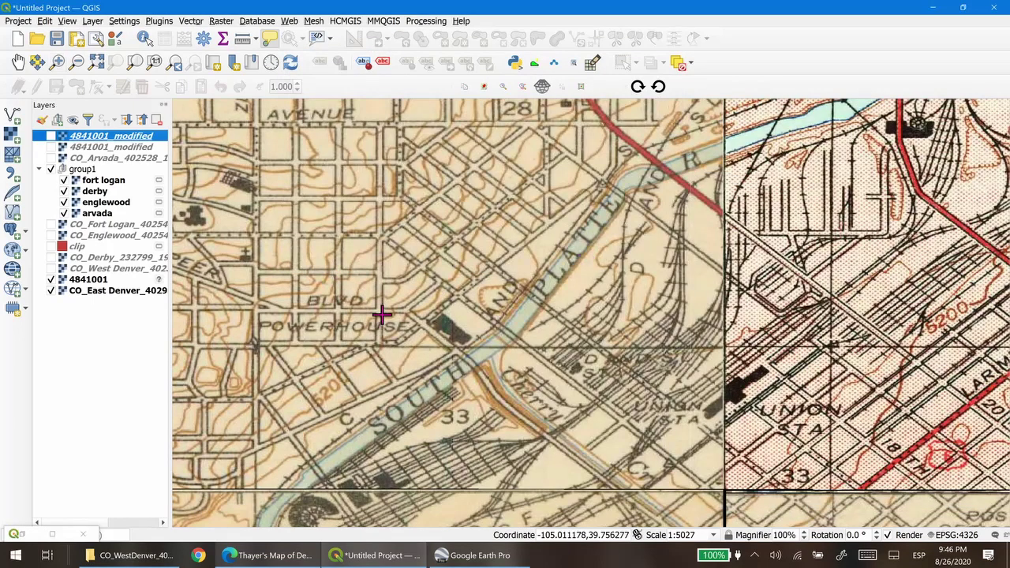
click(295, 375)
click(552, 258)
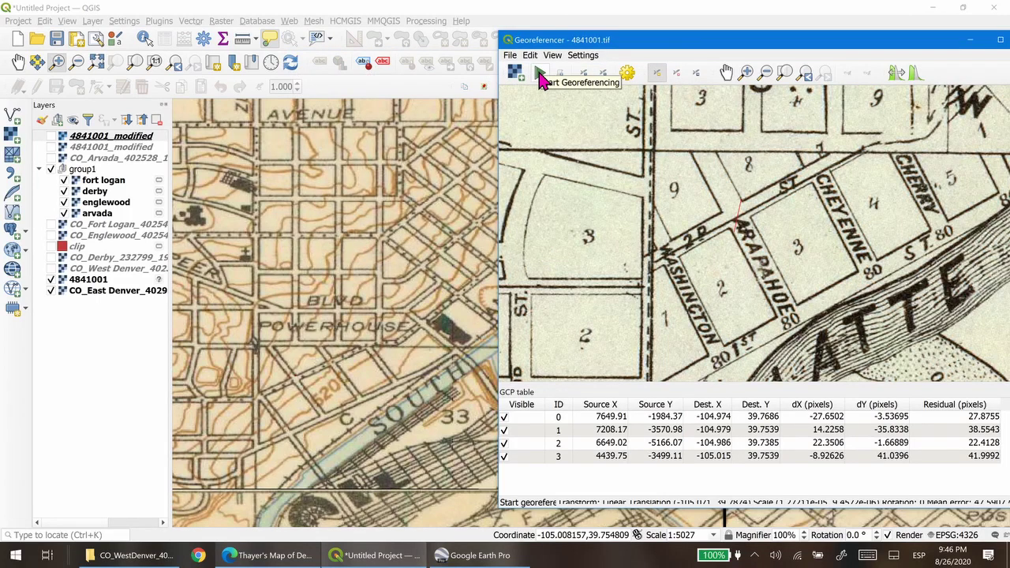
click(541, 74)
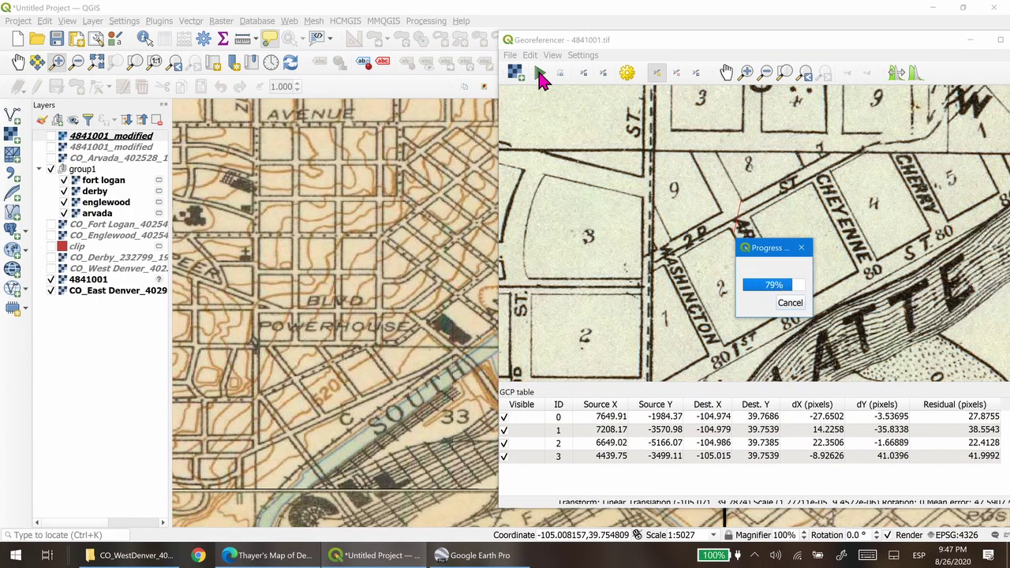
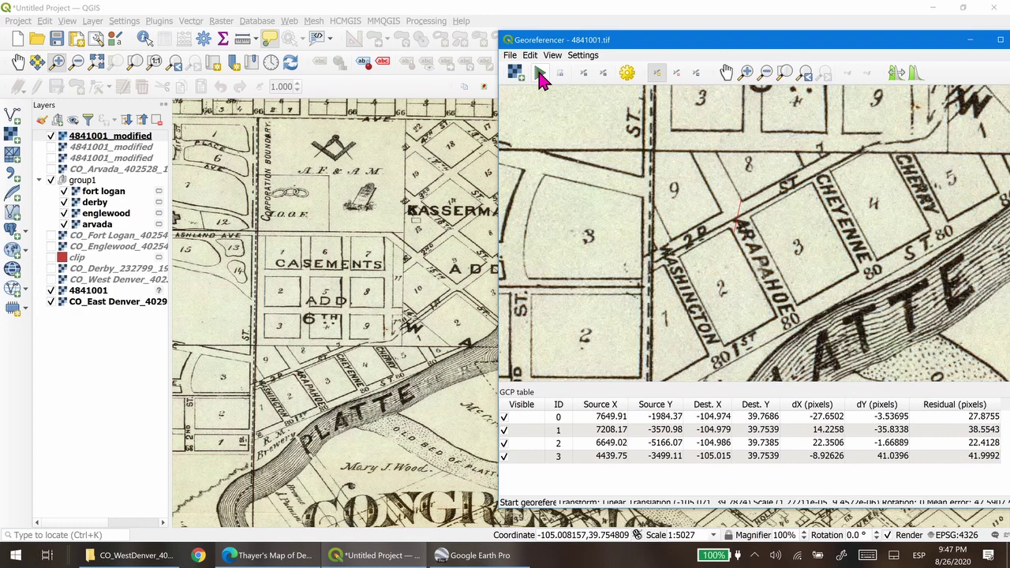
- Toggle the 4841001_modified overlay on and off to compare the old map with the topo map
click(52, 137)
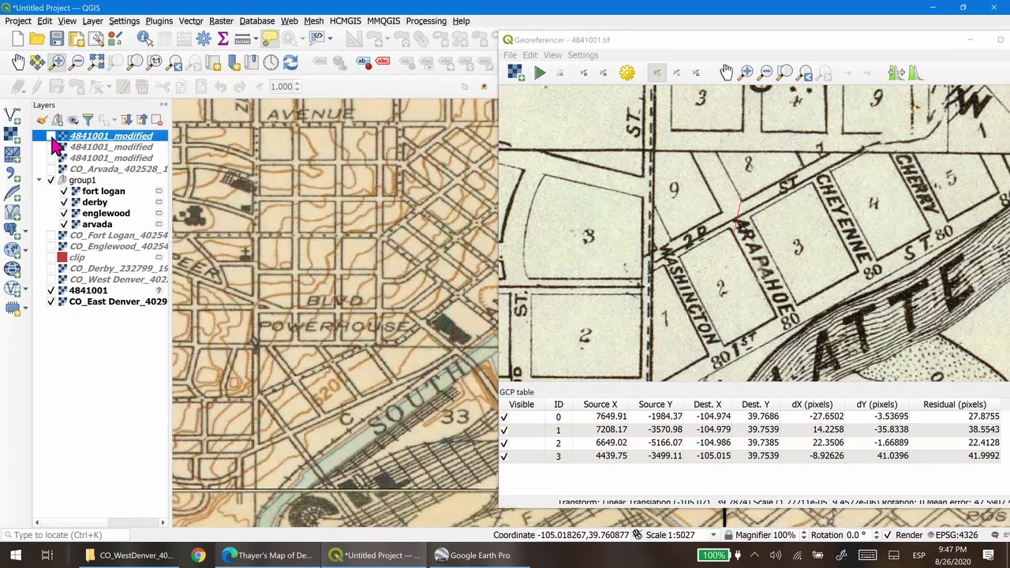
click(52, 137)
click(51, 136)
click(51, 136)
click(51, 136)
click(51, 136)
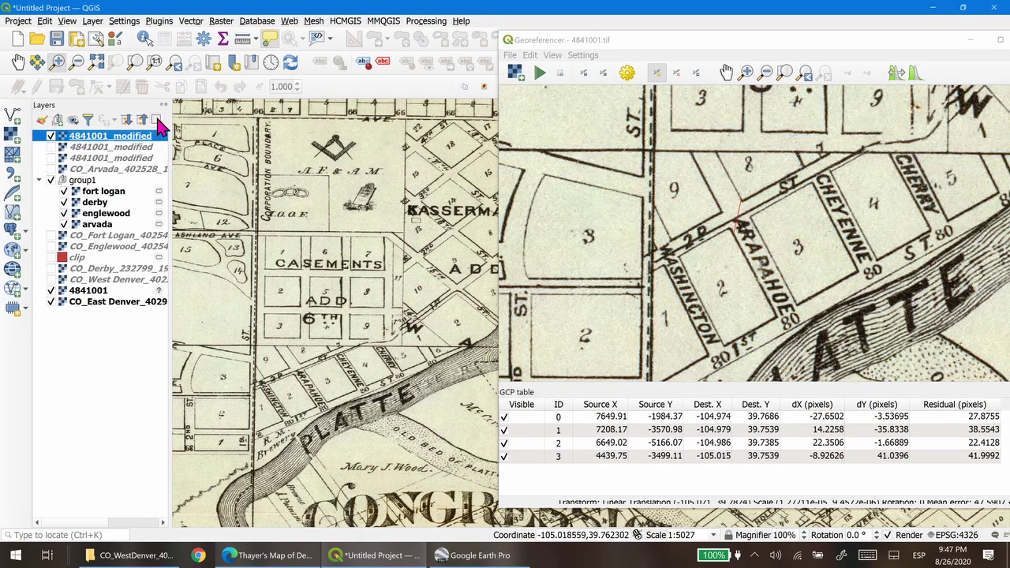
click(51, 137)
click(51, 136)
click(51, 137)
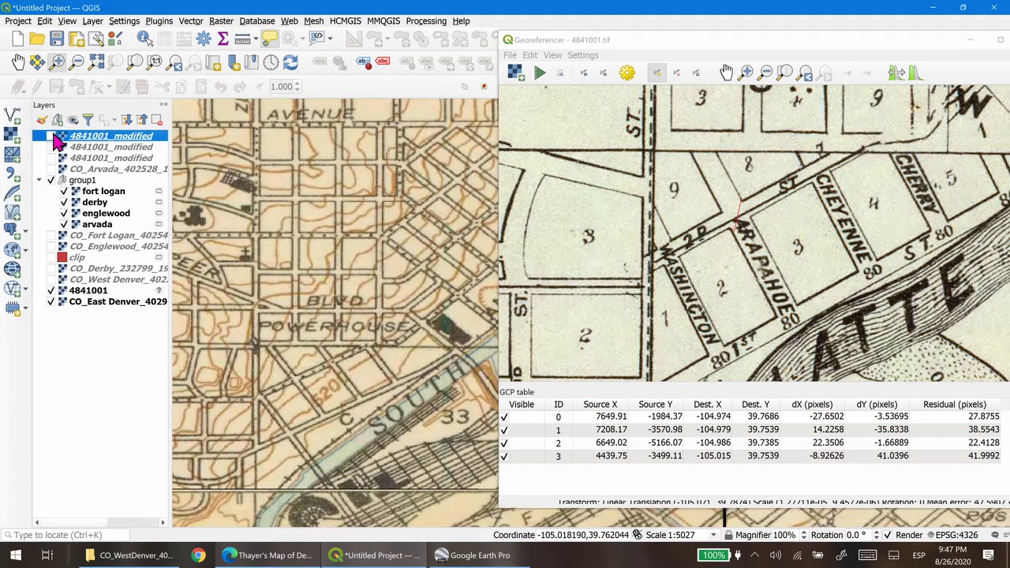
click(51, 137)
- Pan north and to other parts of the city, comparing the overlay against the topo map
drag(235, 226, 384, 319)
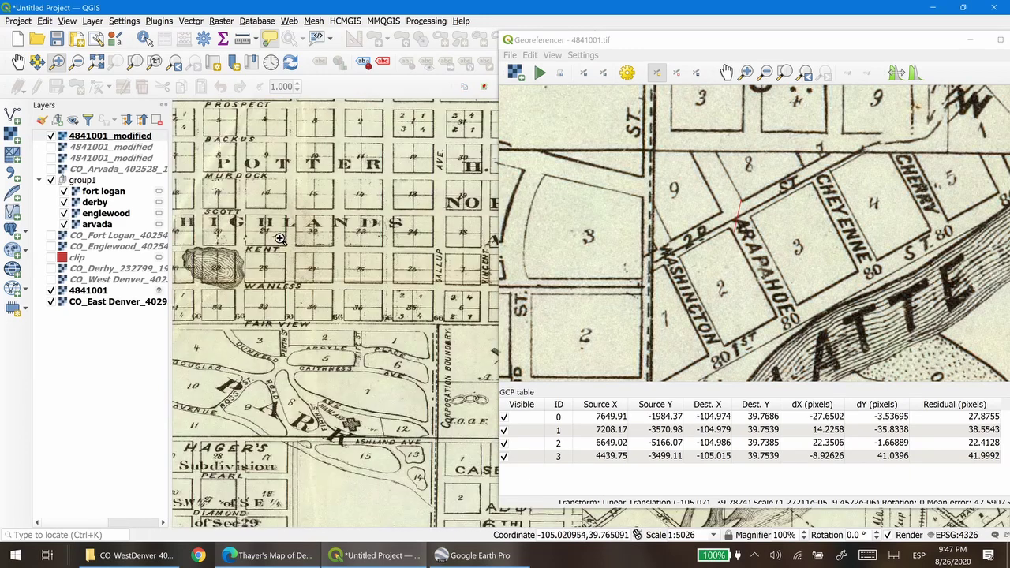
click(55, 137)
click(52, 137)
click(53, 137)
click(52, 137)
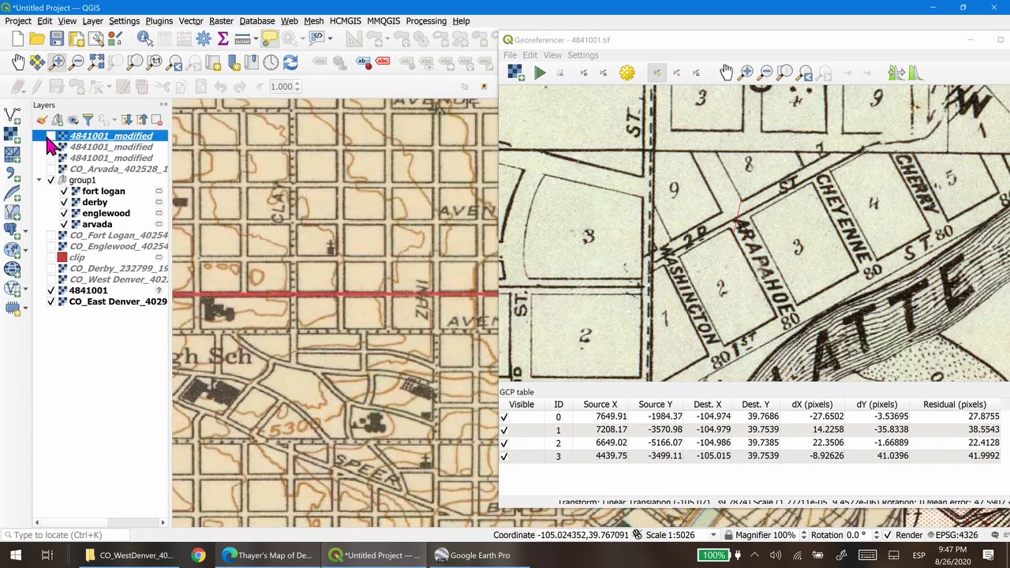
click(52, 137)
click(52, 137)
drag(245, 458, 426, 369)
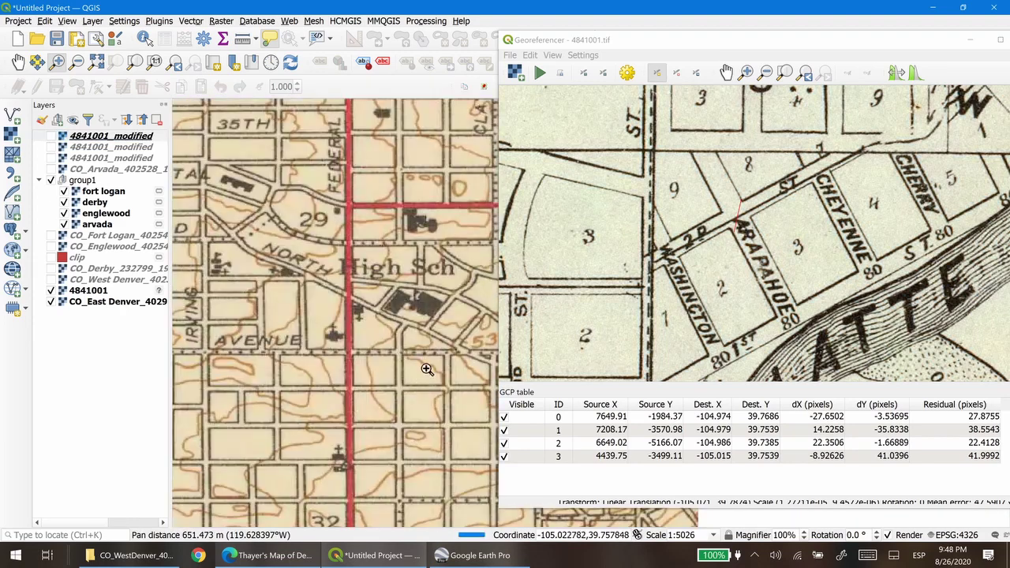
click(52, 136)
click(52, 136)
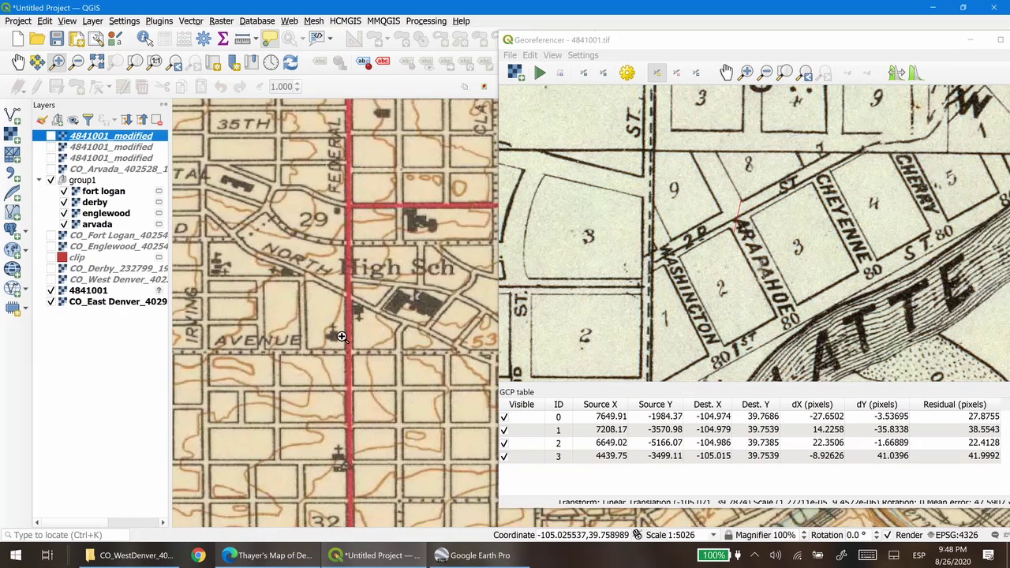
key(space)
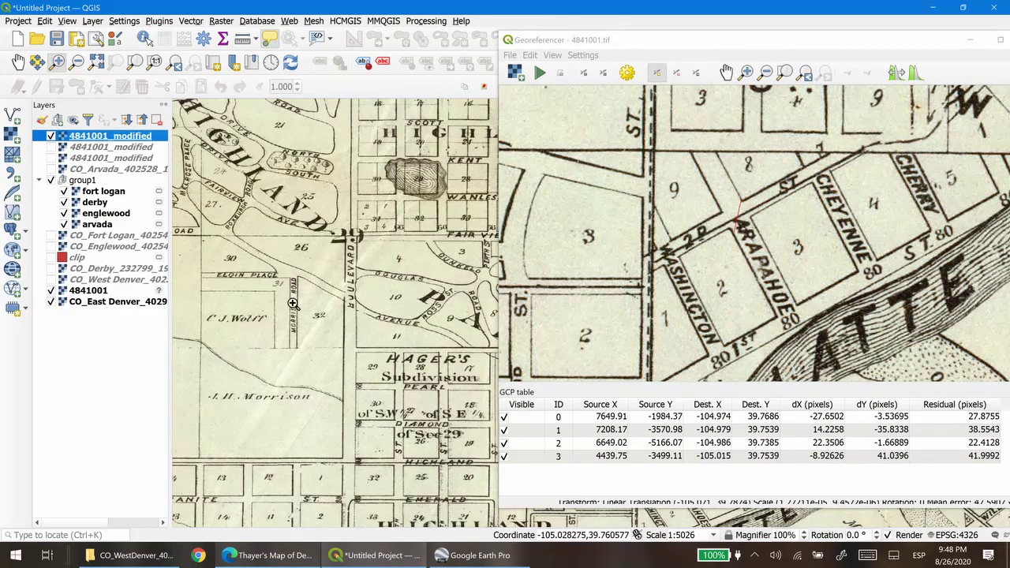
- Add a control point at lot 29's corner, matched to its street corner on the topo map
scroll(803, 245, down, 5)
scroll(721, 275, up, 5)
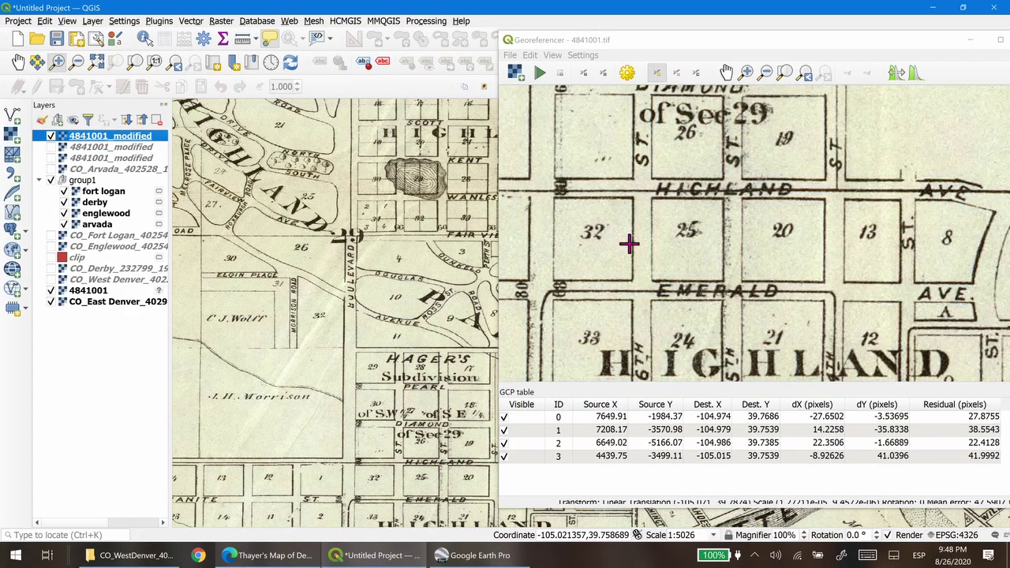
scroll(612, 271, down, 5)
click(689, 298)
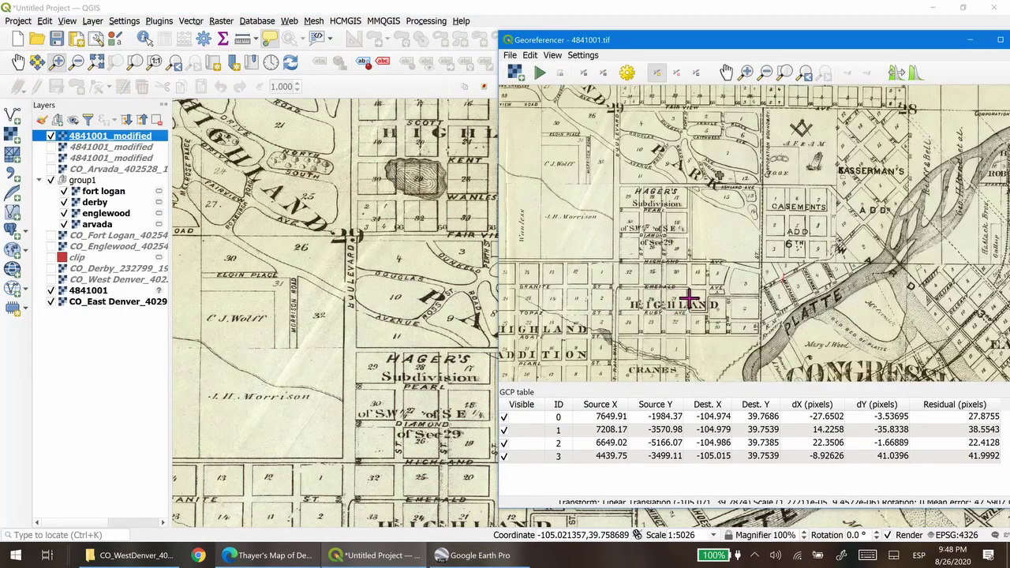
scroll(717, 275, up, 3)
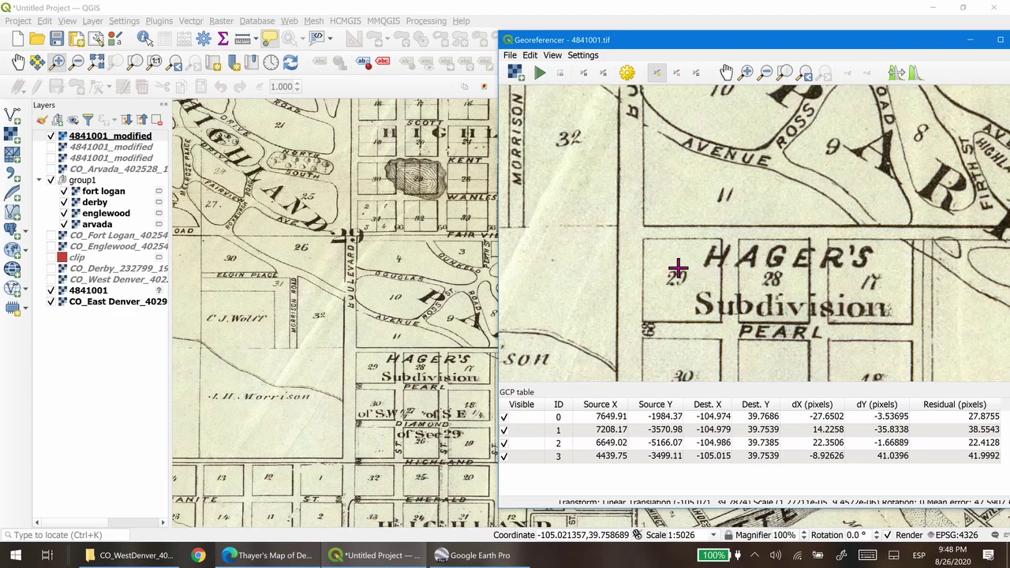
scroll(678, 268, up, 2)
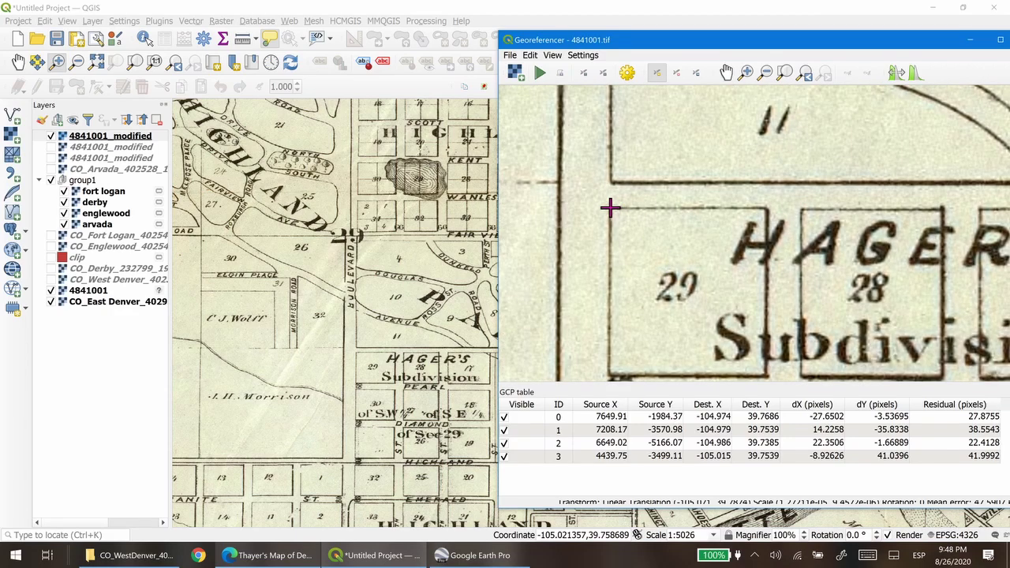
click(610, 208)
click(584, 263)
click(51, 135)
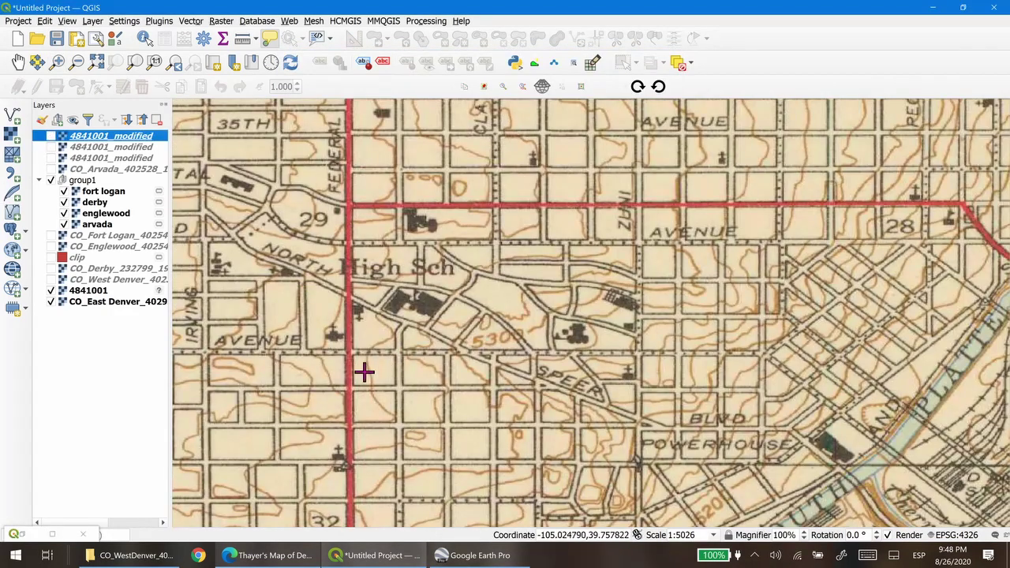
scroll(364, 373, up, 1)
click(350, 344)
click(551, 260)
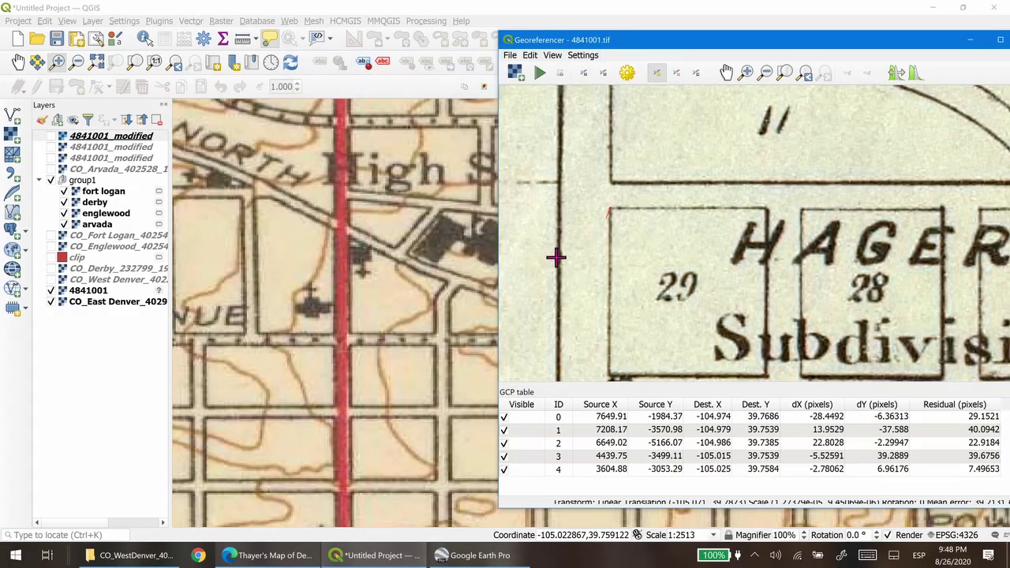
- Zoom the main map to about 1:3871 on Cottage Hill and move the Georeferencer aside
scroll(378, 315, down, 3)
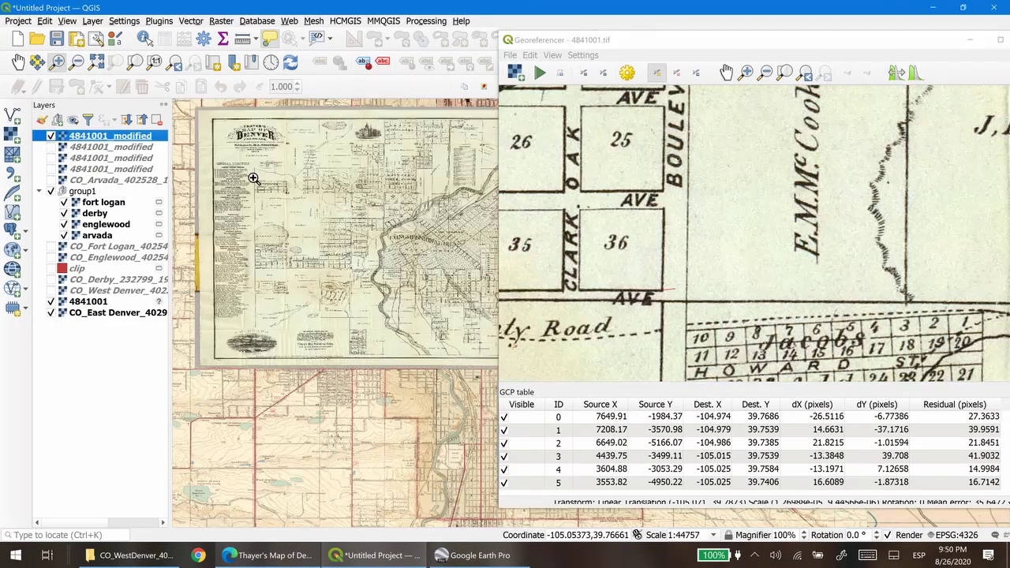
drag(240, 165, 318, 213)
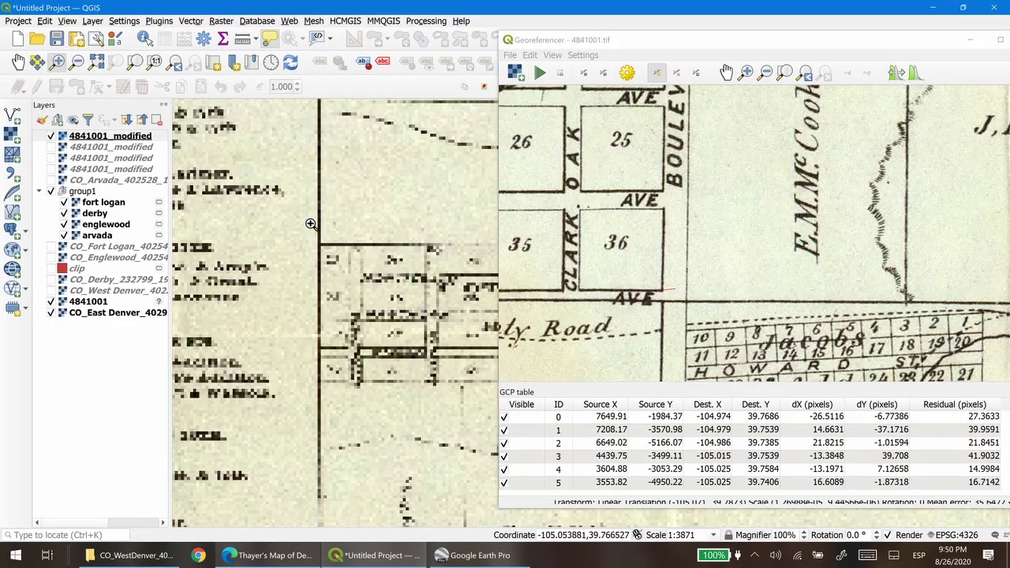
drag(411, 296, 296, 273)
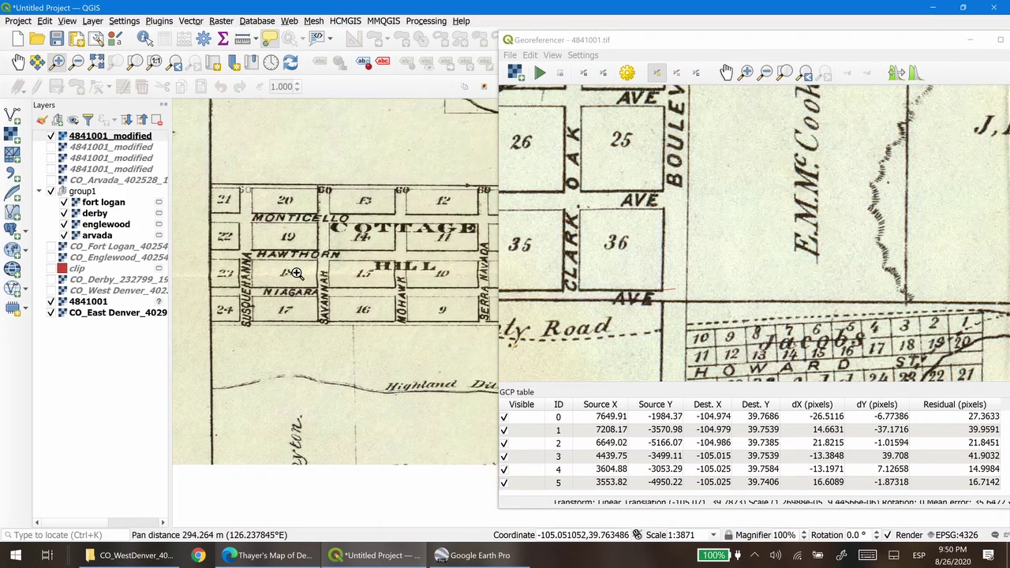
click(685, 44)
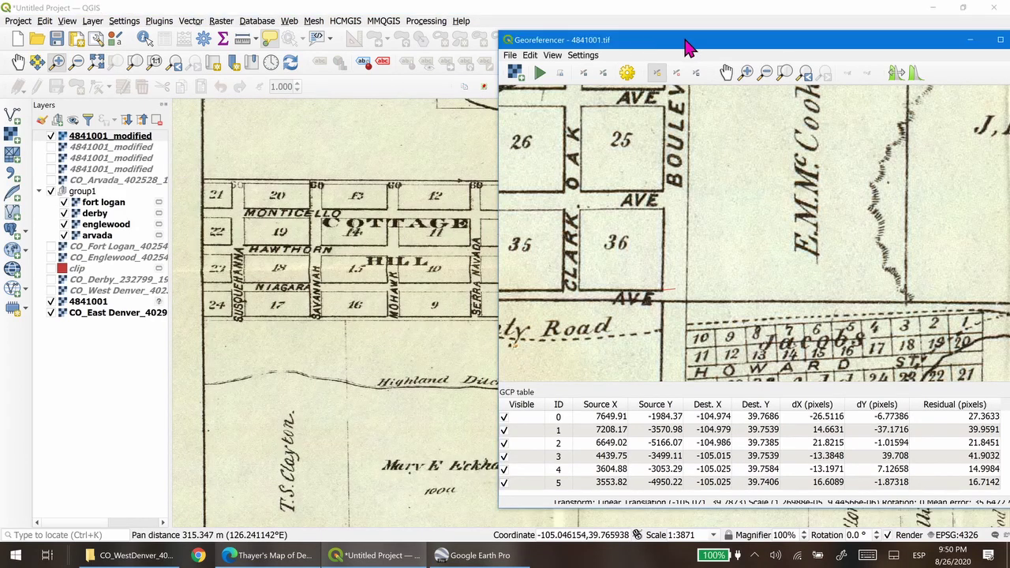
drag(687, 47, 833, 53)
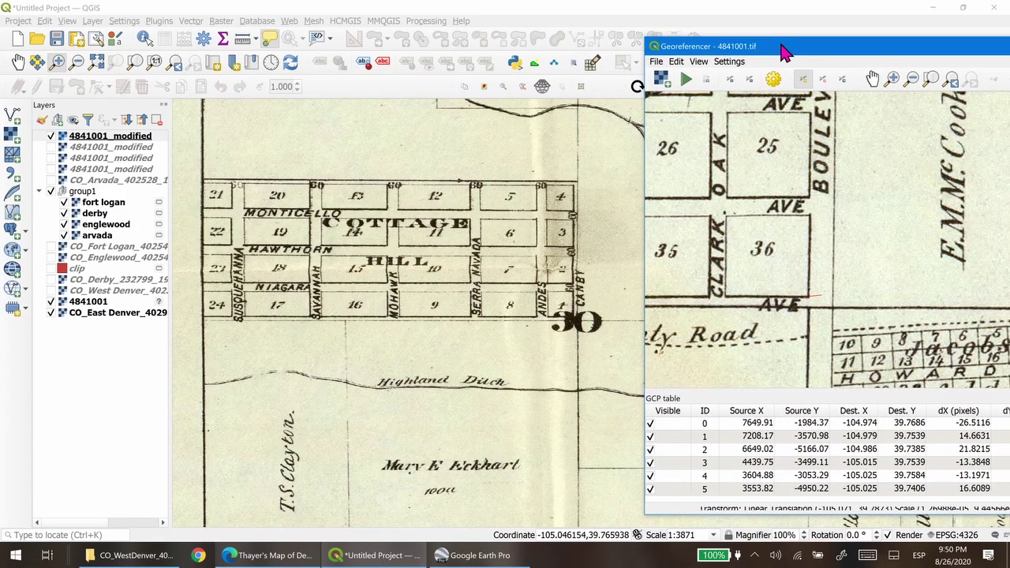
click(52, 137)
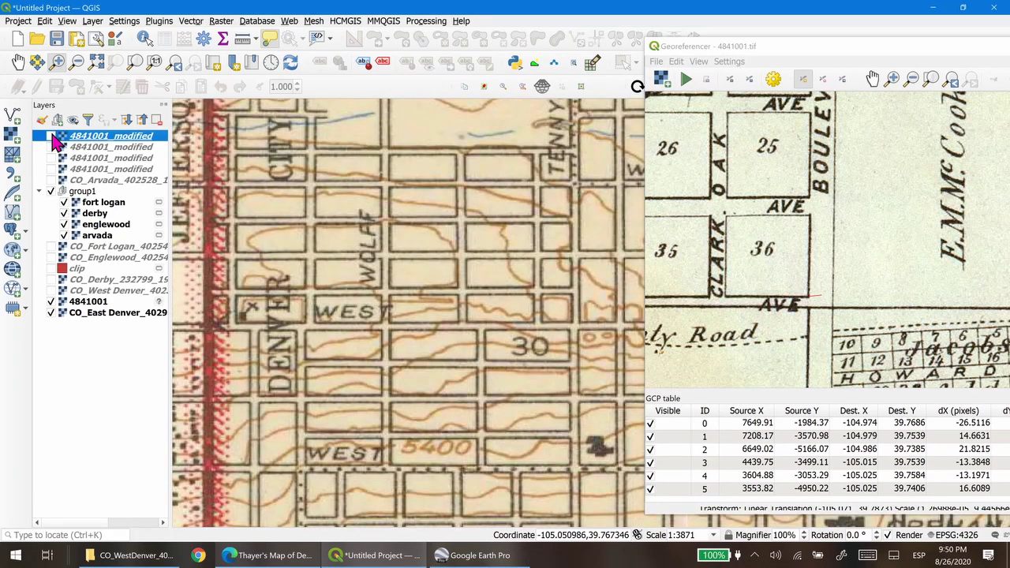
click(53, 137)
click(52, 137)
click(52, 137)
click(52, 137)
click(53, 137)
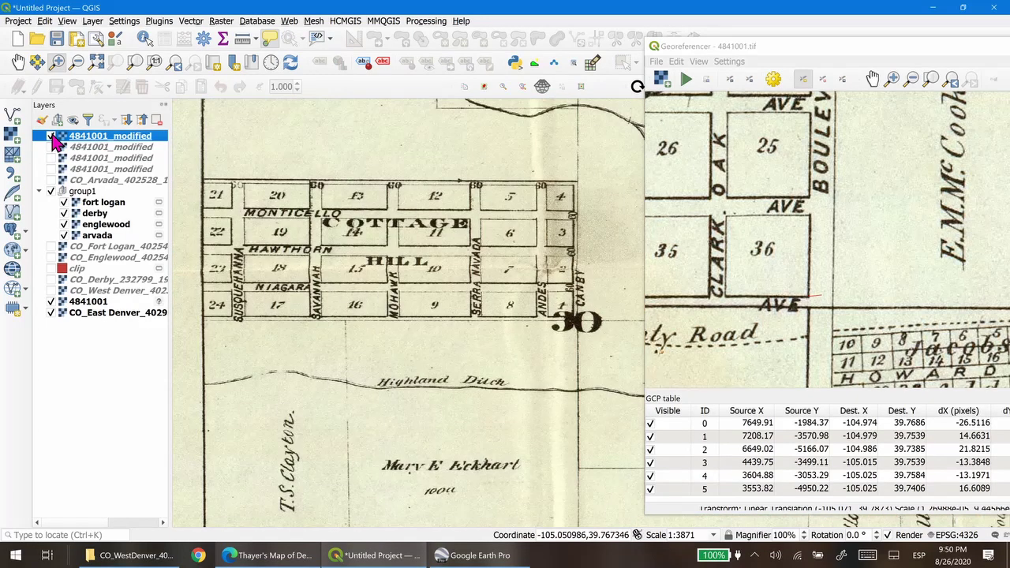
click(52, 137)
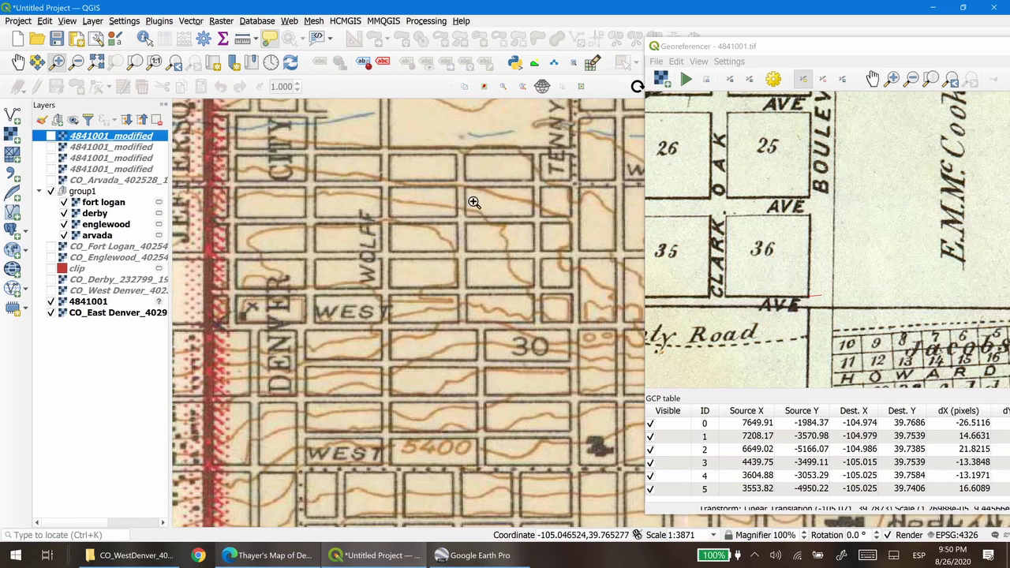
click(52, 137)
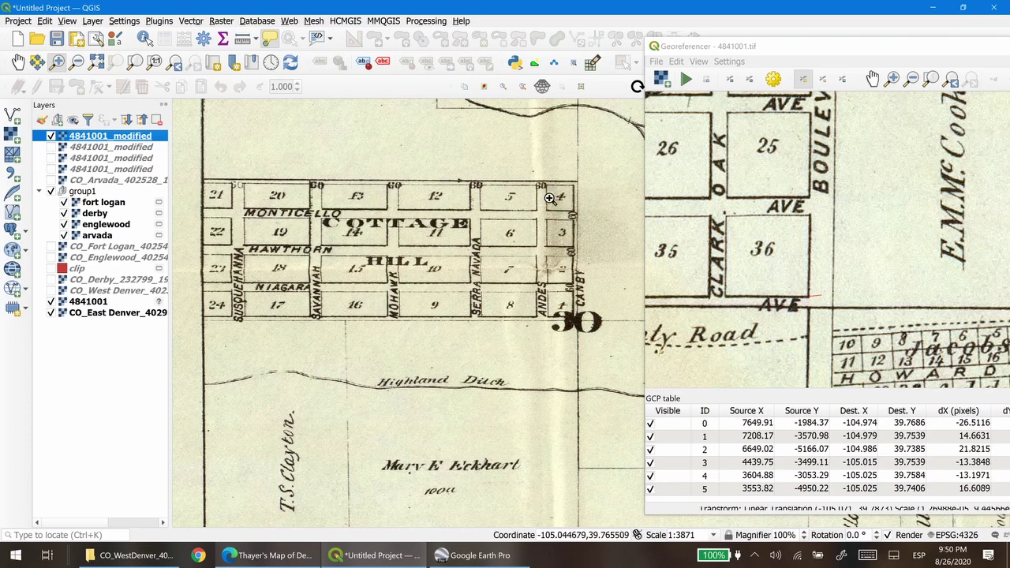
click(51, 137)
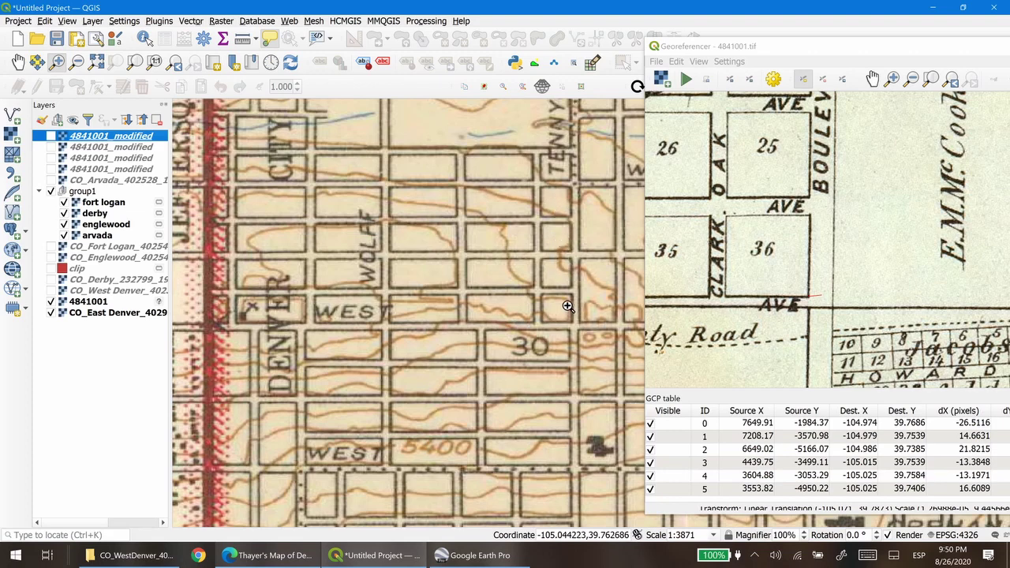
click(51, 136)
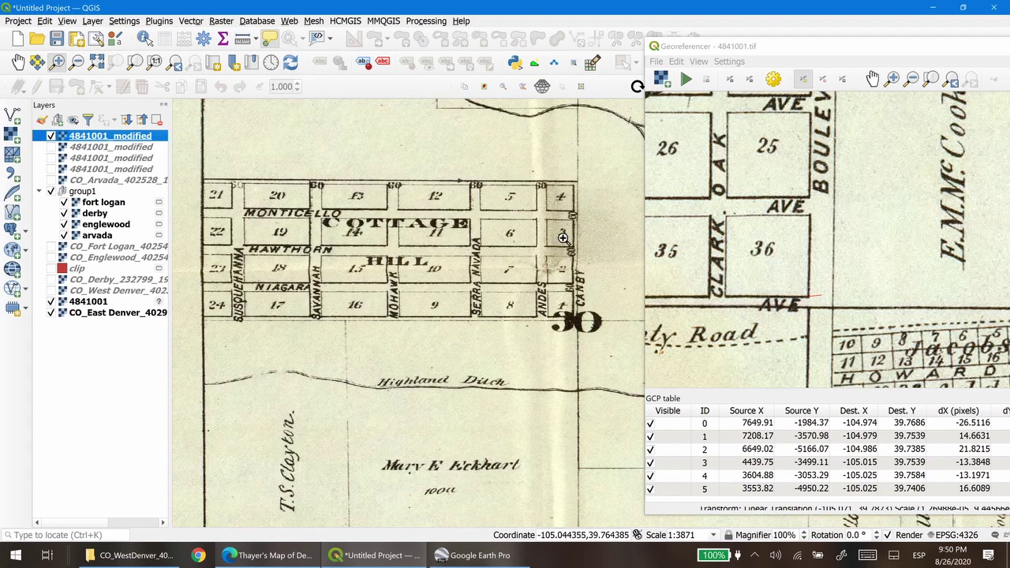
click(51, 136)
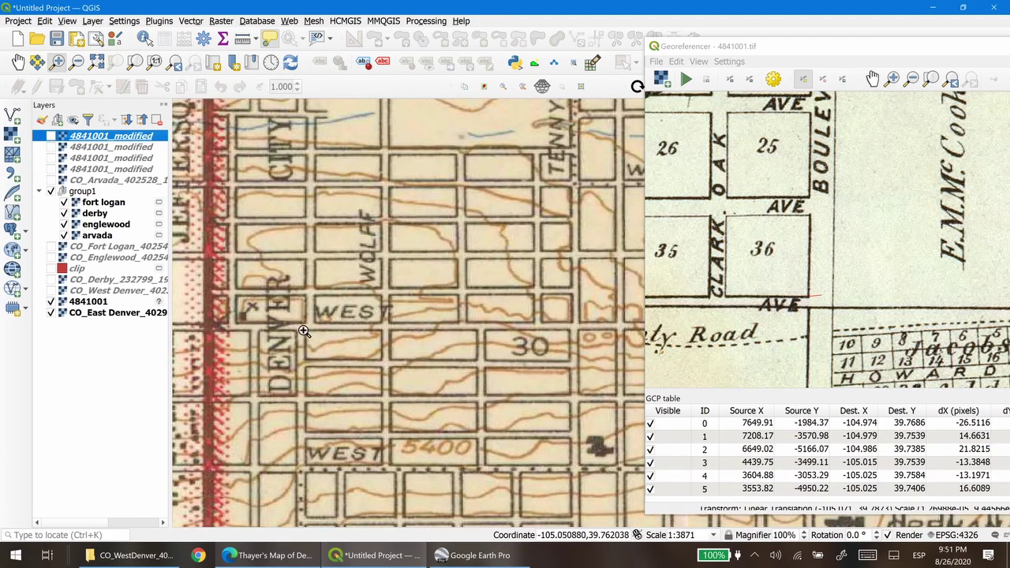
click(50, 137)
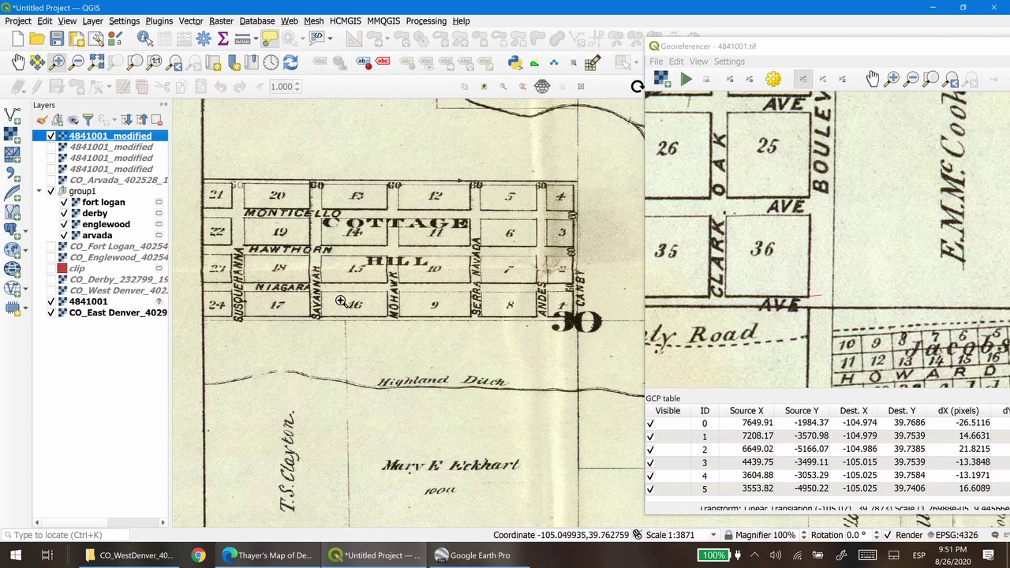
- Add control point 6 at lot 17's Susquehanna–Niagara corner, matched to the same corner on the topo map
scroll(722, 276, down, 5)
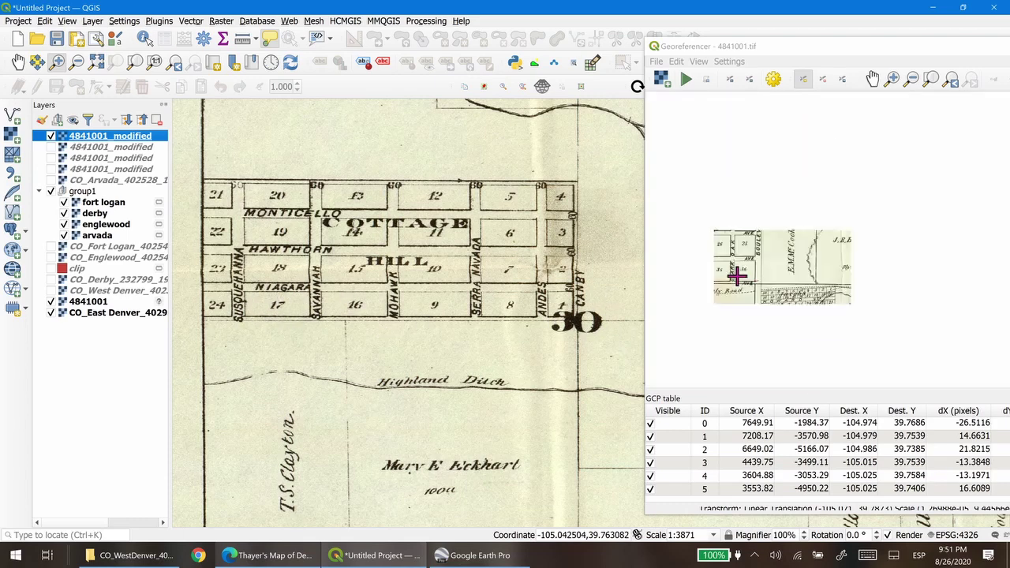
scroll(713, 202, up, 5)
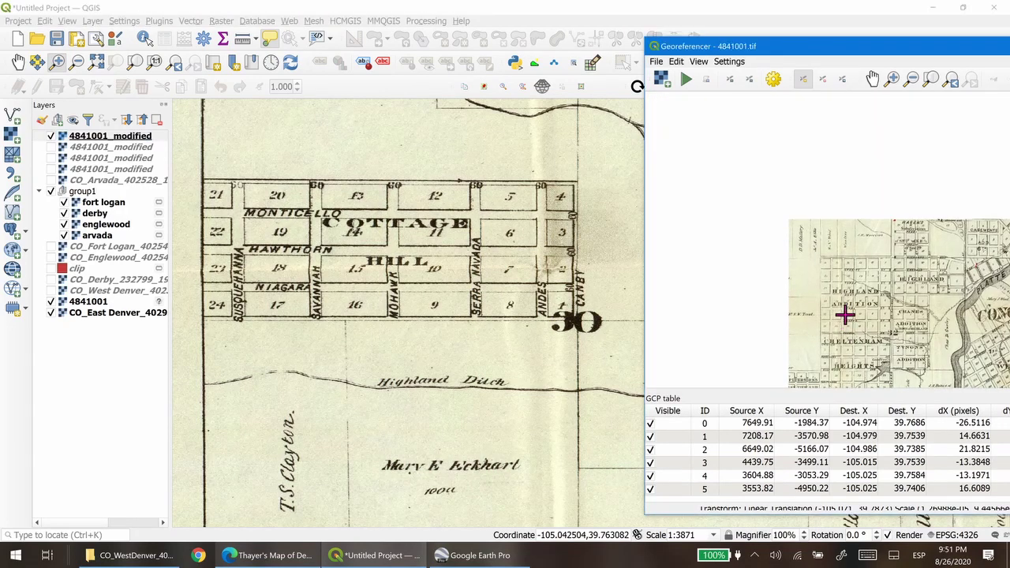
scroll(722, 208, up, 3)
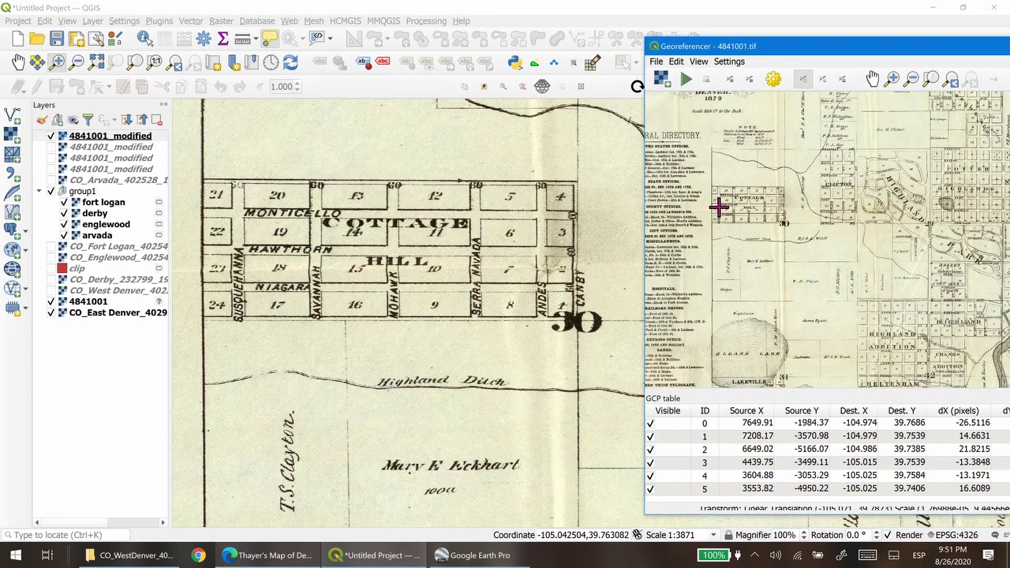
scroll(698, 270, up, 2)
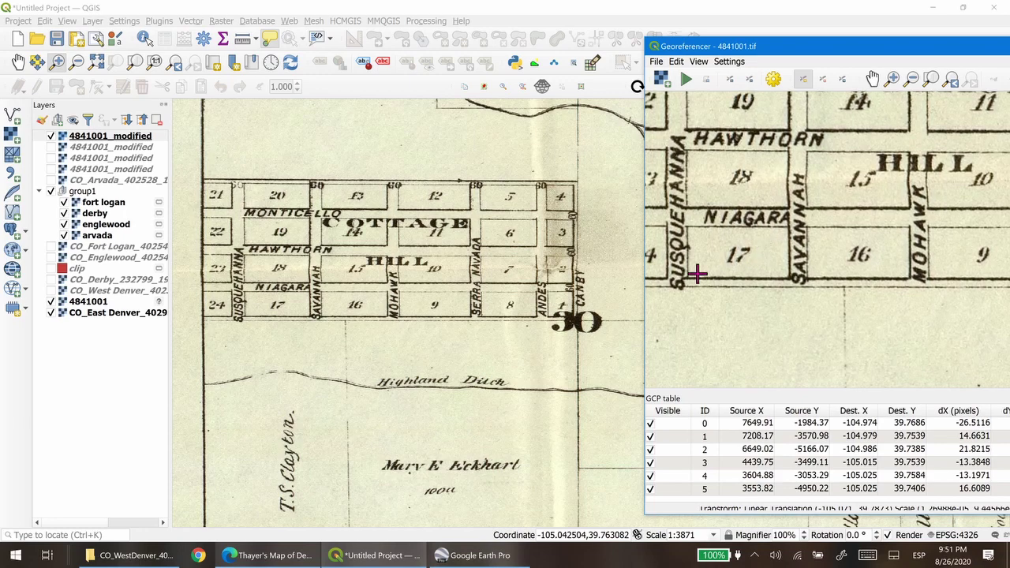
scroll(675, 285, up, 2)
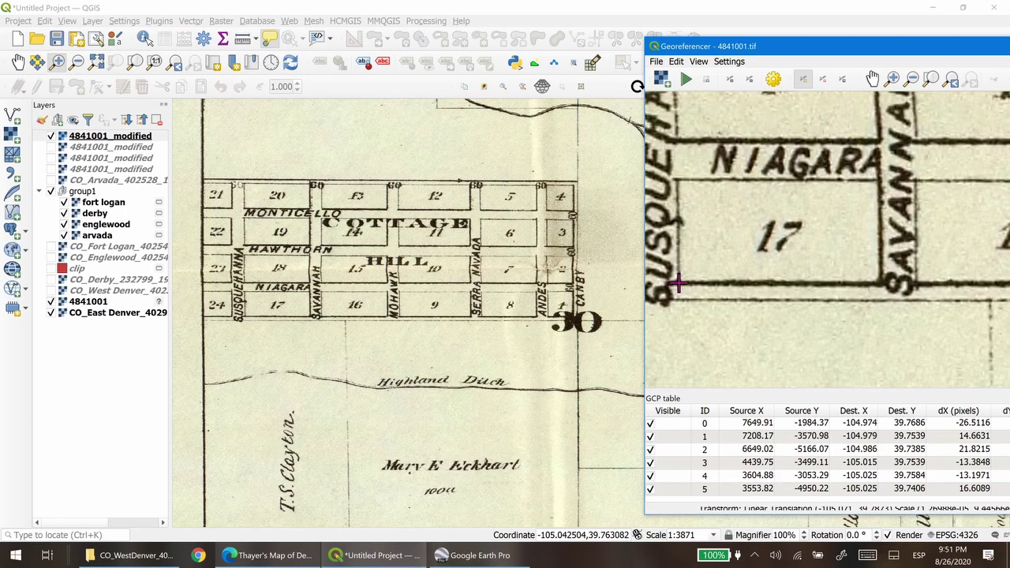
click(678, 282)
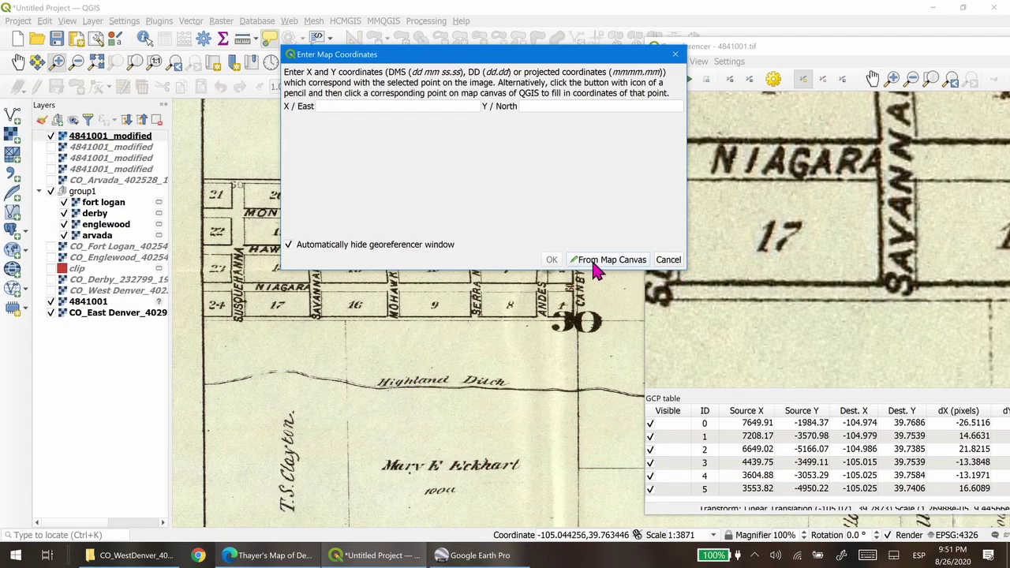
click(596, 263)
click(50, 136)
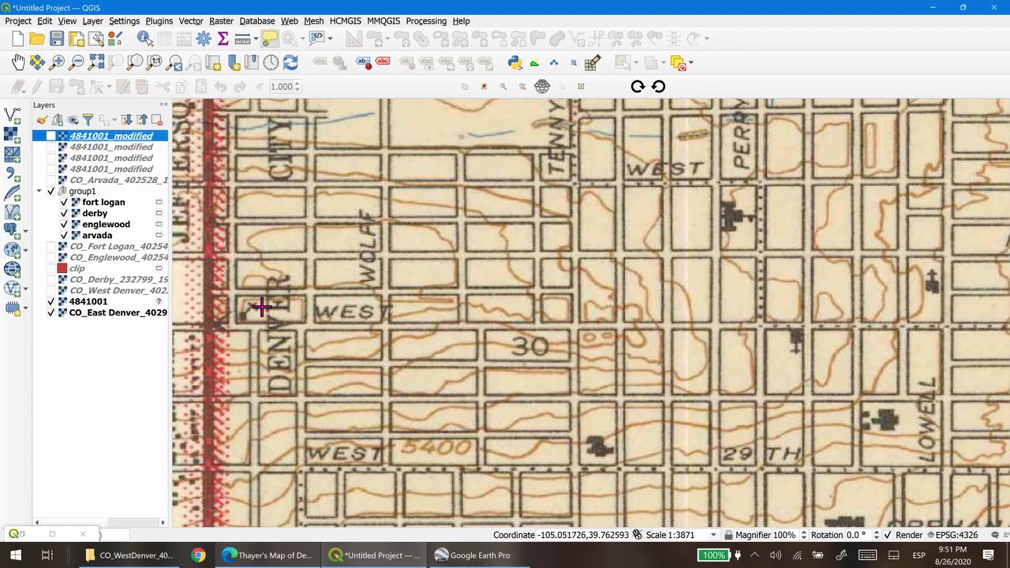
click(51, 136)
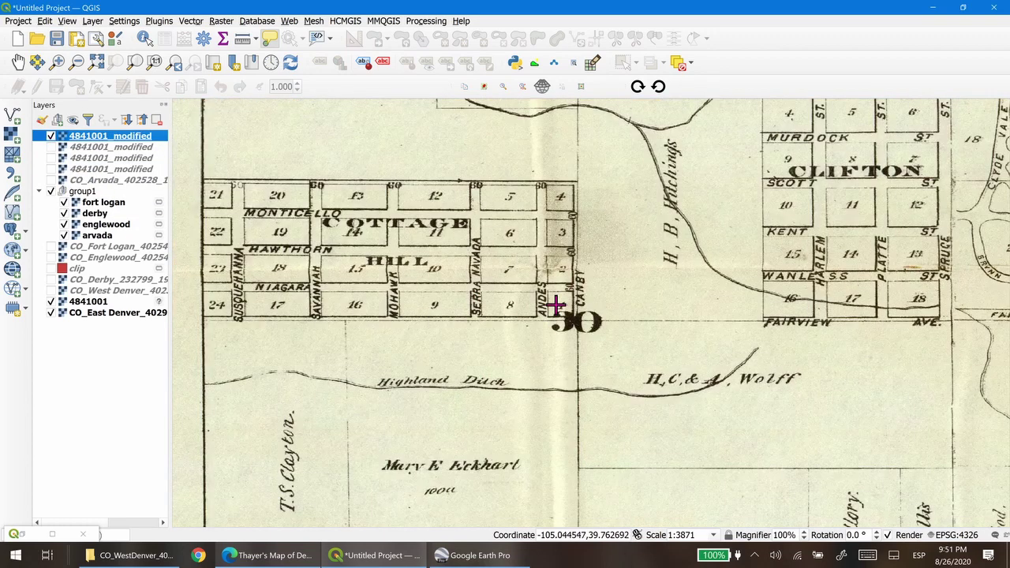
click(52, 136)
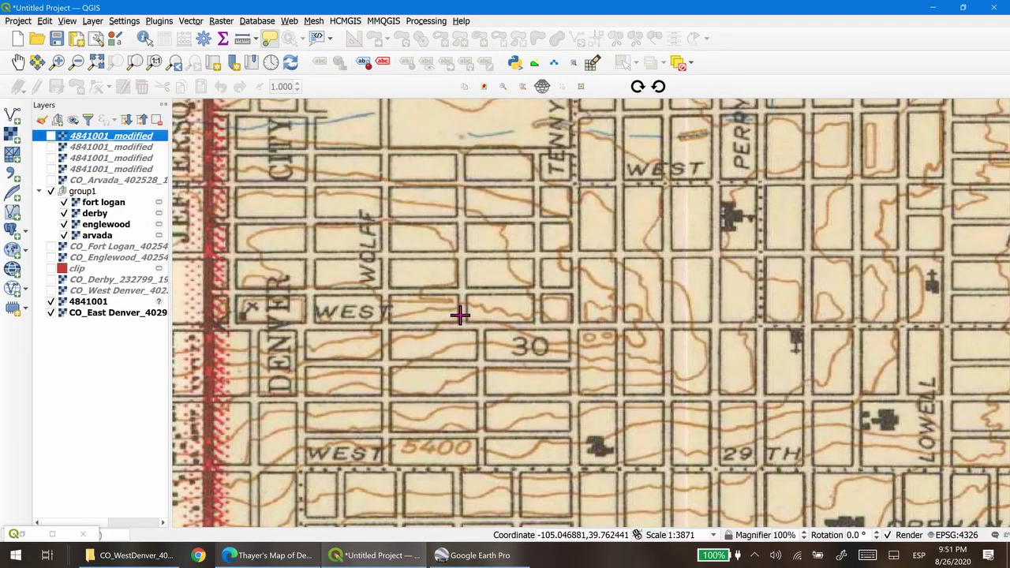
click(236, 322)
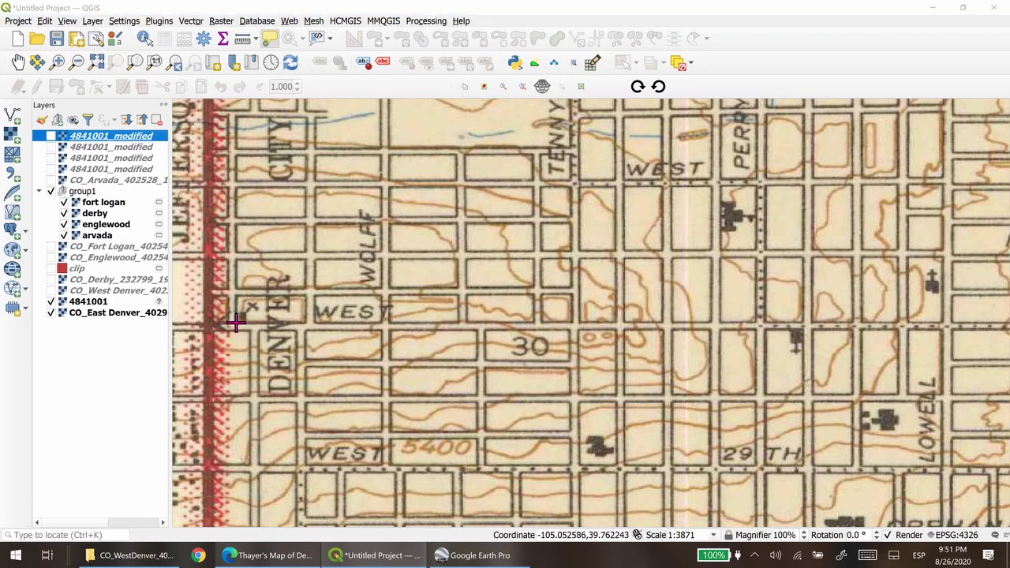
click(552, 262)
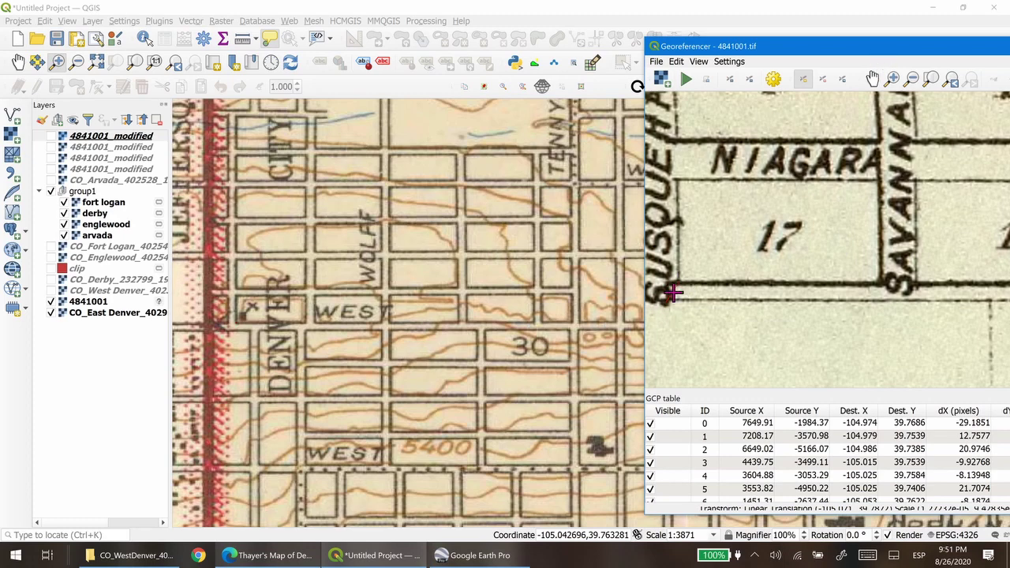
drag(856, 46, 543, 40)
- Switch the transformation type to Polynomial 1 and rerun georeferencing of 4841001.tif
scroll(874, 431, down, 1)
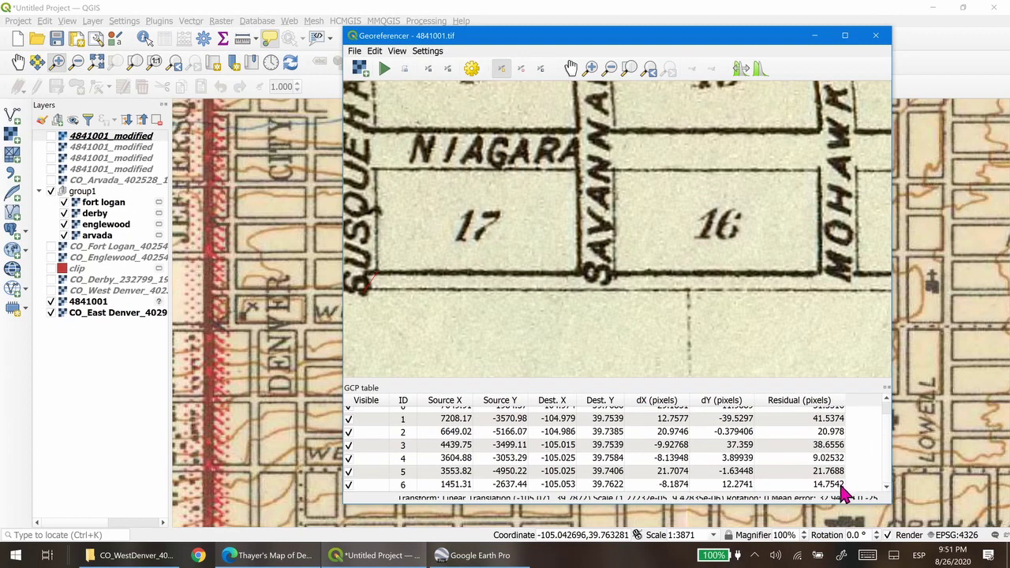
scroll(887, 446, up, 1)
scroll(887, 439, down, 1)
scroll(888, 466, up, 1)
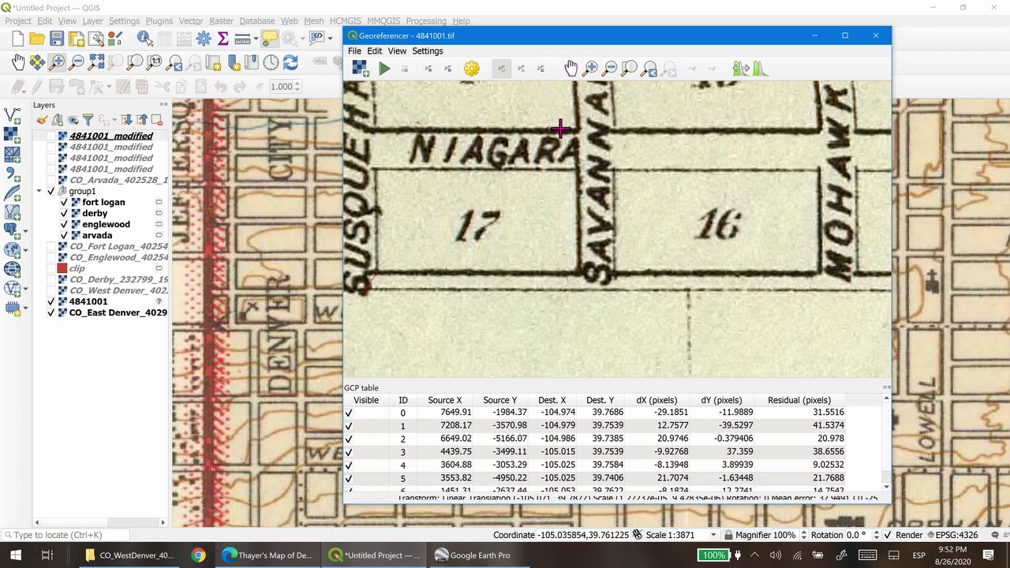
click(473, 69)
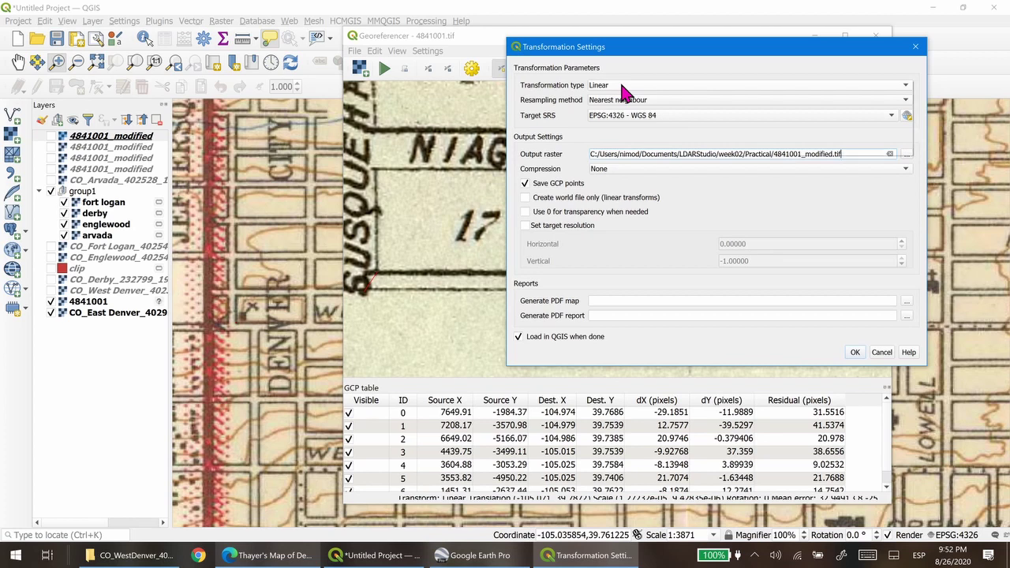
click(623, 86)
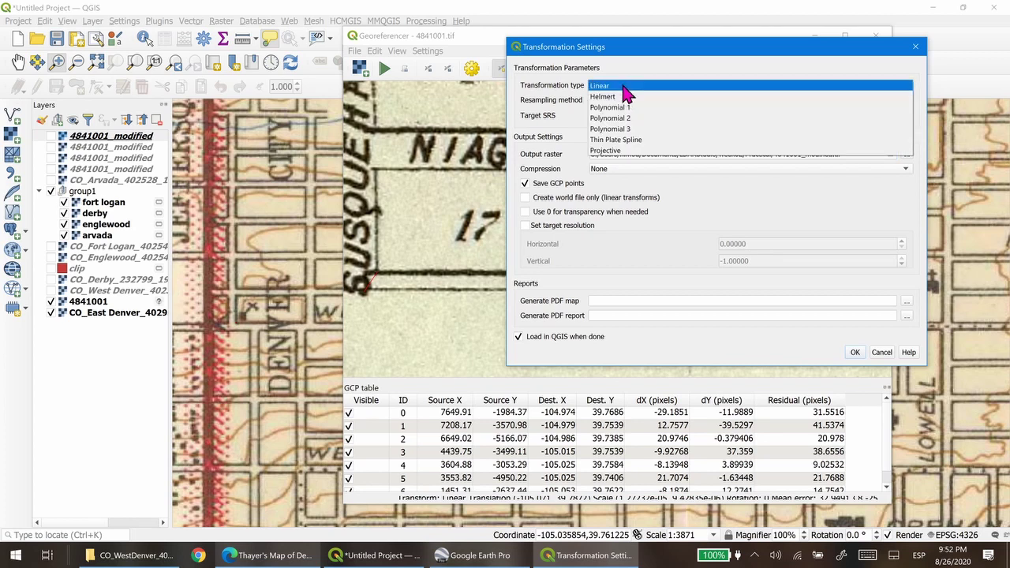
click(632, 107)
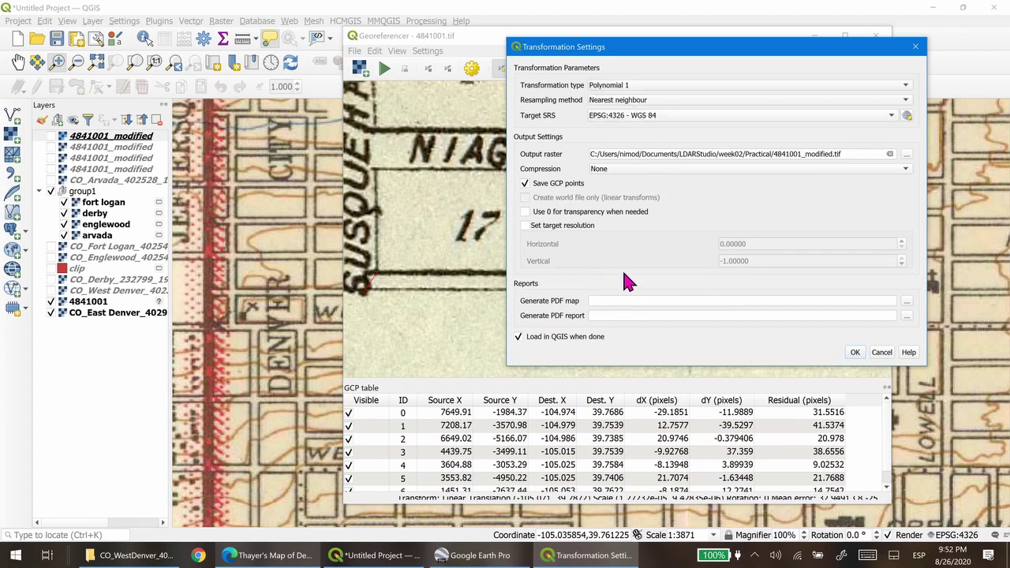
click(856, 354)
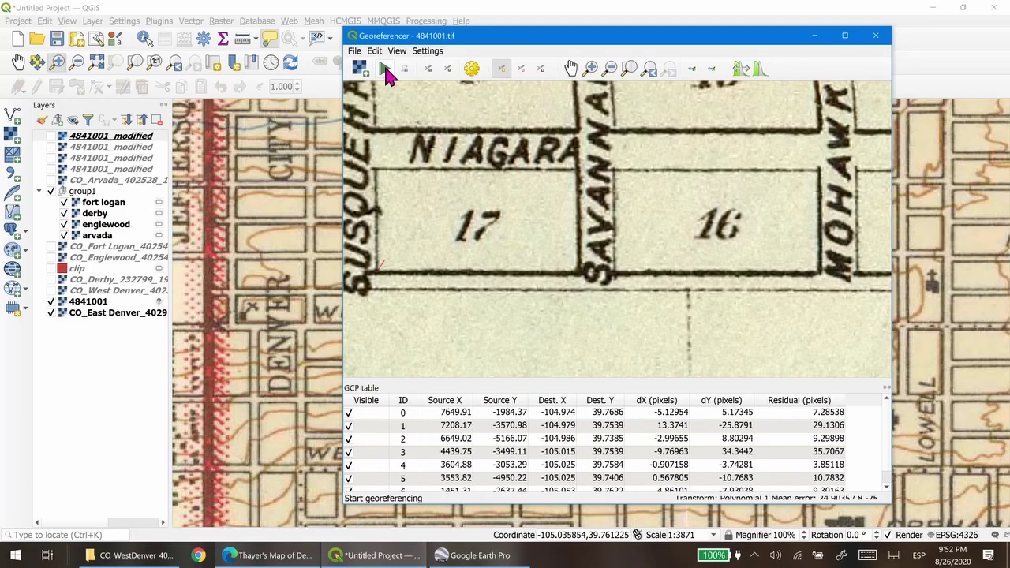
click(385, 71)
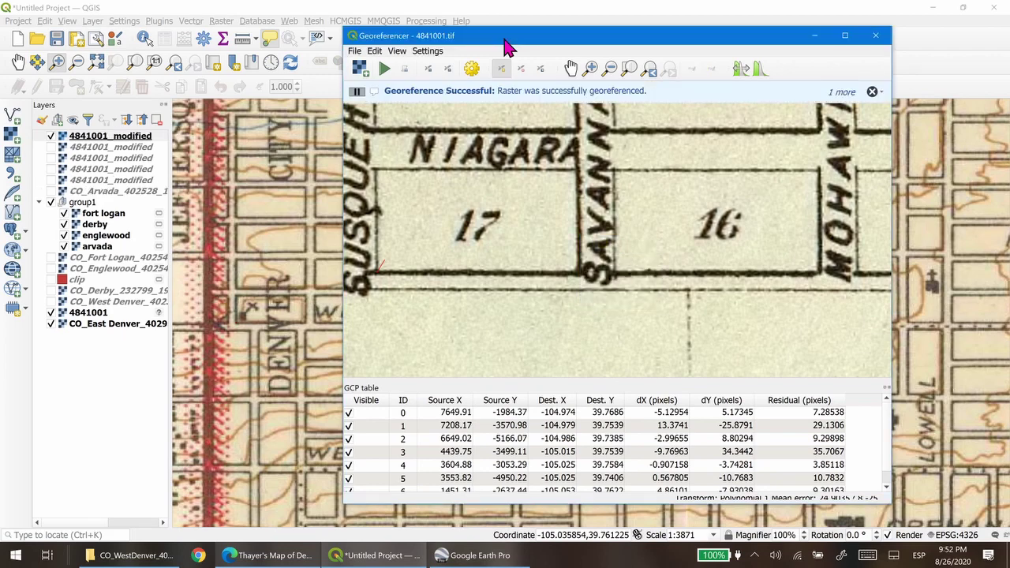
- Zoom to the 4841001_modified layer's extent, then zoom out and pan to see the whole overlay
drag(476, 44, 772, 127)
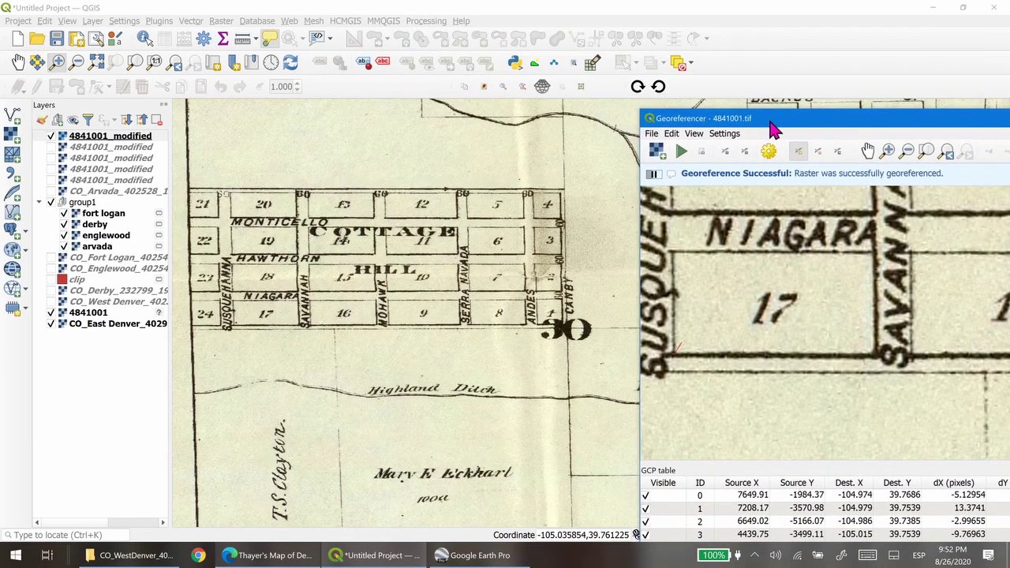
right_click(109, 137)
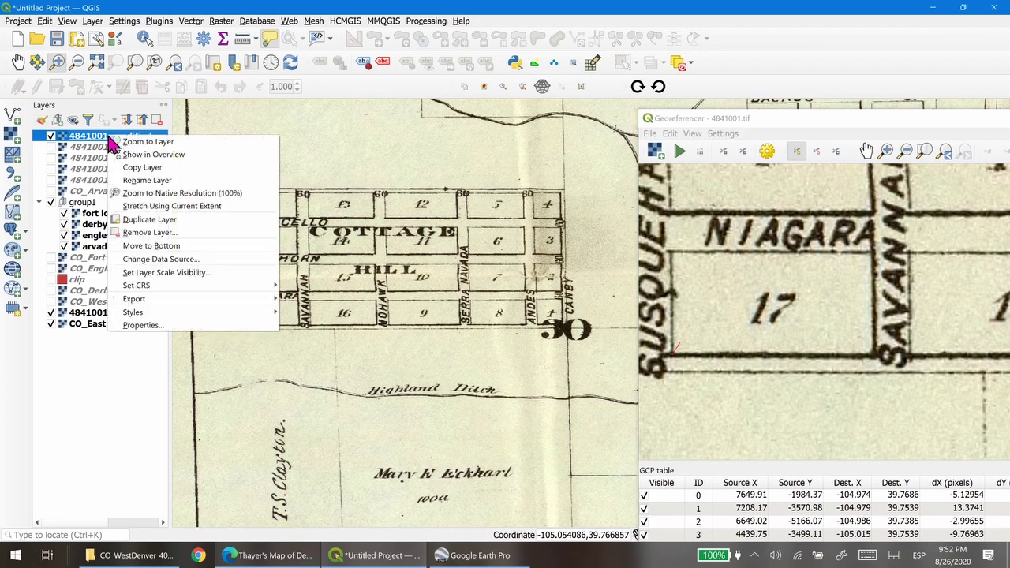
click(149, 142)
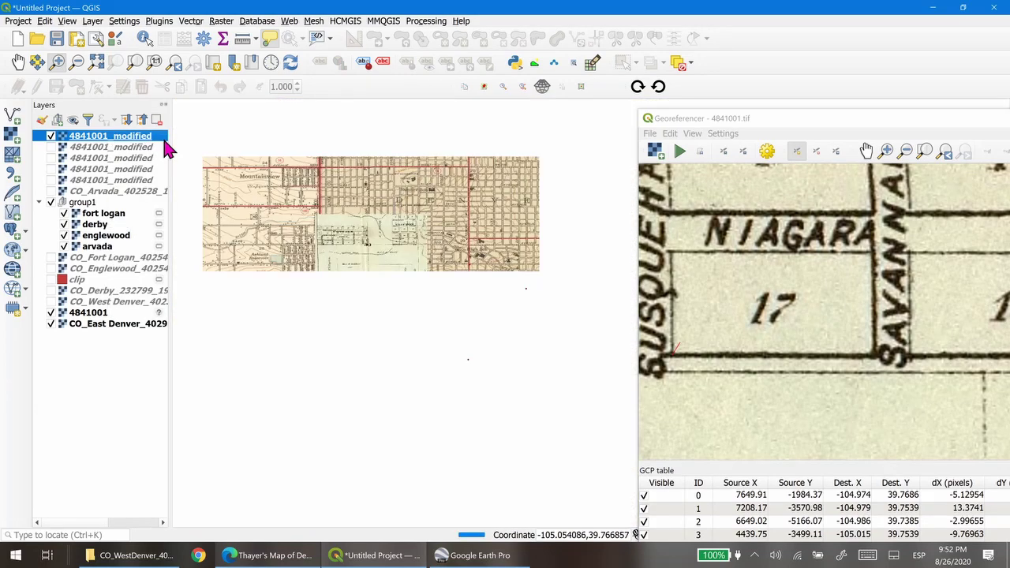
scroll(499, 327, down, 1)
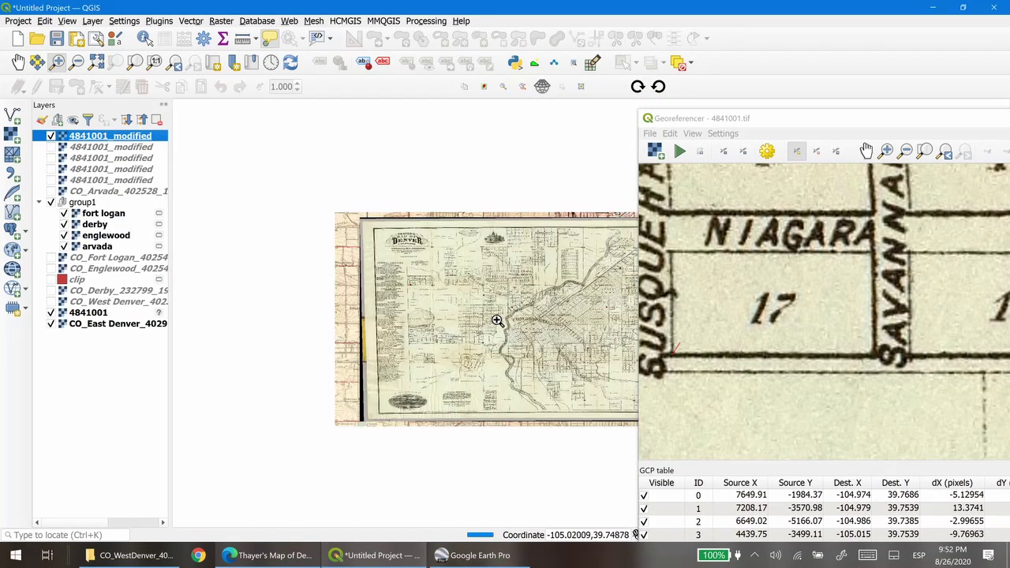
drag(568, 316, 406, 304)
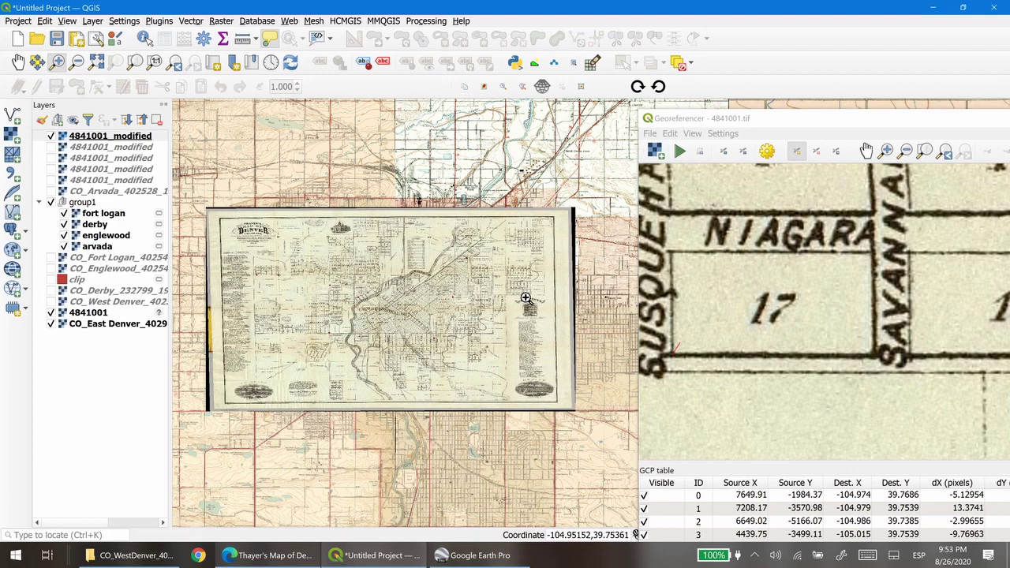
- Georeference the map again with a Polynomial 2 transformation, then reopen Transformation Settings
click(766, 150)
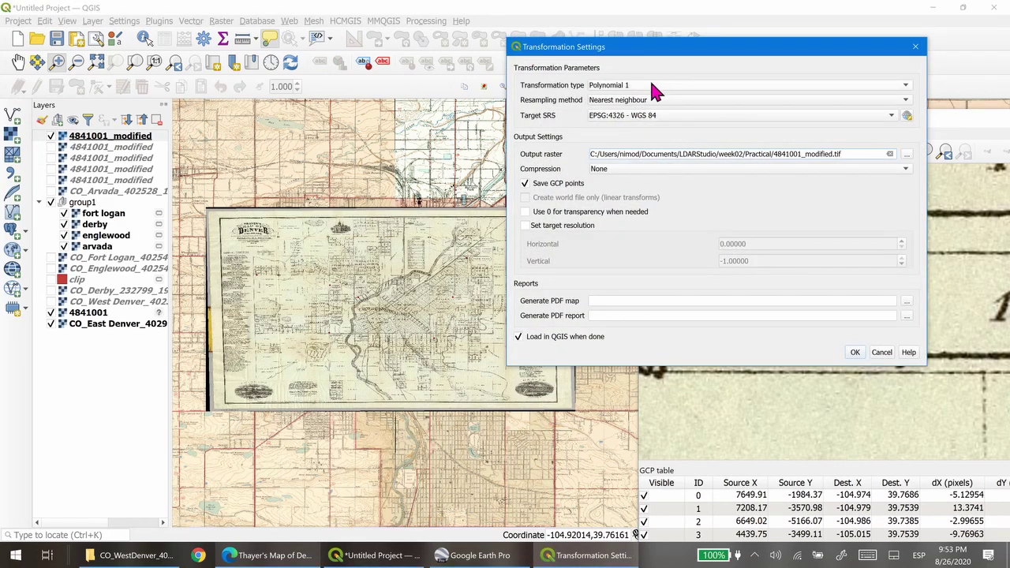
click(647, 87)
click(638, 96)
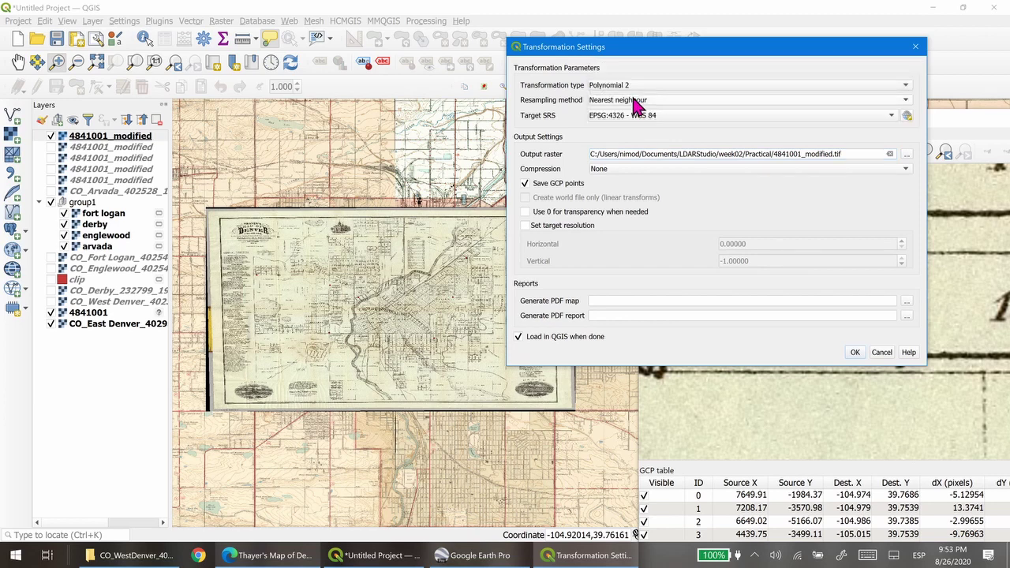
click(855, 352)
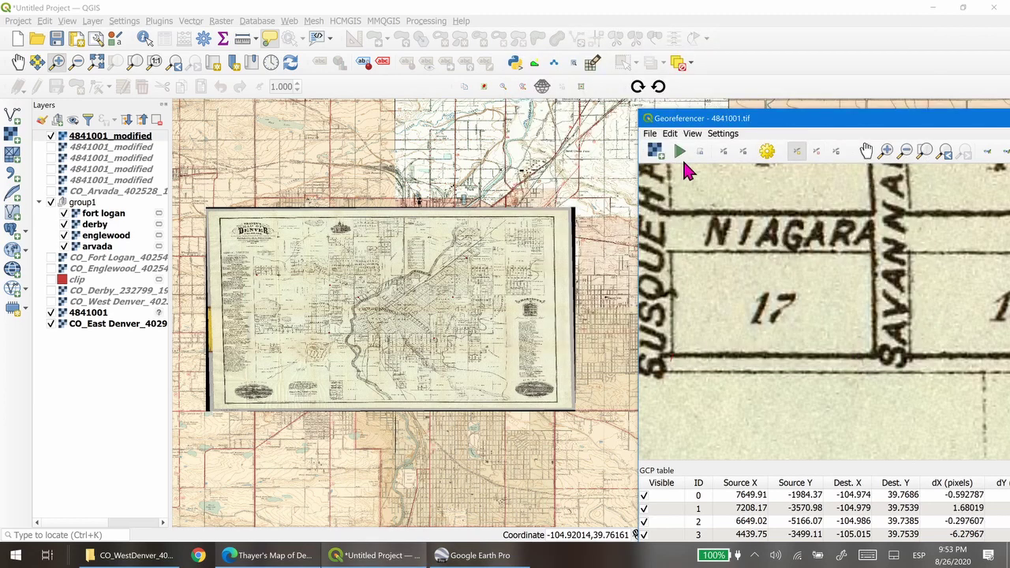
click(680, 151)
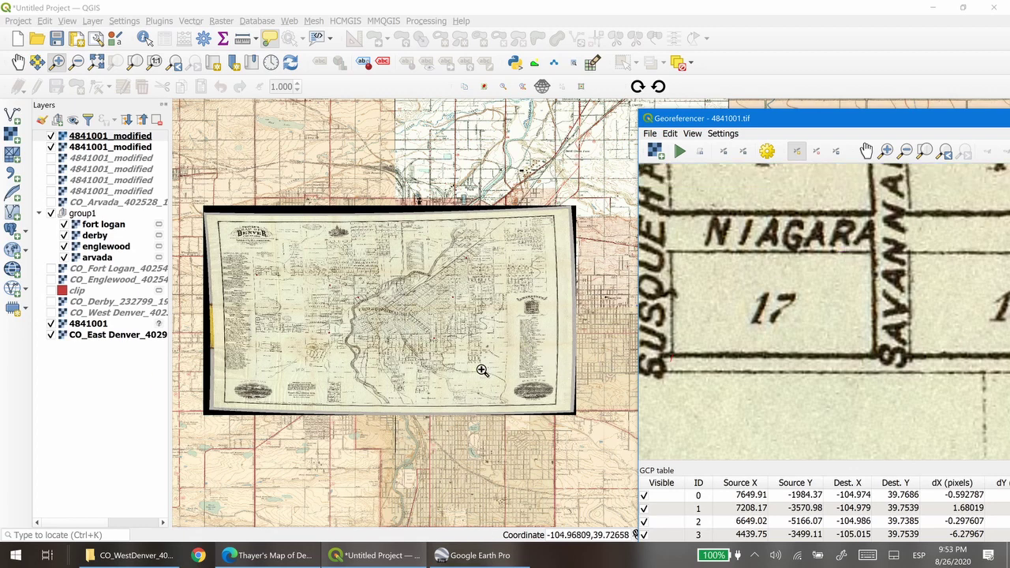
click(767, 151)
click(652, 103)
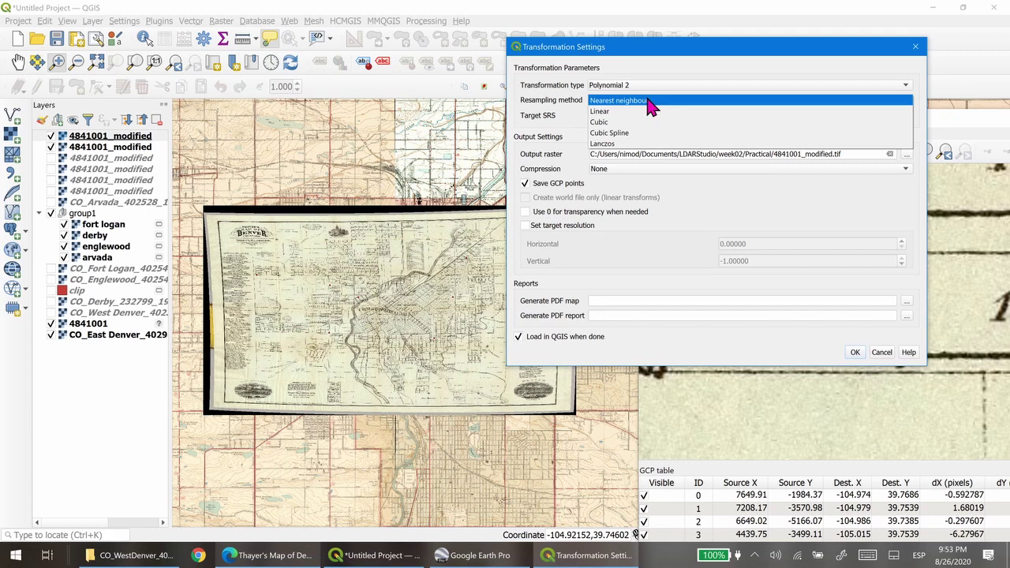
- After closing an unused Polynomial 2 setting, set the transformation type to Projective
click(654, 85)
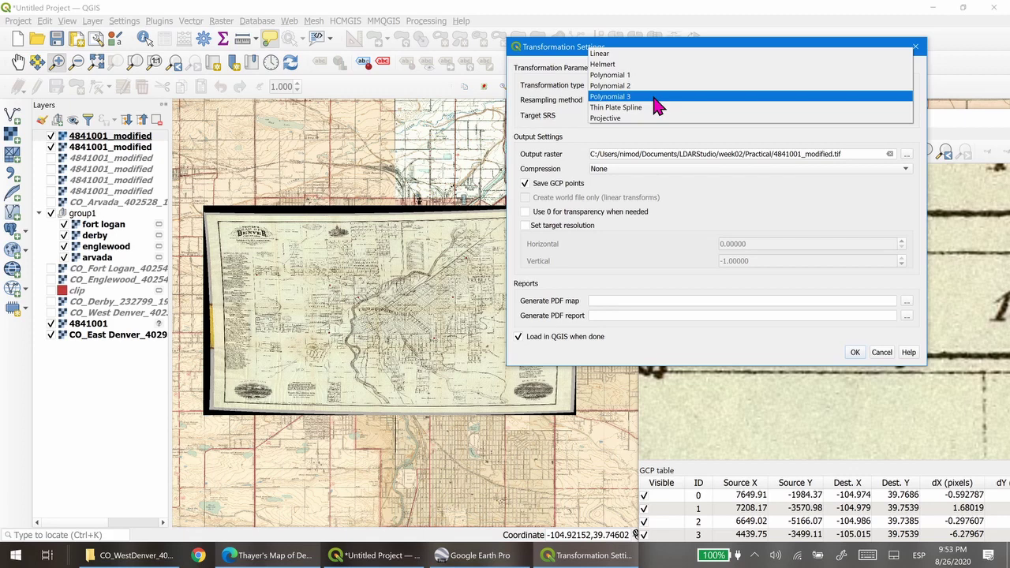
click(512, 10)
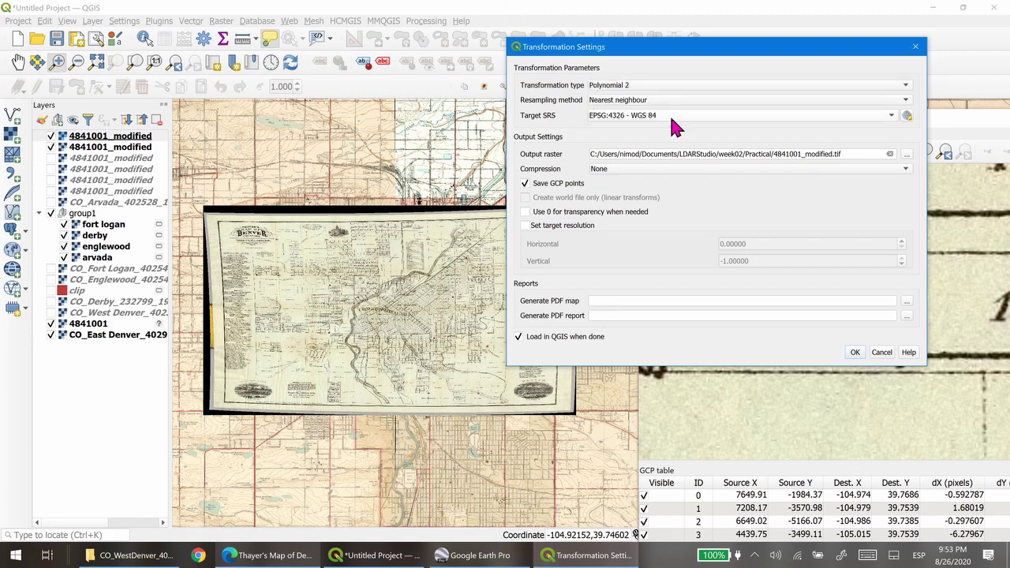
click(880, 353)
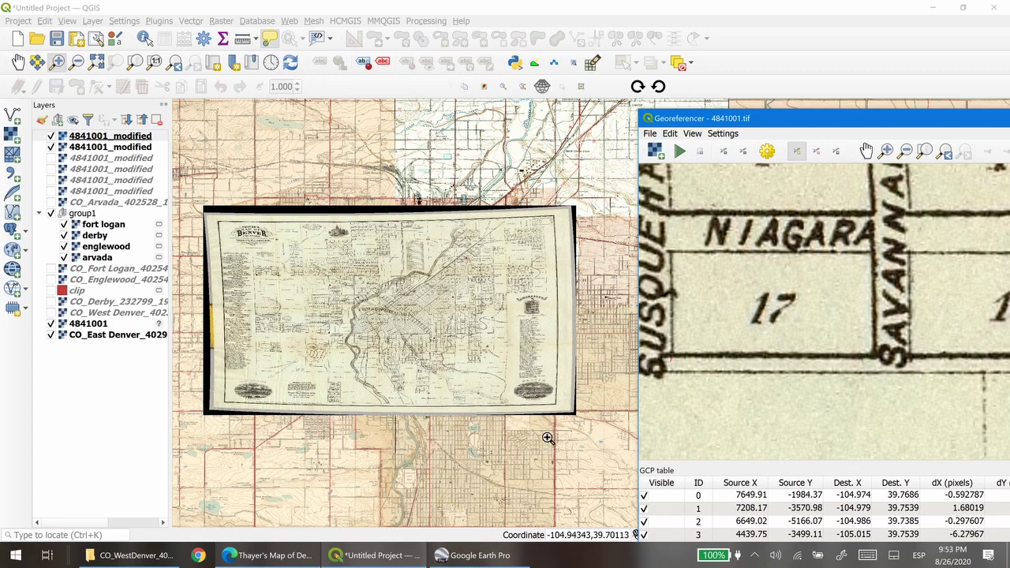
click(767, 151)
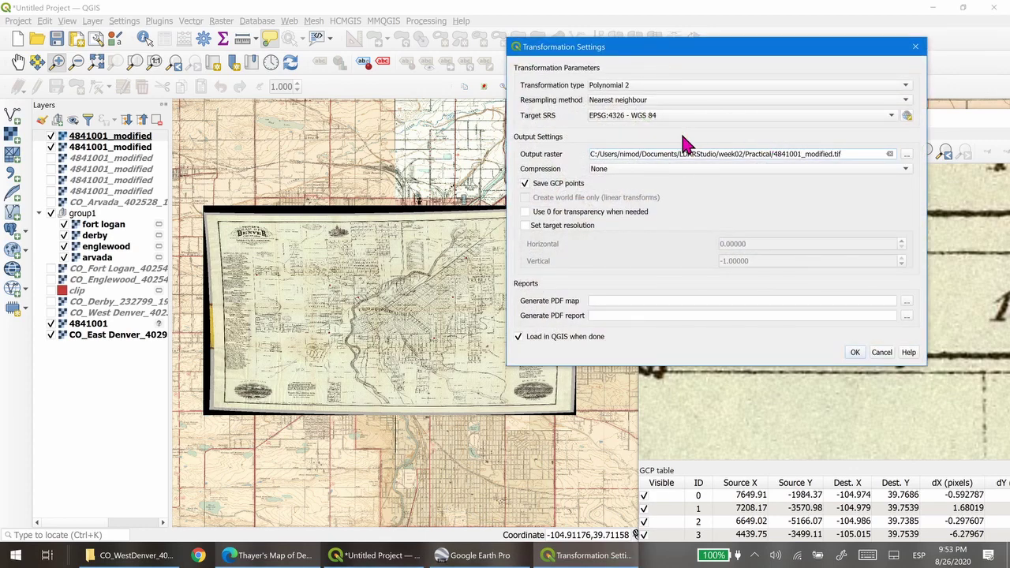
click(647, 88)
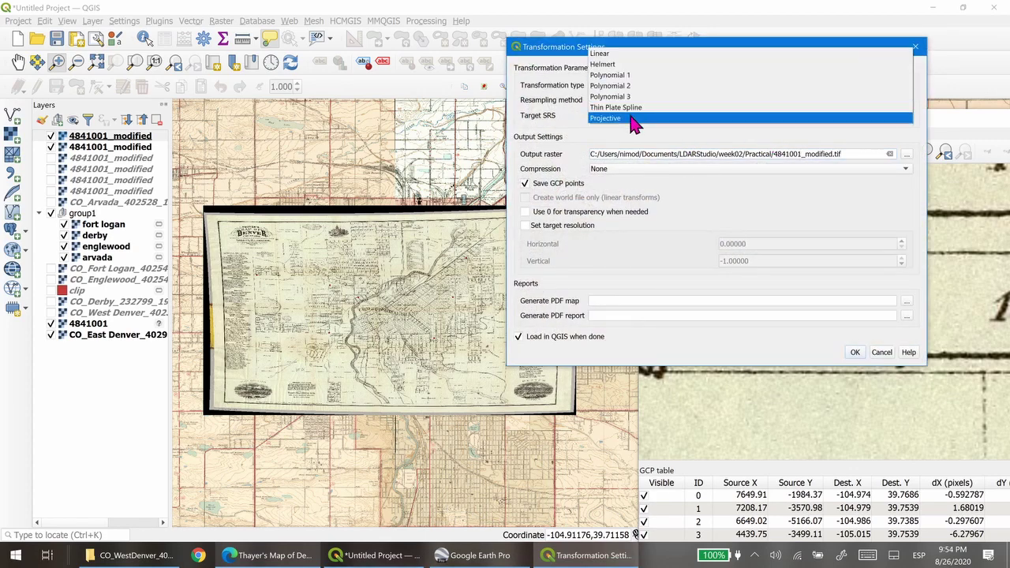
click(632, 118)
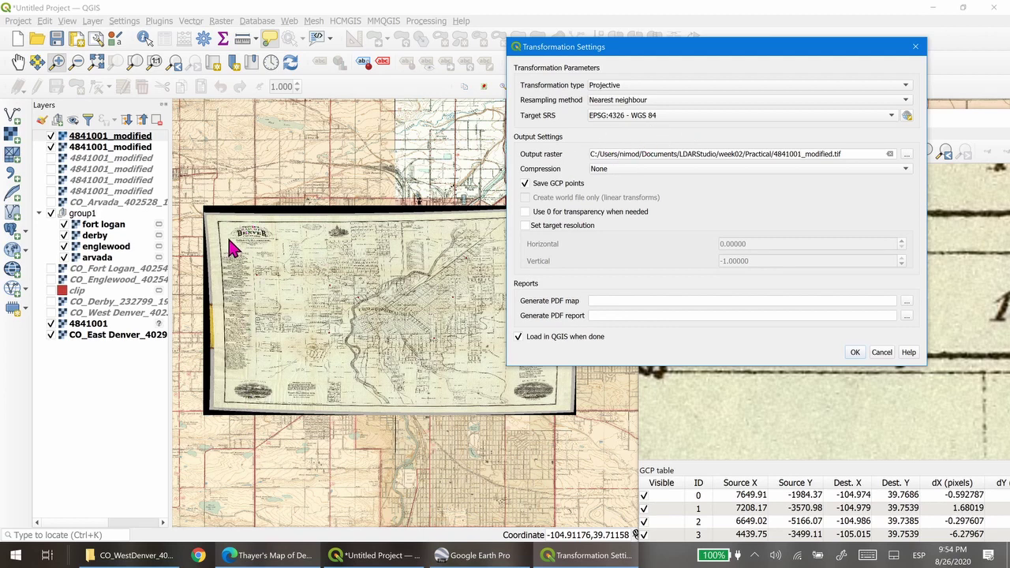
click(857, 355)
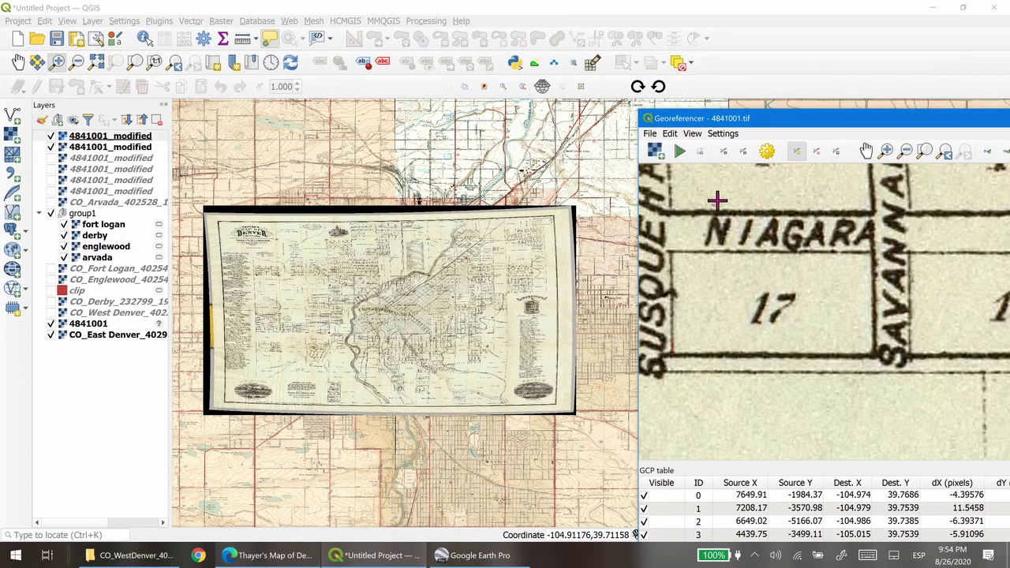
- Run the Projective georeferencing, then remove the six older duplicate 4841001_modified layers
click(680, 150)
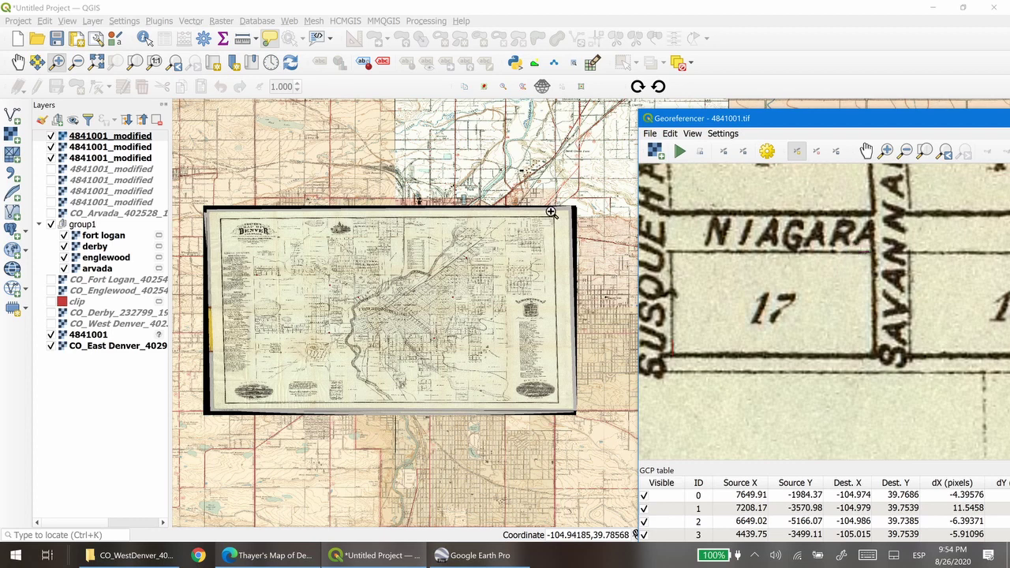
click(95, 148)
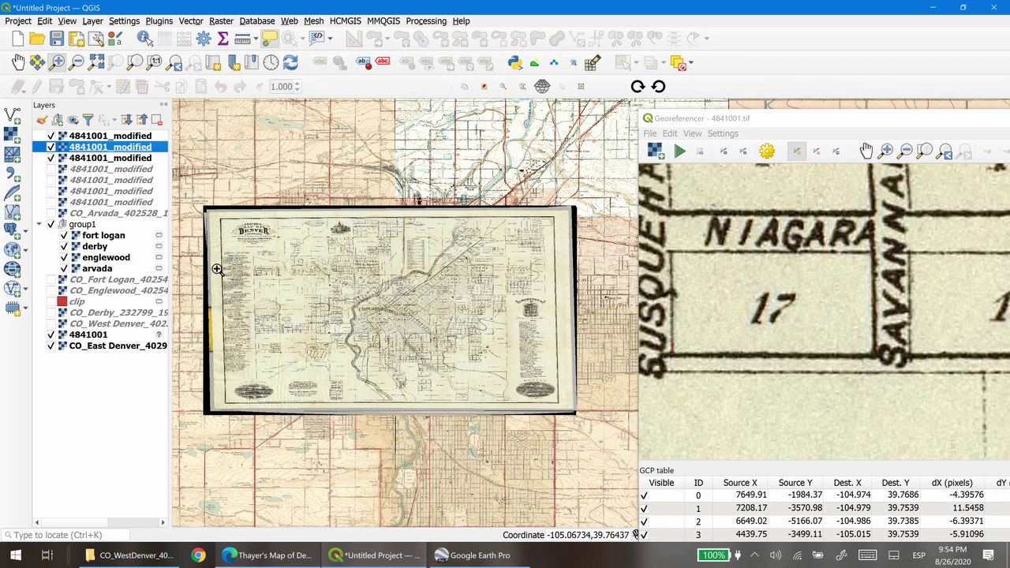
click(95, 203)
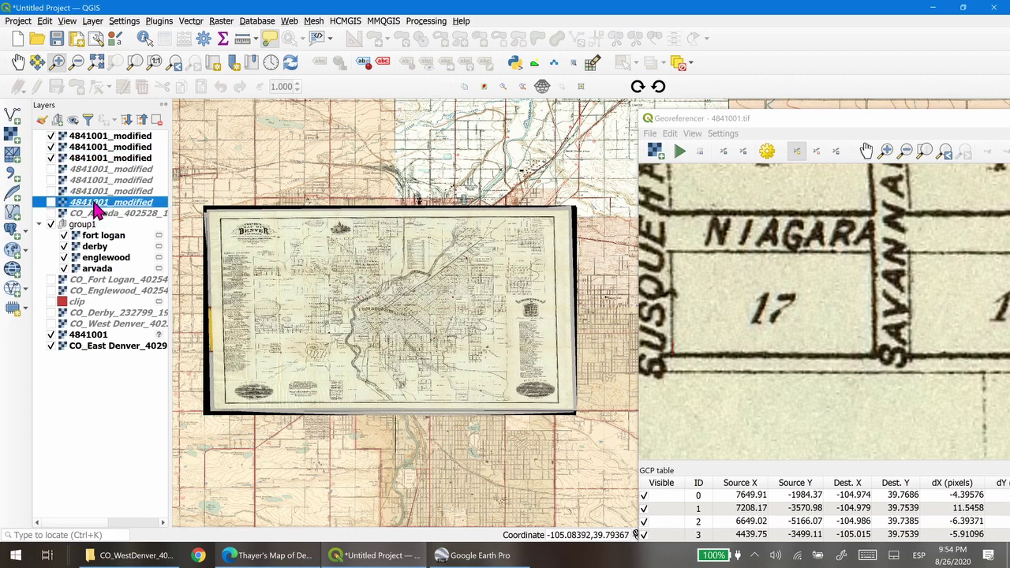
shift+click(104, 147)
right_click(104, 147)
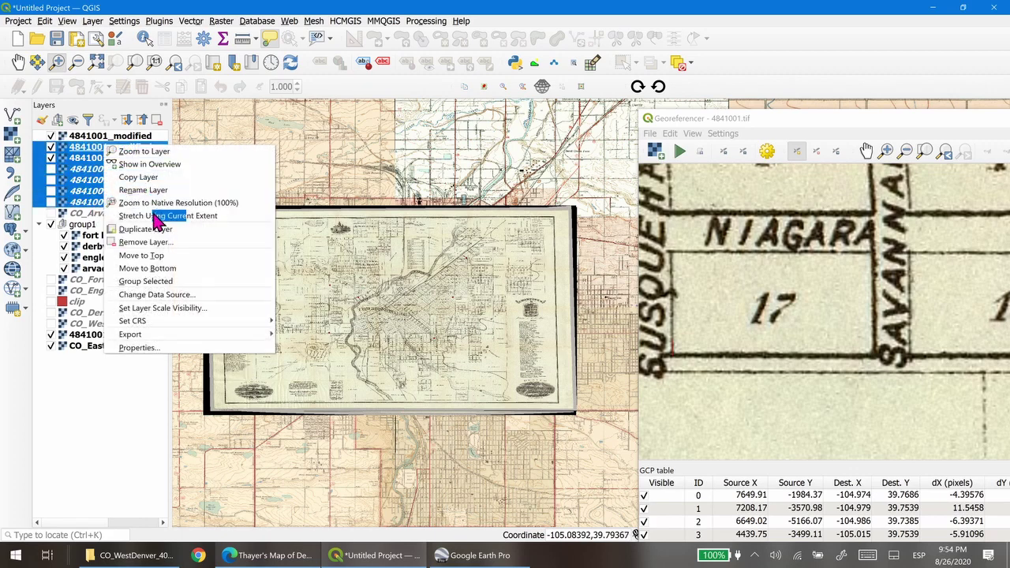
key(Escape)
key(ctrl+d)
click(518, 299)
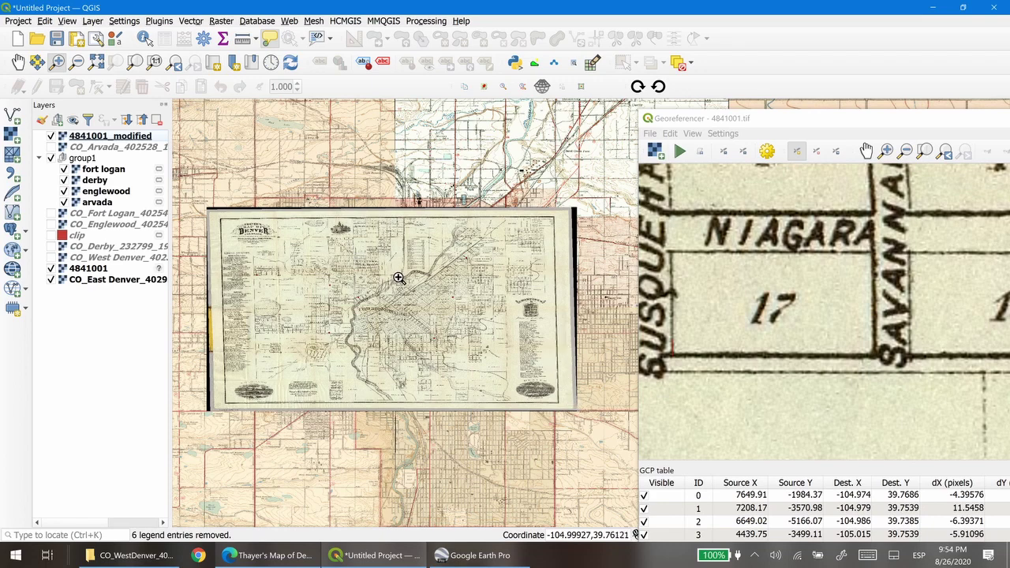
- Toggle the georeferenced overlay repeatedly to compare it with the topo map
click(50, 137)
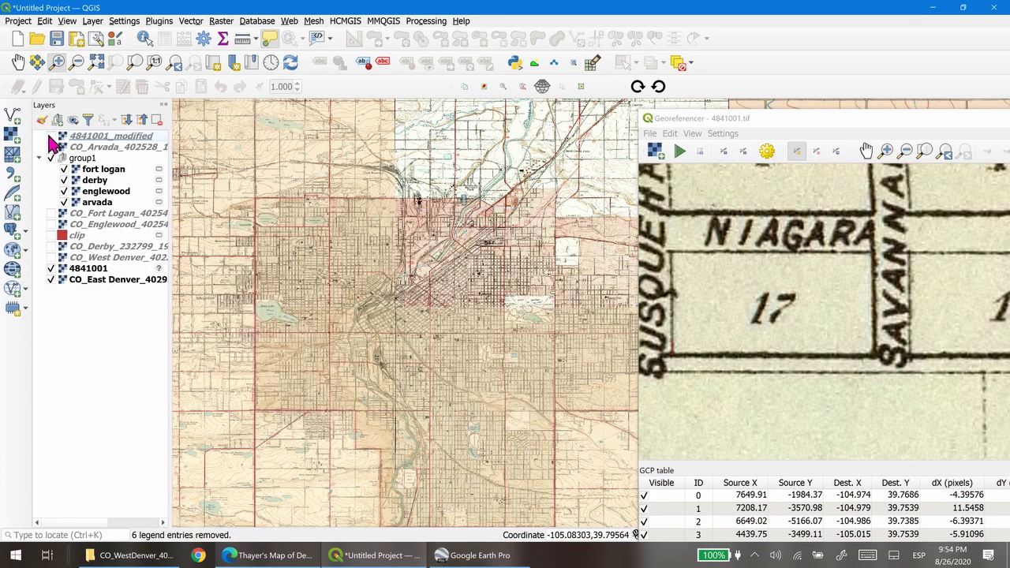
click(50, 137)
click(50, 136)
click(50, 136)
click(51, 137)
click(50, 137)
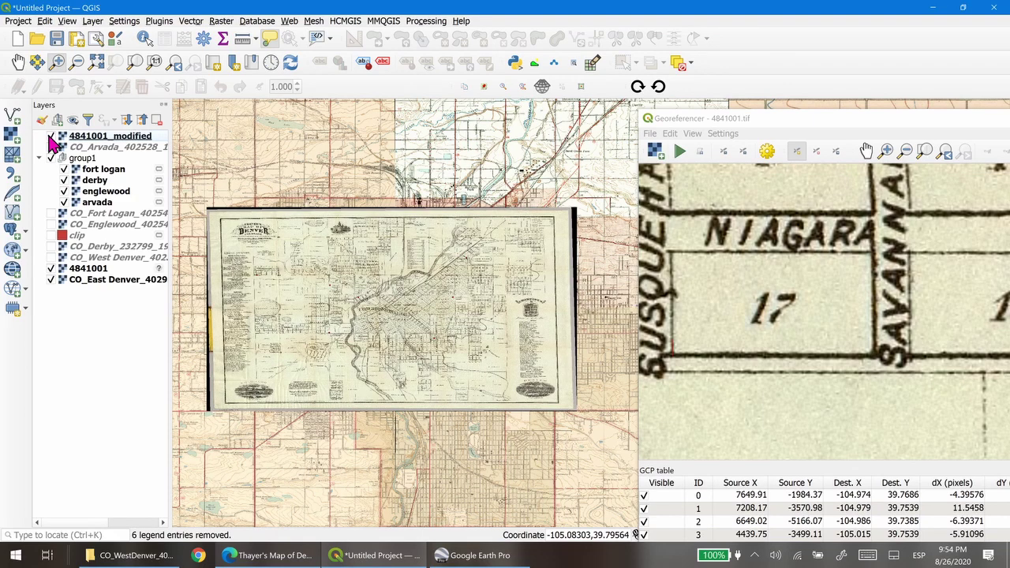
click(50, 137)
click(50, 137)
click(50, 137)
- Zoom in on the Highlands neighbourhood and check the overlay's alignment there
drag(321, 251, 397, 280)
click(50, 136)
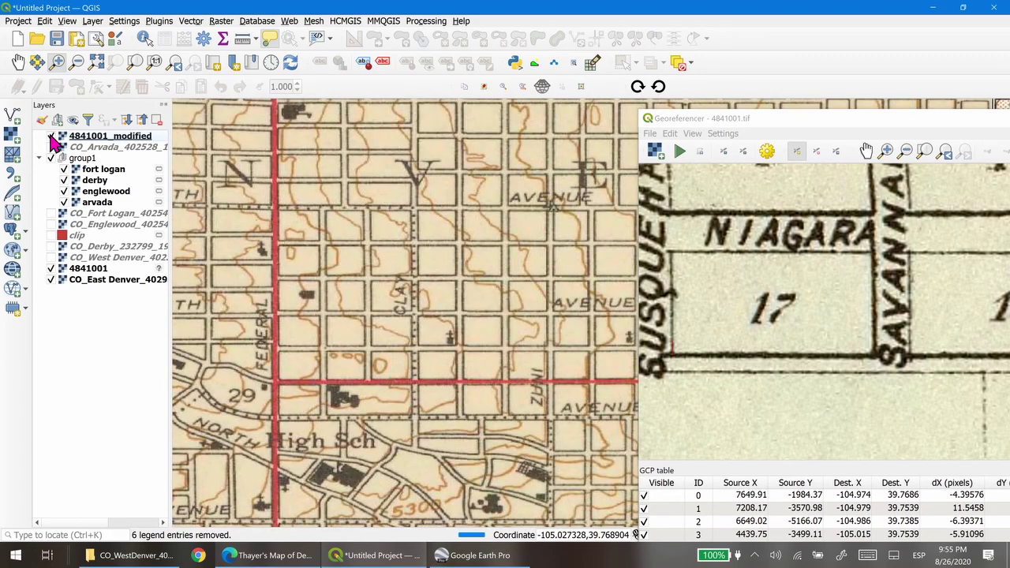
click(51, 137)
click(51, 137)
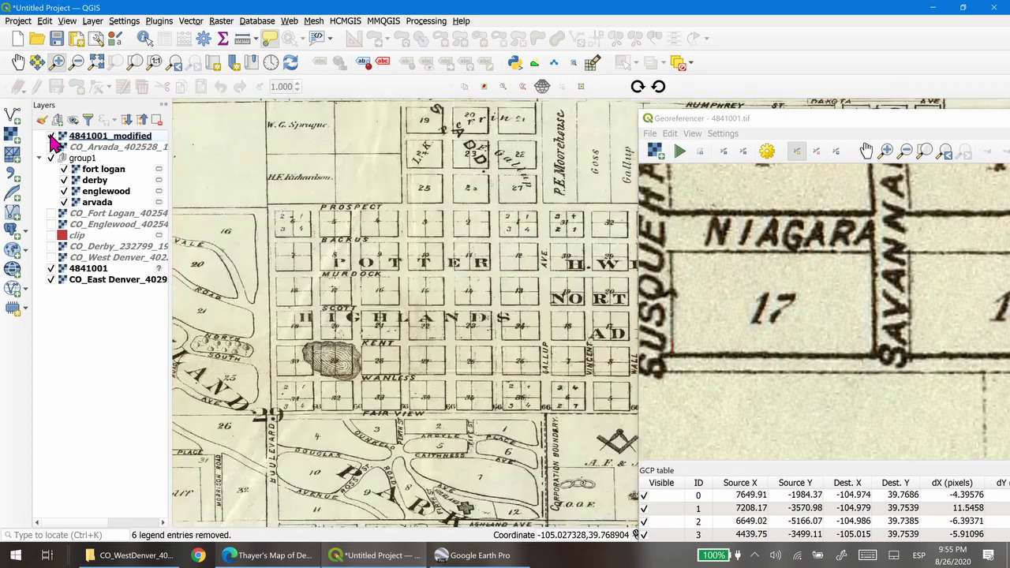
click(50, 137)
click(50, 136)
click(51, 137)
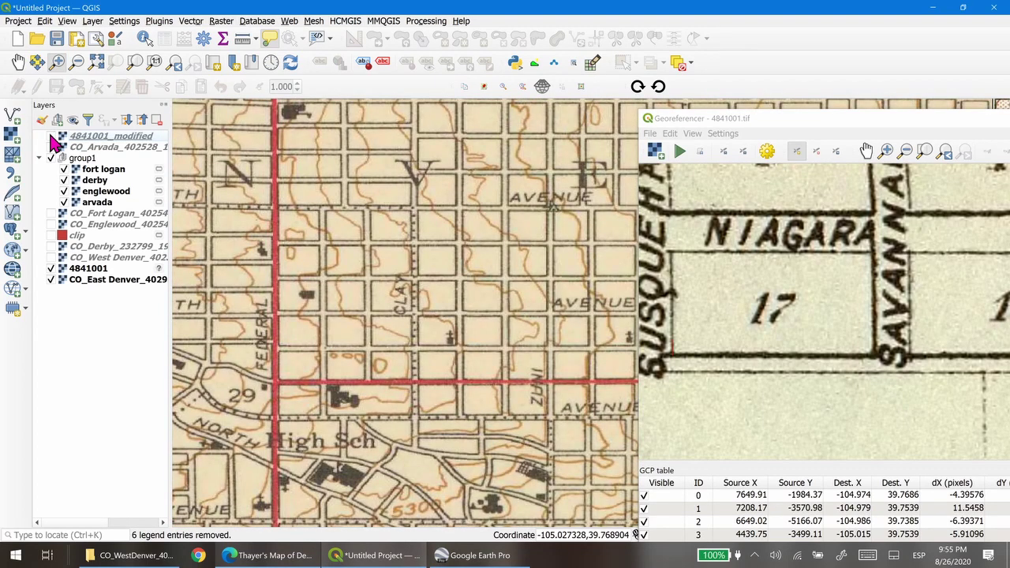
click(51, 137)
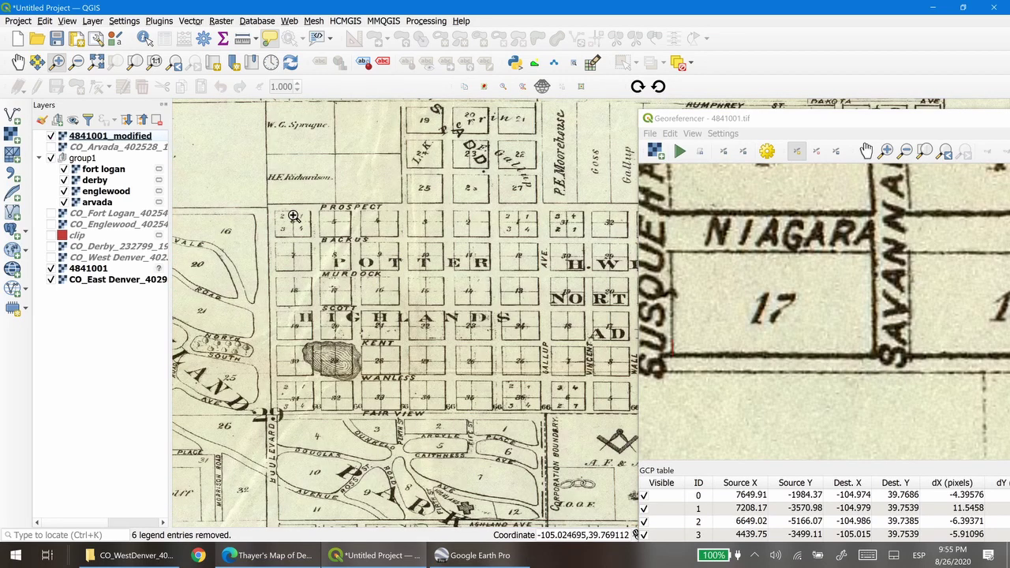
- Add a control point at the Prospect block corner, matched to its street corner on the topo map
scroll(751, 316, down, 5)
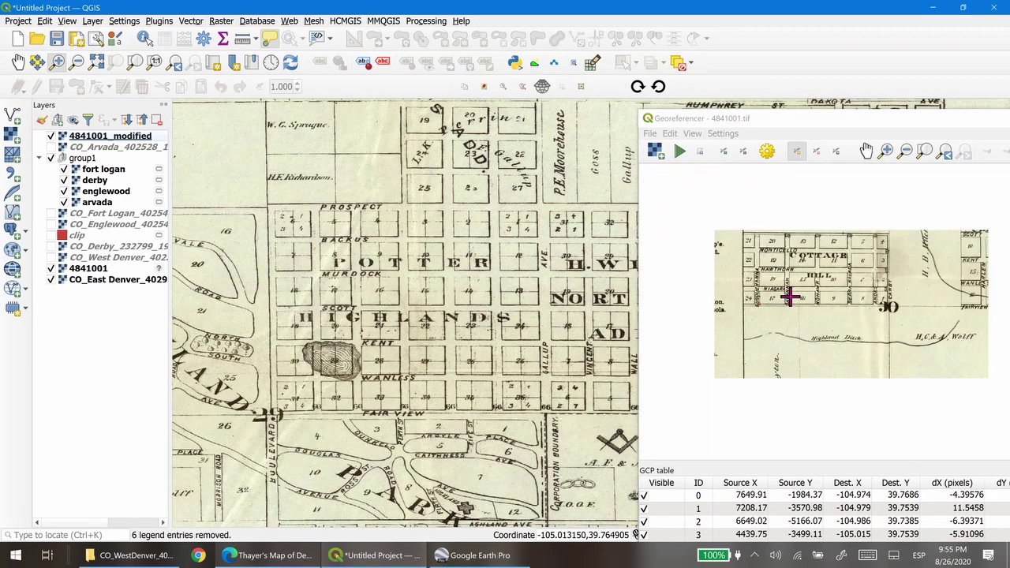
scroll(817, 294, down, 5)
scroll(902, 296, up, 8)
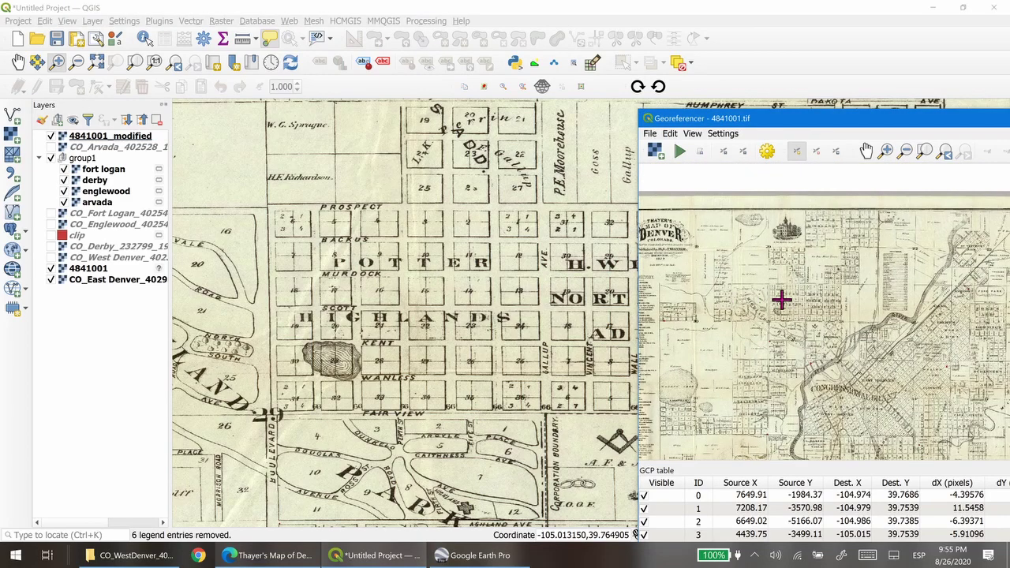
scroll(715, 251, up, 2)
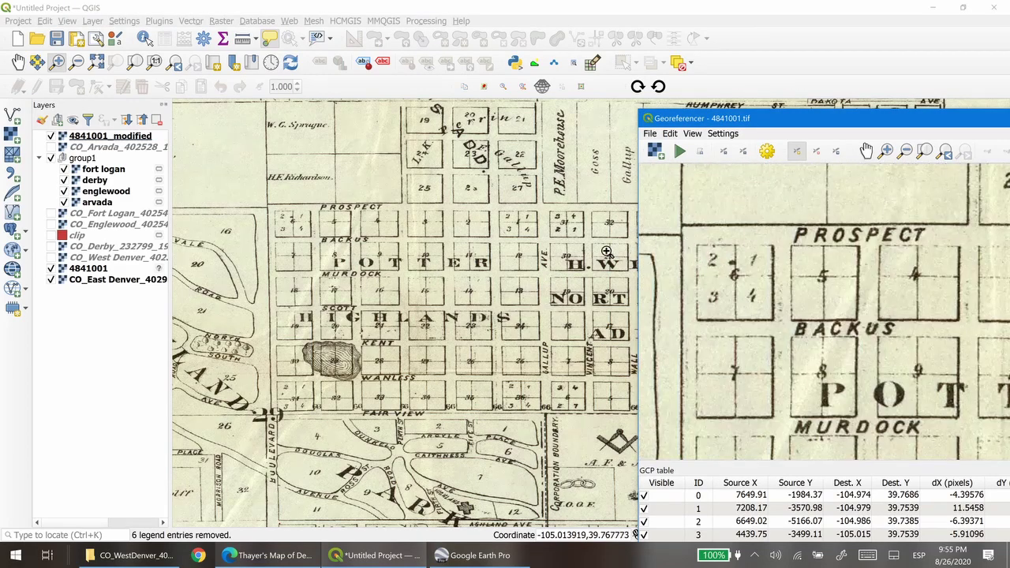
click(698, 245)
click(600, 261)
click(50, 136)
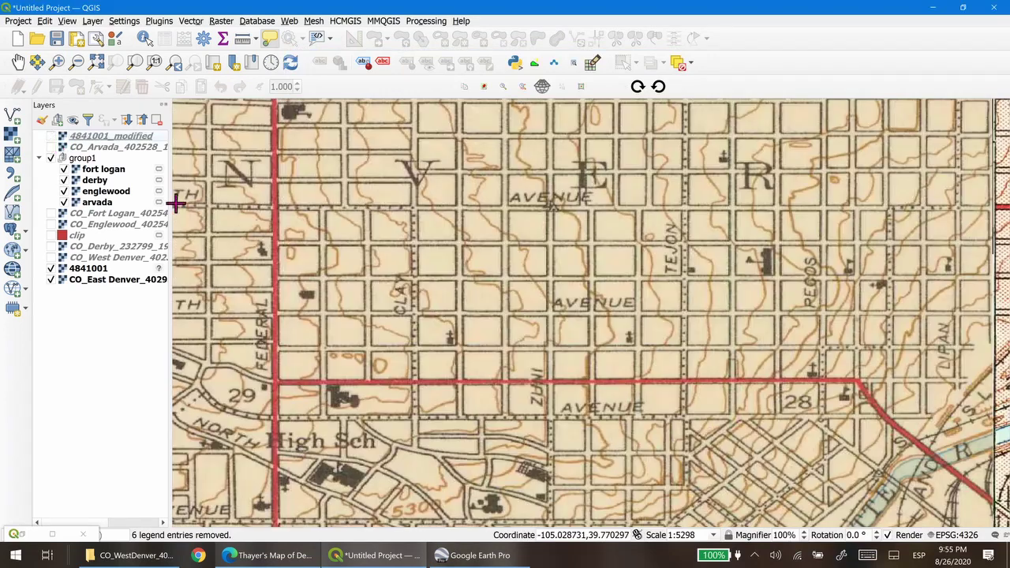
click(281, 210)
click(552, 261)
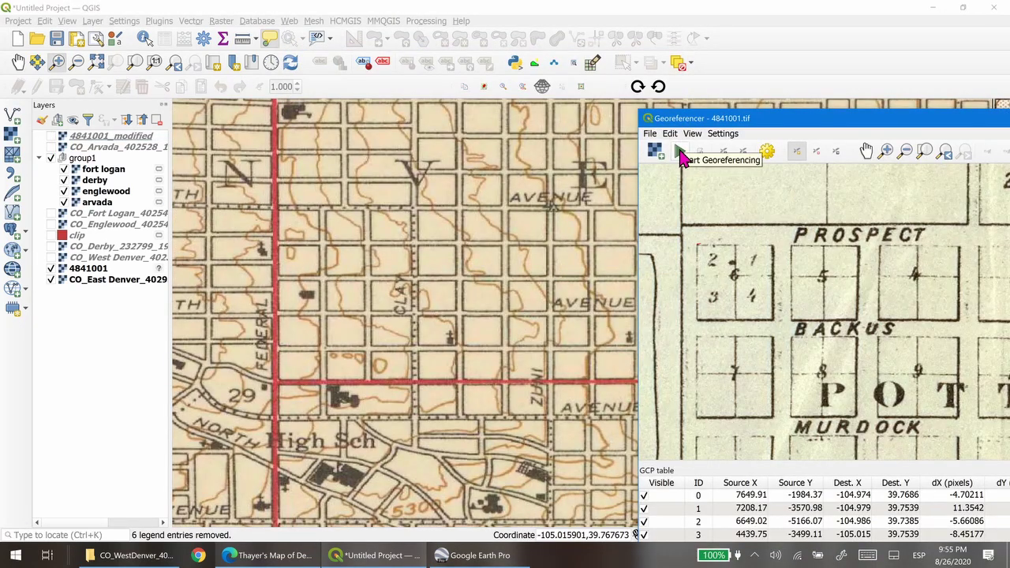
- Re-georeference with a Linear transformation and hide the new 4841001_modified overlay
click(765, 152)
click(634, 85)
click(634, 32)
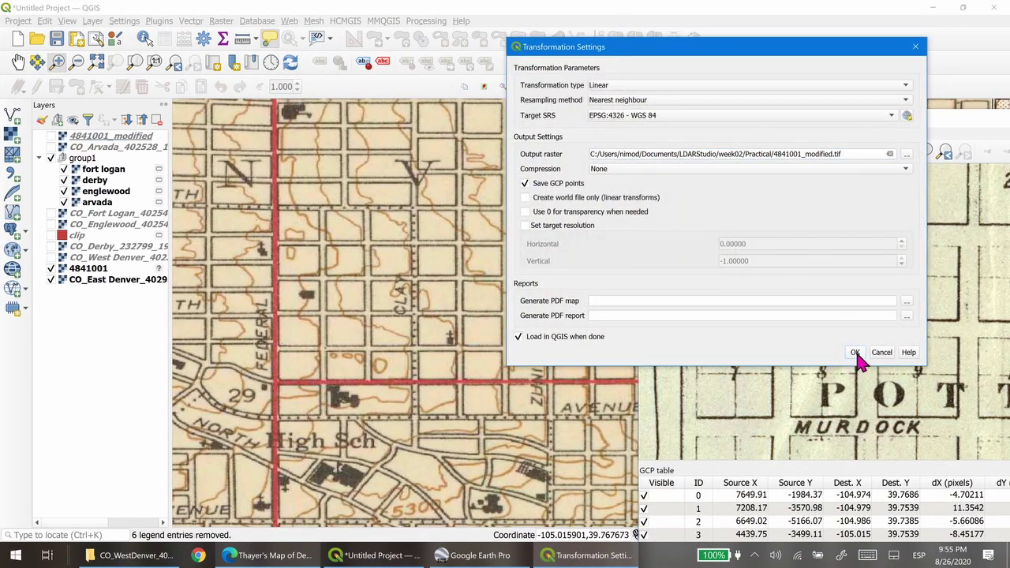
click(857, 355)
click(678, 151)
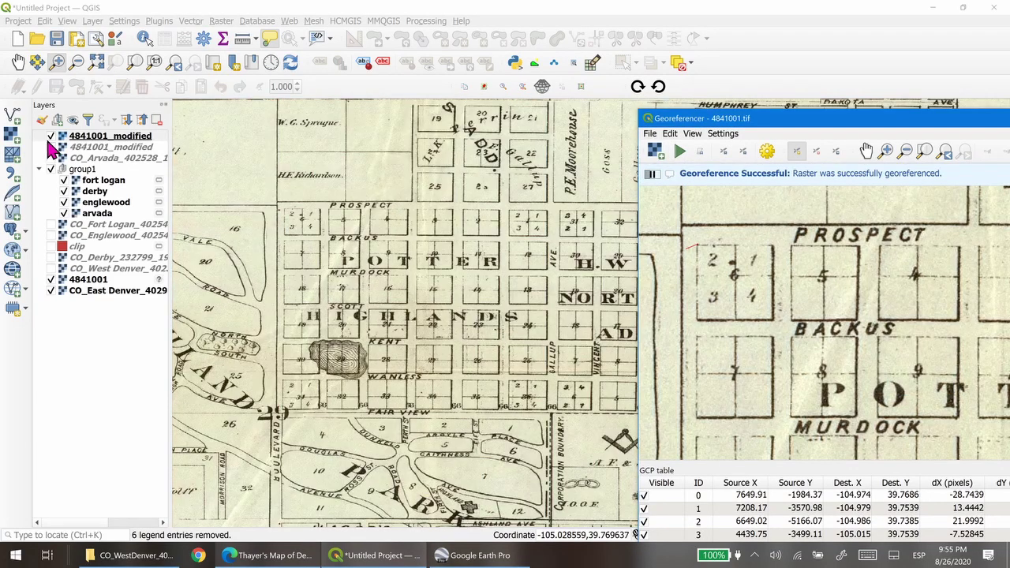
click(50, 136)
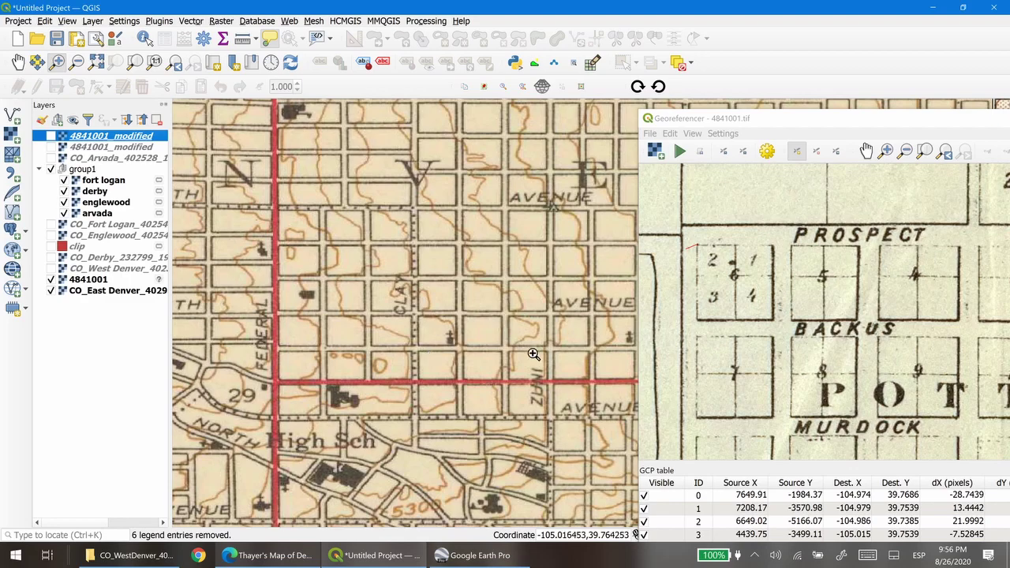
- Compare the Linear result against the topo map, bring the Georeferencer into view, and zoom the map
click(51, 136)
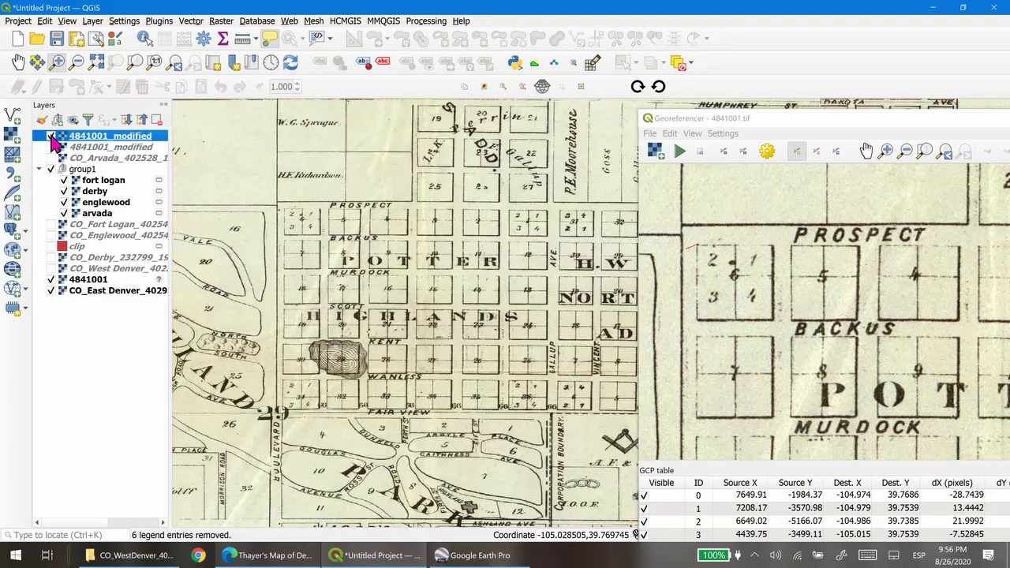
click(51, 136)
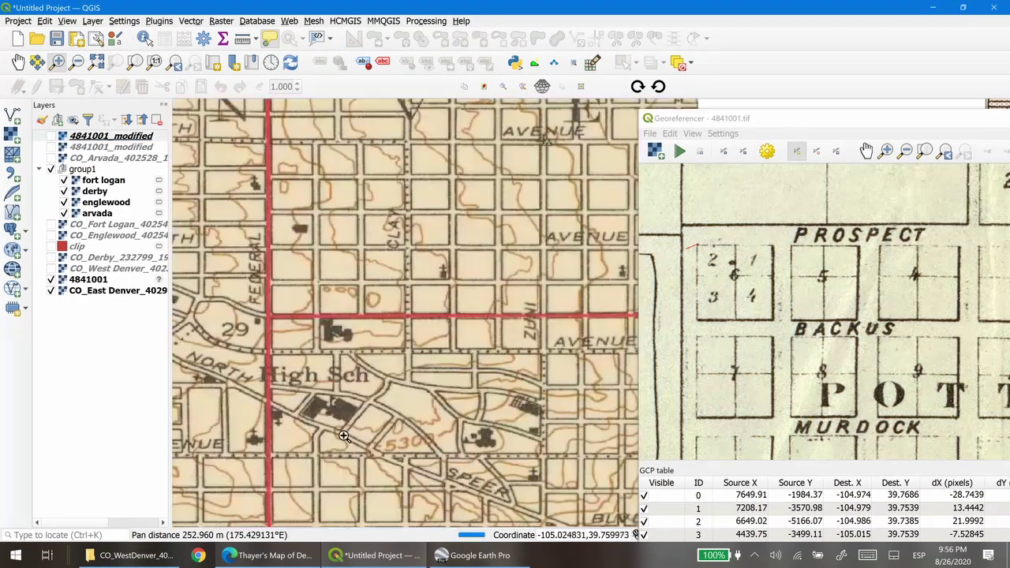
click(52, 136)
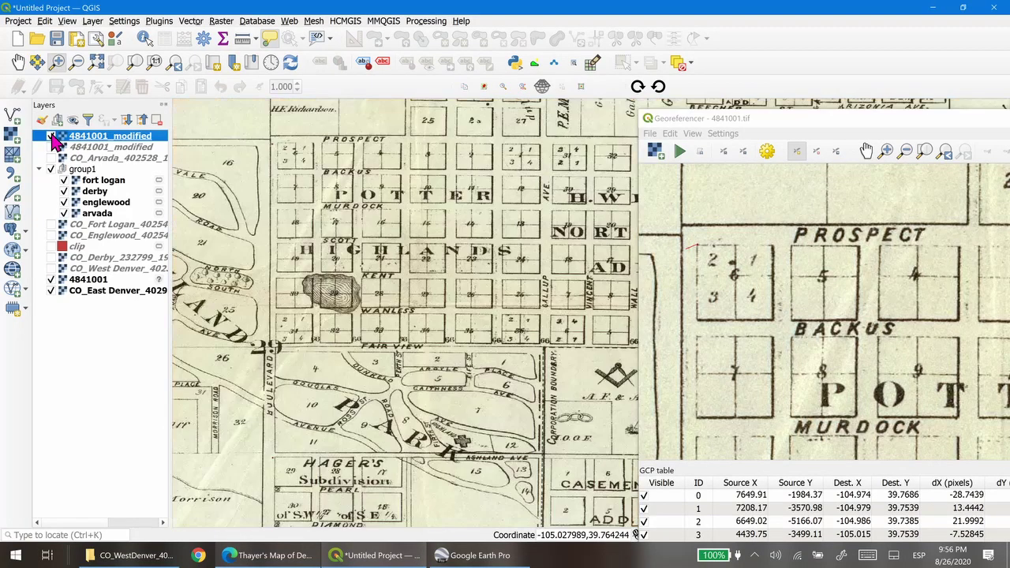
drag(782, 121, 380, 48)
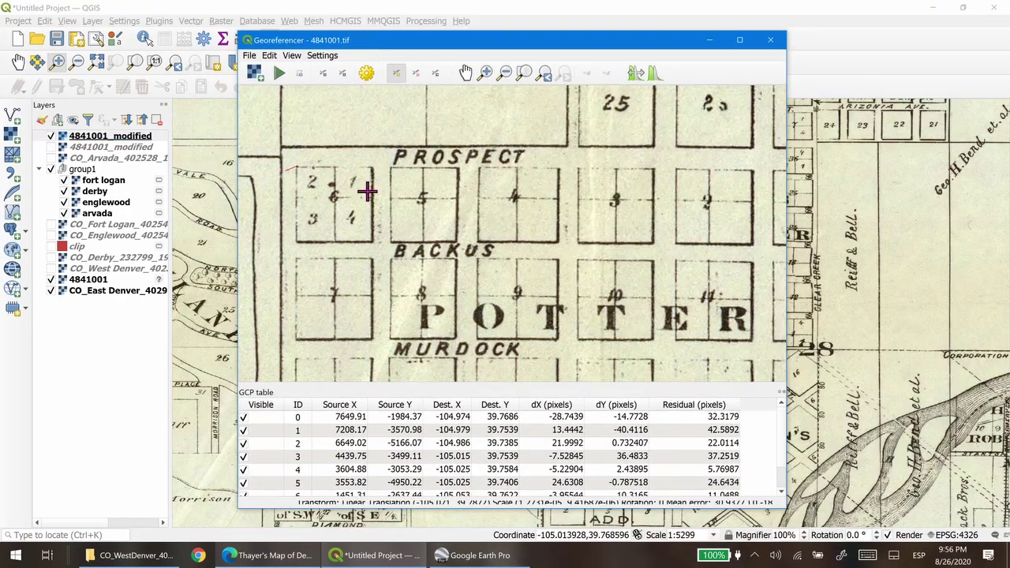
scroll(781, 472, down, 1)
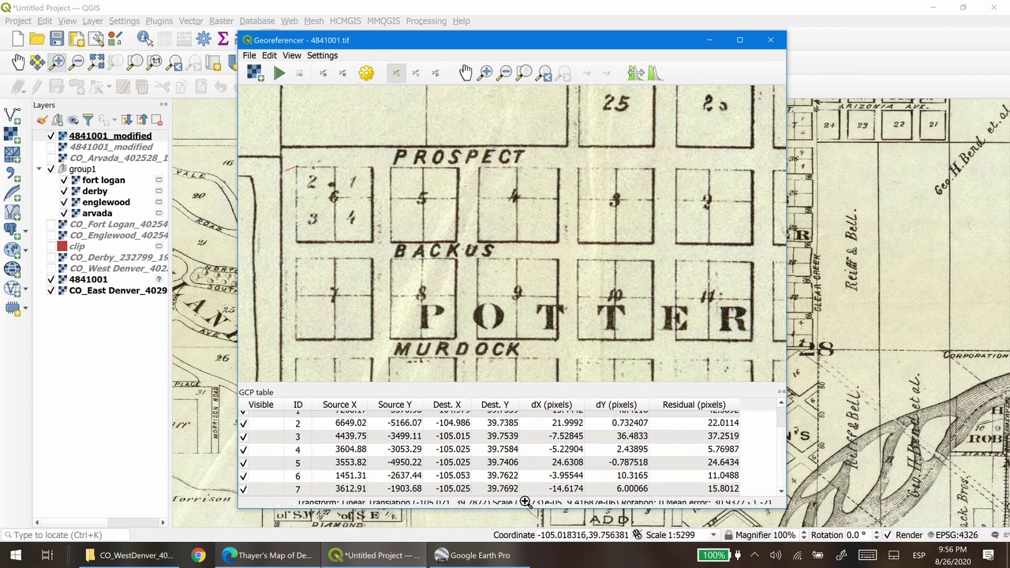
scroll(782, 417, up, 1)
scroll(786, 487, down, 1)
scroll(783, 414, up, 1)
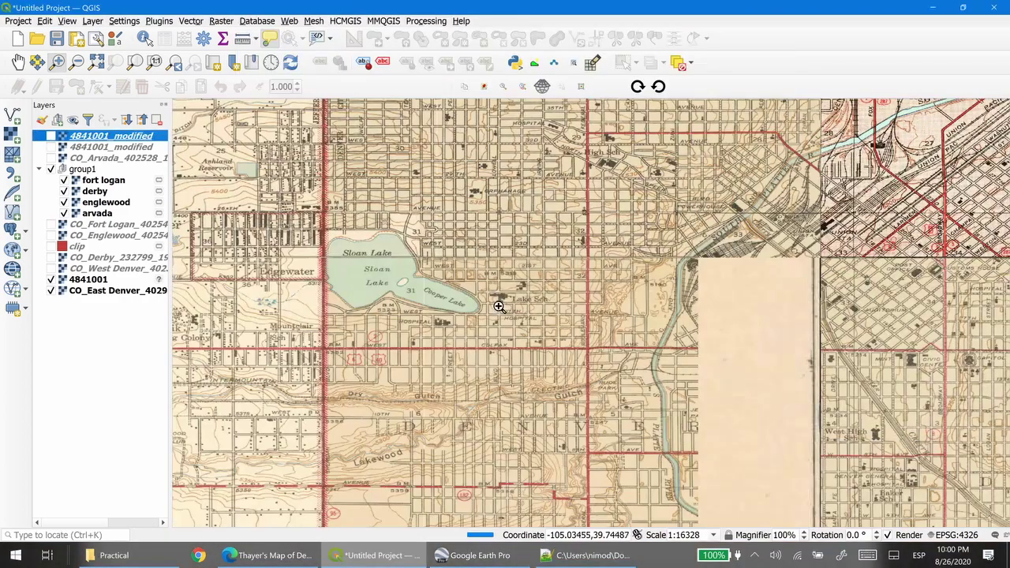
scroll(513, 300, down, 1)
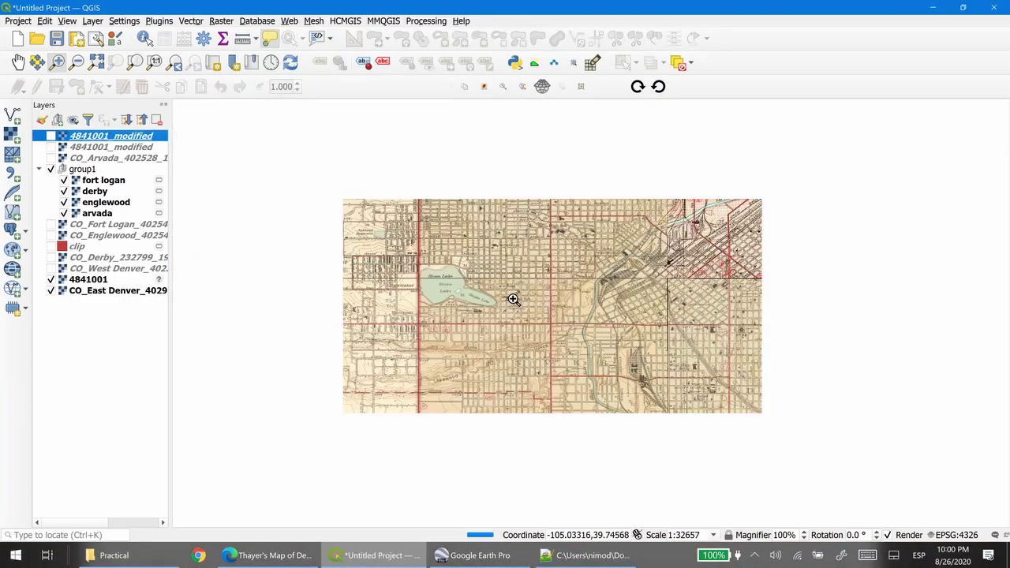
- Show 4841001_modified over central Denver, then hide it to compare with the topo map
scroll(538, 291, down, 1)
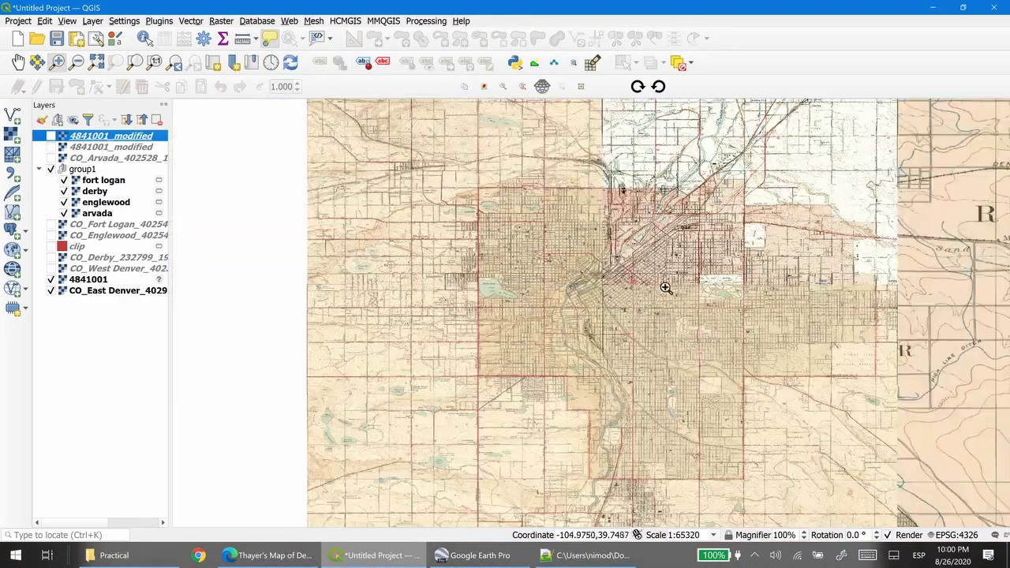
drag(591, 289, 485, 327)
click(51, 136)
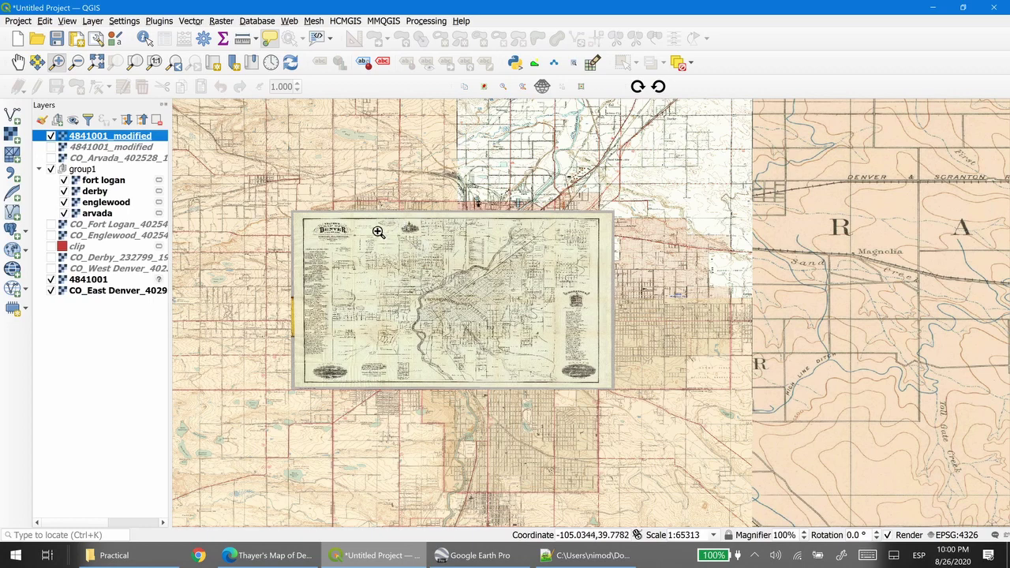
drag(362, 248, 497, 324)
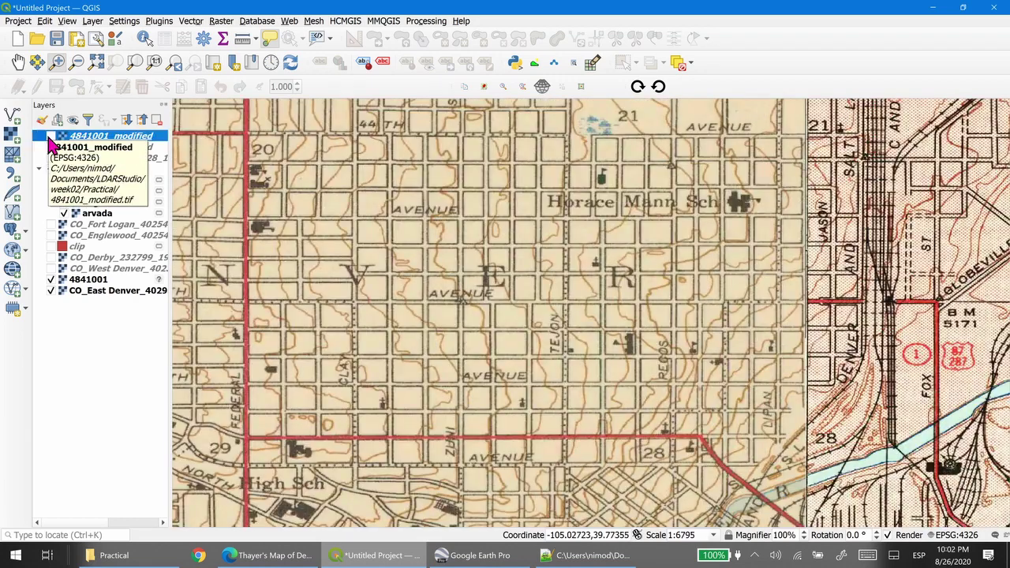
click(52, 136)
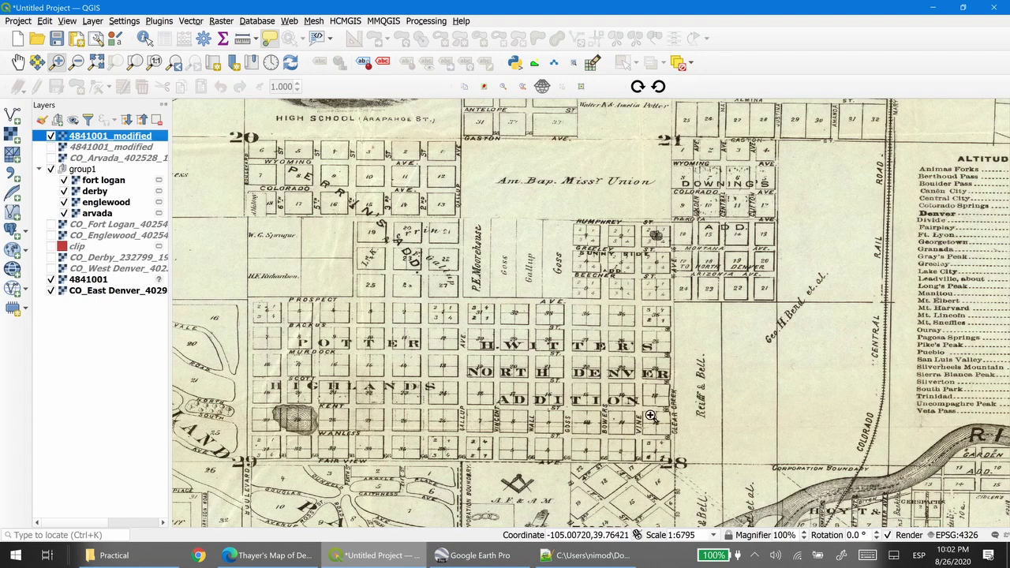
click(52, 137)
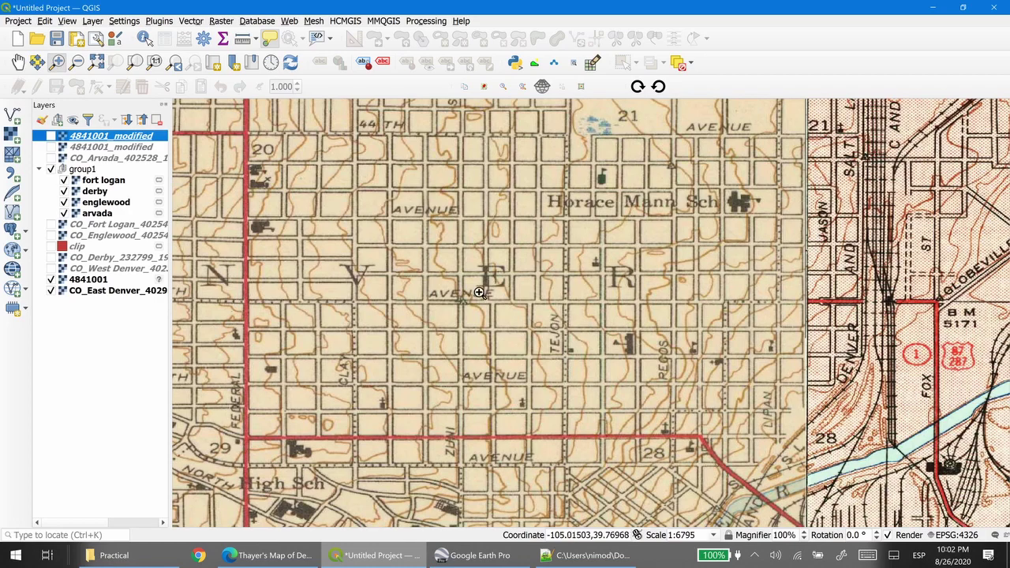
- Toggle 4841001_modified over downtown Denver and the Congressional Grant area to check its fit
scroll(628, 302, down, 1)
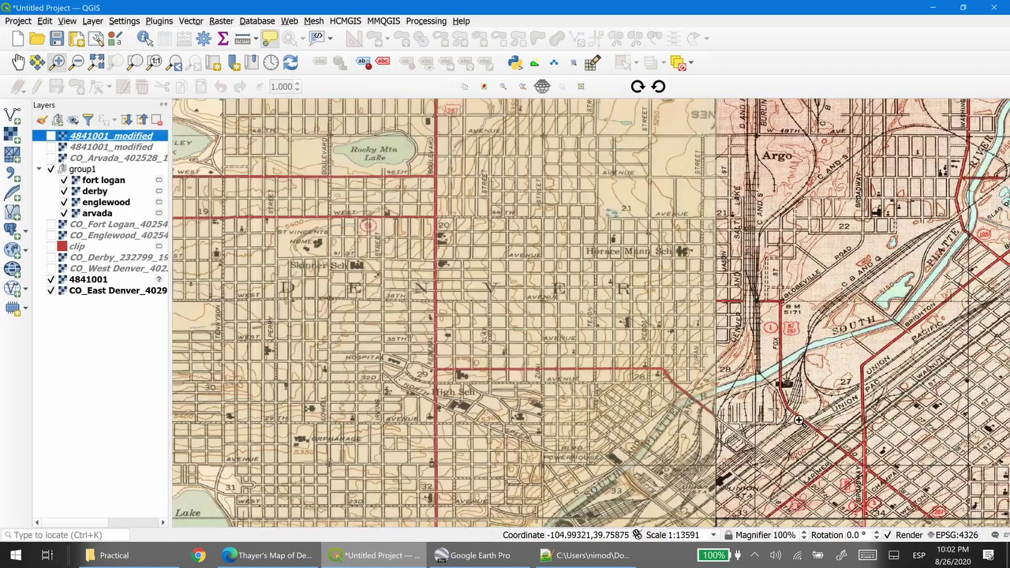
drag(799, 421, 609, 310)
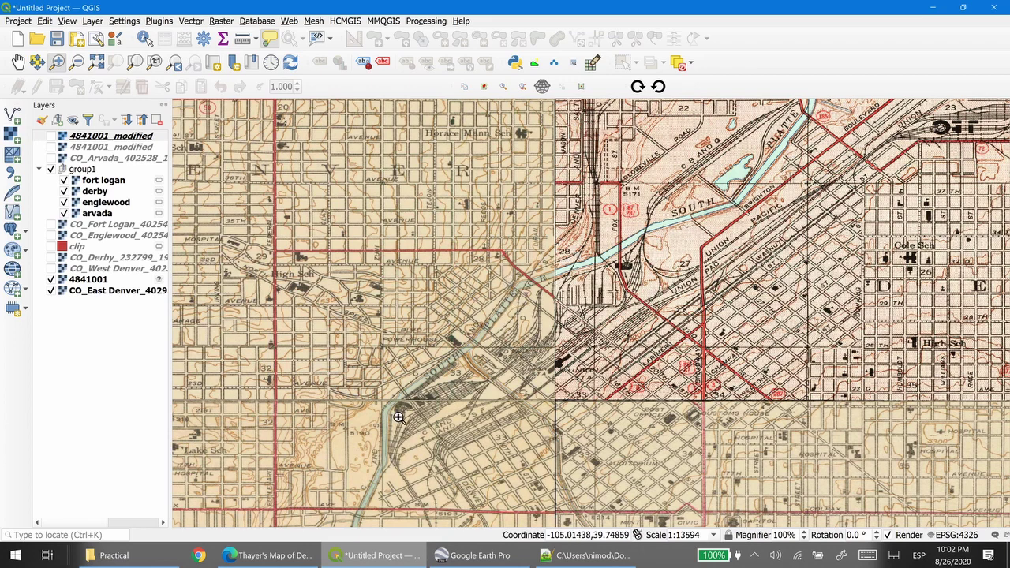
click(52, 136)
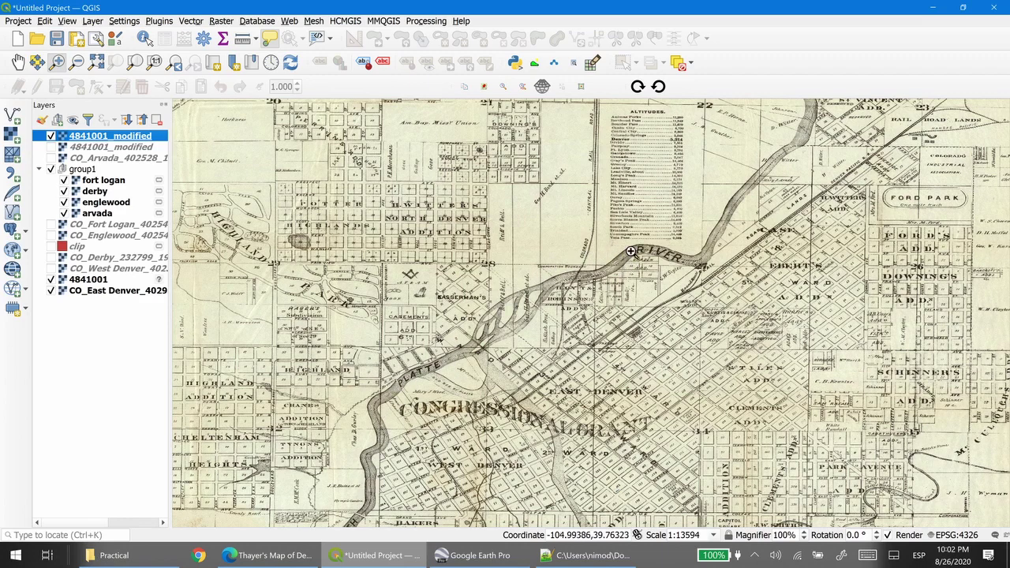
drag(604, 464, 361, 230)
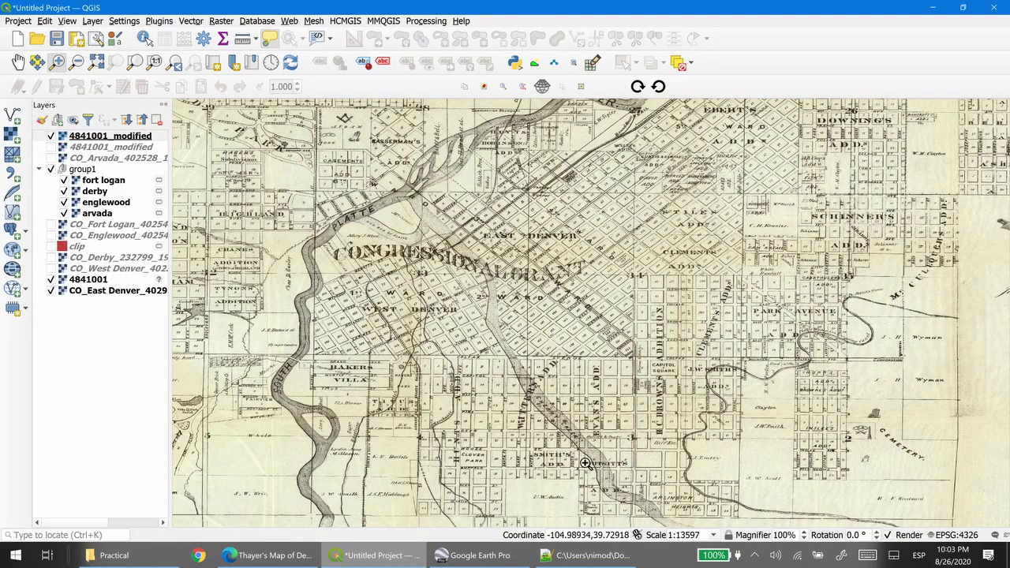
click(50, 137)
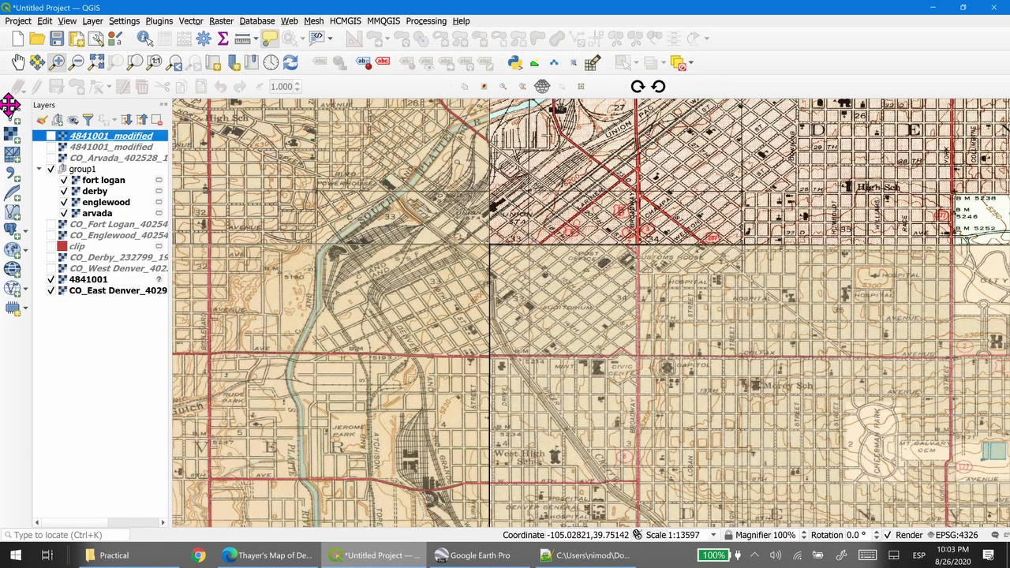
click(50, 136)
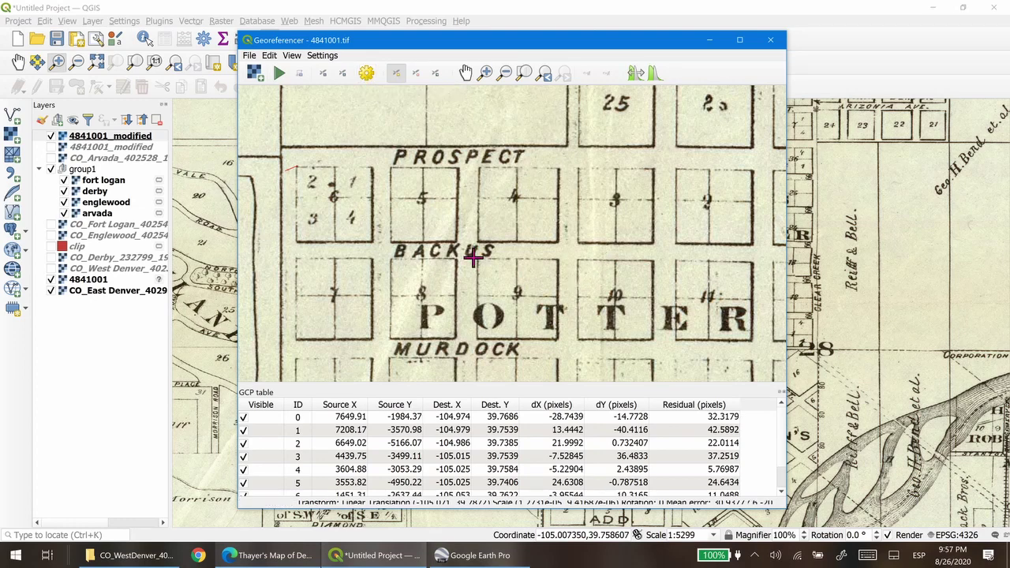
- Survey the scanned map from Sloans Lake to the Platte River, then add a control point in East Denver
scroll(462, 238, down, 3)
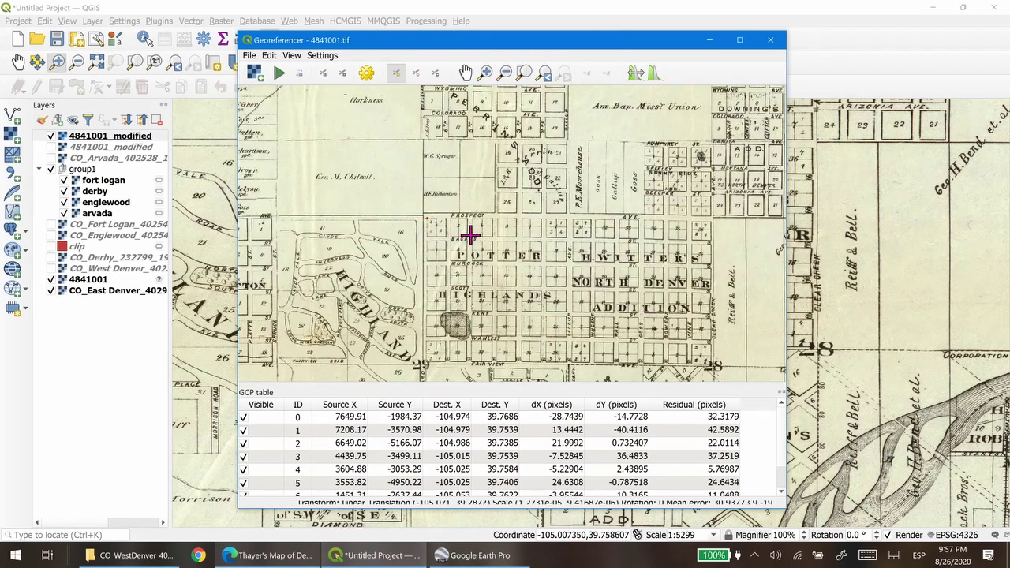
drag(347, 219, 548, 180)
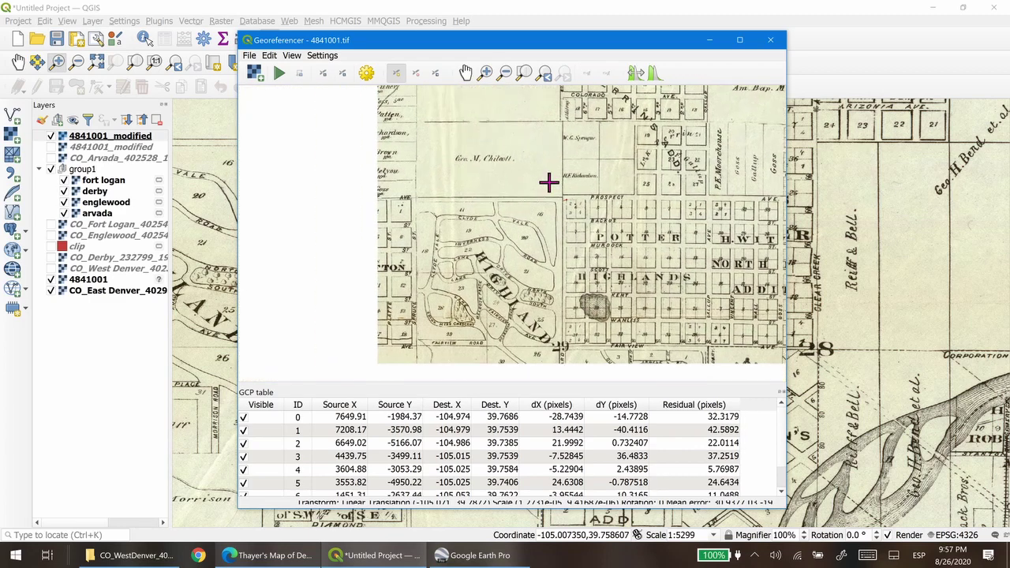
drag(340, 319, 397, 239)
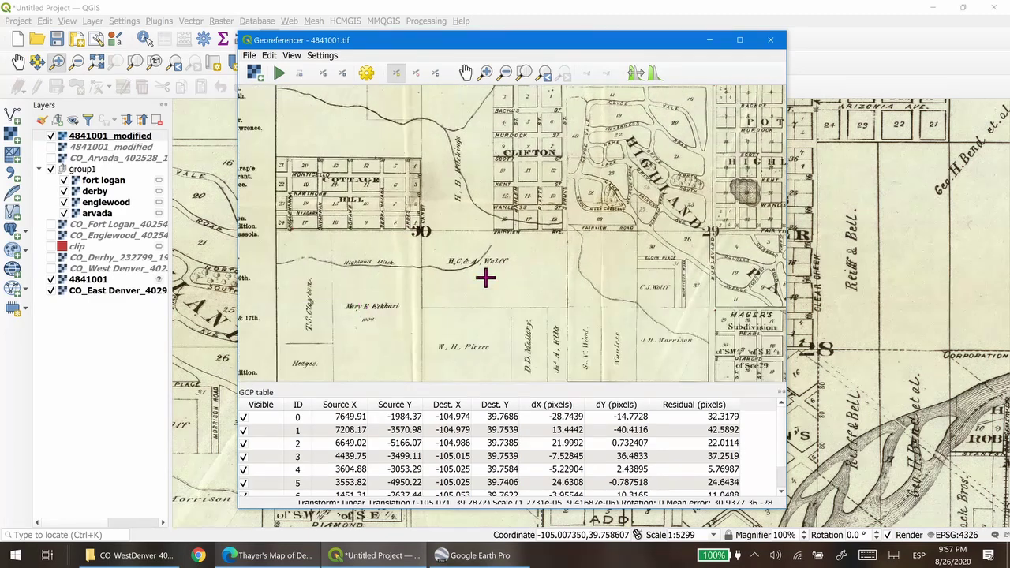
drag(363, 315, 562, 260)
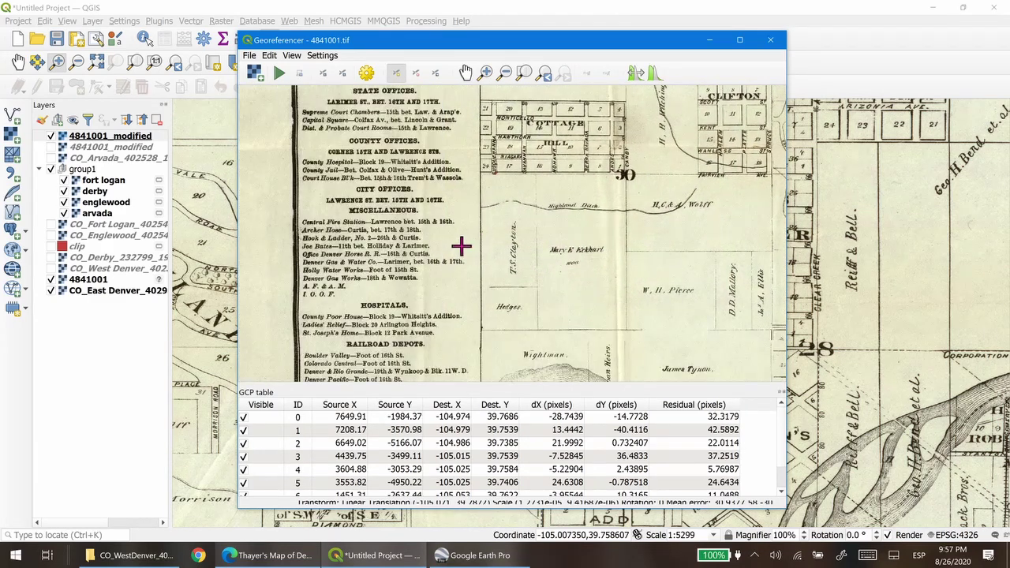
drag(551, 346, 444, 263)
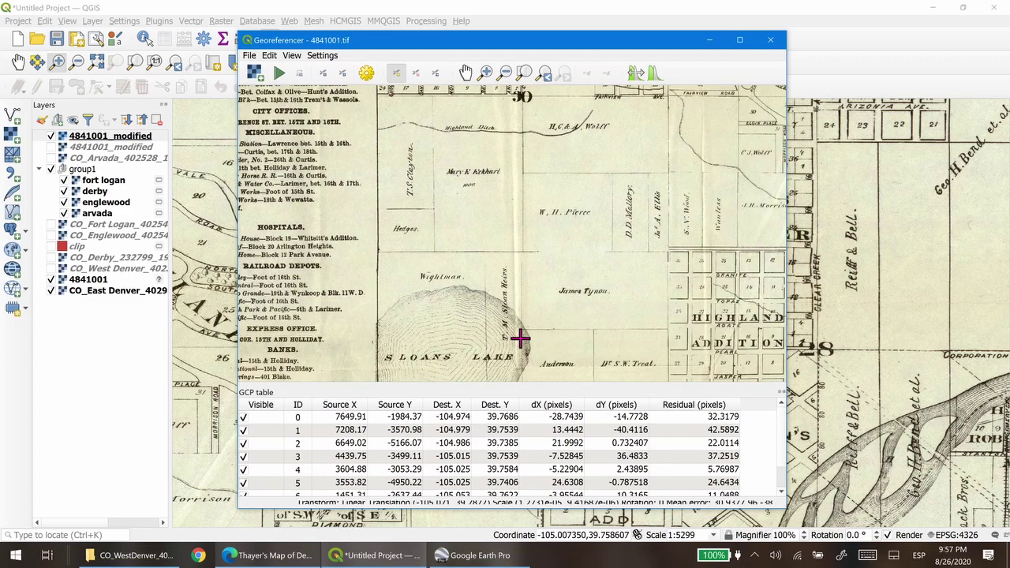
drag(518, 339, 392, 289)
drag(656, 316, 372, 258)
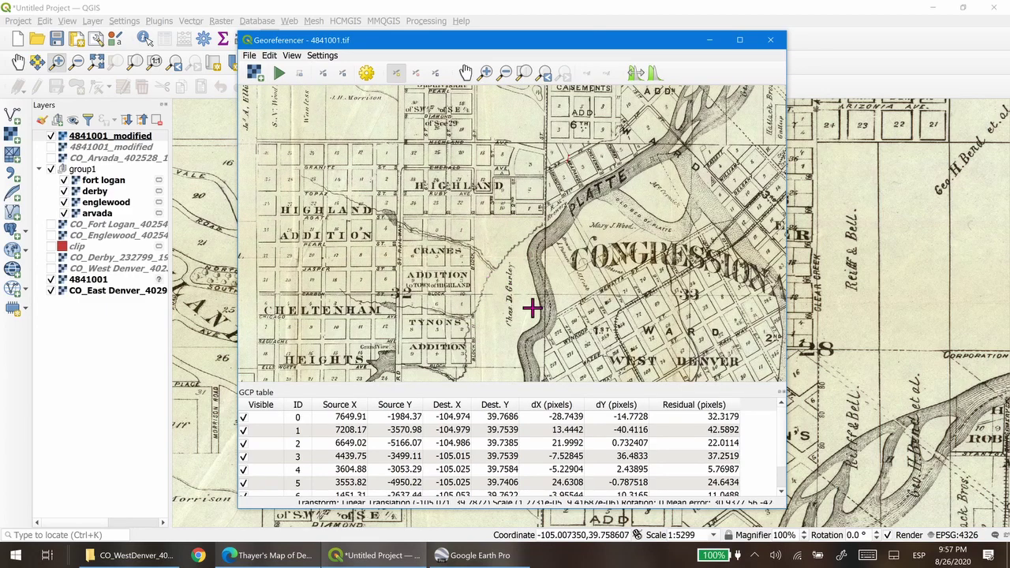
drag(615, 297, 424, 311)
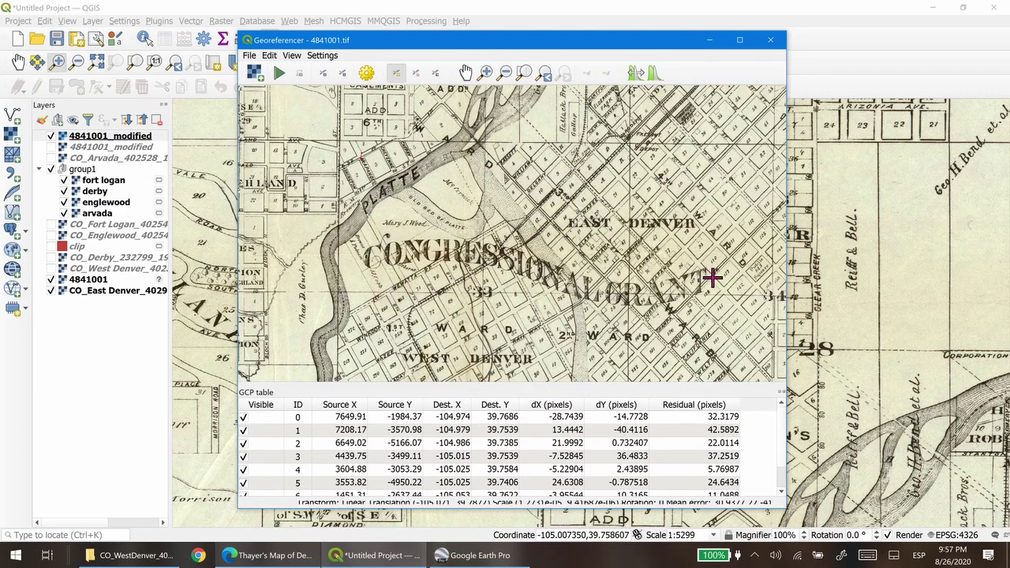
drag(599, 280, 388, 289)
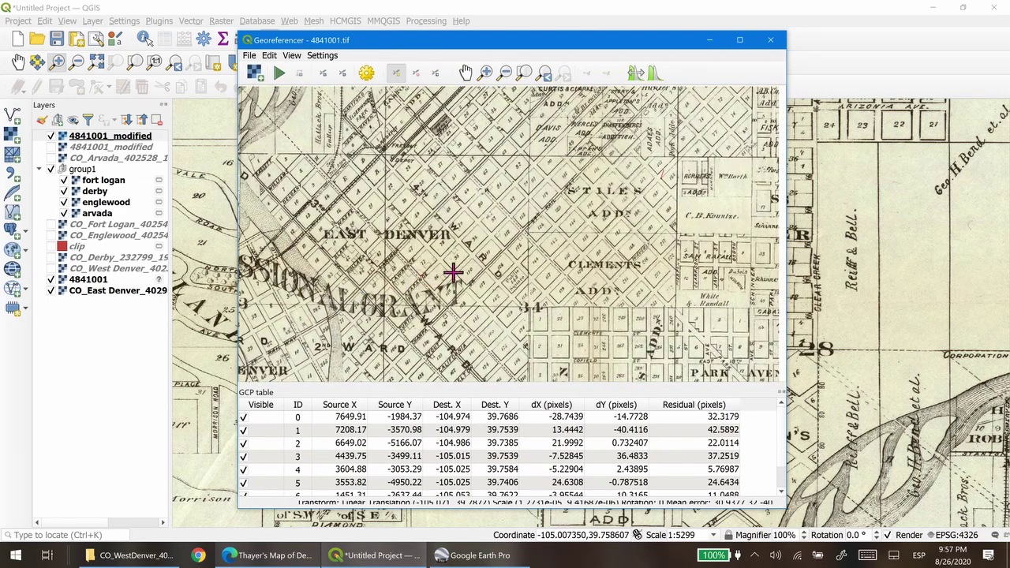
drag(351, 250, 510, 247)
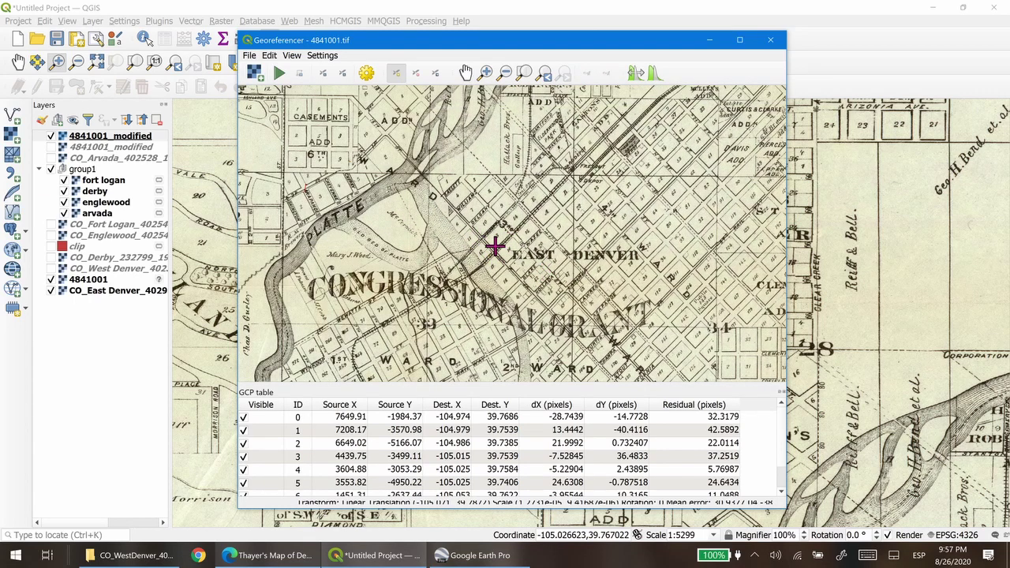
click(495, 245)
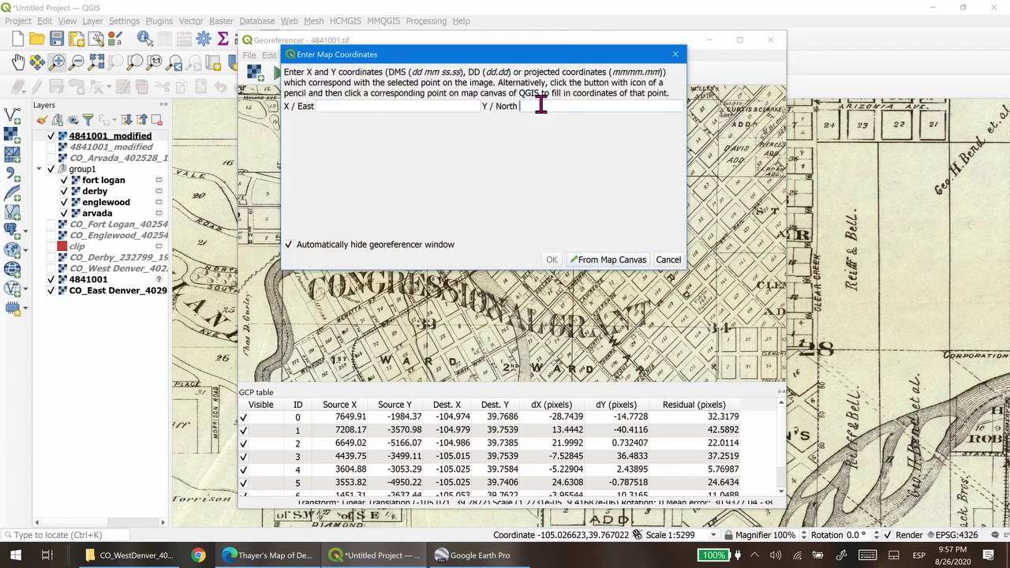
- Abandon the new control point and close Transformation Settings without changes
click(668, 260)
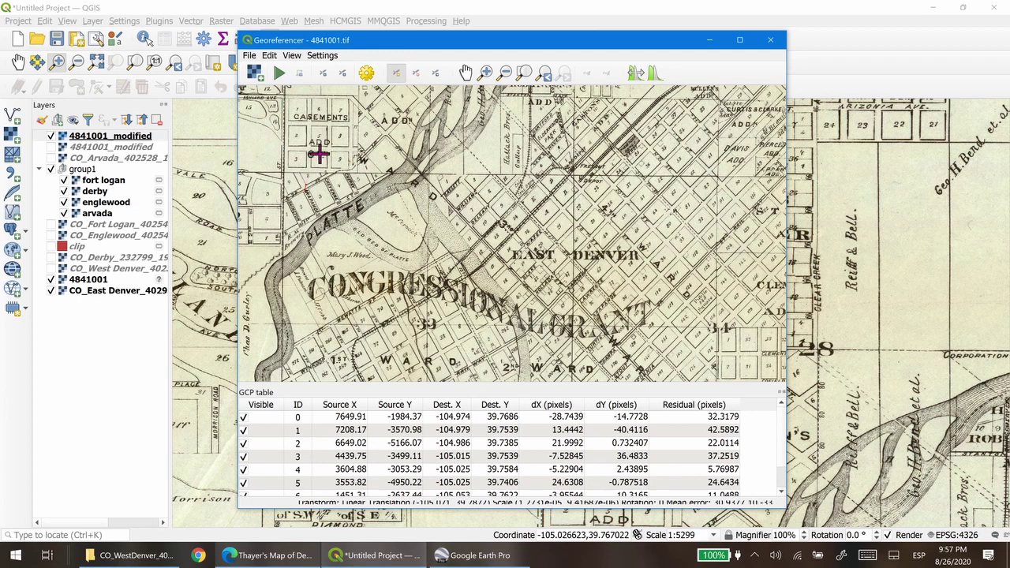
click(367, 75)
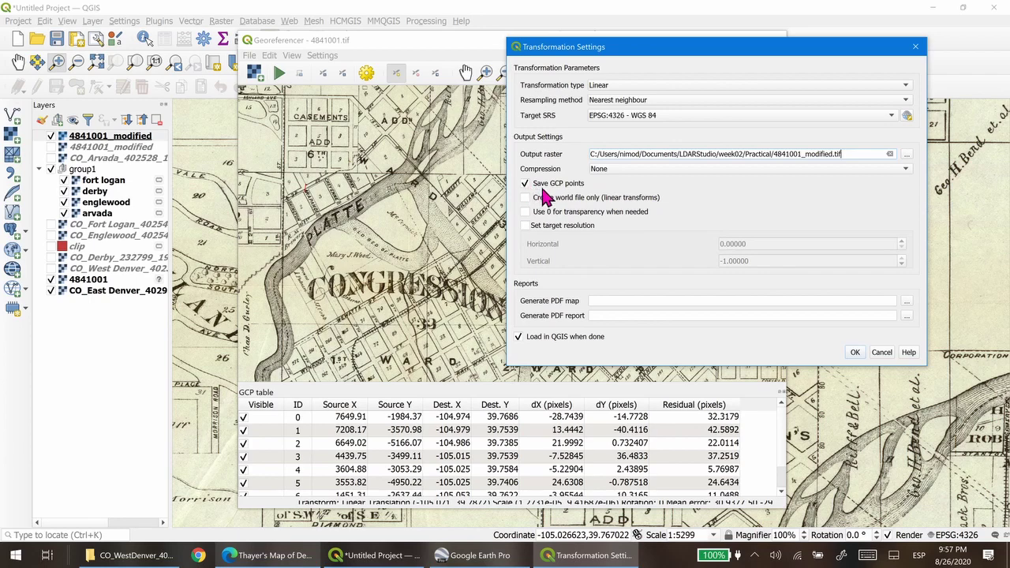
click(889, 357)
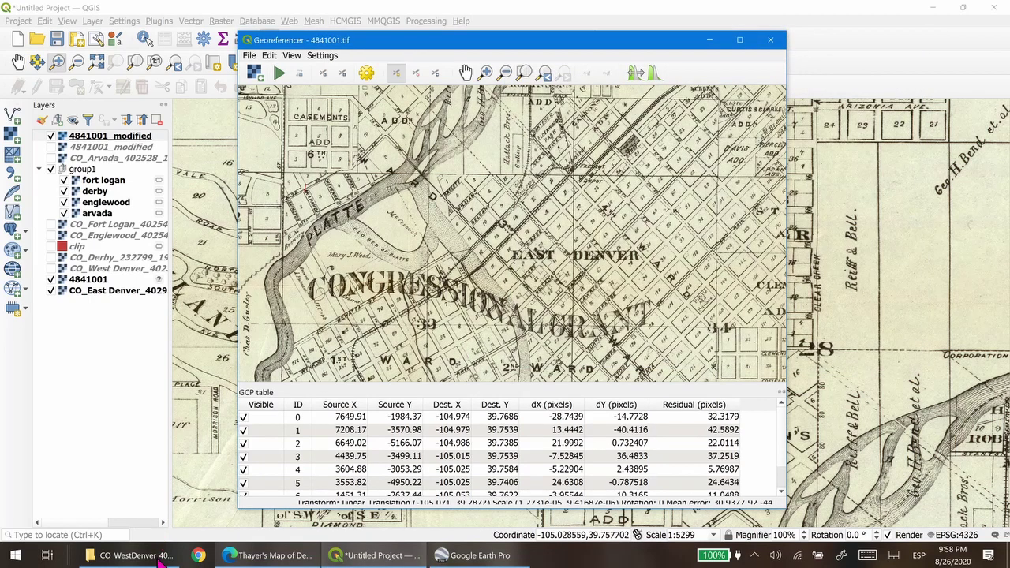
click(126, 555)
- In the Practical folder, locate 4841001_modified.tif and its 4841001_modified.tif.points file
click(310, 104)
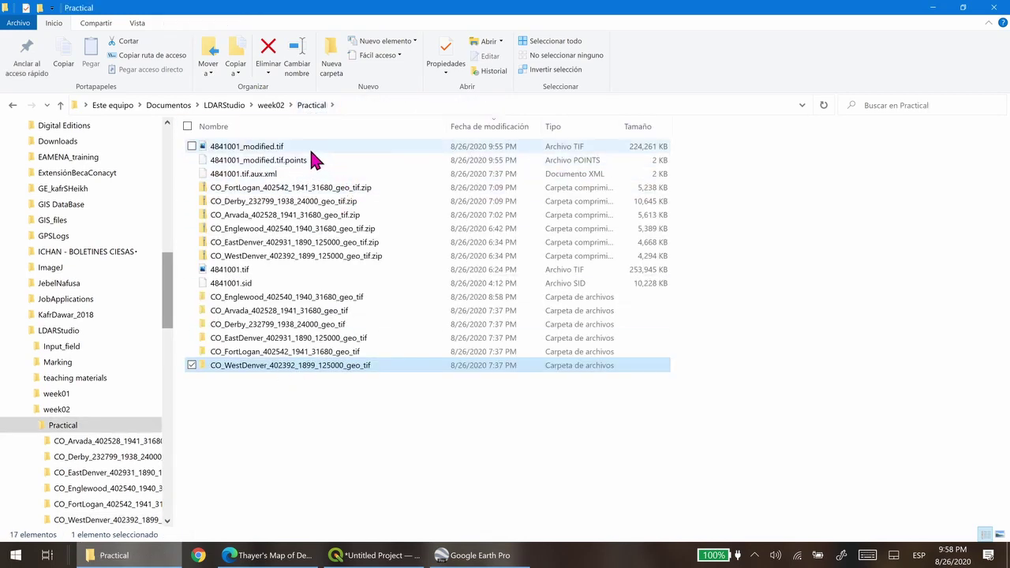
click(267, 150)
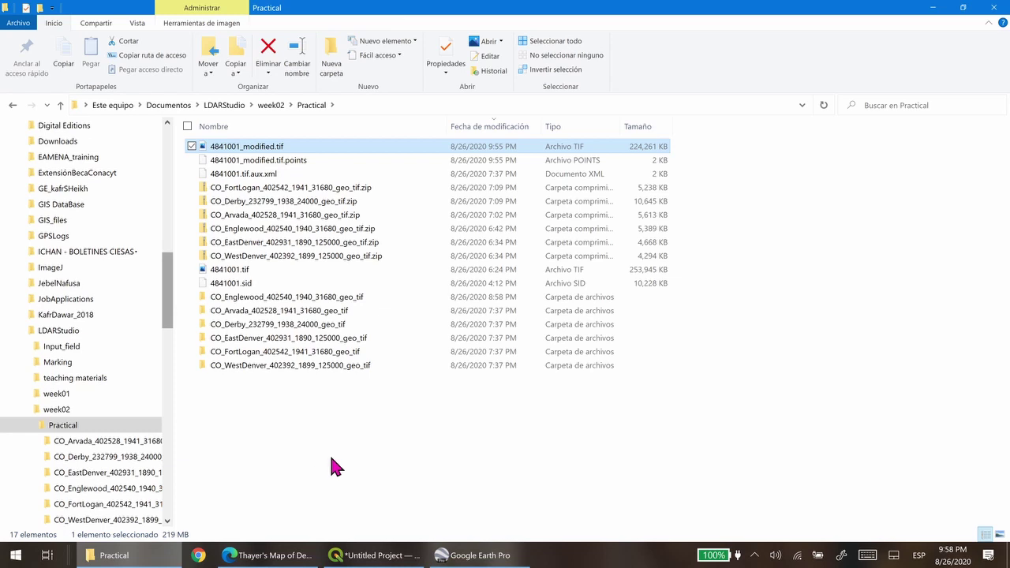
click(312, 161)
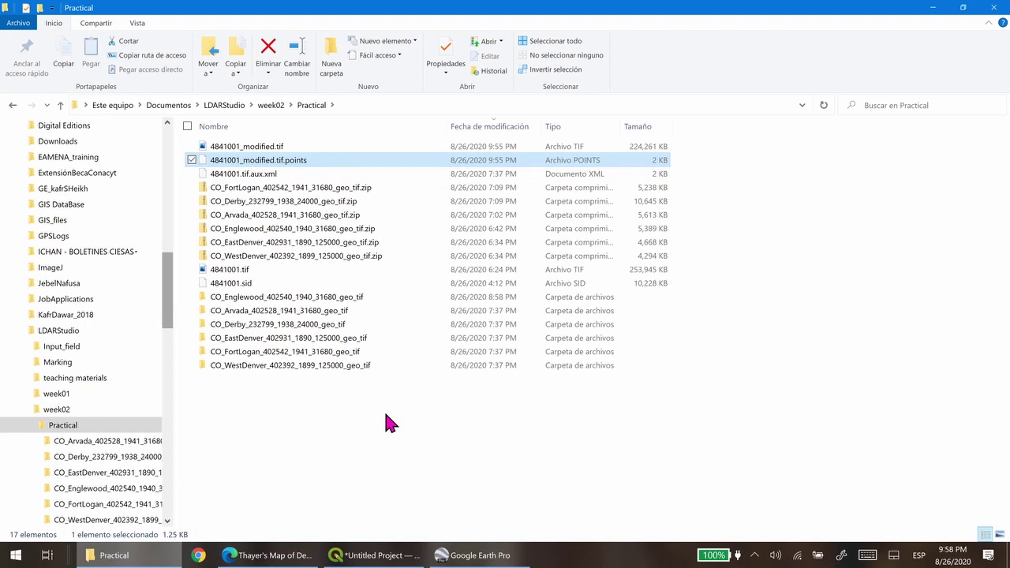
- Launch Notepad++ from a Start search for 'note'
click(391, 556)
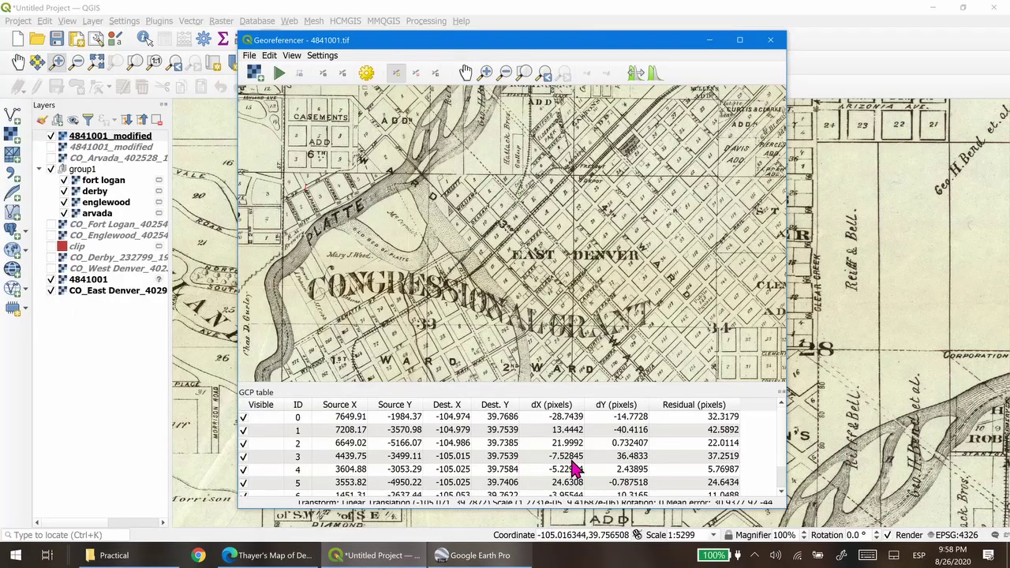
drag(483, 47, 536, 41)
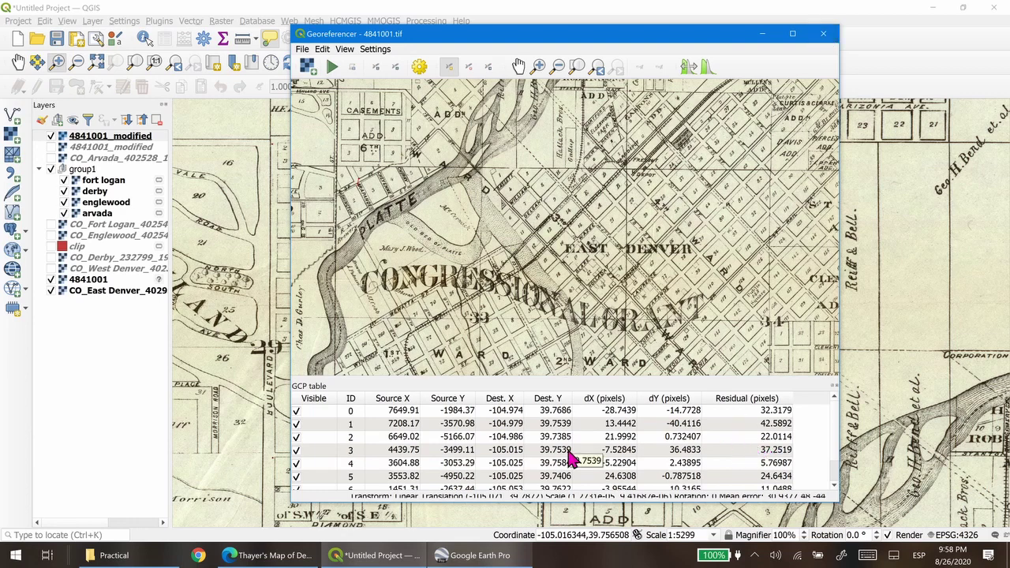
click(136, 563)
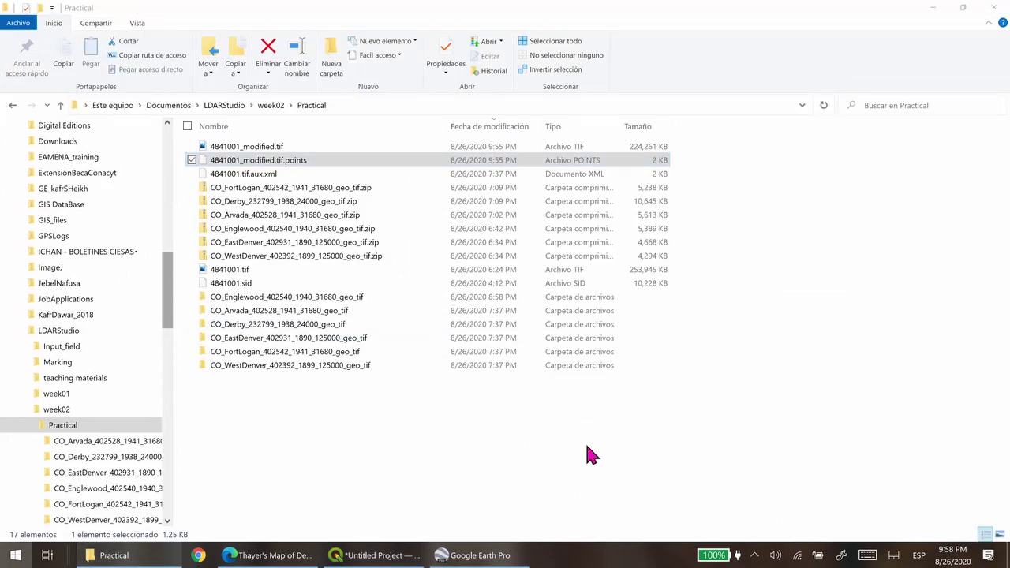
key(super)
text(note)
key(Return)
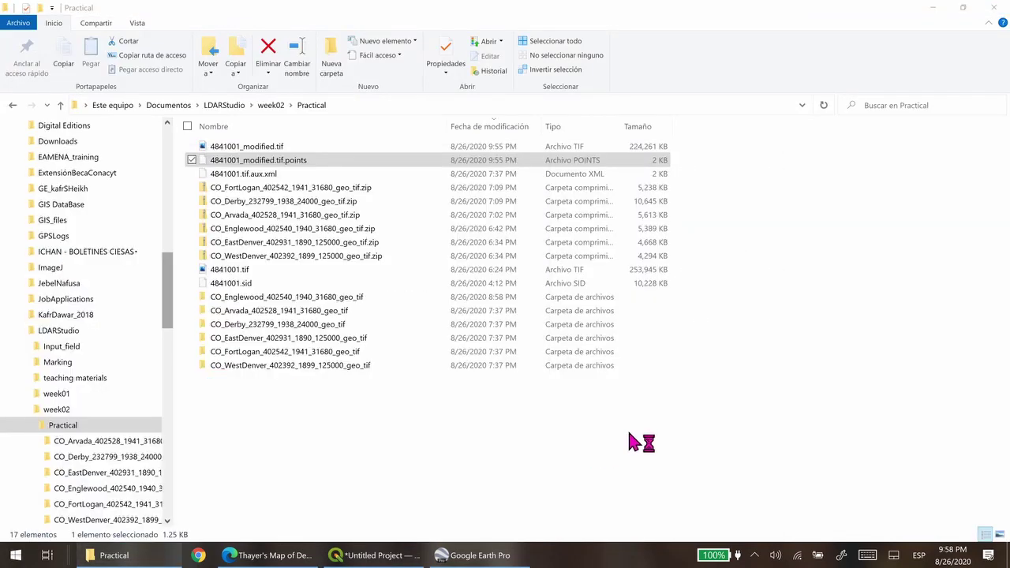
- Open 4841001_modified.tif.points in Notepad++ by dragging it from Explorer
drag(376, 75, 504, 217)
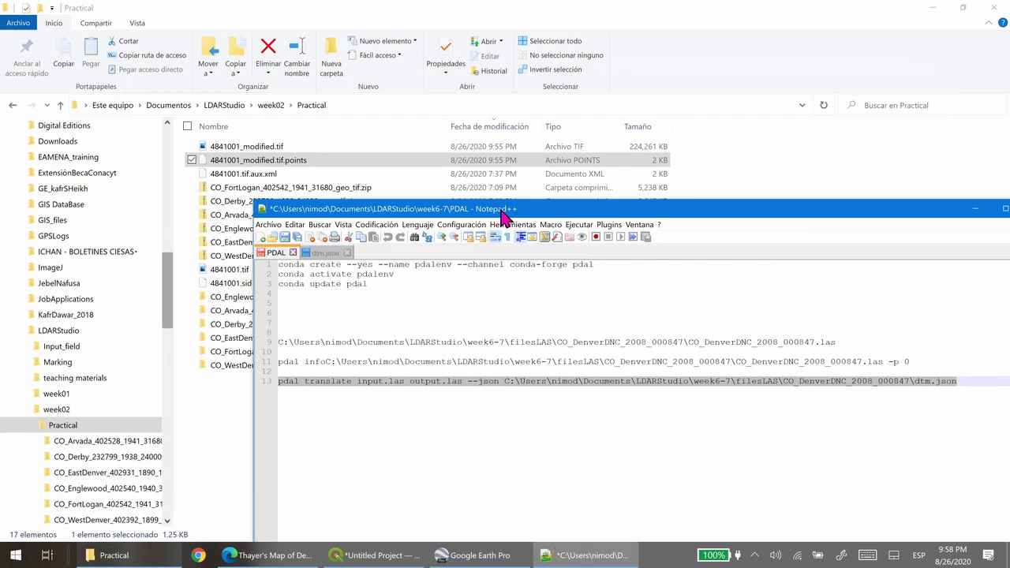
click(263, 237)
drag(263, 160, 456, 347)
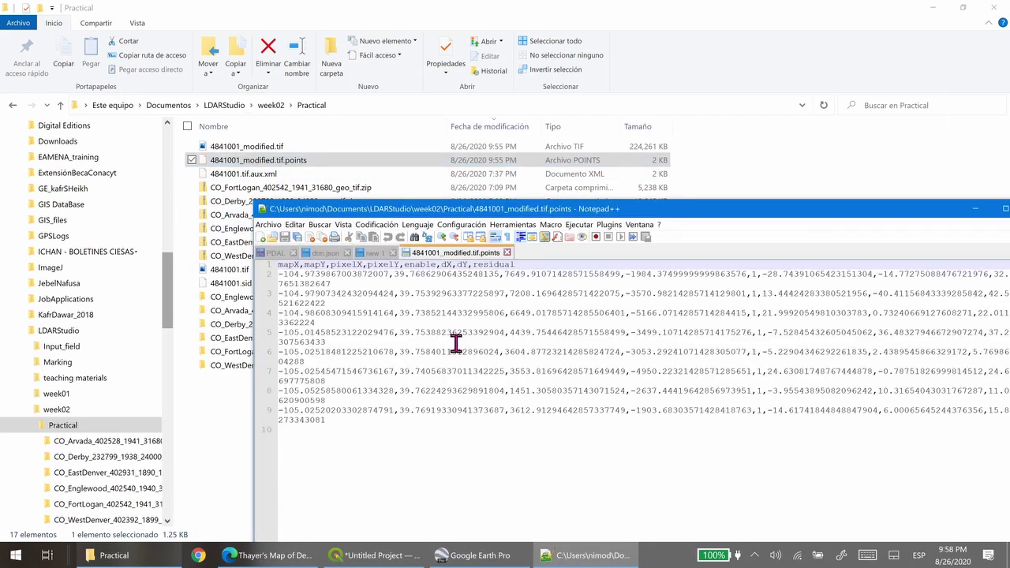
drag(619, 211, 448, 133)
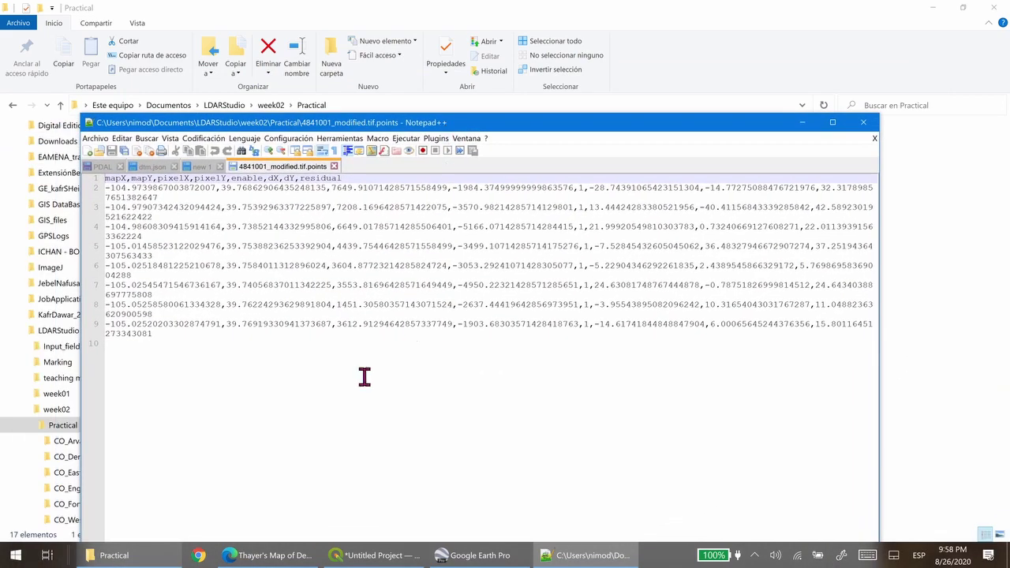
- Review each of the eight GCP records on lines 2 through 9
click(113, 193)
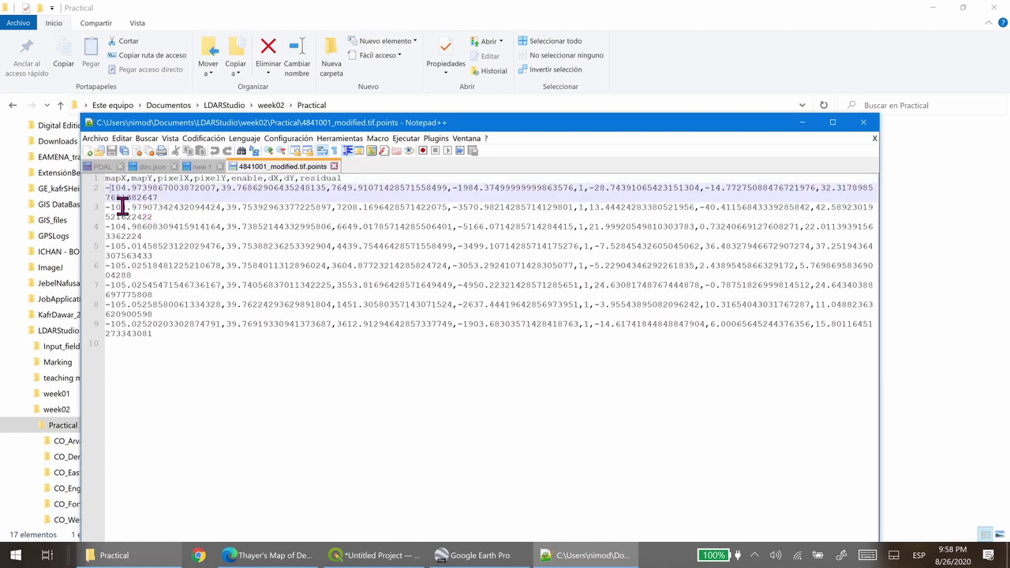
click(117, 210)
click(120, 229)
click(124, 249)
click(134, 270)
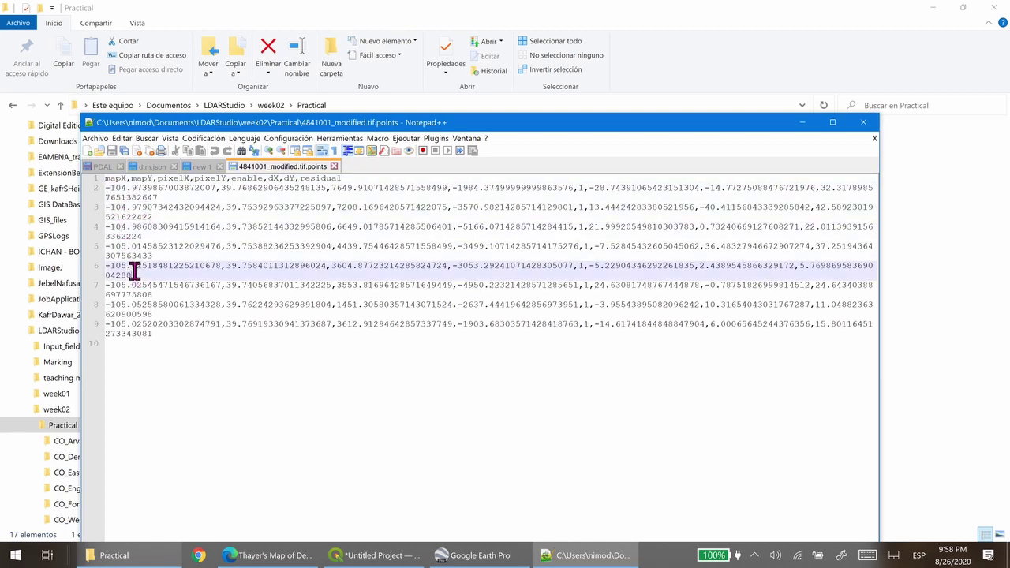
click(135, 289)
click(135, 311)
click(135, 332)
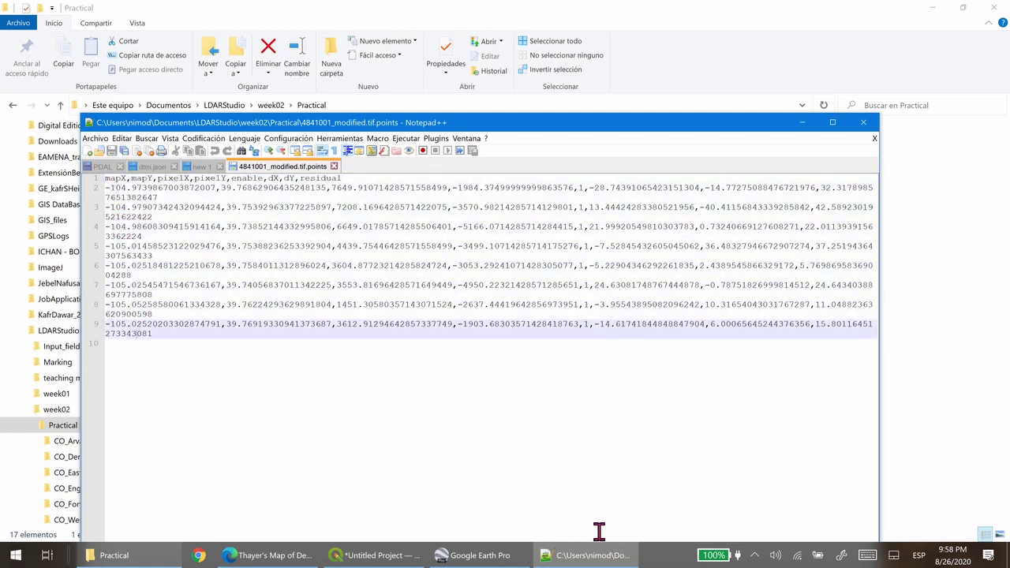
click(375, 556)
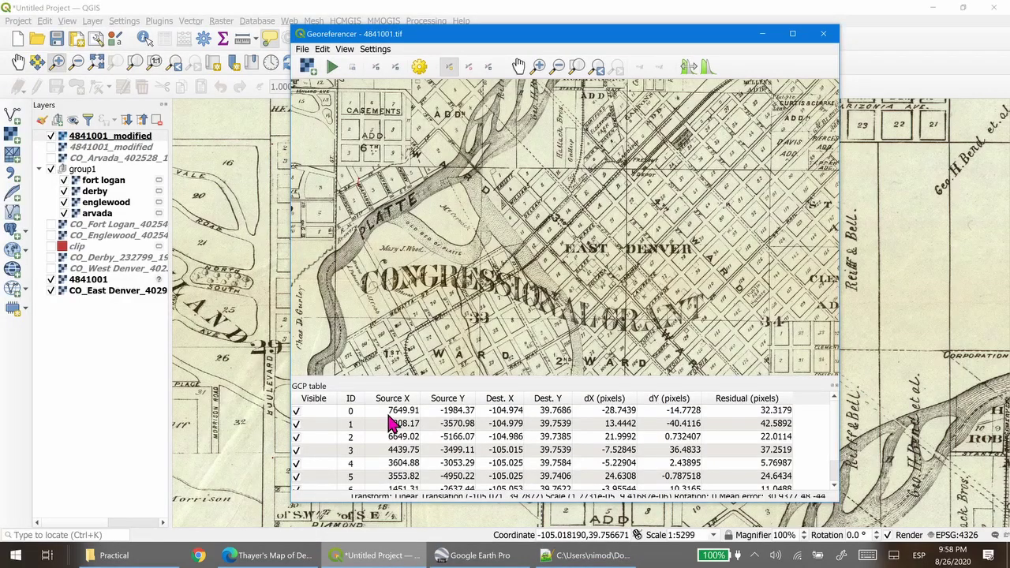
- Scroll through the GCP table's eight points (IDs 0–7), then close the Georeferencer
scroll(378, 448, down, 1)
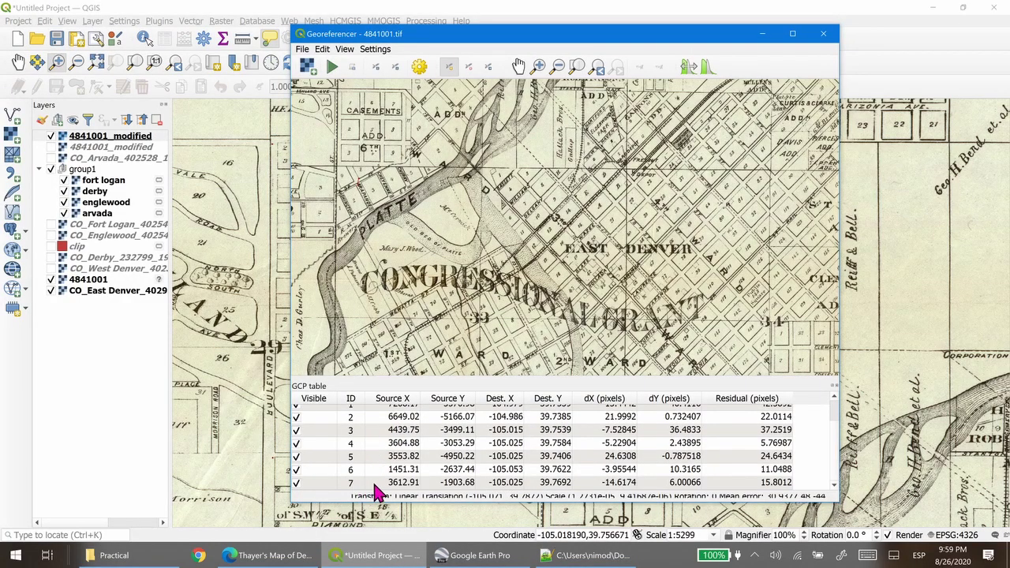
scroll(371, 485, up, 1)
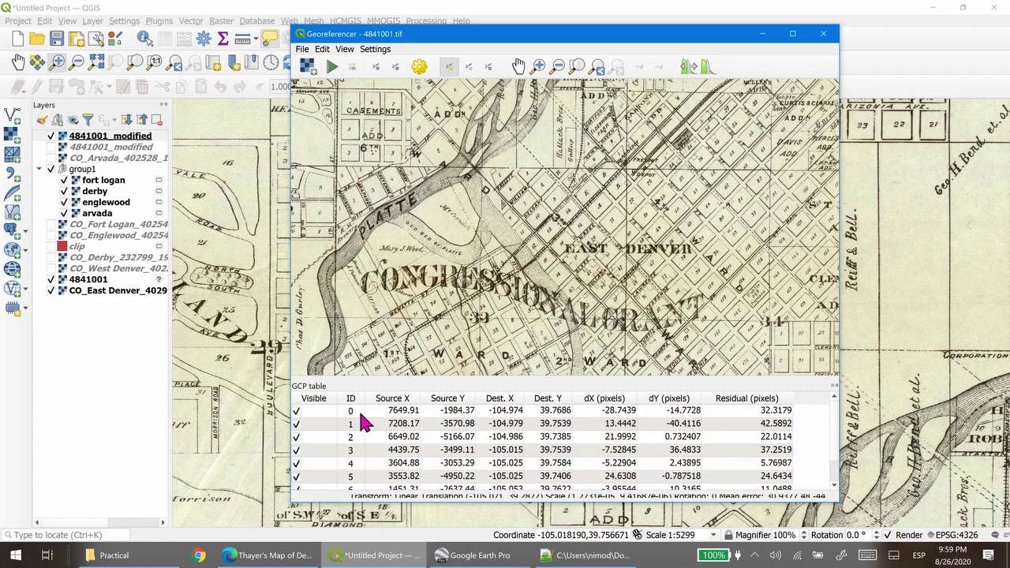
scroll(364, 422, down, 1)
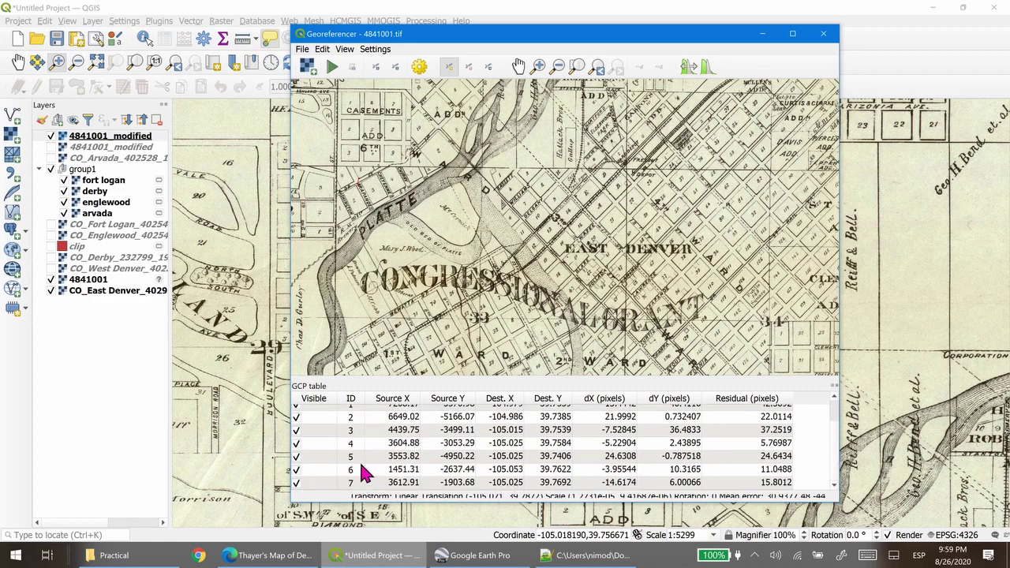
scroll(371, 448, up, 1)
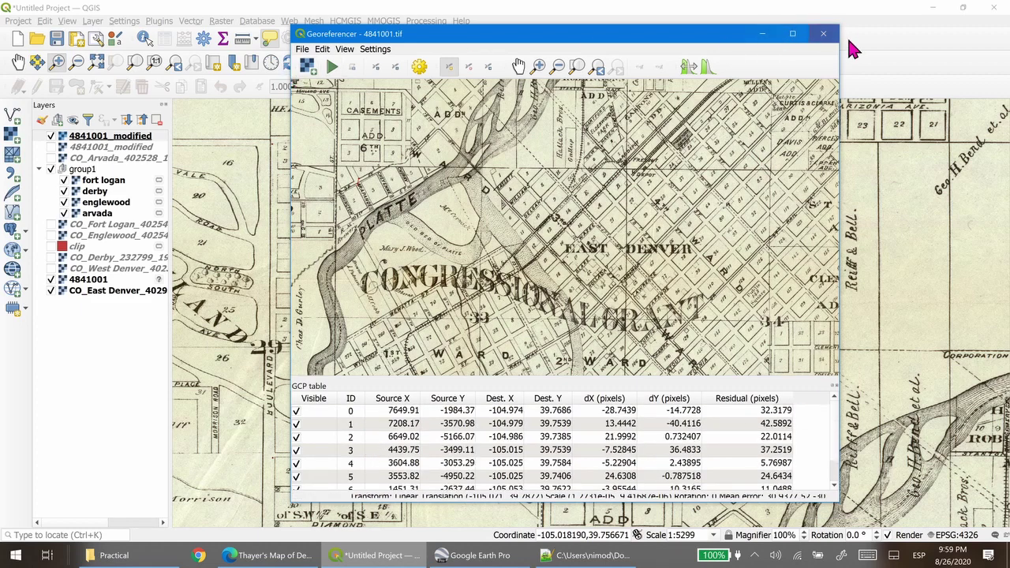
click(824, 34)
- Zoom out and toggle 4841001_modified against the topo sheets, ending with it hidden
scroll(521, 281, down, 2)
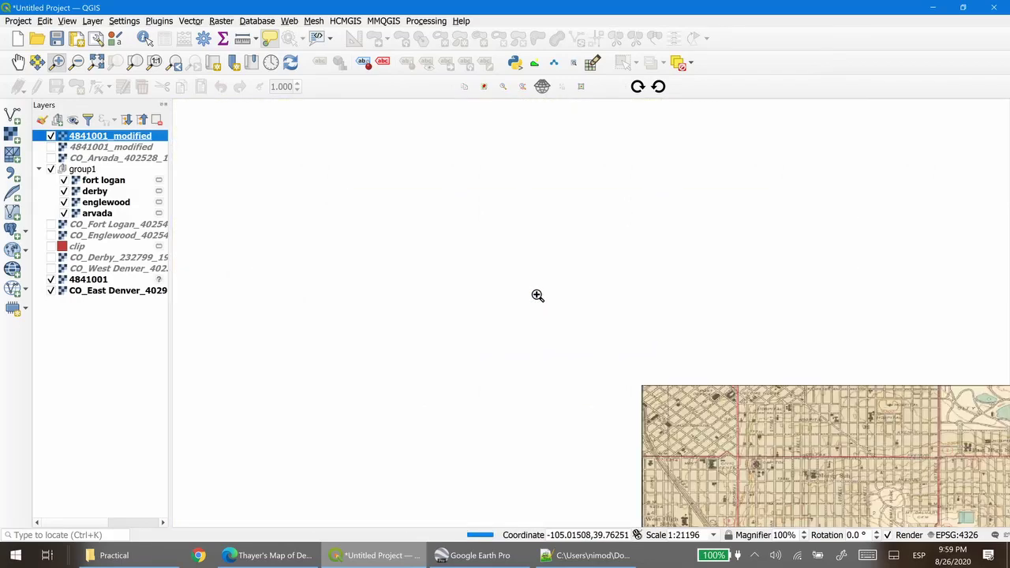
scroll(536, 294, down, 1)
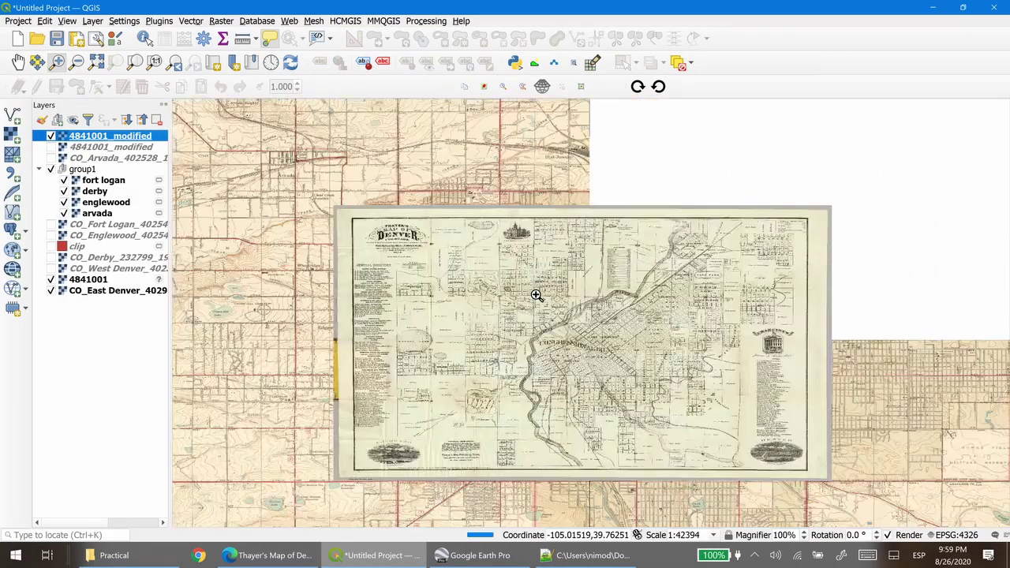
click(51, 136)
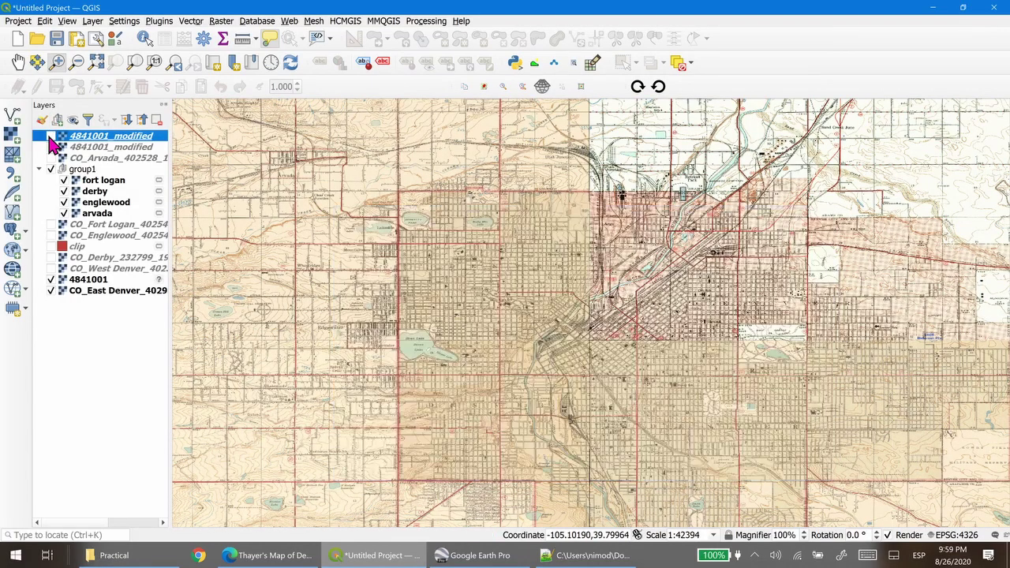
click(51, 137)
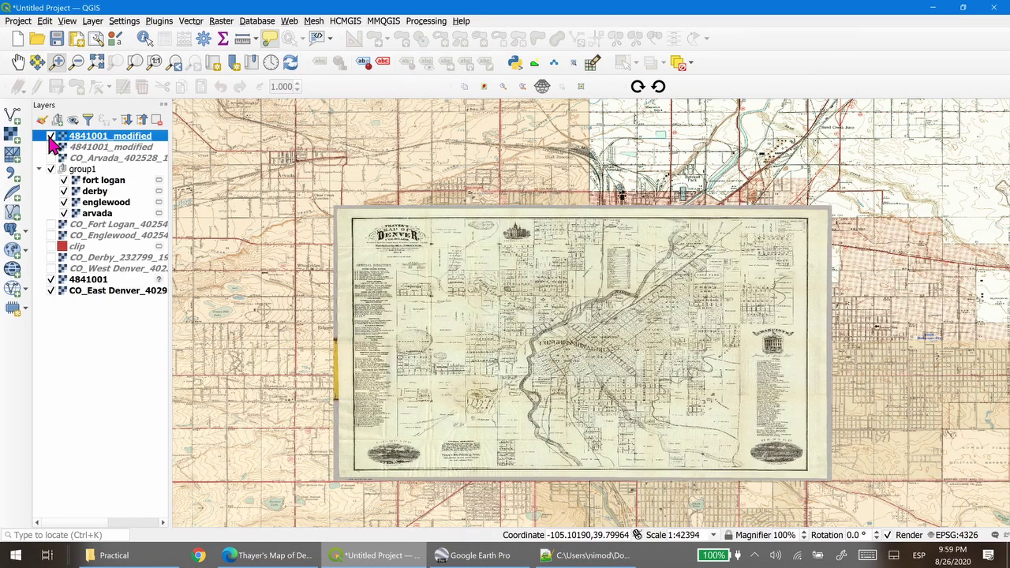
click(51, 136)
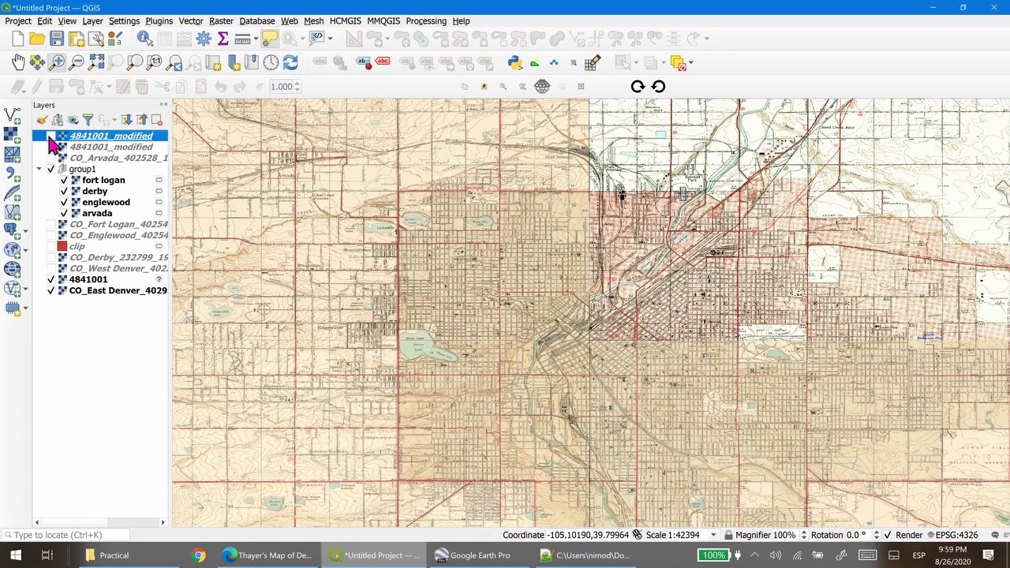
click(50, 136)
click(50, 136)
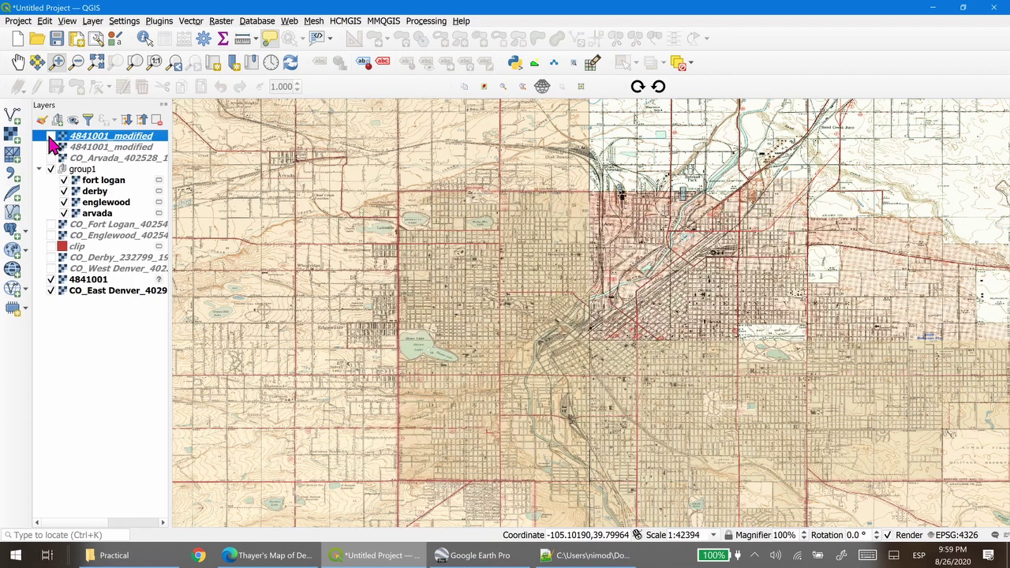